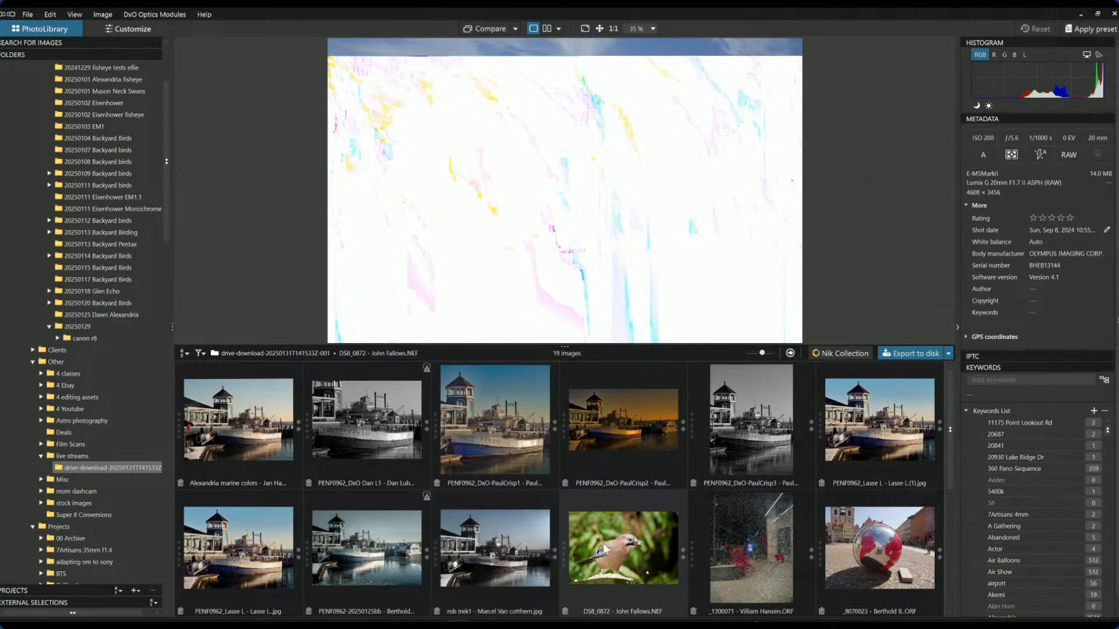
# Step: Open the jay photo for customizing and apply the 0000 default general-purpose preset
pyautogui.click(606, 548)
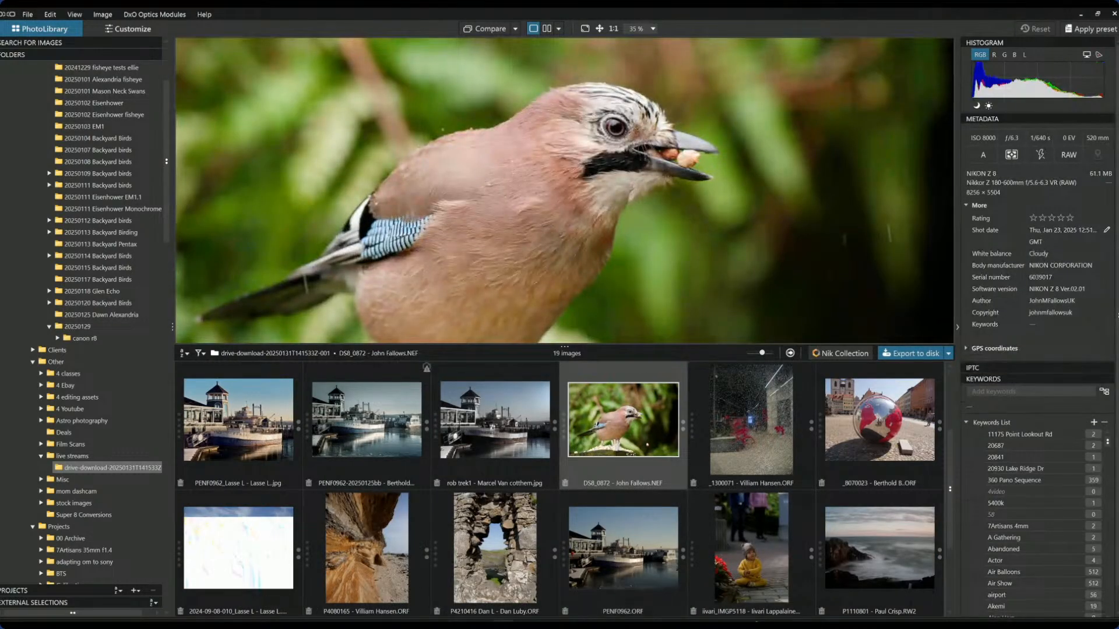
pyautogui.doubleClick(616, 449)
pyautogui.scroll(-5, 580, 398)
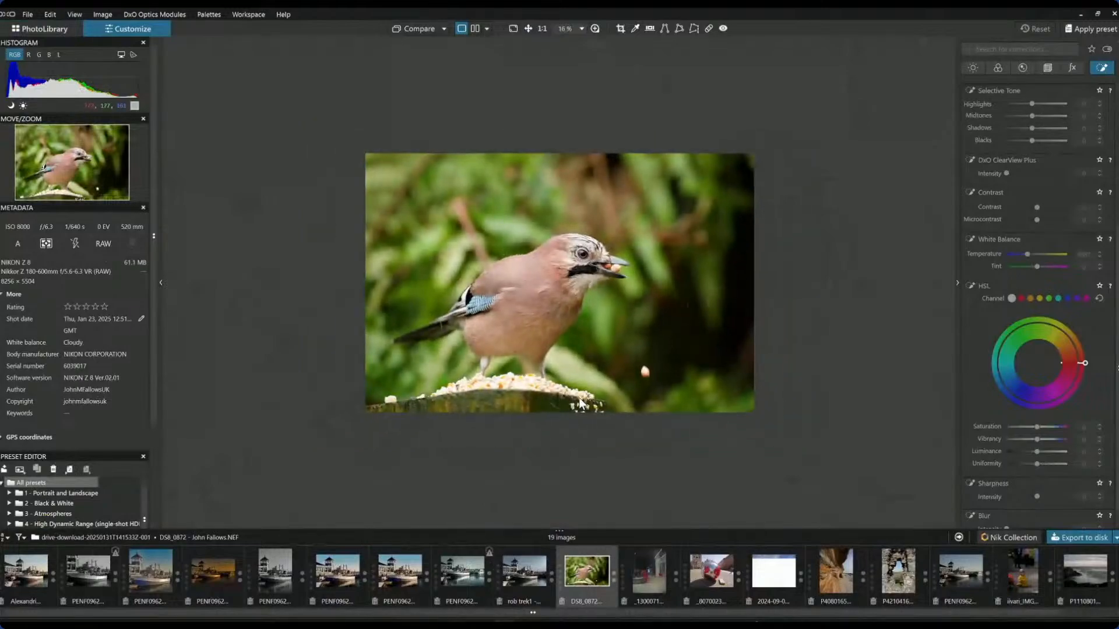
pyautogui.scroll(3, 580, 398)
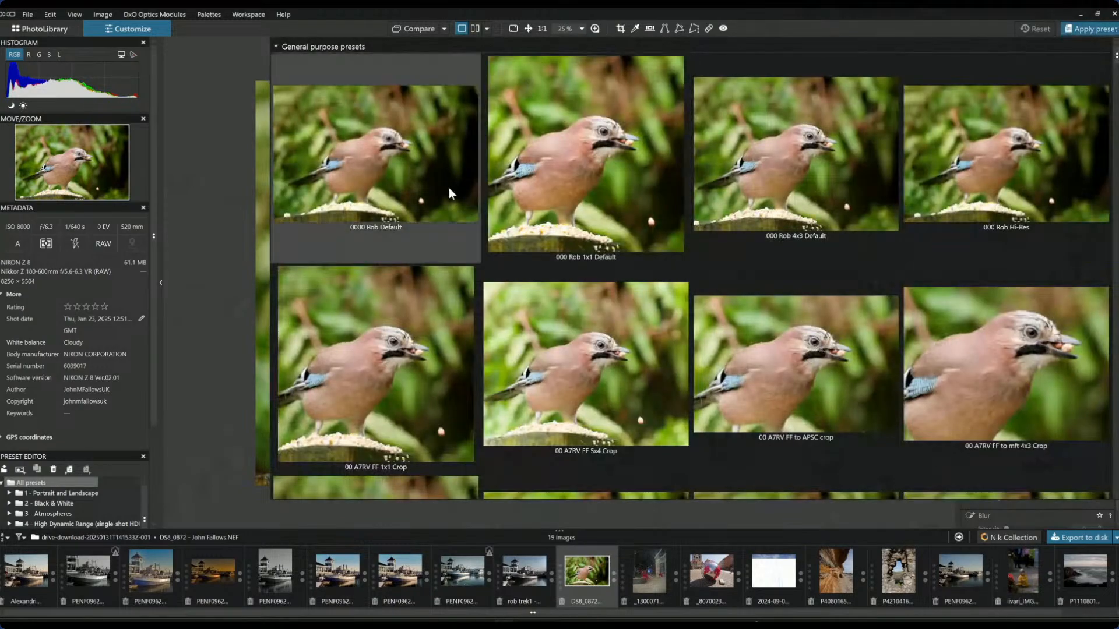
pyautogui.click(445, 188)
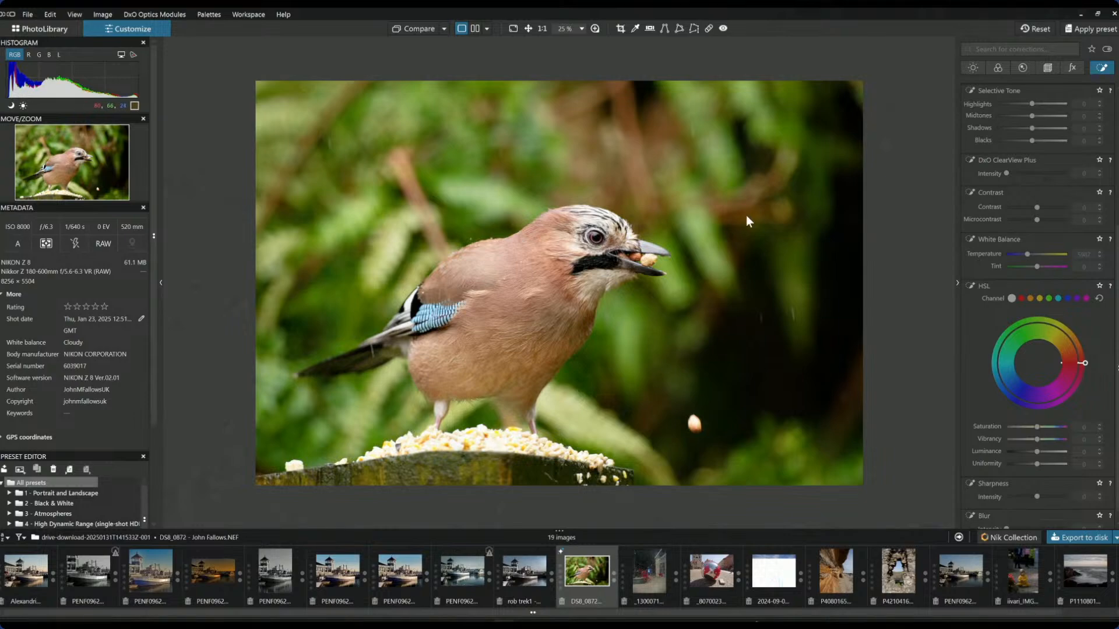
# Step: Try a 1 × 1 crop aspect ratio on the jay photo, and set the ratio to 3 × 2
pyautogui.click(1047, 68)
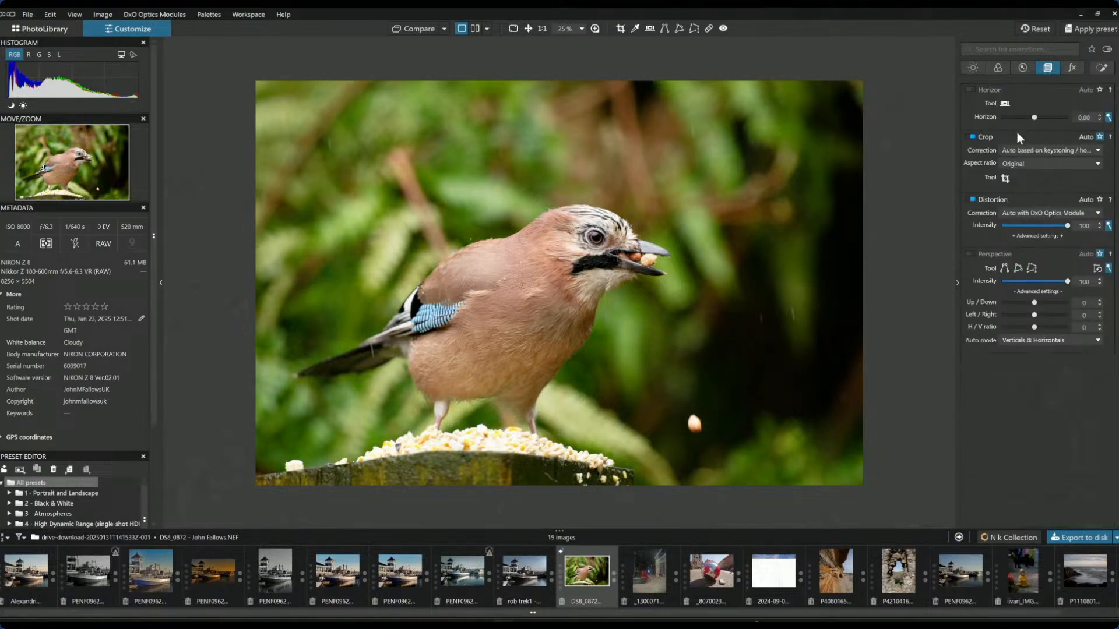
pyautogui.click(1018, 163)
pyautogui.click(1018, 193)
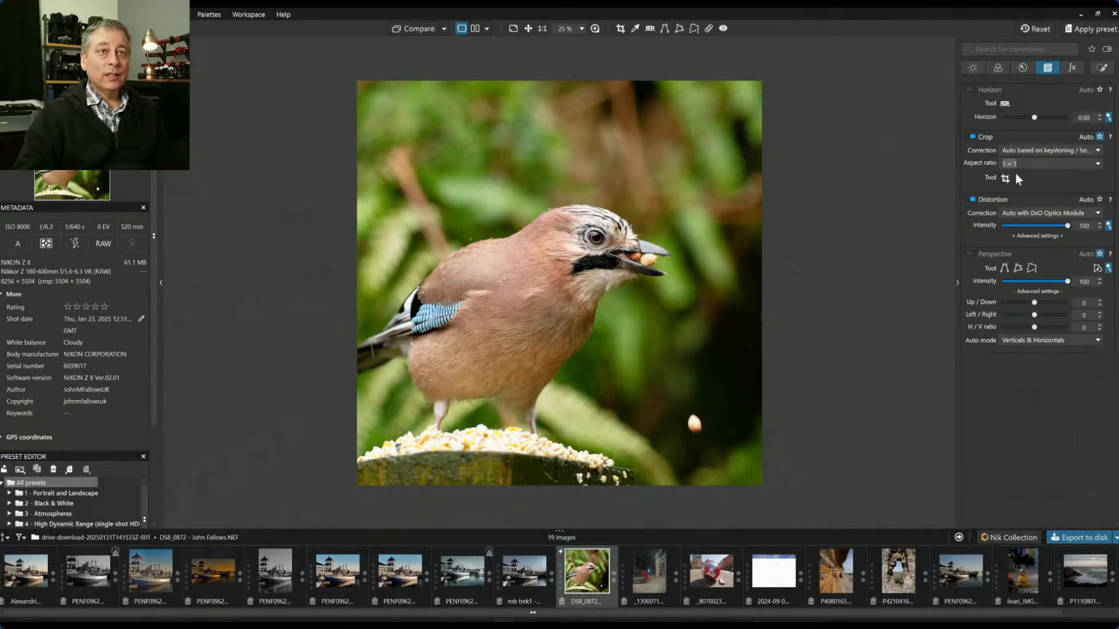
pyautogui.click(1021, 166)
pyautogui.click(1022, 165)
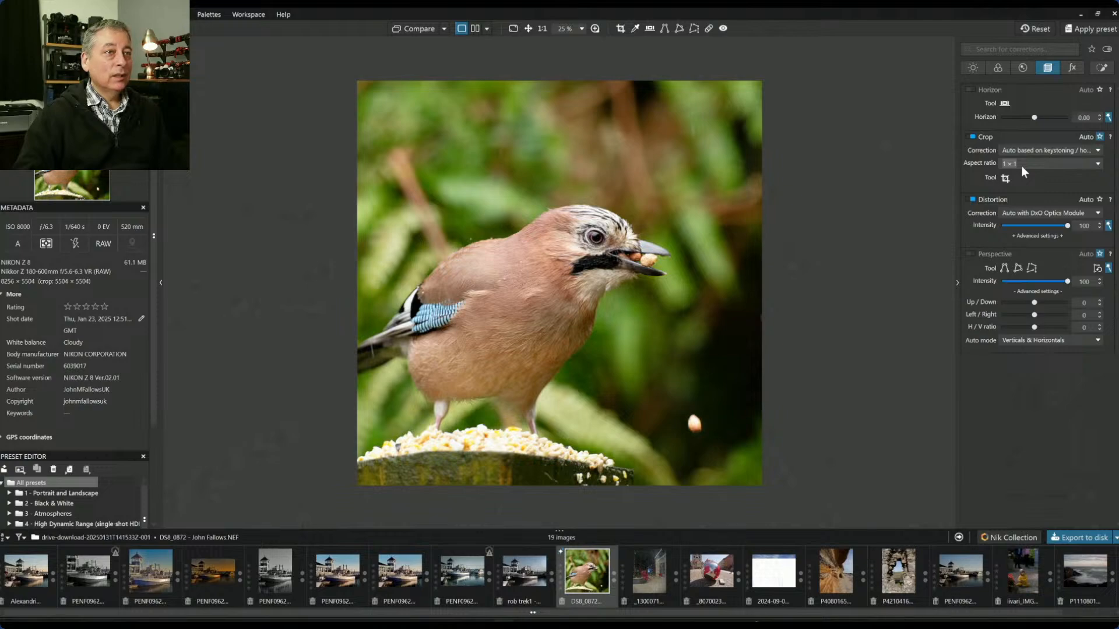
pyautogui.click(1021, 165)
pyautogui.click(1019, 215)
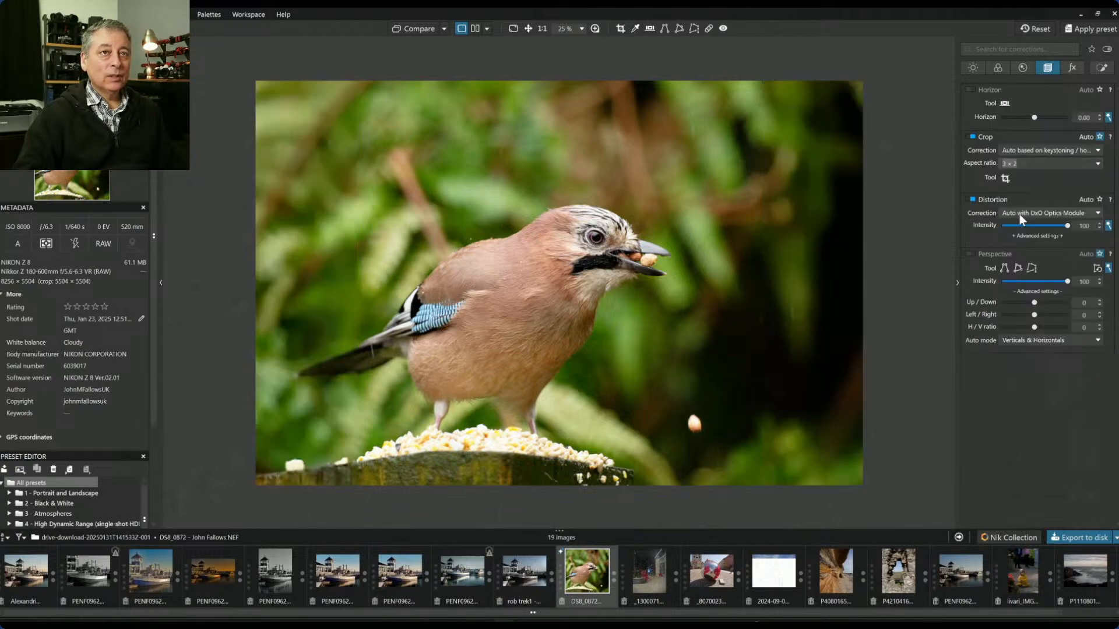
# Step: Crop the photo manually to about 7066 × 4711 px, trimming the empty area above and to the right of the bird
pyautogui.click(1005, 182)
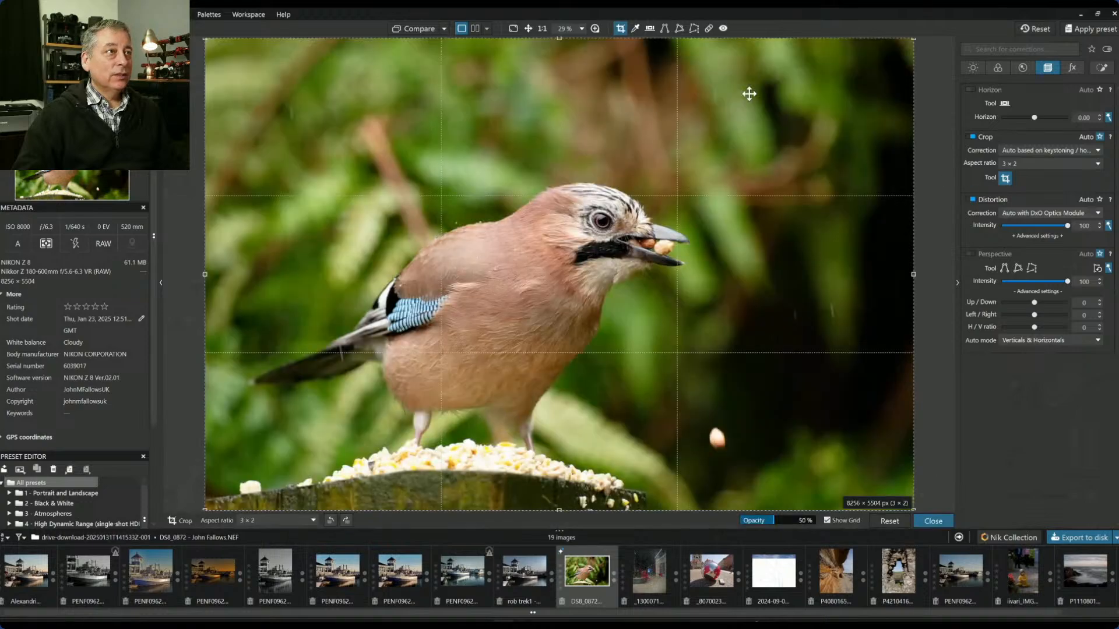
pyautogui.moveTo(912, 40); pyautogui.dragTo(830, 112)
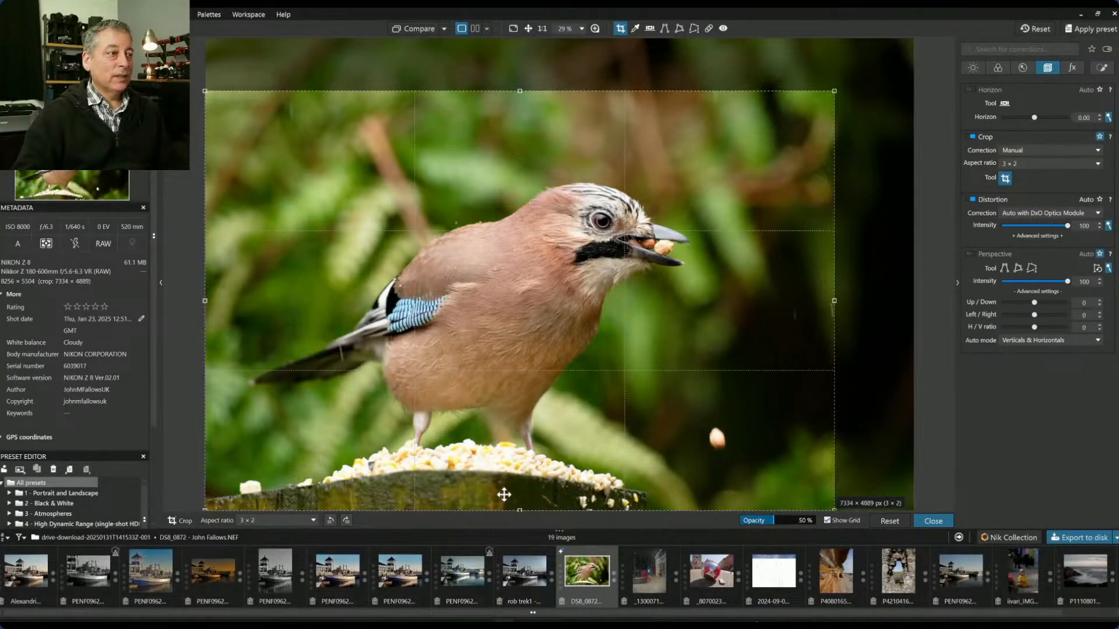
pyautogui.moveTo(520, 91)
pyautogui.mouseDown()
pyautogui.moveTo(512, 125)
pyautogui.moveTo(510, 106)
pyautogui.mouseUp()
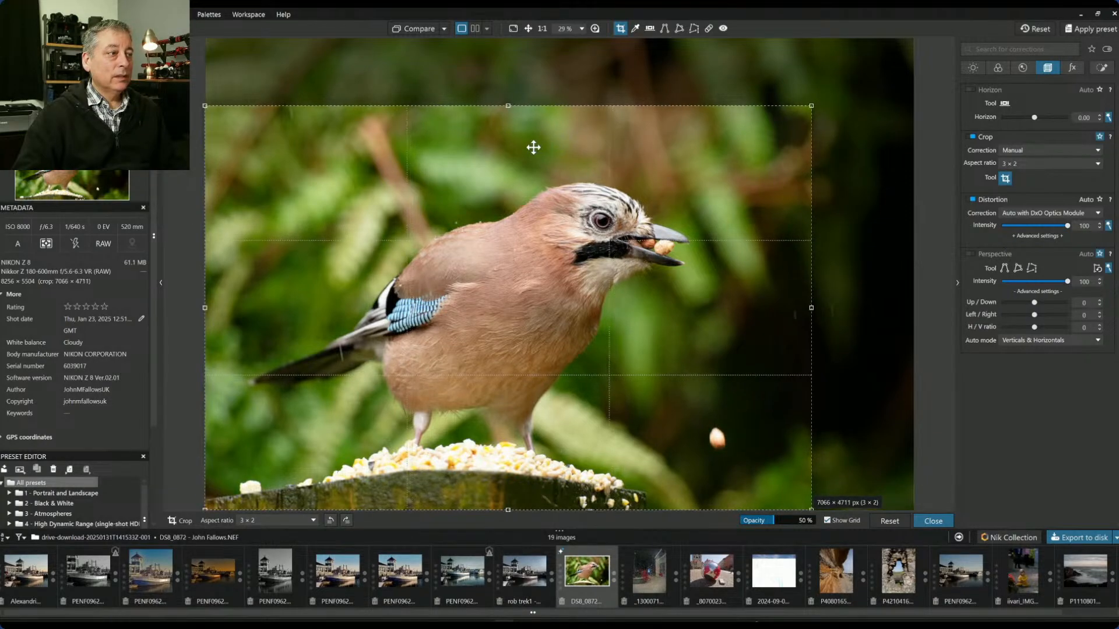
pyautogui.press('Return')
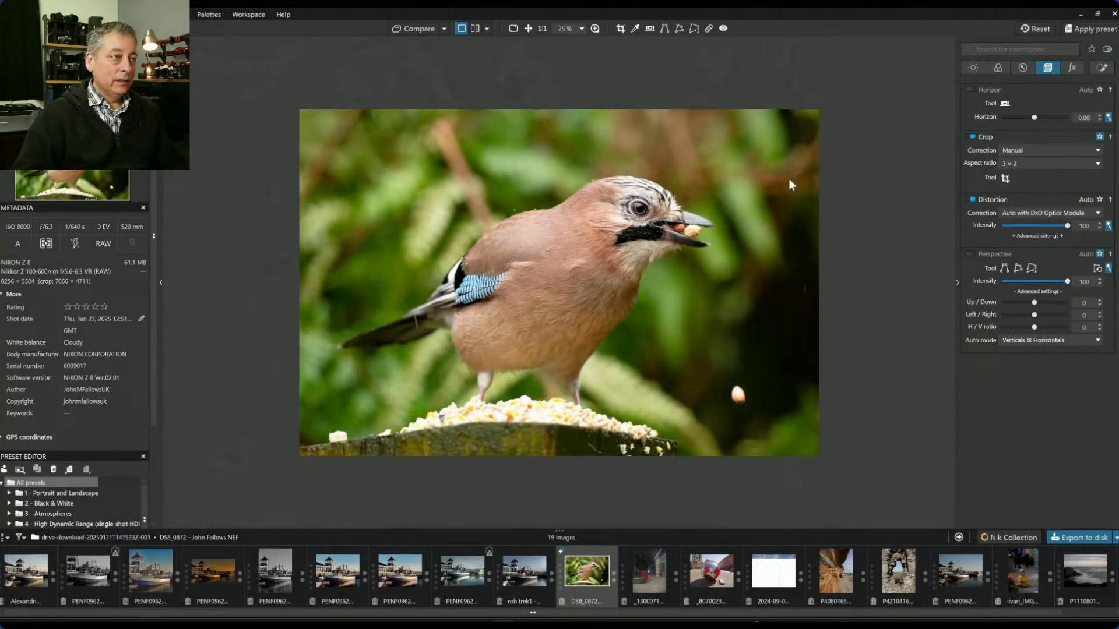
# Step: Mask the birdseed with three enlarged control points, and set their highlights to about -51 and exposure to about -1.17
pyautogui.click(1102, 68)
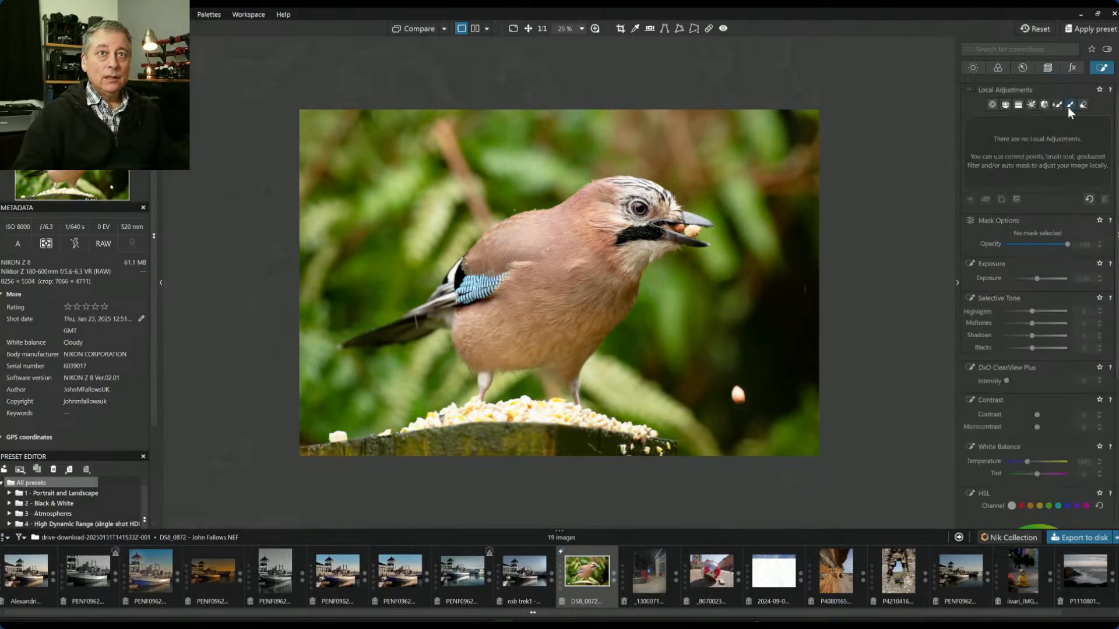
pyautogui.click(995, 107)
pyautogui.click(493, 413)
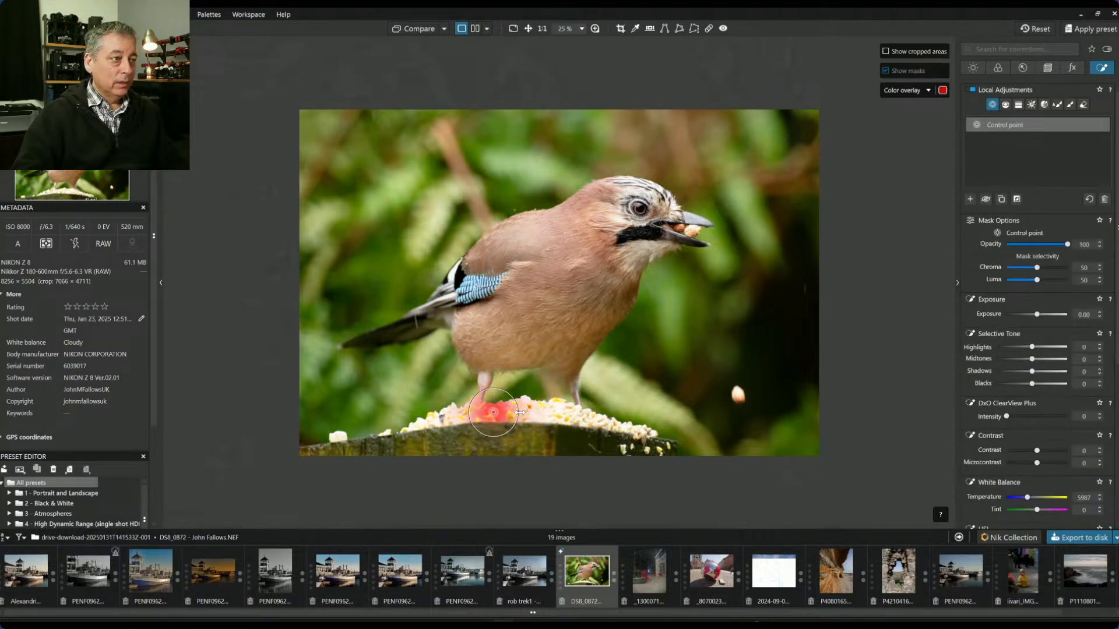
pyautogui.moveTo(517, 412); pyautogui.dragTo(545, 412)
pyautogui.click(572, 418)
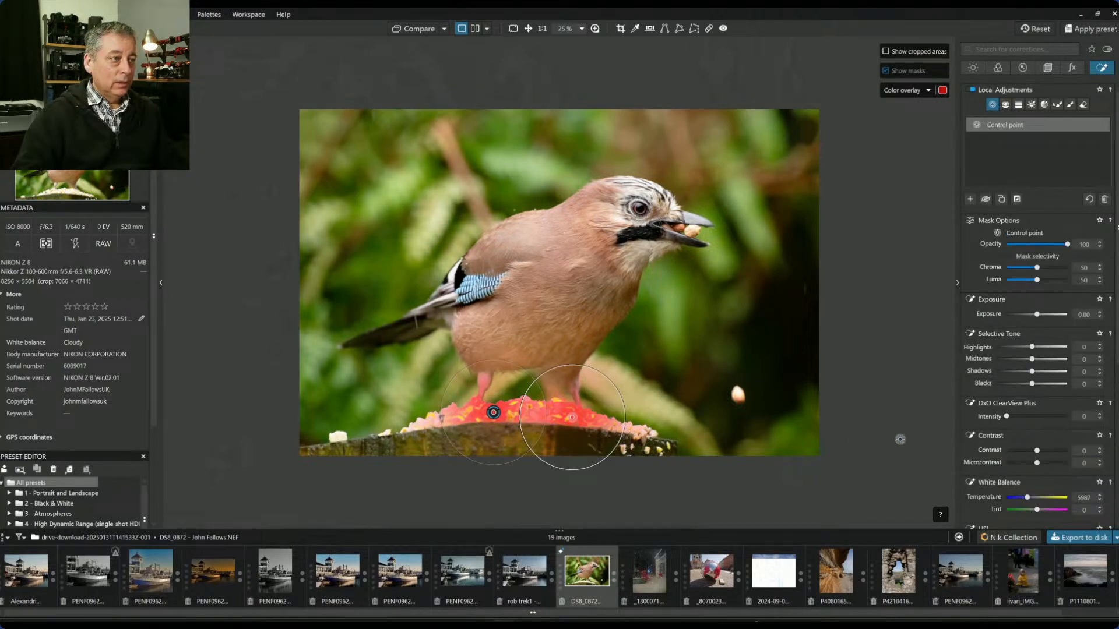
pyautogui.click(411, 427)
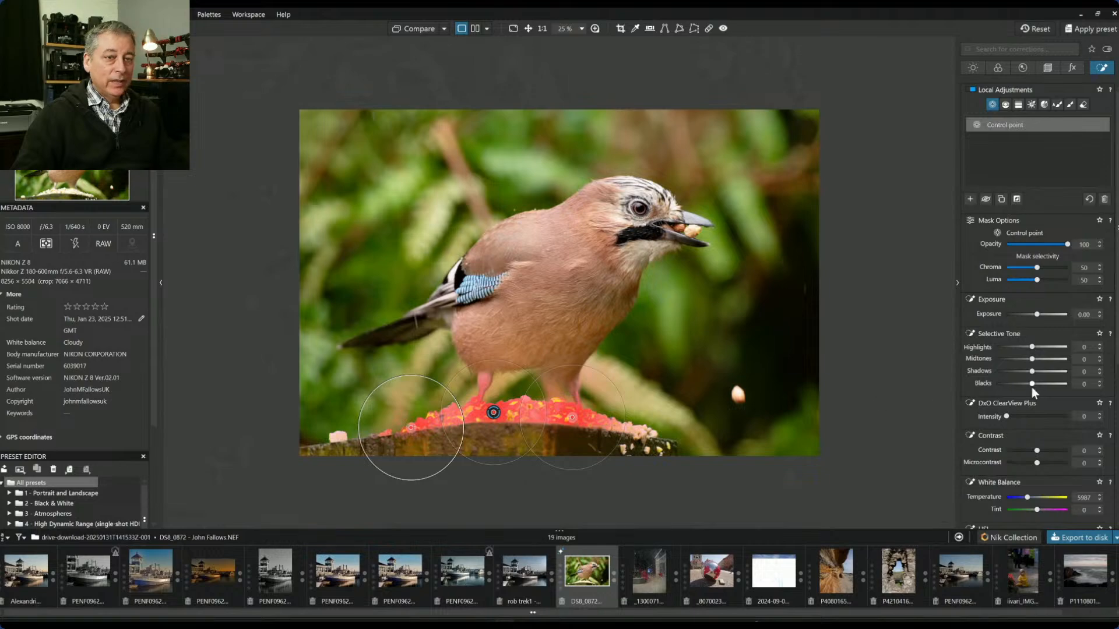
pyautogui.moveTo(1016, 350); pyautogui.dragTo(1027, 316)
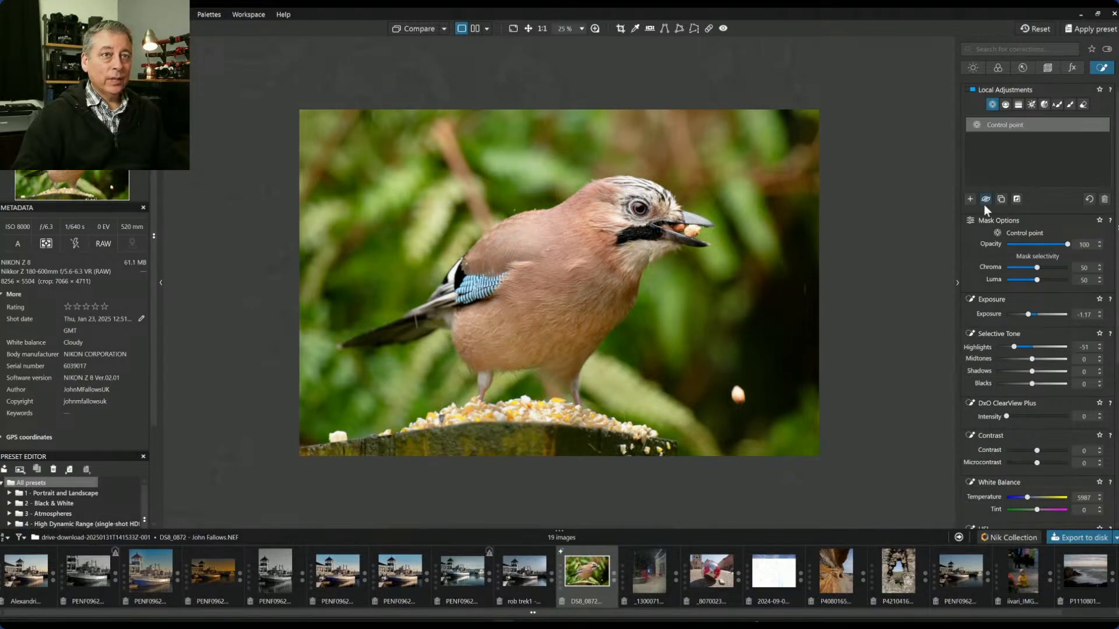
# Step: Extend the darkening to the upper background with large control points near both upper corners and two smaller ones along the top edge
pyautogui.click(329, 156)
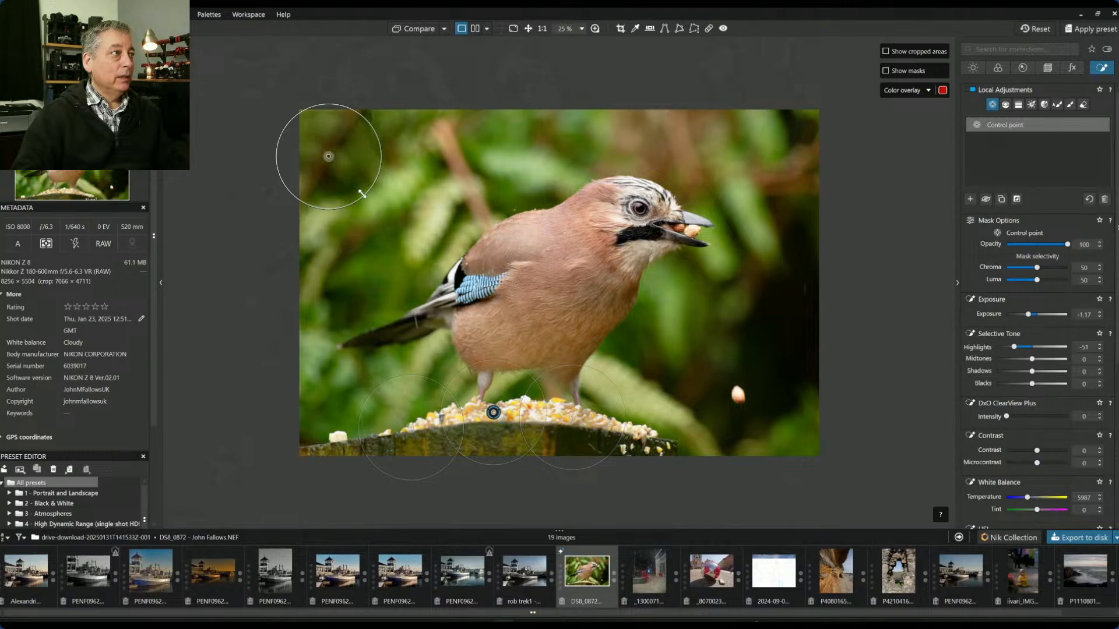
pyautogui.moveTo(362, 194); pyautogui.dragTo(385, 284)
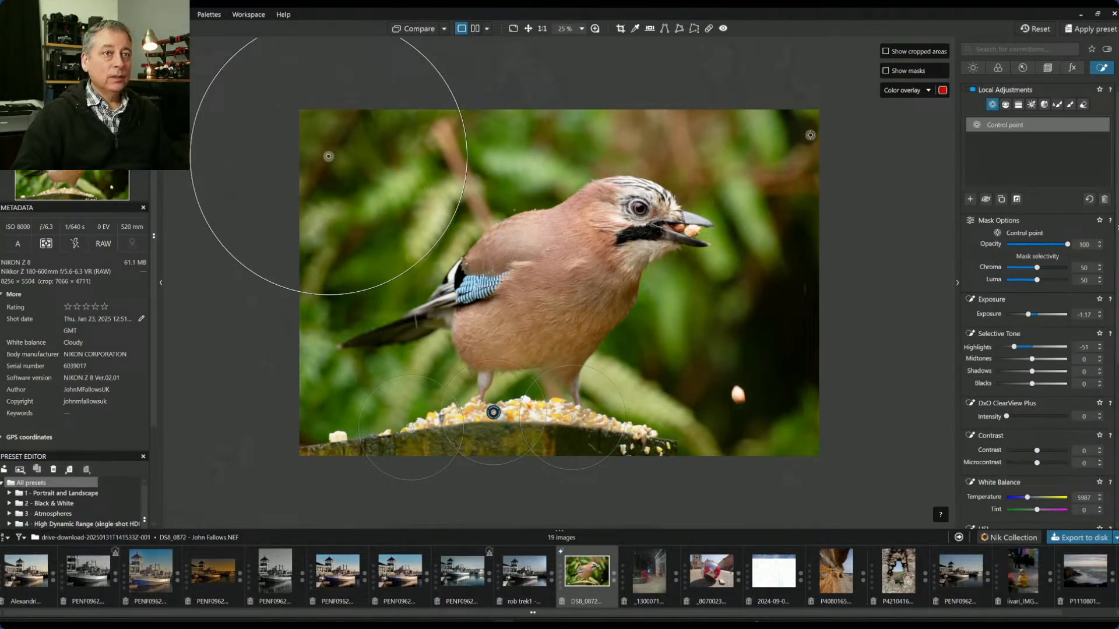
pyautogui.click(818, 113)
pyautogui.click(577, 117)
pyautogui.moveTo(594, 256); pyautogui.dragTo(564, 198)
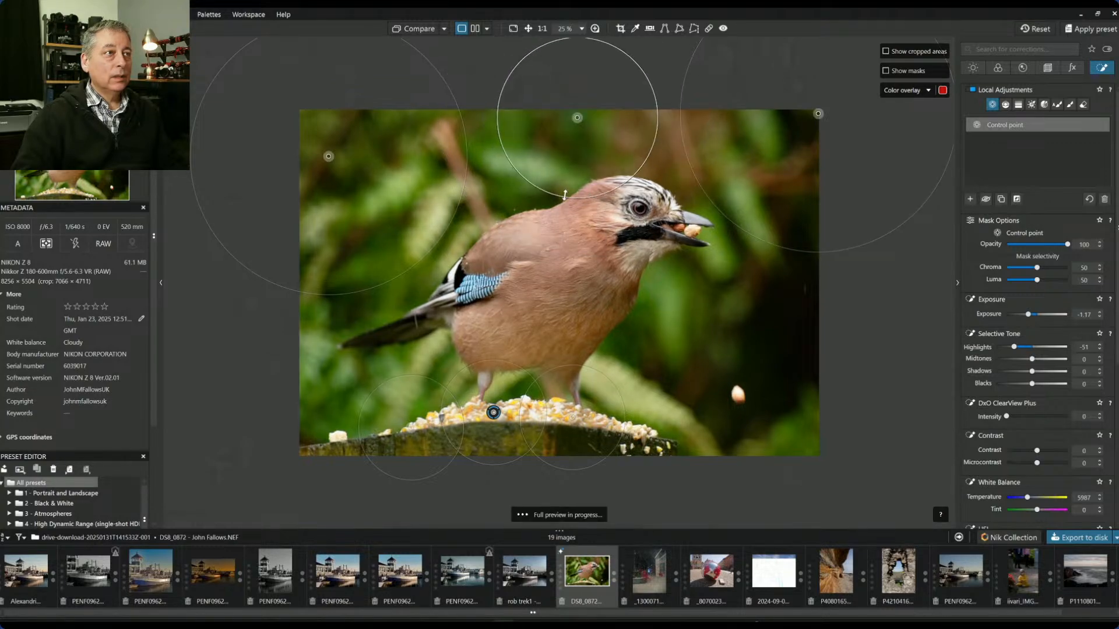
pyautogui.click(471, 118)
# Step: Add control points of the same adjustment over the lower background and wooden post, and finish the local adjustment
pyautogui.click(807, 437)
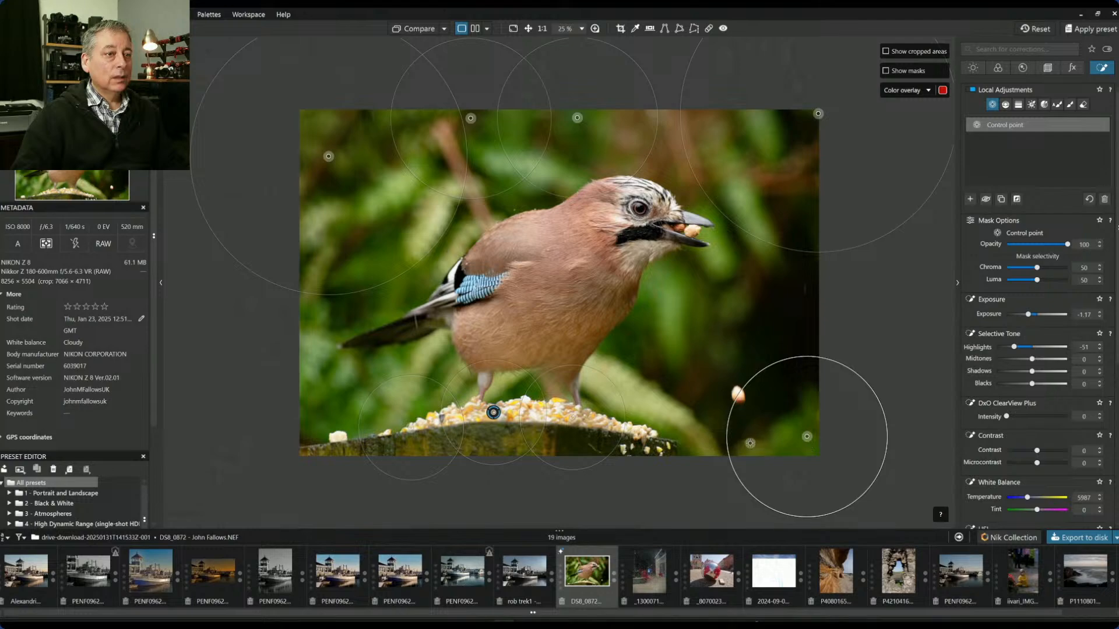
pyautogui.click(659, 415)
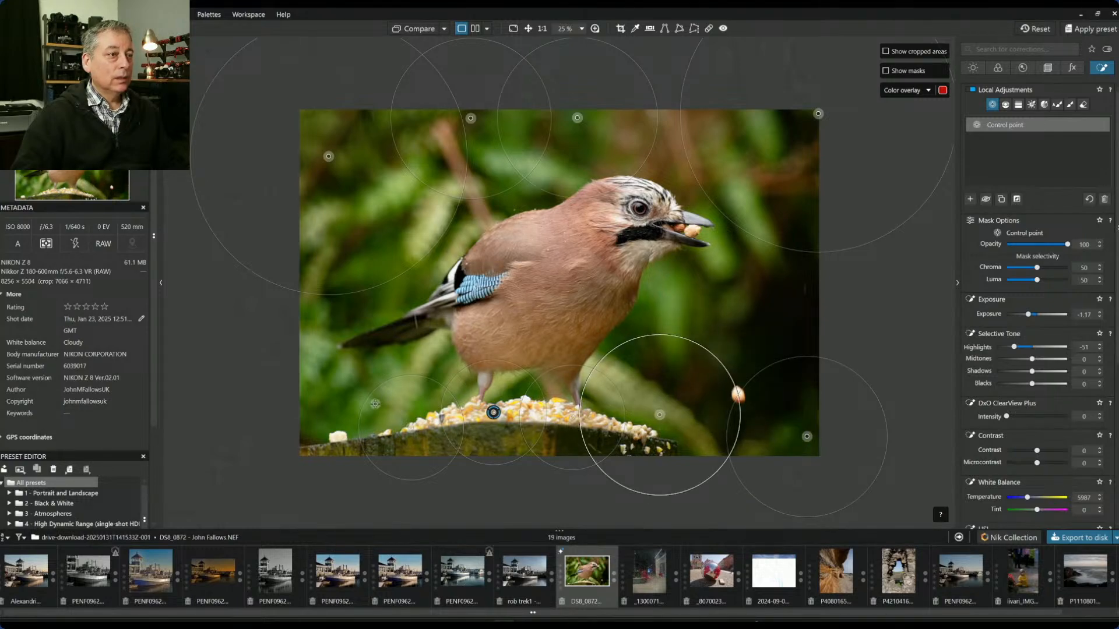
pyautogui.click(312, 421)
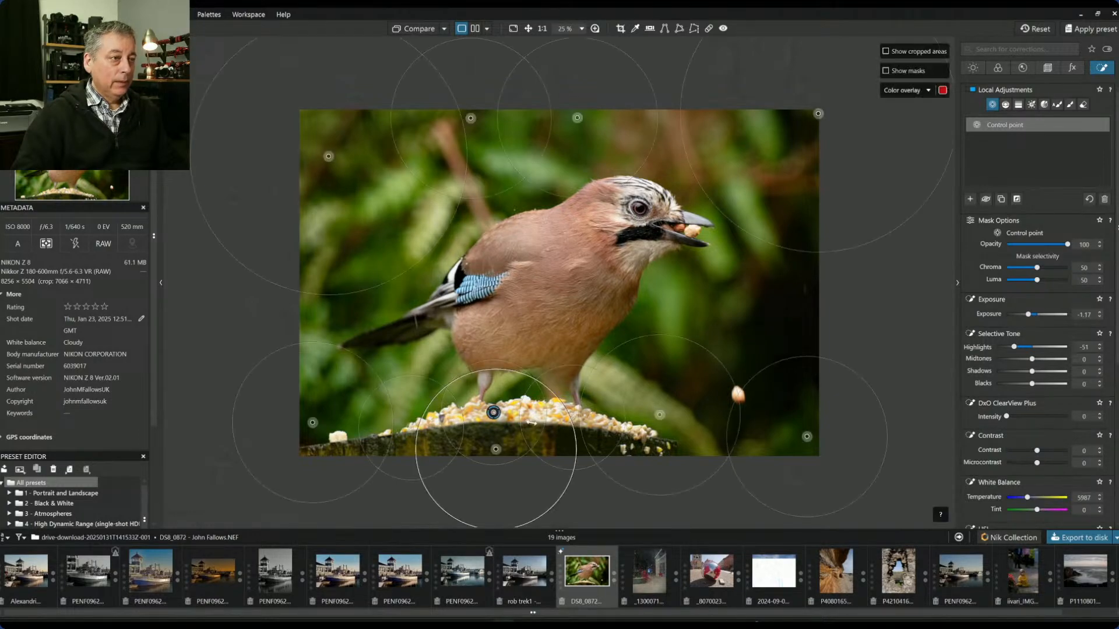
pyautogui.scroll(2, 509, 424)
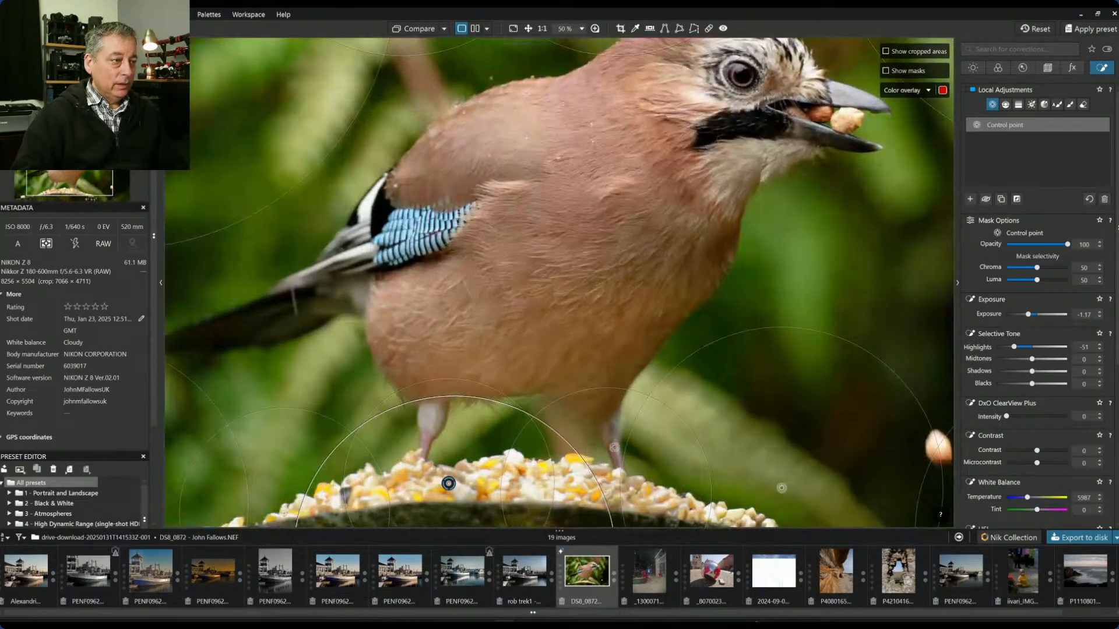
pyautogui.press('Escape')
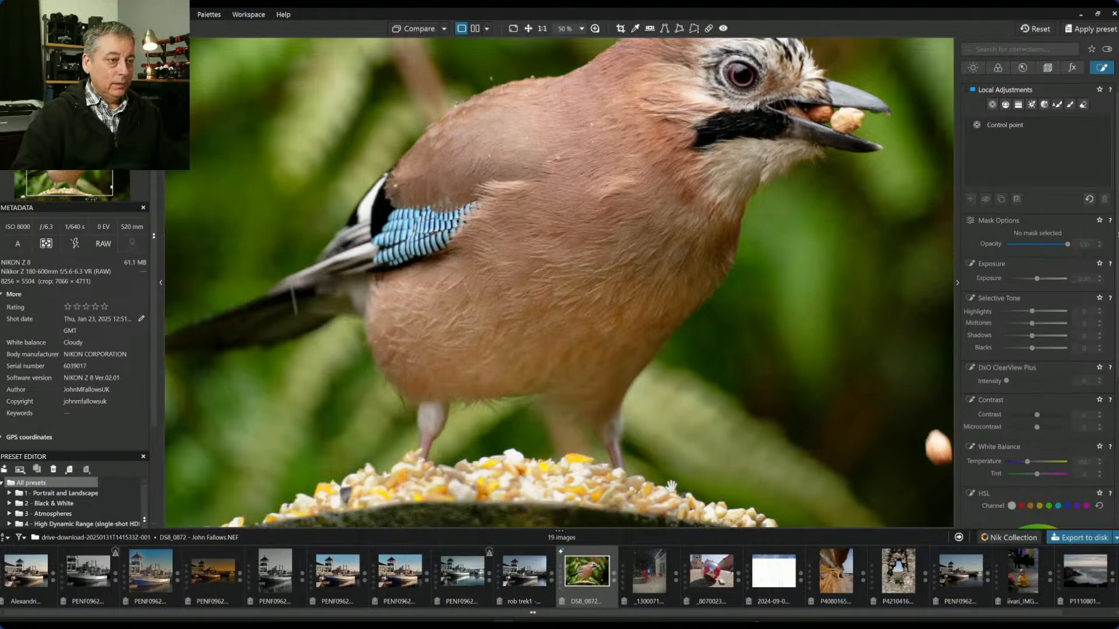
# Step: Repair the overly bright seeds in the middle of the pile, sampling from the seeds beneath the bird's right-hand leg
pyautogui.moveTo(615, 483); pyautogui.dragTo(613, 338)
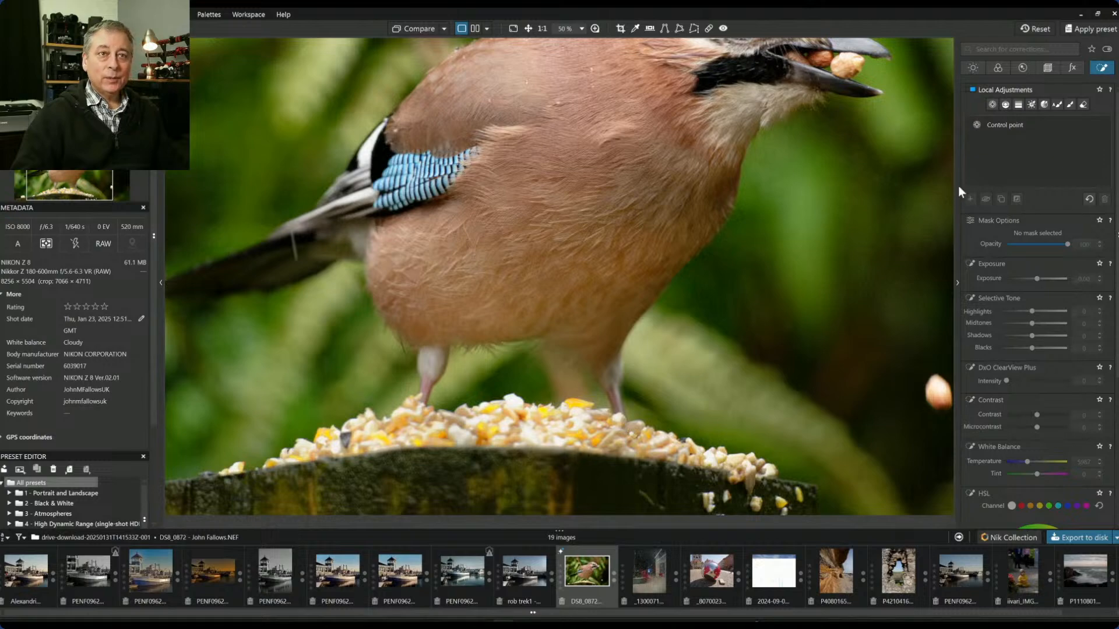
pyautogui.click(708, 28)
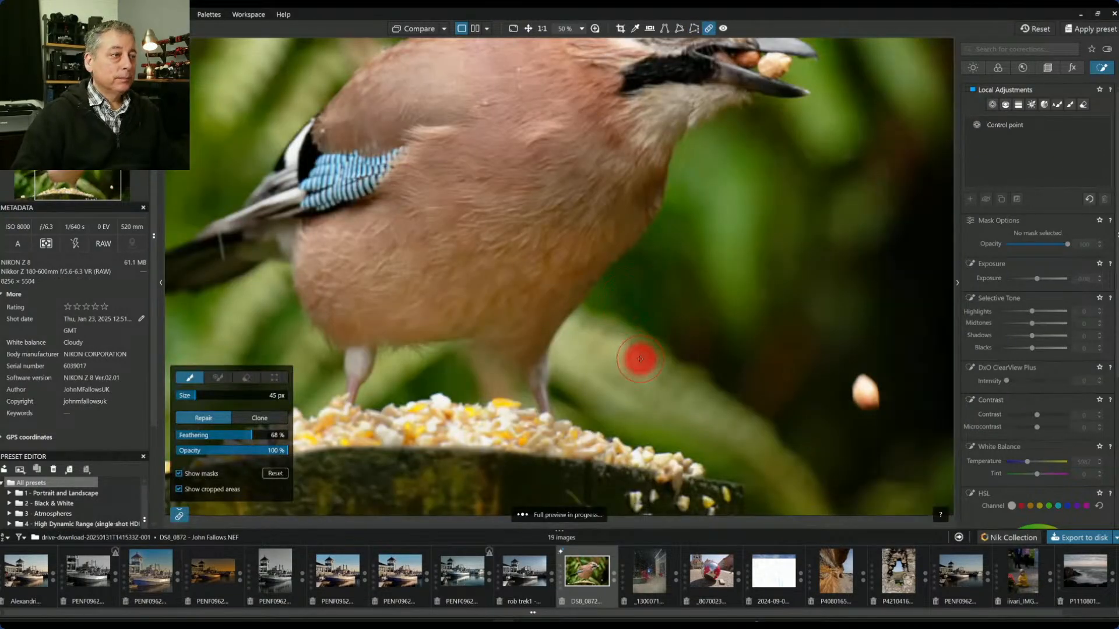
pyautogui.moveTo(432, 424); pyautogui.dragTo(469, 425)
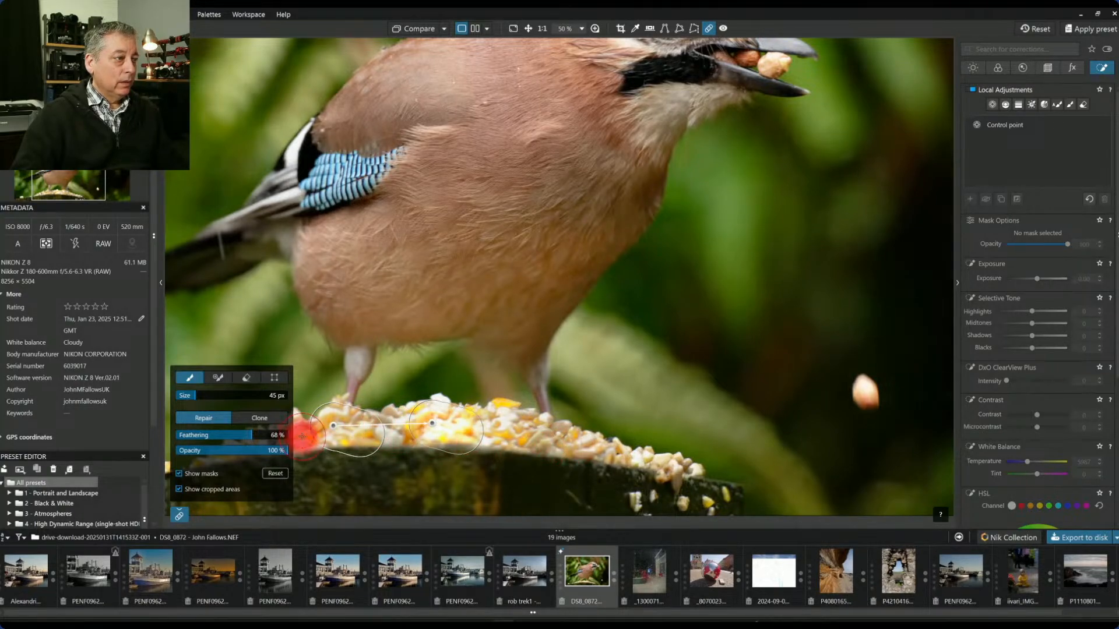
pyautogui.moveTo(334, 426); pyautogui.dragTo(546, 443)
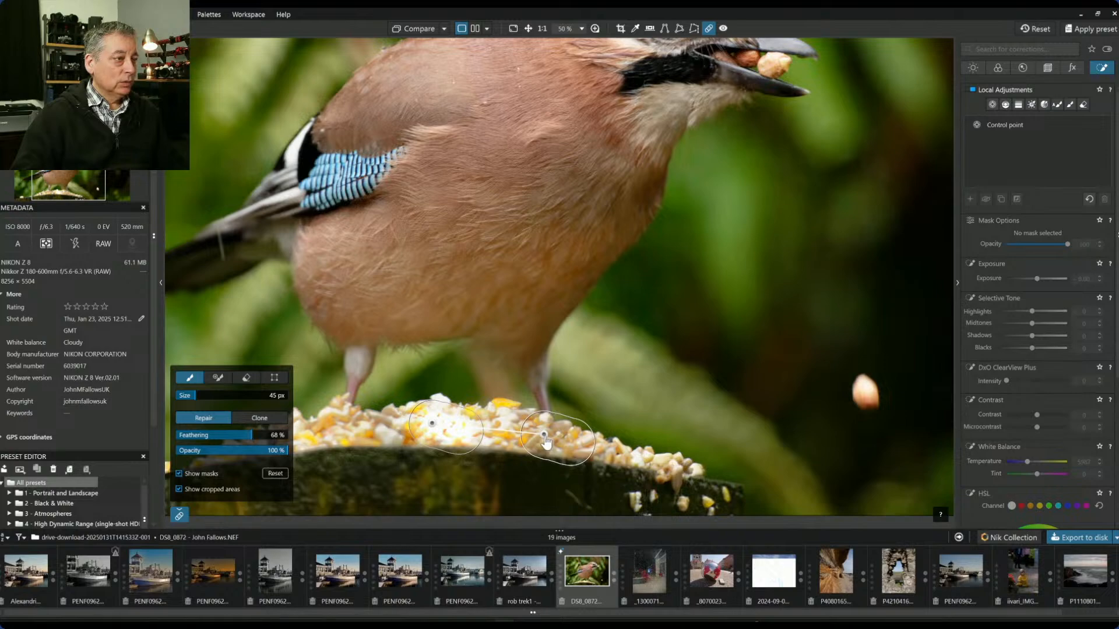
pyautogui.click(369, 425)
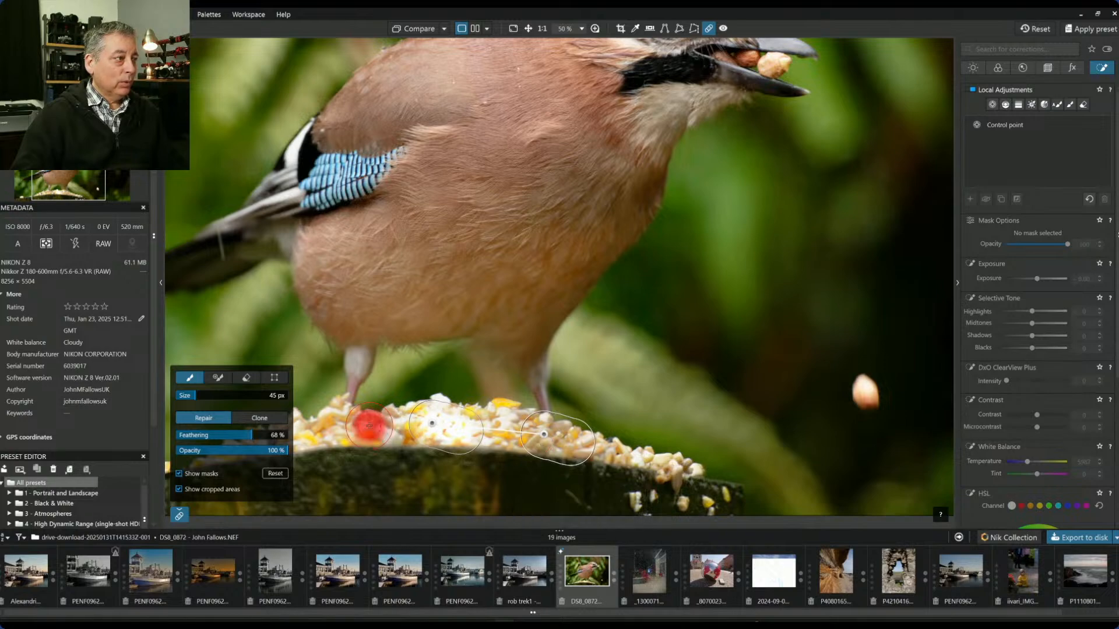
# Step: Switch the retouching to Clone and cover the remaining bright spots in the seed pile with neighbouring seeds
pyautogui.click(282, 421)
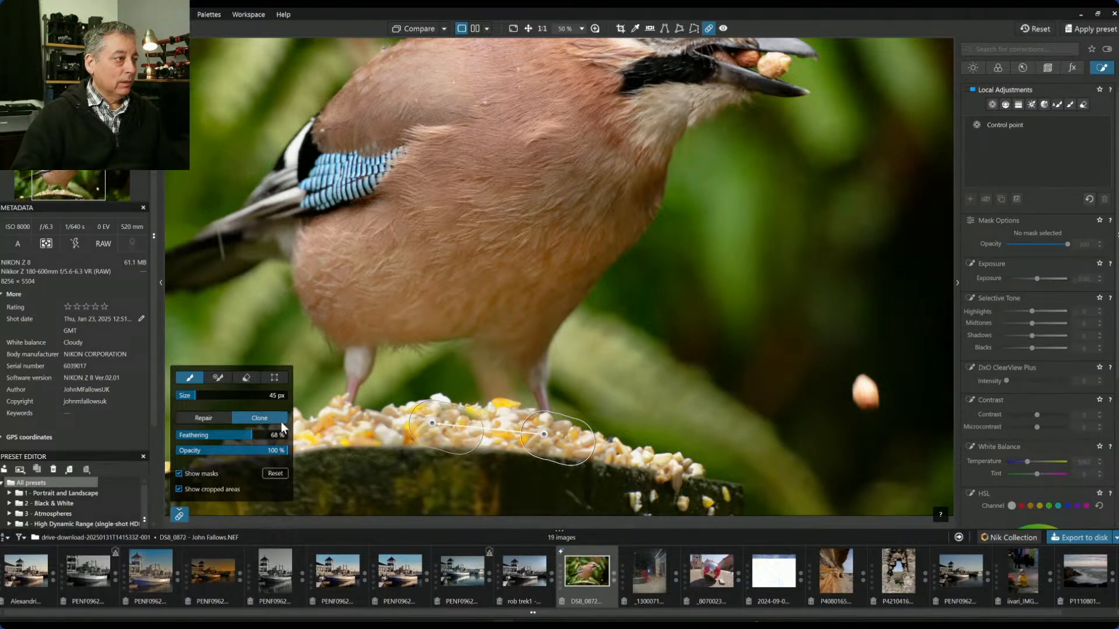
pyautogui.click(387, 429)
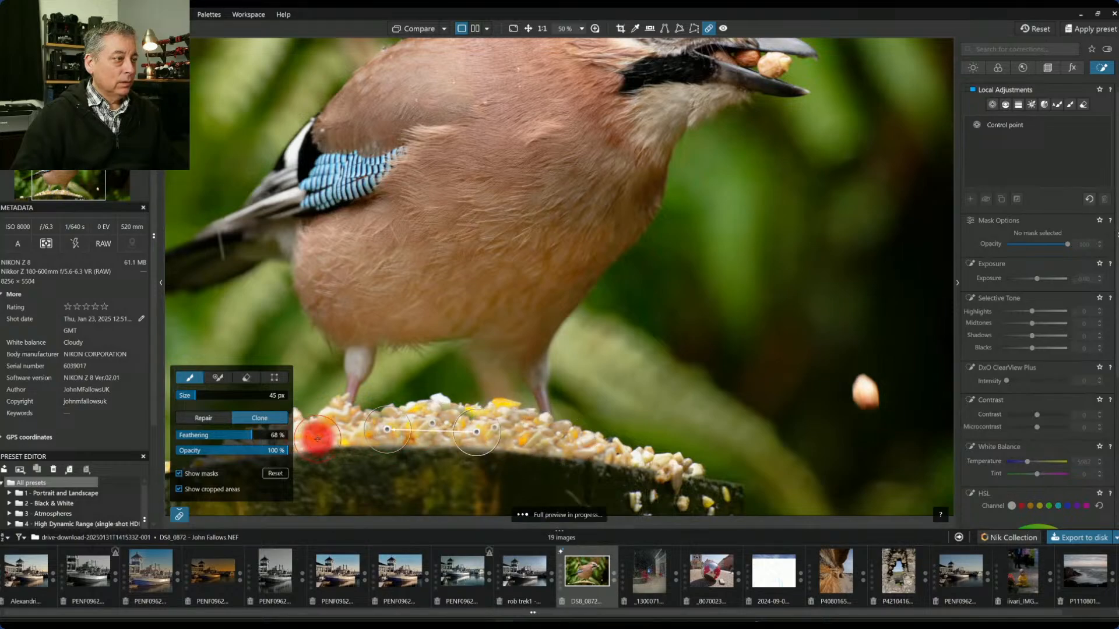
pyautogui.scroll(-3, 315, 436)
pyautogui.scroll(3, 327, 482)
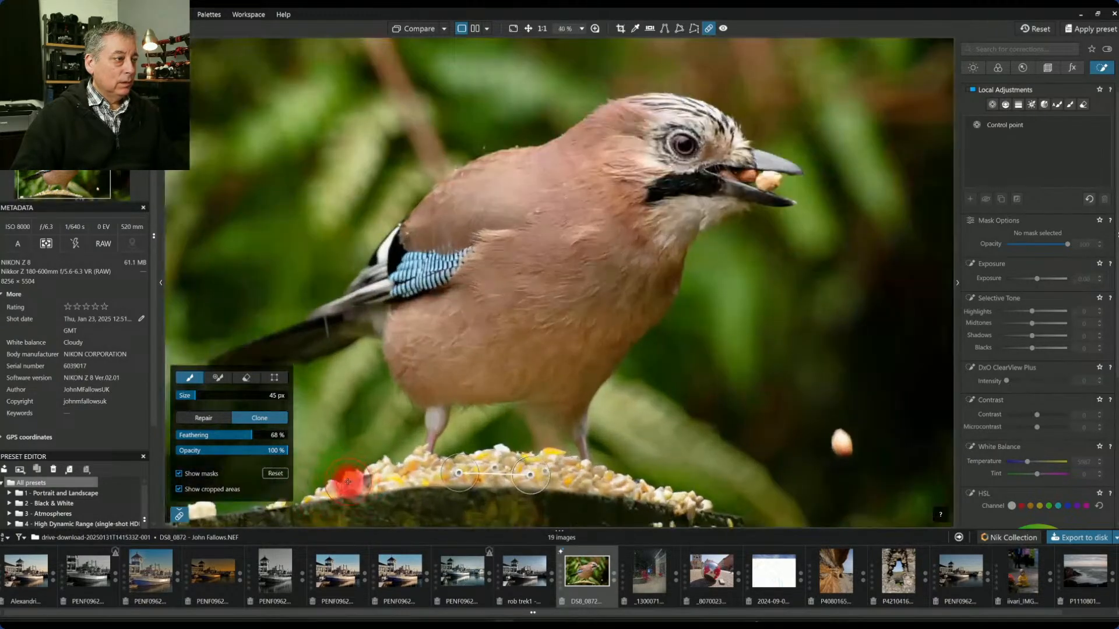
pyautogui.scroll(2, 369, 485)
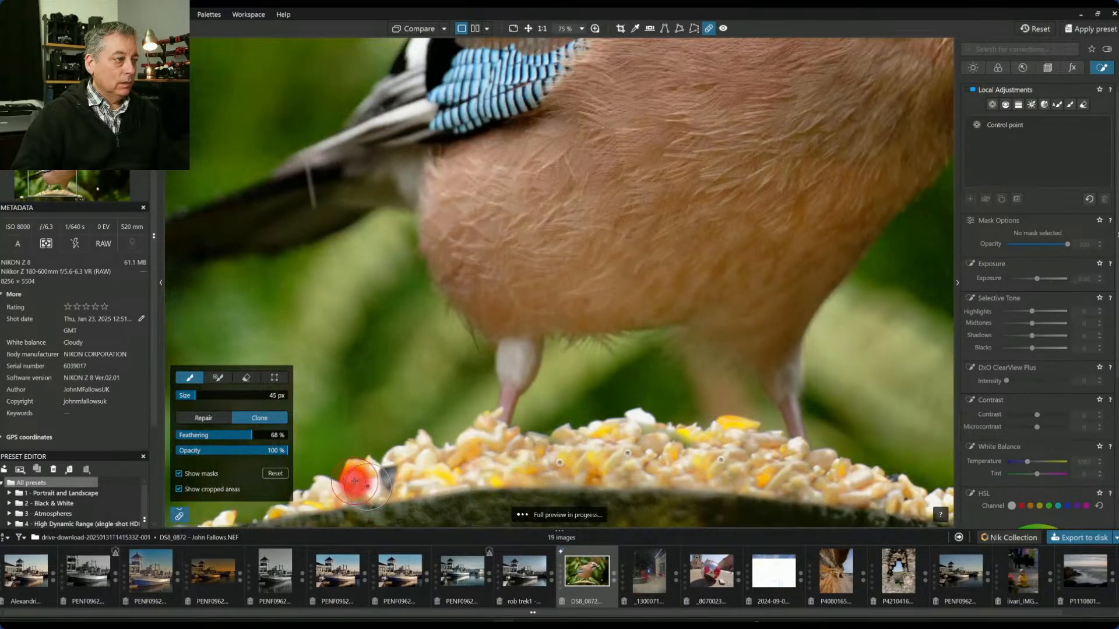
pyautogui.click(530, 465)
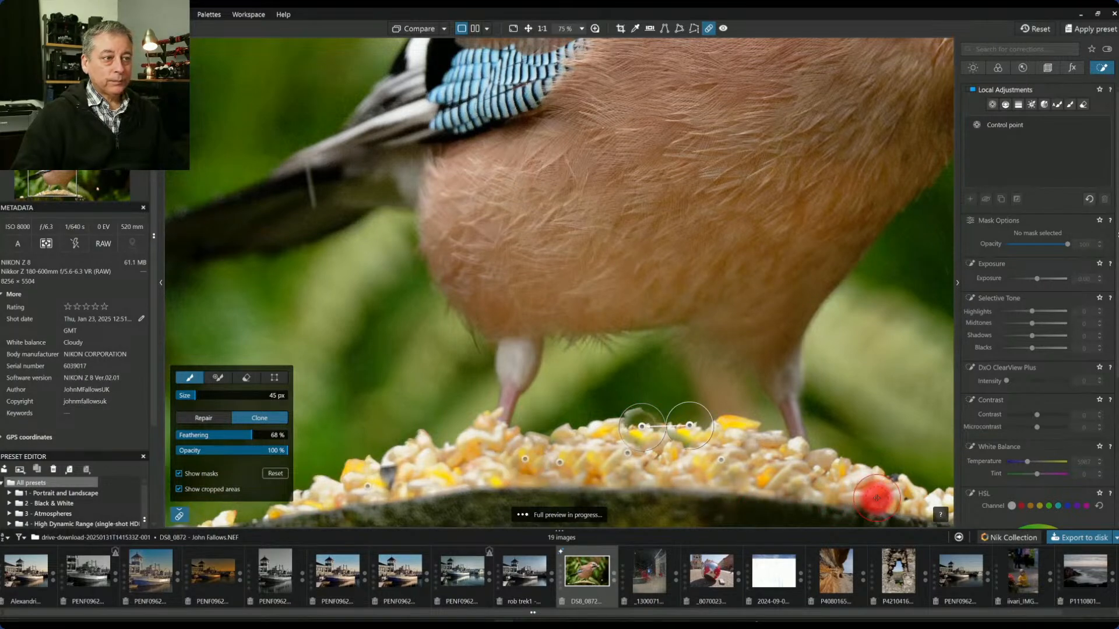
# Step: Resample the clone at the crest of the seed pile from the seeds beside it, and delete that clone correction
pyautogui.moveTo(694, 433)
pyautogui.mouseDown()
pyautogui.moveTo(693, 449)
pyautogui.moveTo(570, 447)
pyautogui.mouseUp()
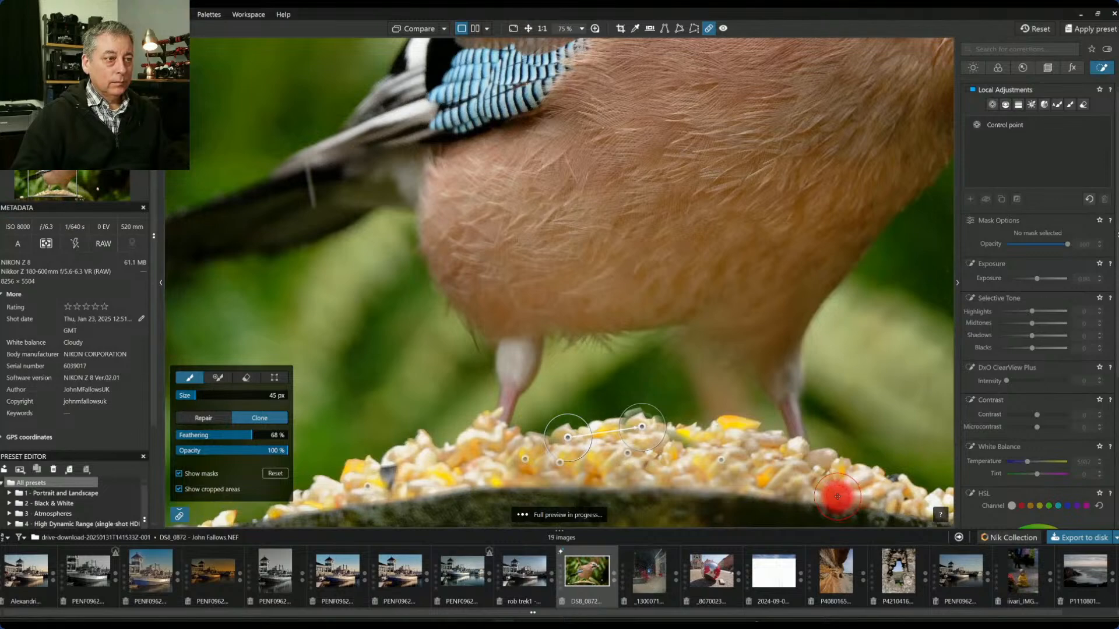
pyautogui.press('Delete')
pyautogui.scroll(-3, 789, 453)
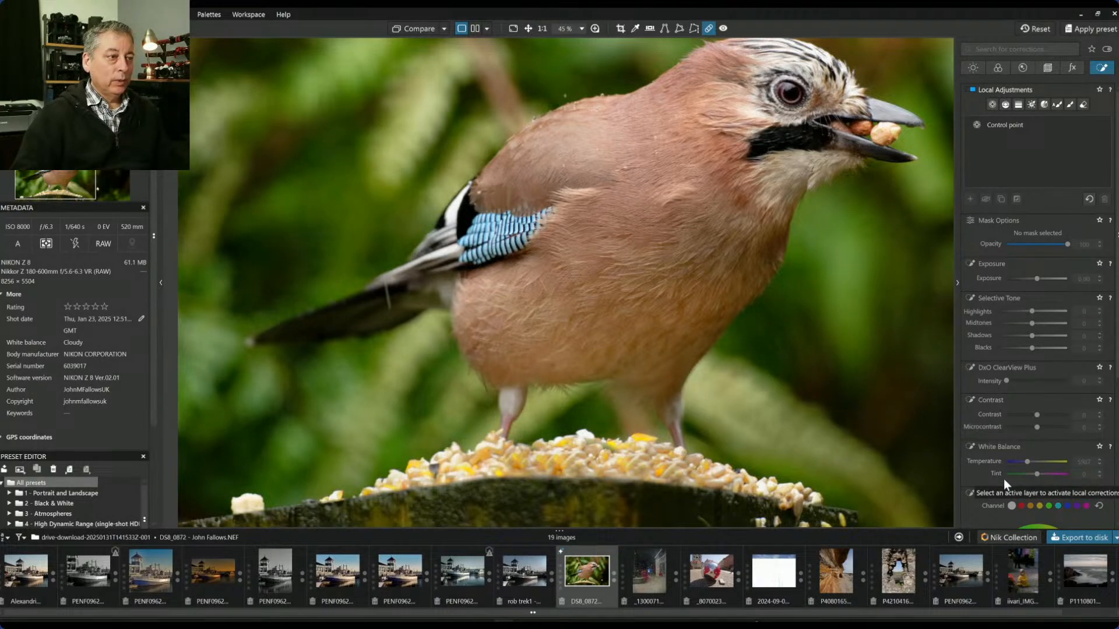
# Step: Clone neighbouring seeds over the bright seeds at the right-hand end of the pile and finish the retouching
pyautogui.scroll(2, 790, 500)
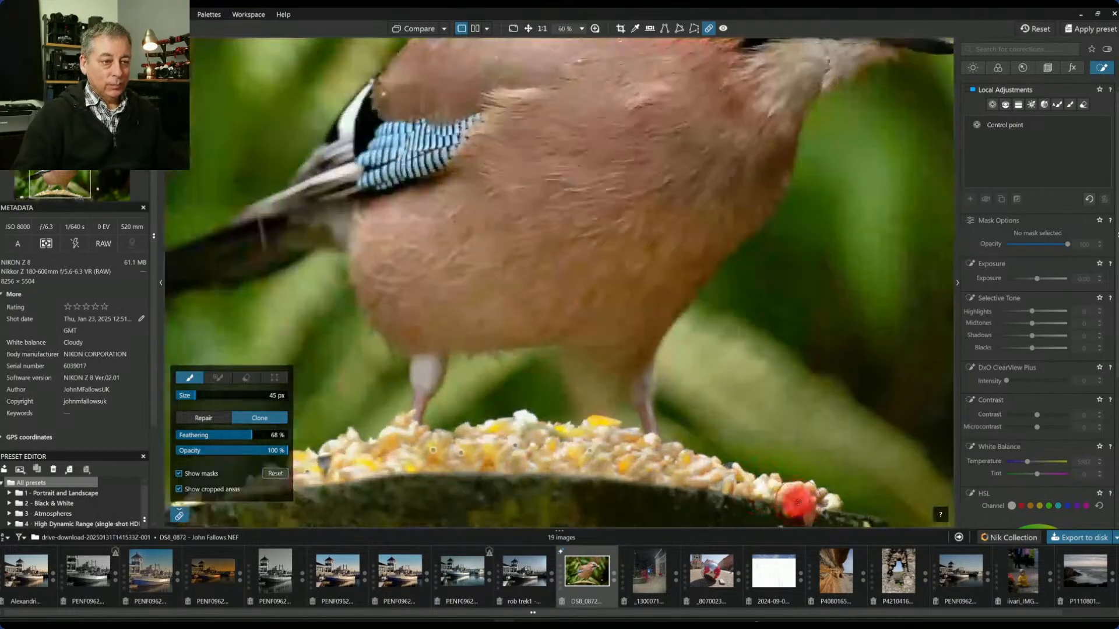
pyautogui.scroll(1, 791, 500)
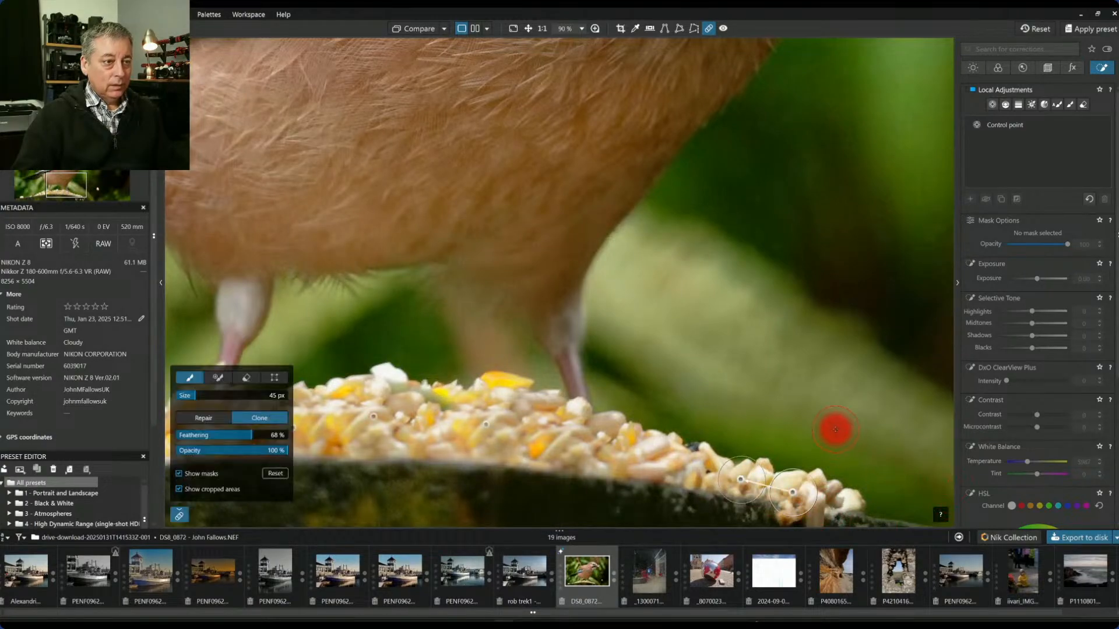
pyautogui.scroll(-2, 832, 429)
pyautogui.scroll(-2, 832, 428)
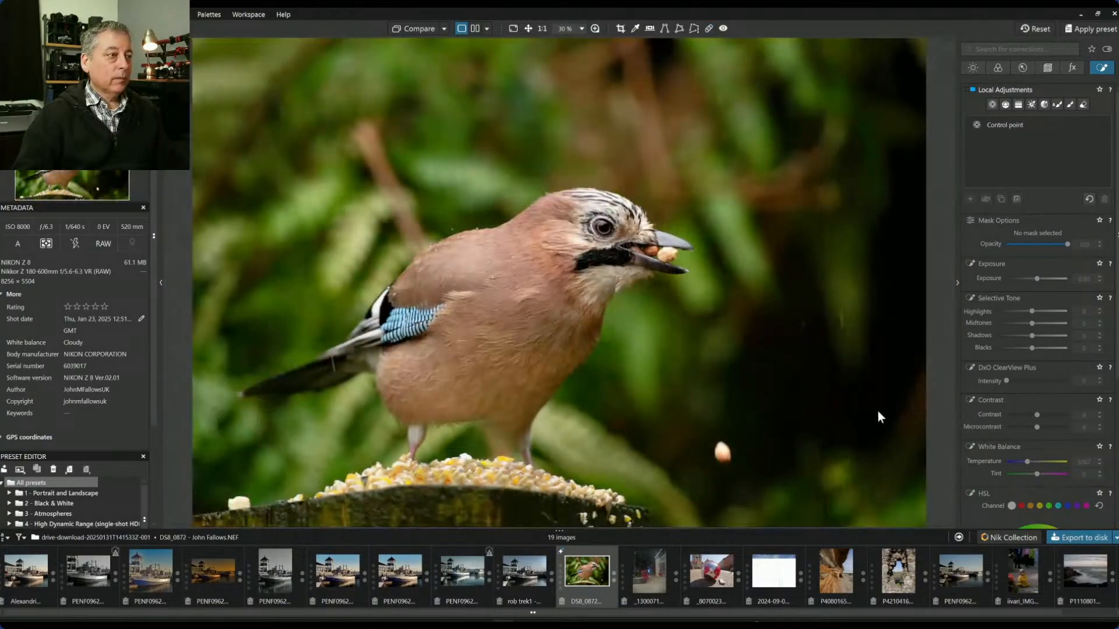
pyautogui.scroll(1, 796, 366)
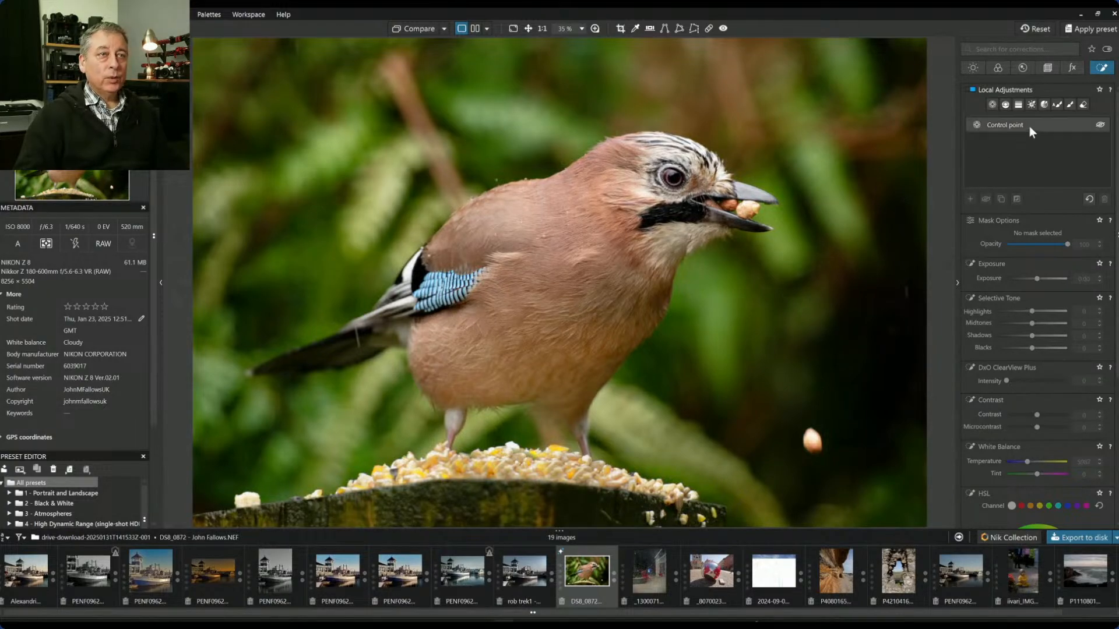
# Step: Brighten the jay's head with a new control point mask beside the eye, using Highlights 23 and Midtones 59
pyautogui.click(993, 106)
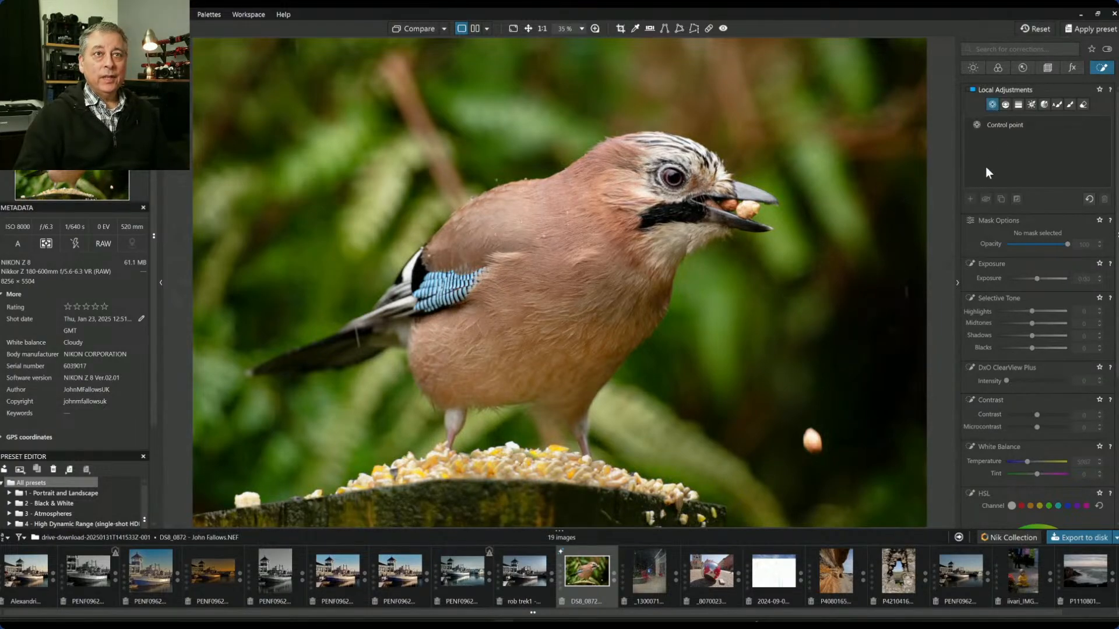
pyautogui.click(970, 200)
pyautogui.click(691, 177)
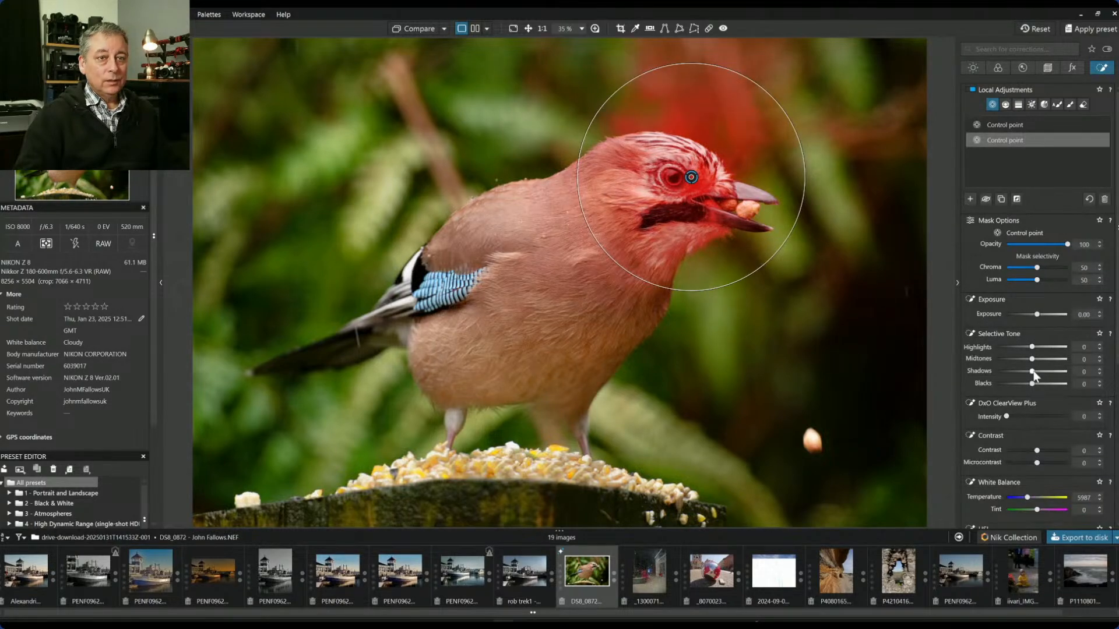
pyautogui.moveTo(1032, 359)
pyautogui.mouseDown()
pyautogui.moveTo(1053, 362)
pyautogui.moveTo(1042, 348)
pyautogui.mouseUp()
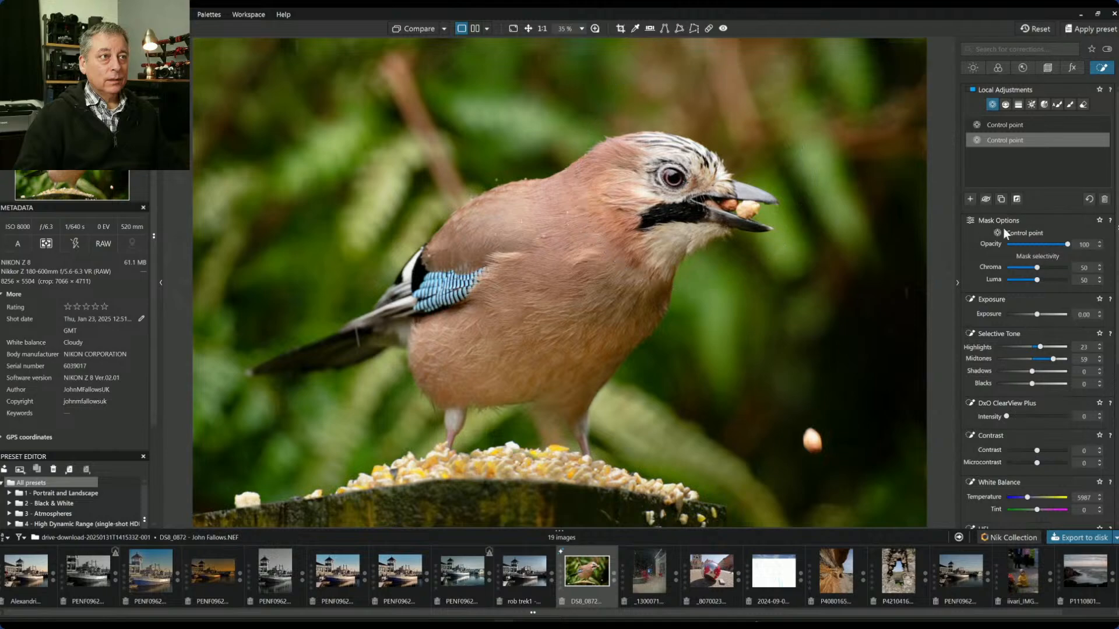
# Step: Add a separate control point mask on the jay's eye with ClearView Plus intensity 91 and Microcontrast 42
pyautogui.click(970, 200)
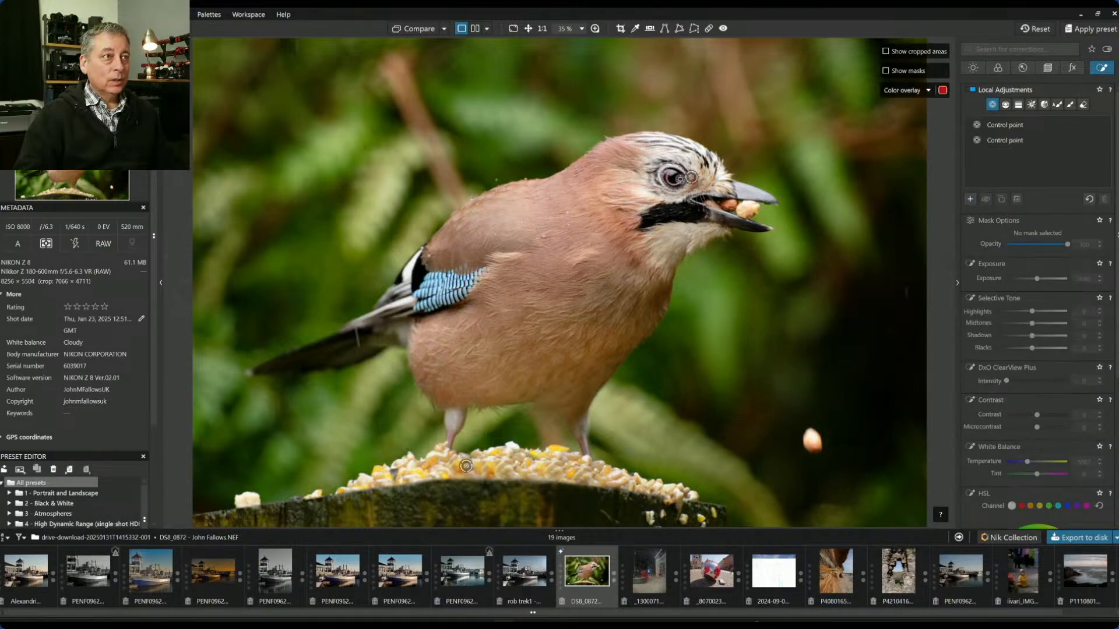
pyautogui.click(674, 178)
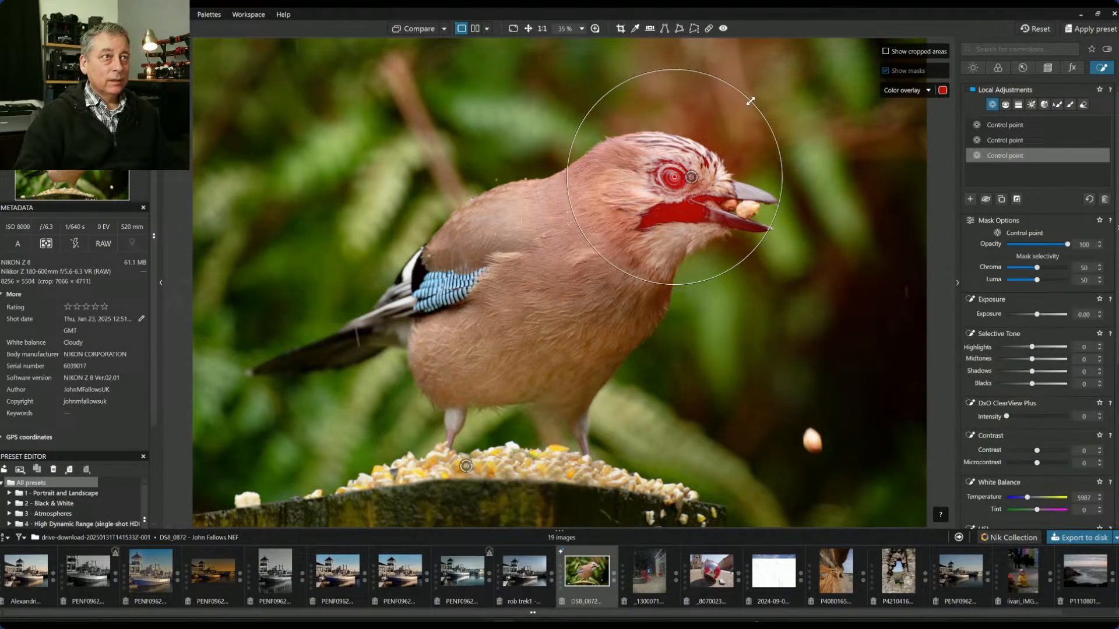
pyautogui.click(1044, 417)
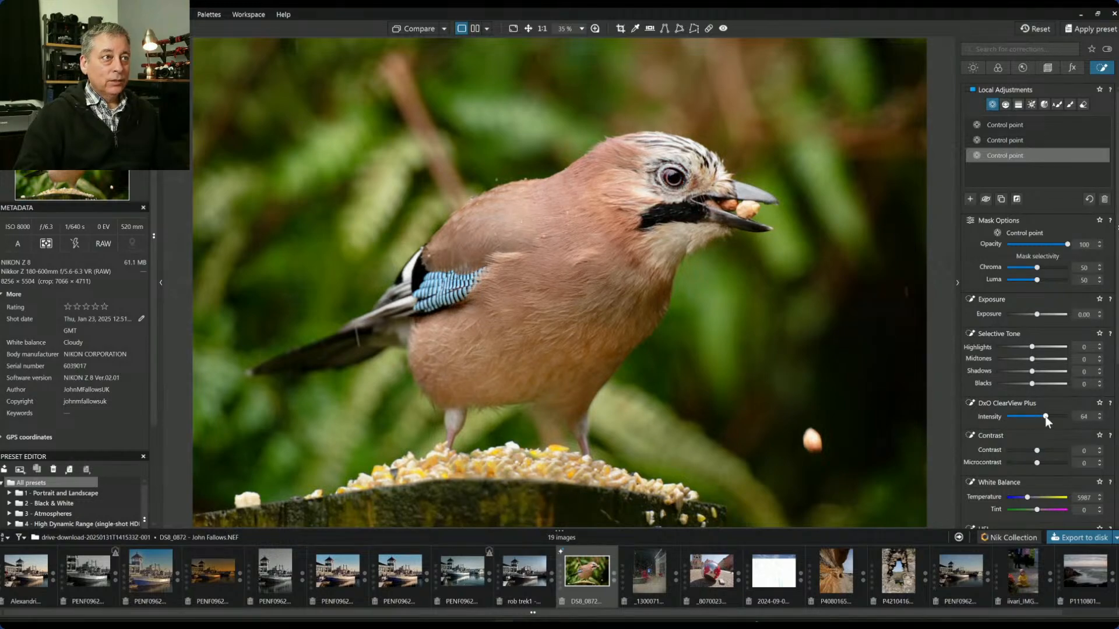
pyautogui.moveTo(1037, 464); pyautogui.dragTo(1050, 464)
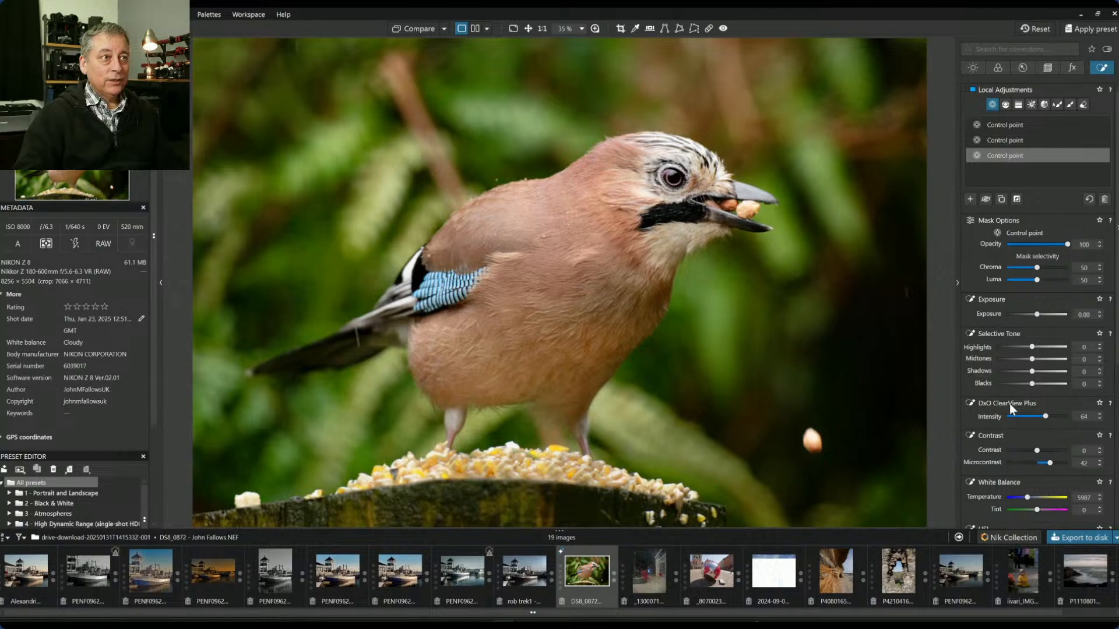
pyautogui.scroll(-1, 1010, 404)
pyautogui.moveTo(1047, 392); pyautogui.dragTo(1062, 395)
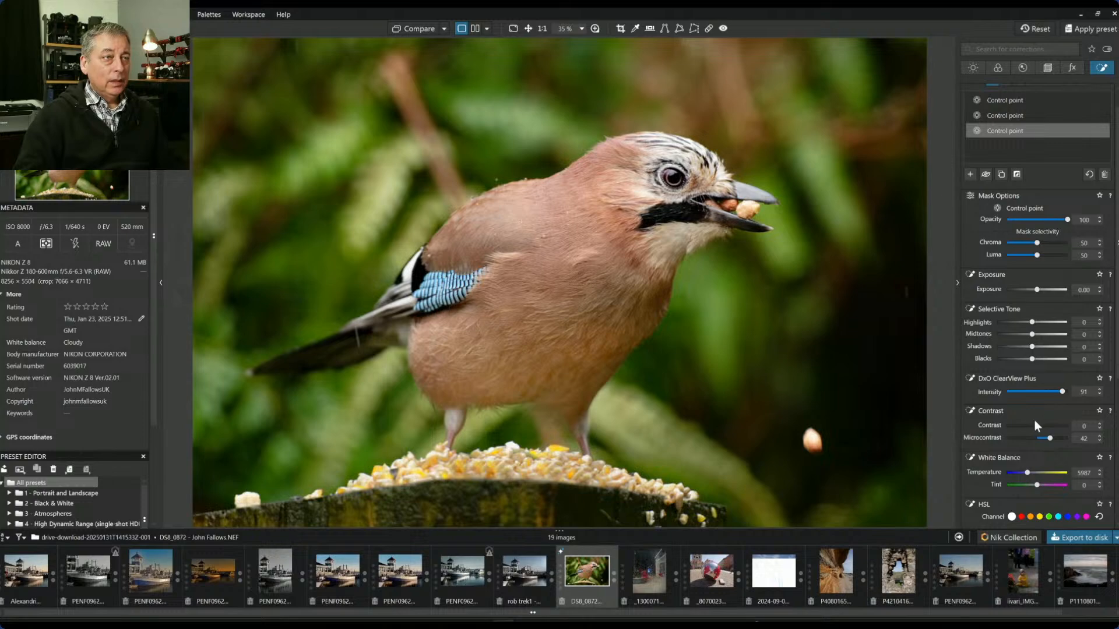
# Step: Boost the eye mask's colour with Vibrancy 100 and Saturation 38
pyautogui.scroll(-6, 1025, 425)
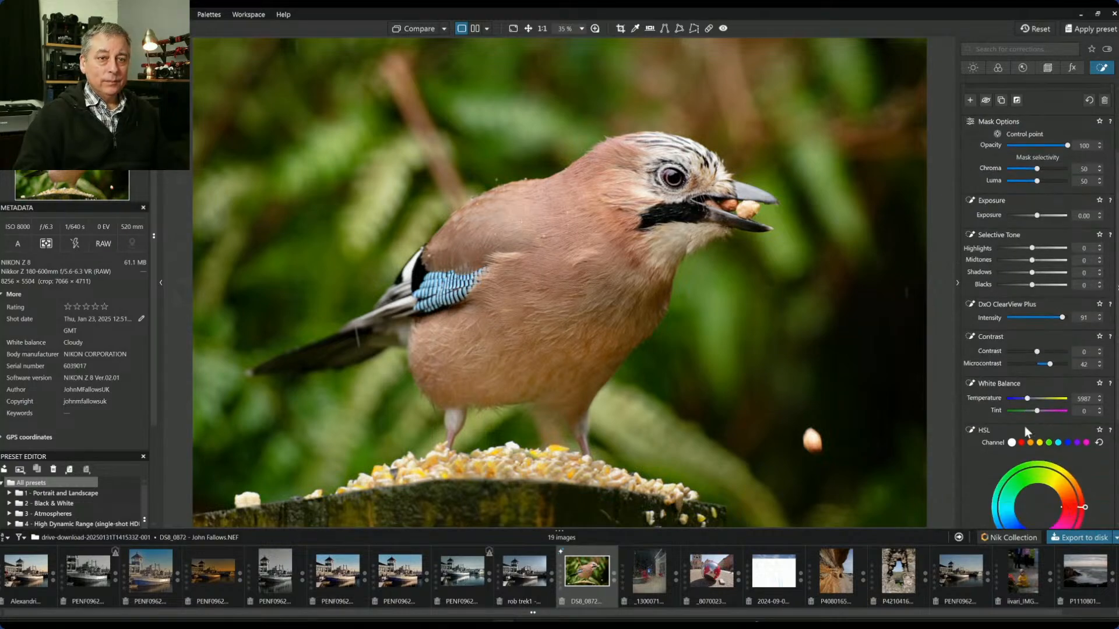
pyautogui.scroll(-1, 1026, 434)
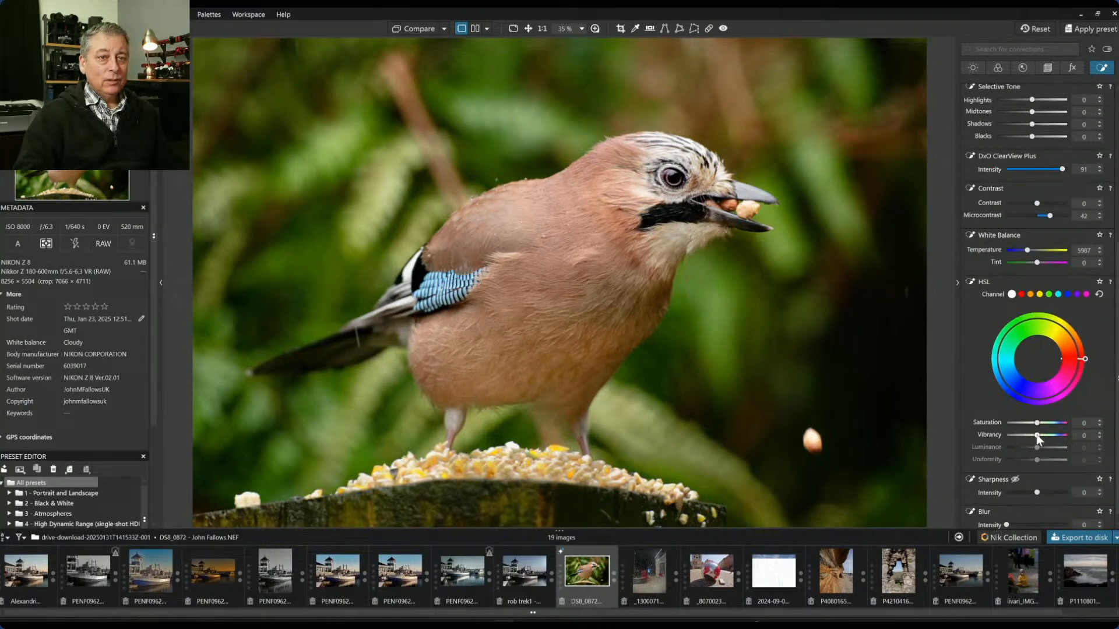
pyautogui.moveTo(1038, 435); pyautogui.dragTo(1065, 442)
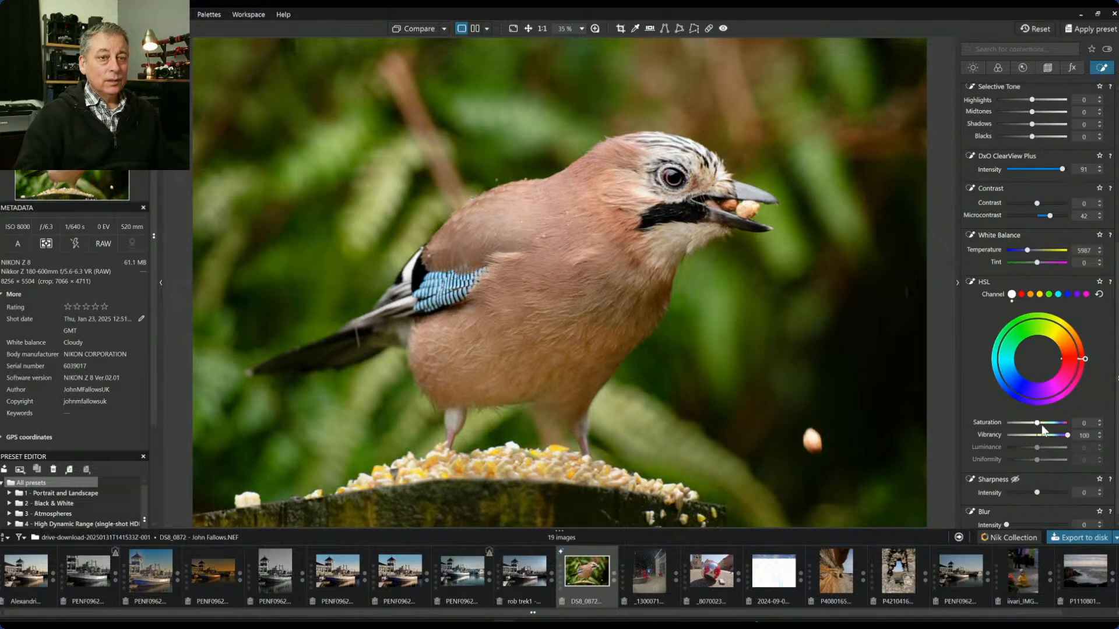
pyautogui.moveTo(1037, 423); pyautogui.dragTo(1052, 428)
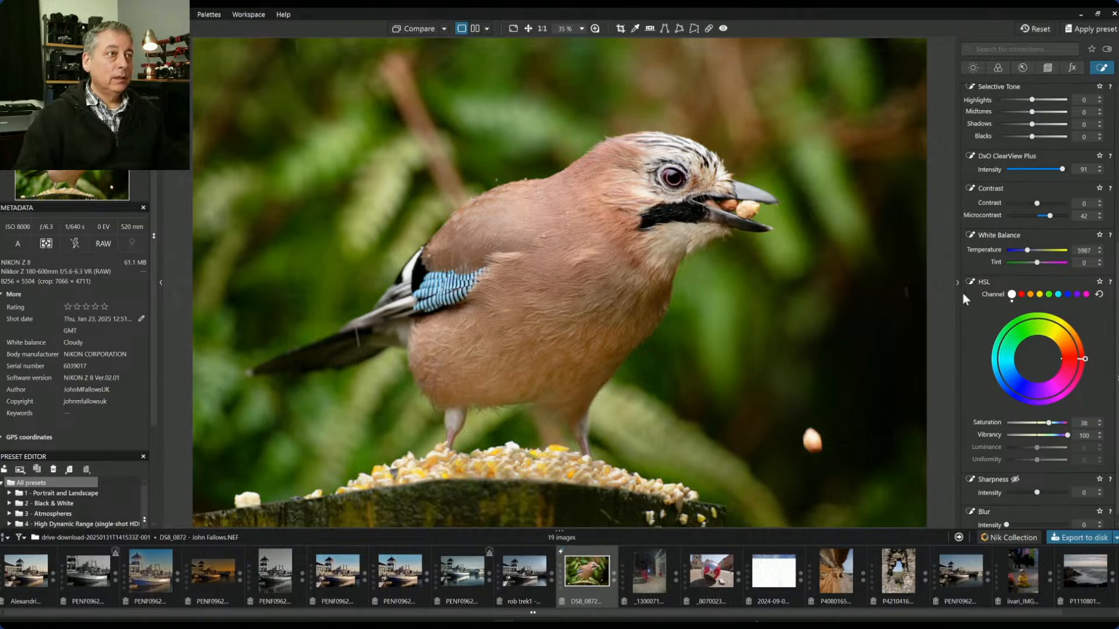
# Step: Add a large new control point mask over the jay's belly and wing, with Luma selectivity 61 and Exposure -0.63
pyautogui.scroll(5, 1008, 198)
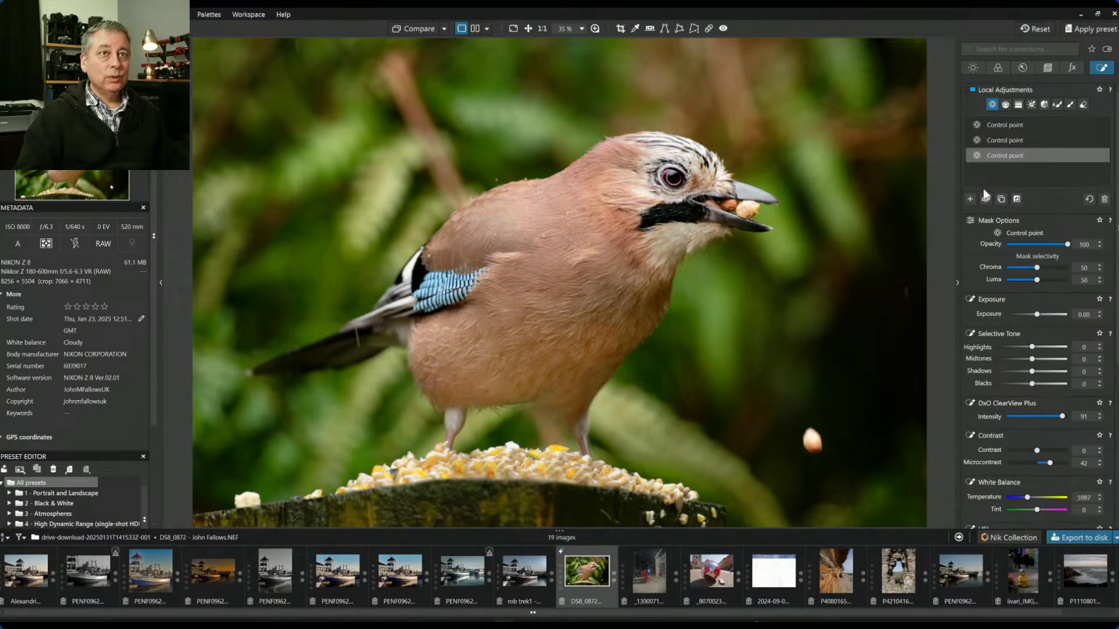
pyautogui.click(973, 196)
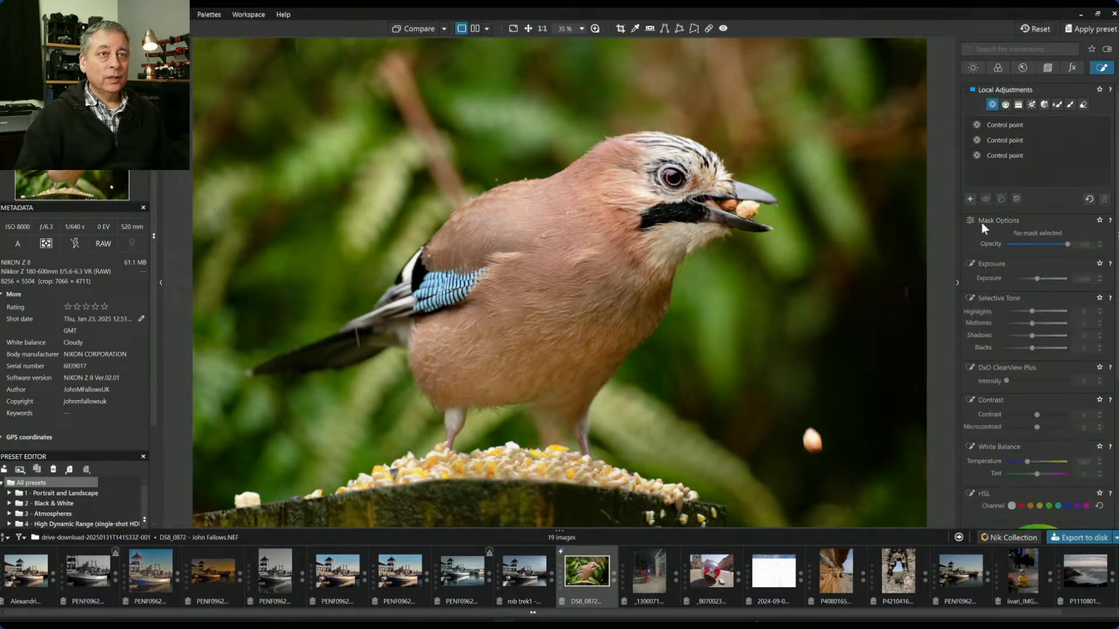
pyautogui.click(448, 359)
pyautogui.moveTo(553, 331); pyautogui.dragTo(602, 318)
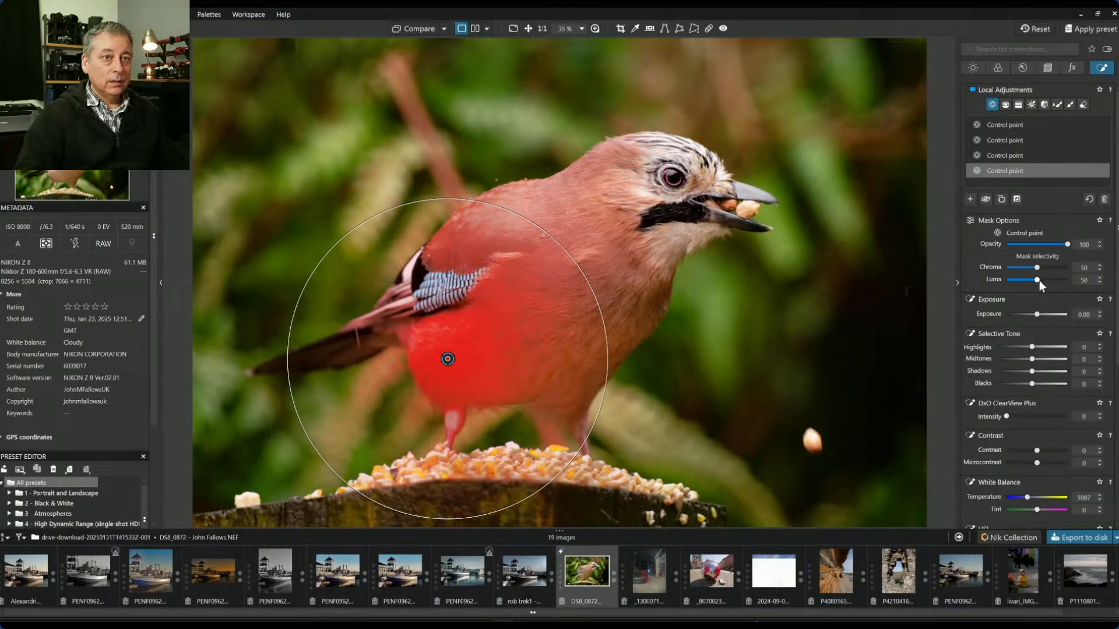
pyautogui.moveTo(1038, 280); pyautogui.dragTo(1047, 280)
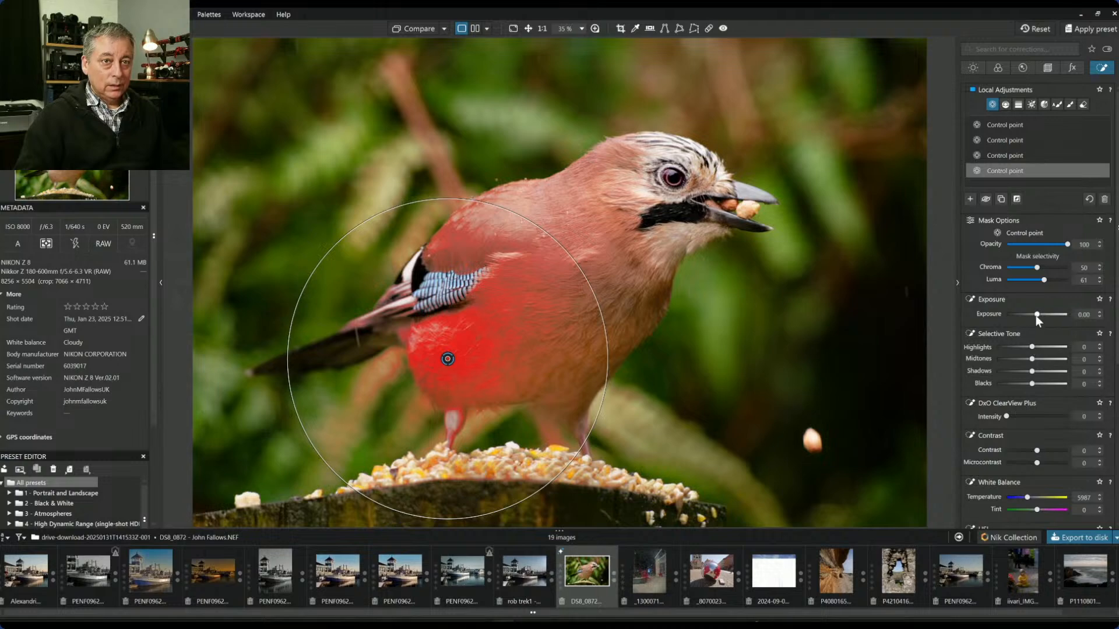
pyautogui.moveTo(1037, 316); pyautogui.dragTo(1033, 316)
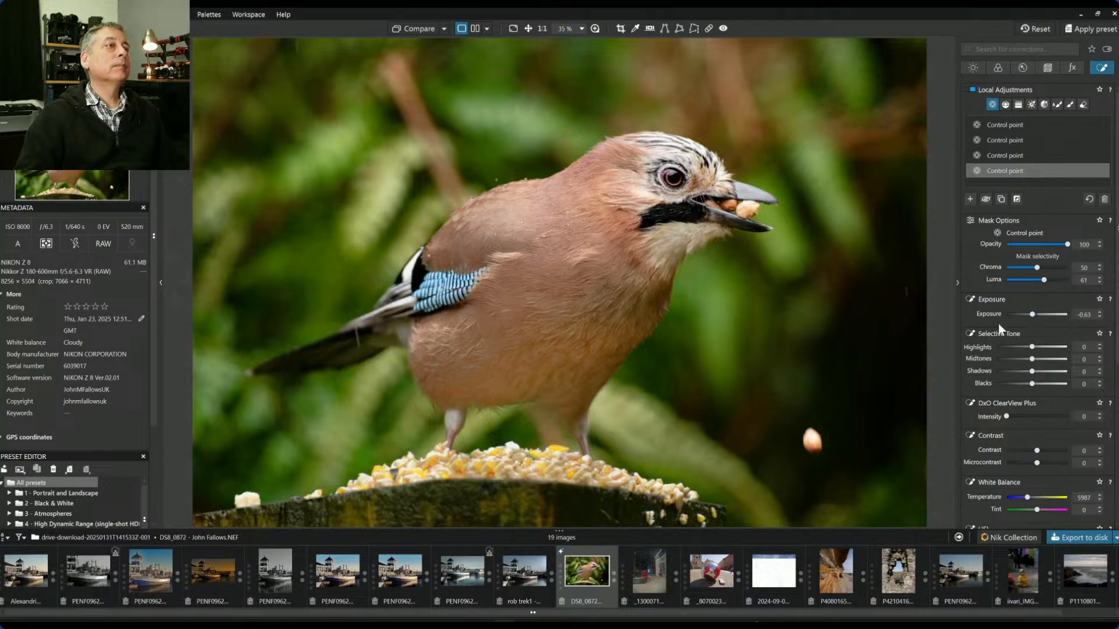
# Step: Cool the belly mask to temperature 5387 with Luma selectivity 56, and warm the head mask to temperature 7487
pyautogui.scroll(-3, 985, 373)
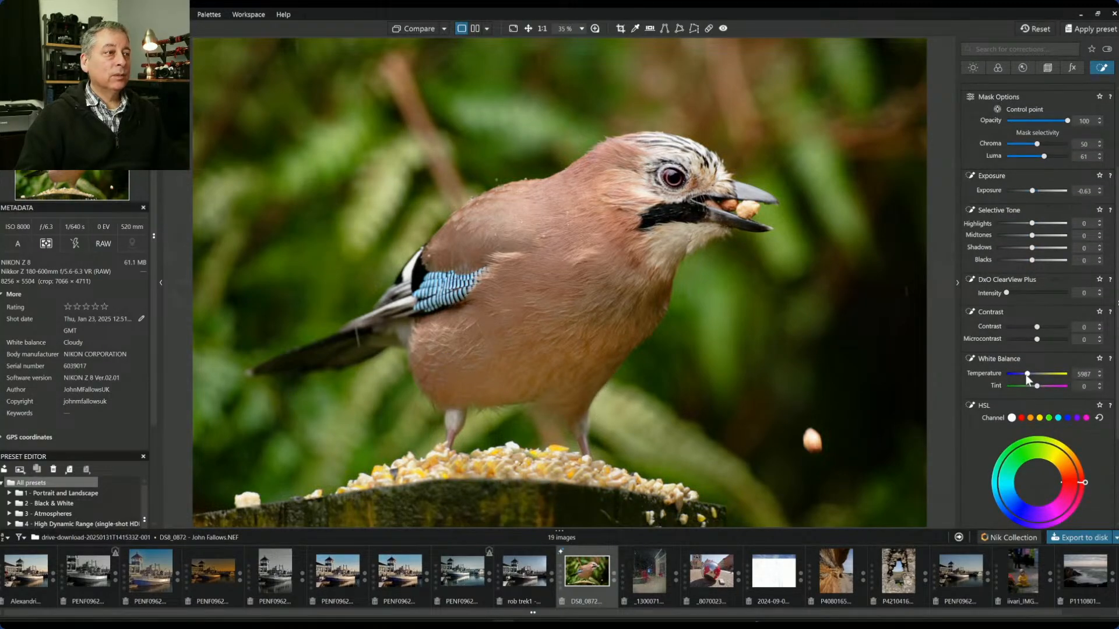
pyautogui.moveTo(1026, 375); pyautogui.dragTo(1024, 374)
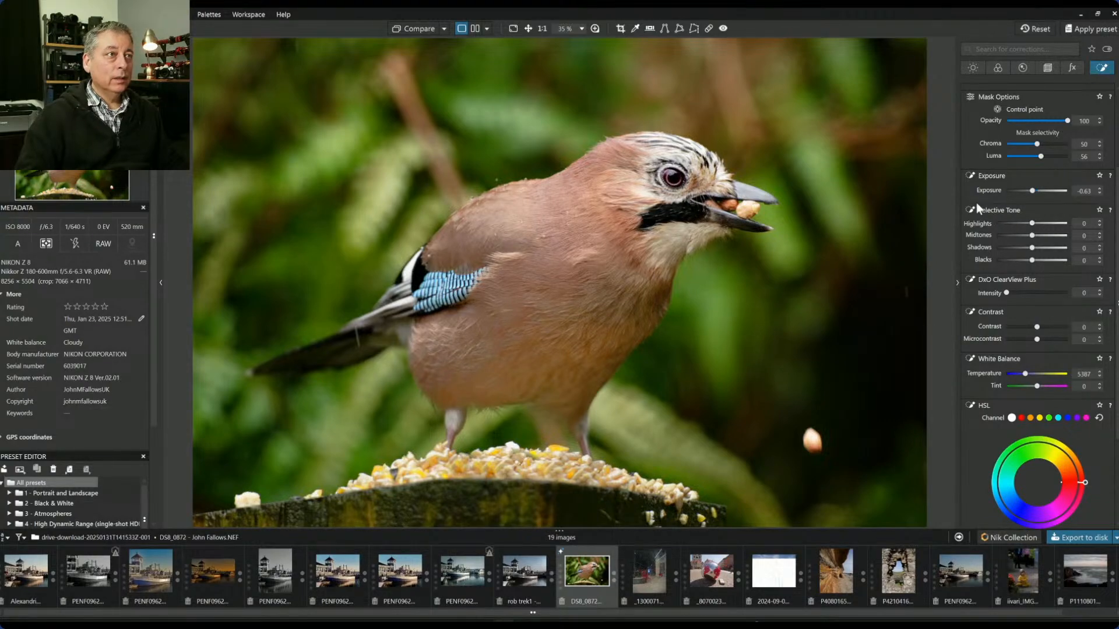
pyautogui.click(692, 180)
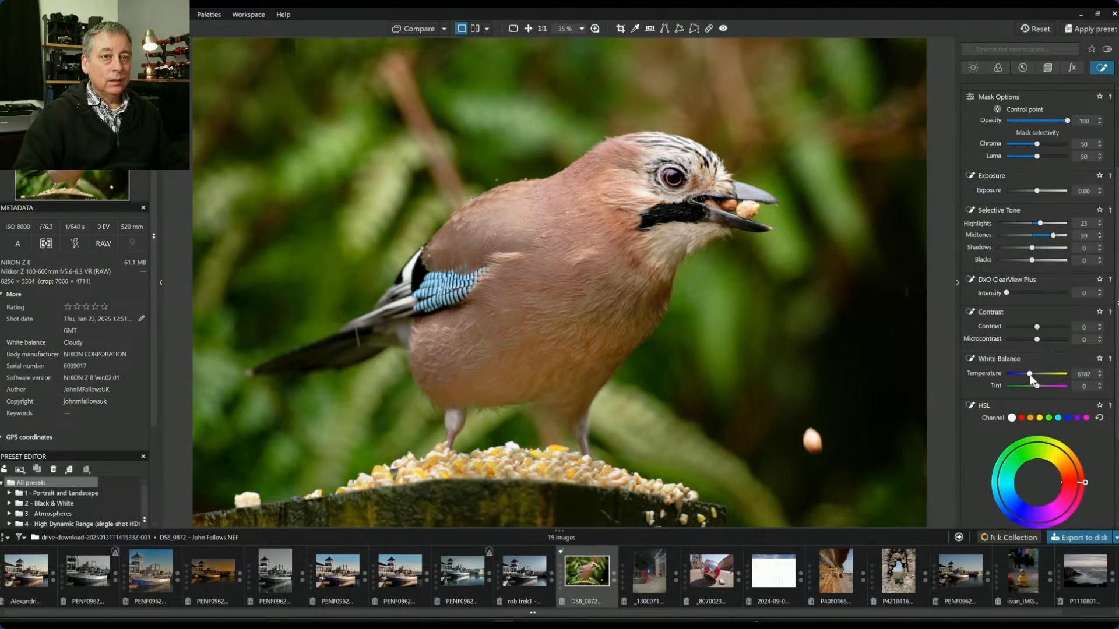
pyautogui.moveTo(1032, 380); pyautogui.dragTo(1033, 380)
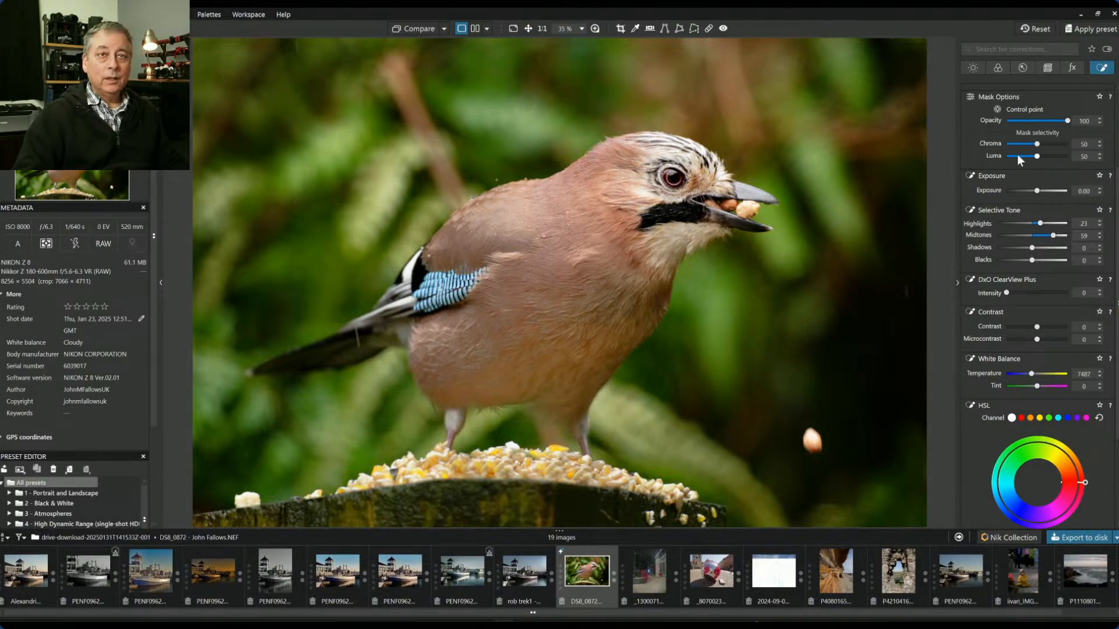
# Step: Add a small new control point mask confined to the blue wing feathers and raise its Vibrancy to 93
pyautogui.scroll(2, 1014, 198)
pyautogui.click(971, 200)
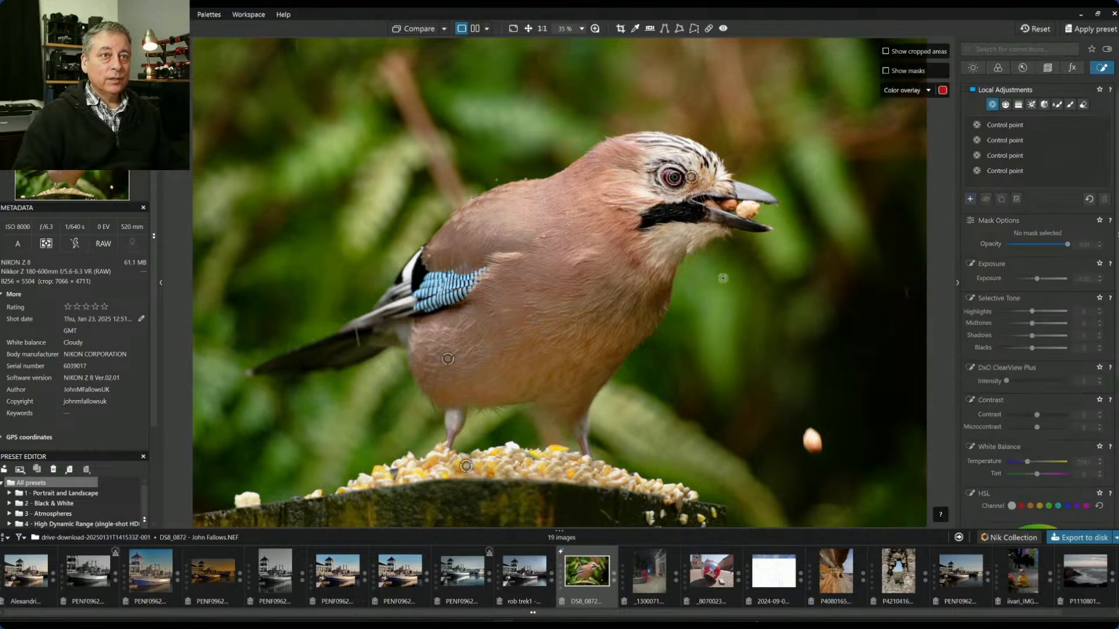
pyautogui.click(438, 293)
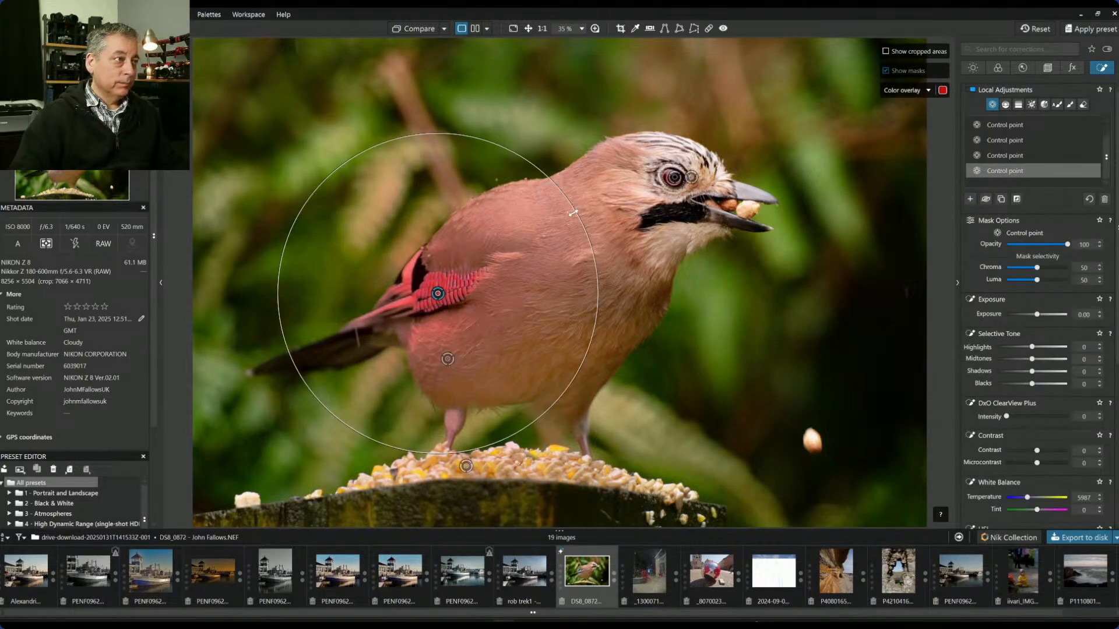
pyautogui.moveTo(574, 214); pyautogui.dragTo(481, 272)
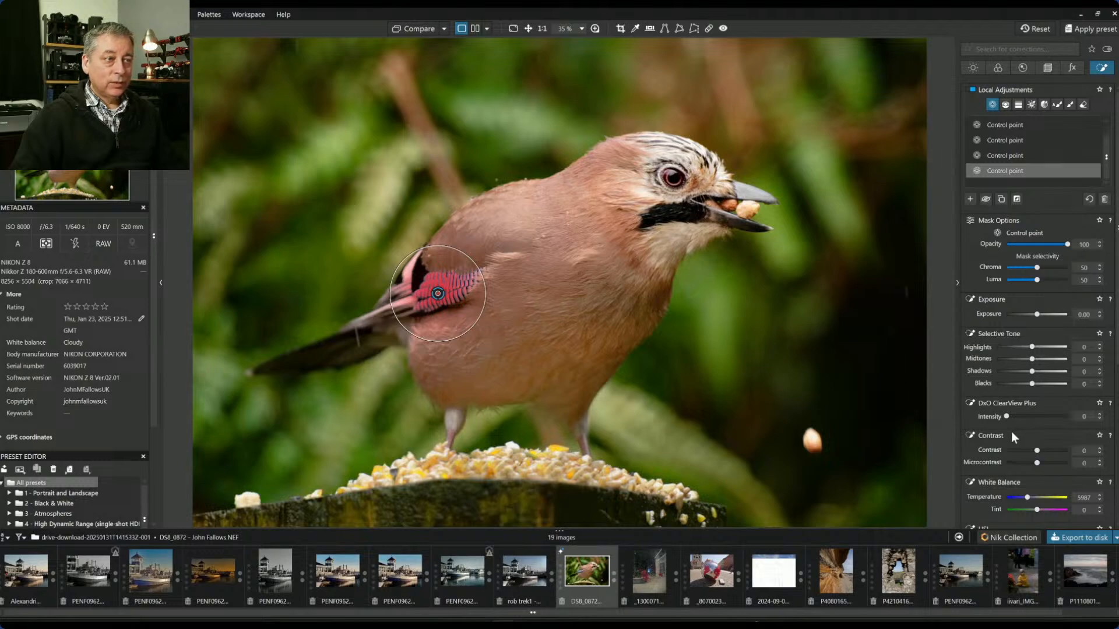
pyautogui.scroll(-3, 1019, 444)
pyautogui.scroll(-2, 1019, 444)
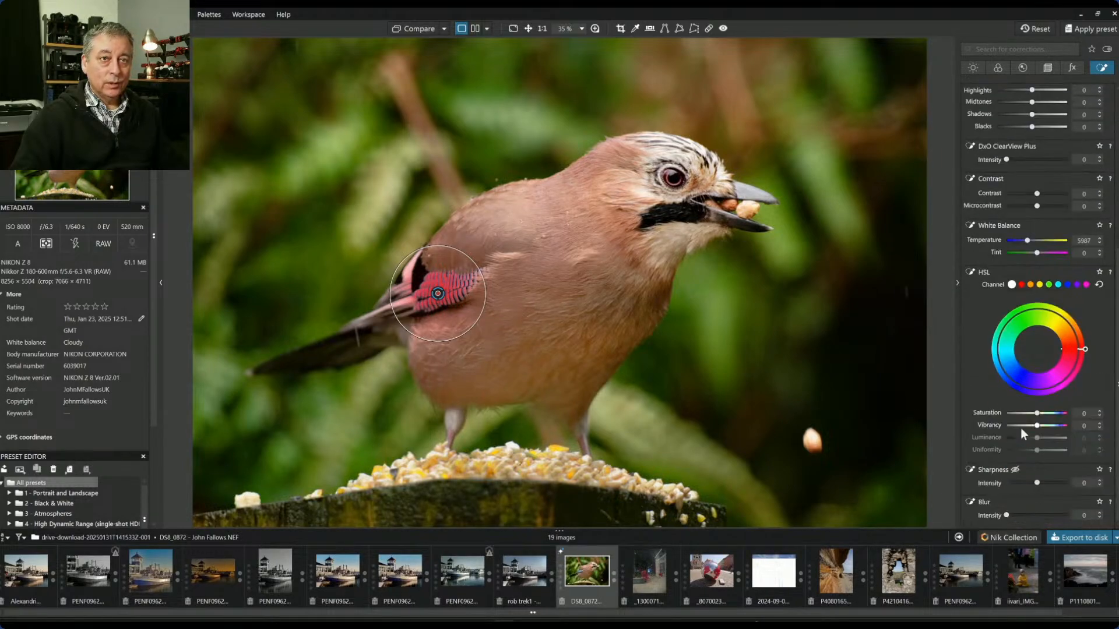
pyautogui.moveTo(1037, 426); pyautogui.dragTo(1066, 430)
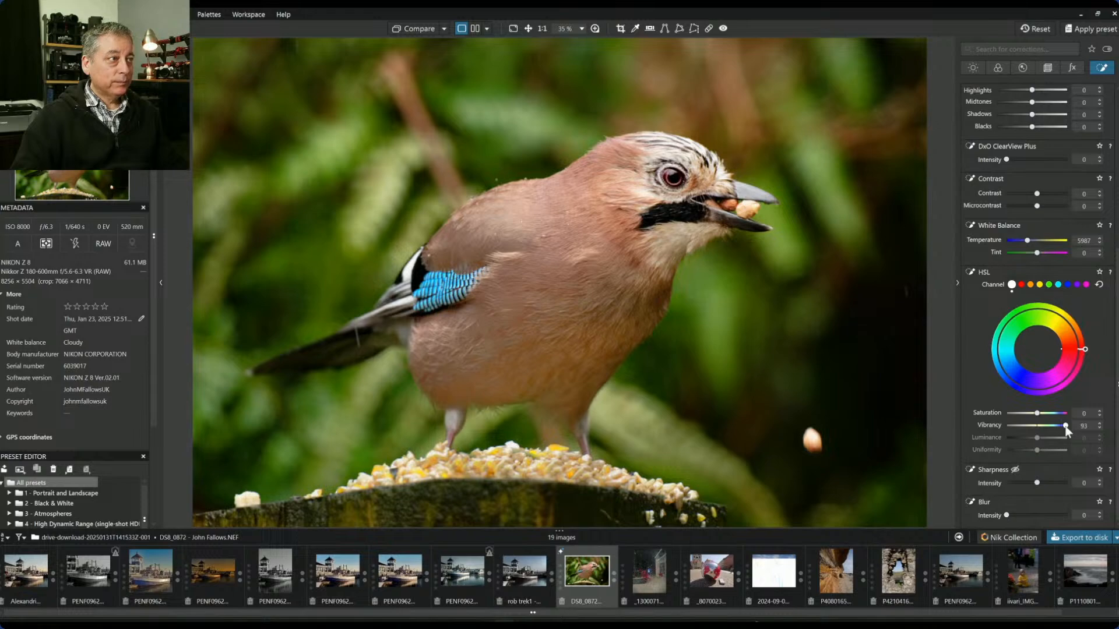
pyautogui.scroll(-1, 845, 406)
pyautogui.click(868, 405)
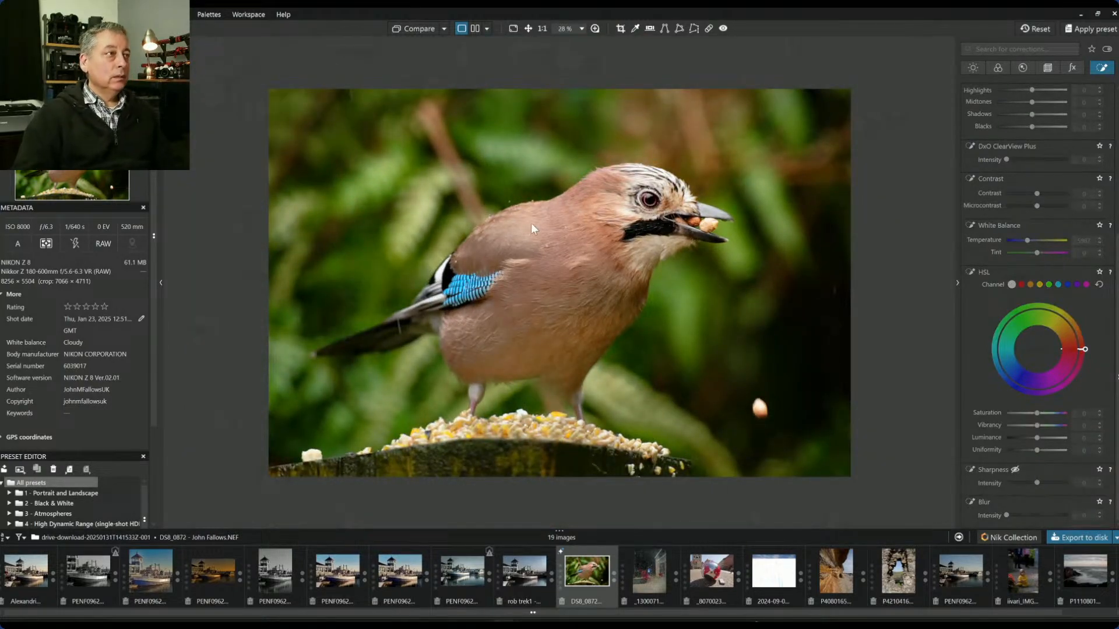
# Step: Extend the existing background-darkening mask with more control points on the pale fern, the far-left foliage and the leaf behind the jay's legs
pyautogui.scroll(5, 1011, 258)
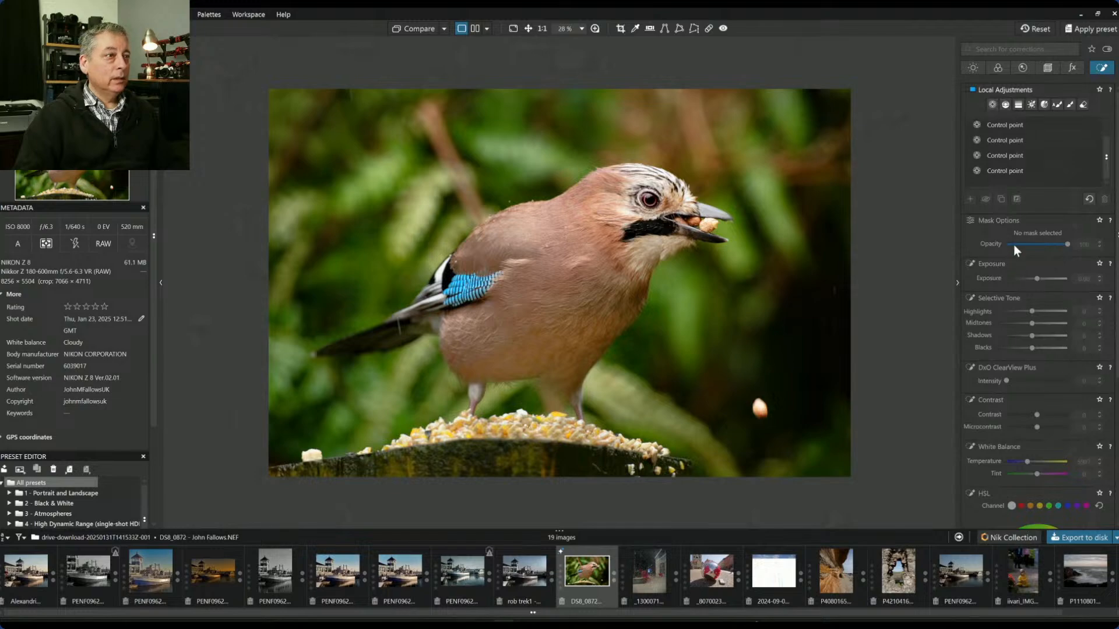
pyautogui.click(1008, 141)
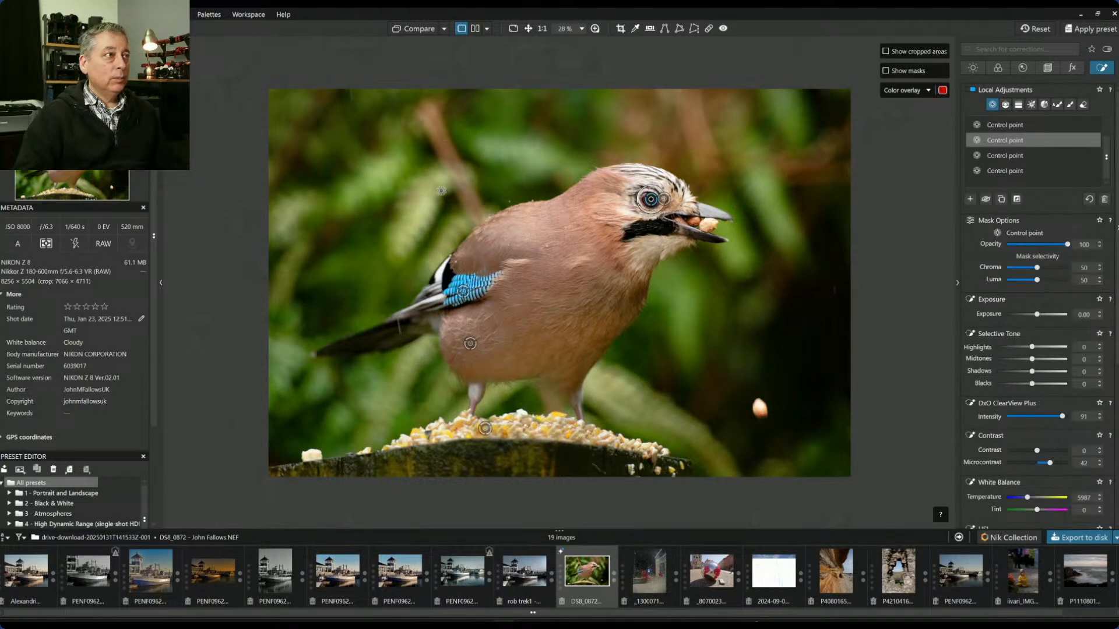
pyautogui.moveTo(991, 128)
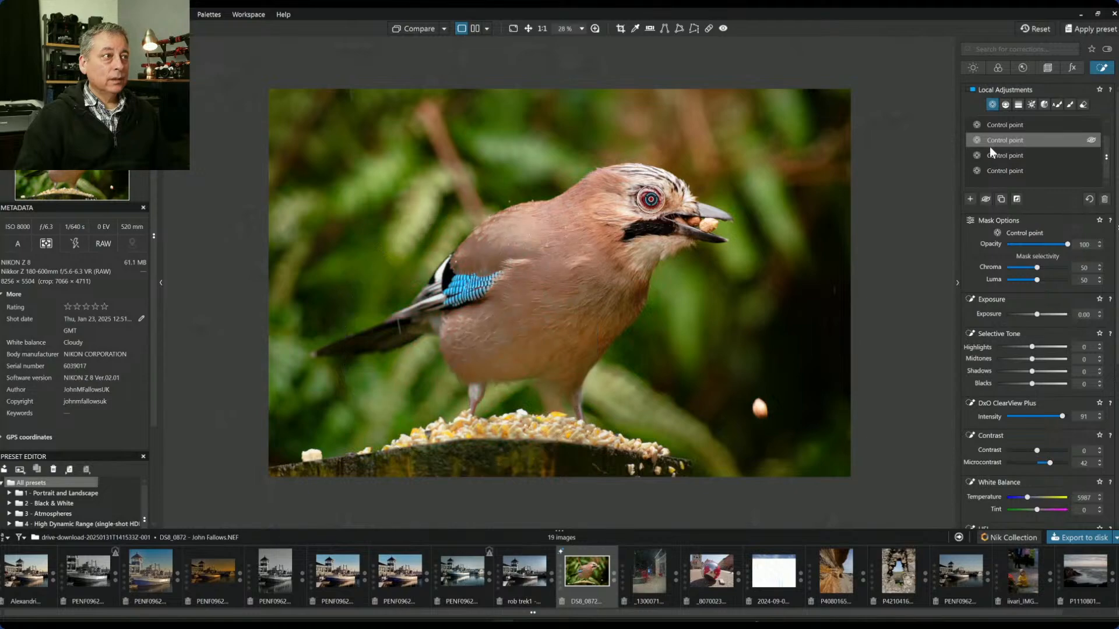
pyautogui.scroll(1, 990, 131)
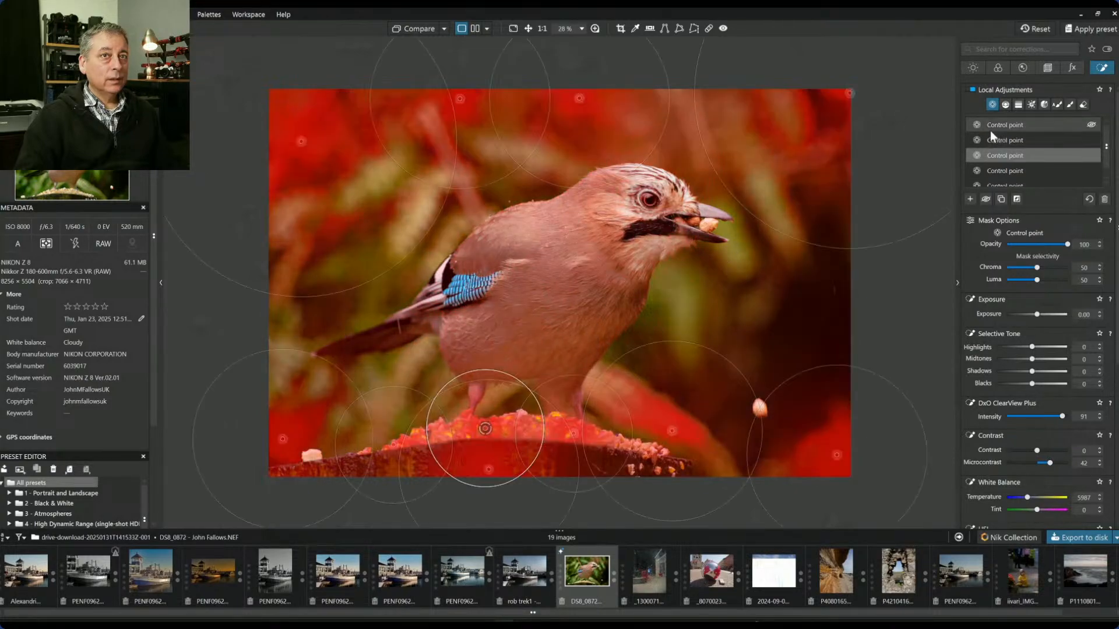
pyautogui.click(991, 130)
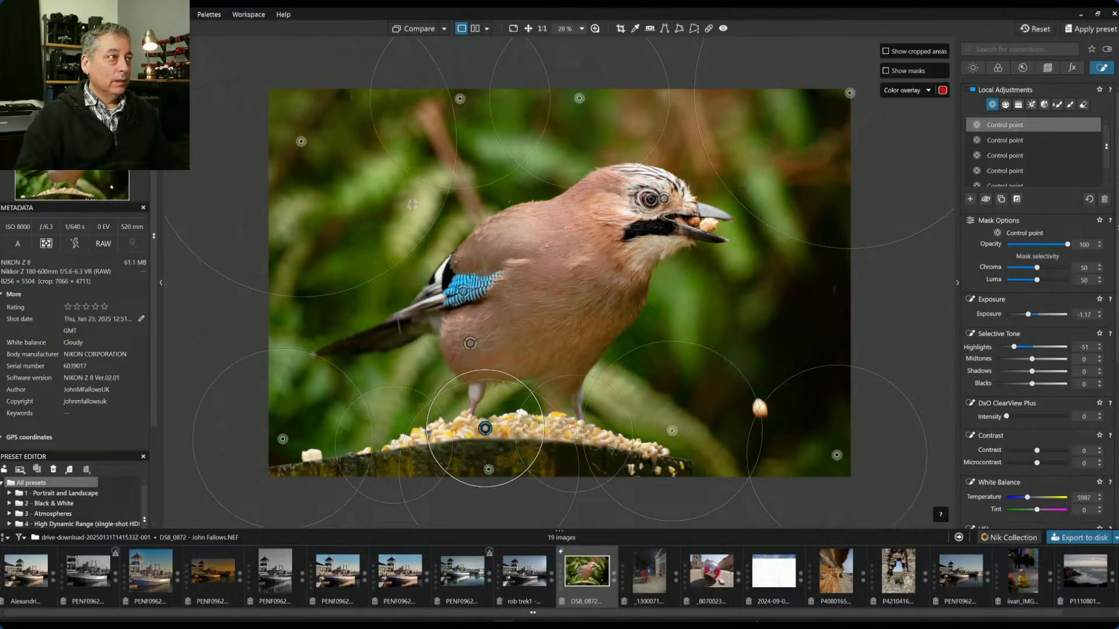
pyautogui.moveTo(412, 204); pyautogui.dragTo(416, 216)
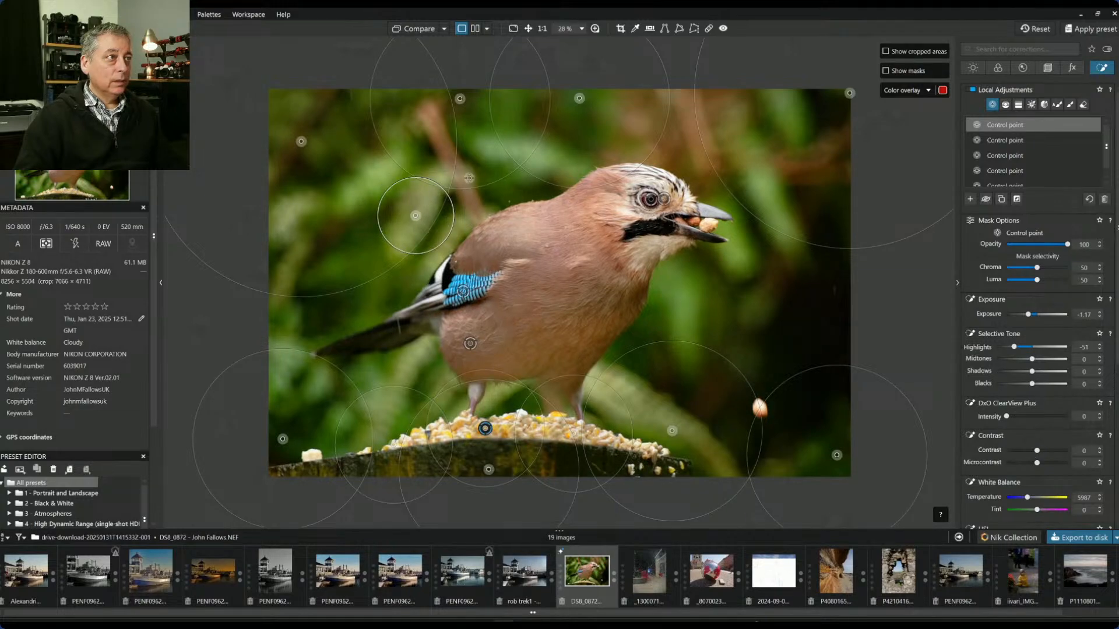
pyautogui.click(288, 223)
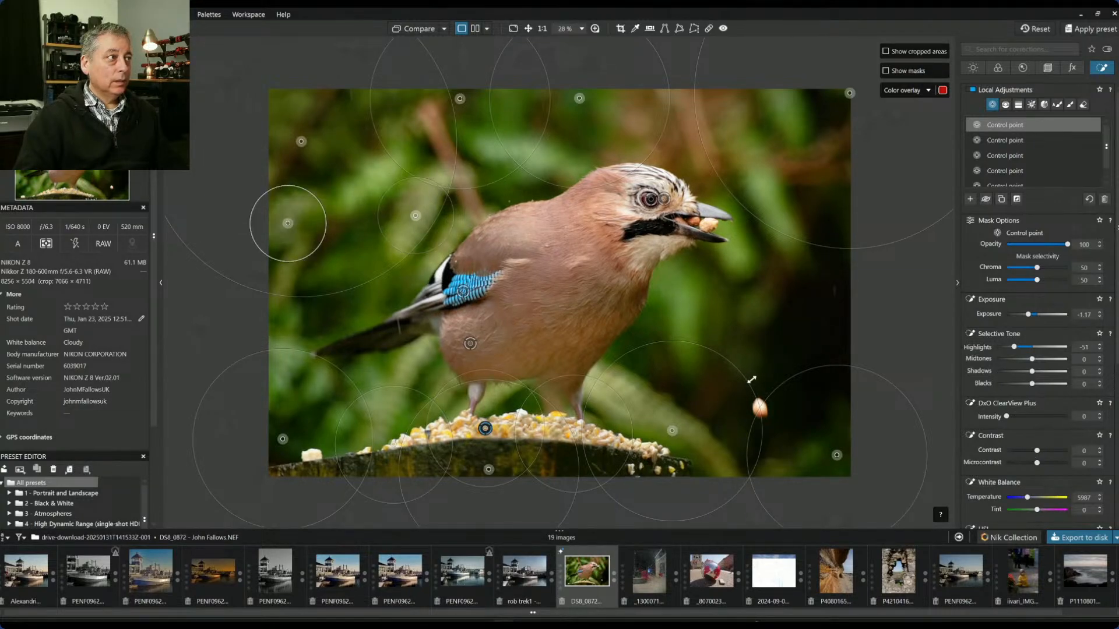
pyautogui.click(618, 385)
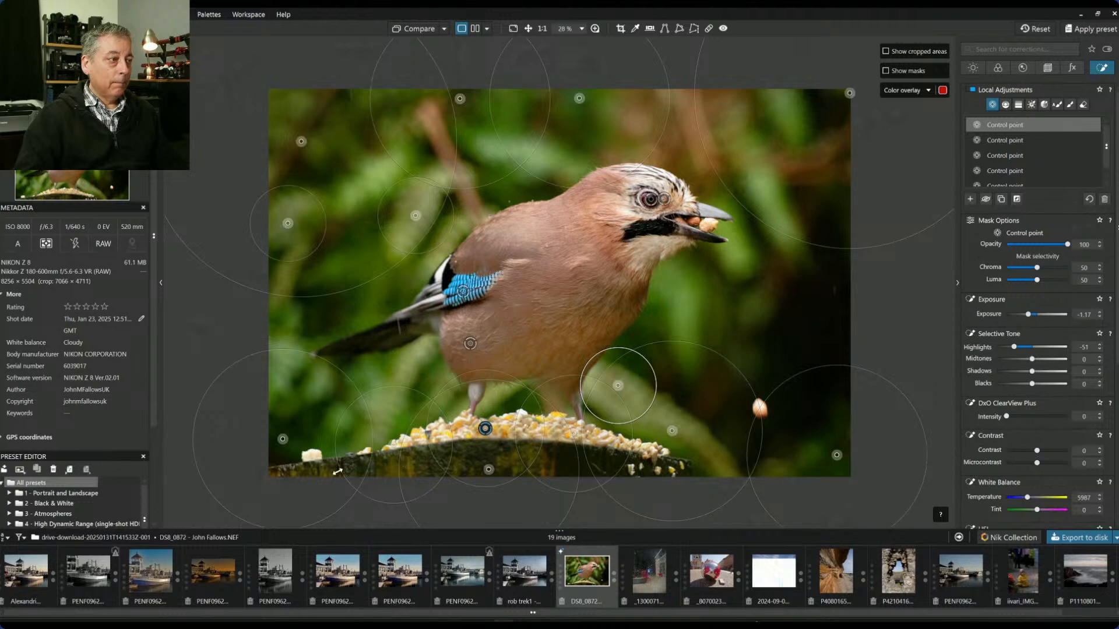
pyautogui.moveTo(357, 470); pyautogui.dragTo(403, 470)
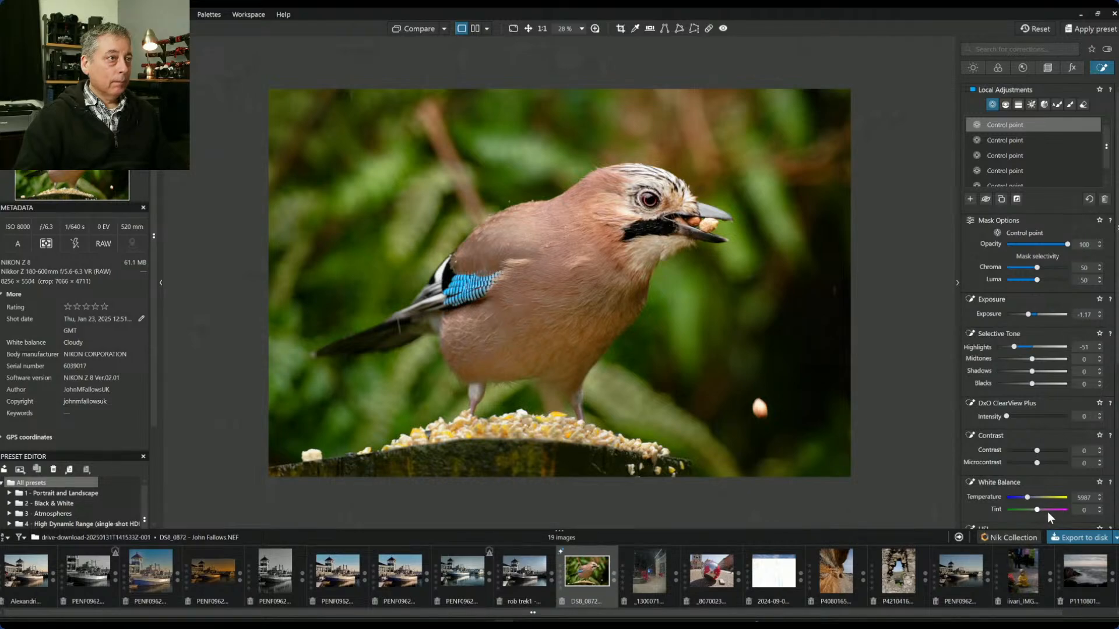
# Step: Add a new control point mask on the jay's beak with Blacks -50, Highlights -31 and ClearView Plus intensity 70
pyautogui.click(970, 199)
pyautogui.click(705, 220)
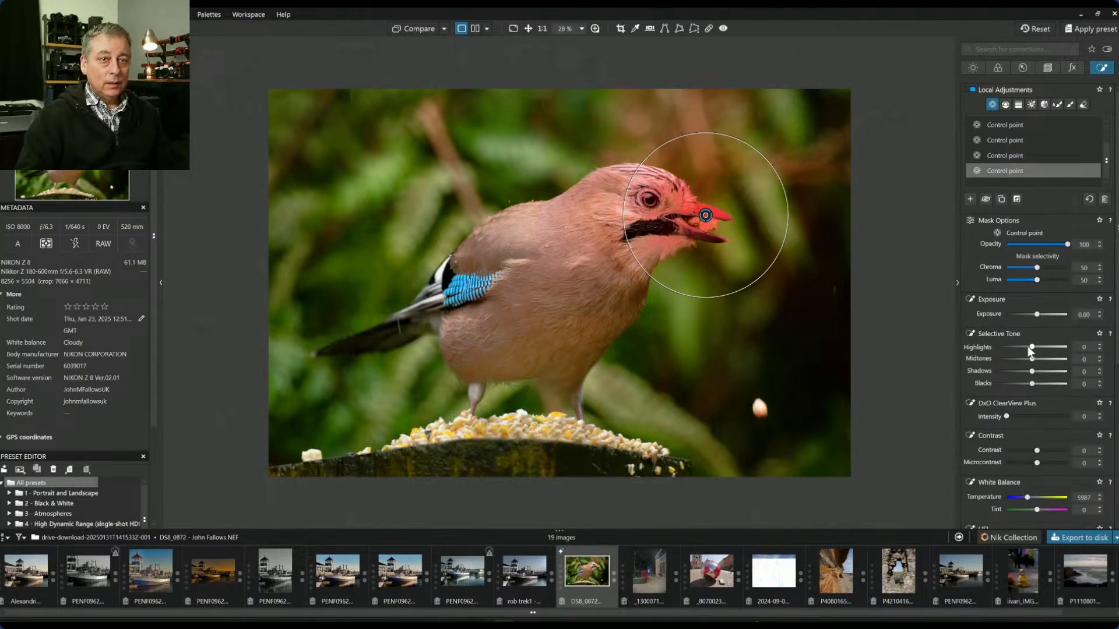
pyautogui.moveTo(1033, 385); pyautogui.dragTo(1015, 384)
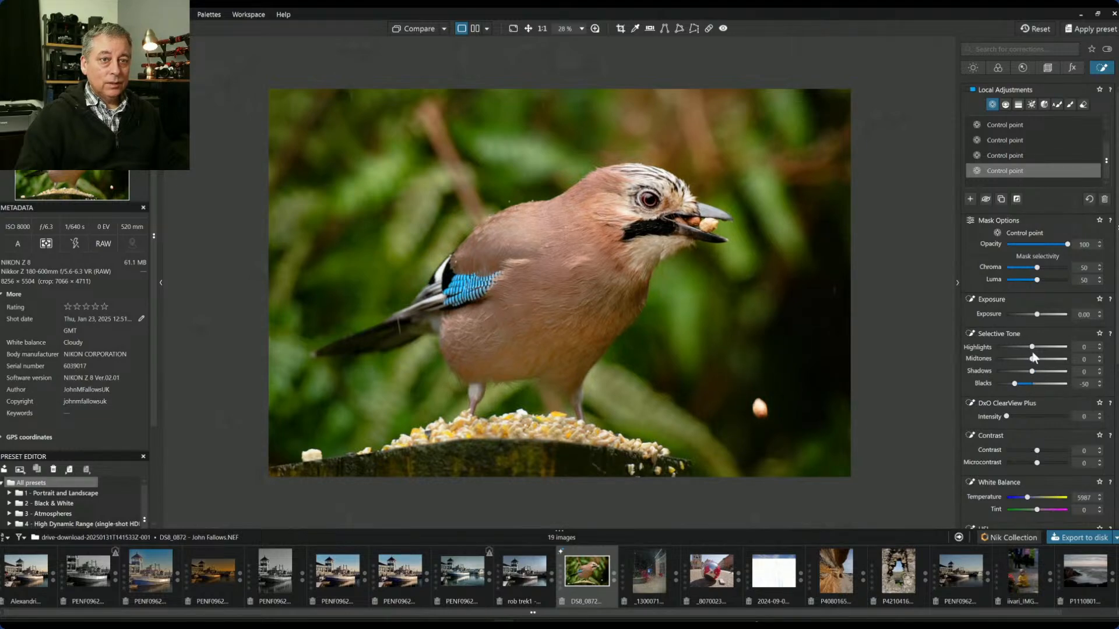
pyautogui.moveTo(1032, 346); pyautogui.dragTo(1022, 348)
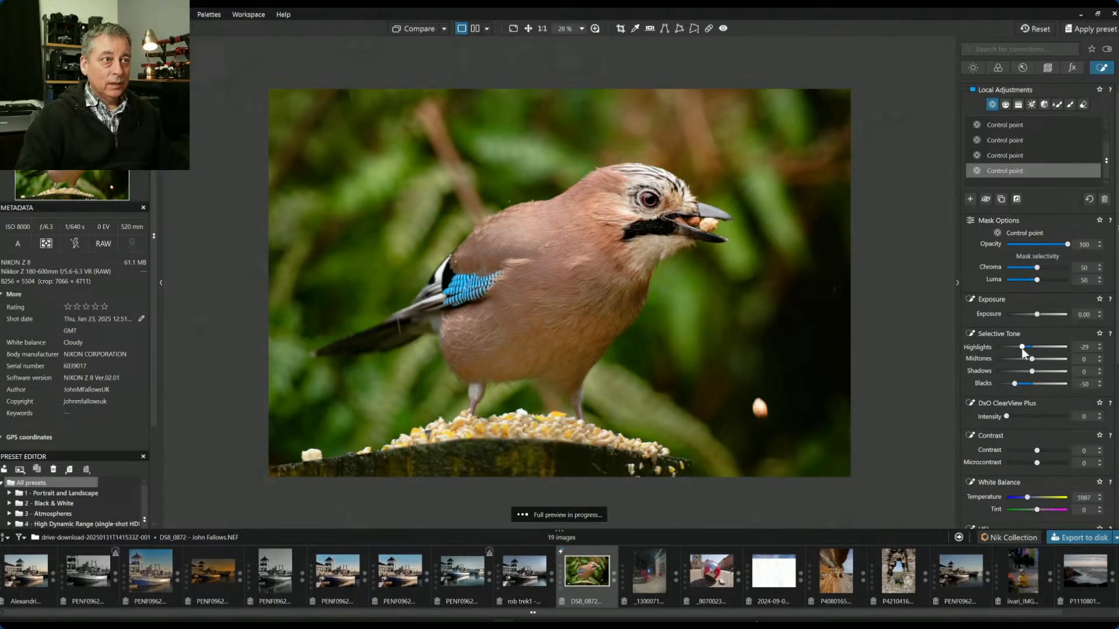
pyautogui.moveTo(1006, 417); pyautogui.dragTo(1049, 417)
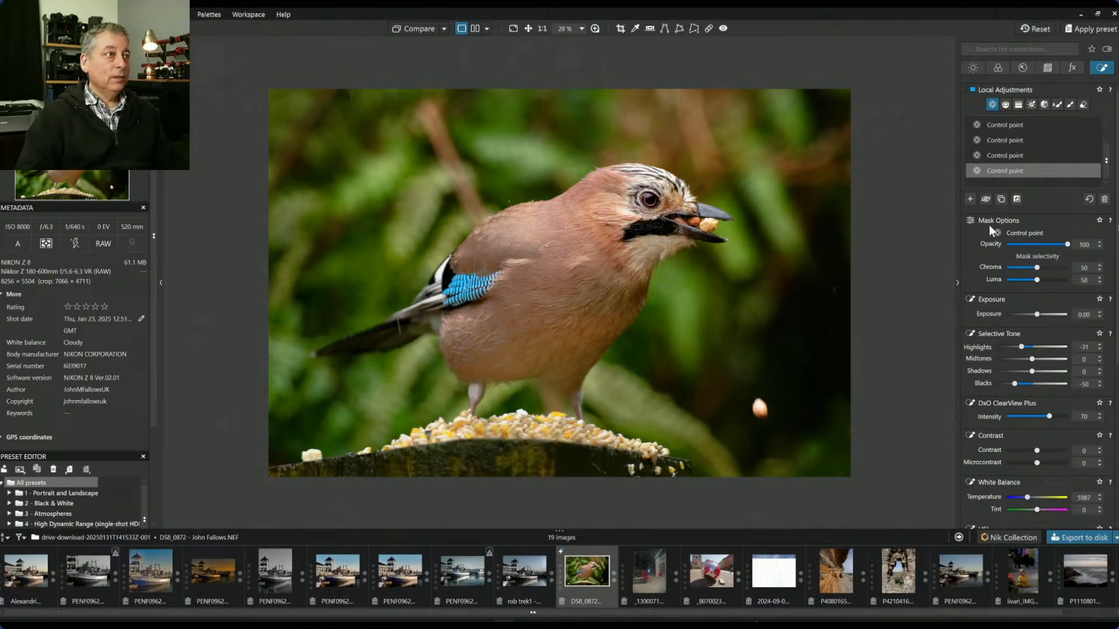
# Step: Rotate the photo by setting the Horizon correction to -2.60
pyautogui.click(1048, 68)
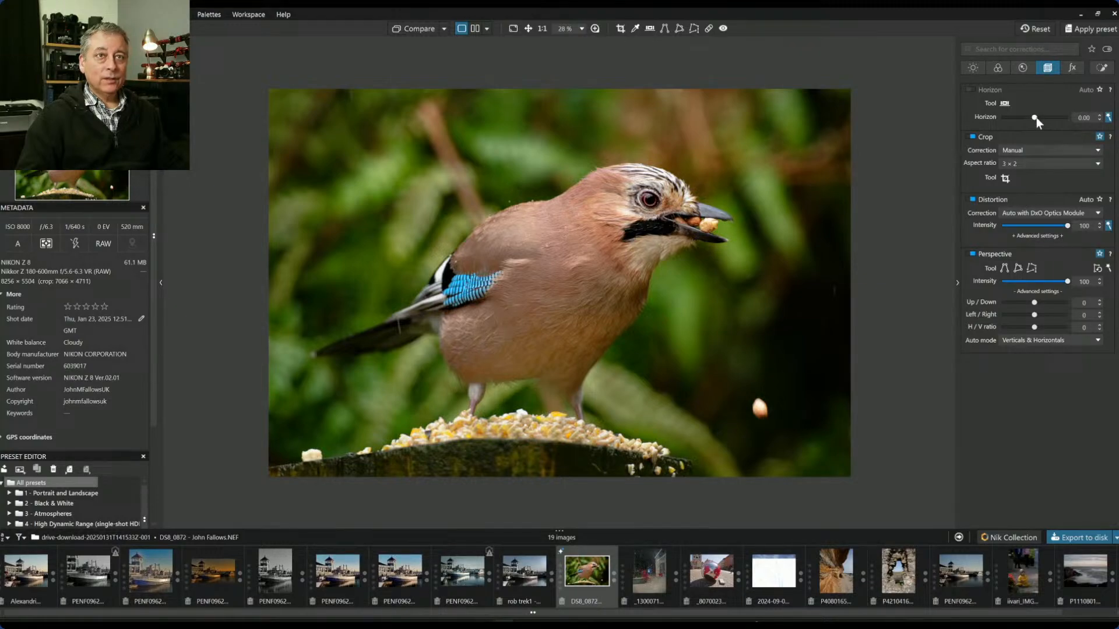
pyautogui.moveTo(1036, 117); pyautogui.dragTo(1034, 117)
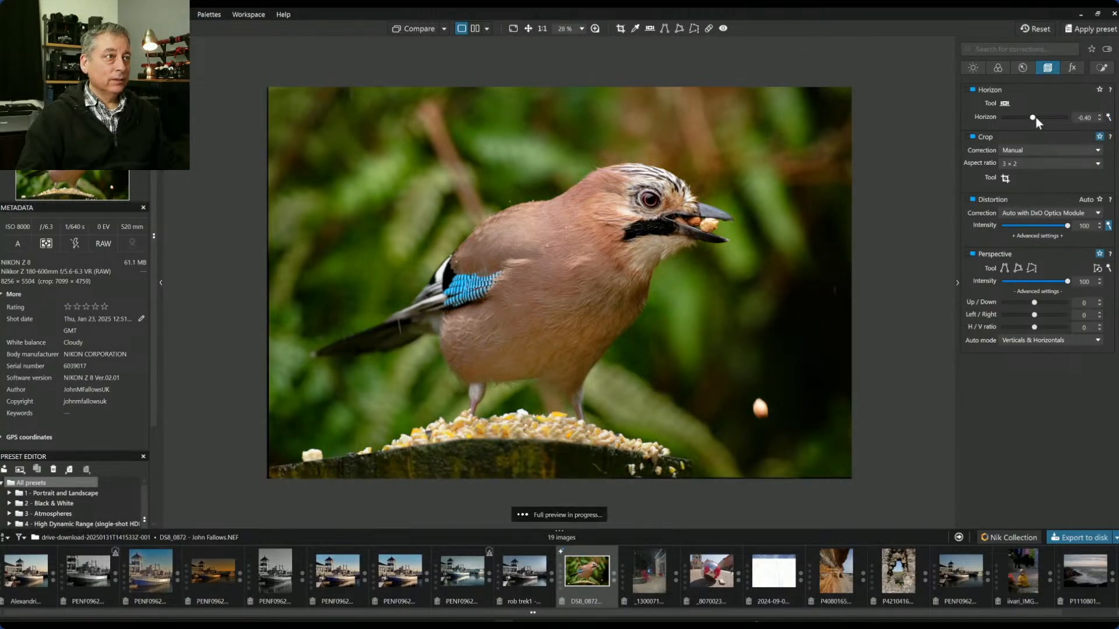
pyautogui.scroll(-4, 1036, 117)
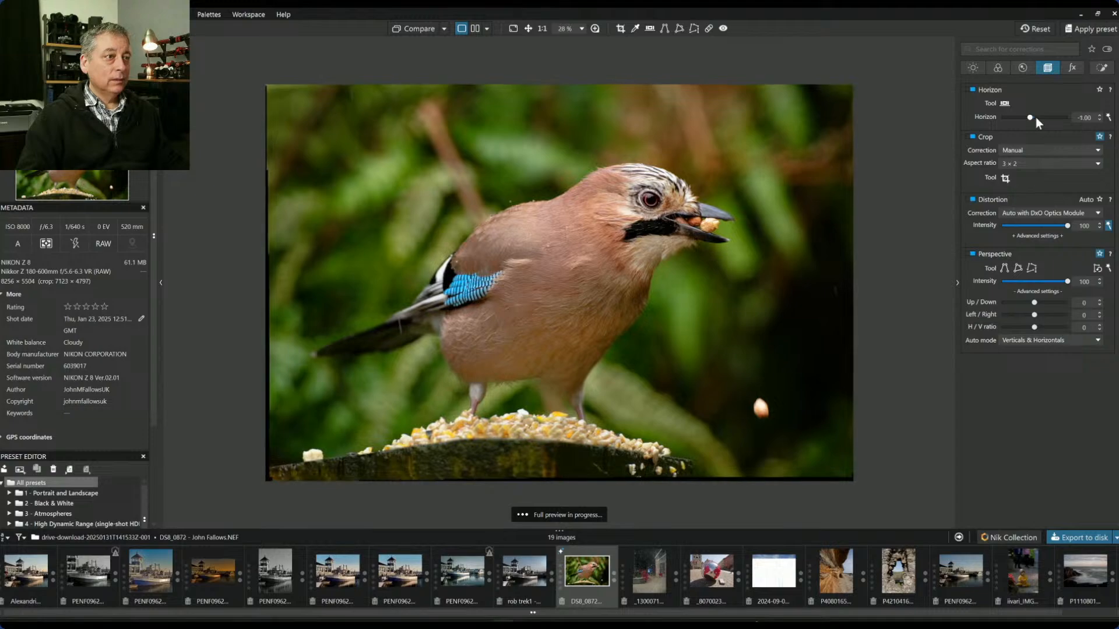
pyautogui.scroll(-4, 1036, 117)
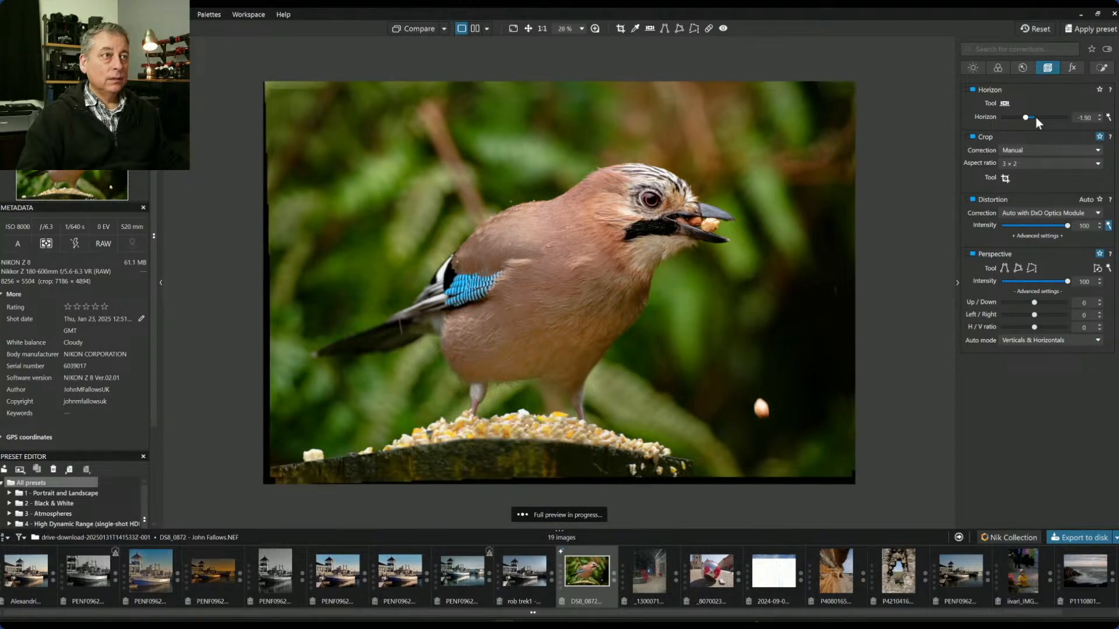
pyautogui.scroll(-2, 1036, 117)
pyautogui.scroll(-2, 1037, 117)
pyautogui.scroll(-1, 1036, 117)
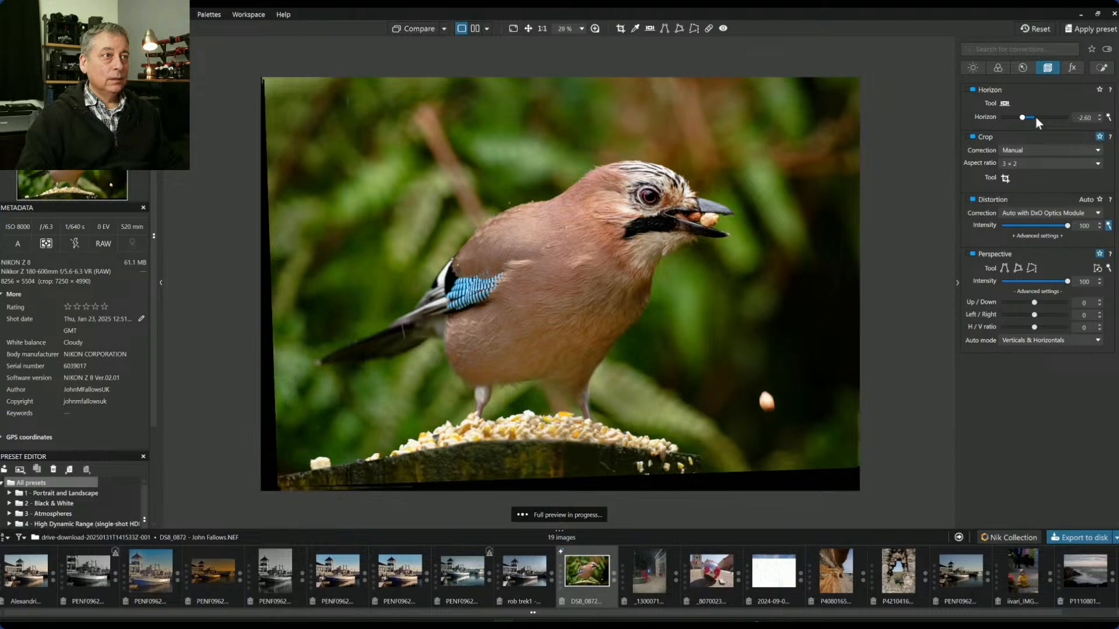
pyautogui.scroll(1, 1037, 117)
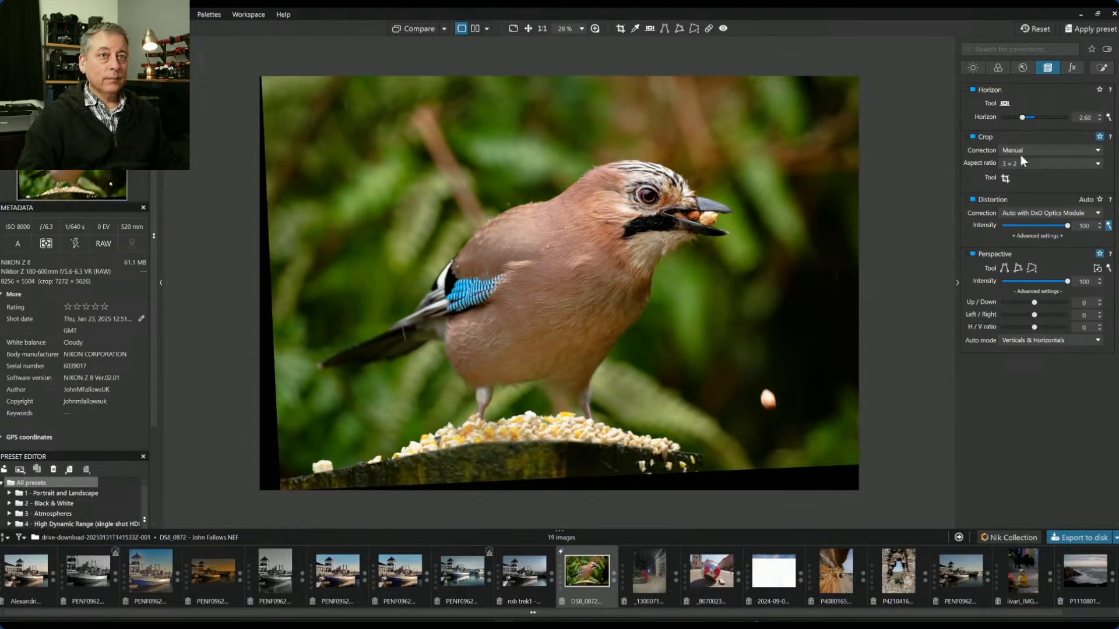
# Step: Tighten the 3×2 crop from its lower edge to about 7084 × 4722 px to trim the black border left by the rotation
pyautogui.click(1005, 178)
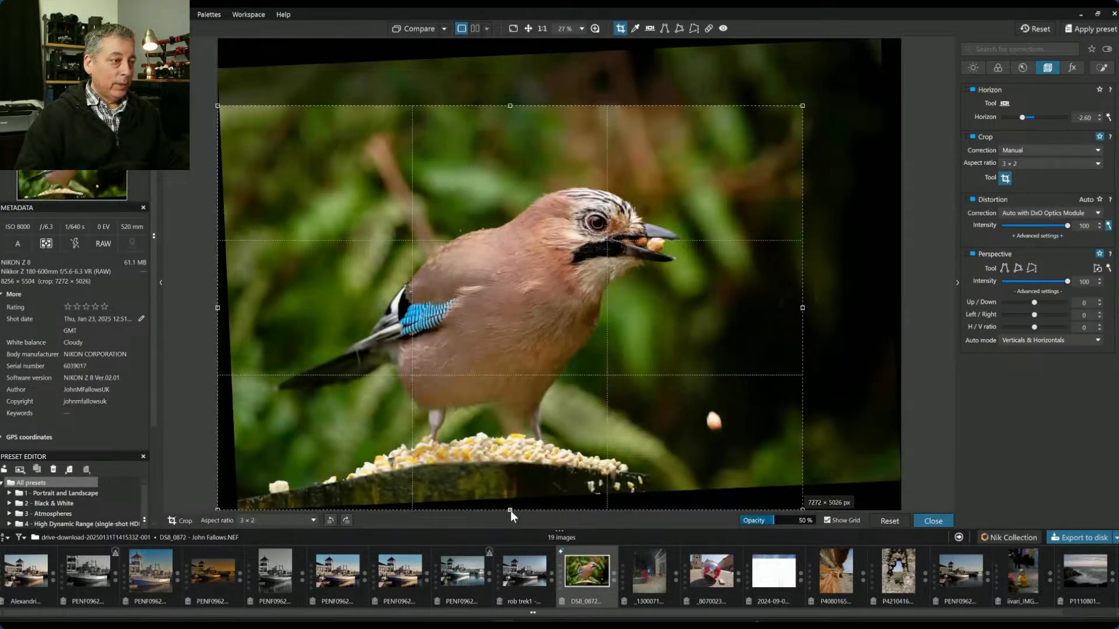
pyautogui.moveTo(510, 511); pyautogui.dragTo(528, 461)
pyautogui.press('Return')
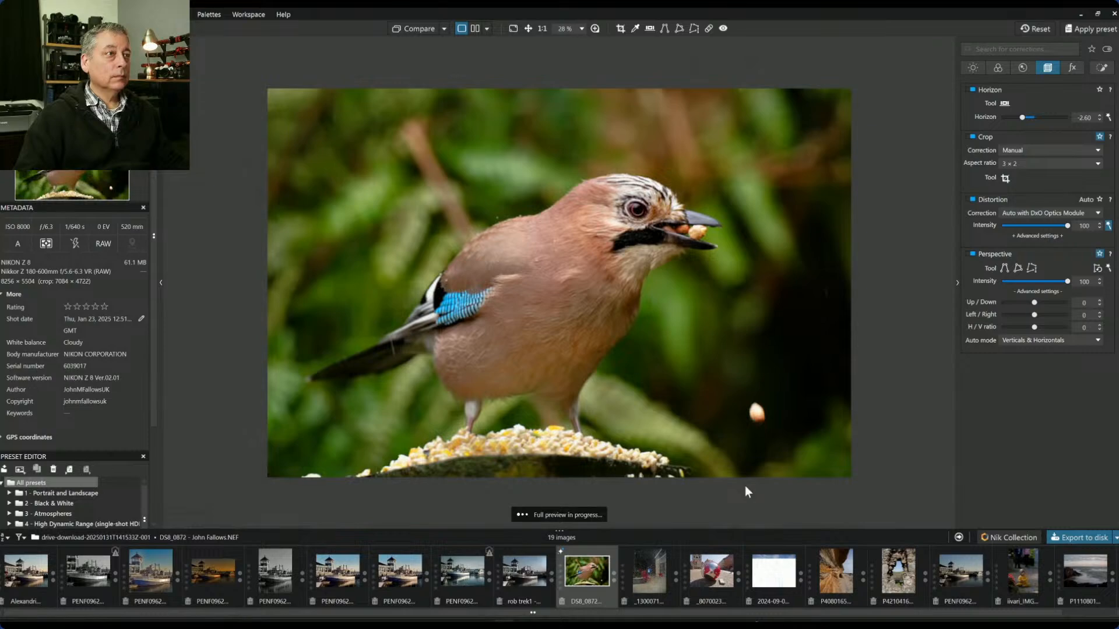
# Step: Export the photo to disk as a quality 100 JPEG with the original image folder as destination
pyautogui.click(1083, 537)
pyautogui.click(714, 229)
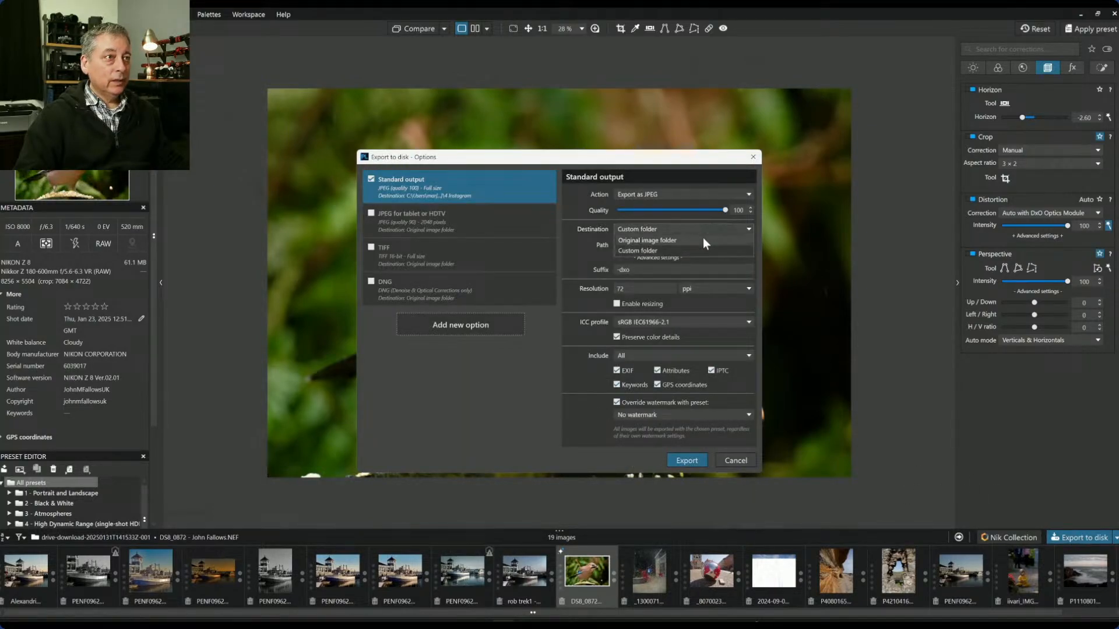
pyautogui.click(704, 238)
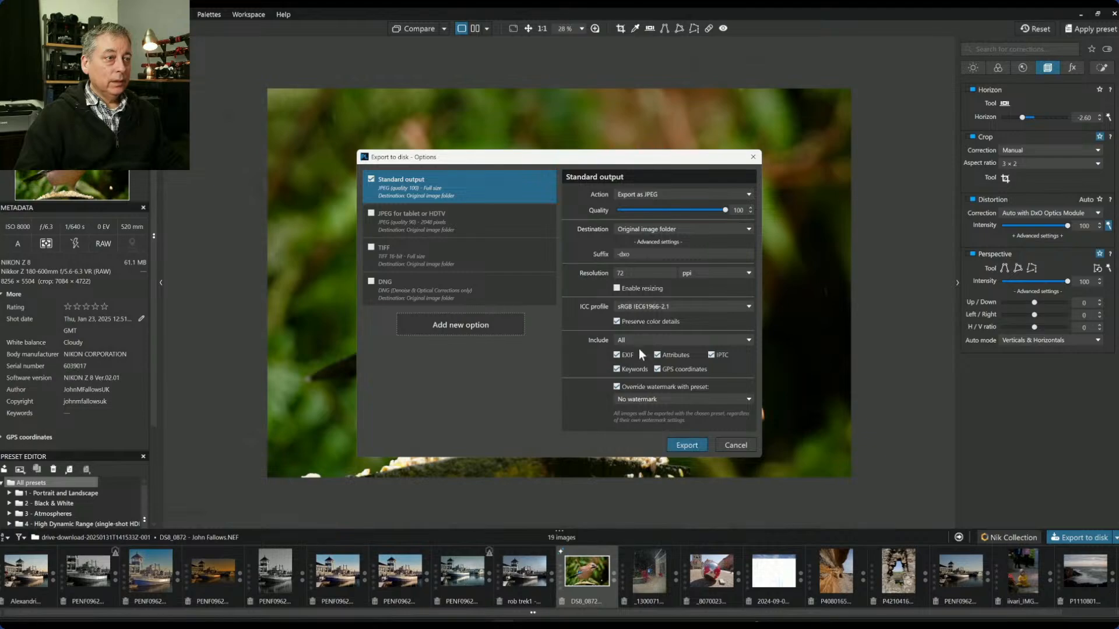
pyautogui.click(683, 444)
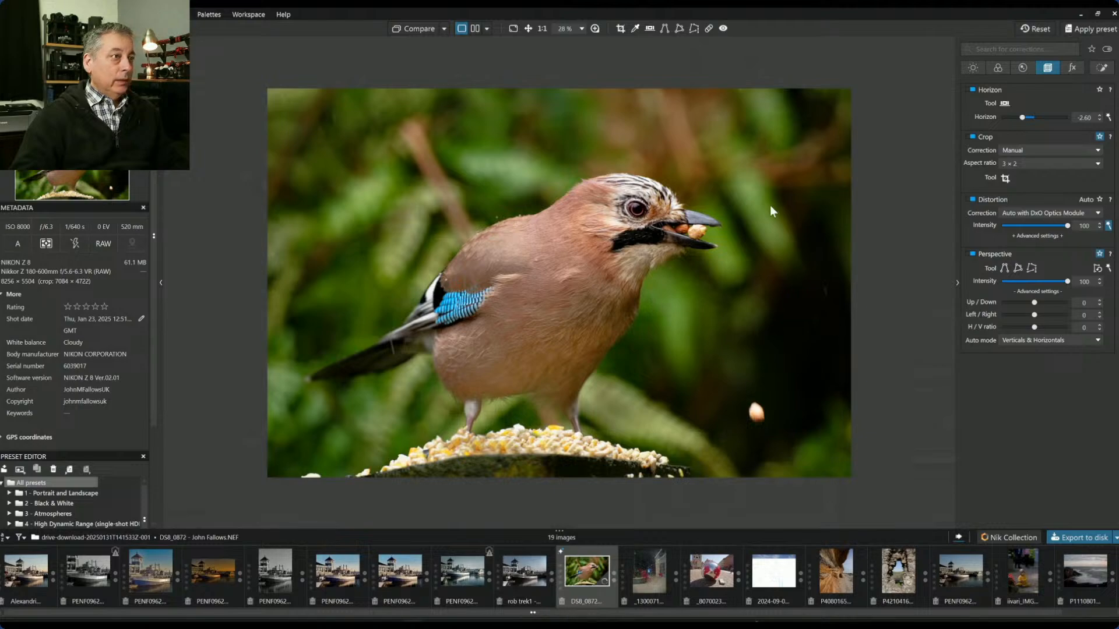
# Step: Reset all corrections on the raw photo and show it side by side with the exported edit, with the side palettes hidden
pyautogui.click(1041, 31)
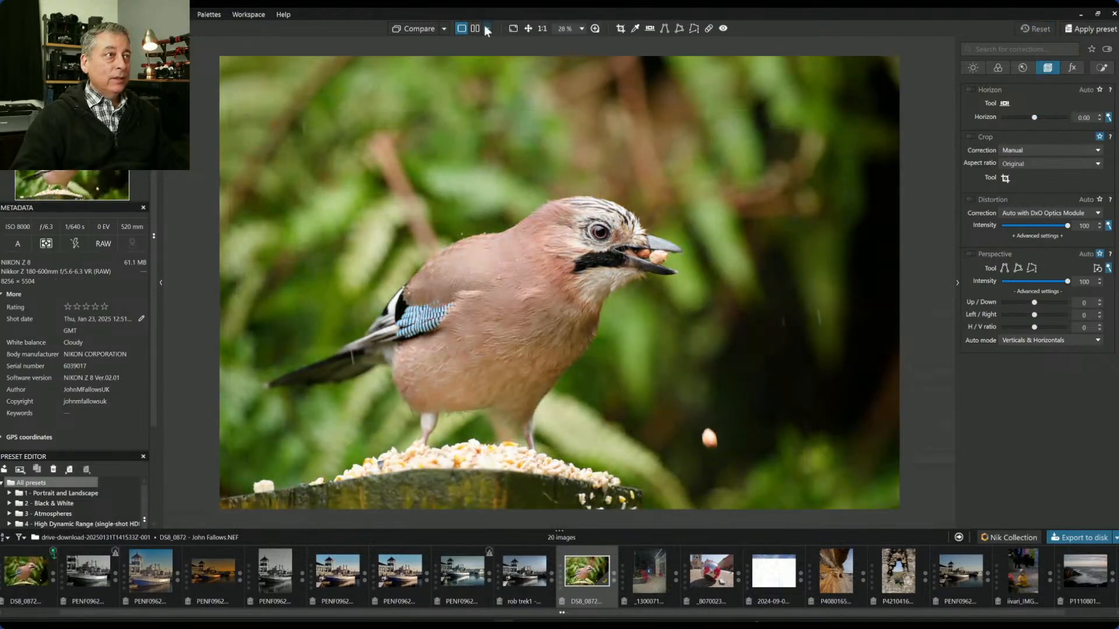
pyautogui.click(444, 28)
pyautogui.click(463, 93)
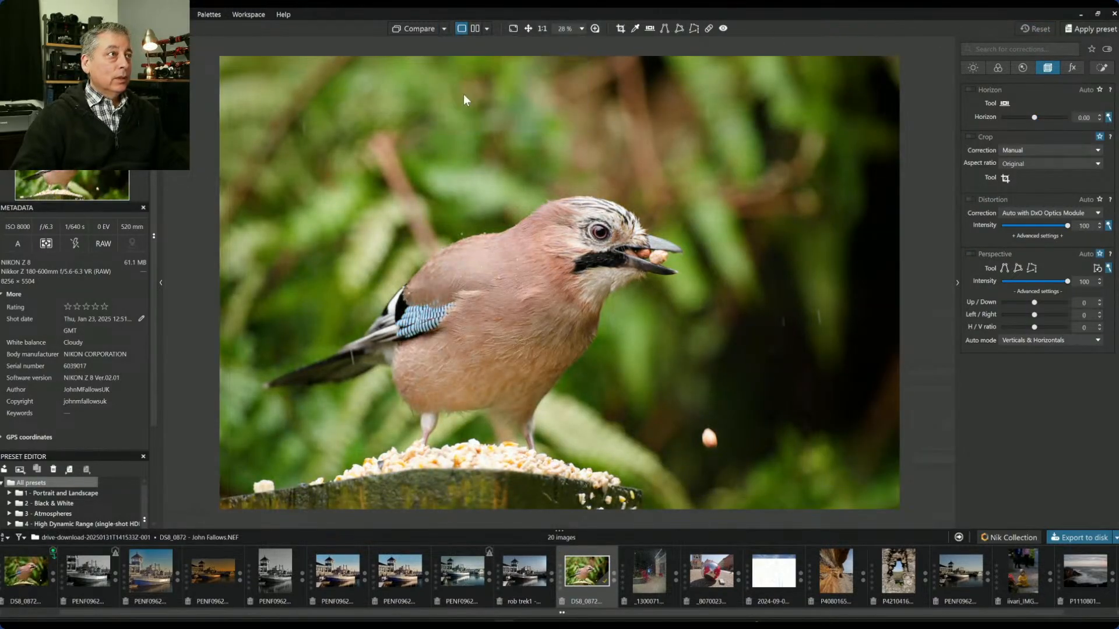
pyautogui.click(478, 28)
pyautogui.press('F9')
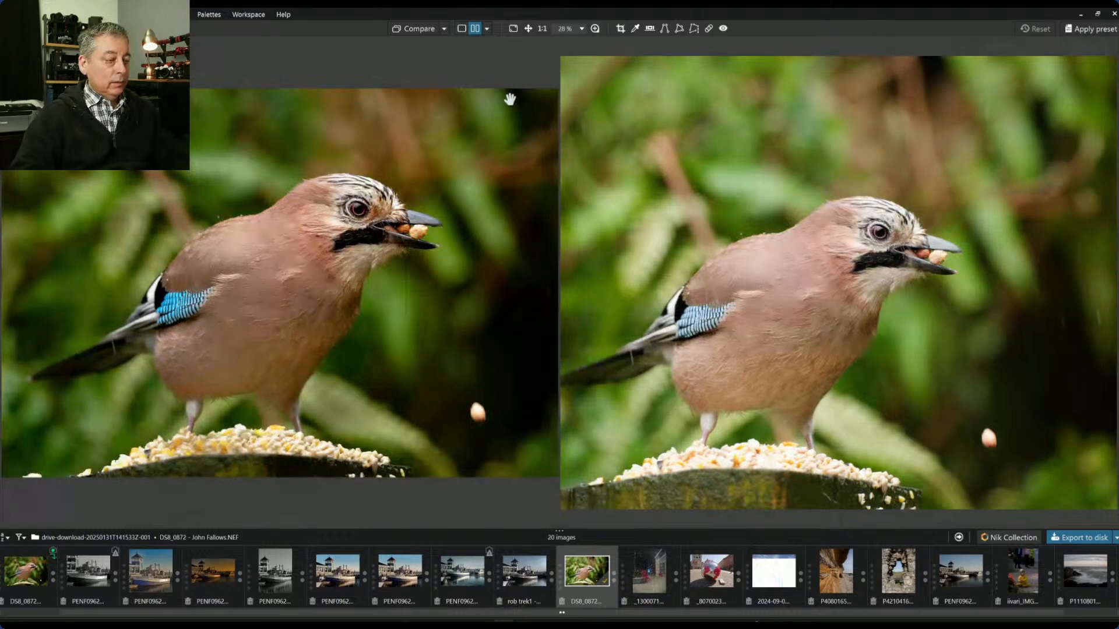
# Step: Compare the edited and unedited jay side by side, both as whole images and zoomed in on the head, eye and beak
pyautogui.scroll(-2, 653, 259)
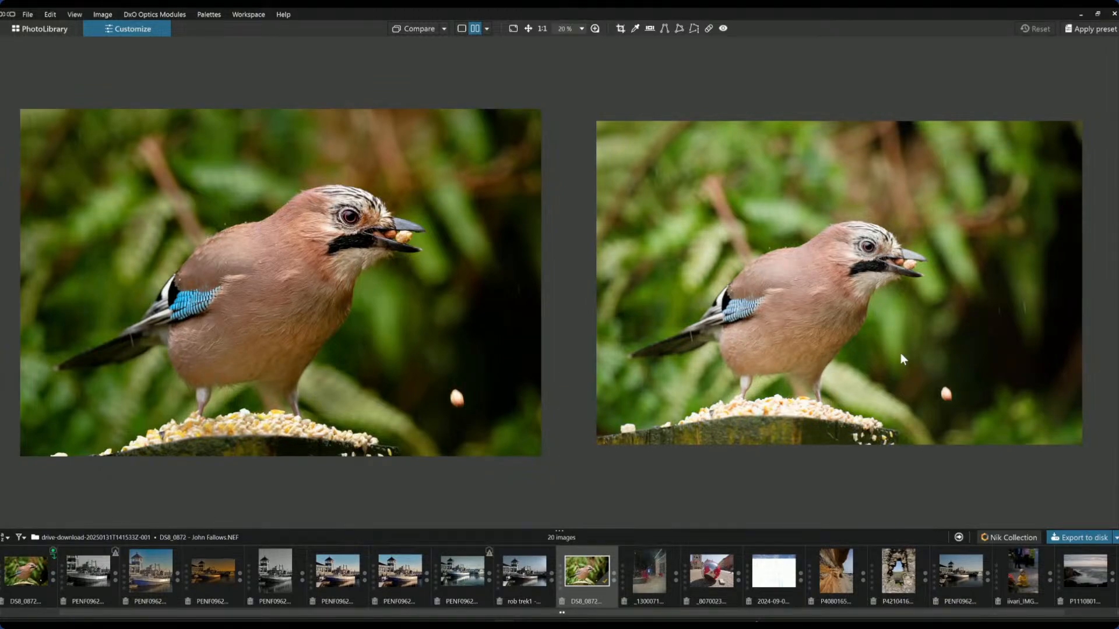
pyautogui.press('Tab')
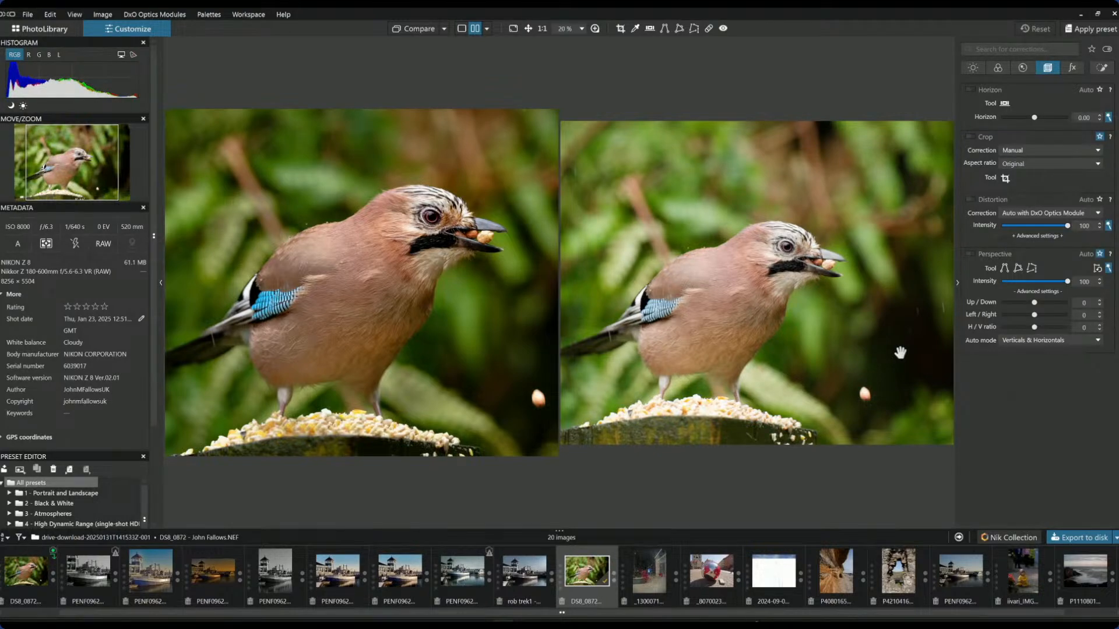
pyautogui.press('Tab')
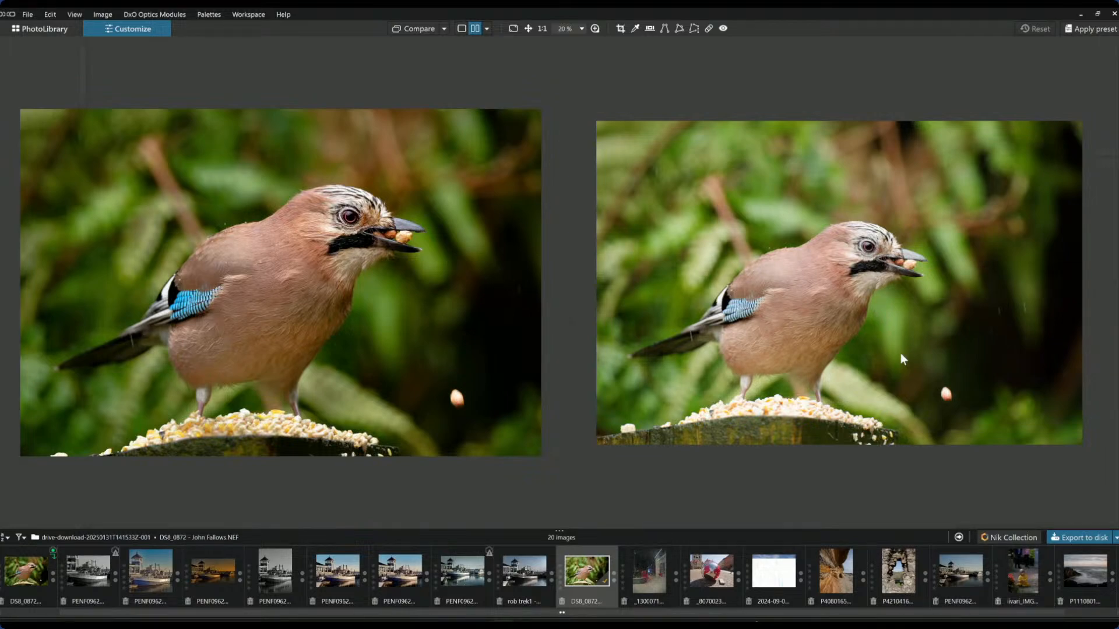
pyautogui.scroll(2, 417, 191)
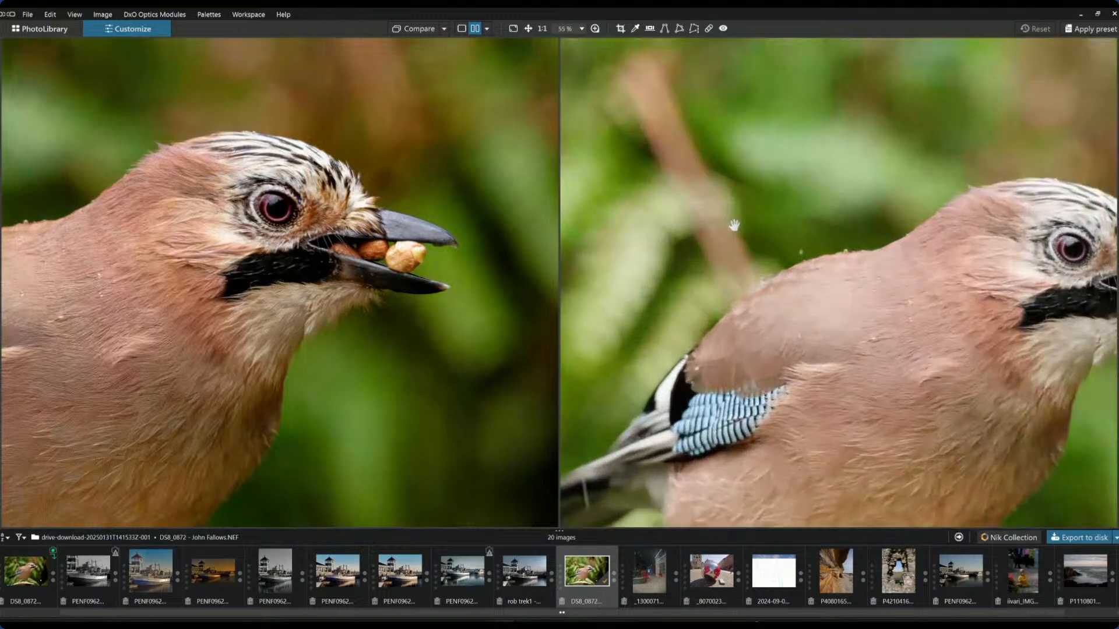
pyautogui.scroll(2, 810, 265)
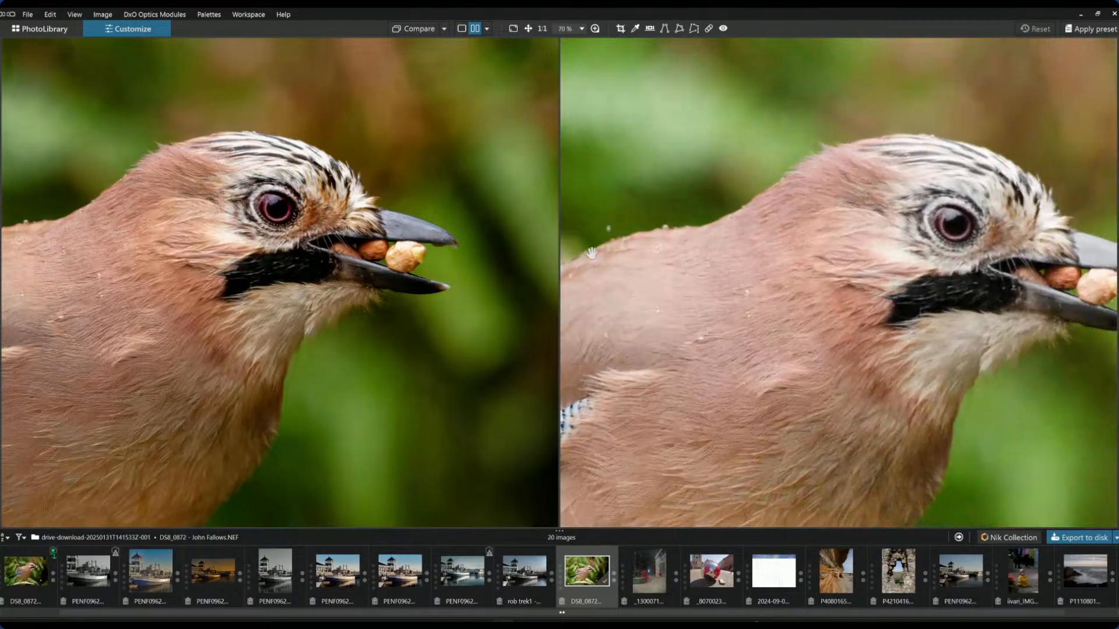
pyautogui.moveTo(397, 284); pyautogui.dragTo(465, 295)
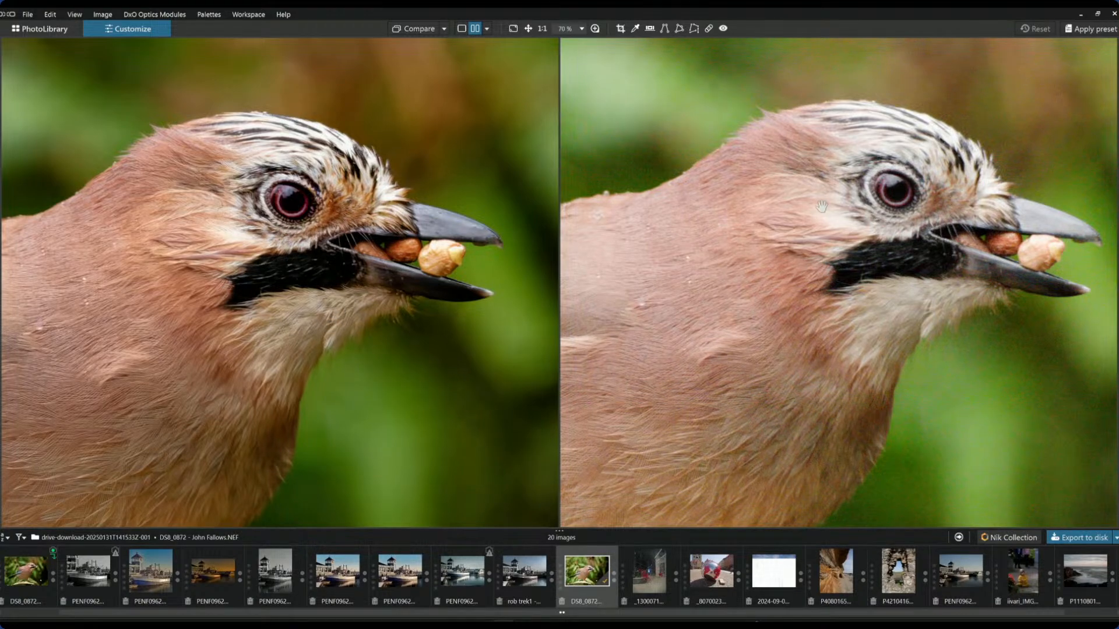
pyautogui.moveTo(339, 431); pyautogui.dragTo(422, 426)
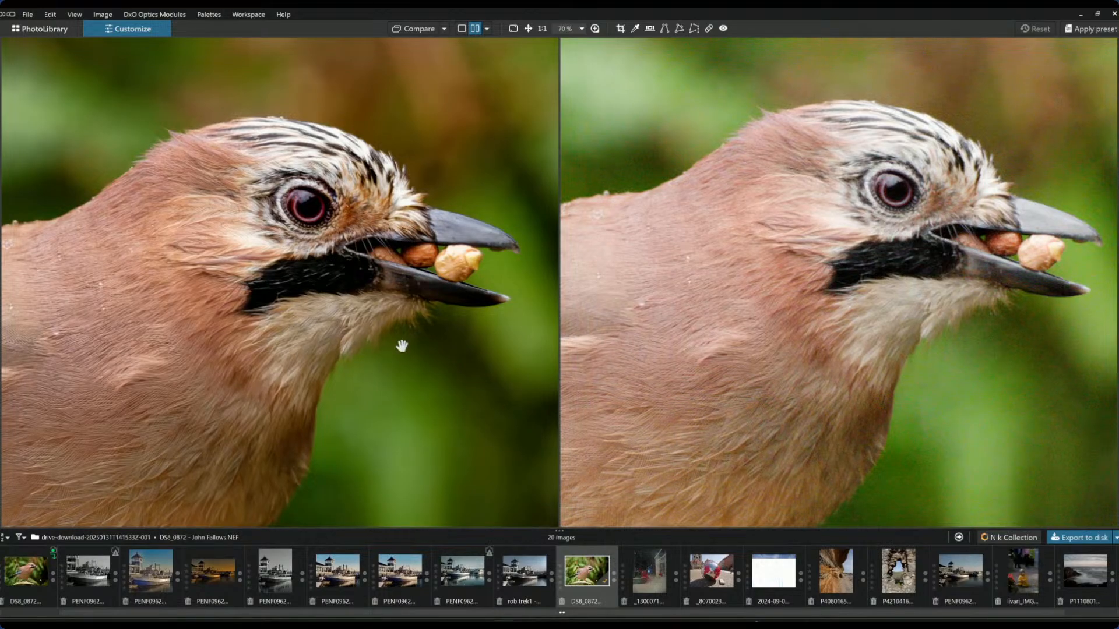
pyautogui.scroll(-5, 391, 348)
pyautogui.scroll(-5, 808, 329)
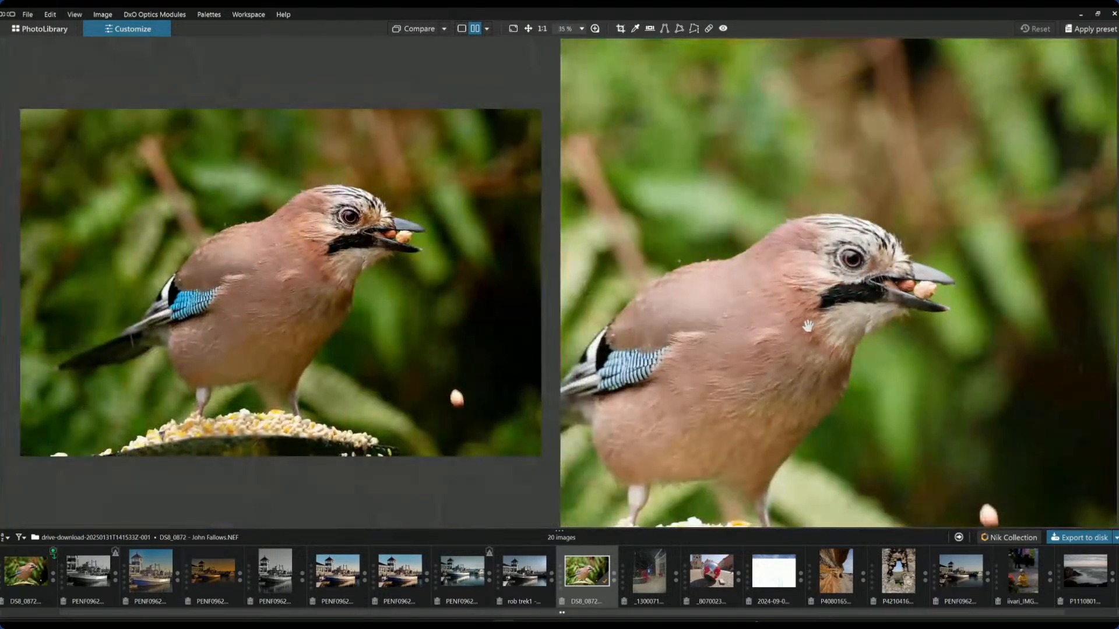
# Step: Leave the side-by-side jay comparison for single view and open the night street photo _1300071 behind cracked glass
pyautogui.scroll(-1, 399, 303)
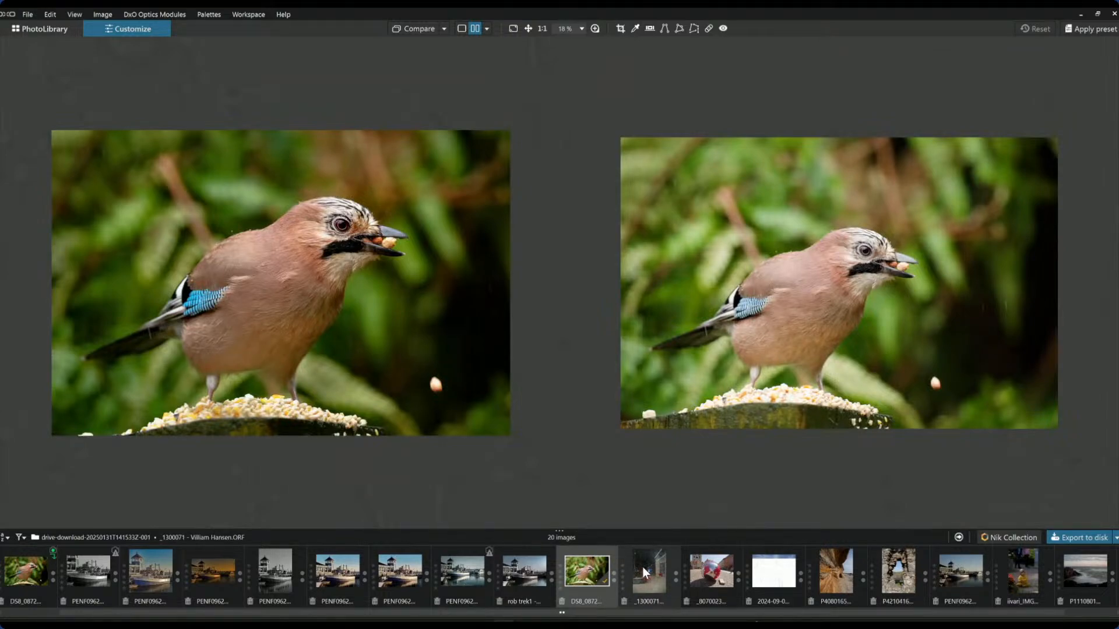
pyautogui.click(461, 30)
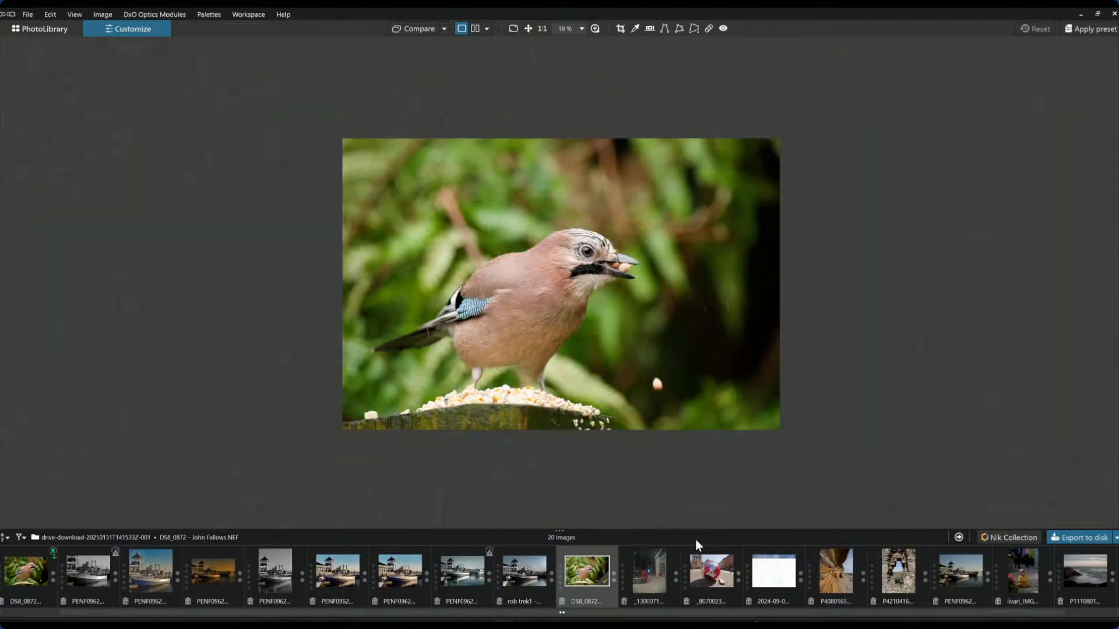
pyautogui.click(644, 578)
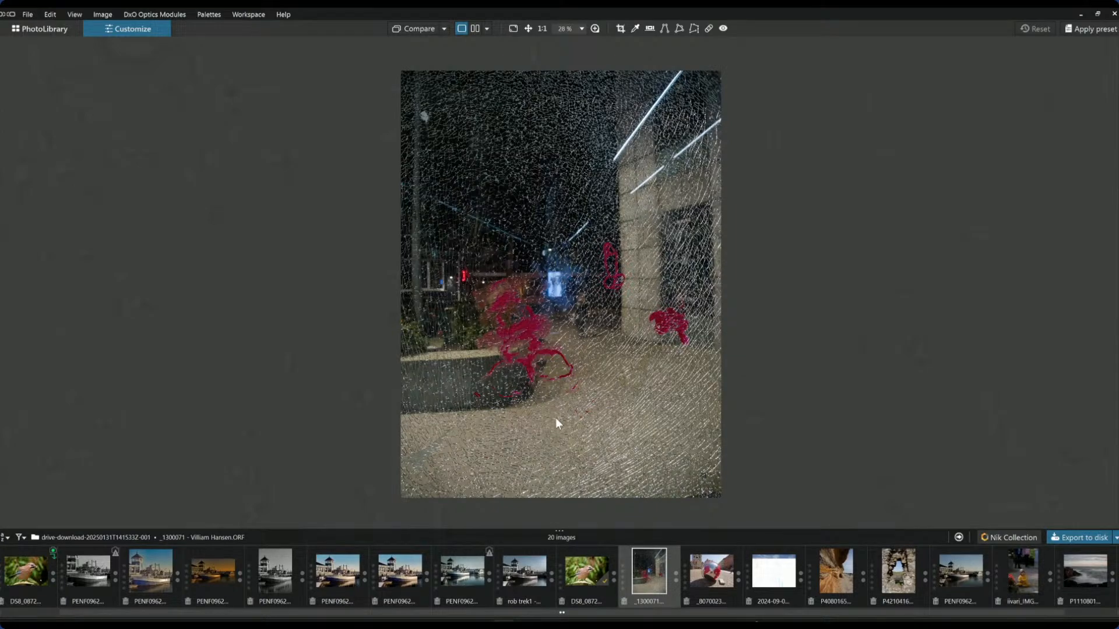
pyautogui.scroll(3, 554, 418)
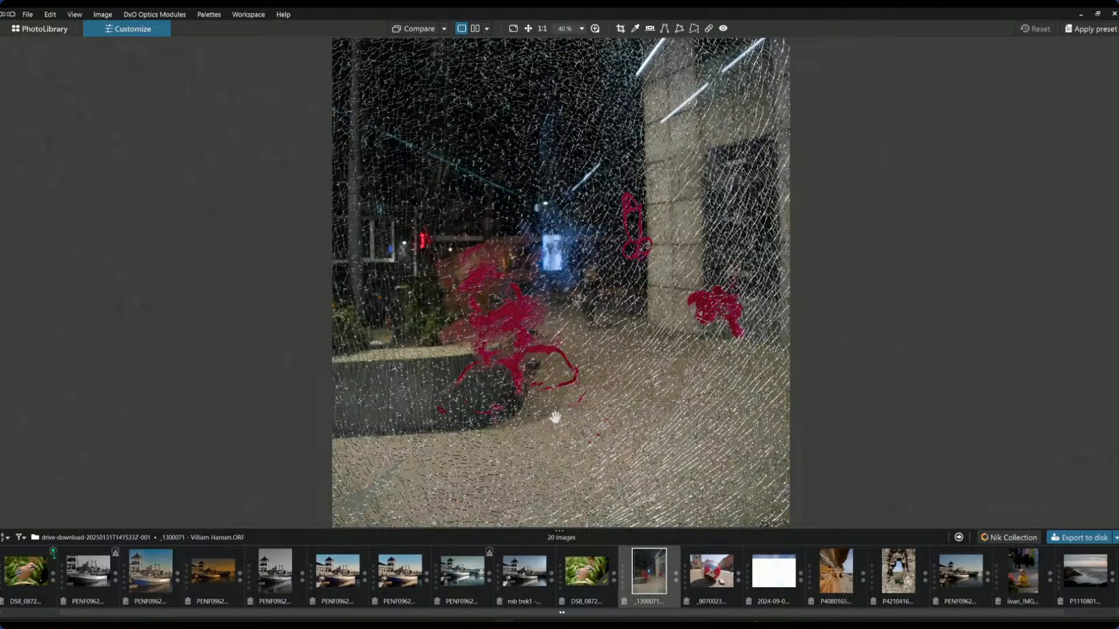
pyautogui.scroll(-1, 556, 418)
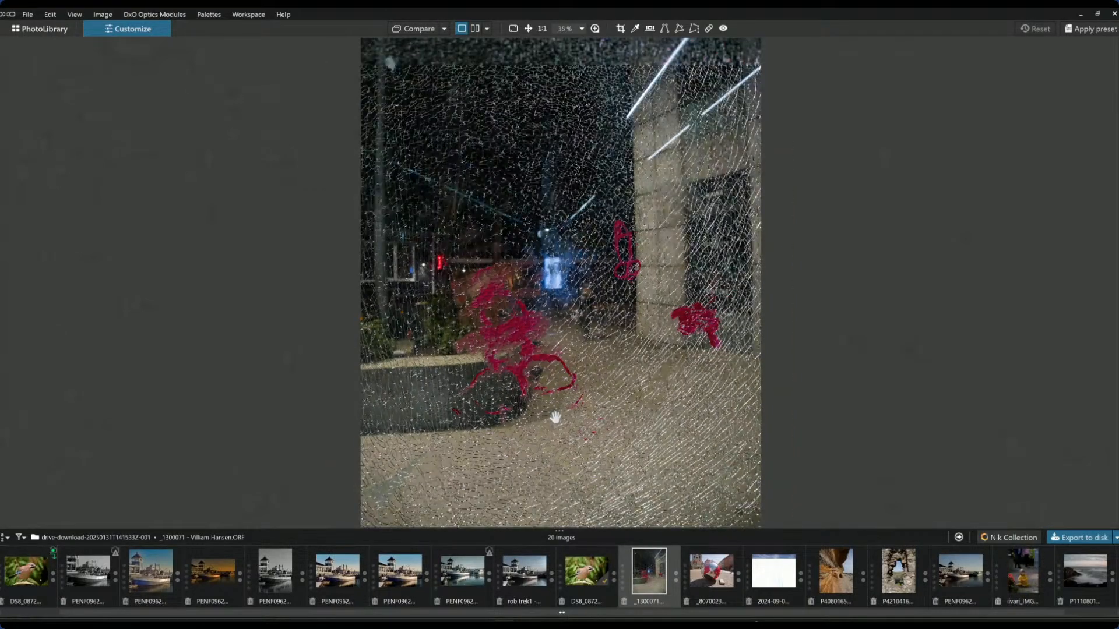
pyautogui.scroll(-1, 556, 417)
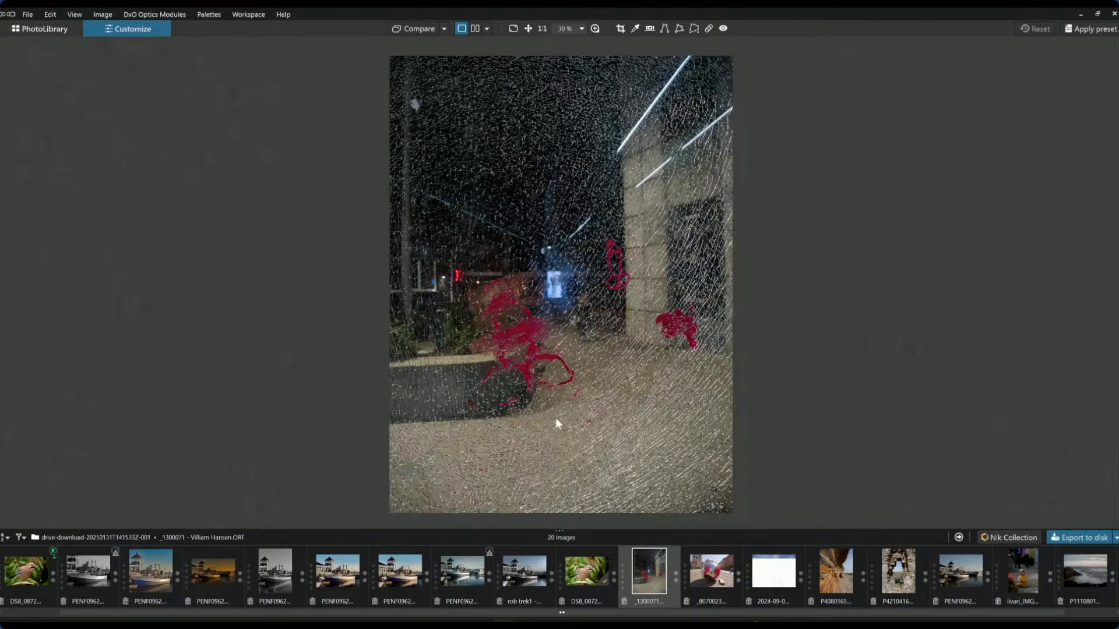
# Step: Apply a general purpose preset to the night photo and turn on automatic Verticals & Horizontals perspective correction
pyautogui.press('F9')
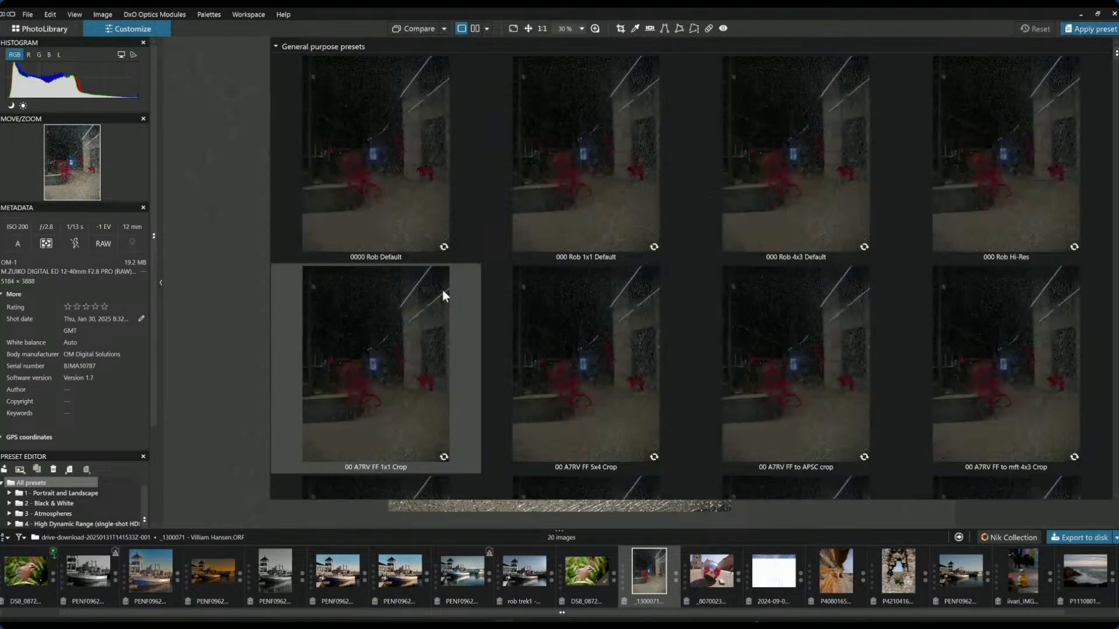
pyautogui.click(442, 289)
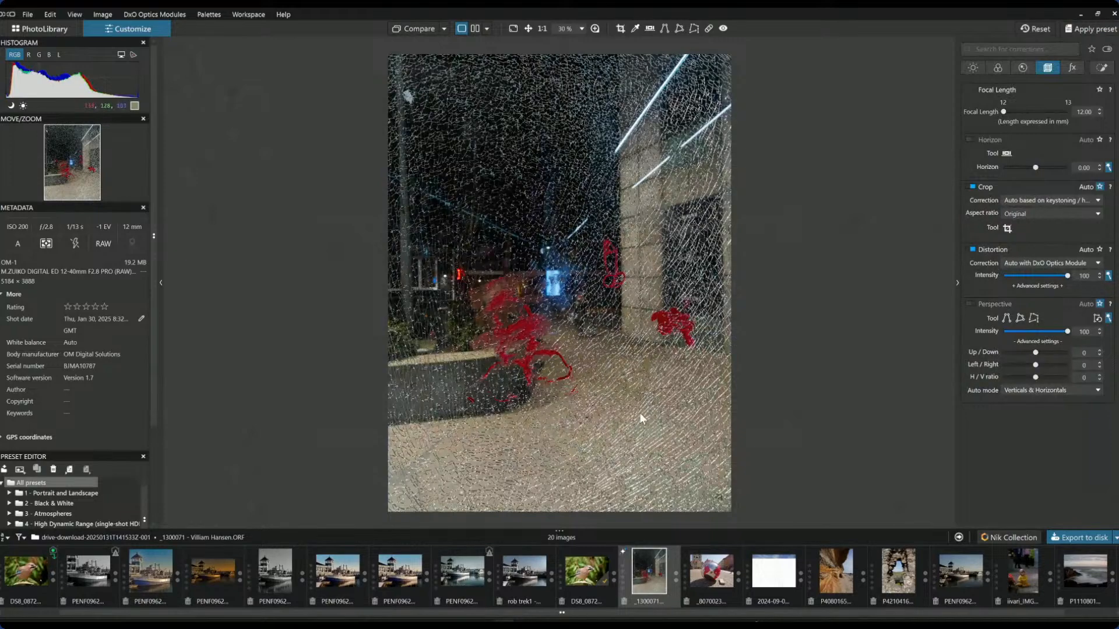
pyautogui.click(972, 306)
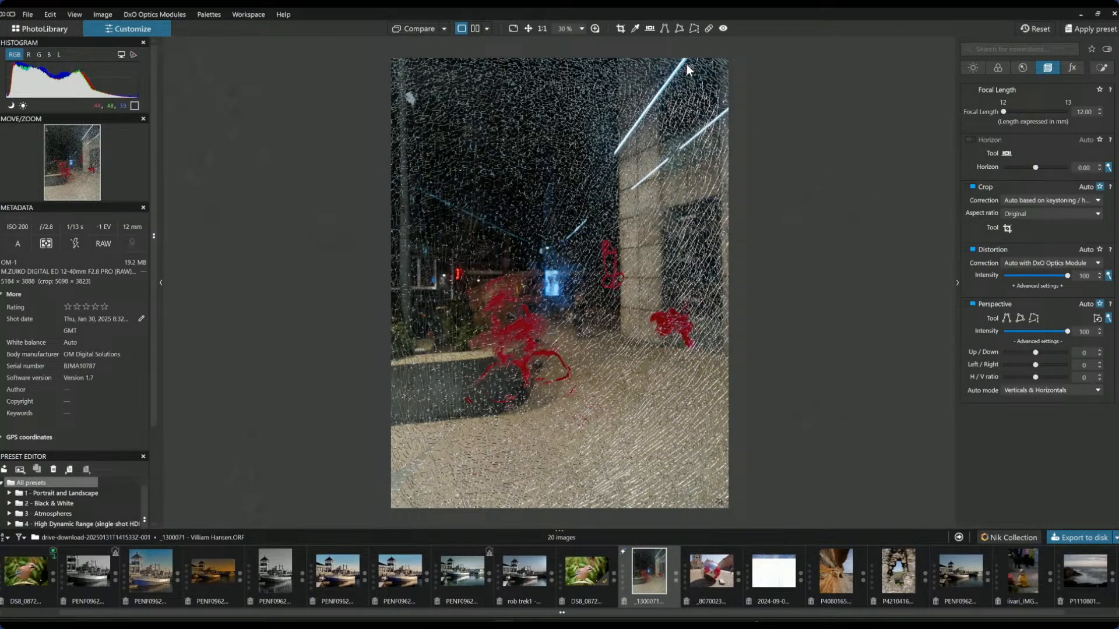
# Step: Examine the shattered-glass texture around the light strips, red paint marks and pavement, both close up and as a whole image
pyautogui.click(655, 71)
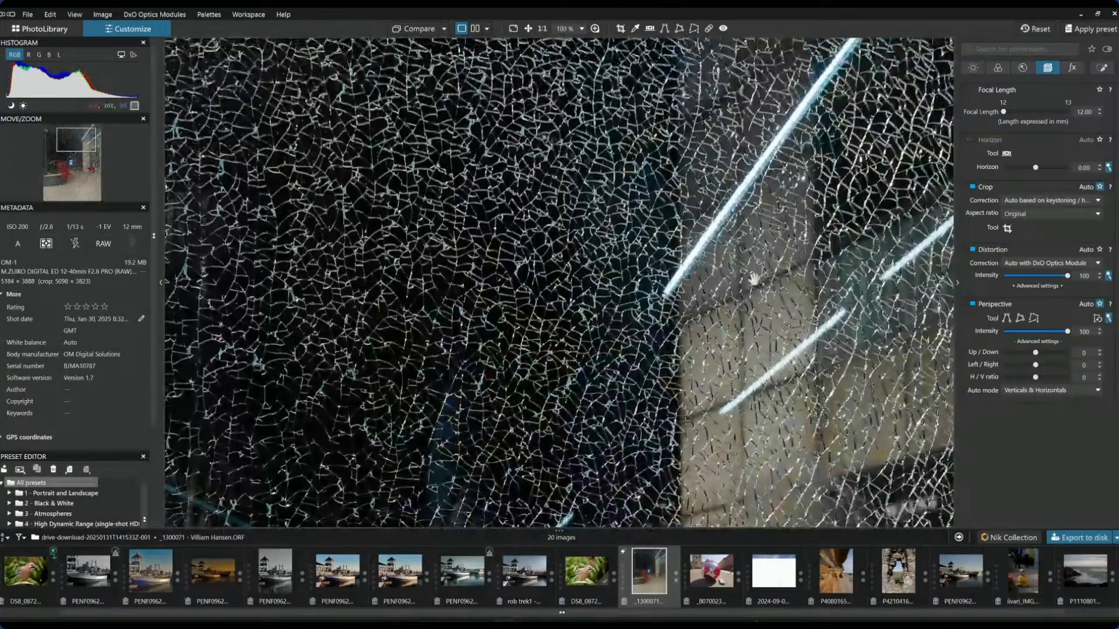
pyautogui.scroll(-3, 783, 337)
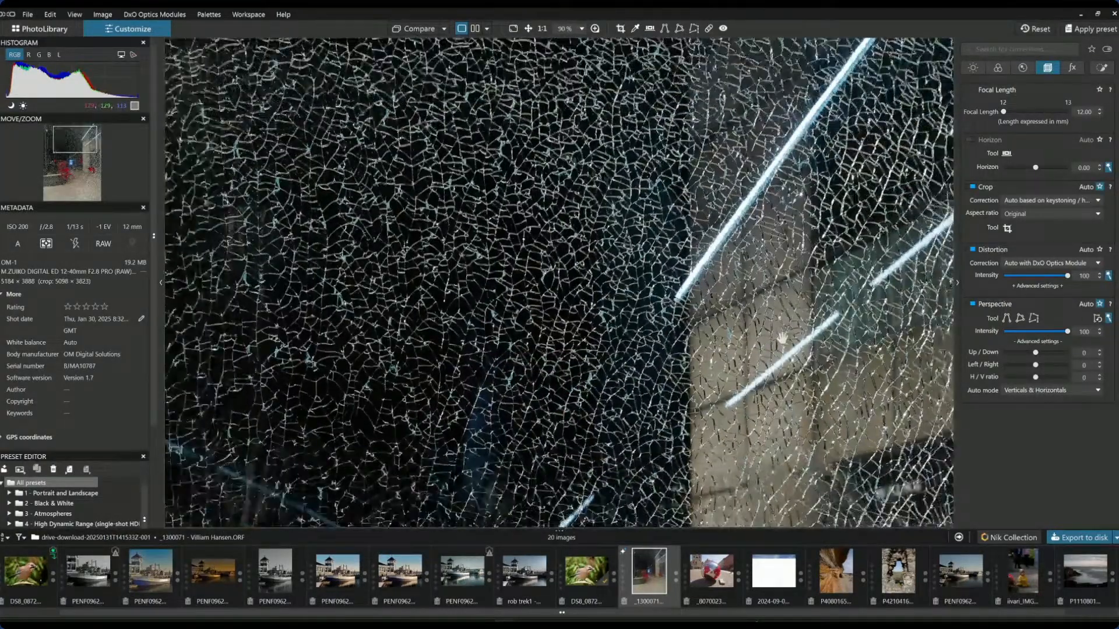
pyautogui.scroll(-2, 782, 337)
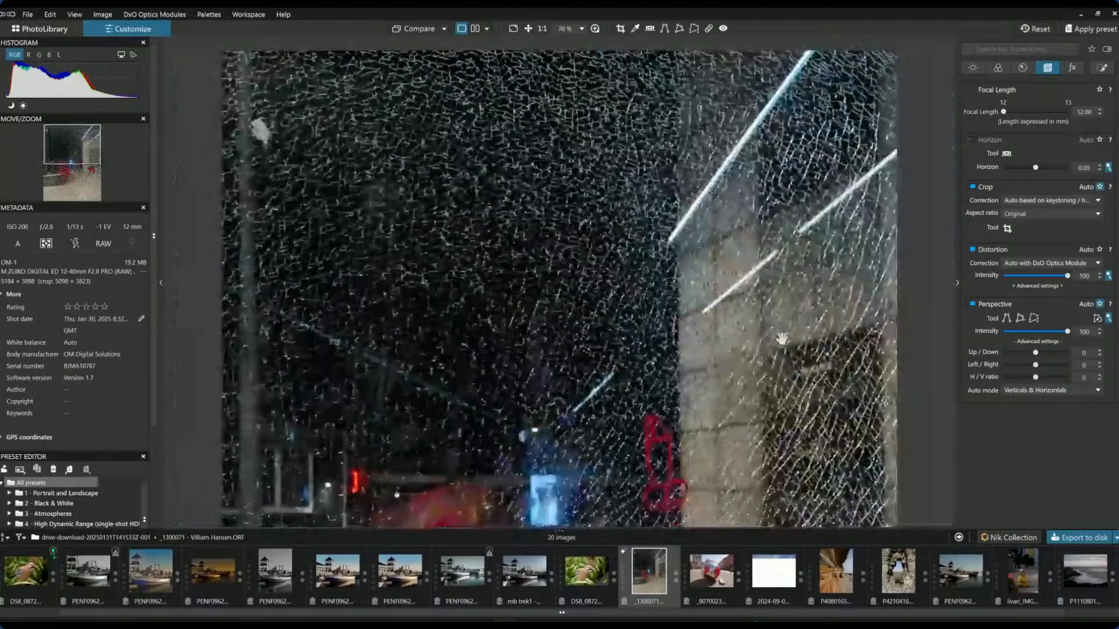
pyautogui.scroll(-2, 782, 336)
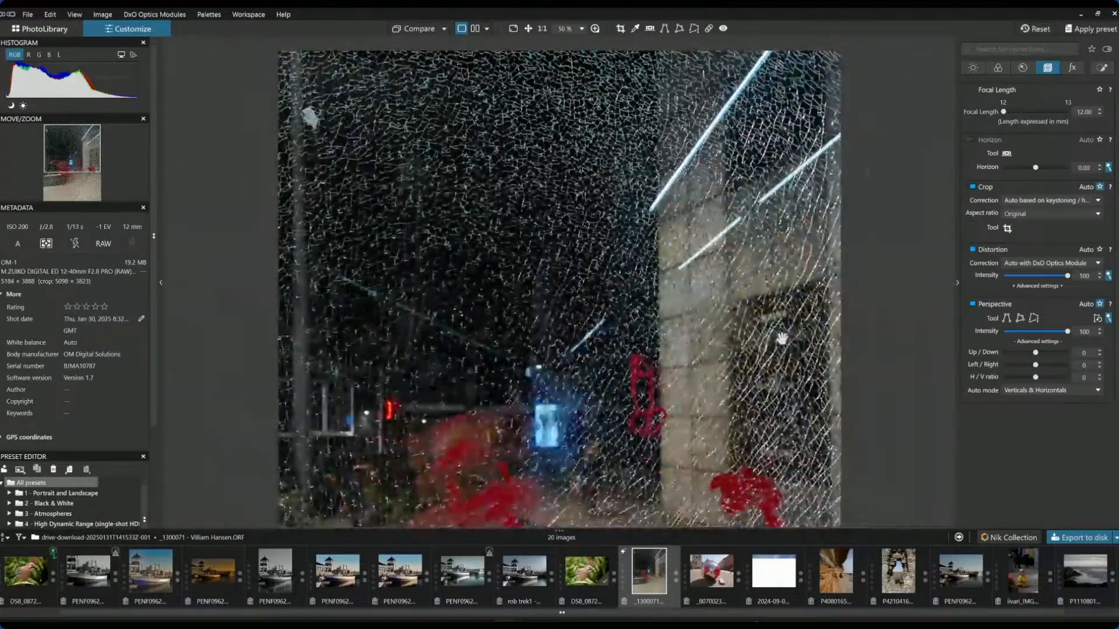
pyautogui.scroll(-1, 782, 337)
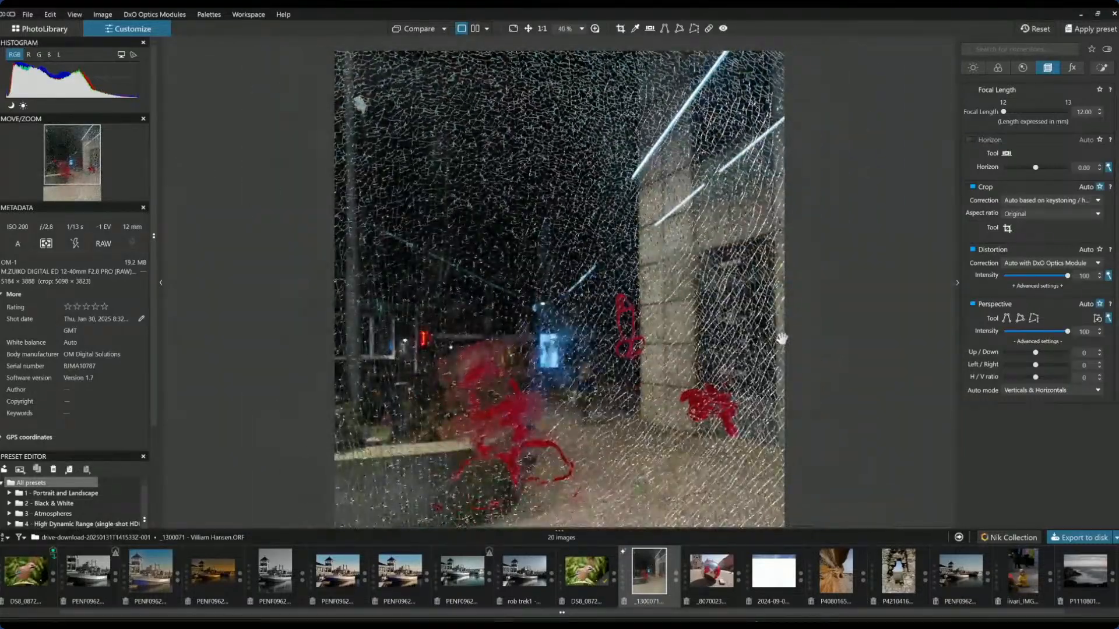
pyautogui.scroll(-2, 781, 338)
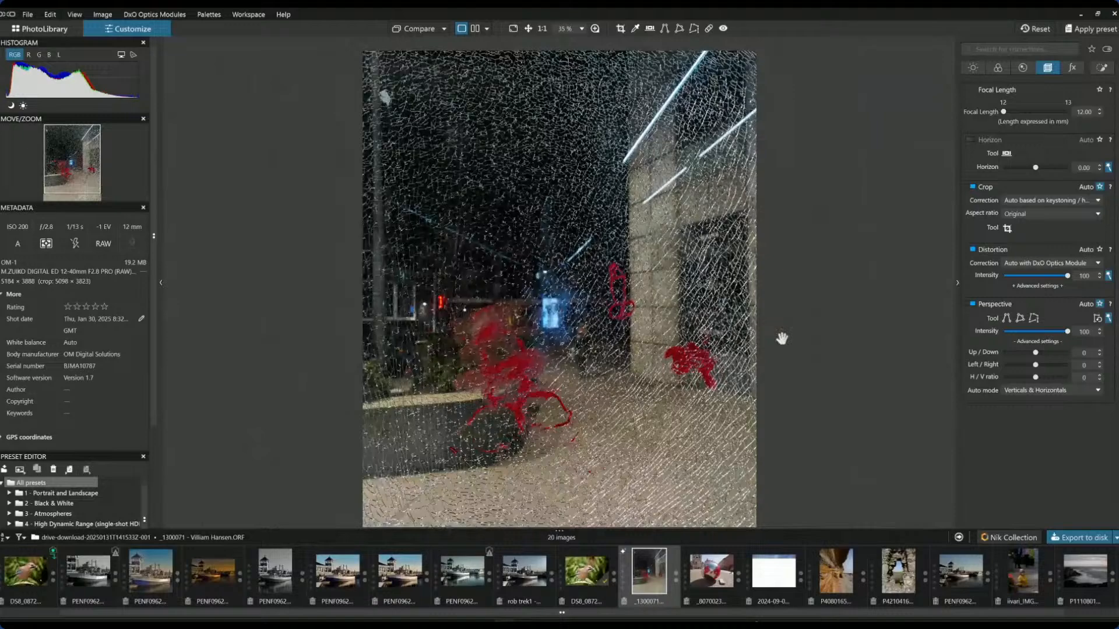
pyautogui.scroll(-1, 781, 344)
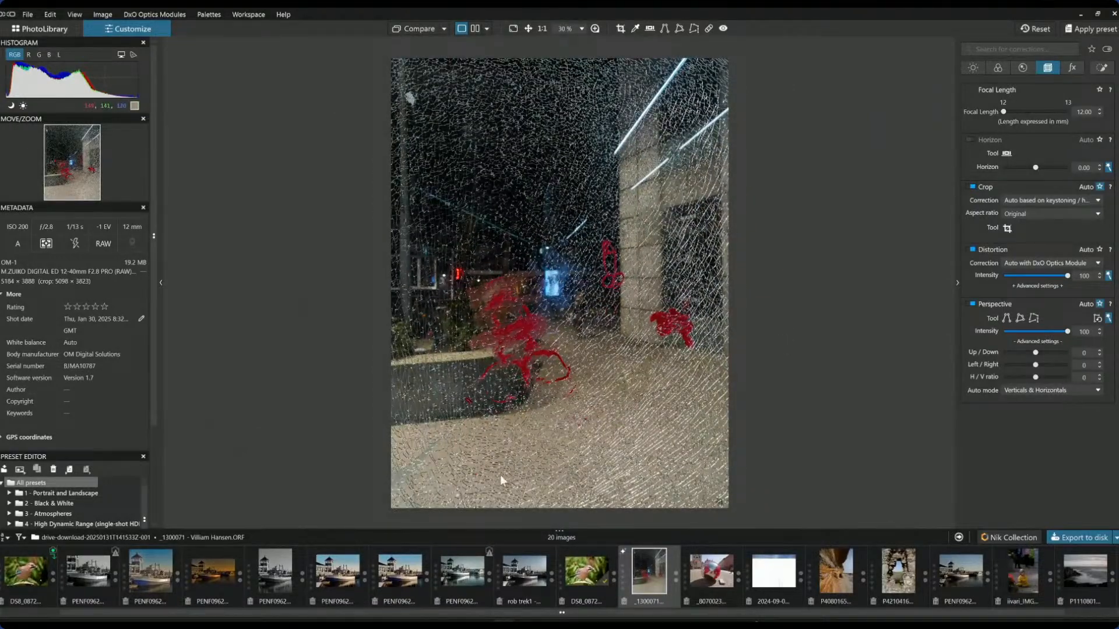
pyautogui.scroll(1, 442, 467)
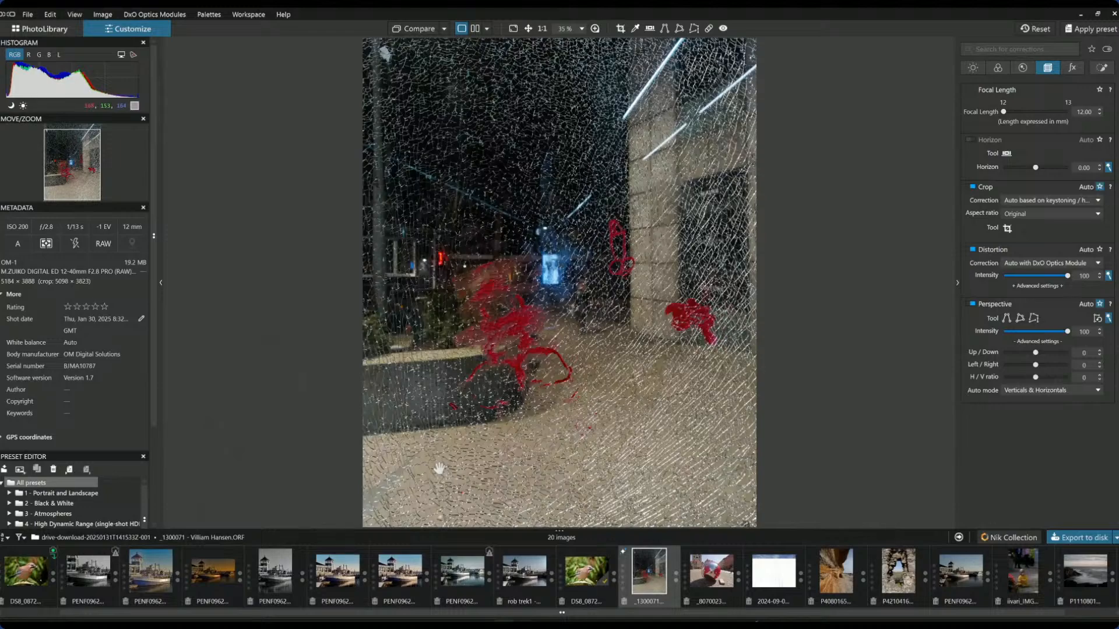
pyautogui.scroll(1, 440, 468)
pyautogui.scroll(2, 307, 502)
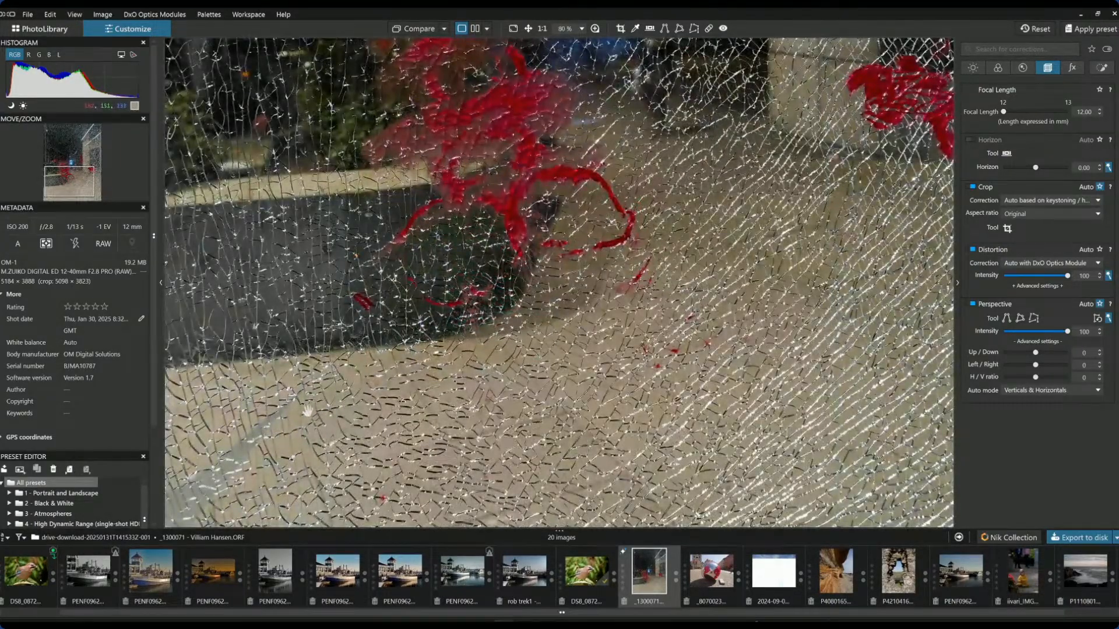
pyautogui.scroll(-1, 612, 408)
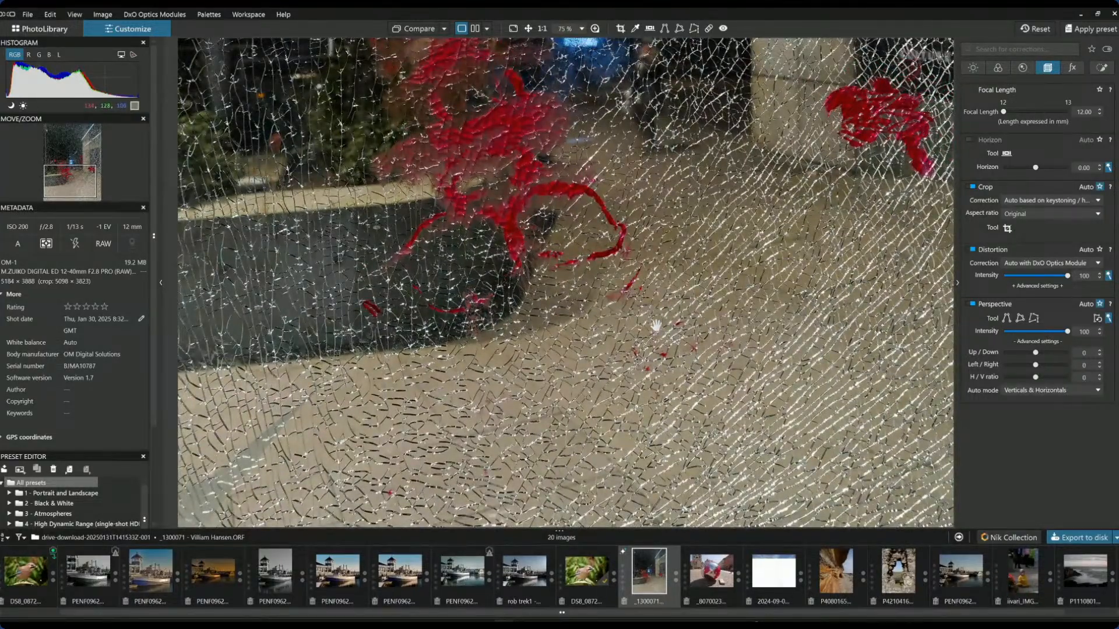
pyautogui.scroll(-3, 679, 371)
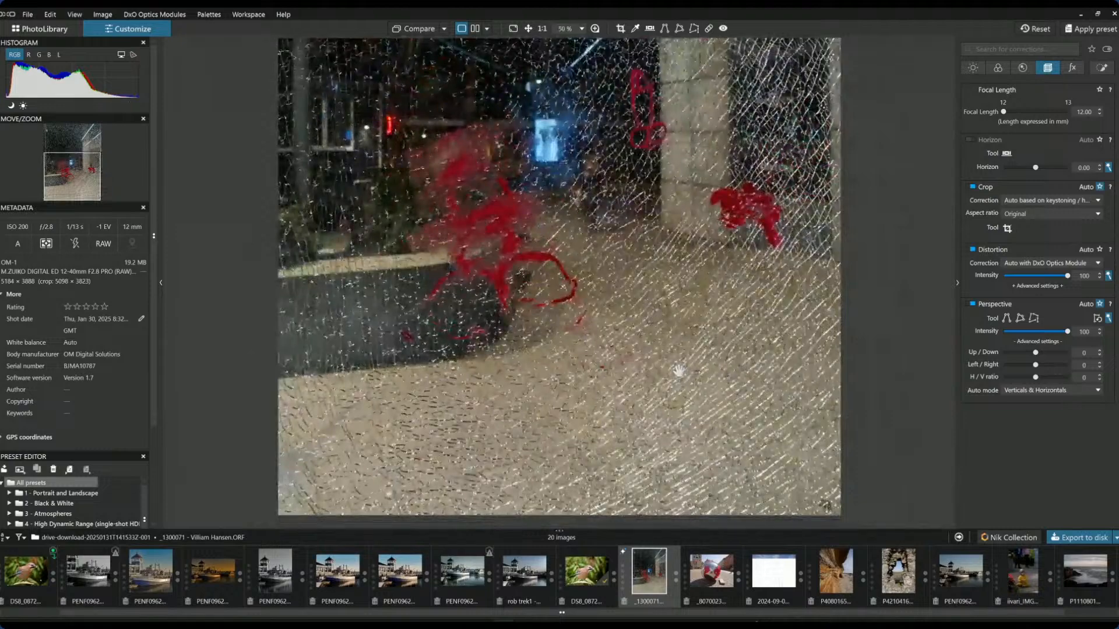
pyautogui.scroll(-3, 679, 371)
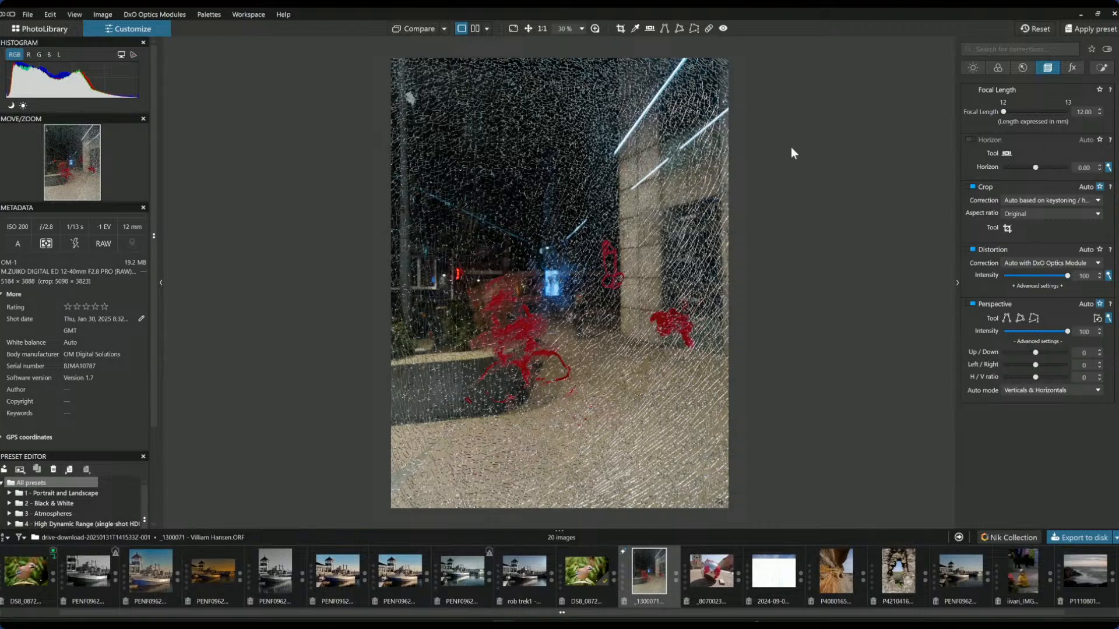
# Step: Clone out the red mark beside the stone pillar with a 45 px brush at 68% feathering and 100% opacity
pyautogui.click(708, 28)
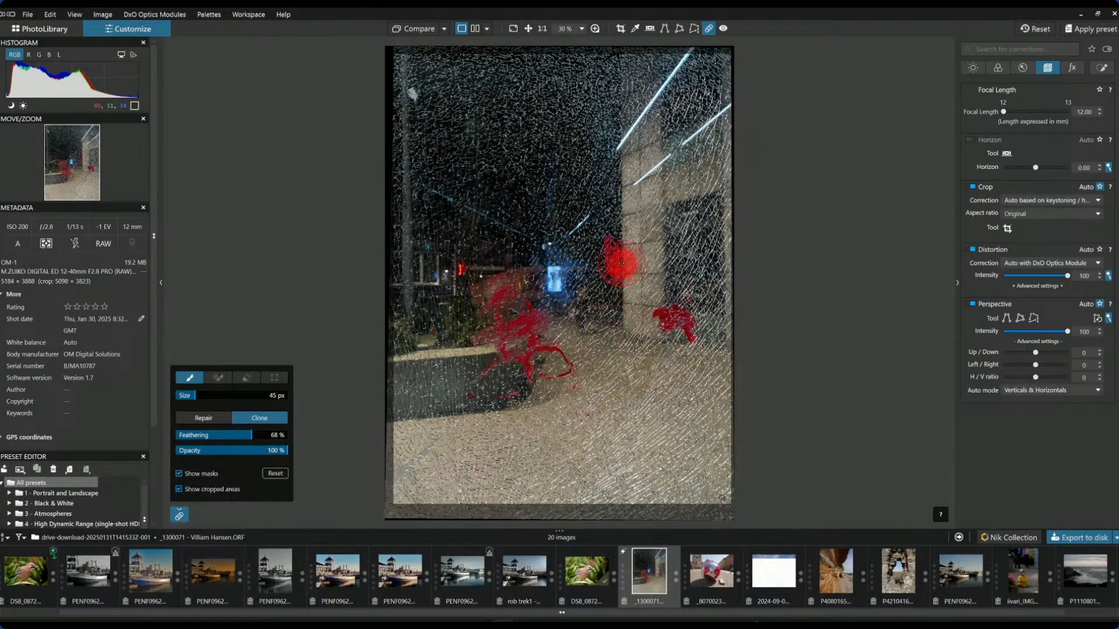
pyautogui.moveTo(612, 249); pyautogui.dragTo(617, 287)
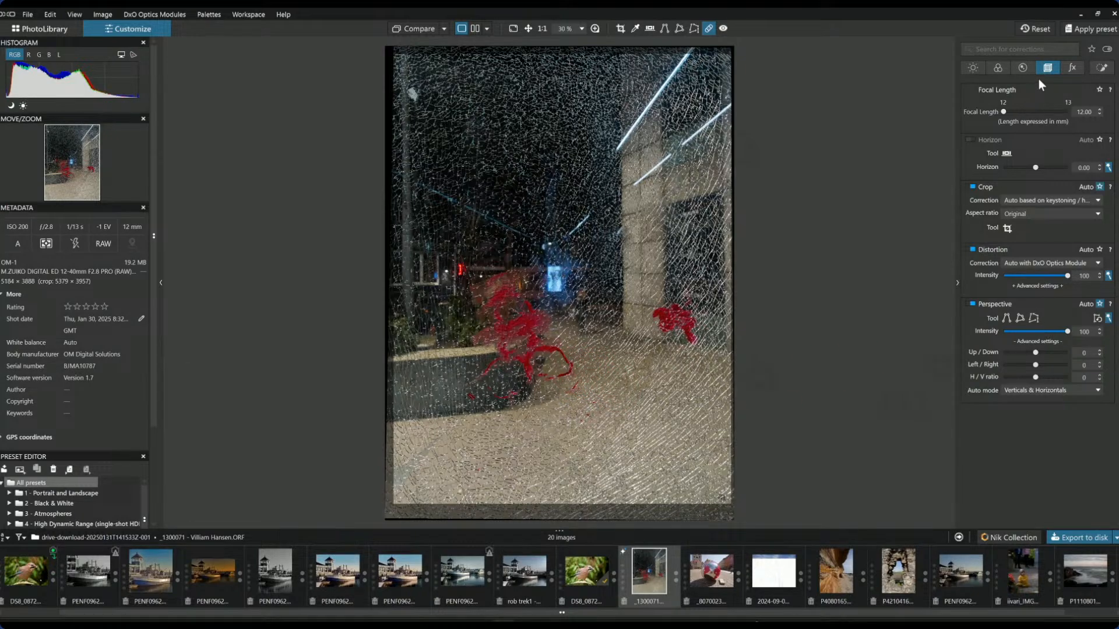
pyautogui.click(708, 28)
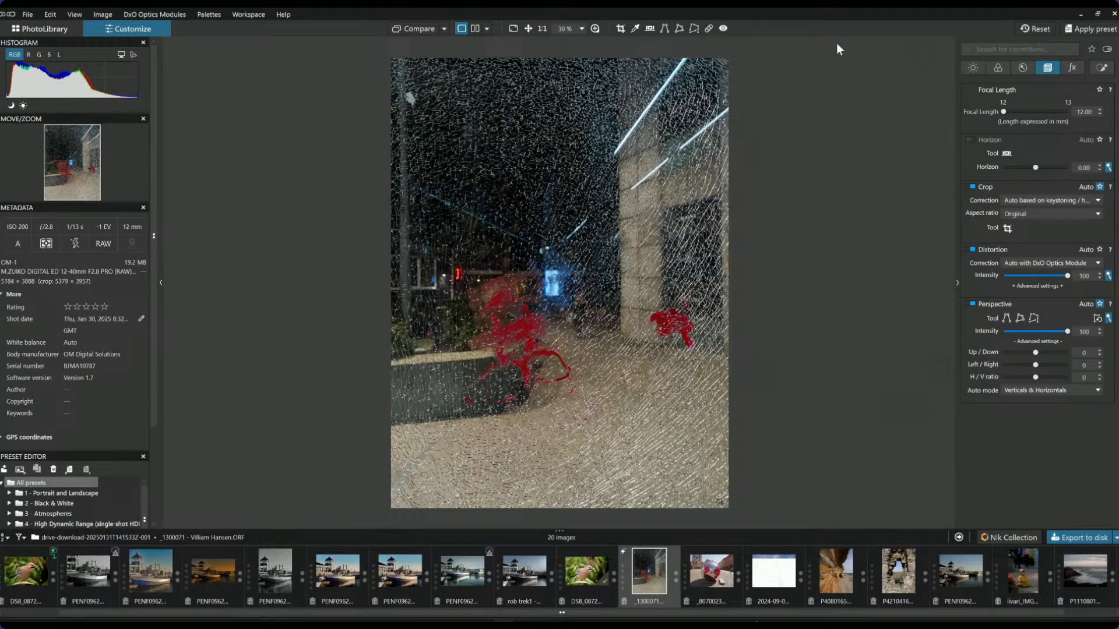
# Step: Try cloning out the red loop over the pavement with a 25 px brush
pyautogui.click(708, 28)
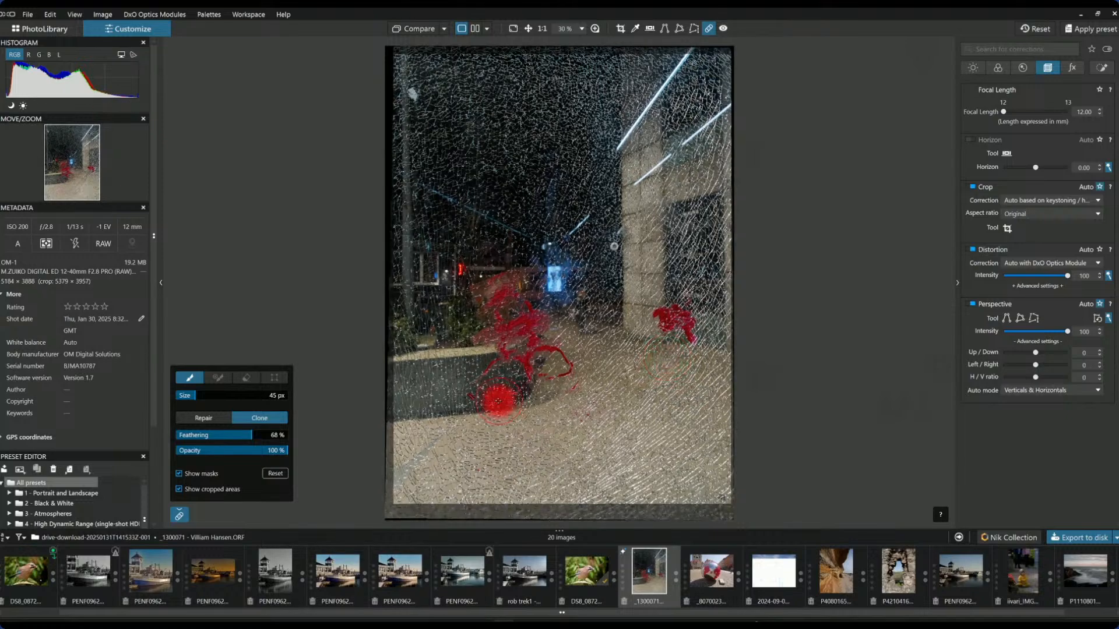
pyautogui.scroll(-4, 497, 391)
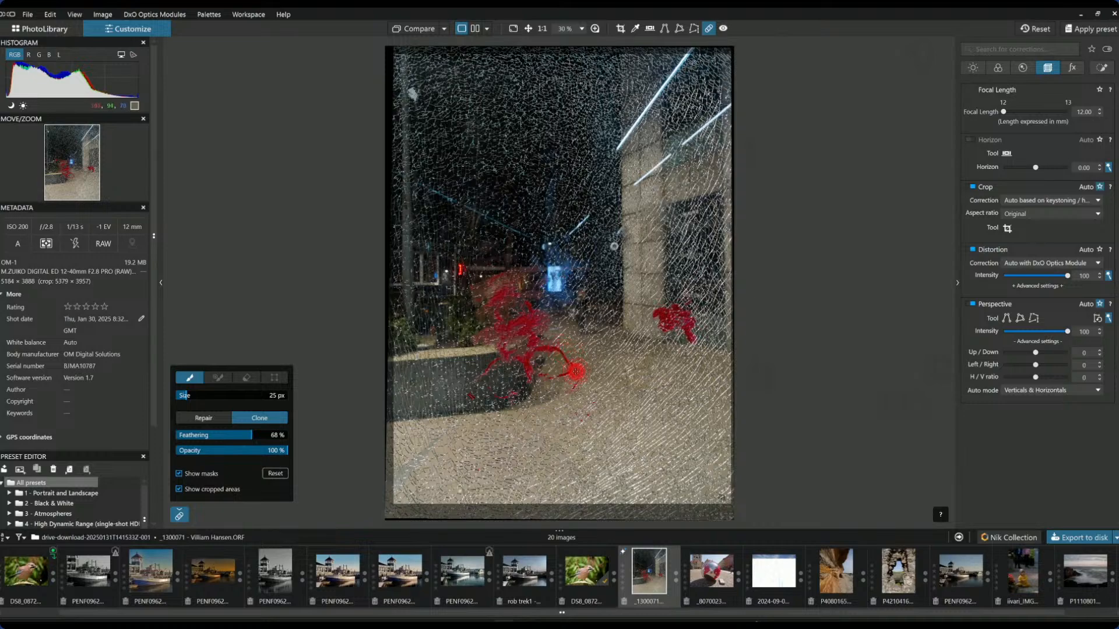
pyautogui.moveTo(559, 378)
pyautogui.mouseDown()
pyautogui.moveTo(547, 350)
pyautogui.moveTo(563, 360)
pyautogui.moveTo(548, 378)
pyautogui.mouseUp()
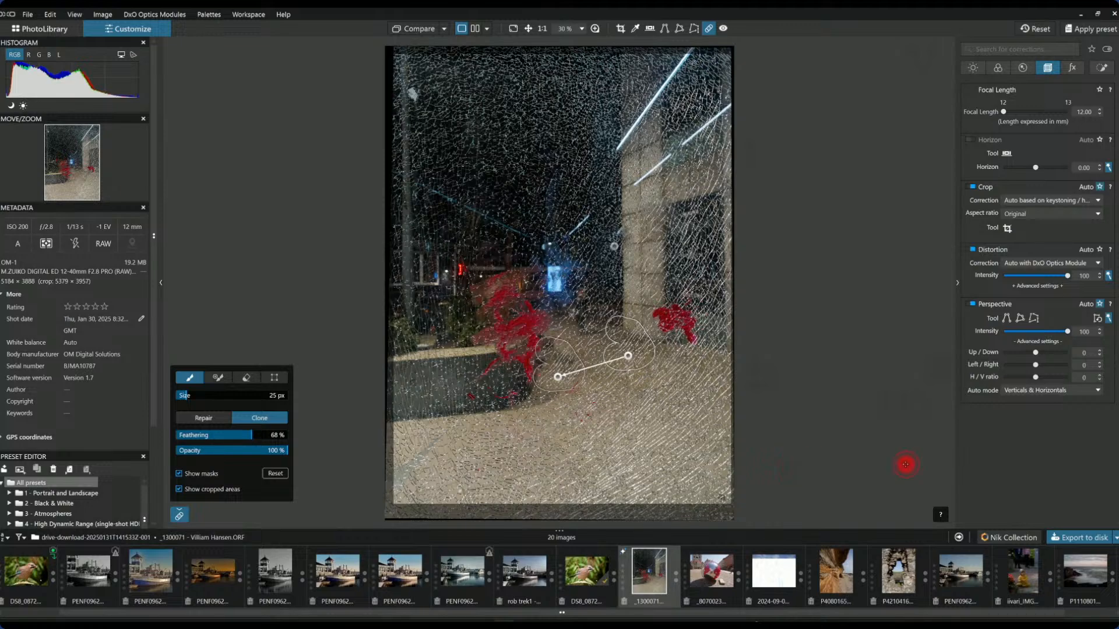
pyautogui.hotkey('ctrl', 'z')
pyautogui.press('Escape')
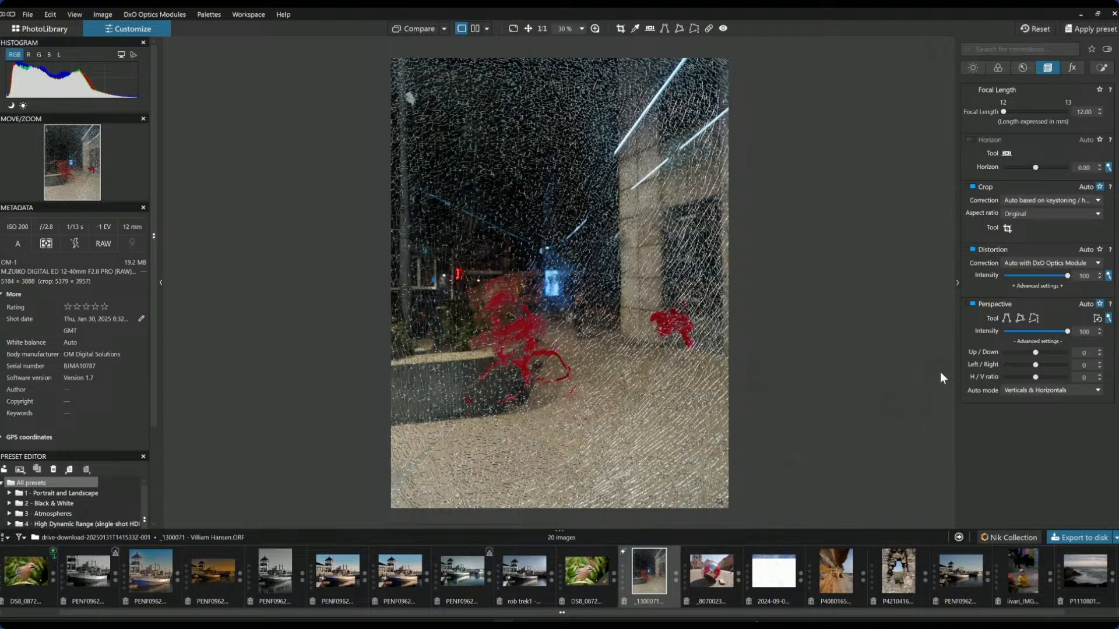
# Step: Try microcontrast at 100, return it to 0, and enable DxO ClearView Plus at intensity 9
pyautogui.click(976, 73)
pyautogui.click(973, 264)
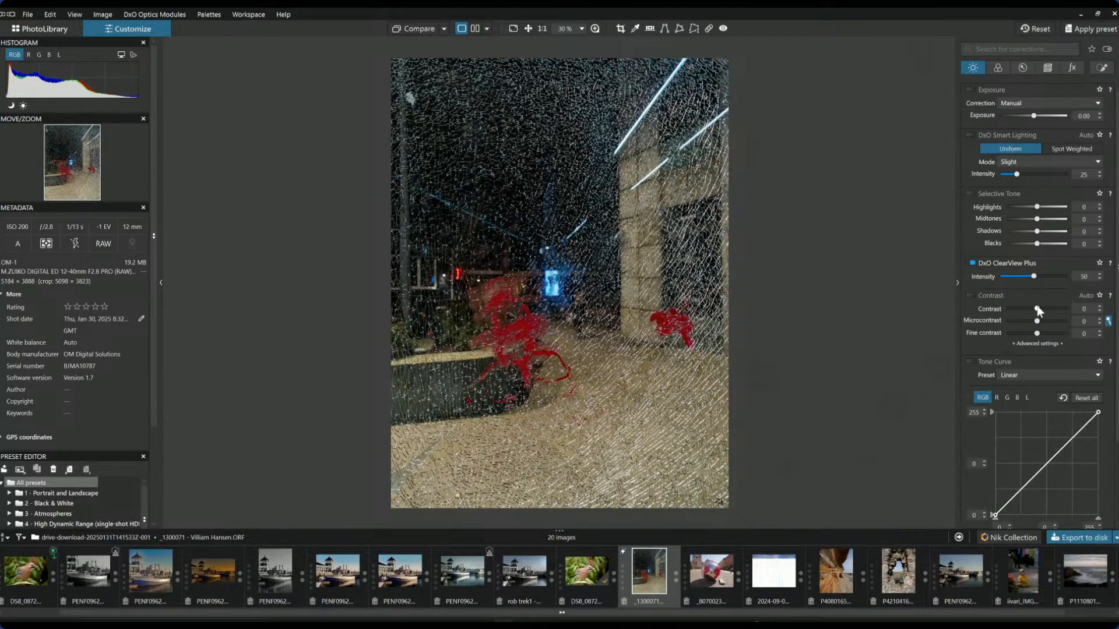
pyautogui.moveTo(1036, 320); pyautogui.dragTo(1067, 327)
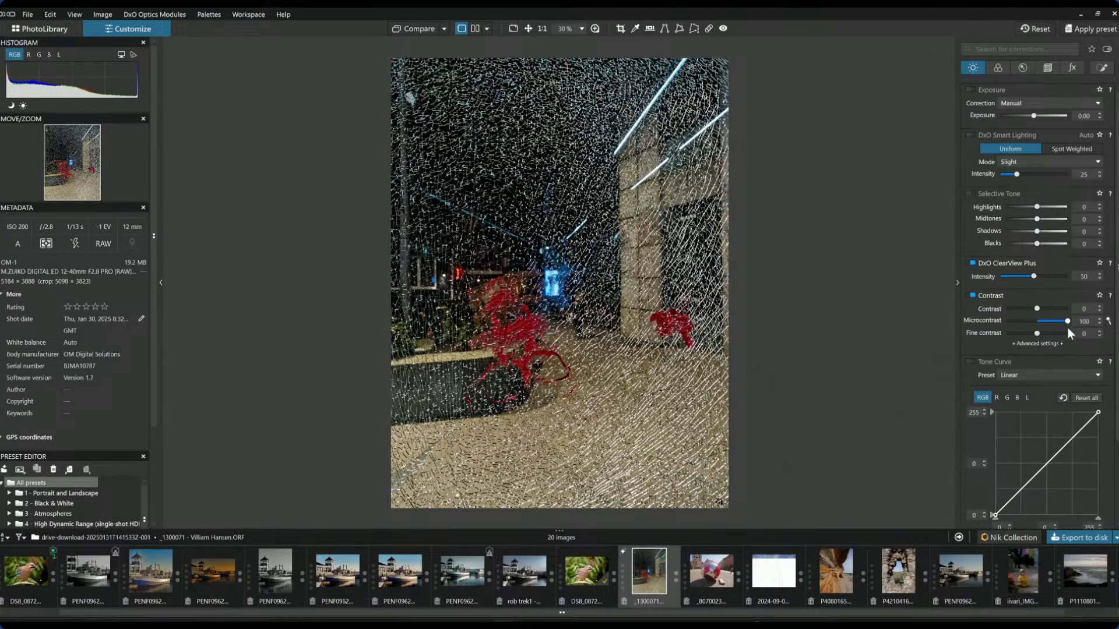
pyautogui.moveTo(1063, 329); pyautogui.dragTo(1038, 328)
pyautogui.moveTo(1033, 276); pyautogui.dragTo(1006, 278)
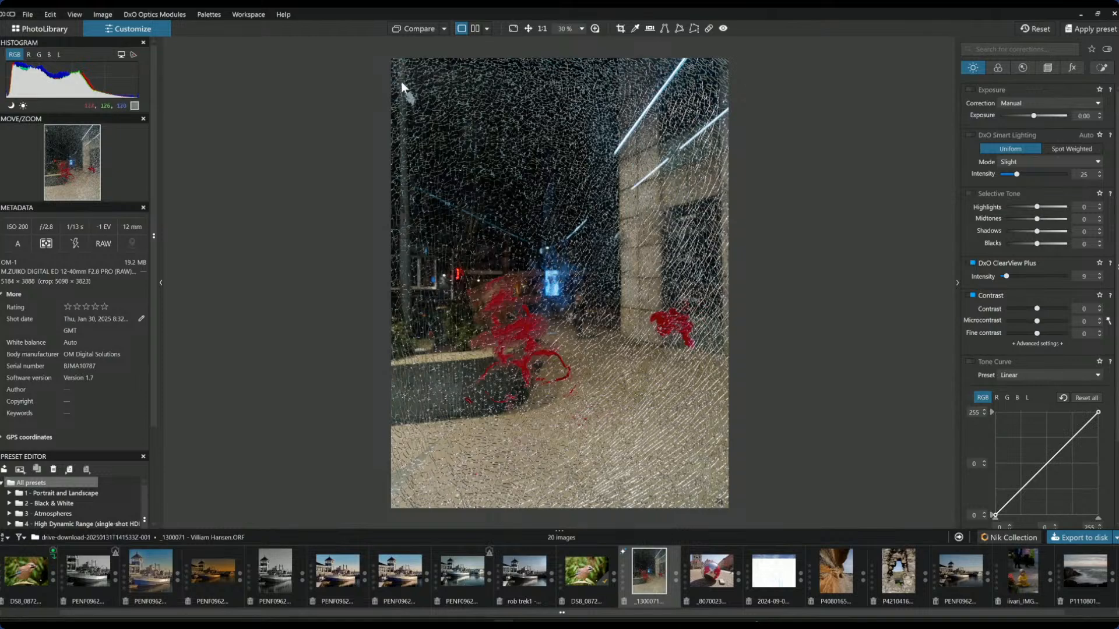
# Step: Set the crop's aspect ratio to 1 × 1
pyautogui.click(1048, 69)
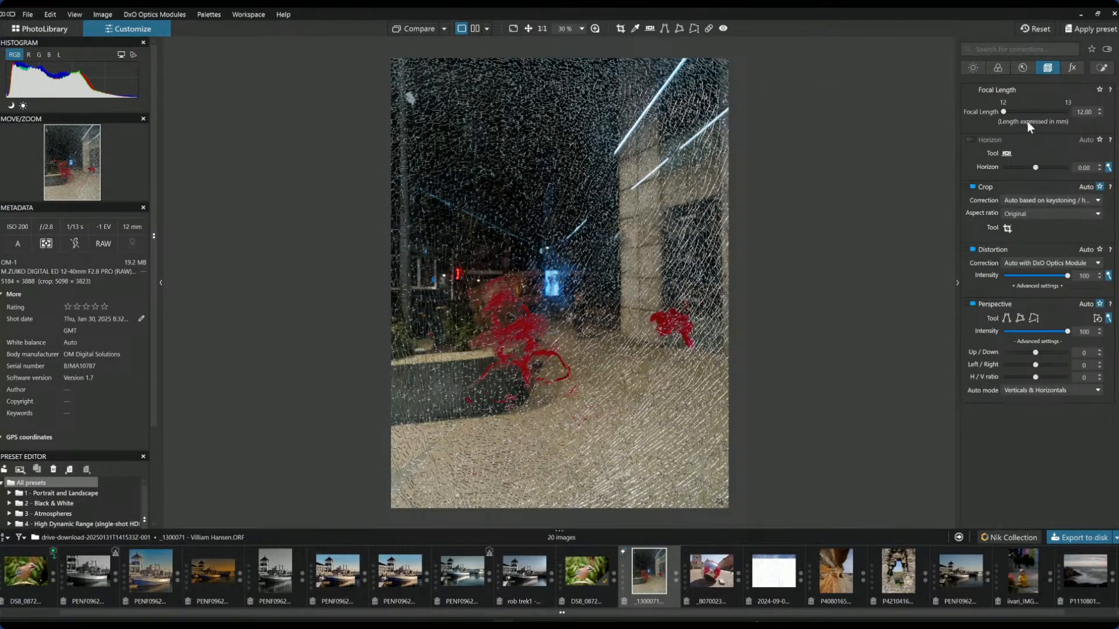
pyautogui.click(1022, 213)
pyautogui.click(1025, 243)
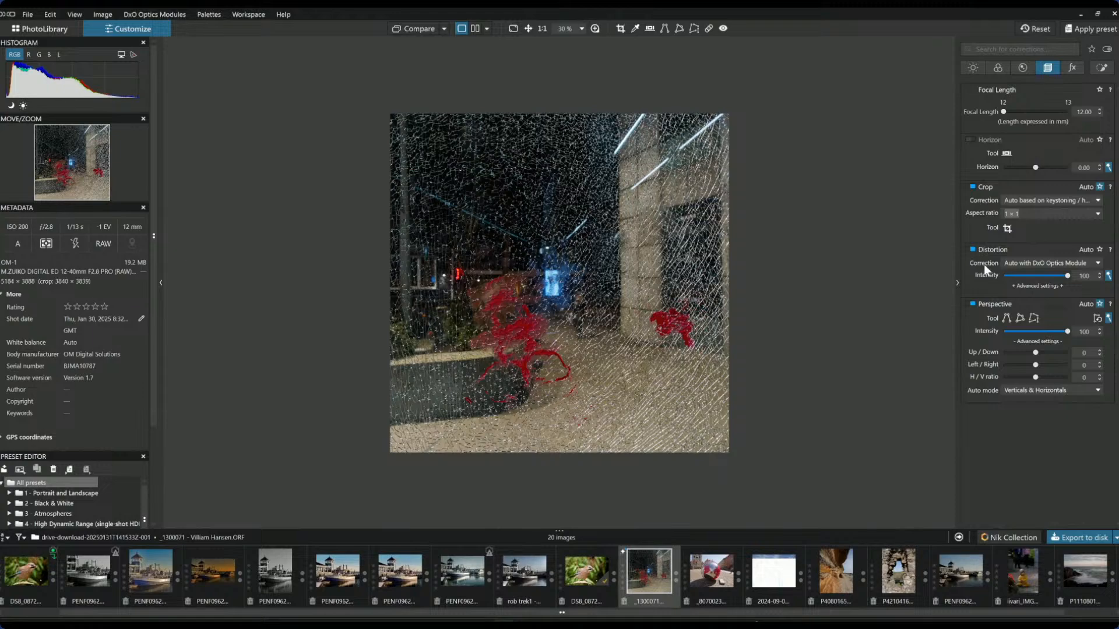
# Step: Add a control line mask sampled from the lower-left pavement, with its gradient rising towards the blue light in the centre
pyautogui.click(1090, 68)
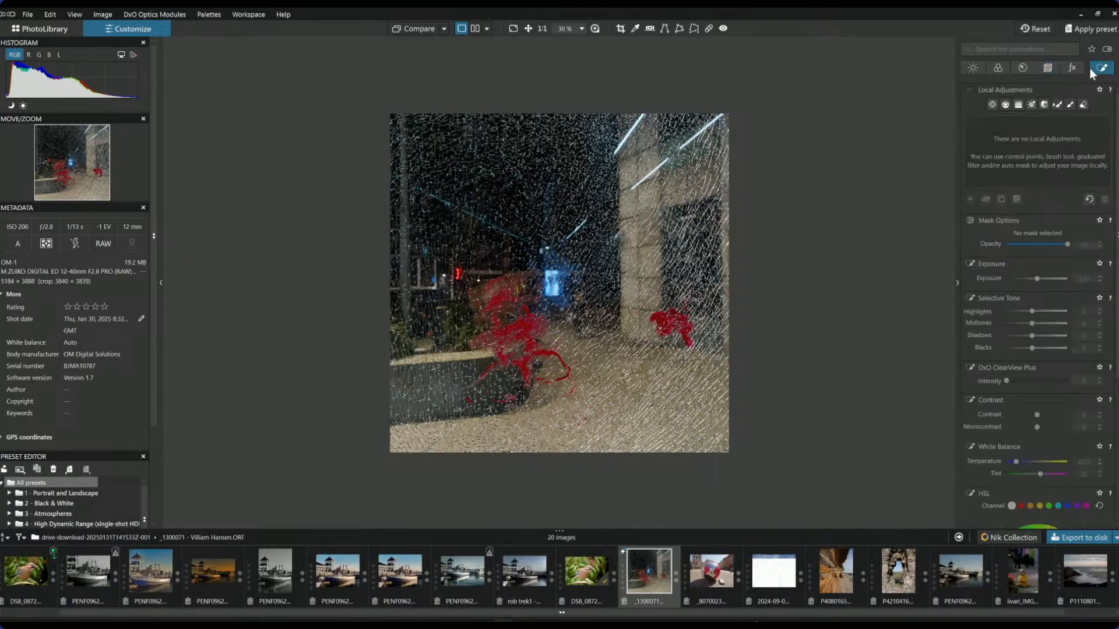
pyautogui.click(1005, 105)
pyautogui.moveTo(460, 434); pyautogui.dragTo(534, 262)
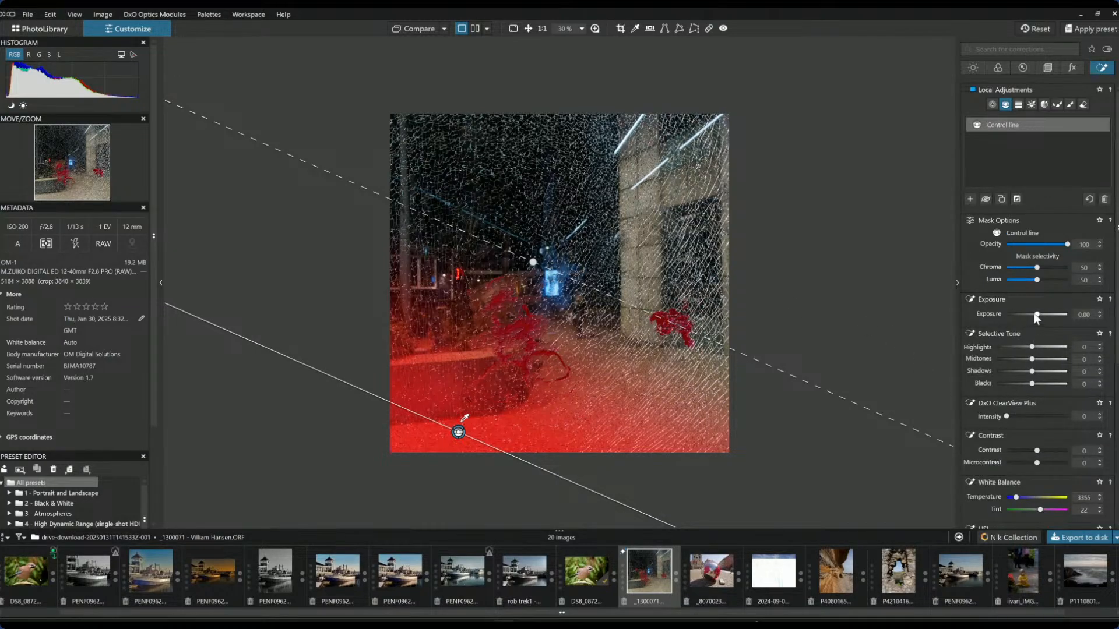
# Step: Set the control line mask's exposure to -0.80 and its blacks to -46
pyautogui.scroll(-6, 1036, 316)
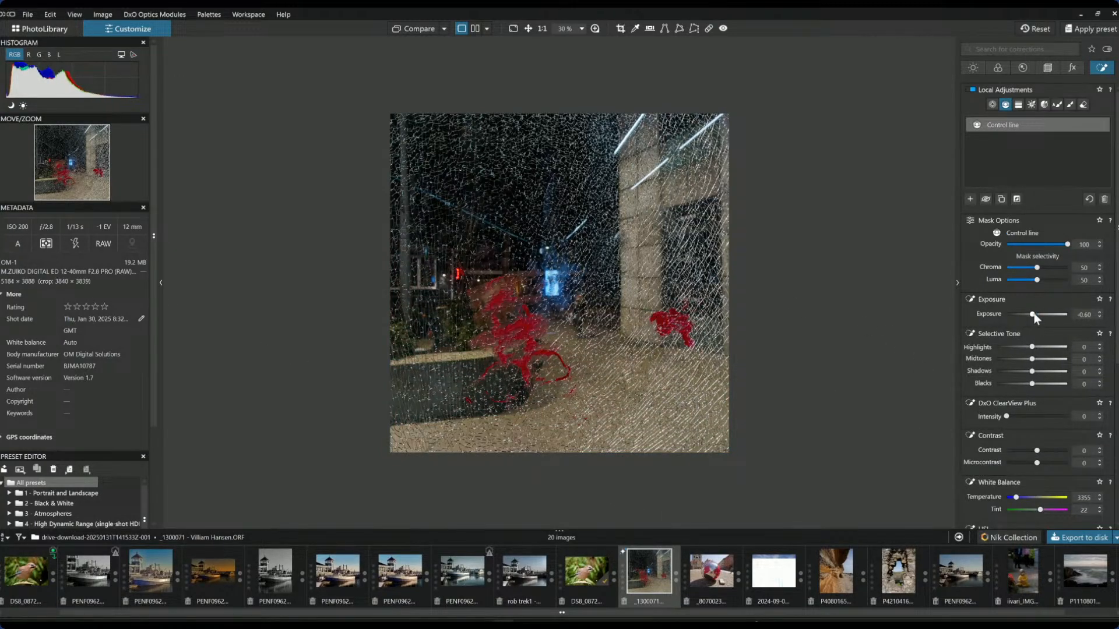
pyautogui.scroll(-1, 1034, 315)
pyautogui.scroll(-1, 1034, 313)
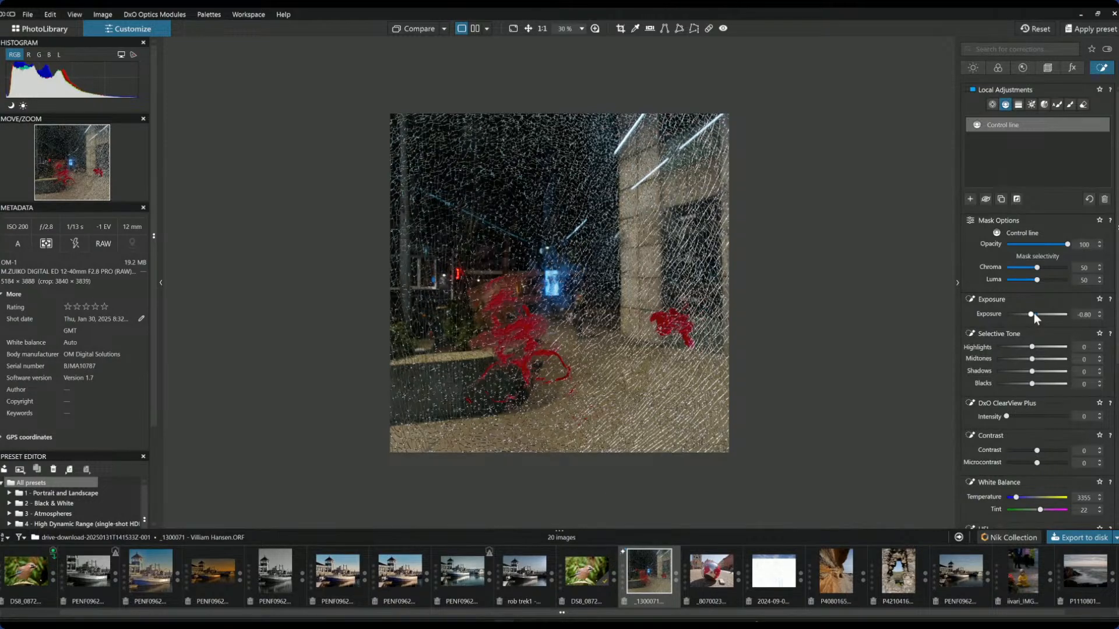
pyautogui.click(1006, 383)
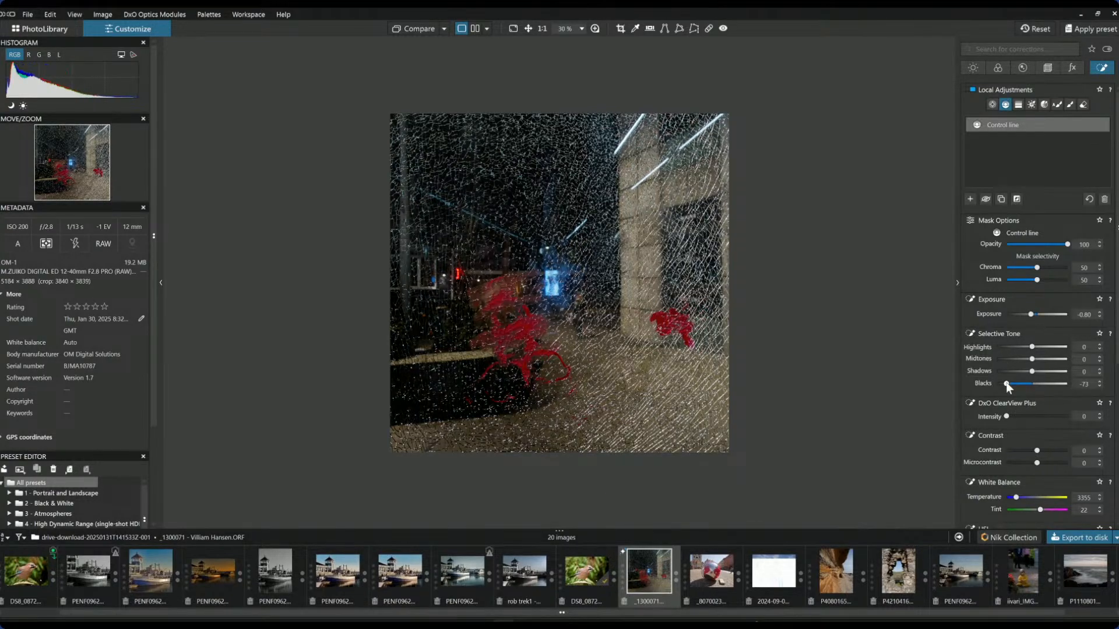
pyautogui.moveTo(1006, 383); pyautogui.dragTo(1016, 383)
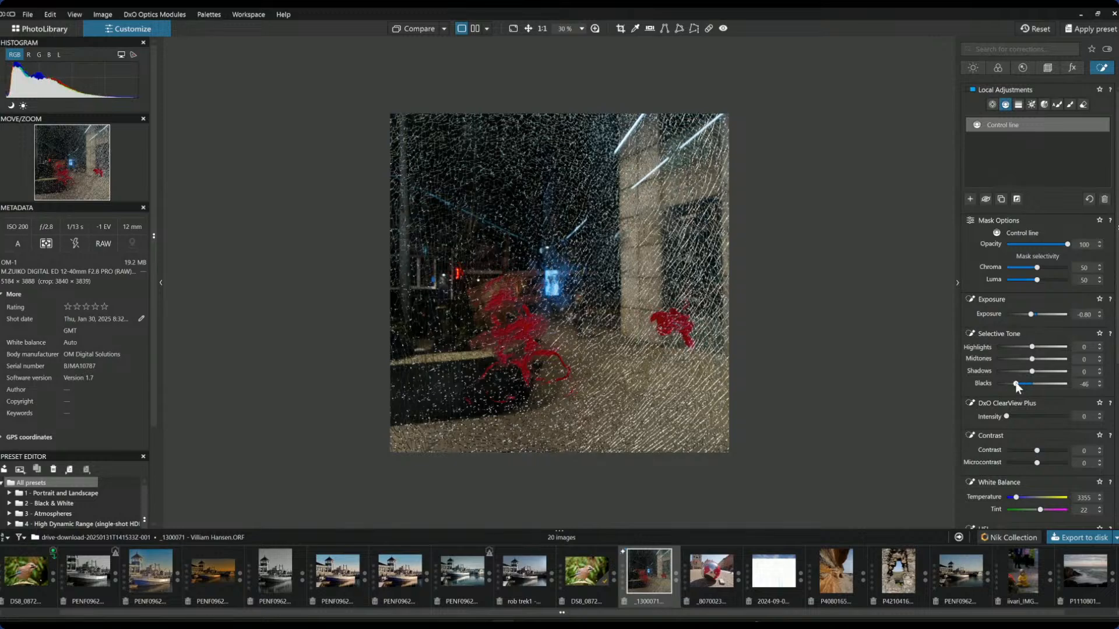
# Step: Extend the mask with a second control line running from the dark sky at the top down to the pavement, and deselect it
pyautogui.moveTo(591, 129); pyautogui.dragTo(583, 421)
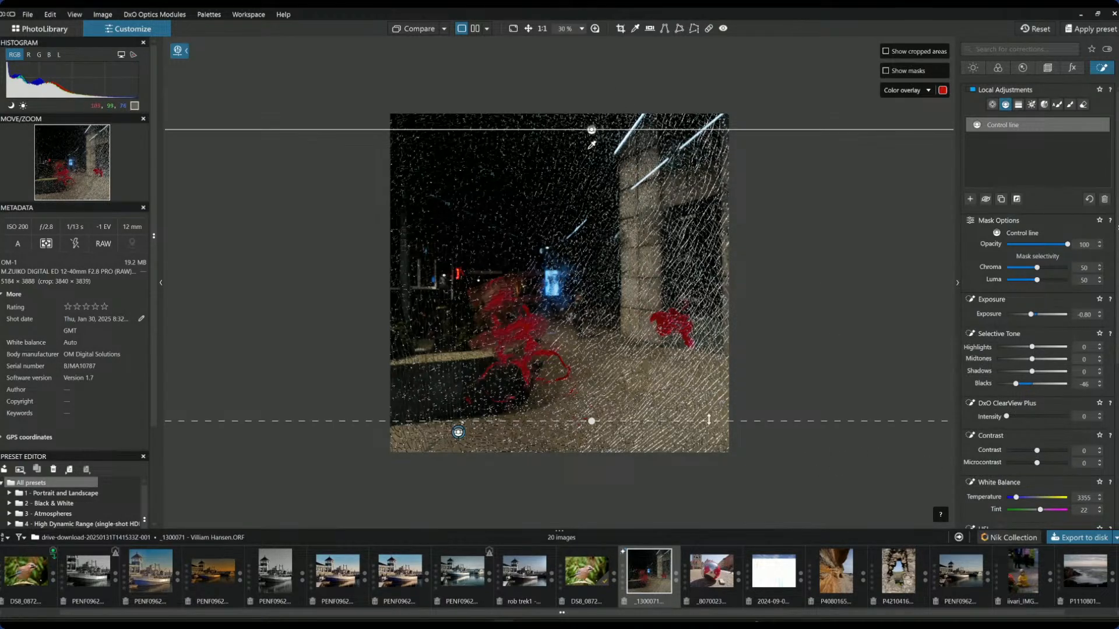
pyautogui.click(740, 444)
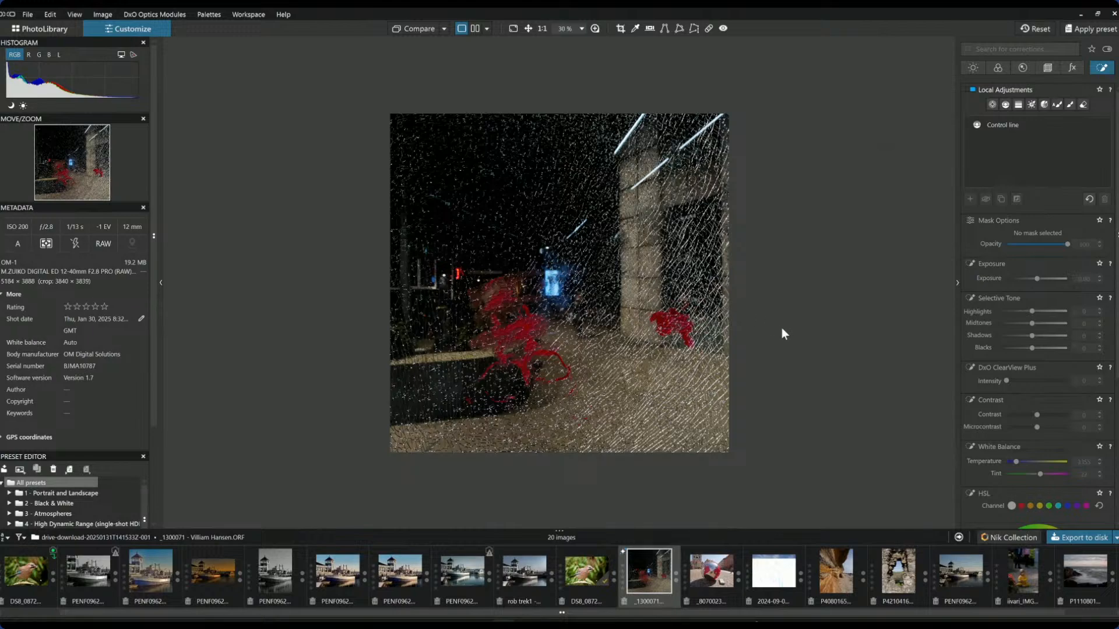
# Step: Compare the darkened street photo with its unedited version
pyautogui.scroll(2, 663, 300)
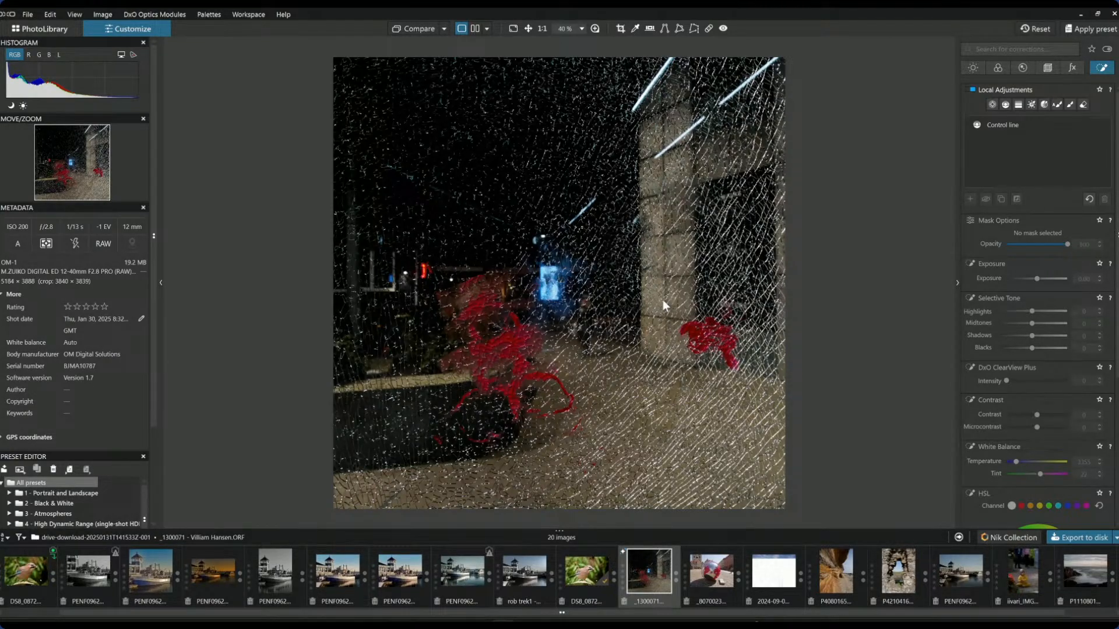
pyautogui.scroll(-1, 663, 299)
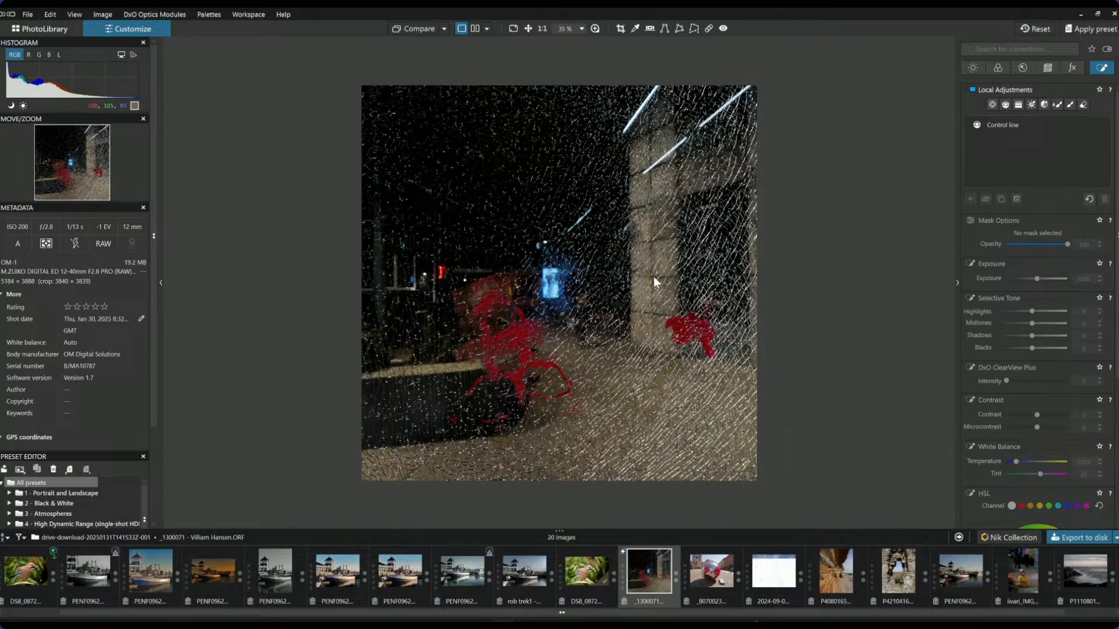
pyautogui.doubleClick(392, 16)
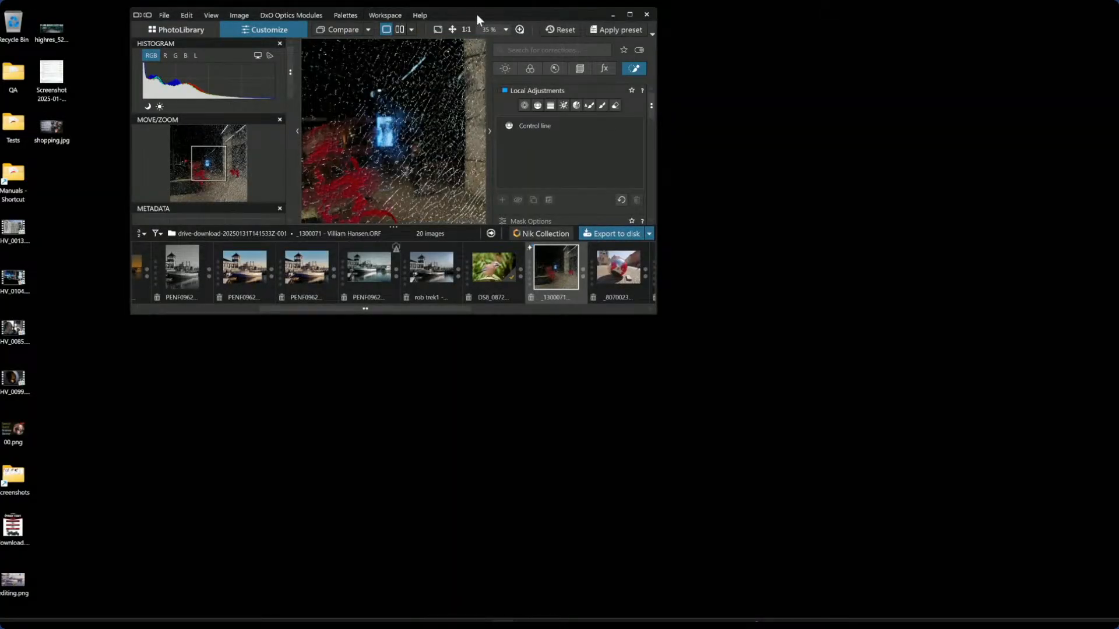
pyautogui.doubleClick(476, 14)
pyautogui.moveTo(407, 31); pyautogui.dragTo(407, 32)
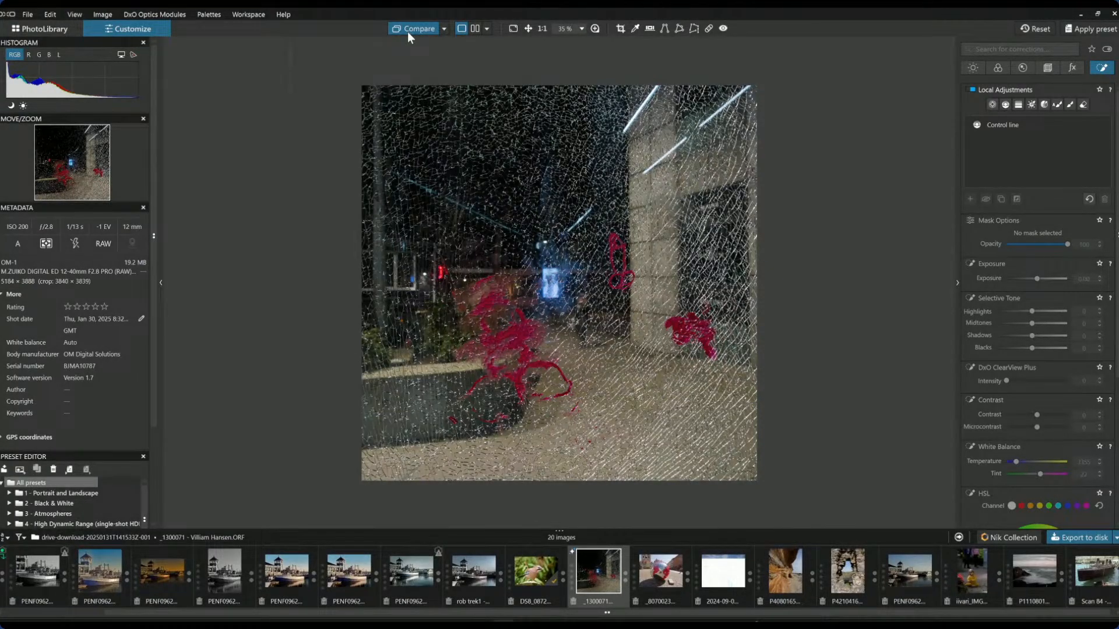
pyautogui.moveTo(408, 31); pyautogui.dragTo(529, 130)
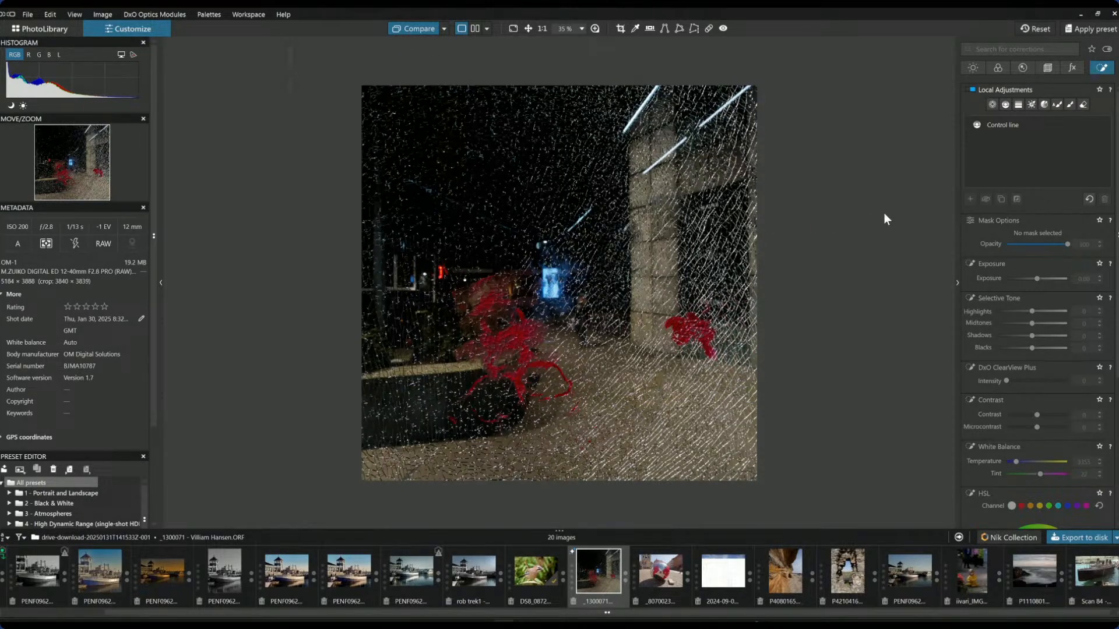
# Step: Add a hue mask sampled from the faint blue beam above the lit blue panel in the centre
pyautogui.click(974, 68)
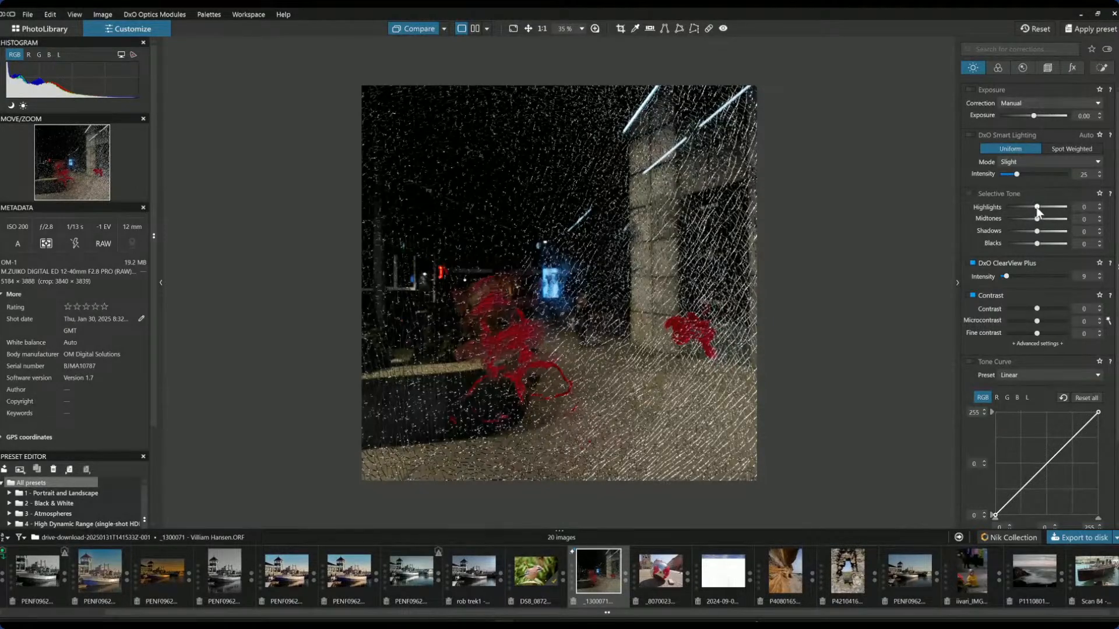
pyautogui.click(1101, 69)
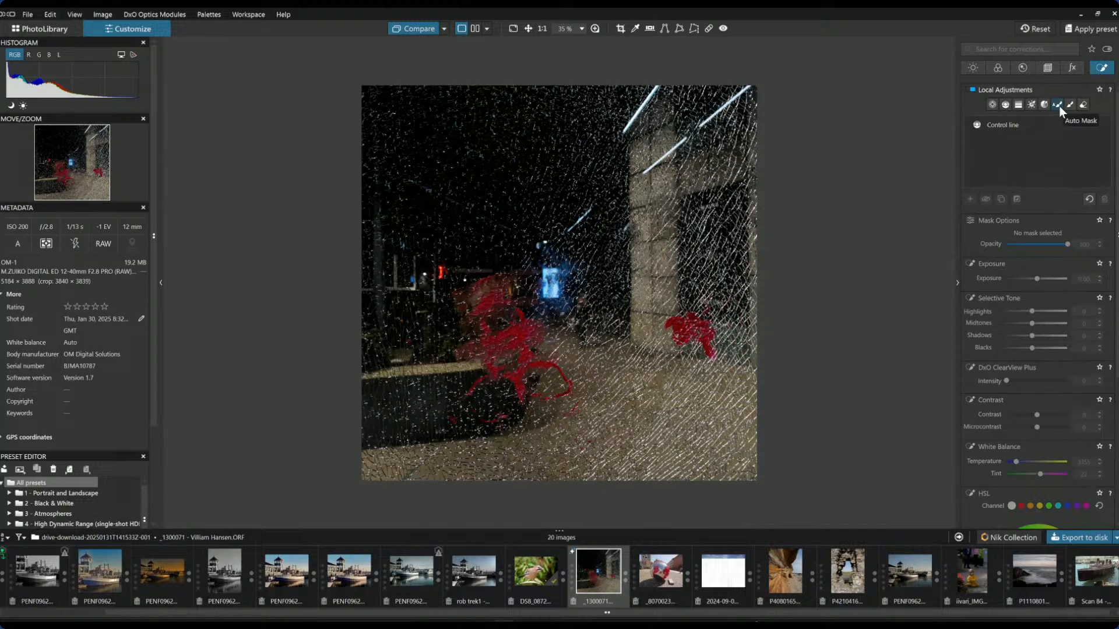
pyautogui.click(1045, 104)
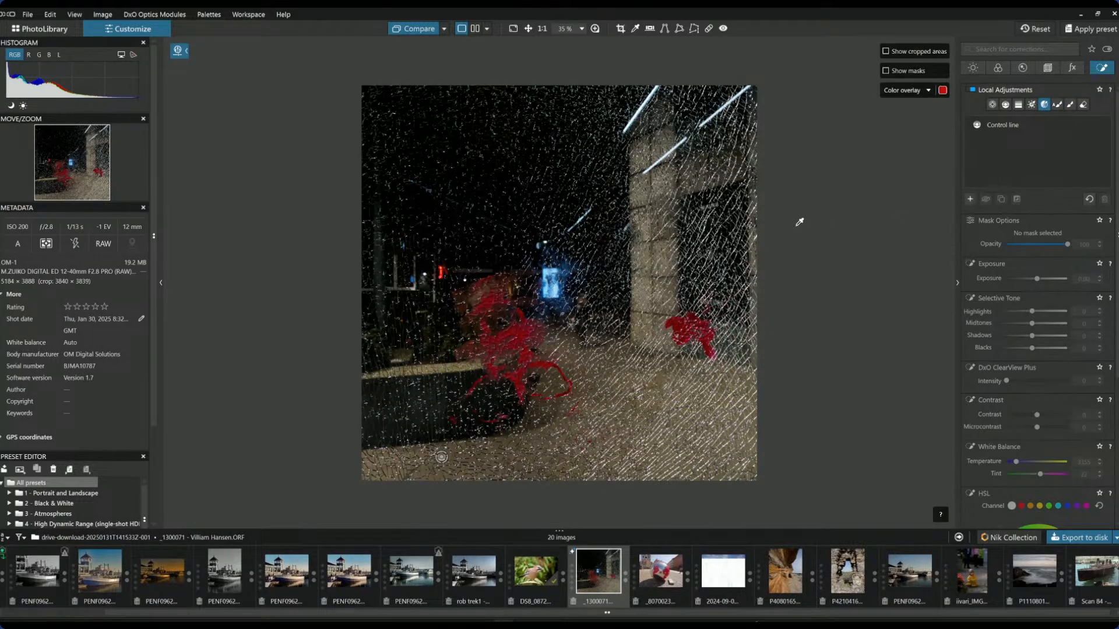
pyautogui.scroll(2, 685, 189)
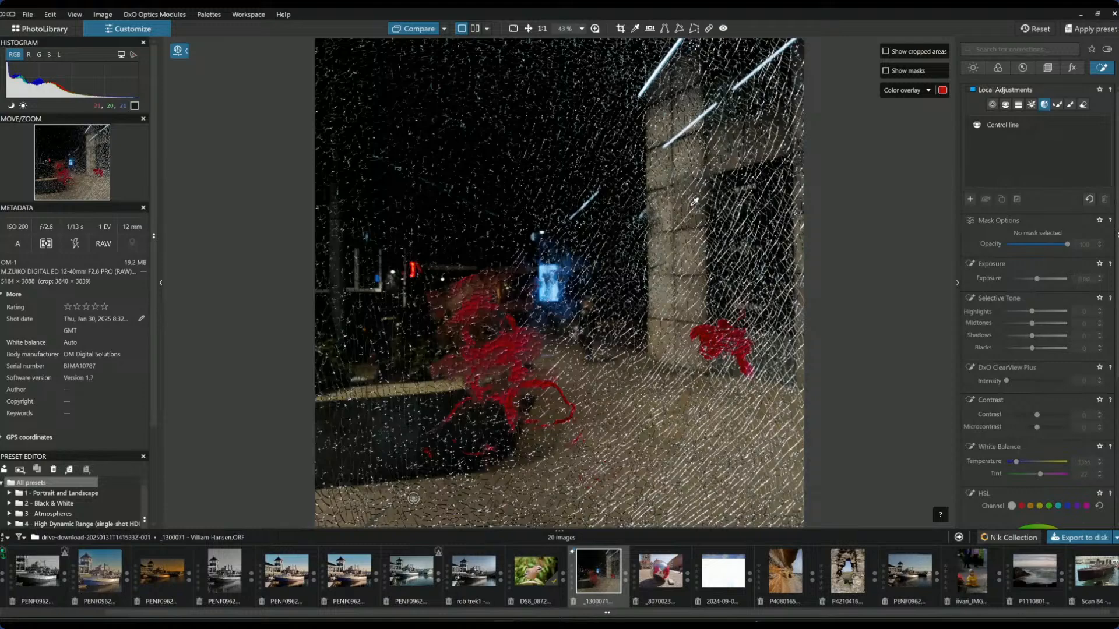
pyautogui.scroll(3, 695, 201)
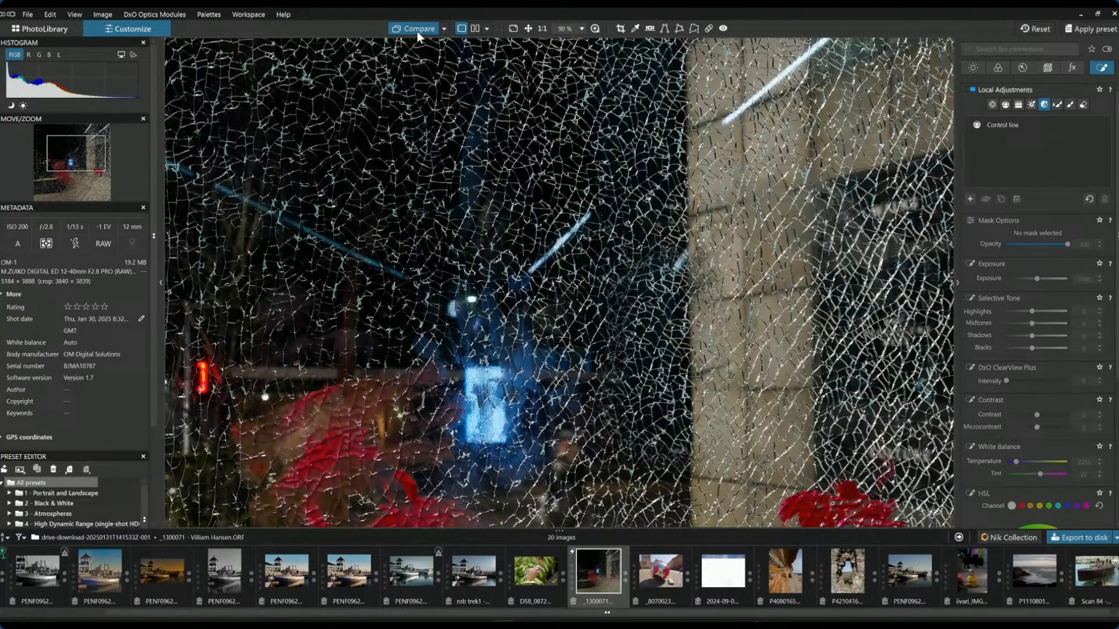
pyautogui.click(417, 31)
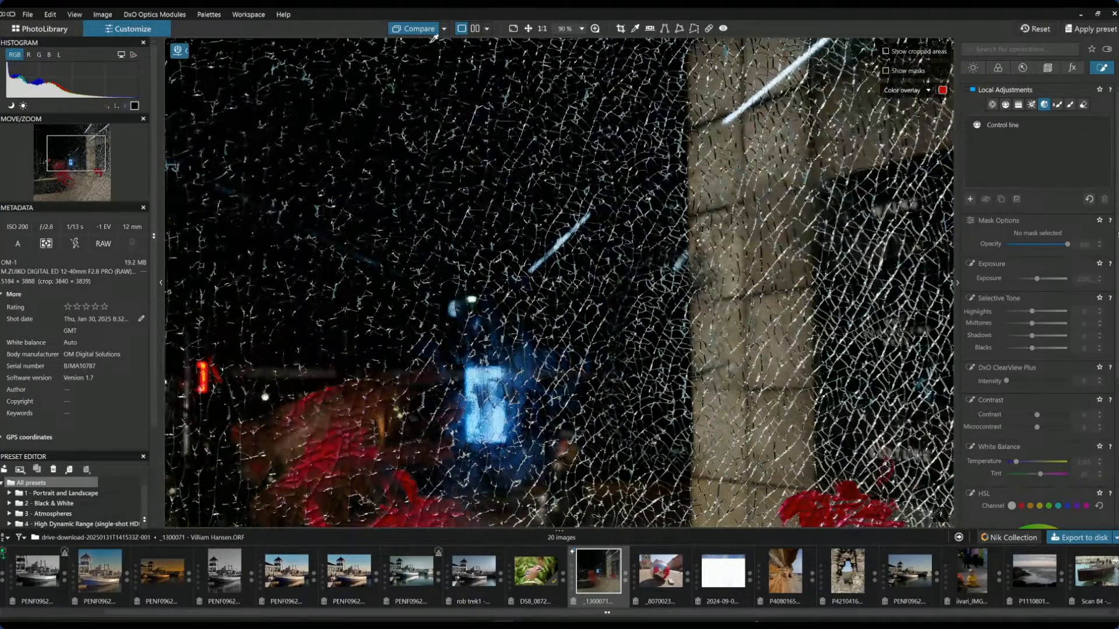
pyautogui.click(472, 182)
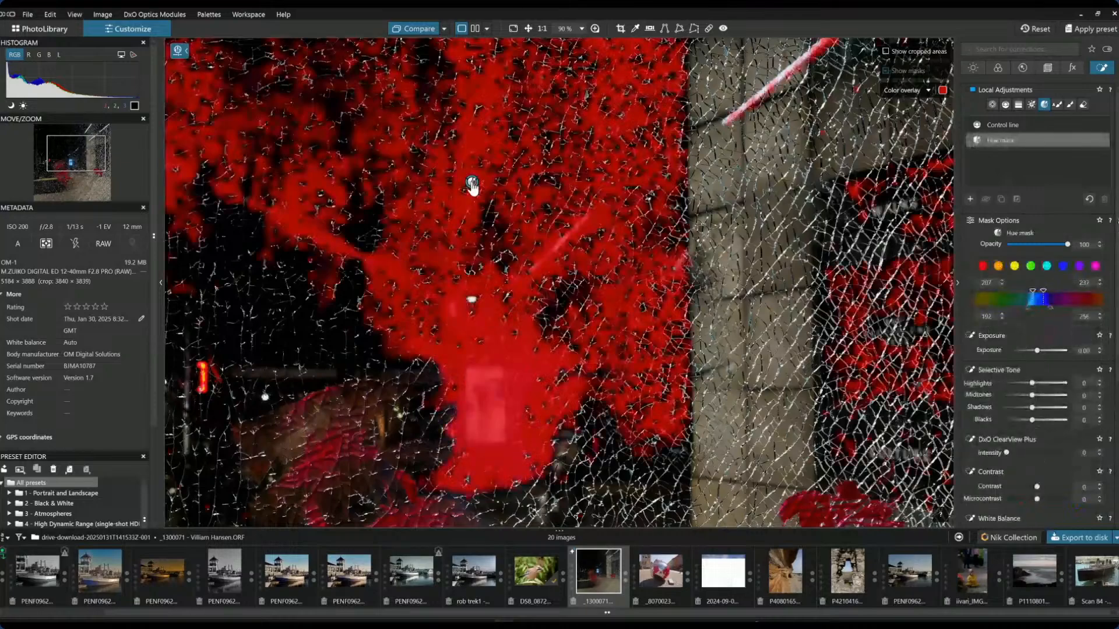
# Step: Widen the blue hue mask's outer range to 174 and 359, set its exposure to 1.83, and compare with the original
pyautogui.scroll(-1, 574, 215)
pyautogui.scroll(-2, 574, 216)
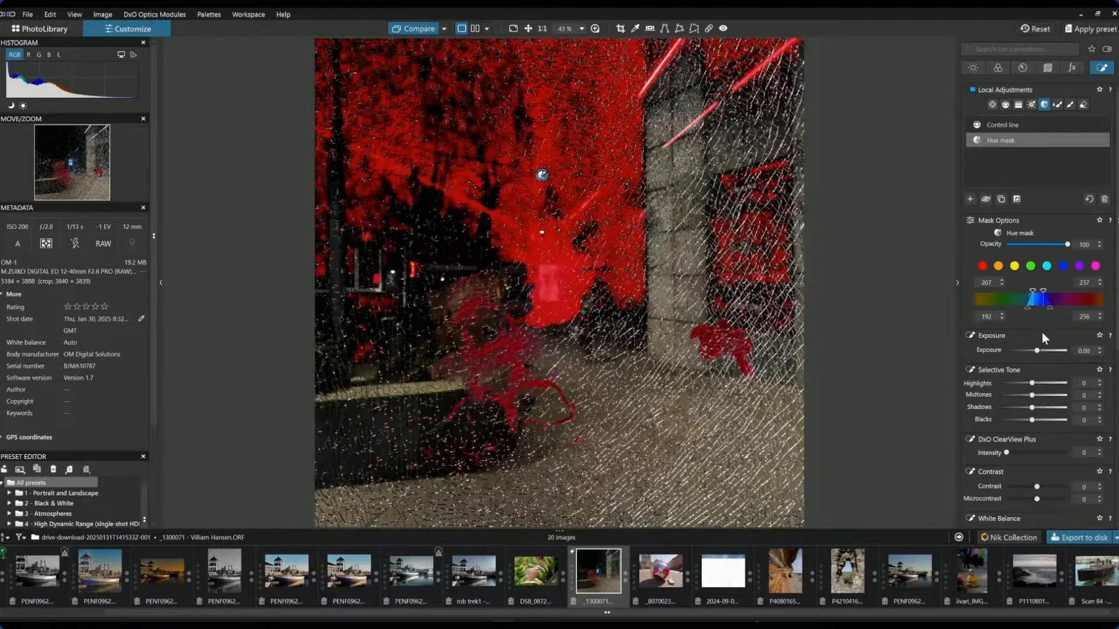
pyautogui.moveTo(1037, 352); pyautogui.dragTo(1050, 352)
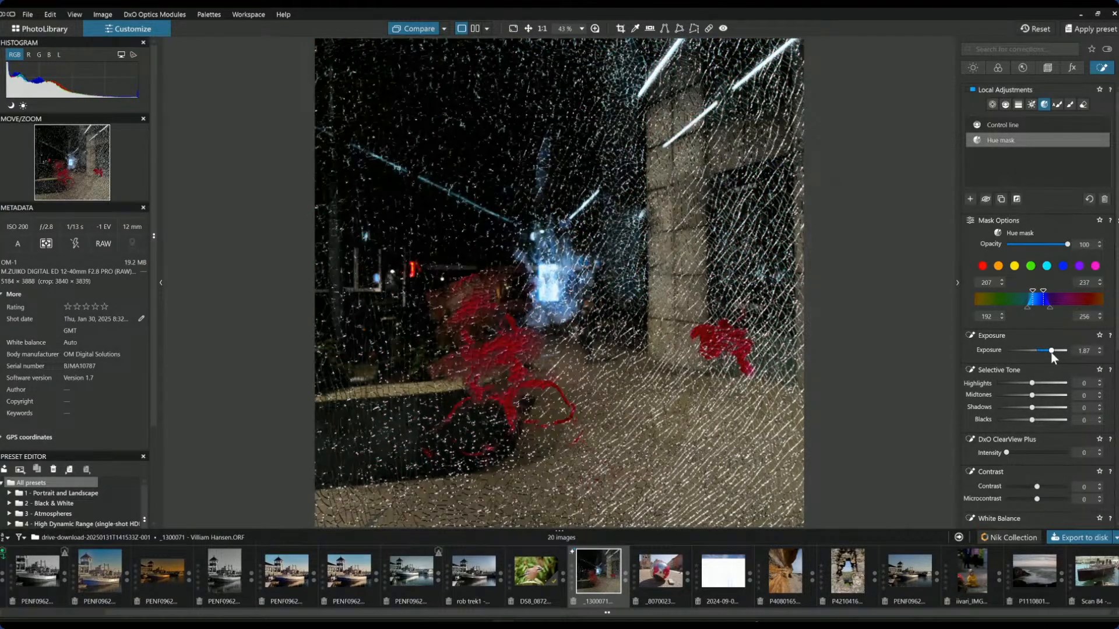
pyautogui.moveTo(1053, 351); pyautogui.dragTo(1054, 352)
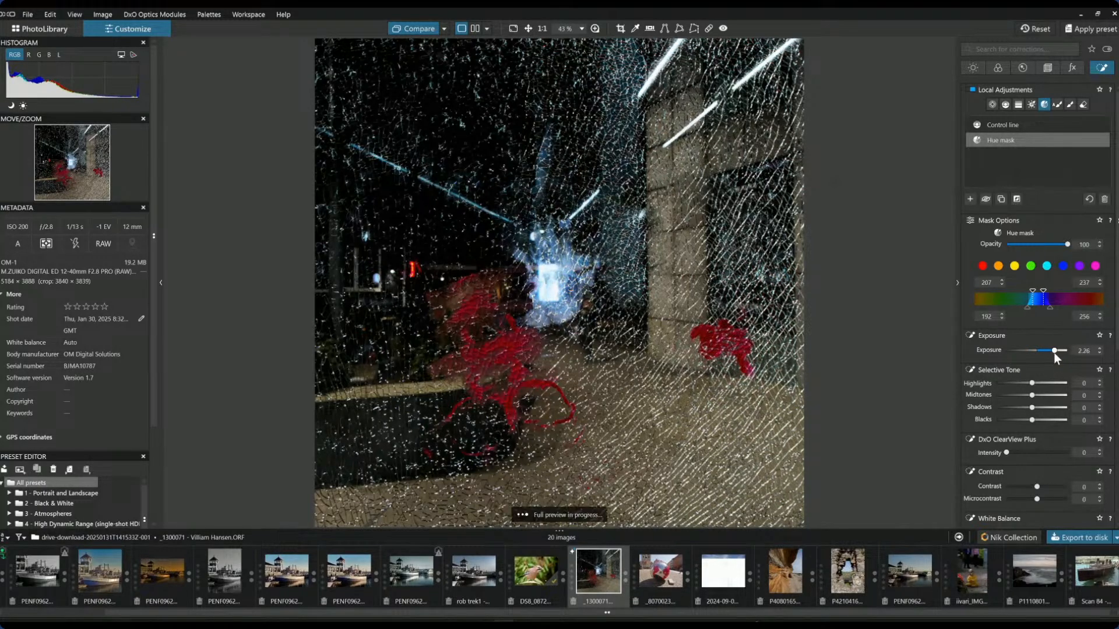
pyautogui.moveTo(1051, 307); pyautogui.dragTo(1016, 306)
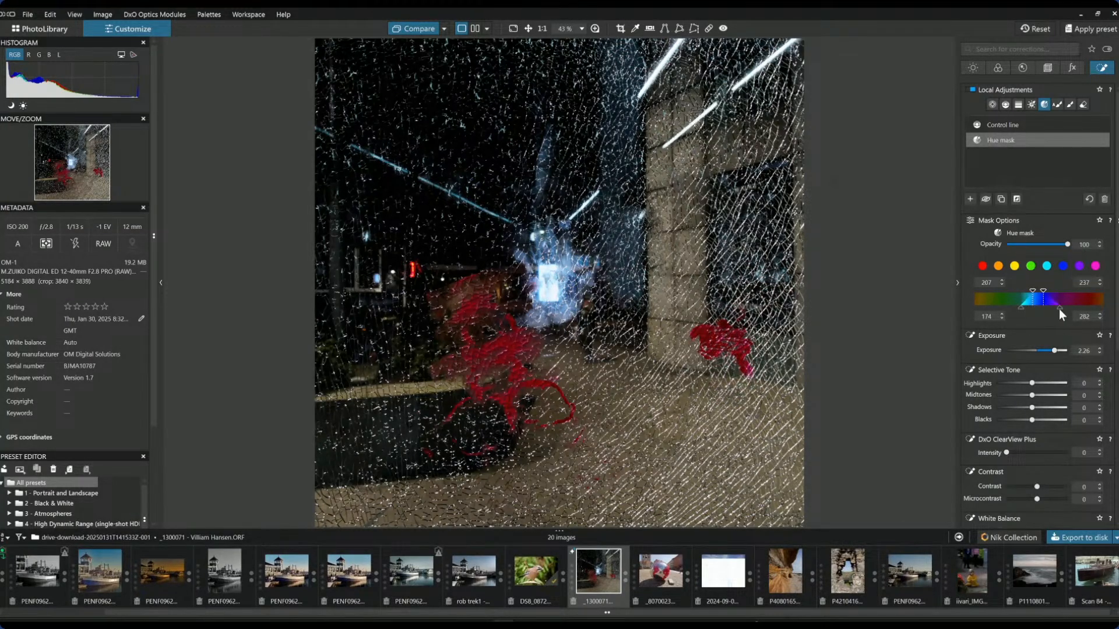
pyautogui.moveTo(1068, 308); pyautogui.dragTo(1087, 308)
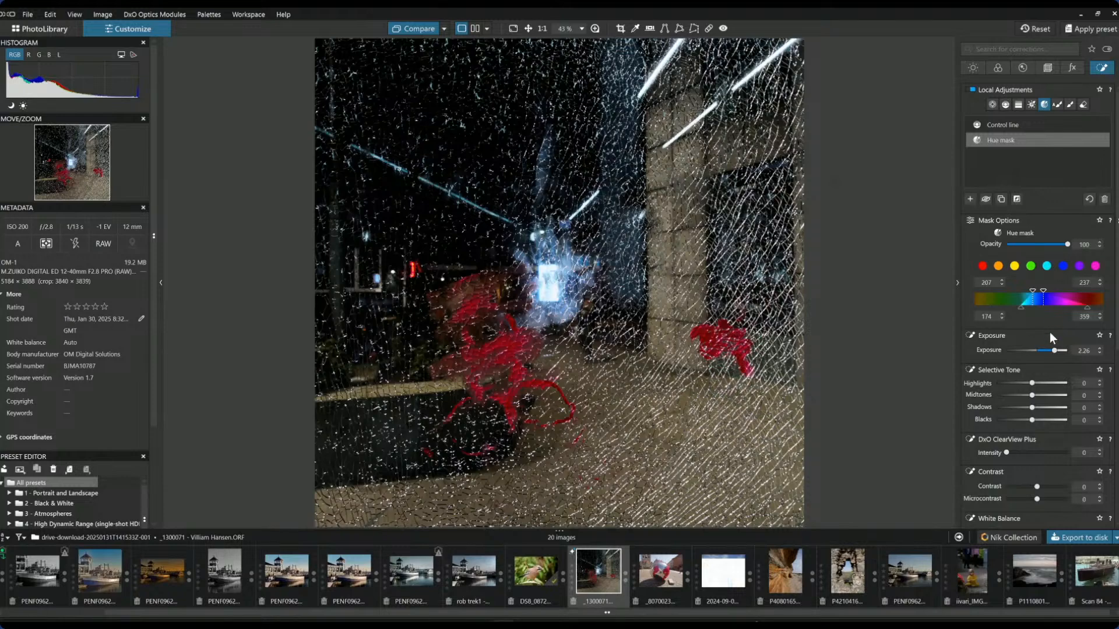
pyautogui.moveTo(1055, 352); pyautogui.dragTo(1051, 351)
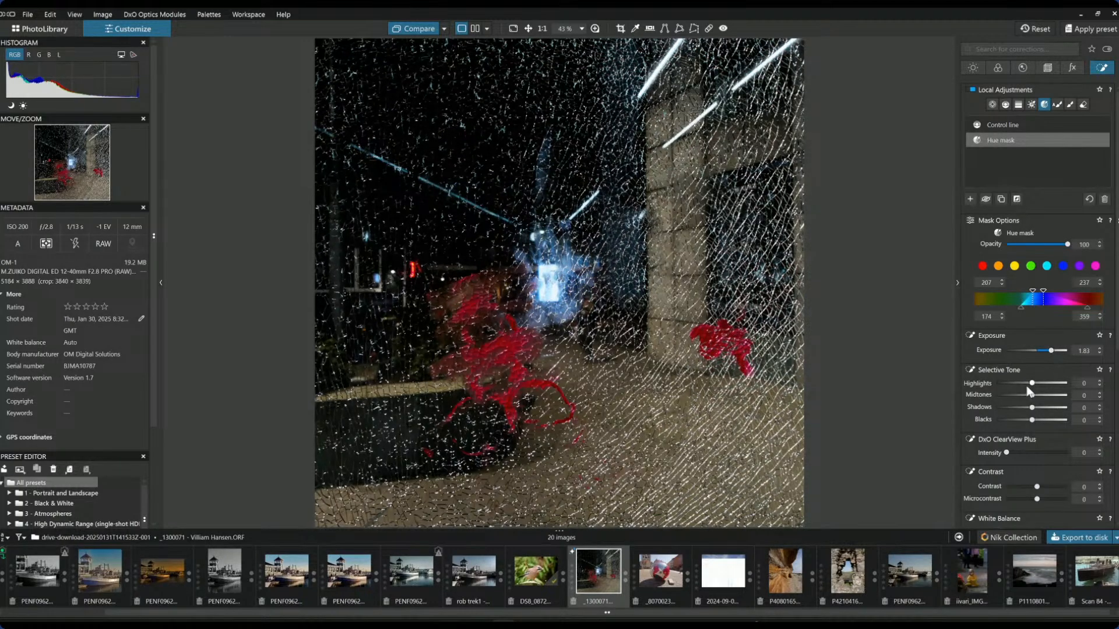
pyautogui.click(427, 32)
pyautogui.click(426, 32)
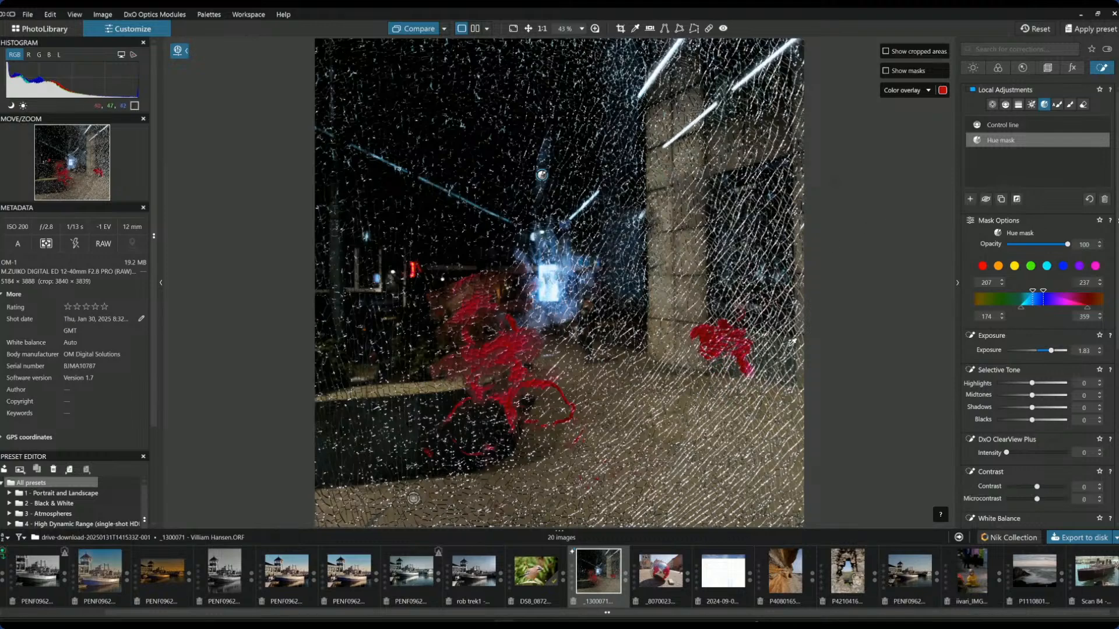
# Step: Add a separate hue mask sampled from the beige pavement in the photo's lower-left corner
pyautogui.click(375, 518)
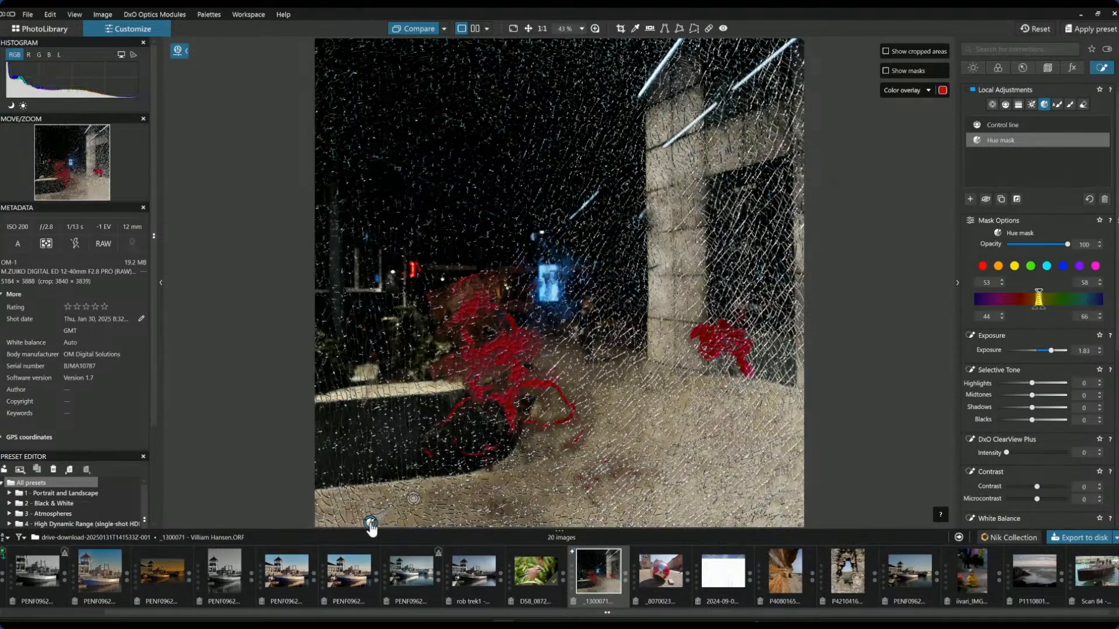
pyautogui.hotkey('ctrl', 'z')
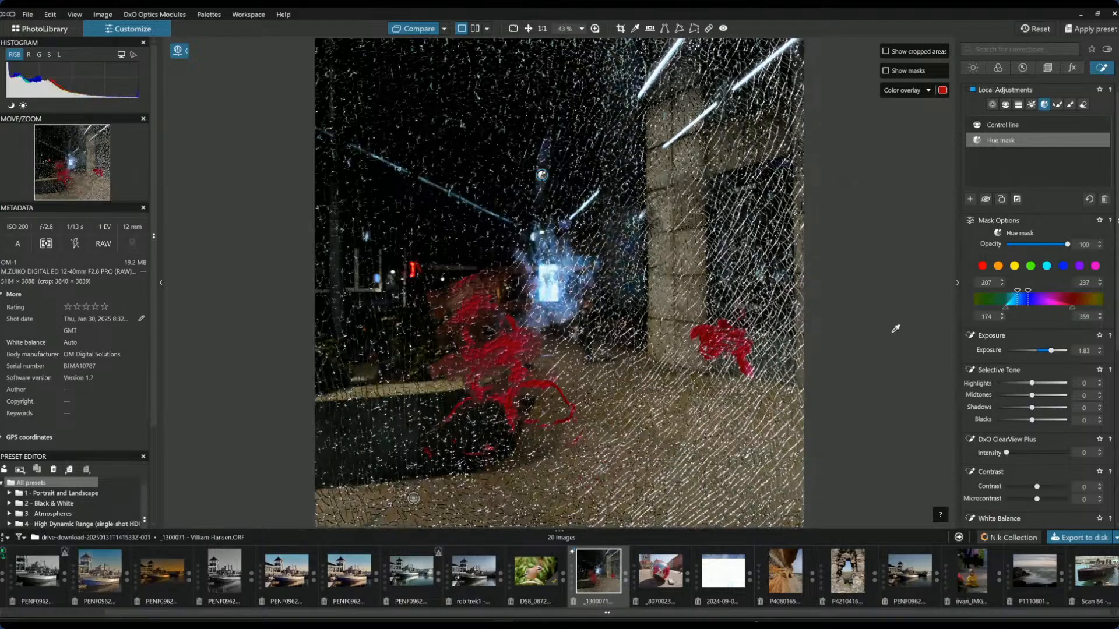
pyautogui.click(971, 199)
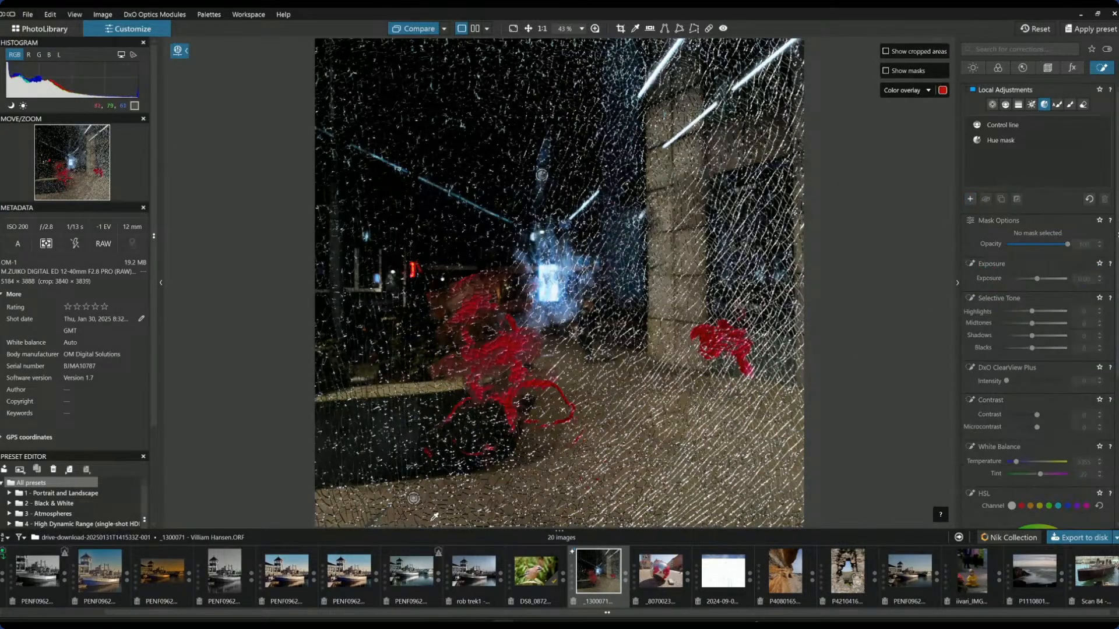
pyautogui.click(373, 520)
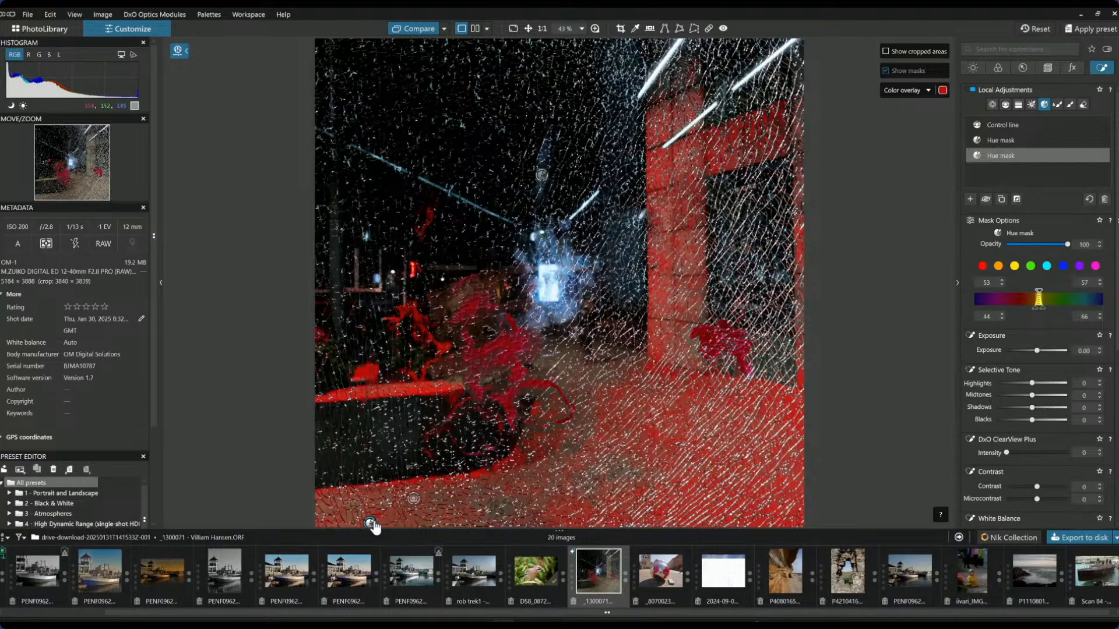
# Step: Set the pavement hue mask's exposure to 0.79
pyautogui.scroll(1, 381, 526)
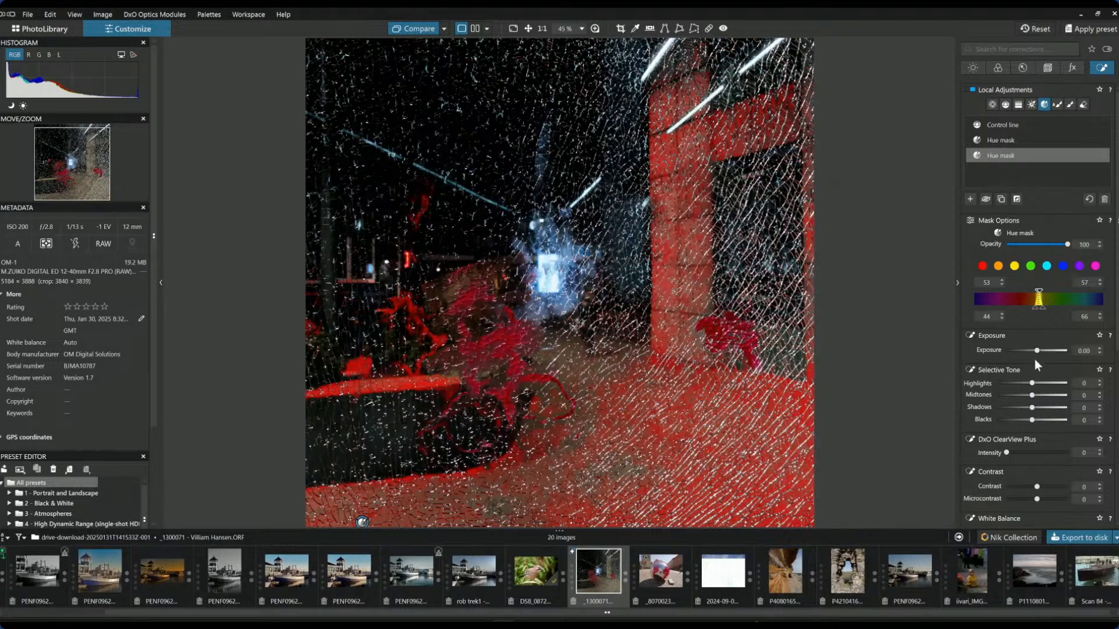
pyautogui.moveTo(1038, 352); pyautogui.dragTo(1046, 352)
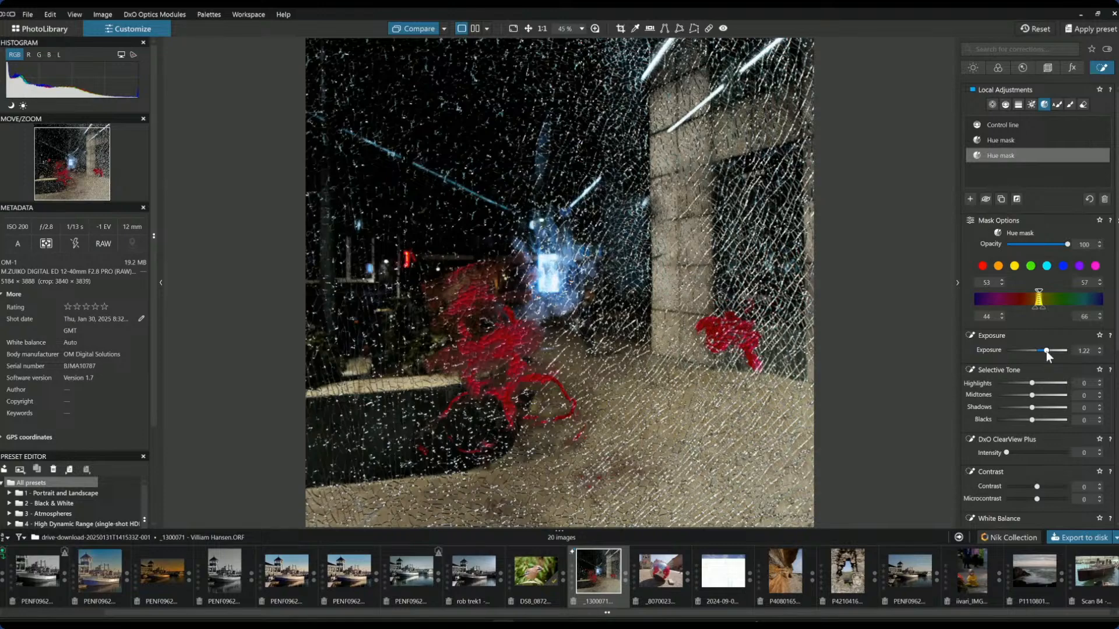
pyautogui.moveTo(1047, 351); pyautogui.dragTo(1045, 351)
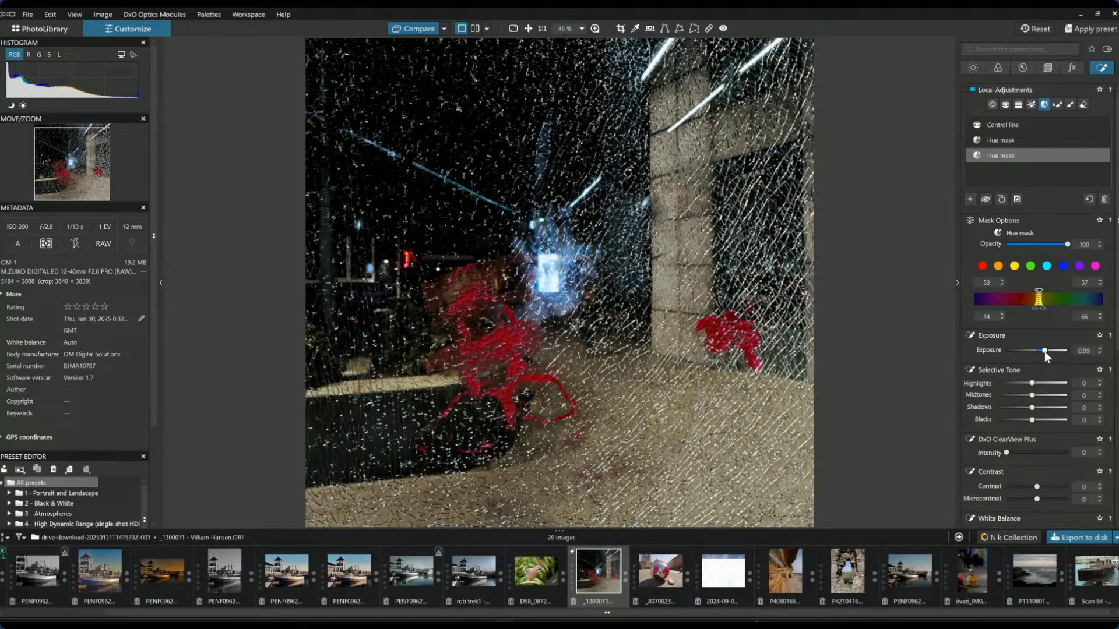
pyautogui.moveTo(1044, 352); pyautogui.dragTo(1043, 352)
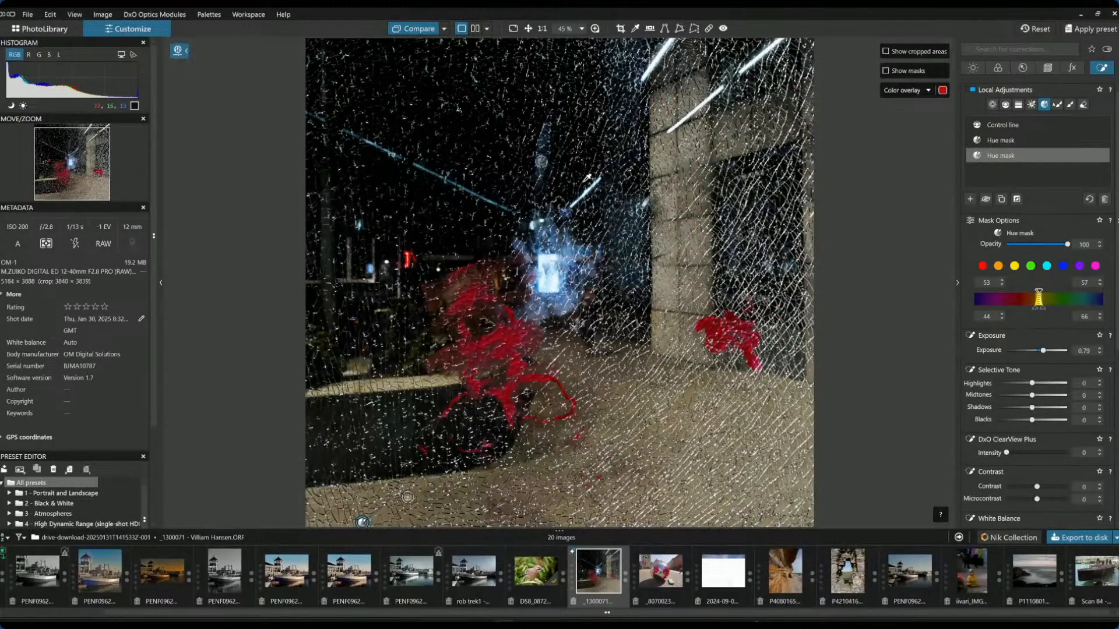
# Step: Add a third hue mask sampled from the blue beam above the central blue light
pyautogui.click(970, 199)
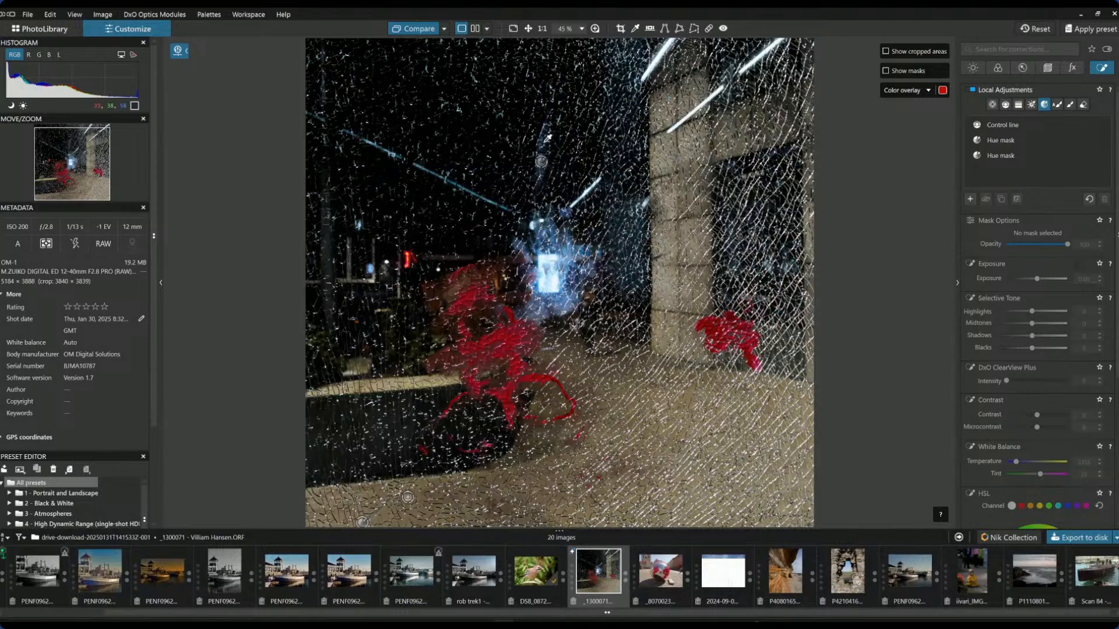
pyautogui.click(542, 142)
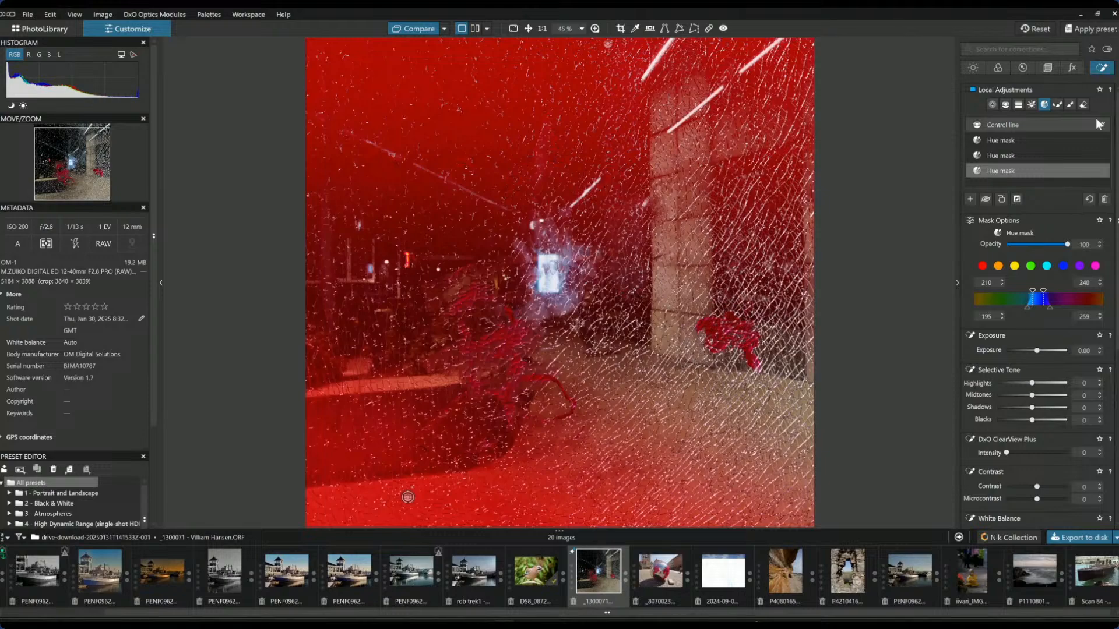
# Step: Erase parts of the third hue mask around the central blue light and the dark area near the photo's left edge
pyautogui.click(1083, 105)
pyautogui.moveTo(558, 281)
pyautogui.mouseDown()
pyautogui.moveTo(533, 248)
pyautogui.moveTo(456, 234)
pyautogui.moveTo(608, 290)
pyautogui.moveTo(526, 297)
pyautogui.mouseUp()
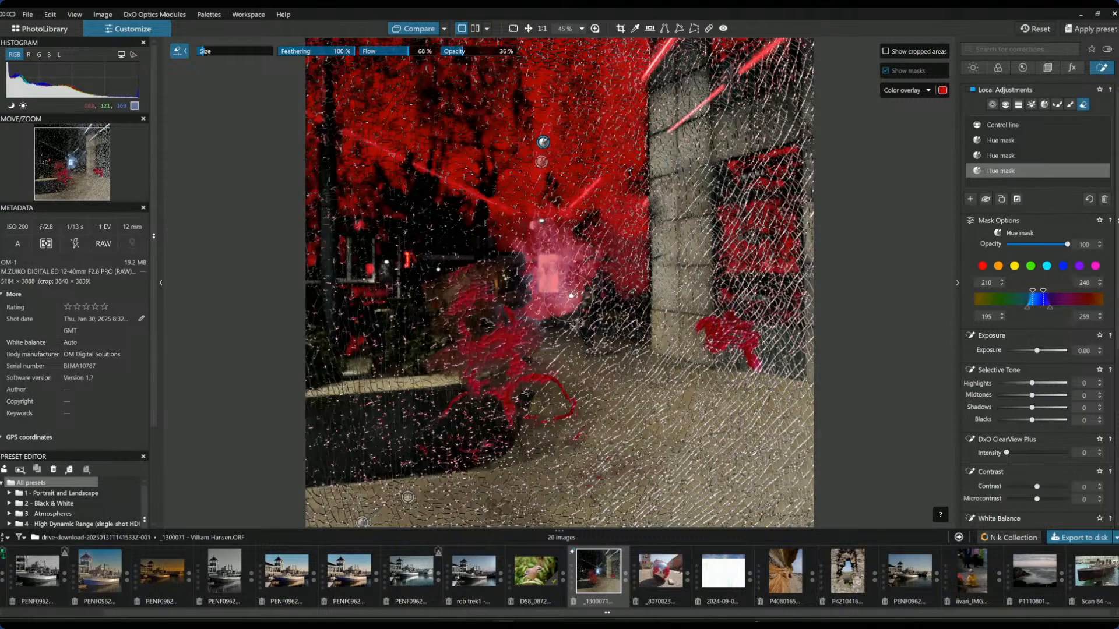
pyautogui.moveTo(349, 214); pyautogui.dragTo(342, 254)
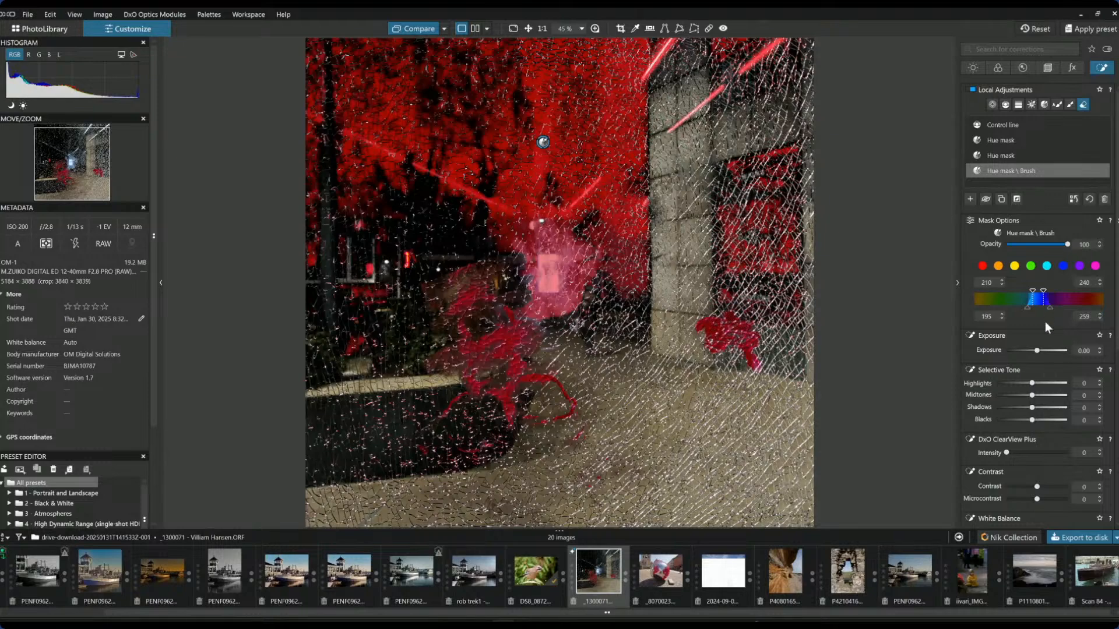
# Step: Set the third hue mask's exposure to 1.87 and deselect the mask
pyautogui.moveTo(1040, 350); pyautogui.dragTo(1047, 353)
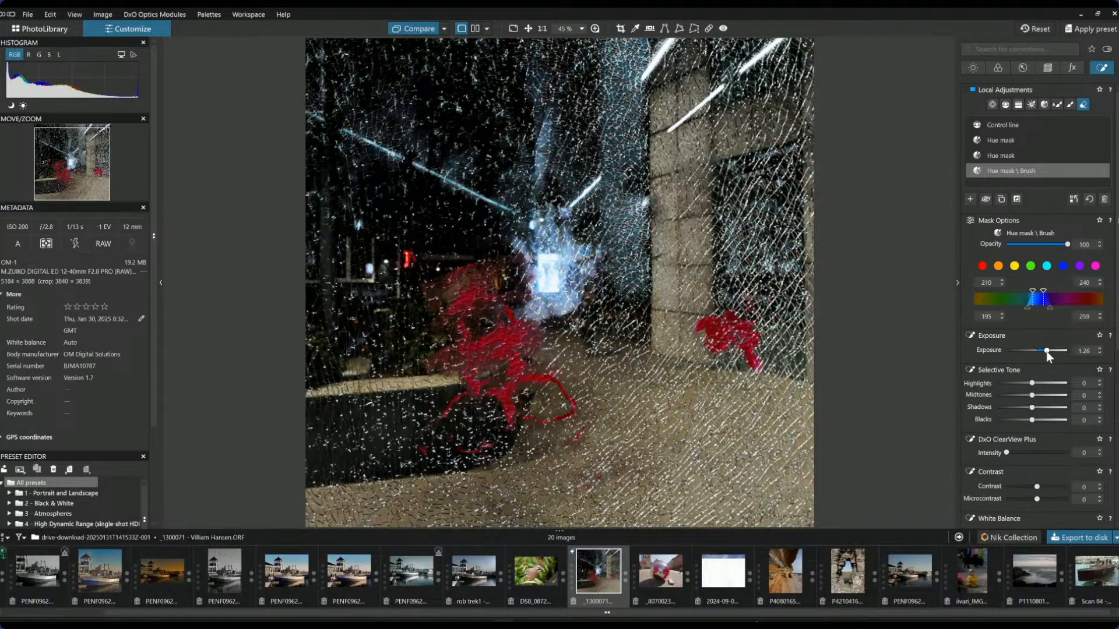
pyautogui.moveTo(1047, 352); pyautogui.dragTo(1051, 352)
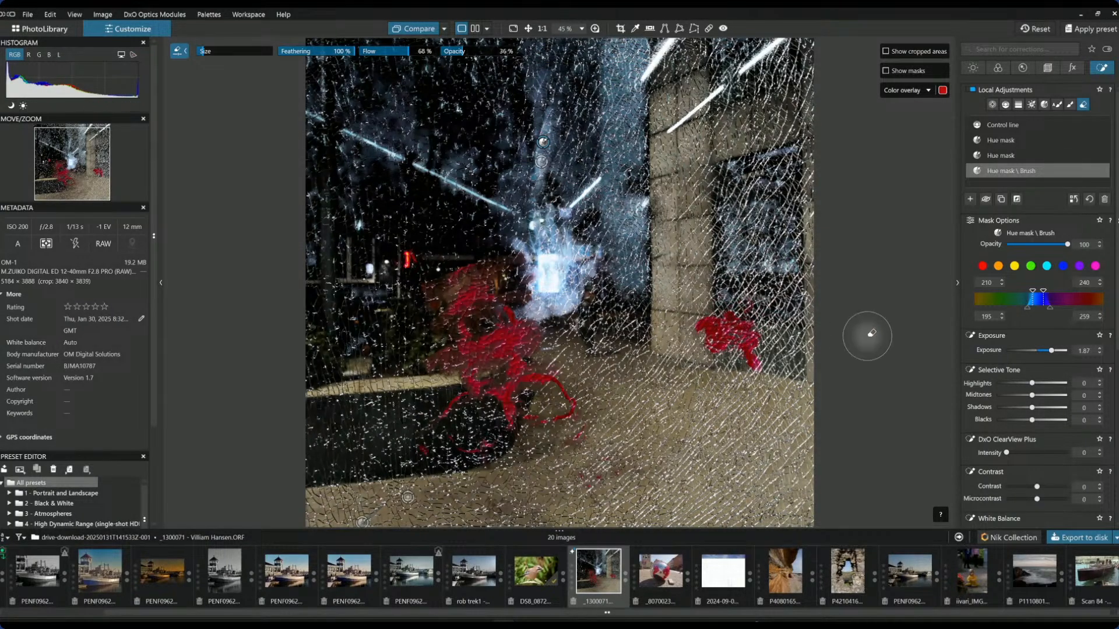
pyautogui.click(925, 360)
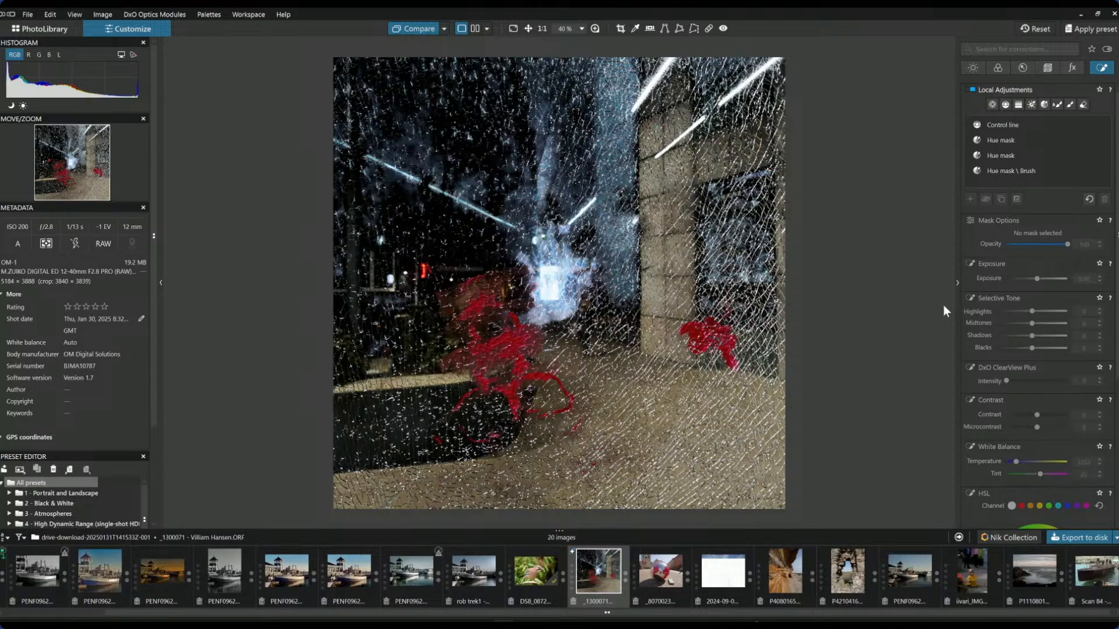
# Step: Compare the edited street photo side by side with its uncropped original, then return to the single-image view
pyautogui.press('Tab')
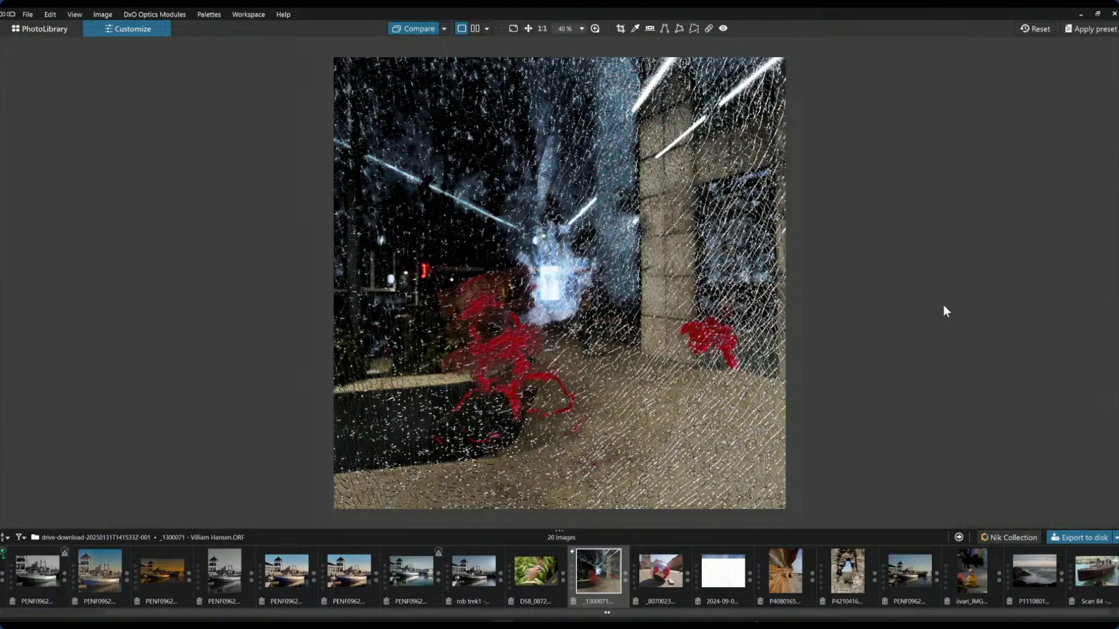
pyautogui.click(475, 28)
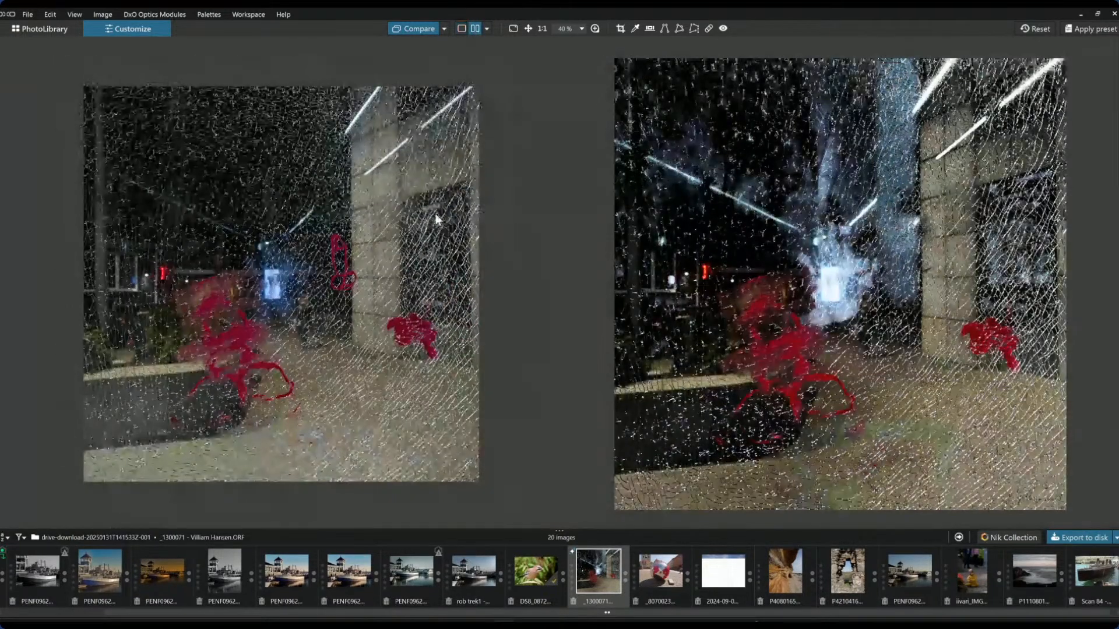
pyautogui.click(443, 28)
pyautogui.click(463, 59)
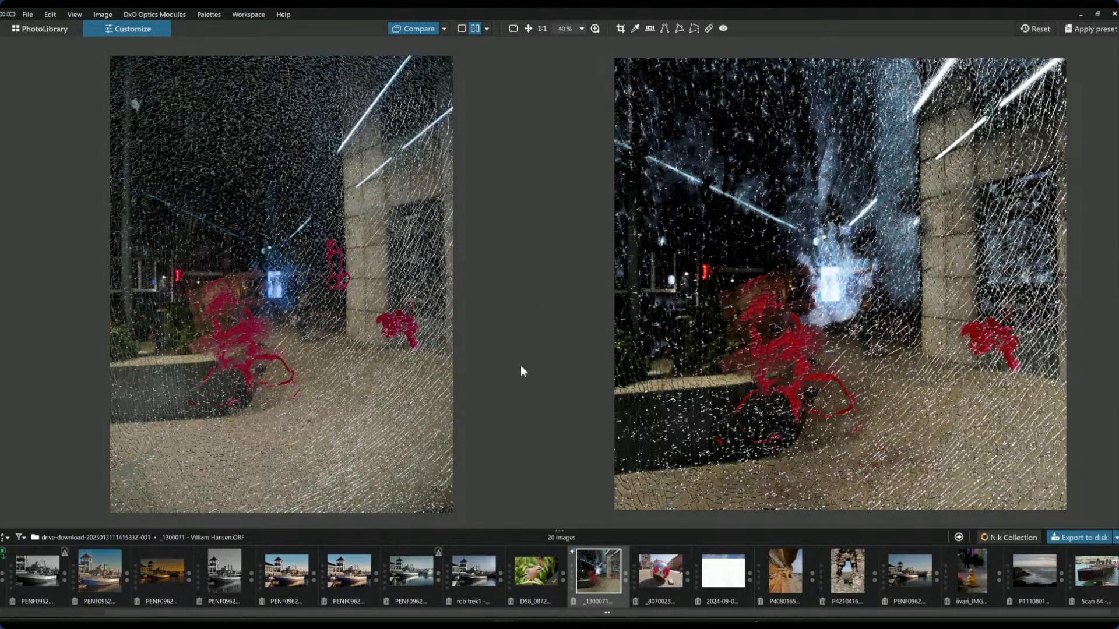
pyautogui.click(462, 28)
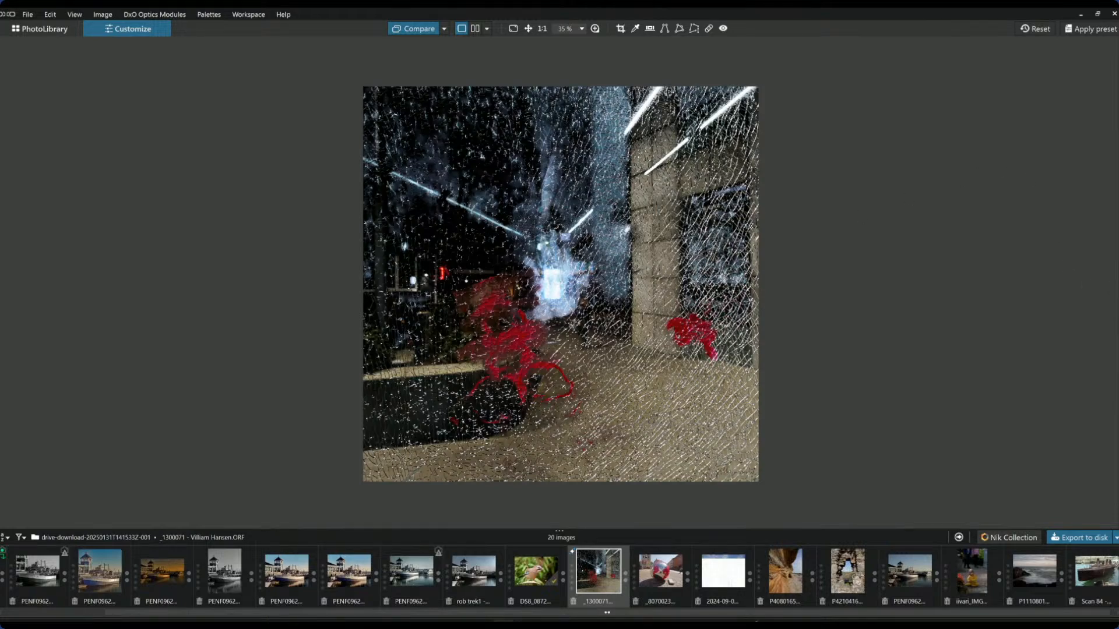
# Step: Tighten the street photo's 1 × 1 crop to 3518 × 3518 px, shift it slightly toward the left edge, and apply it
pyautogui.click(1115, 283)
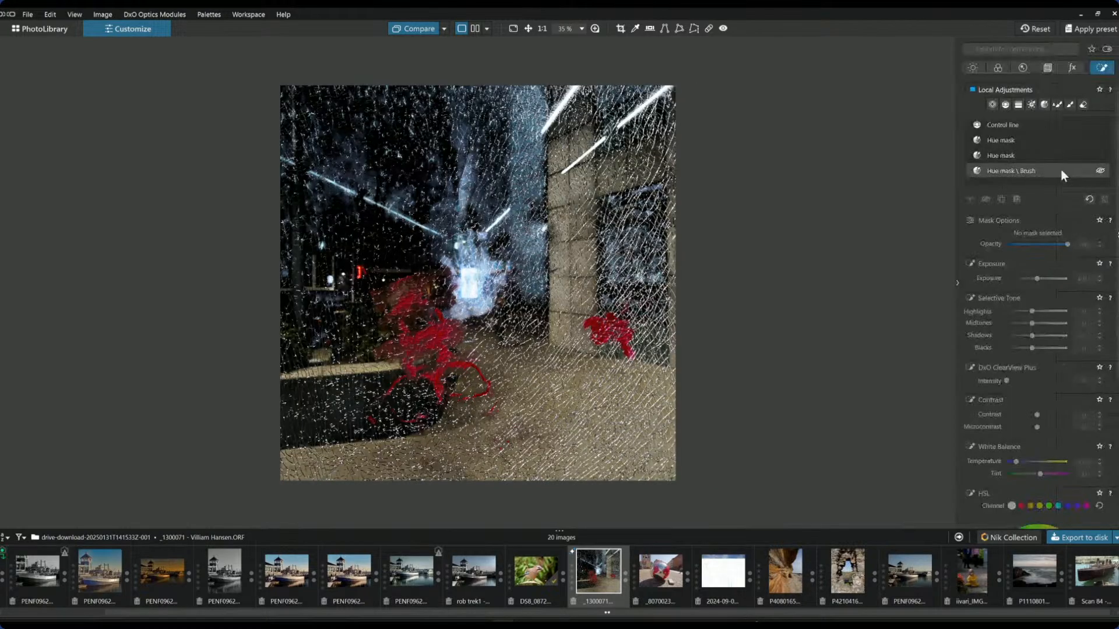
pyautogui.click(1047, 68)
pyautogui.click(1008, 228)
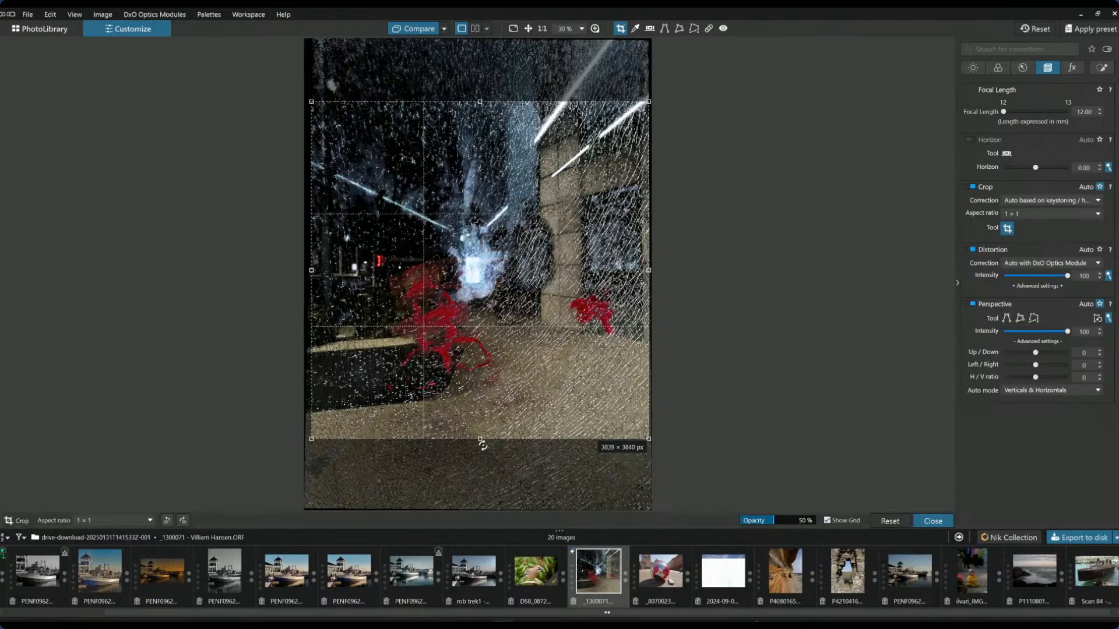
pyautogui.moveTo(481, 441); pyautogui.dragTo(480, 412)
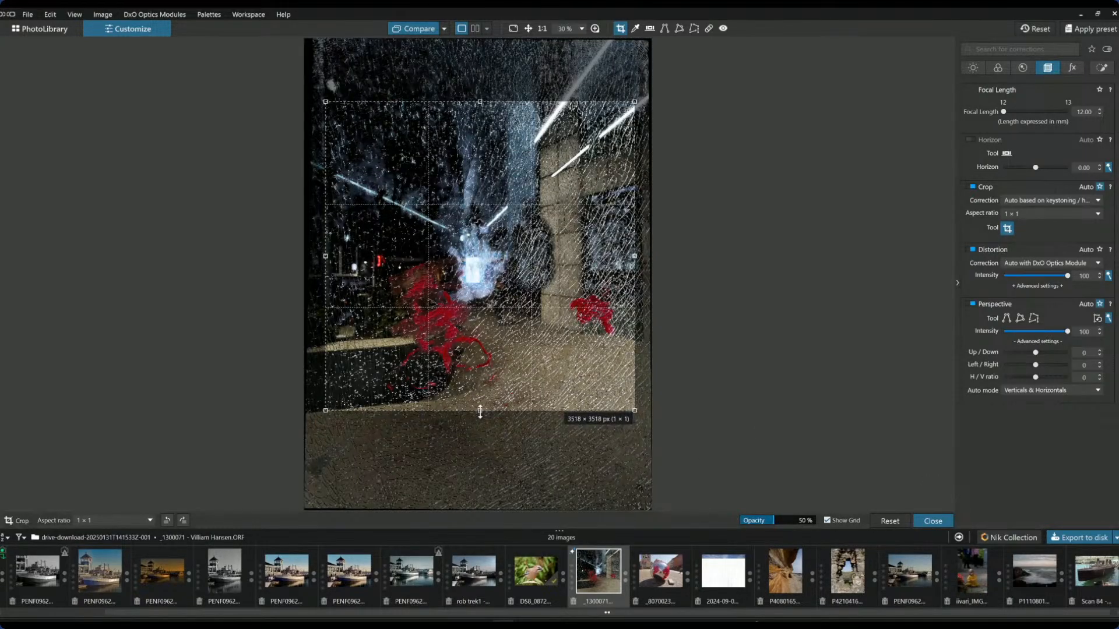
pyautogui.moveTo(492, 353); pyautogui.dragTo(485, 356)
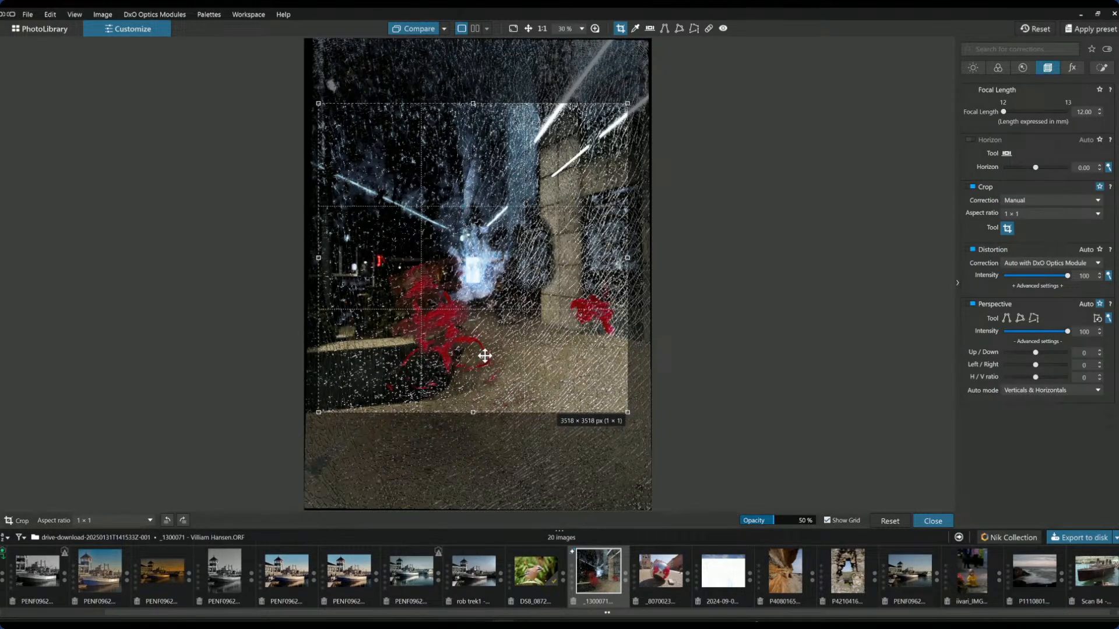
pyautogui.press('Return')
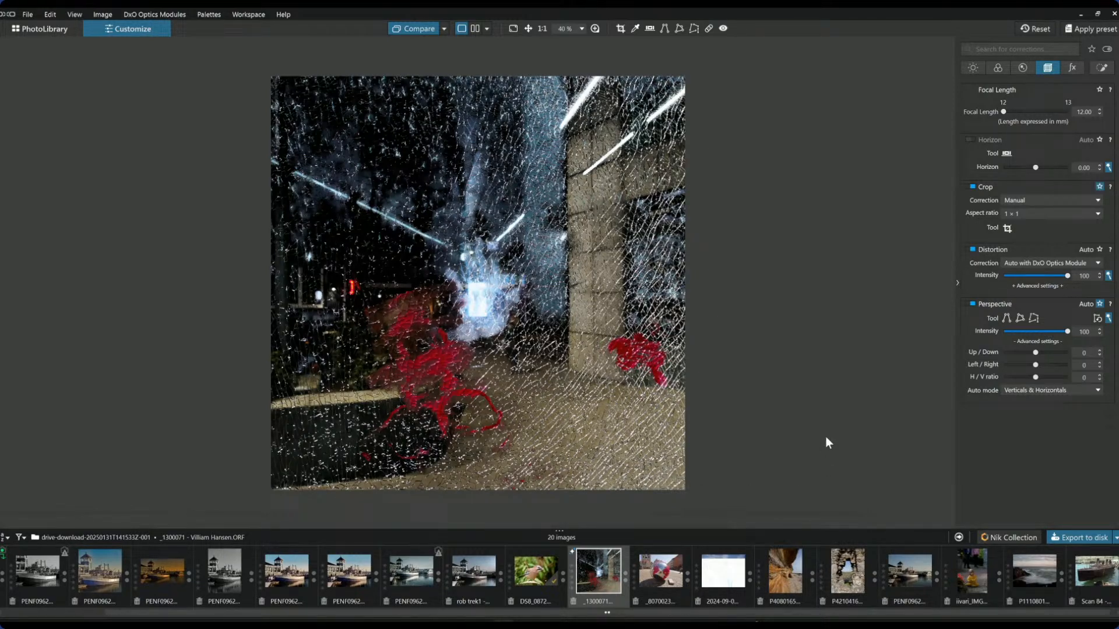
# Step: Open the globe sculpture photo _8070023 and examine the cyclists reflected in the globe up close
pyautogui.click(672, 579)
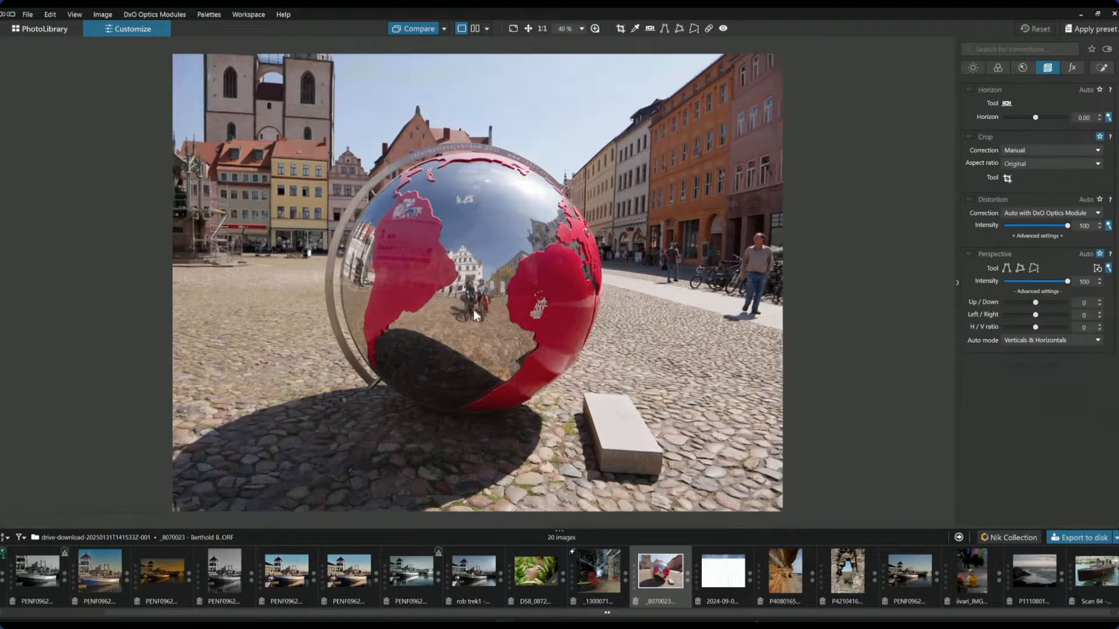
pyautogui.scroll(5, 475, 315)
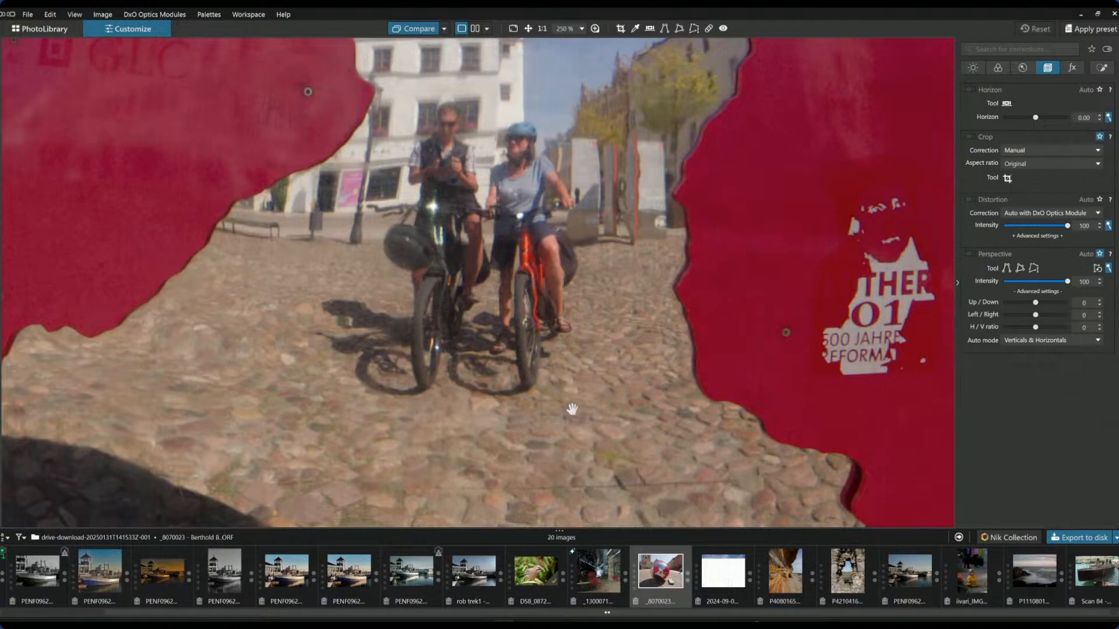
pyautogui.scroll(-5, 571, 409)
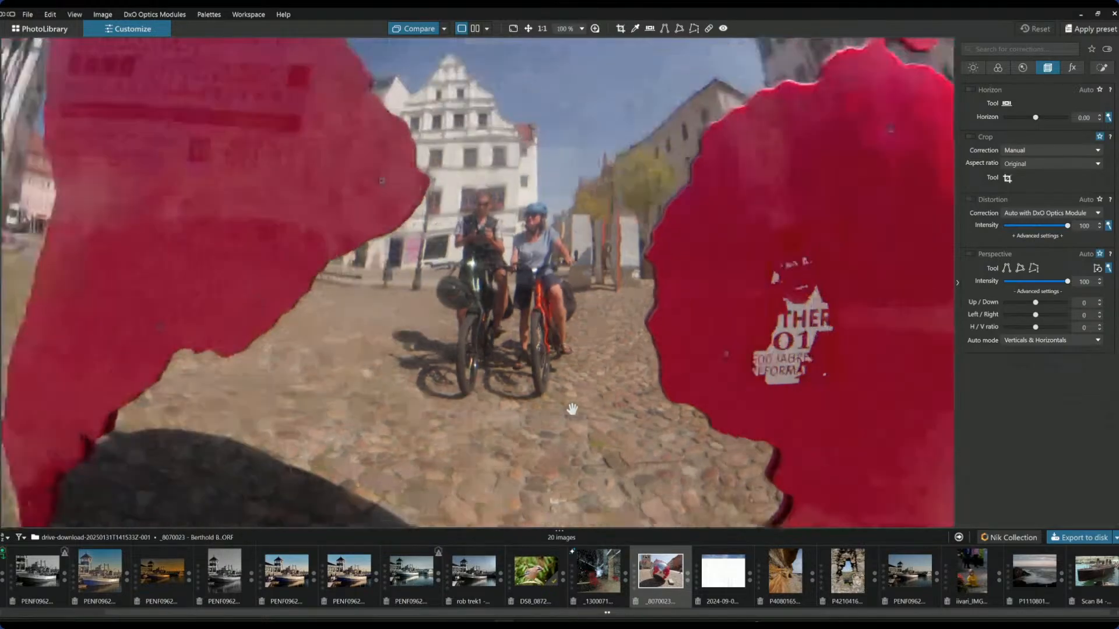
pyautogui.scroll(-3, 572, 409)
pyautogui.scroll(-1, 572, 409)
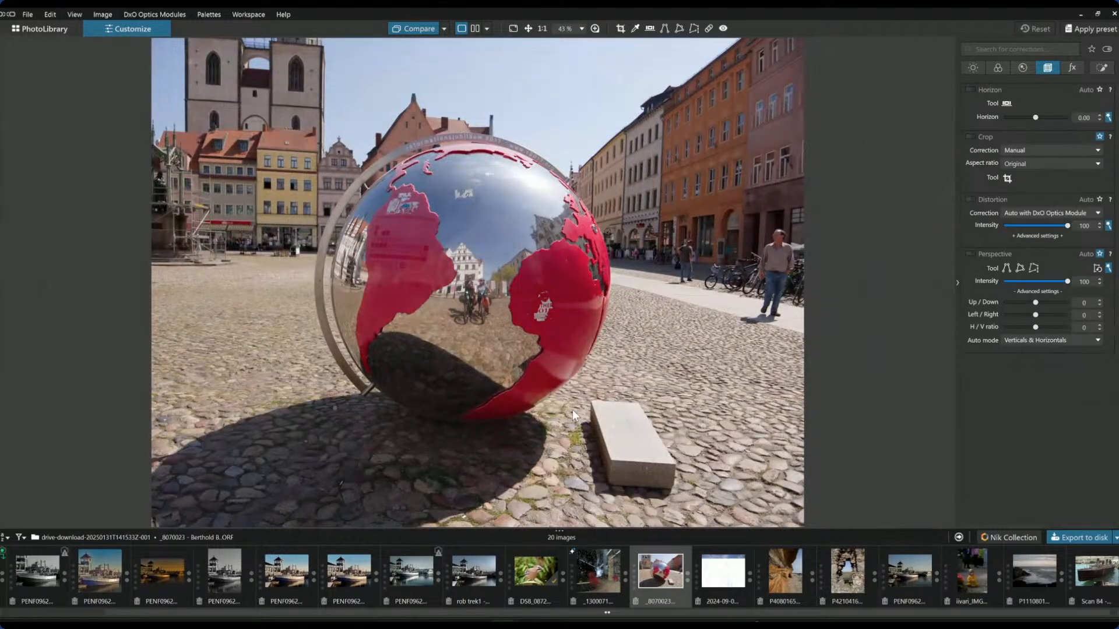
pyautogui.scroll(-1, 573, 413)
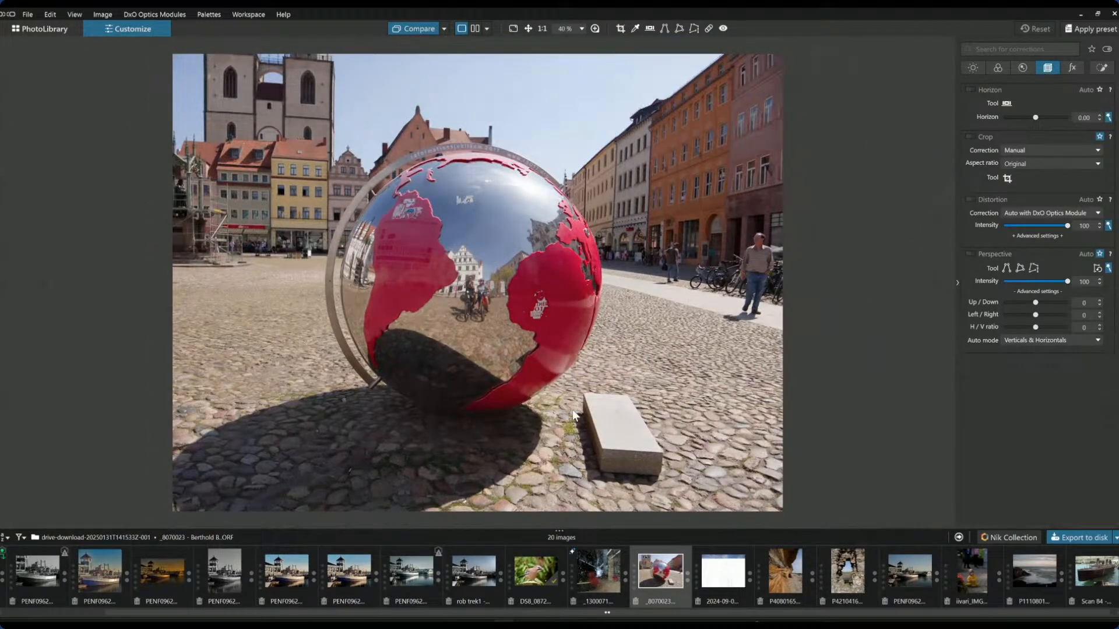
pyautogui.scroll(-1, 573, 415)
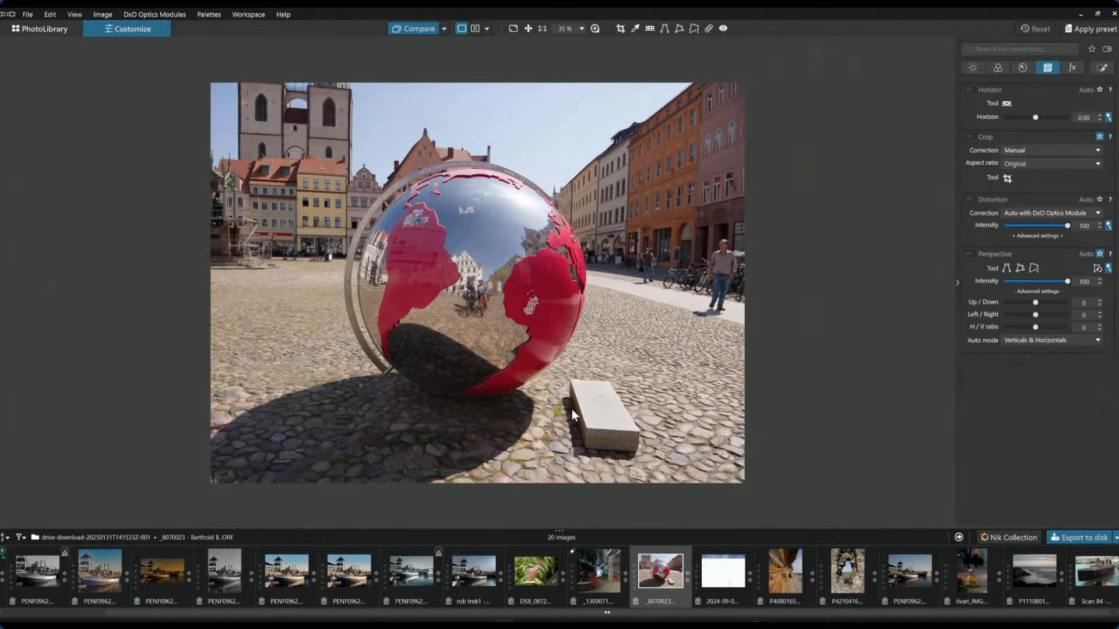
# Step: Apply the general-purpose 0000 default preset to the globe photo and enable Perspective correction
pyautogui.press('F9')
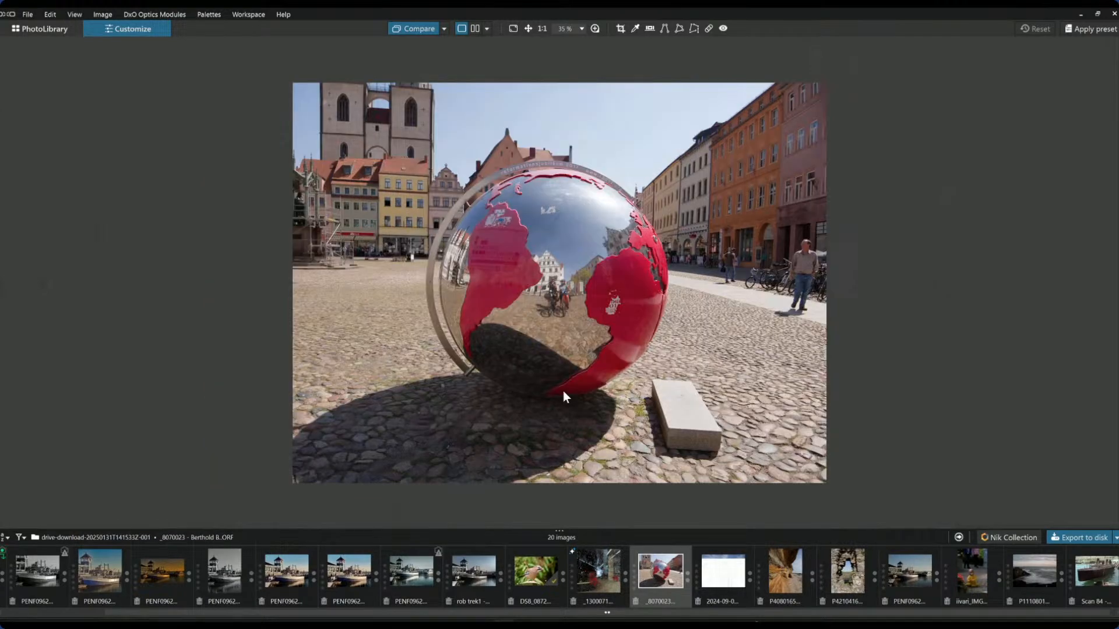
pyautogui.press('F9')
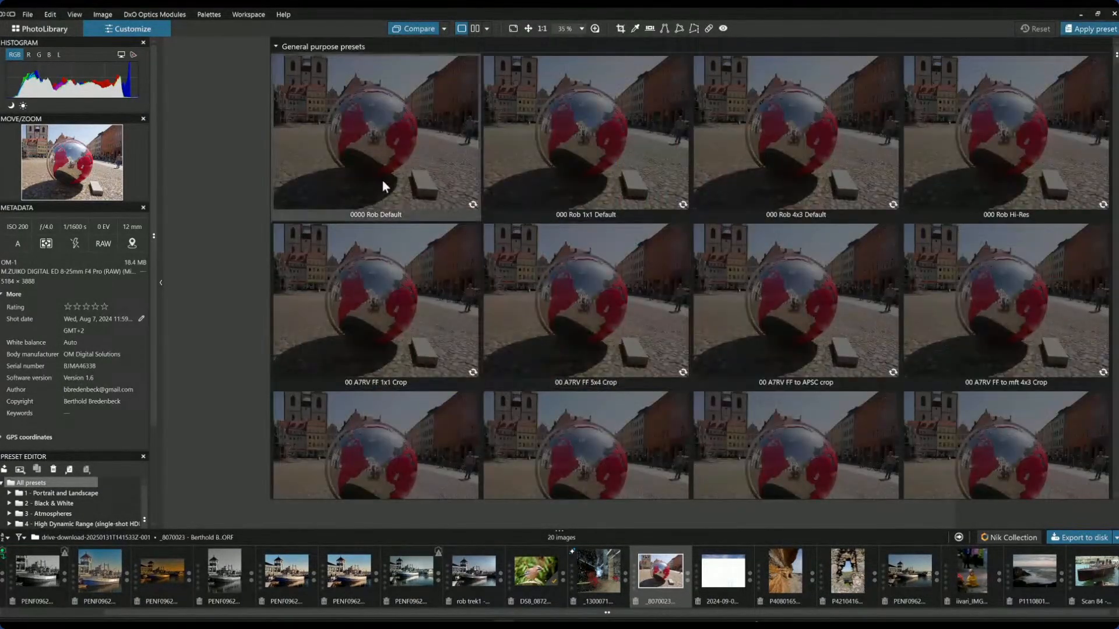
pyautogui.click(382, 180)
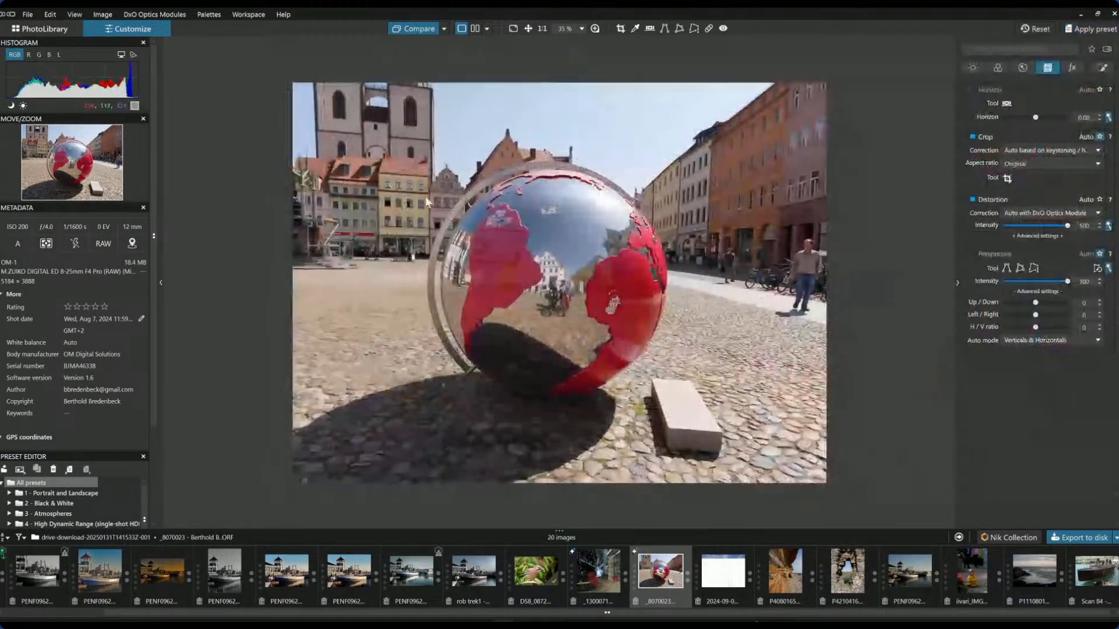
pyautogui.click(971, 252)
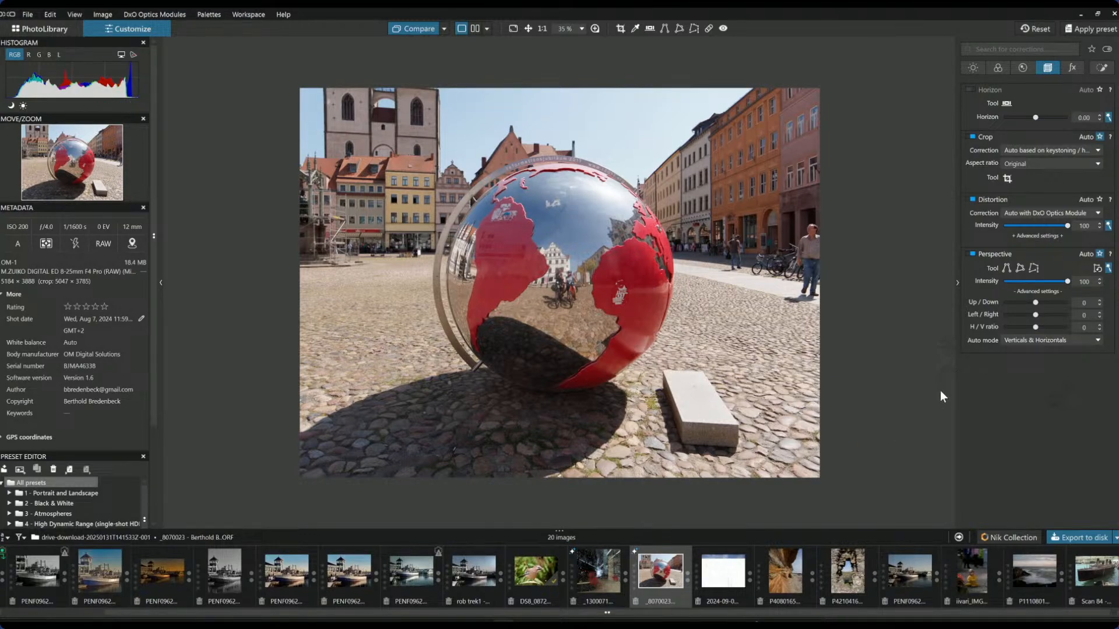
# Step: Tighten the globe photo's crop to 4560 × 3420 px at the original aspect ratio, excluding the standing man
pyautogui.click(1007, 178)
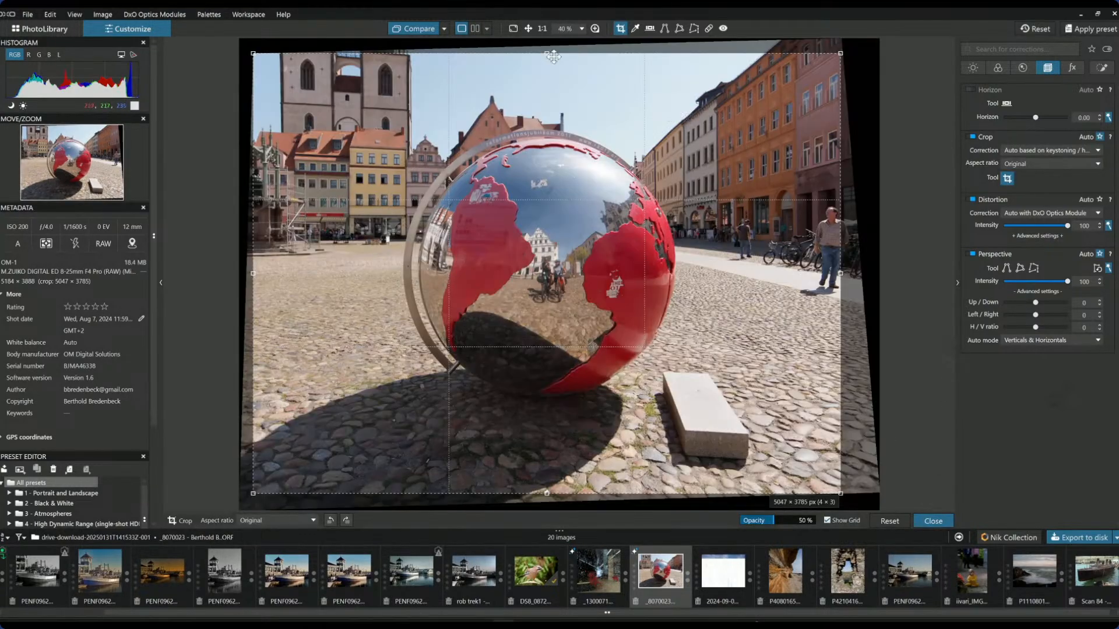
pyautogui.moveTo(553, 56); pyautogui.dragTo(551, 62)
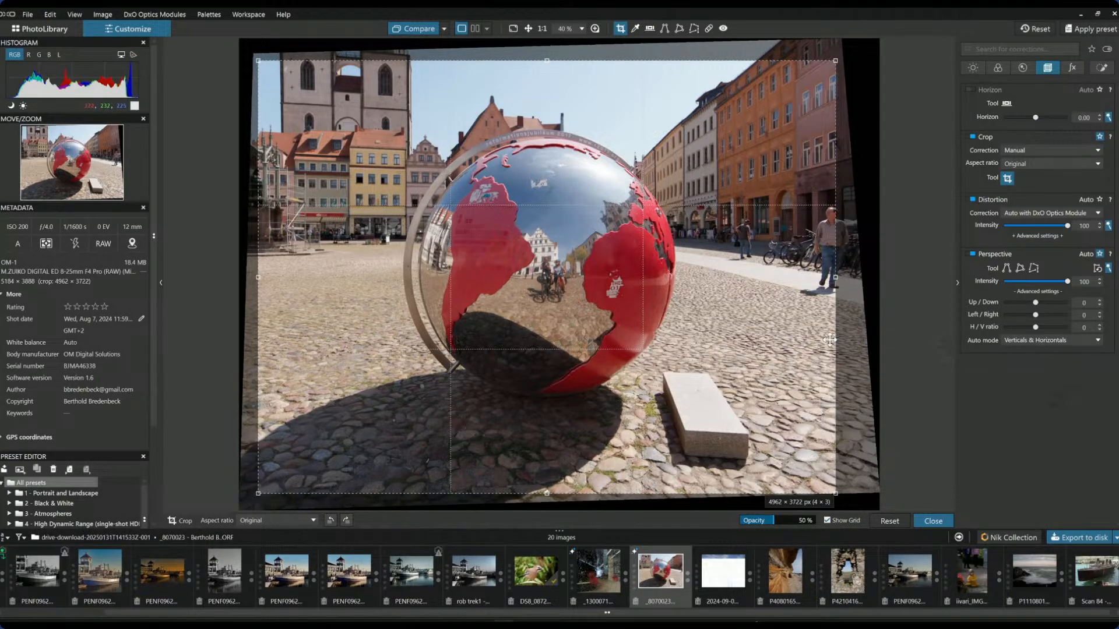
pyautogui.moveTo(836, 279); pyautogui.dragTo(828, 278)
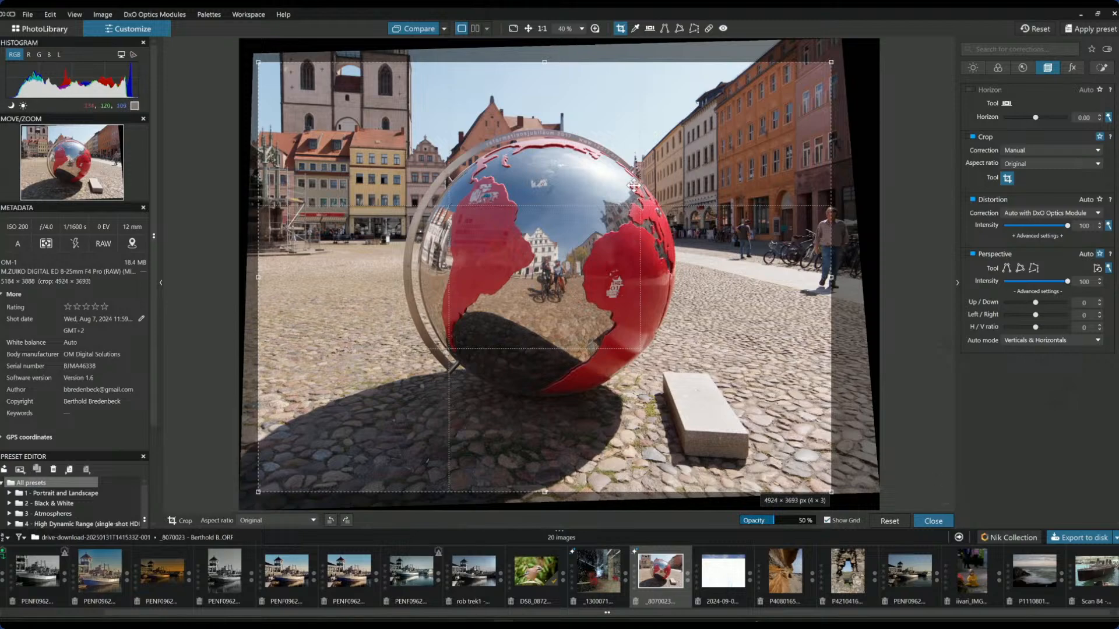
pyautogui.moveTo(545, 61); pyautogui.dragTo(548, 94)
# Step: Reposition the crop frame vertically so the globe and the whole stone block stay inside it, and apply the crop
pyautogui.moveTo(554, 186); pyautogui.dragTo(557, 165)
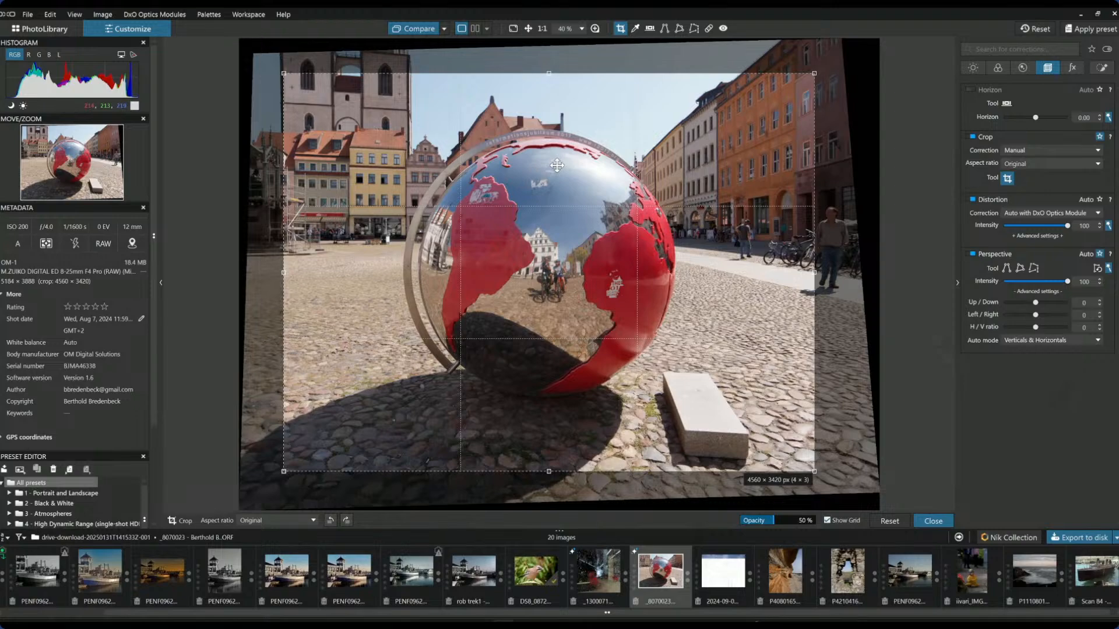
pyautogui.moveTo(557, 165); pyautogui.dragTo(557, 162)
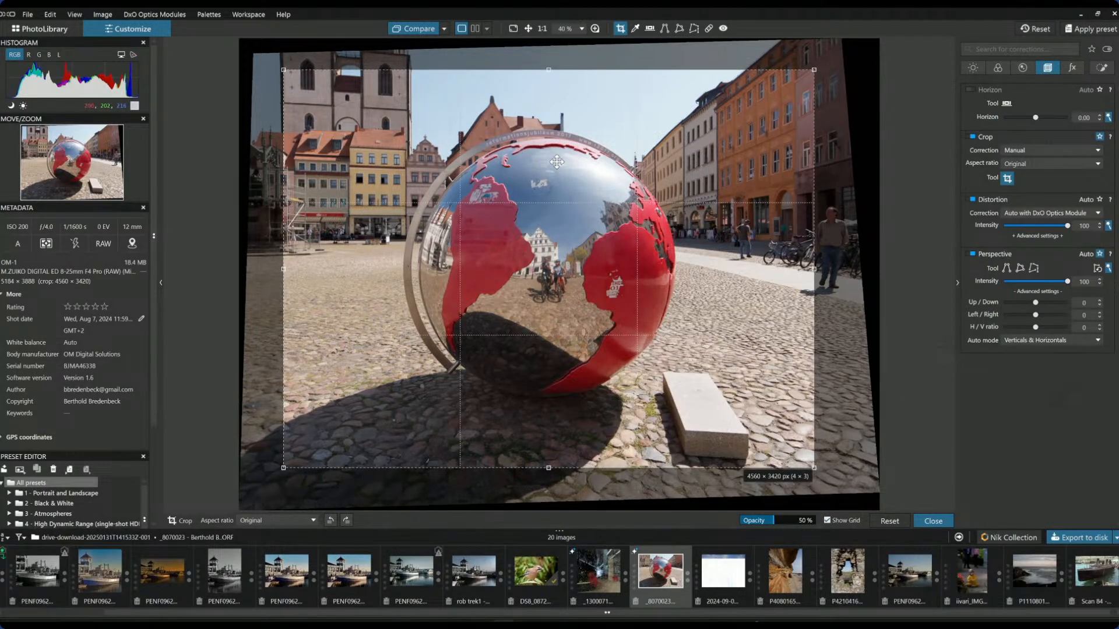
pyautogui.moveTo(556, 162); pyautogui.dragTo(556, 142)
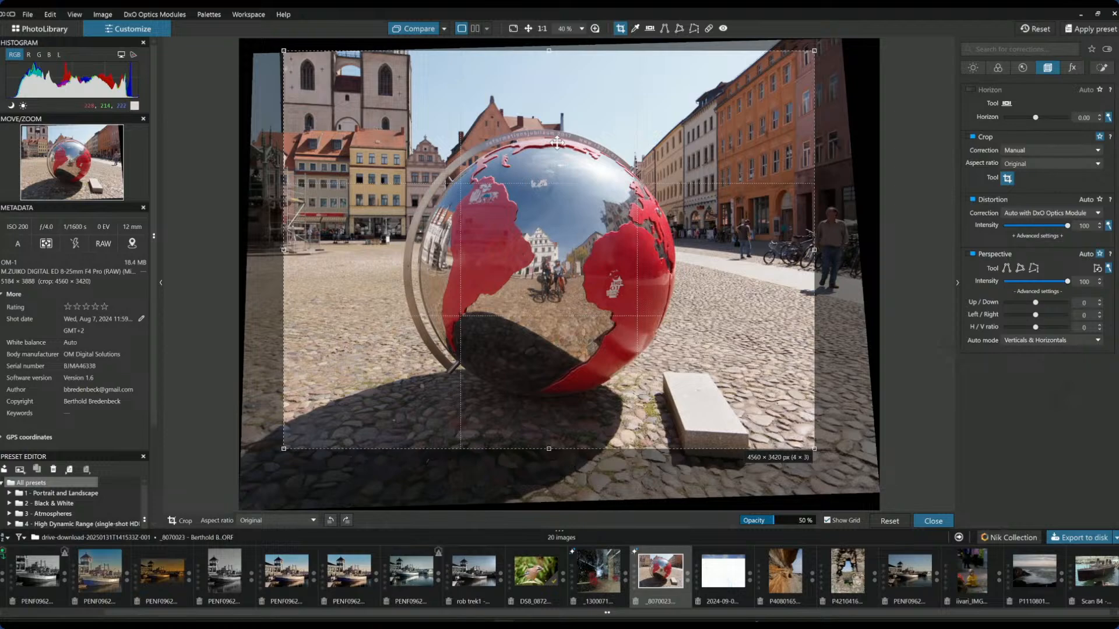
pyautogui.moveTo(557, 142); pyautogui.dragTo(559, 146)
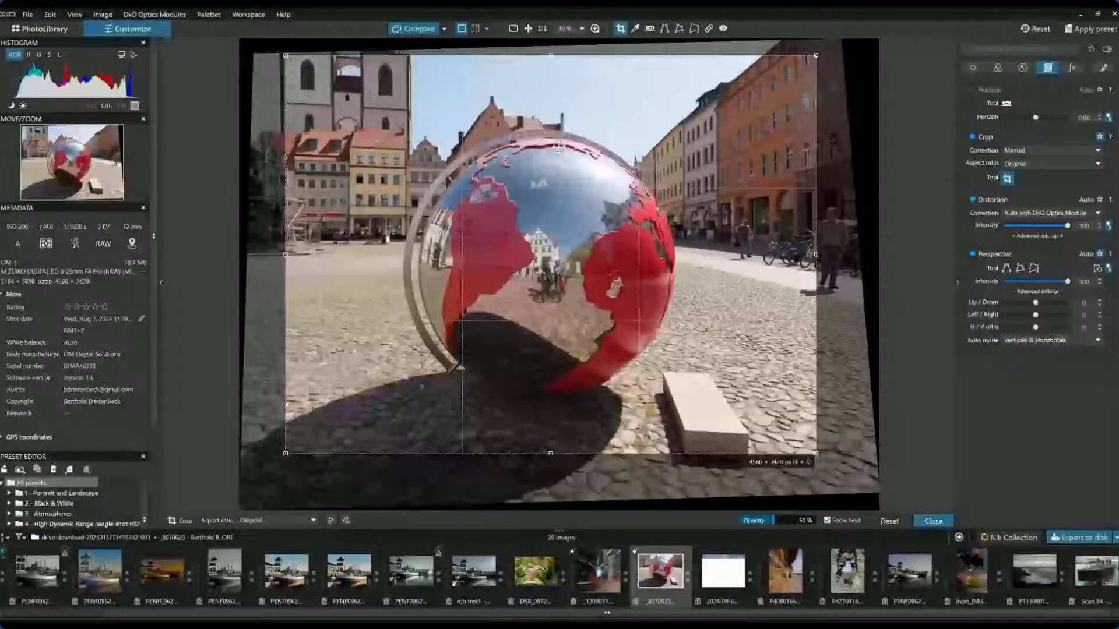
pyautogui.moveTo(558, 140)
pyautogui.mouseDown()
pyautogui.moveTo(554, 170)
pyautogui.moveTo(558, 161)
pyautogui.mouseUp()
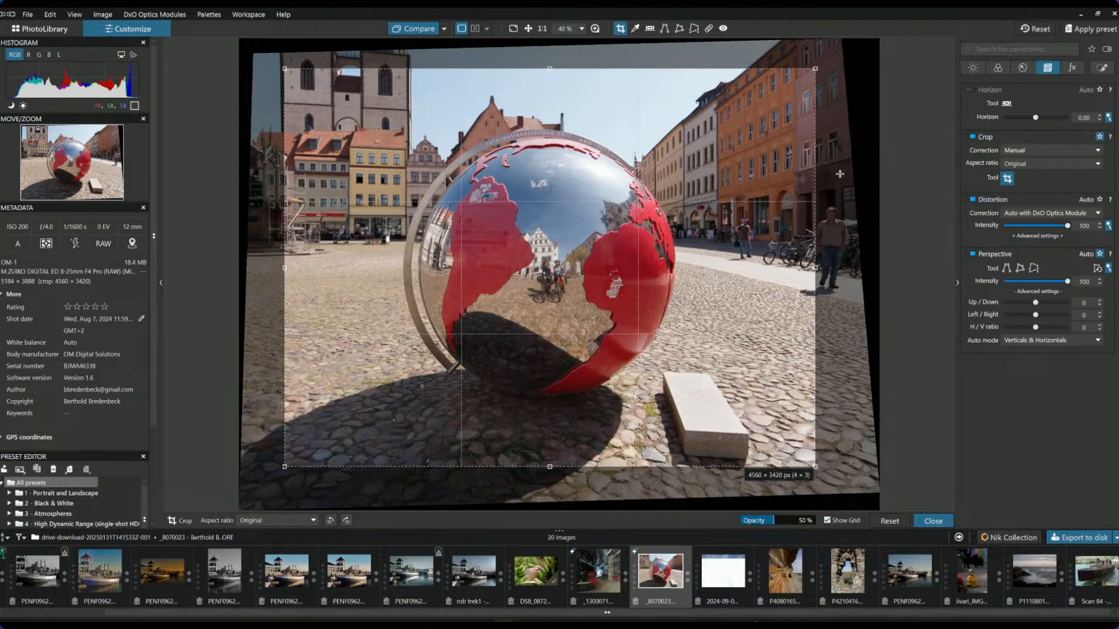
pyautogui.doubleClick(794, 288)
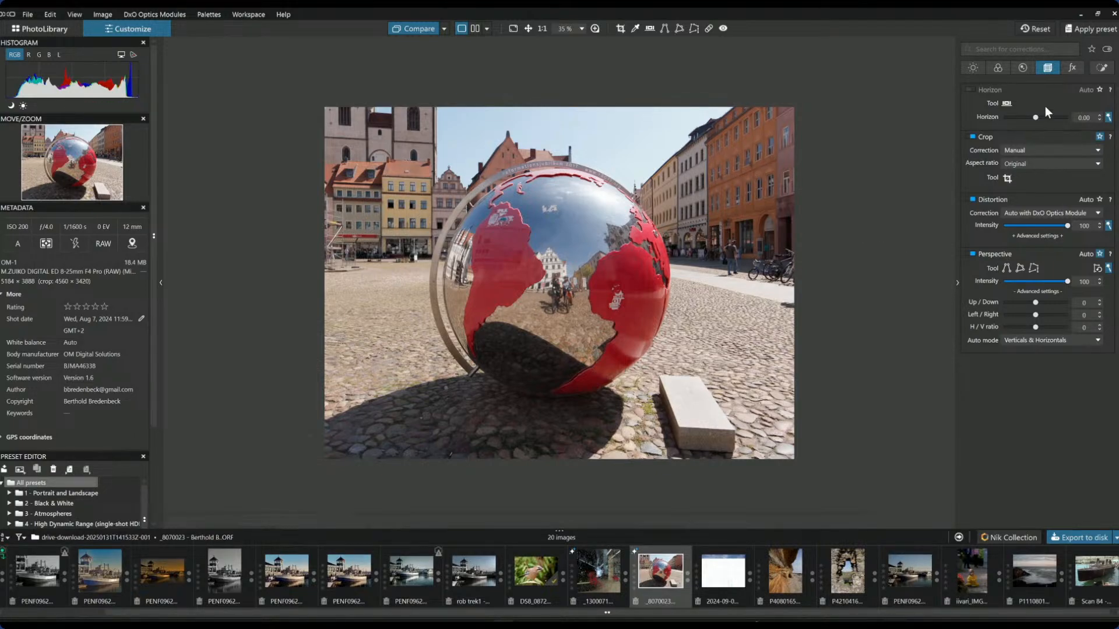
# Step: Sample the orange building at the square's edge with the HSL color picker and raise that color's saturation to 23
pyautogui.click(1102, 69)
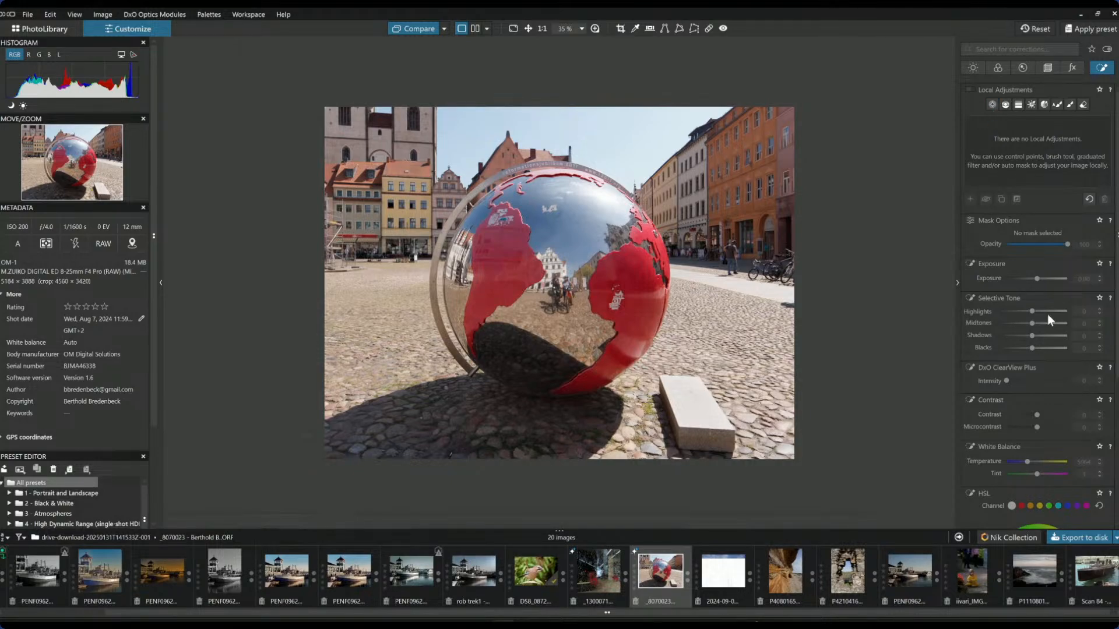
pyautogui.click(997, 67)
pyautogui.scroll(-8, 1051, 309)
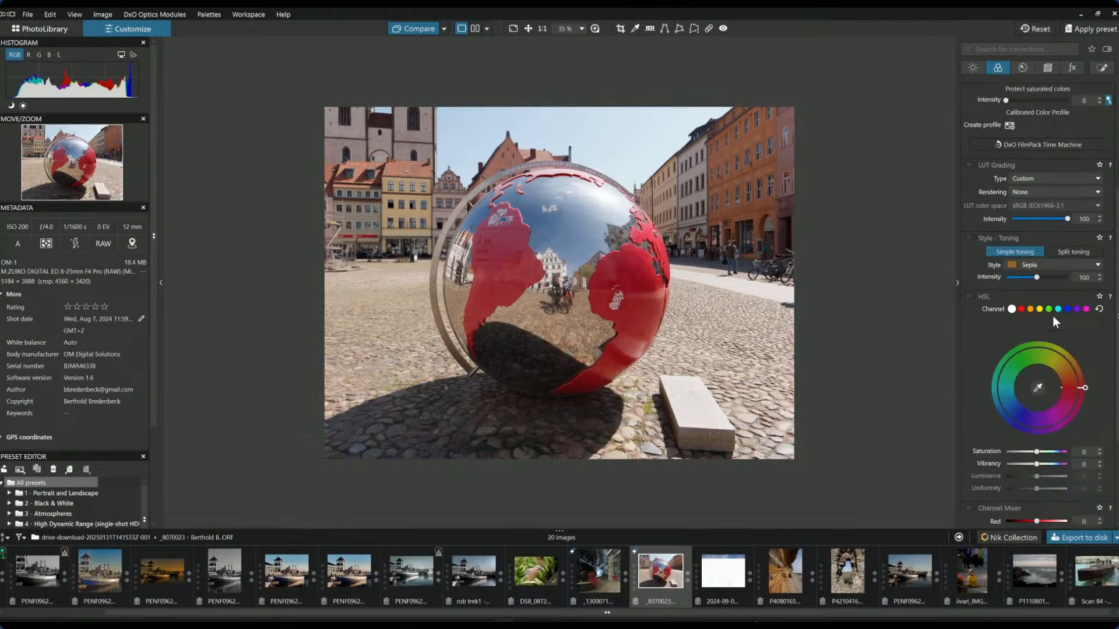
pyautogui.click(1038, 290)
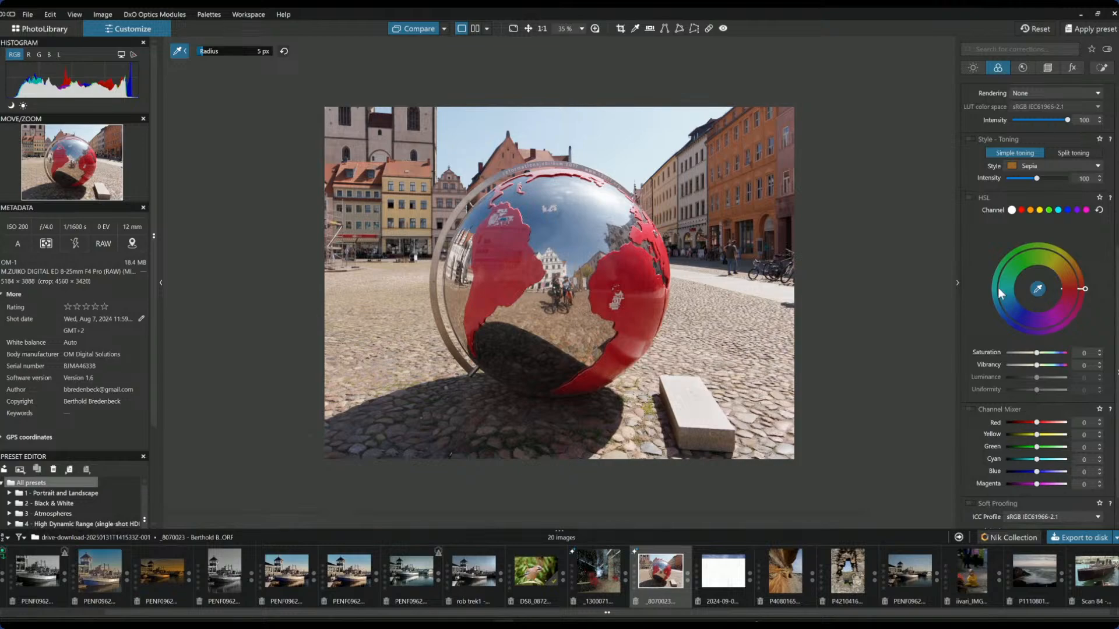
pyautogui.click(764, 168)
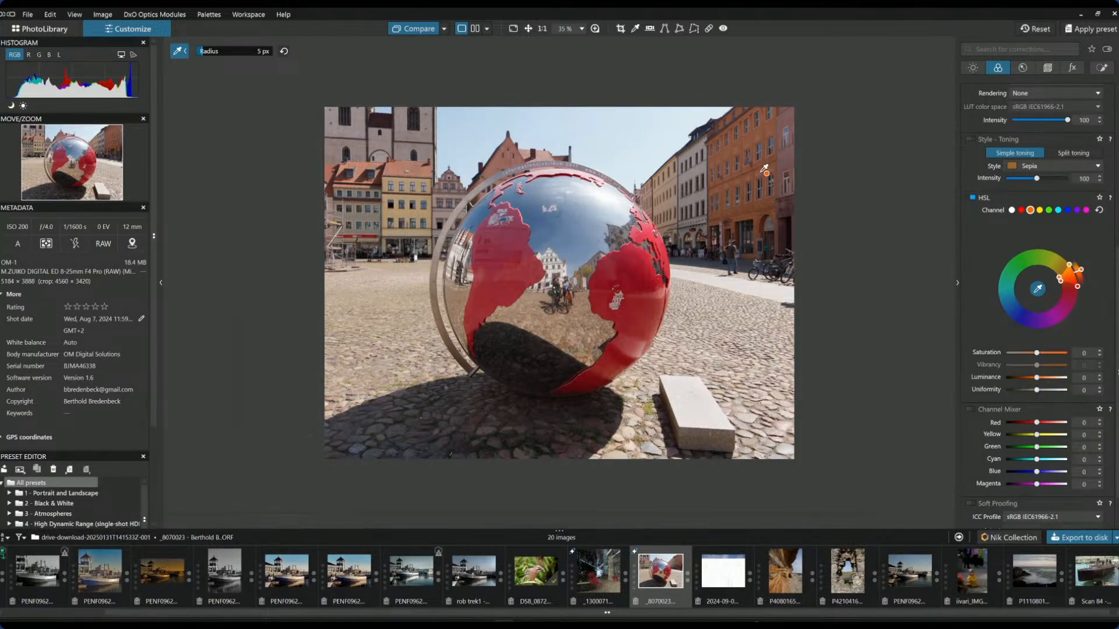
pyautogui.moveTo(1037, 354); pyautogui.dragTo(1043, 355)
# Step: Resample the HSL color range from the yellow building facades and set its saturation to 52
pyautogui.click(672, 184)
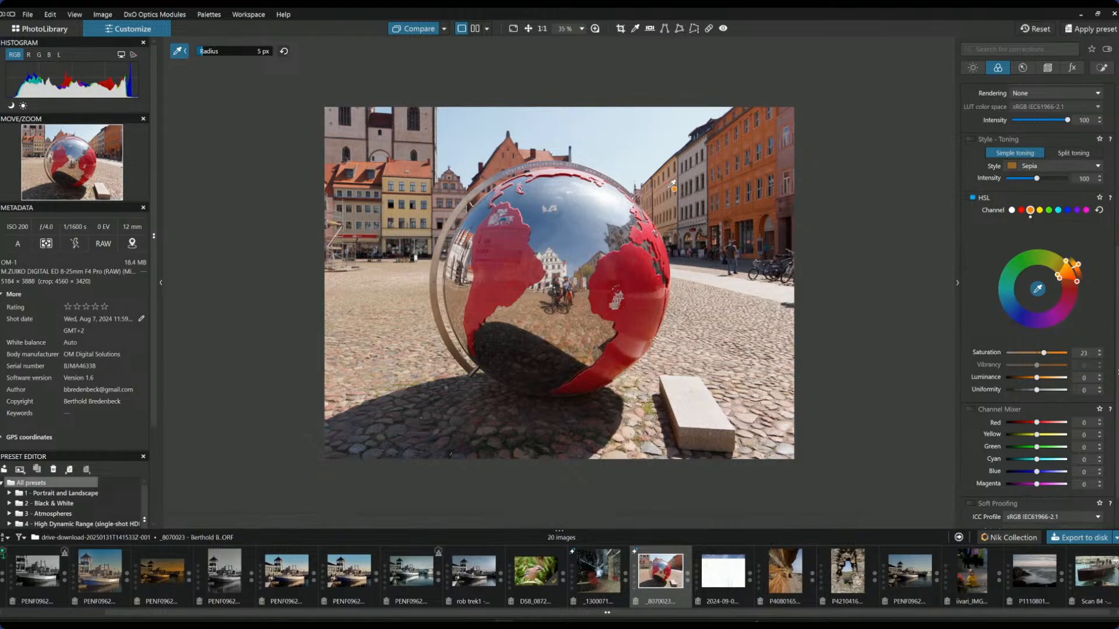
pyautogui.click(670, 186)
pyautogui.click(401, 178)
pyautogui.moveTo(1040, 356); pyautogui.dragTo(1053, 355)
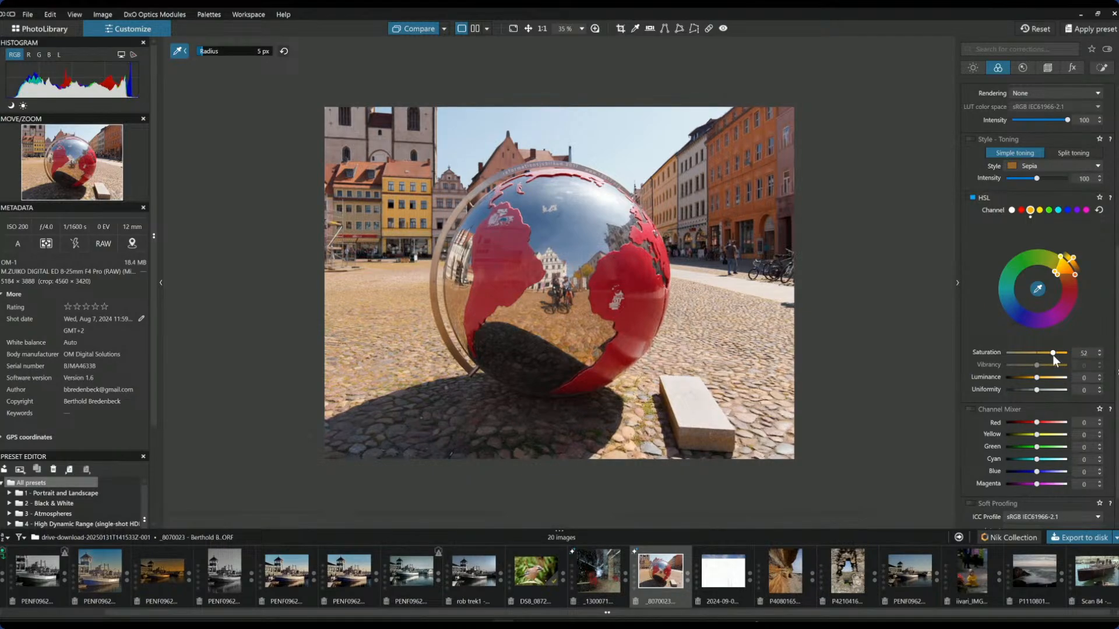
# Step: Sample the globe's red and set its HSL saturation to 31, and slightly reduce the overall saturation across all channels
pyautogui.click(634, 279)
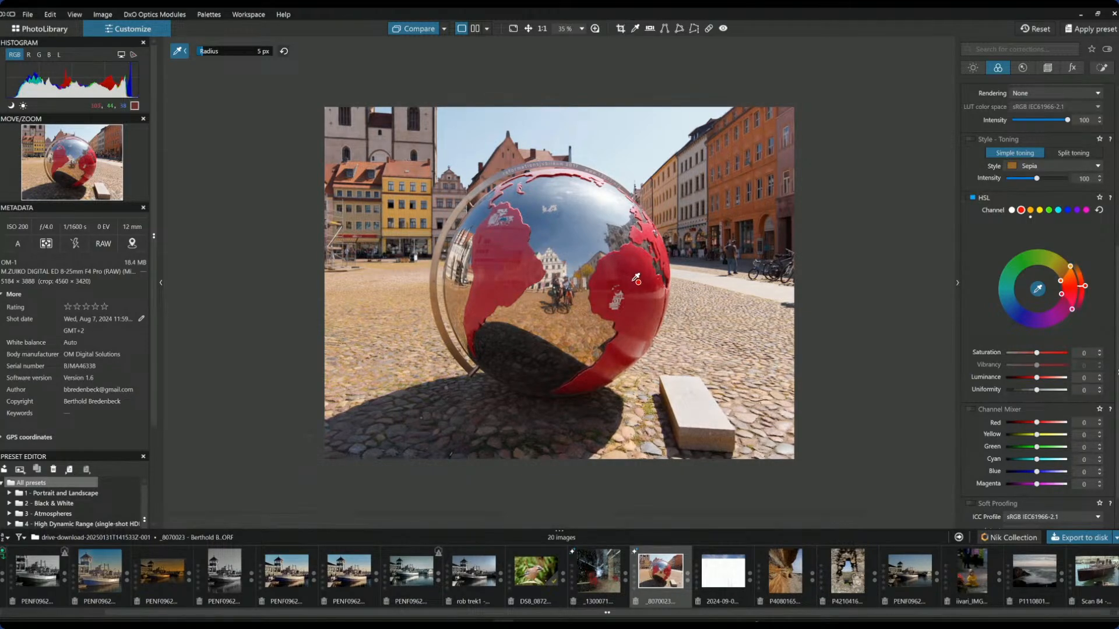
pyautogui.moveTo(1038, 353); pyautogui.dragTo(1047, 354)
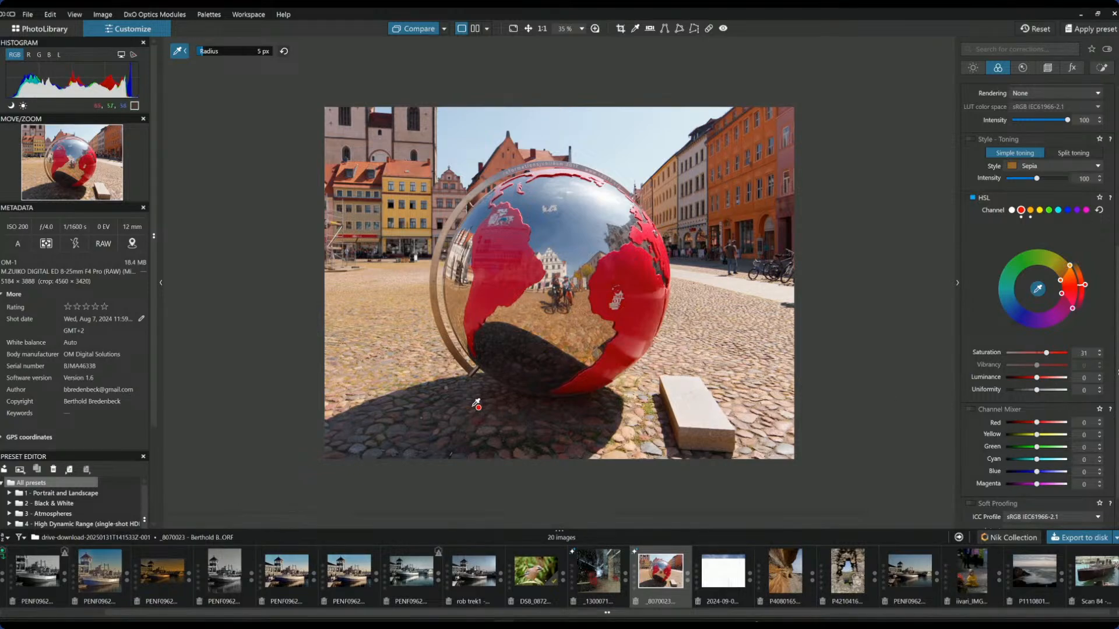
pyautogui.click(1102, 68)
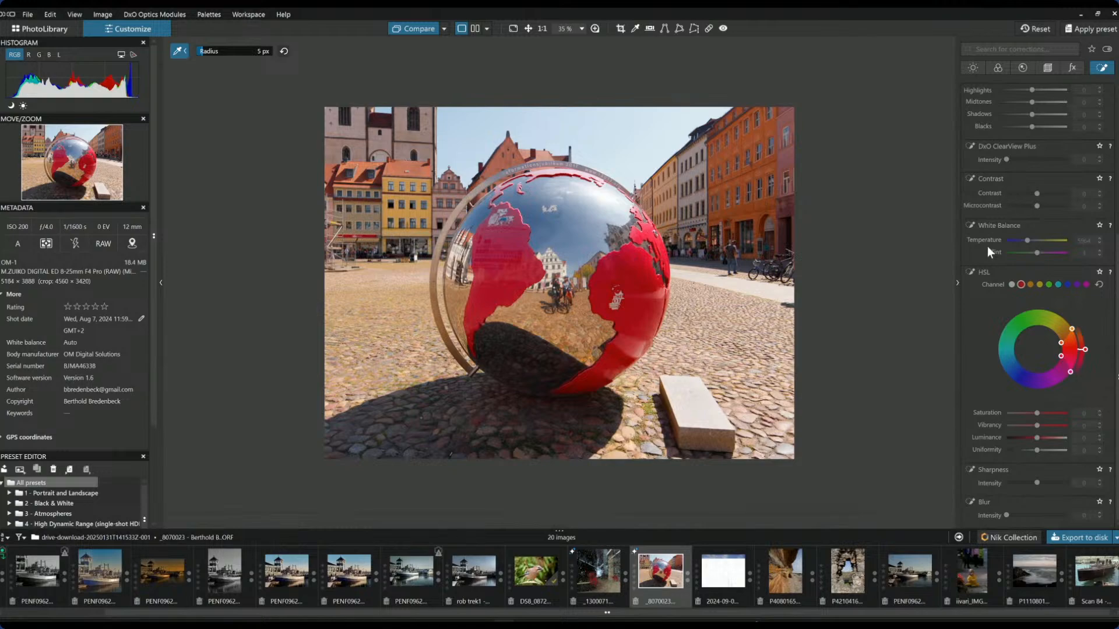
pyautogui.scroll(3, 994, 261)
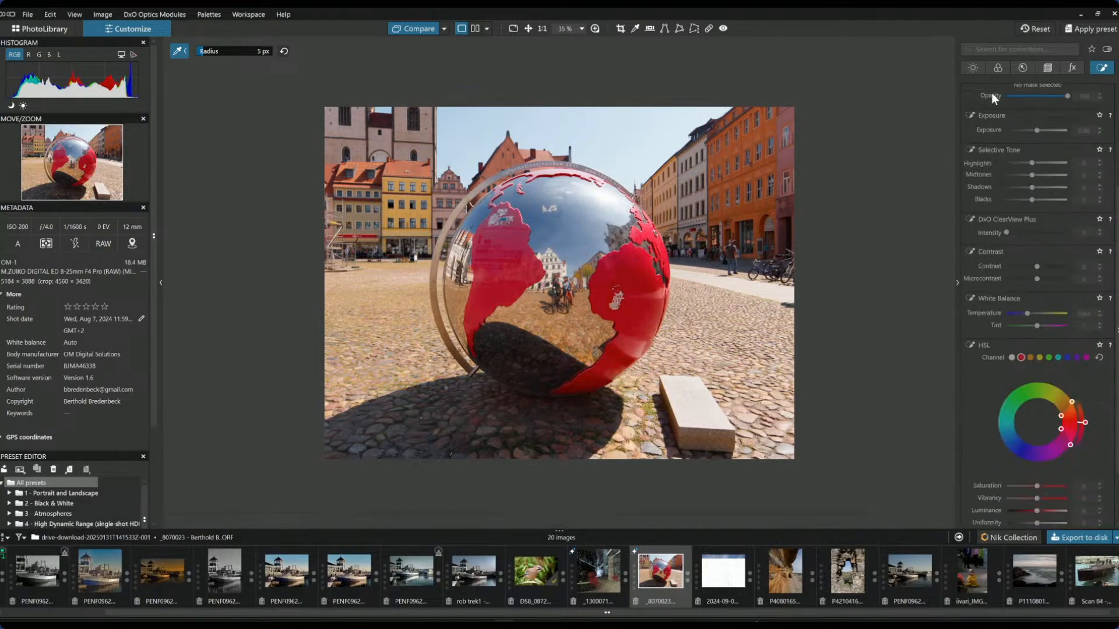
pyautogui.click(990, 71)
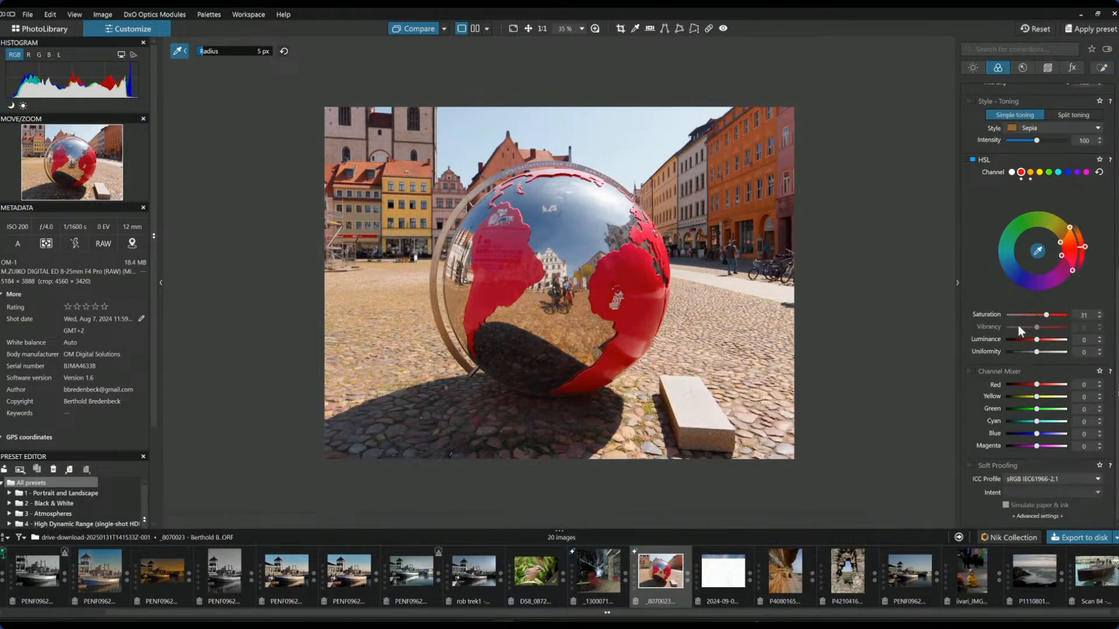
pyautogui.click(1011, 174)
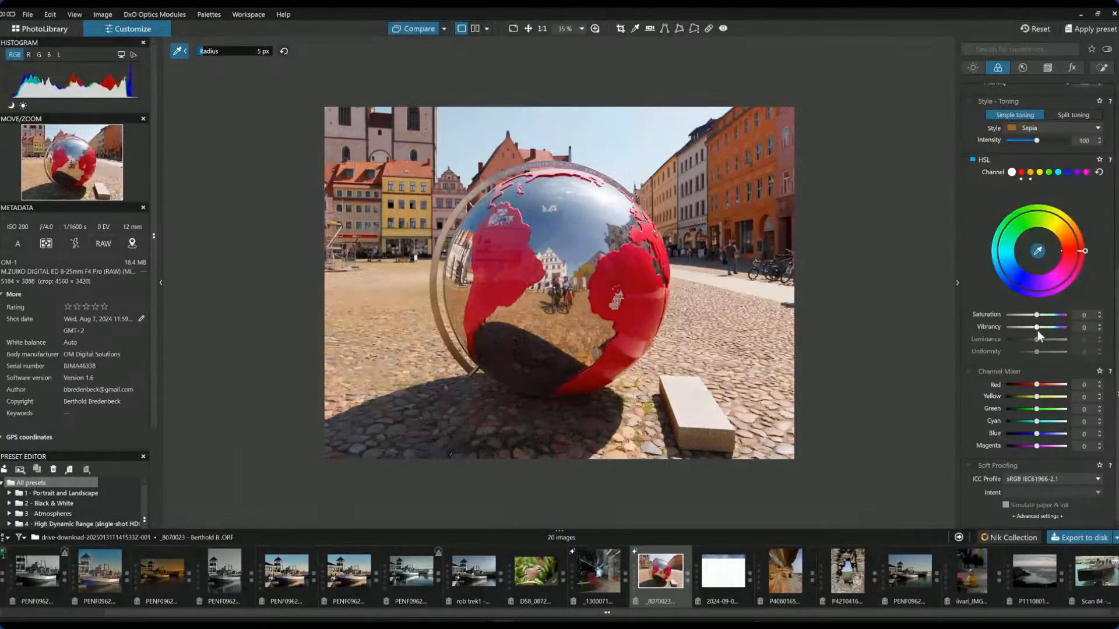
pyautogui.moveTo(1037, 315); pyautogui.dragTo(1034, 316)
# Step: Set the global DxO ClearView Plus intensity to 25 and enable the Contrast correction with automatic microcontrast
pyautogui.scroll(5, 1037, 268)
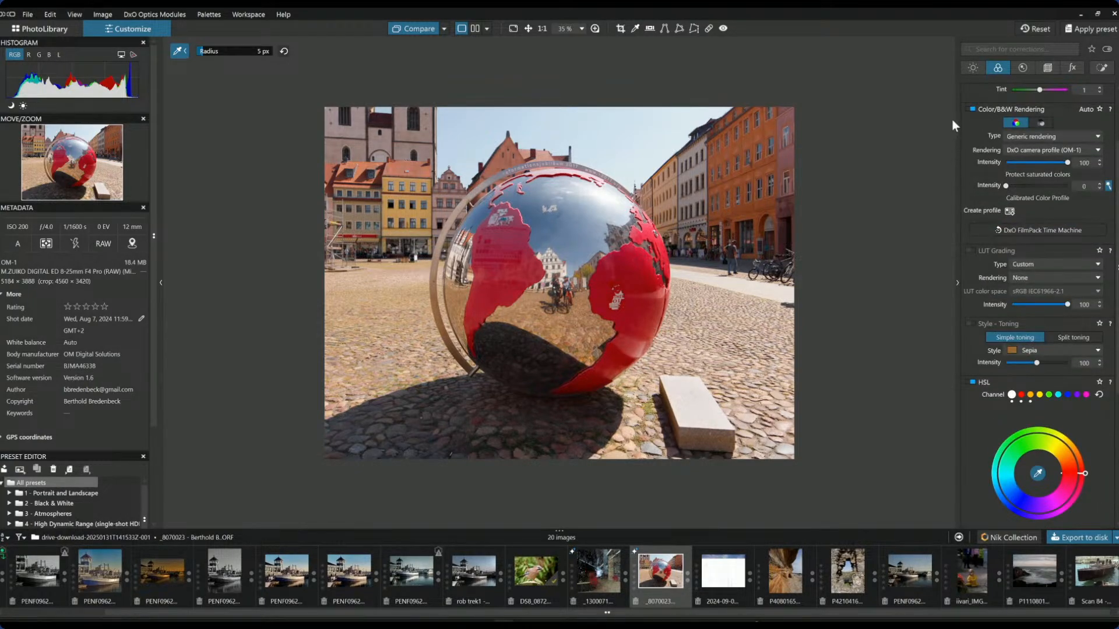
pyautogui.click(973, 68)
pyautogui.scroll(2, 994, 292)
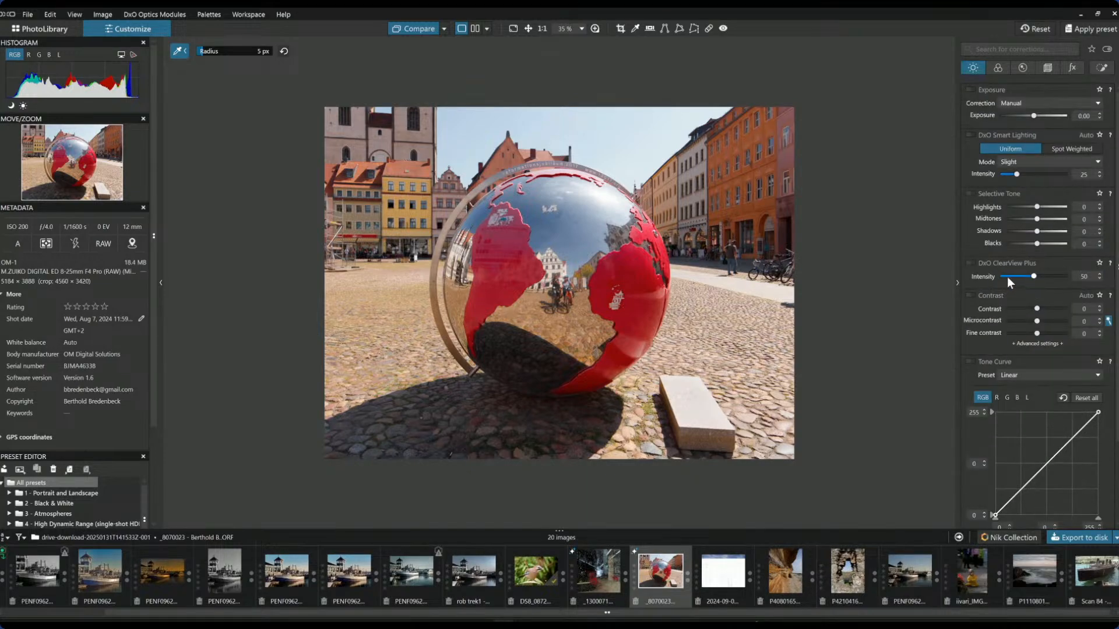
pyautogui.click(1008, 277)
pyautogui.moveTo(1007, 277); pyautogui.dragTo(1018, 278)
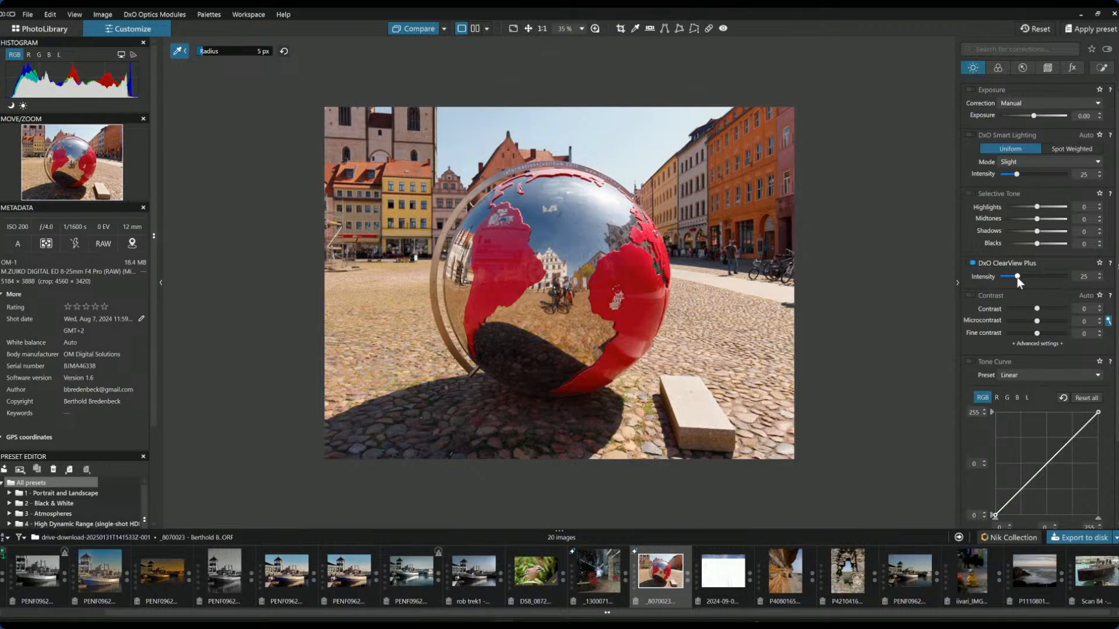
pyautogui.click(971, 295)
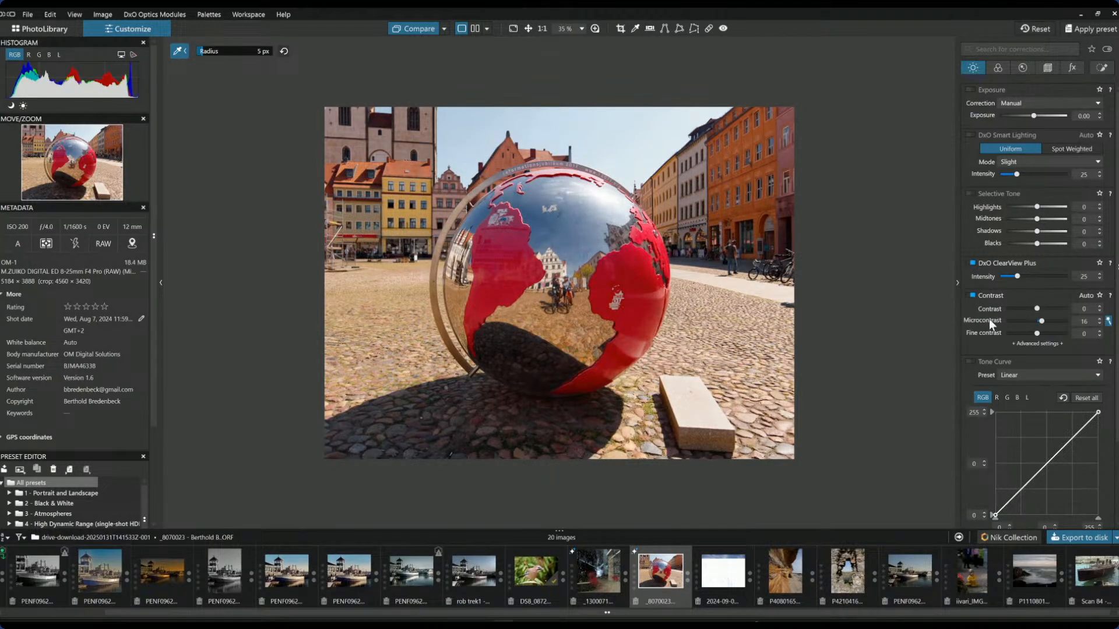
# Step: Place a local control point on the cobblestones beside the stone block and enlarge its range
pyautogui.click(1102, 67)
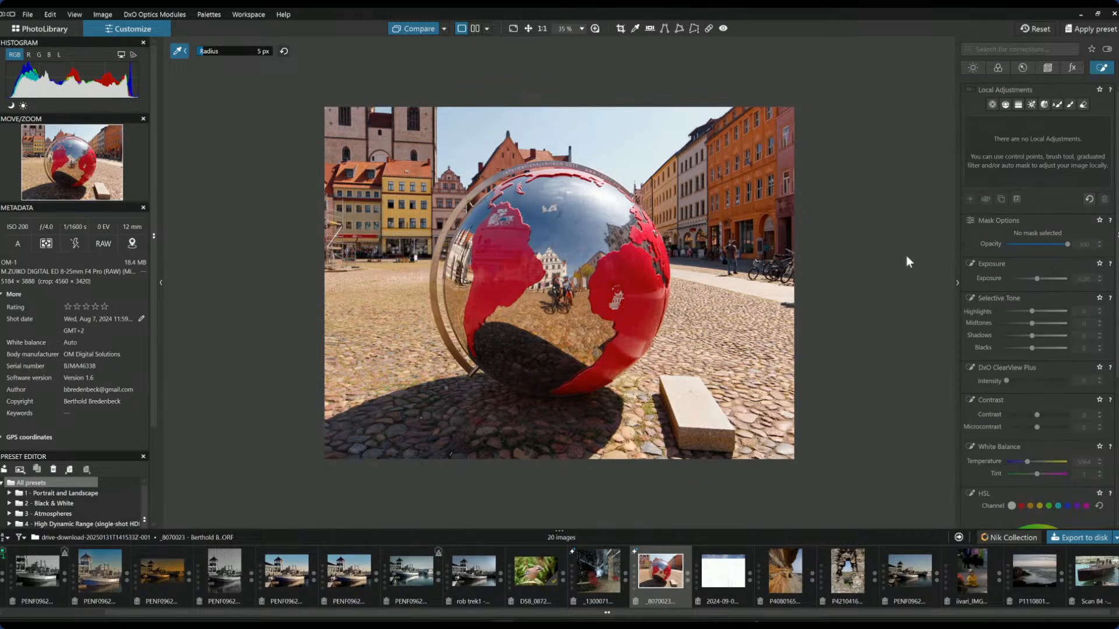
pyautogui.click(993, 105)
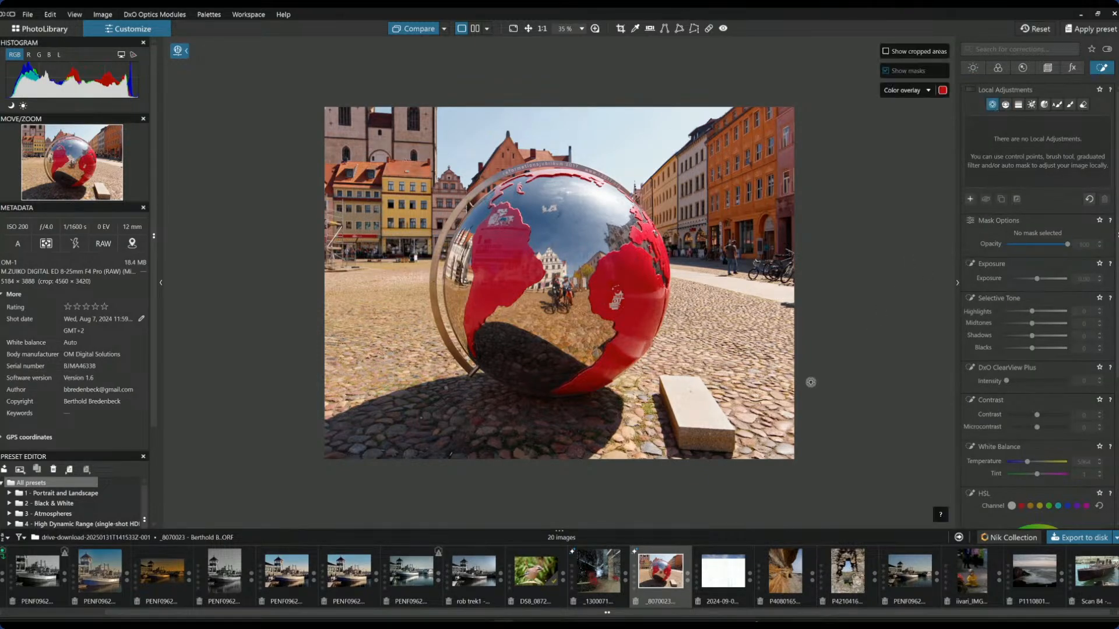
pyautogui.click(762, 388)
pyautogui.moveTo(858, 349); pyautogui.dragTo(920, 345)
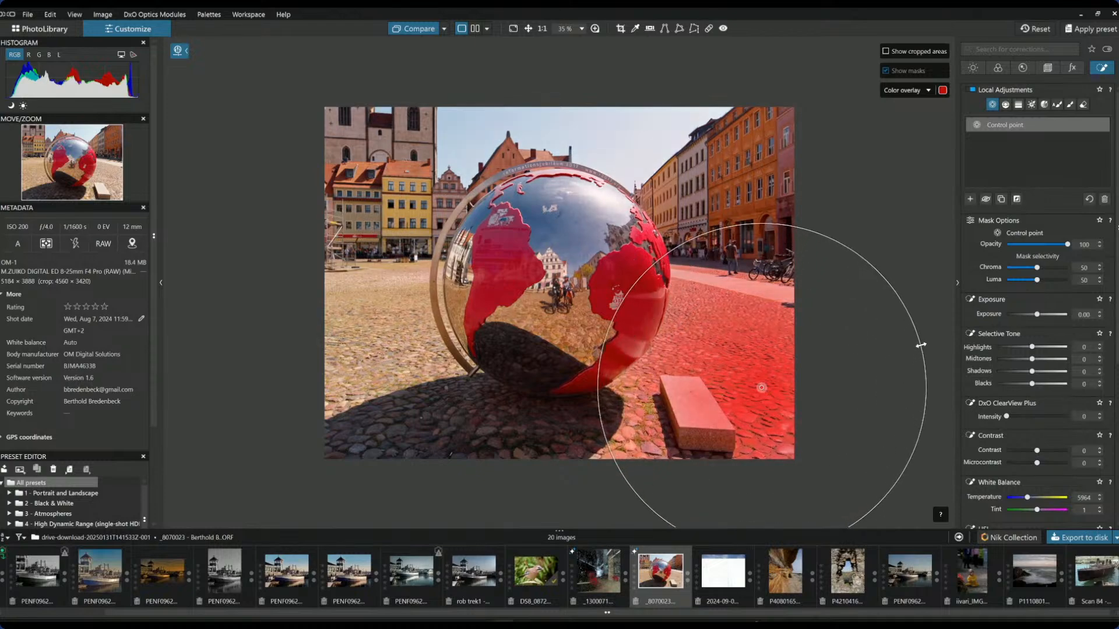
# Step: Set the cobblestone mask's highlights to -64, ClearView Plus intensity to 43 and microcontrast to 31
pyautogui.click(1008, 347)
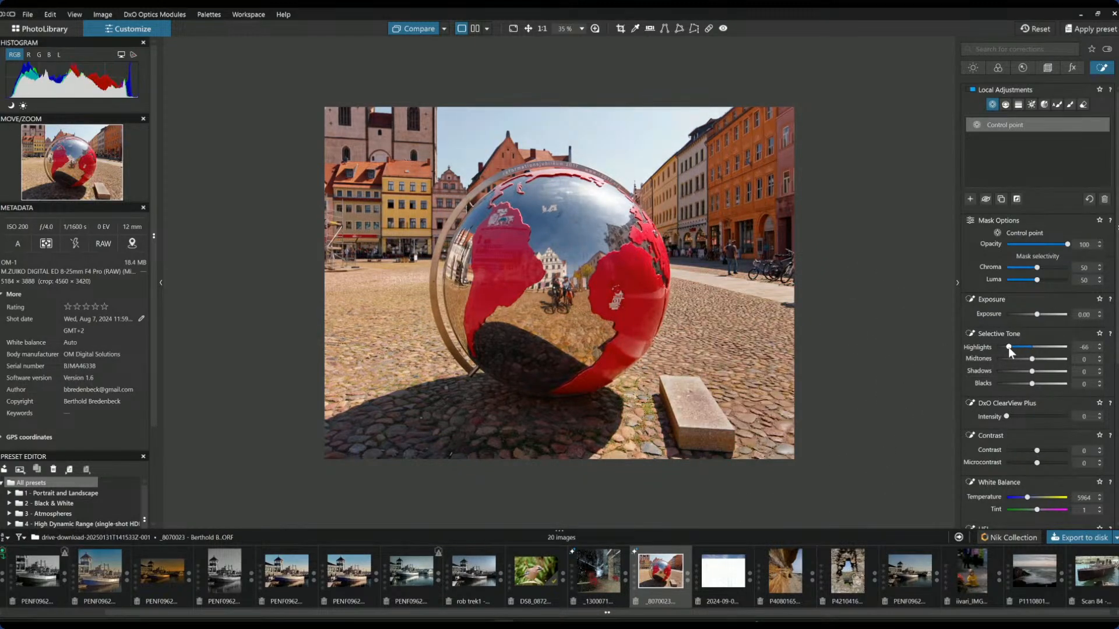
pyautogui.moveTo(1009, 348); pyautogui.dragTo(1009, 347)
pyautogui.moveTo(1007, 417); pyautogui.dragTo(1033, 418)
pyautogui.moveTo(1037, 462); pyautogui.dragTo(1047, 464)
# Step: Extend the cobblestone mask with a second control point on the paving left of the globe and shrink its range
pyautogui.click(762, 387)
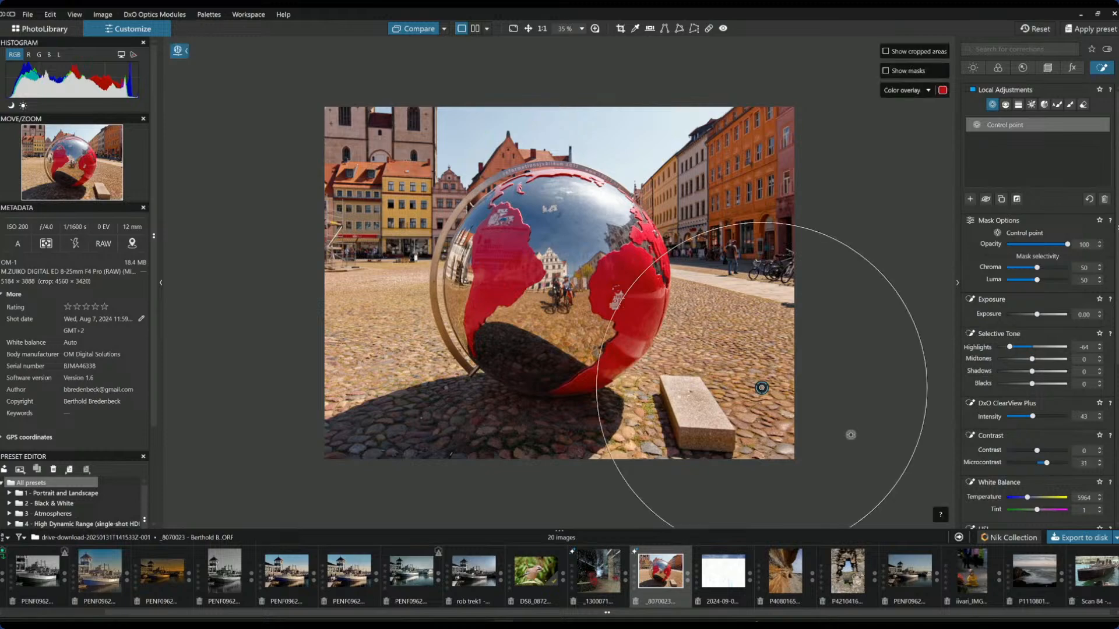
pyautogui.click(336, 410)
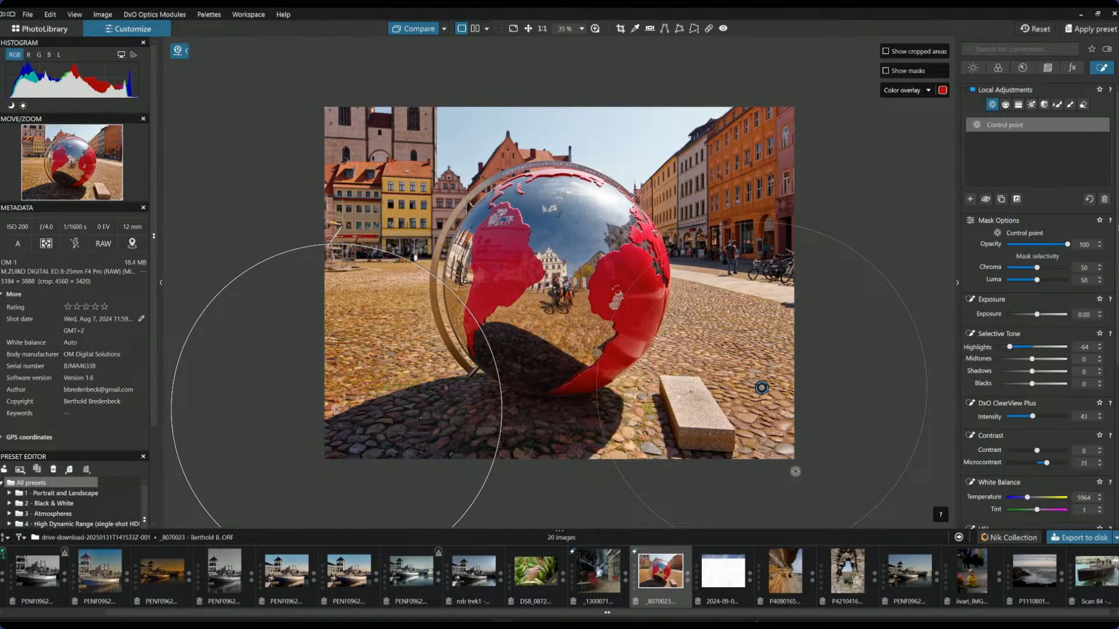
pyautogui.moveTo(370, 249); pyautogui.dragTo(346, 279)
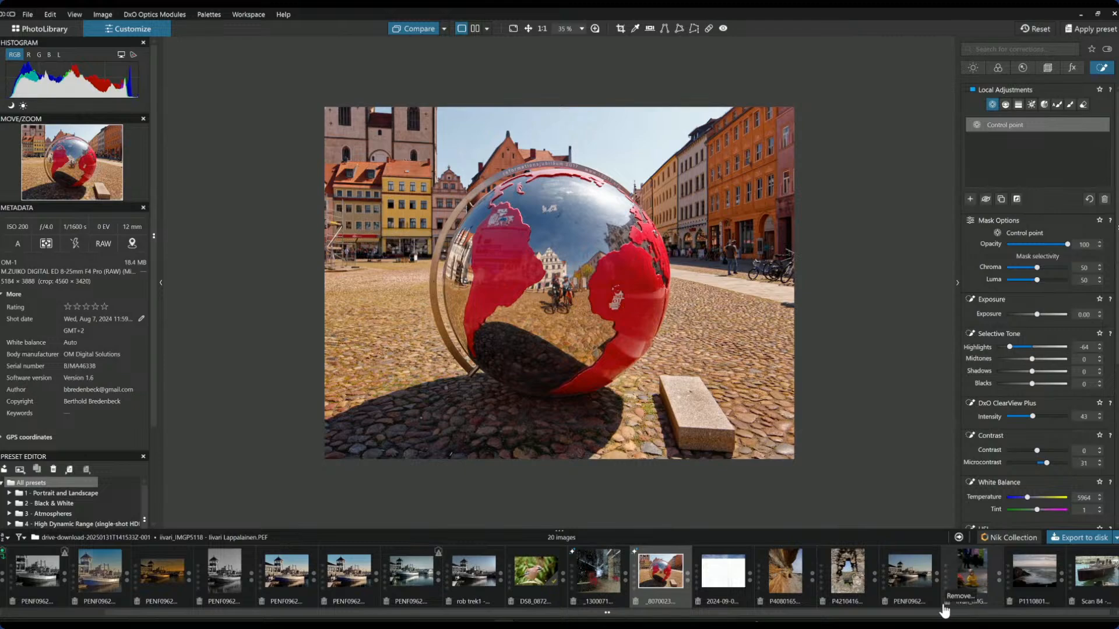
# Step: Create a new mask with a control point on the globe's ground shadow, with contrast 69 and microcontrast 76
pyautogui.click(971, 199)
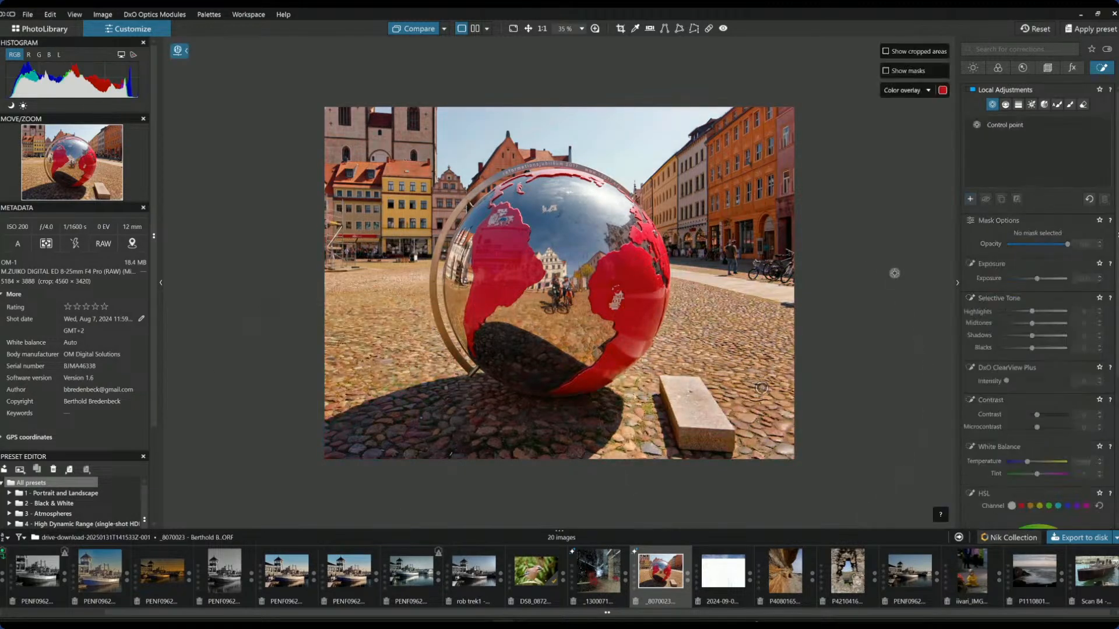
pyautogui.click(453, 426)
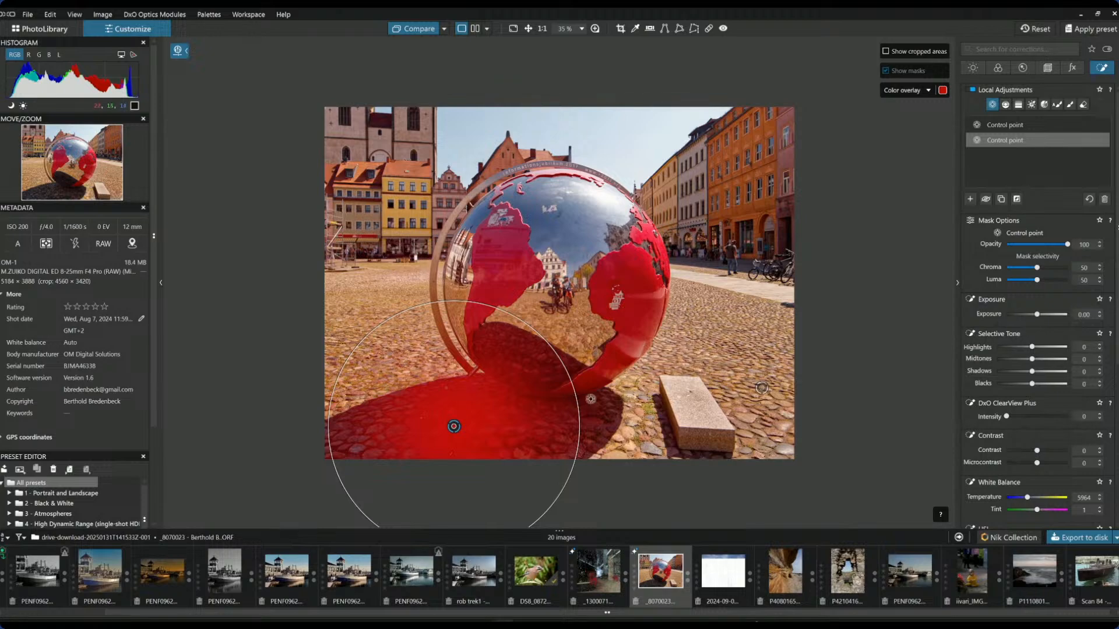
pyautogui.moveTo(1037, 452); pyautogui.dragTo(1059, 463)
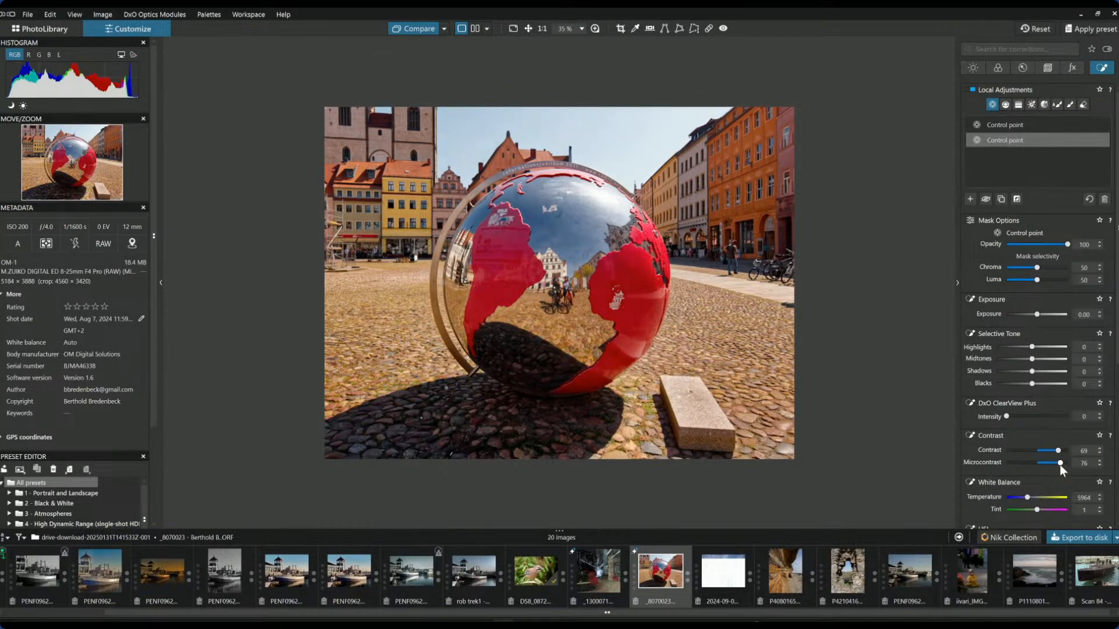
# Step: Set the shadow mask's highlights to 100, blacks to -18 and ClearView Plus intensity to 20, leaving shadows at 0
pyautogui.moveTo(1032, 372); pyautogui.dragTo(1035, 374)
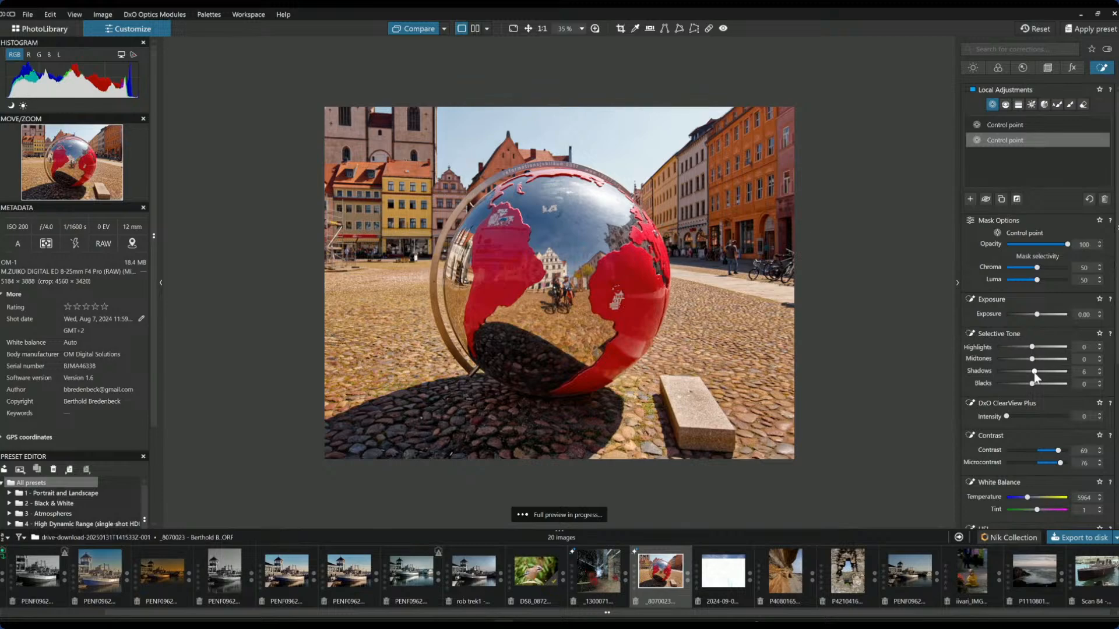
pyautogui.doubleClick(1035, 373)
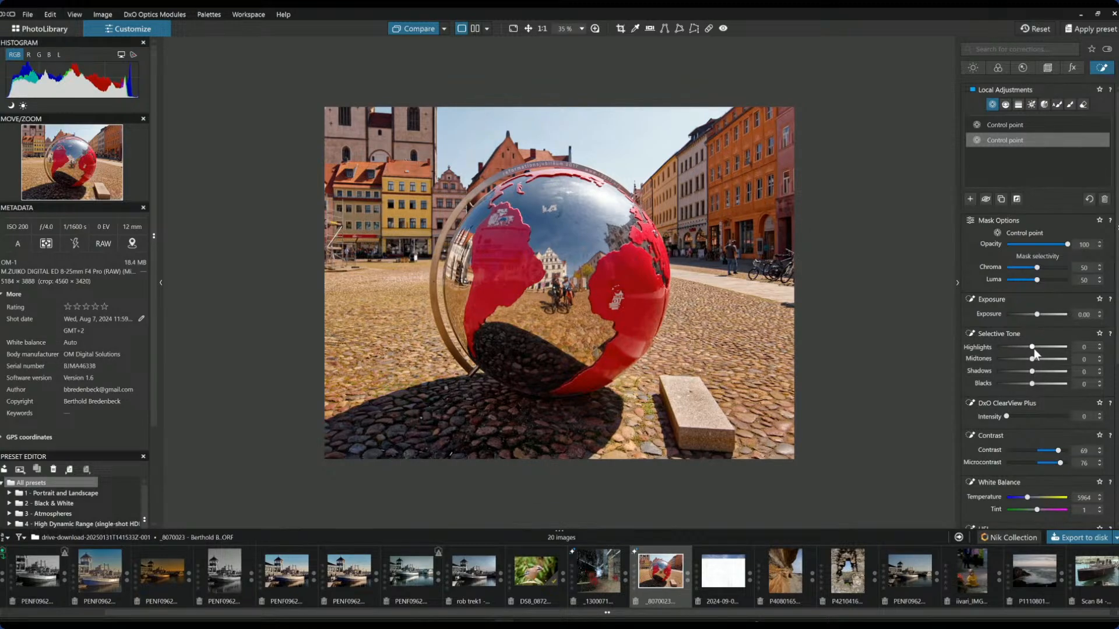
pyautogui.moveTo(1044, 348); pyautogui.dragTo(1071, 348)
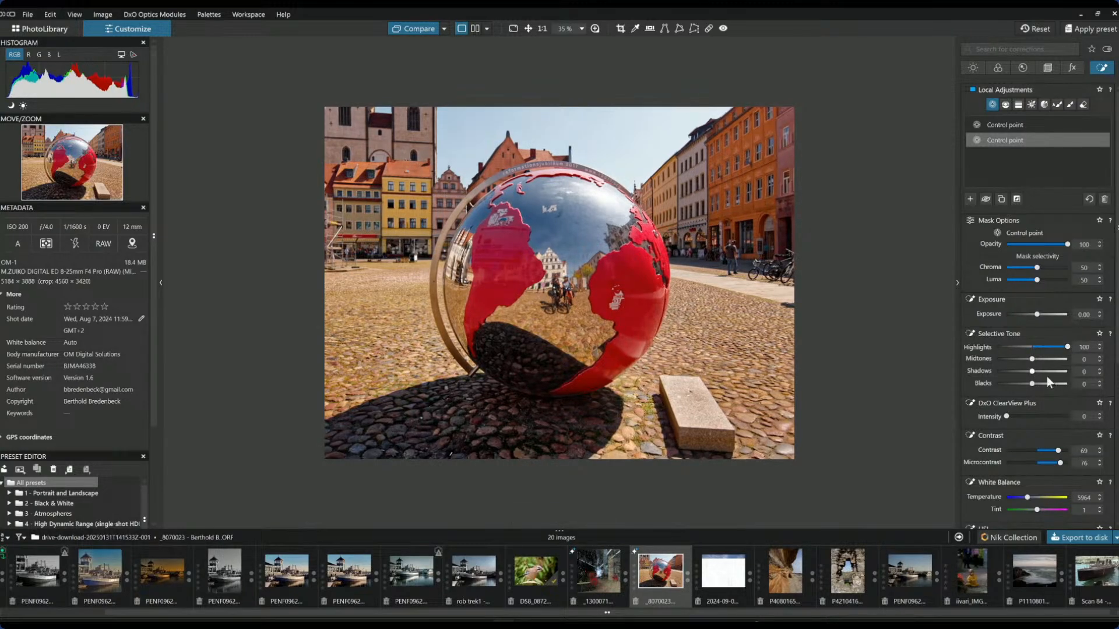
pyautogui.moveTo(1032, 385); pyautogui.dragTo(1019, 416)
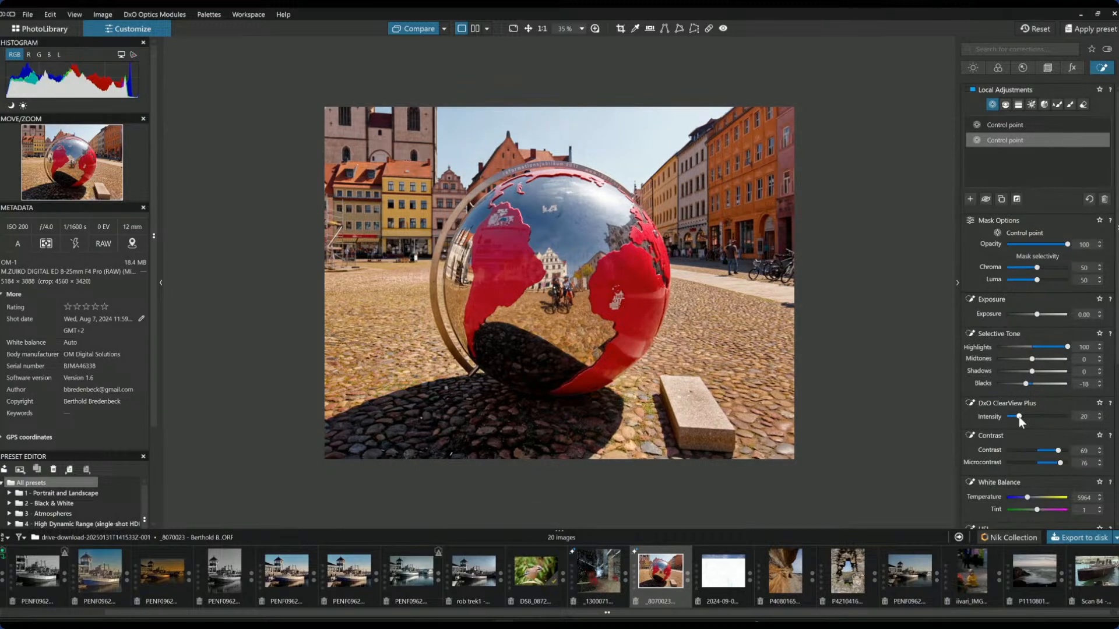
# Step: Set the shadow mask's overall HSL vibrancy to 33 and its red channel luminance to 95
pyautogui.scroll(-5, 1029, 467)
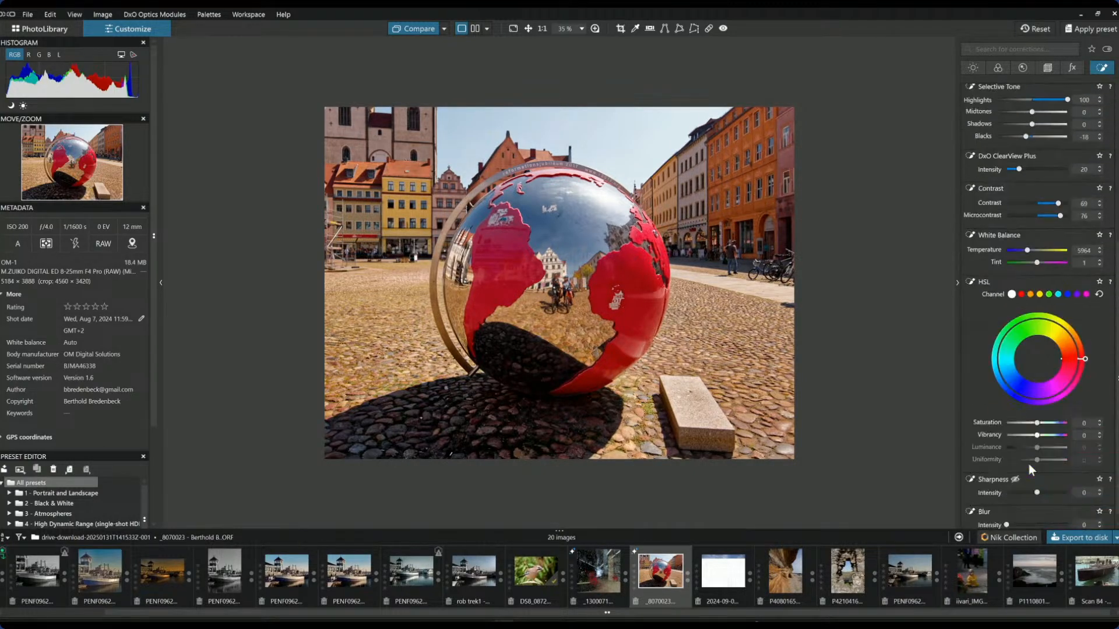
pyautogui.moveTo(1040, 426)
pyautogui.mouseDown()
pyautogui.moveTo(1060, 426)
pyautogui.moveTo(1047, 426)
pyautogui.mouseUp()
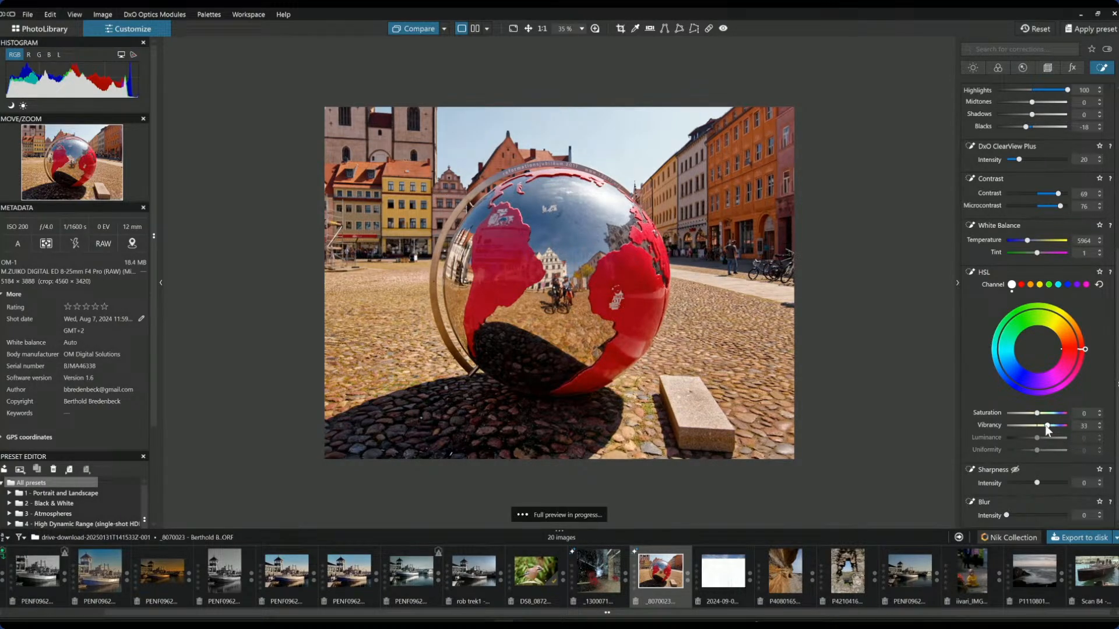
pyautogui.scroll(2, 1068, 310)
pyautogui.scroll(-2, 1069, 310)
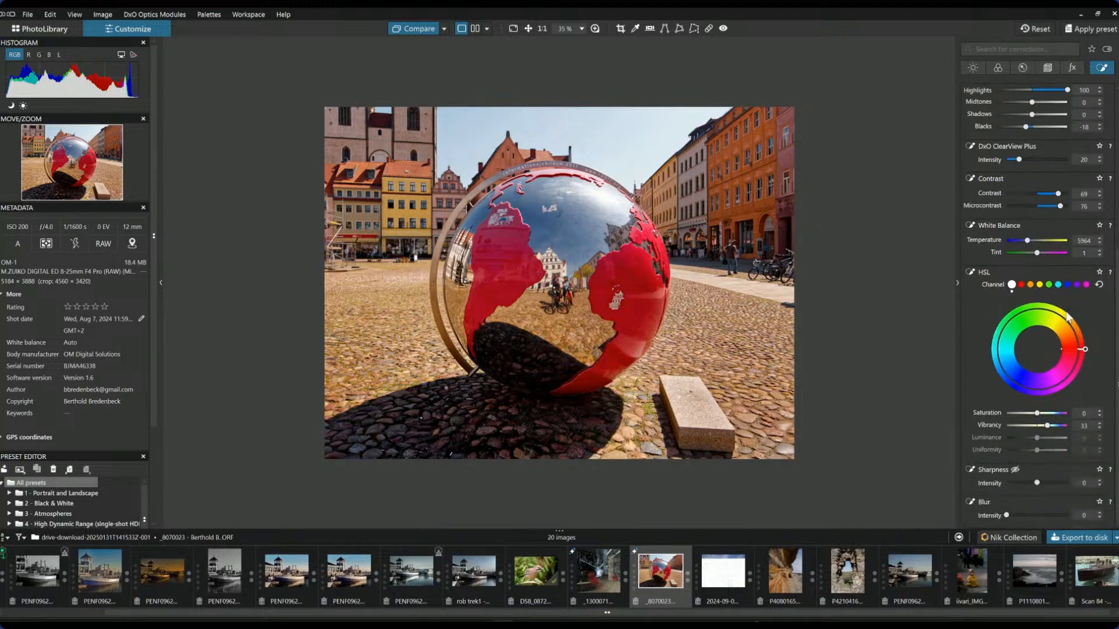
pyautogui.click(1022, 285)
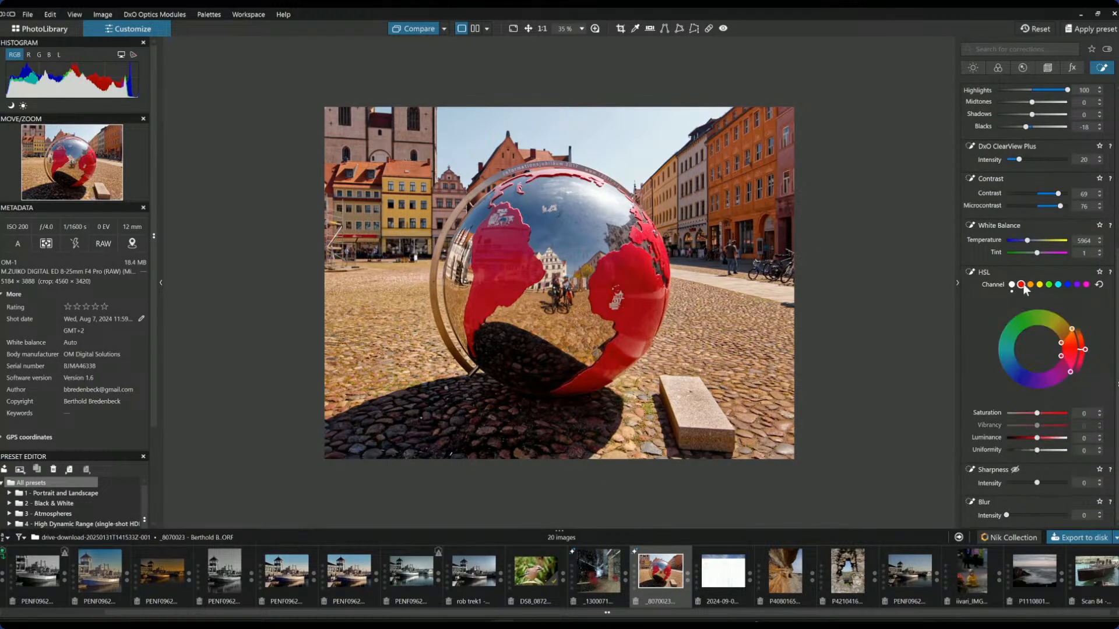
pyautogui.moveTo(1038, 441); pyautogui.dragTo(1066, 445)
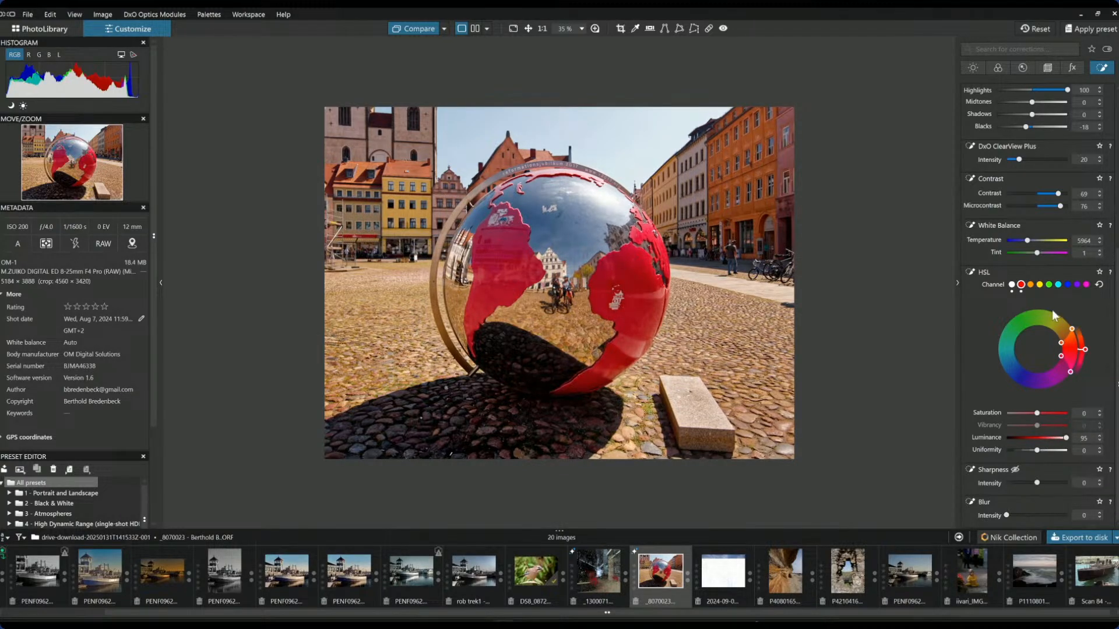
# Step: Widen the shadow mask's red HSL range toward yellow, set the mask's midtones to 50, and leave the mask editing
pyautogui.moveTo(1058, 342); pyautogui.dragTo(1049, 328)
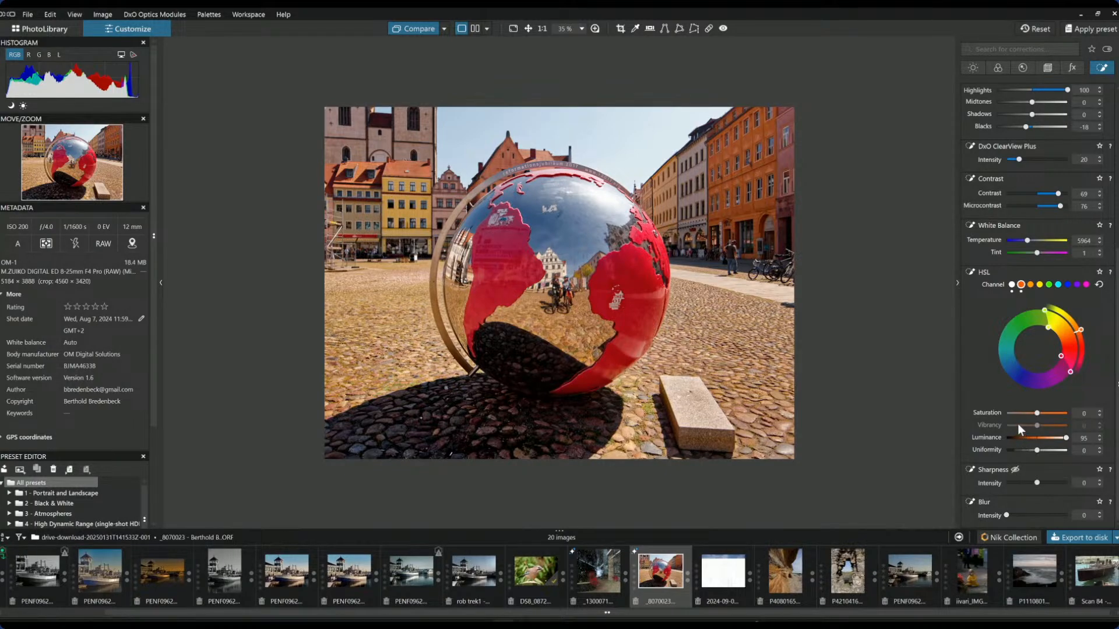
pyautogui.scroll(3, 1012, 245)
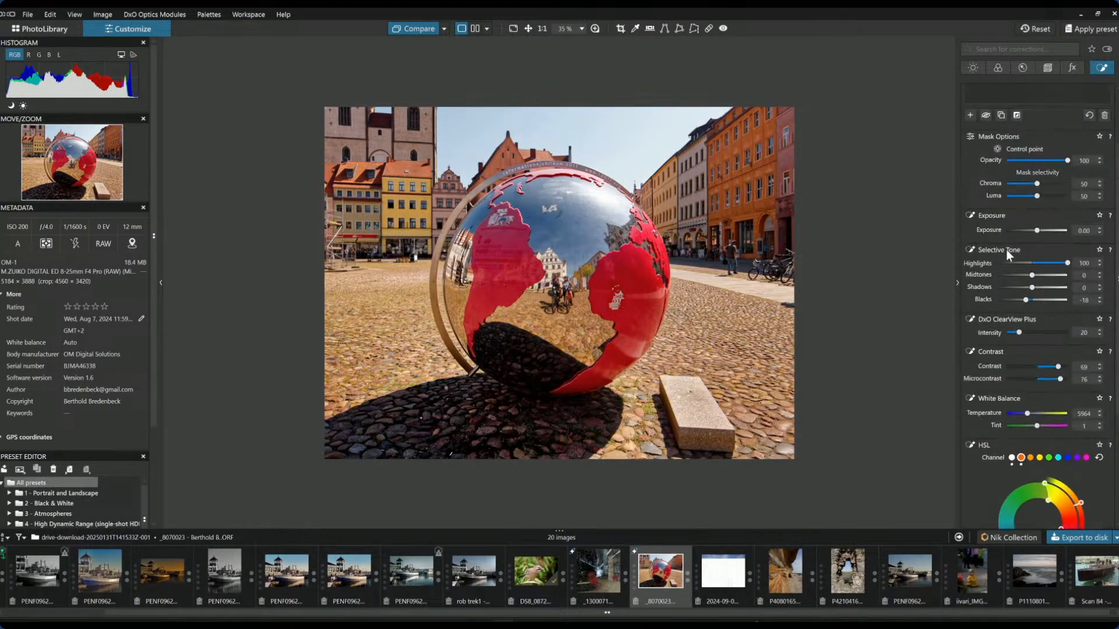
pyautogui.moveTo(1032, 275); pyautogui.dragTo(1050, 276)
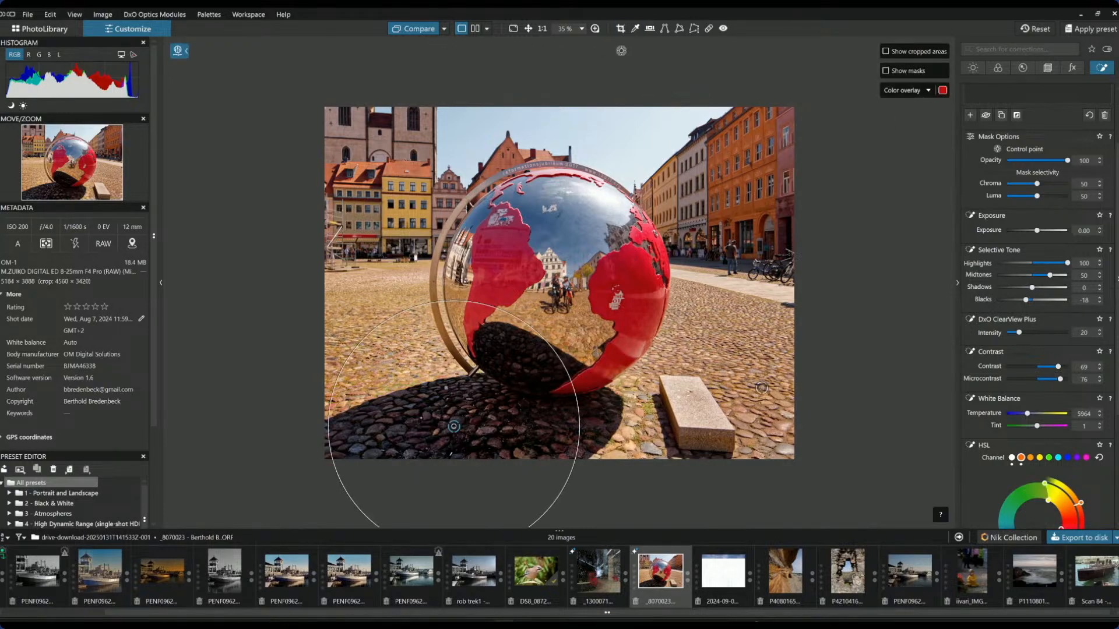
pyautogui.press('Escape')
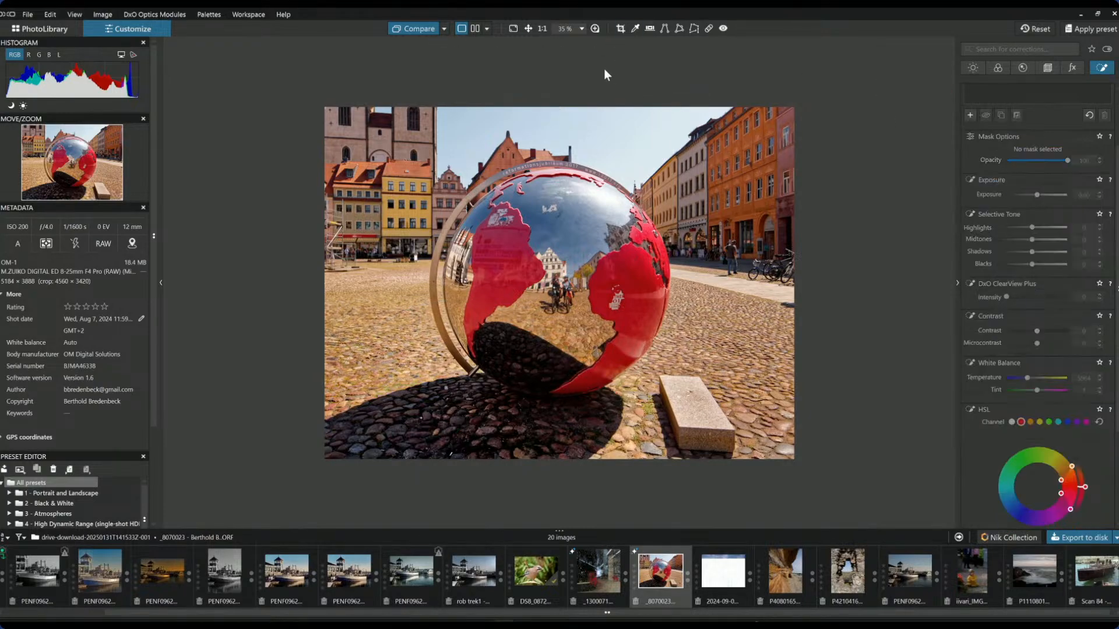
# Step: Set the saturation of the orange channel in the global HSL correction to 48 and check the photo against its original
pyautogui.click(416, 30)
pyautogui.click(998, 68)
pyautogui.scroll(-3, 1027, 256)
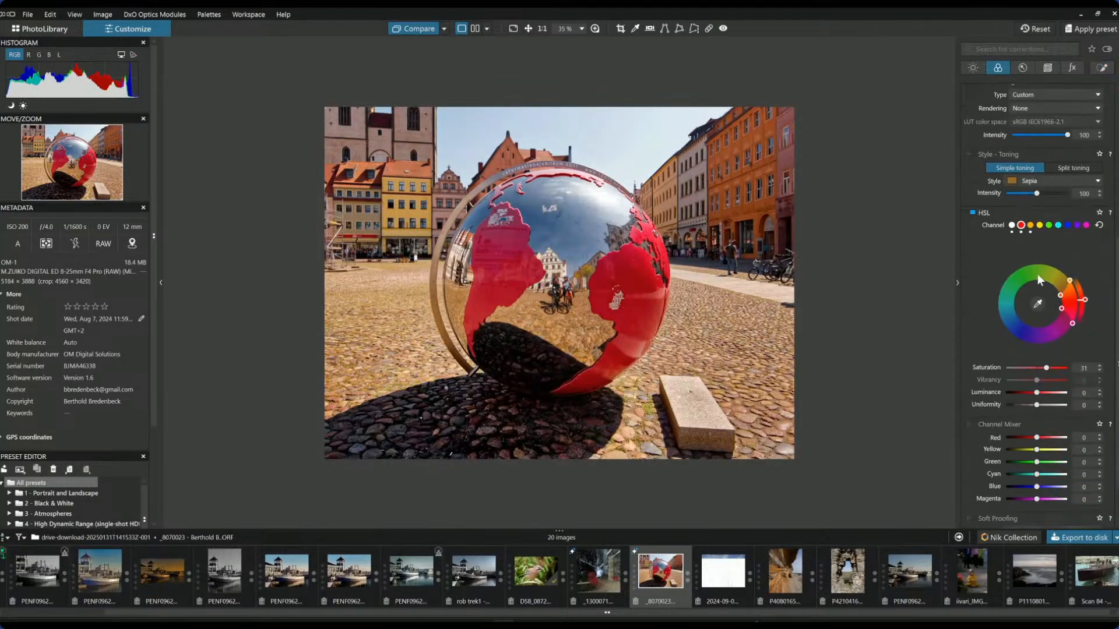
pyautogui.click(1031, 225)
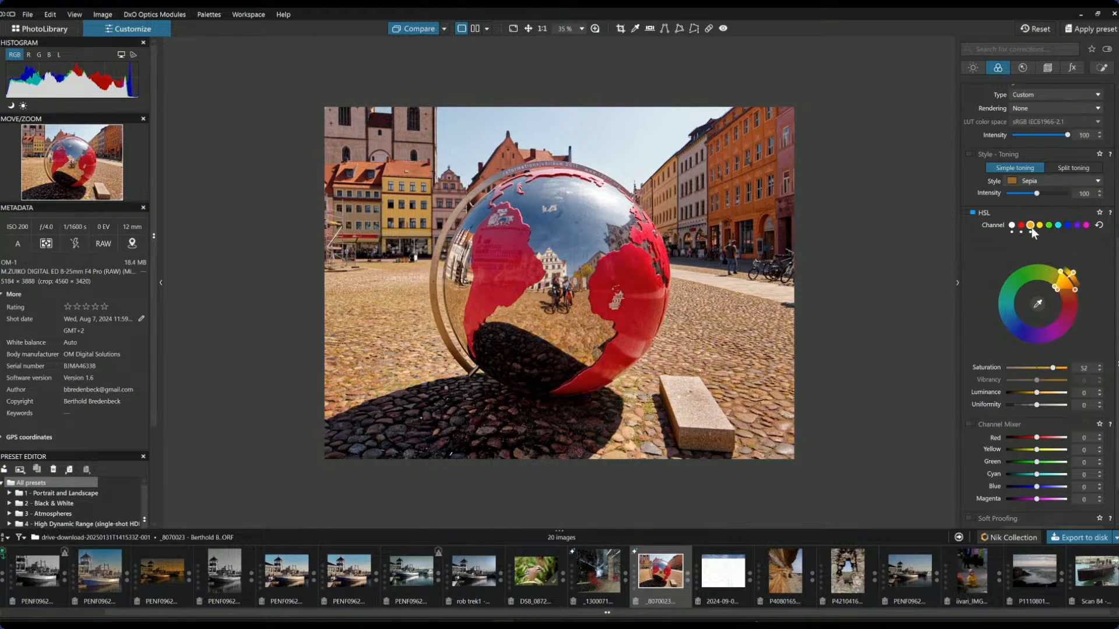
pyautogui.moveTo(1053, 368); pyautogui.dragTo(1046, 368)
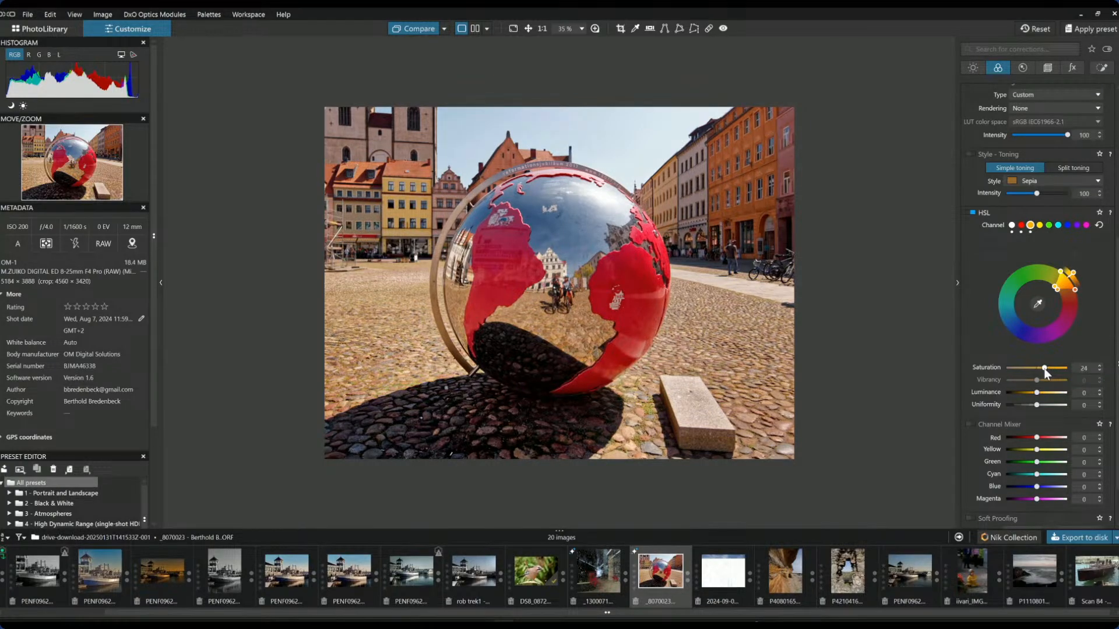
pyautogui.moveTo(1046, 373); pyautogui.dragTo(1053, 374)
pyautogui.moveTo(1048, 369); pyautogui.dragTo(1050, 370)
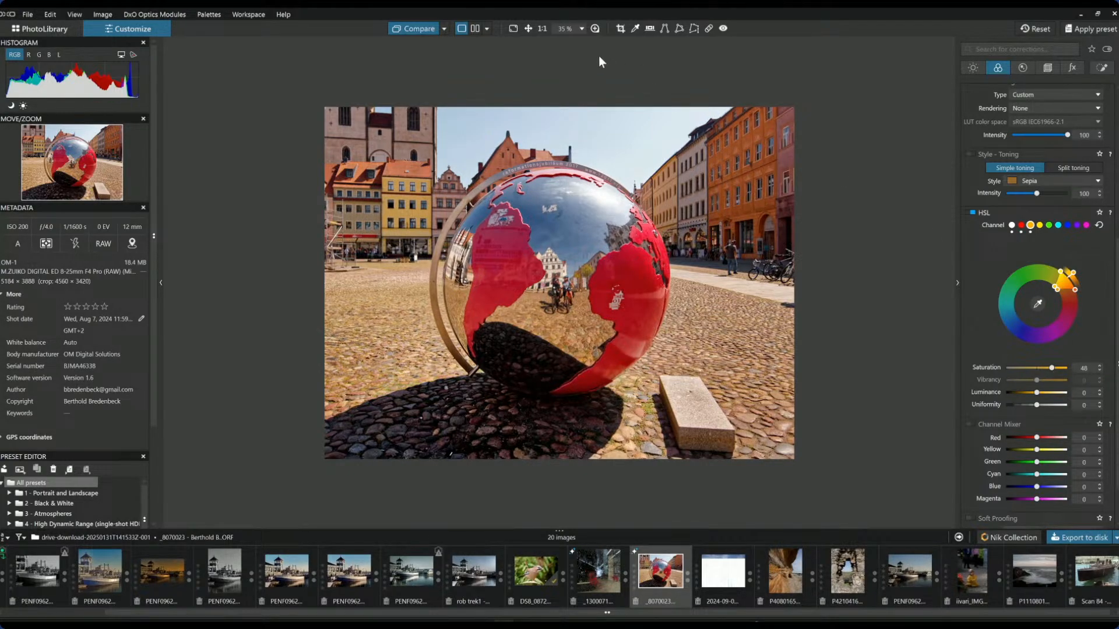
pyautogui.click(400, 28)
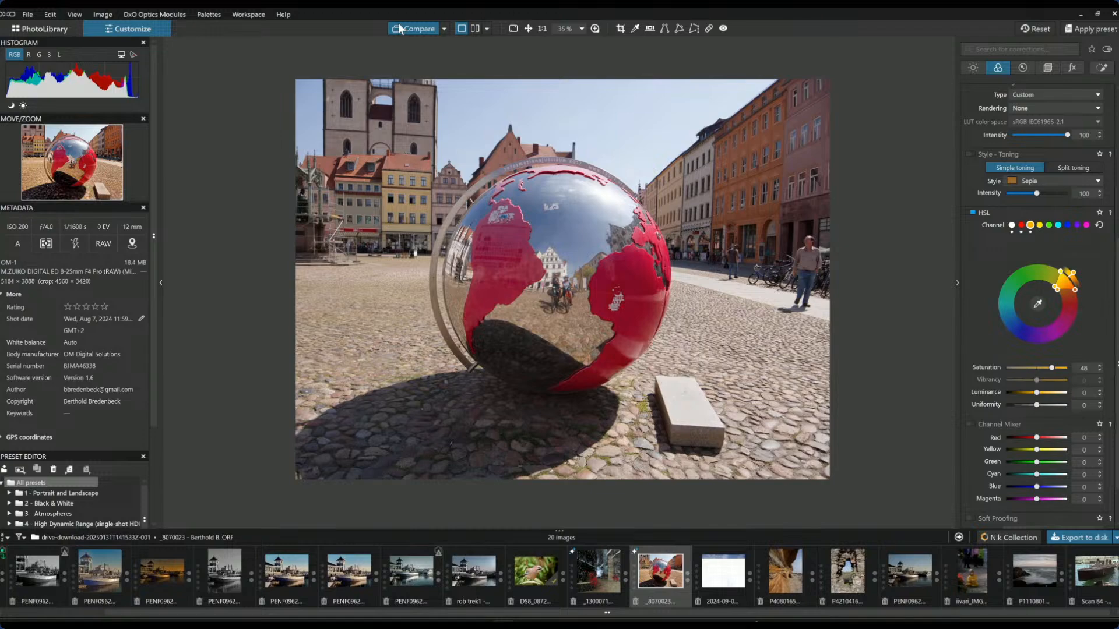
pyautogui.click(398, 25)
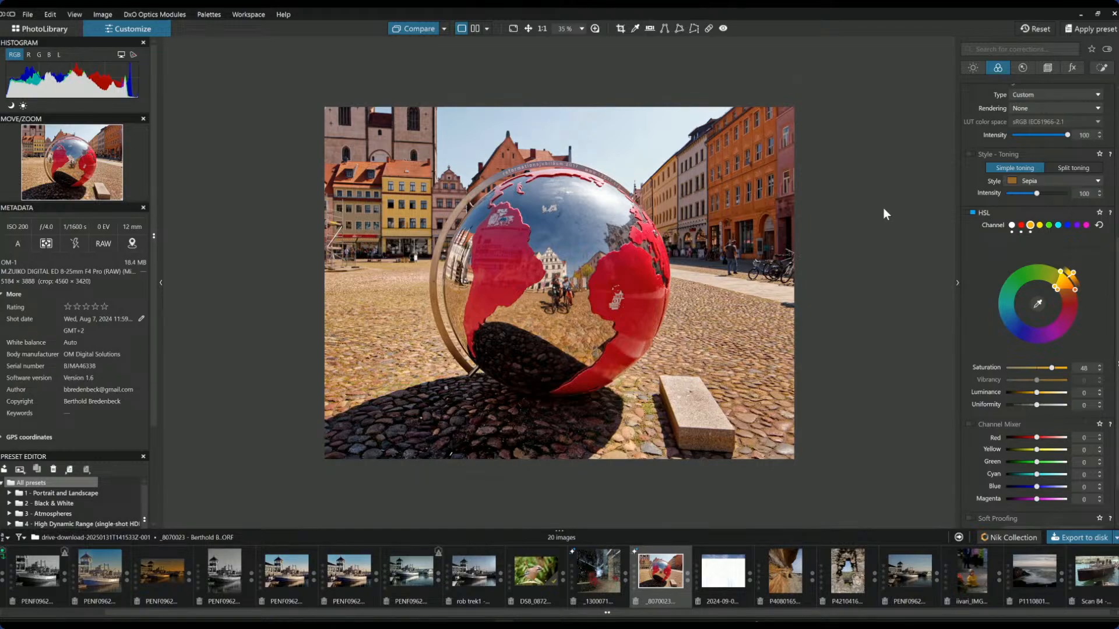
# Step: Set the global Selective Tone midtones to 28
pyautogui.click(972, 68)
pyautogui.scroll(3, 1037, 250)
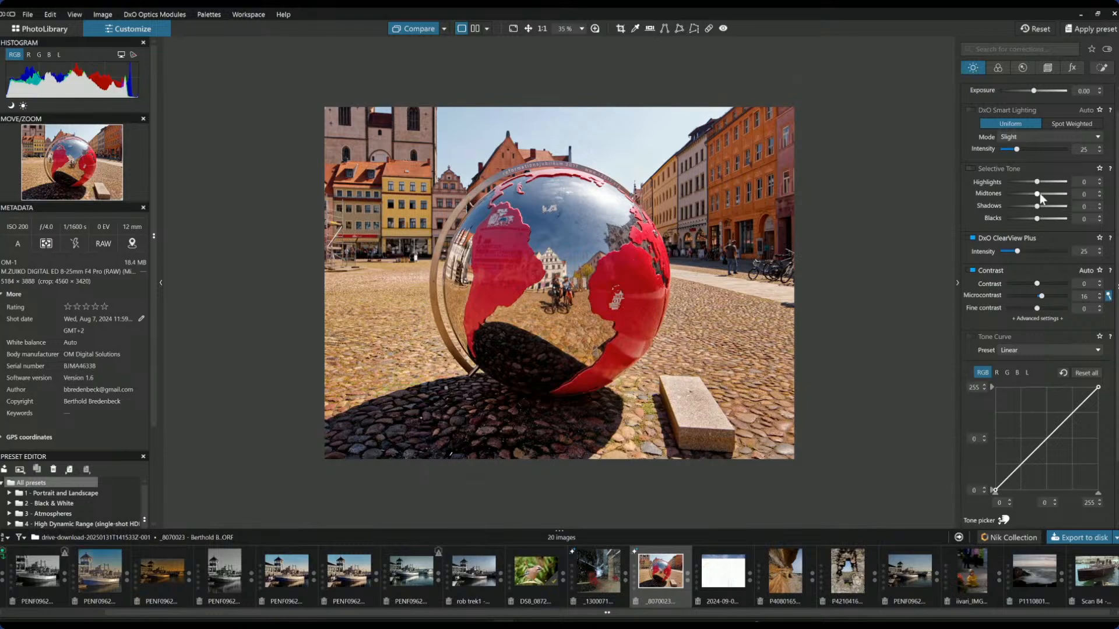
pyautogui.moveTo(1039, 193); pyautogui.dragTo(1046, 194)
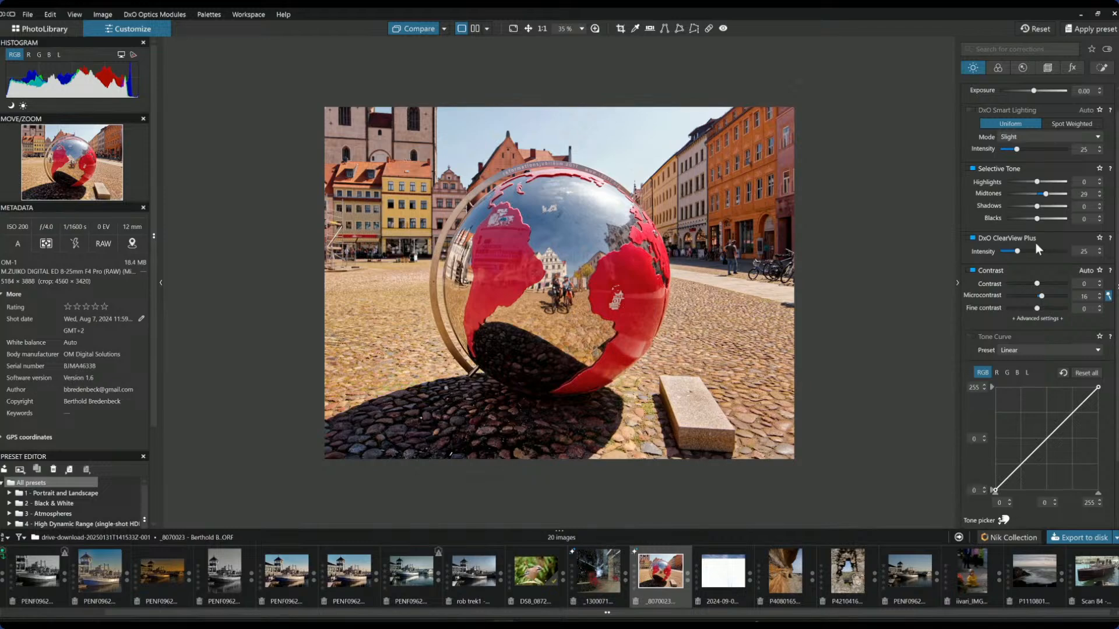
# Step: Examine the edited globe photo enlarged and side by side with the original, with the side palettes out of view
pyautogui.scroll(1, 778, 202)
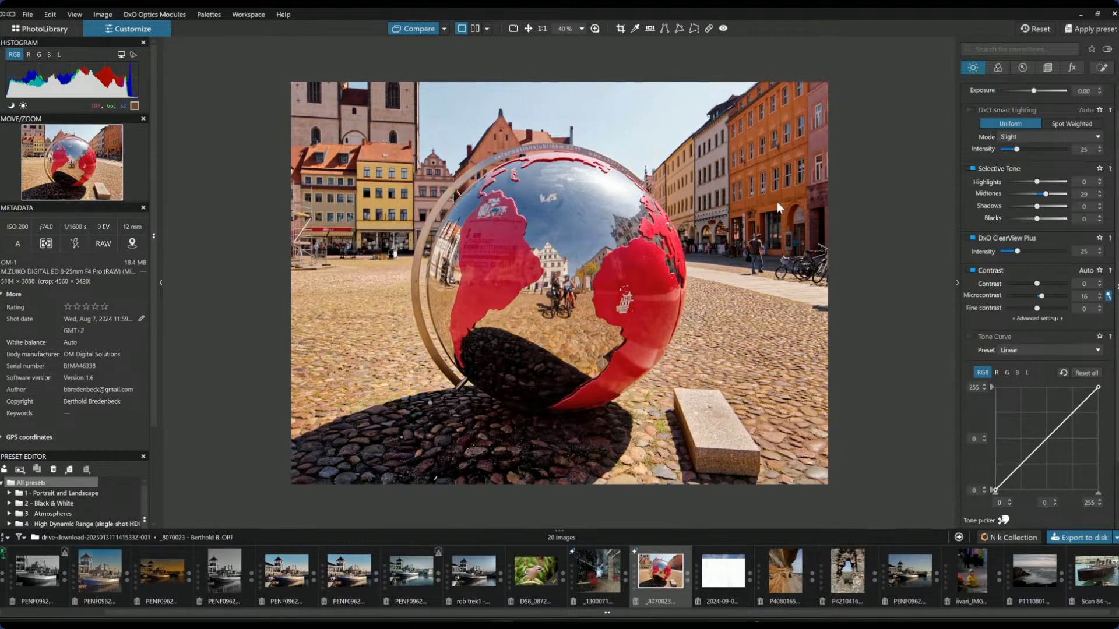
pyautogui.scroll(1, 778, 201)
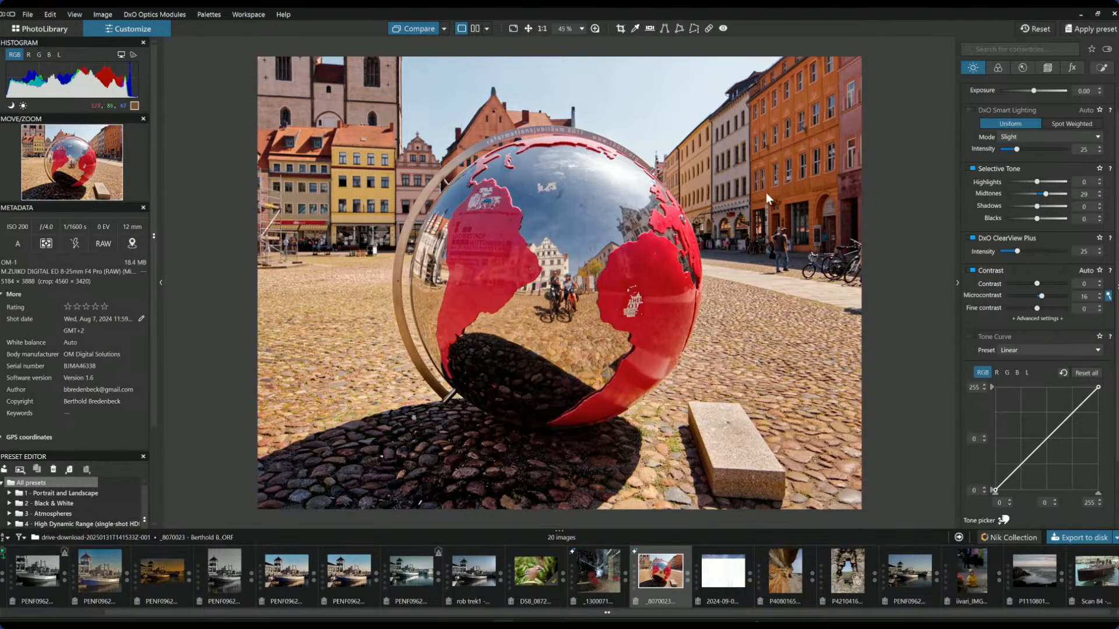
pyautogui.scroll(-2, 766, 193)
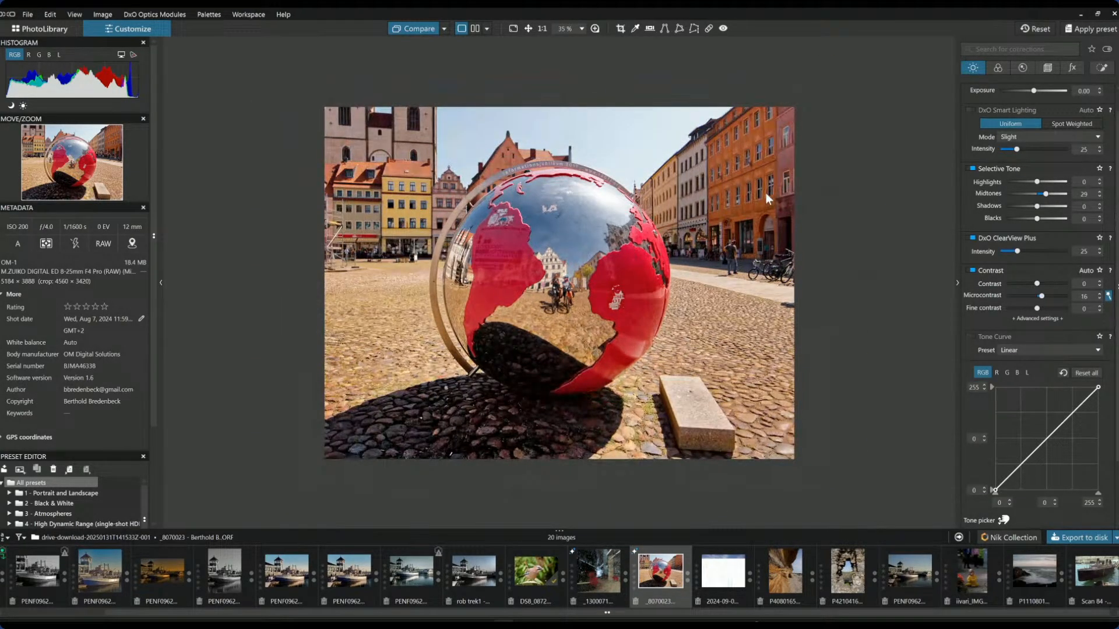
pyautogui.scroll(1, 765, 192)
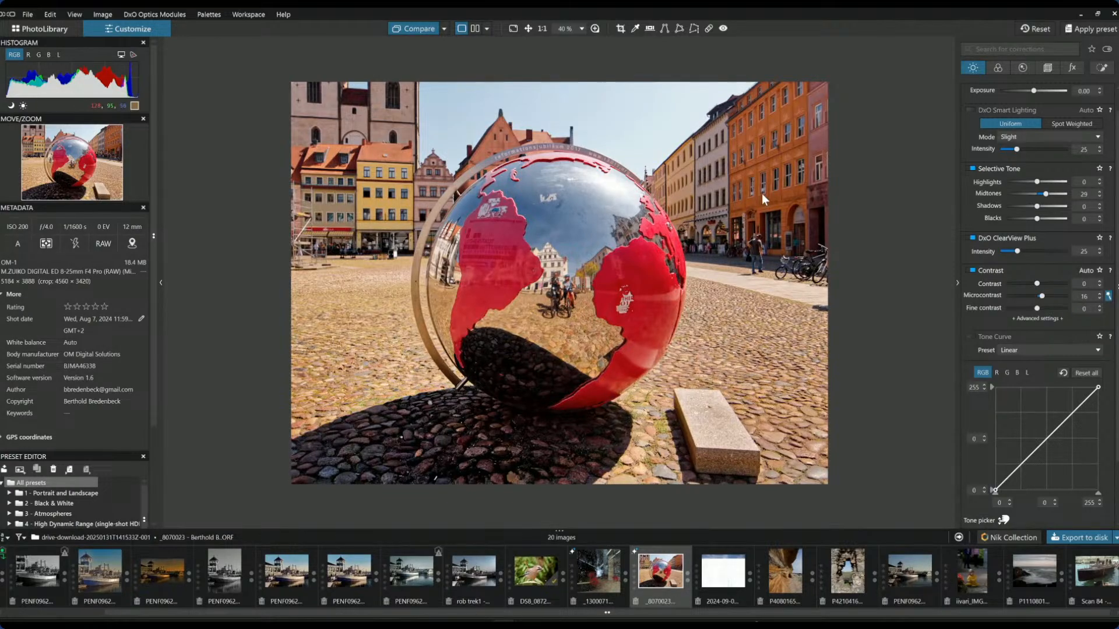
pyautogui.press('Tab')
pyautogui.click(476, 29)
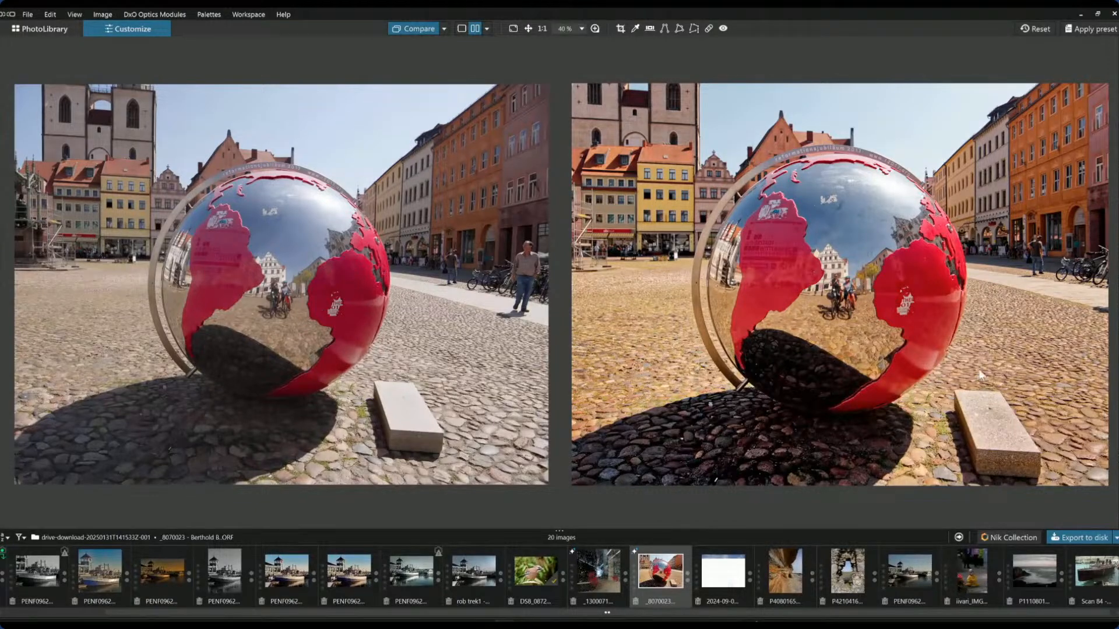
pyautogui.click(462, 28)
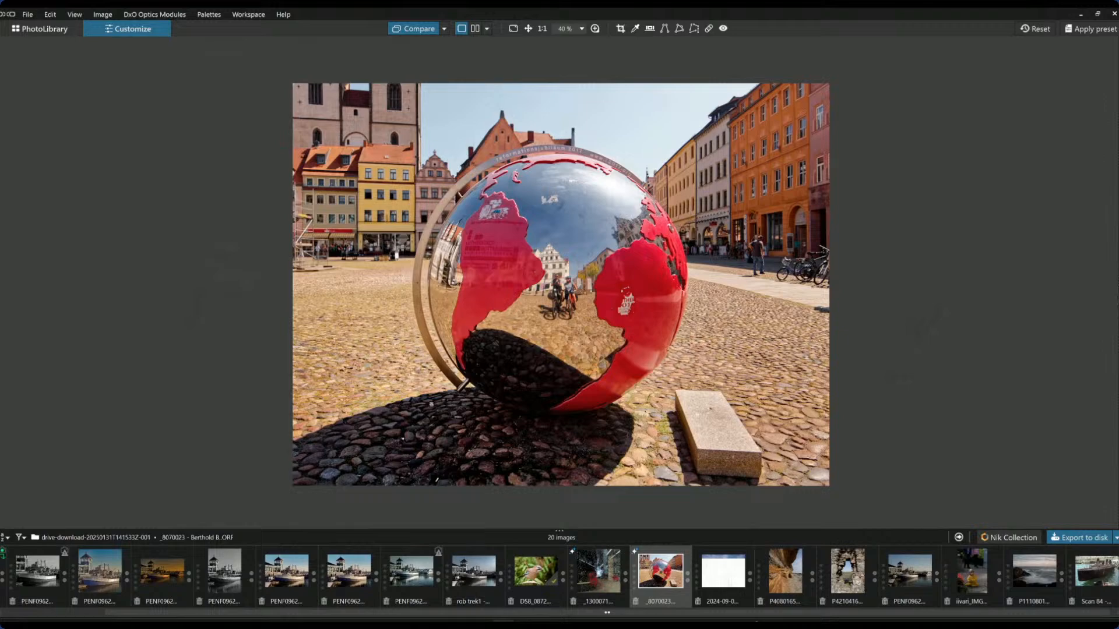
pyautogui.click(1116, 294)
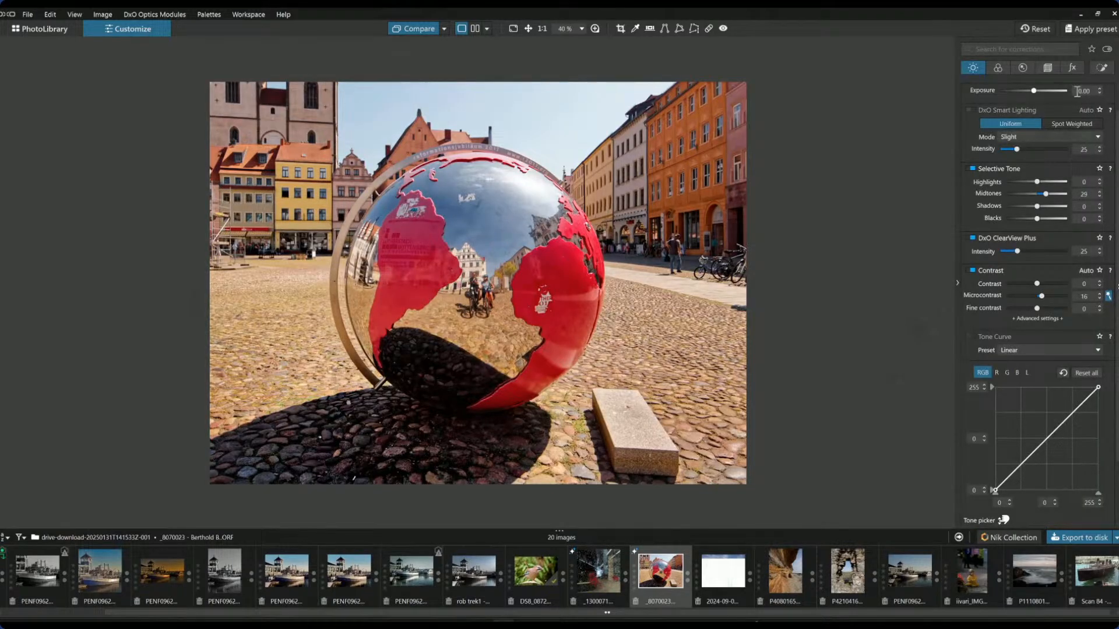
# Step: Create a new mask with a control point on the sunlit paving left of the globe and set its exposure to -0.20
pyautogui.click(1101, 70)
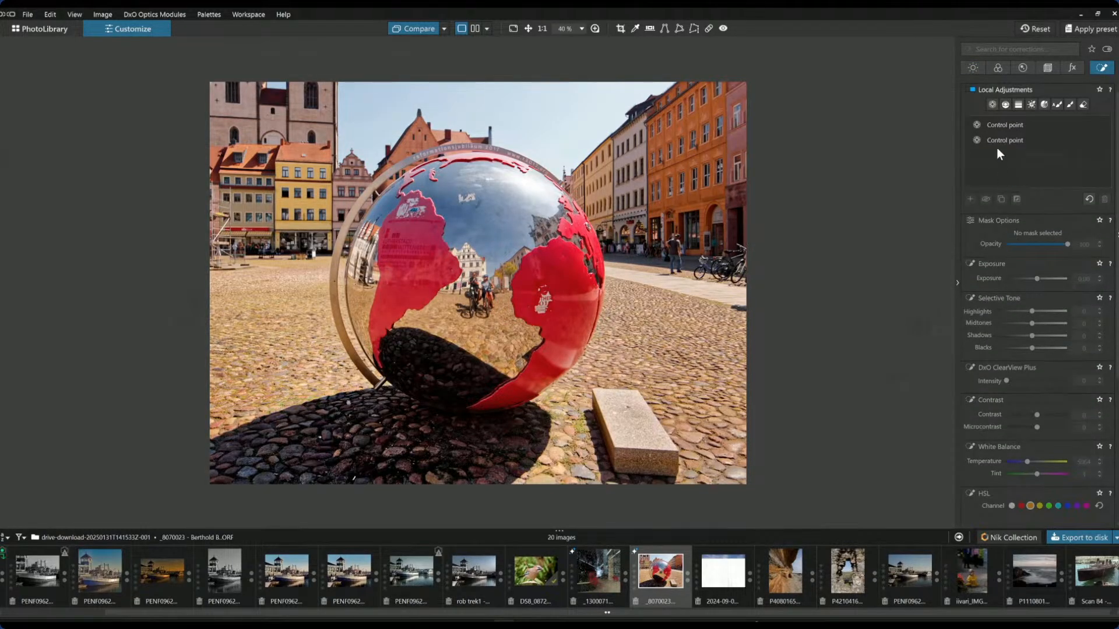
pyautogui.click(995, 142)
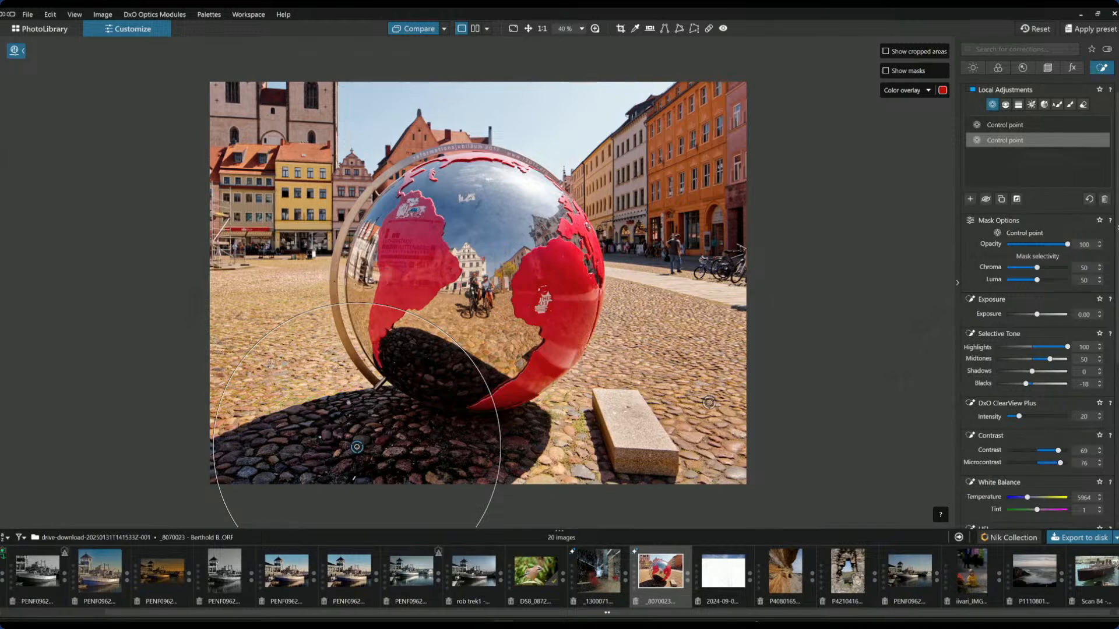
pyautogui.click(1002, 124)
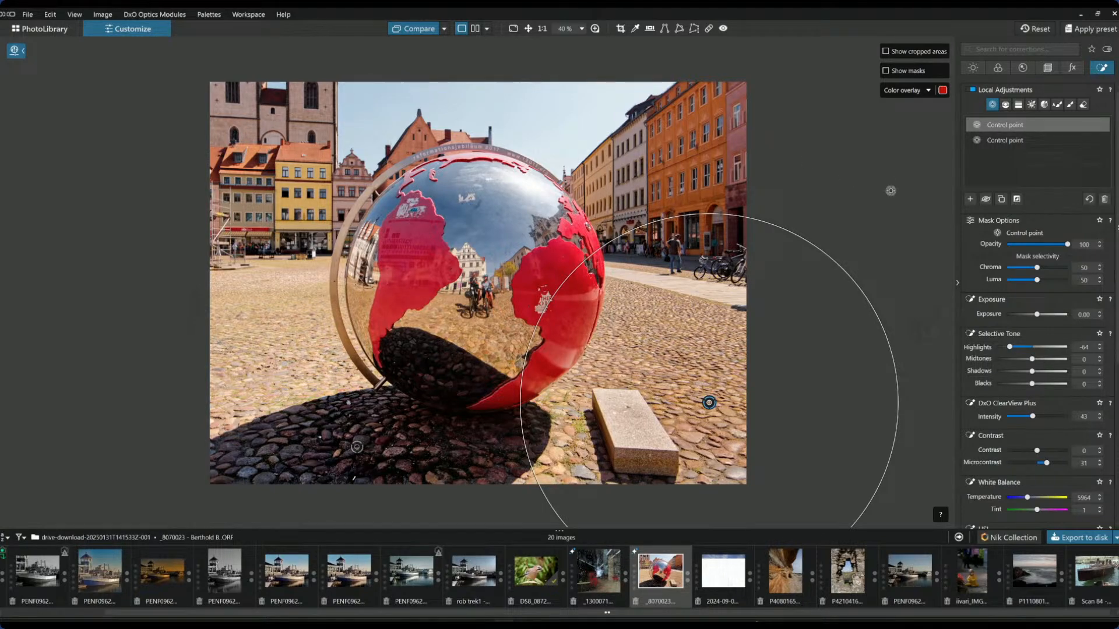
pyautogui.click(969, 199)
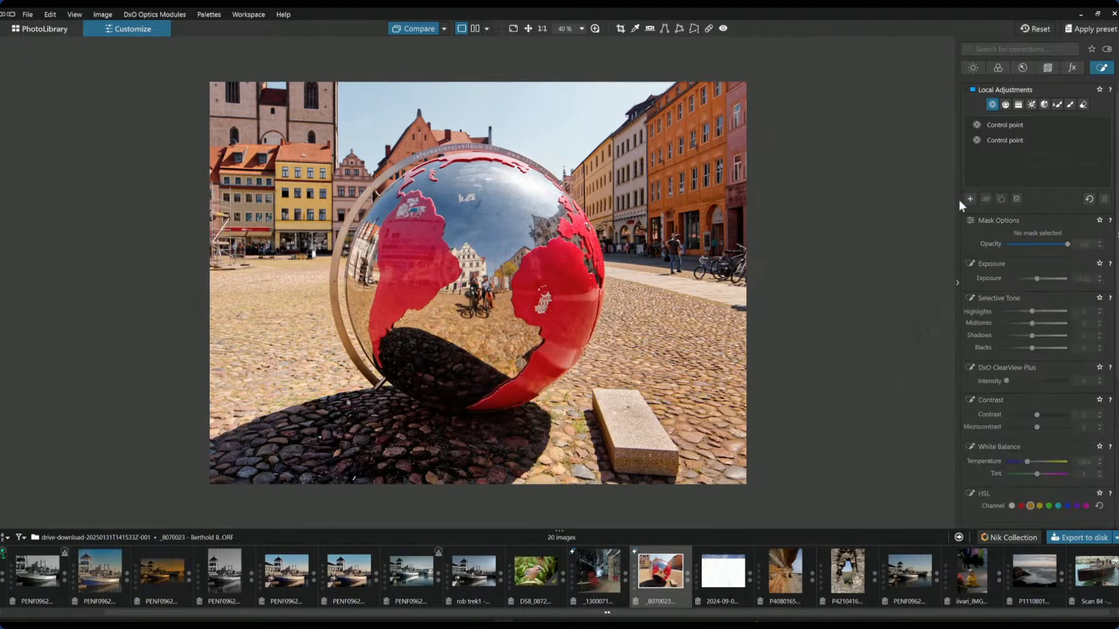
pyautogui.click(235, 360)
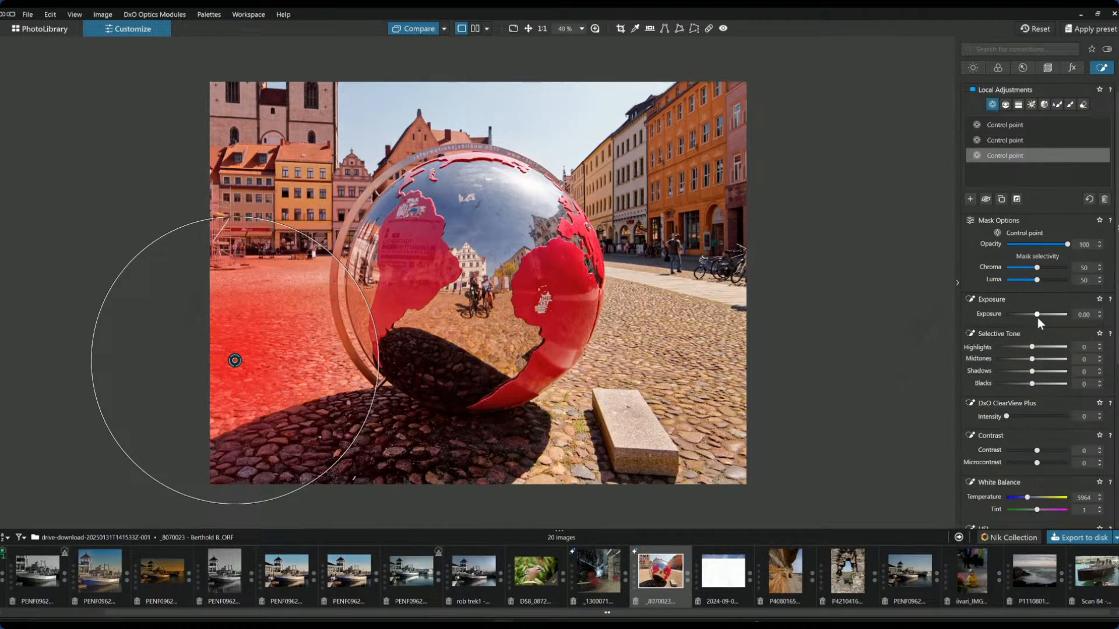
pyautogui.scroll(-1, 1037, 319)
pyautogui.scroll(-1, 1036, 318)
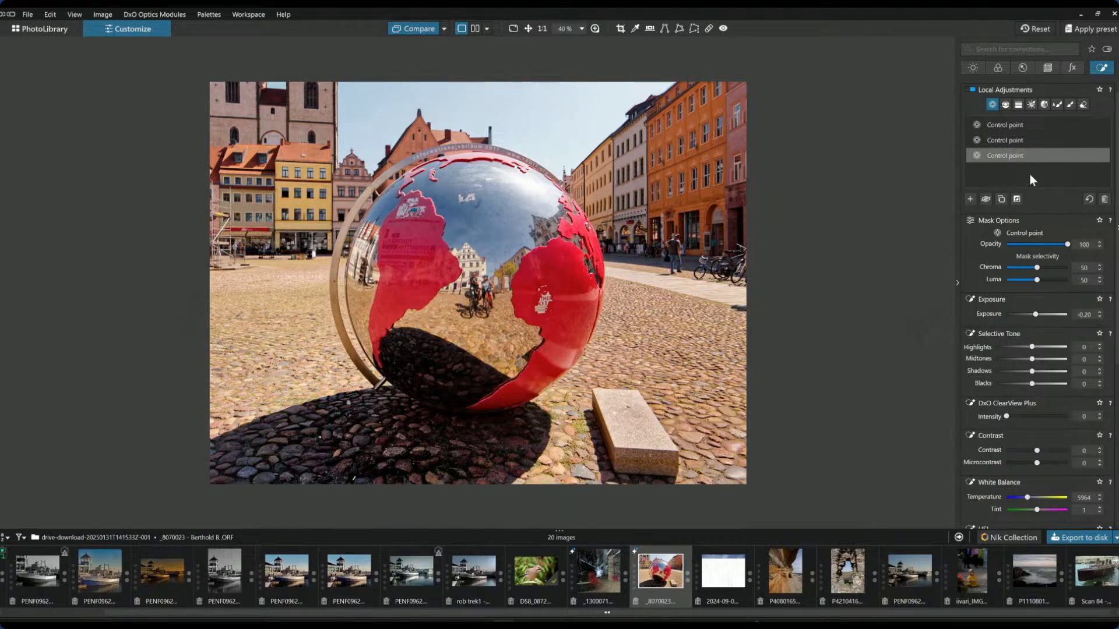
# Step: Create a mask with exposure 0.49 from resized control points on the orange building and the houses left of the globe
pyautogui.click(969, 199)
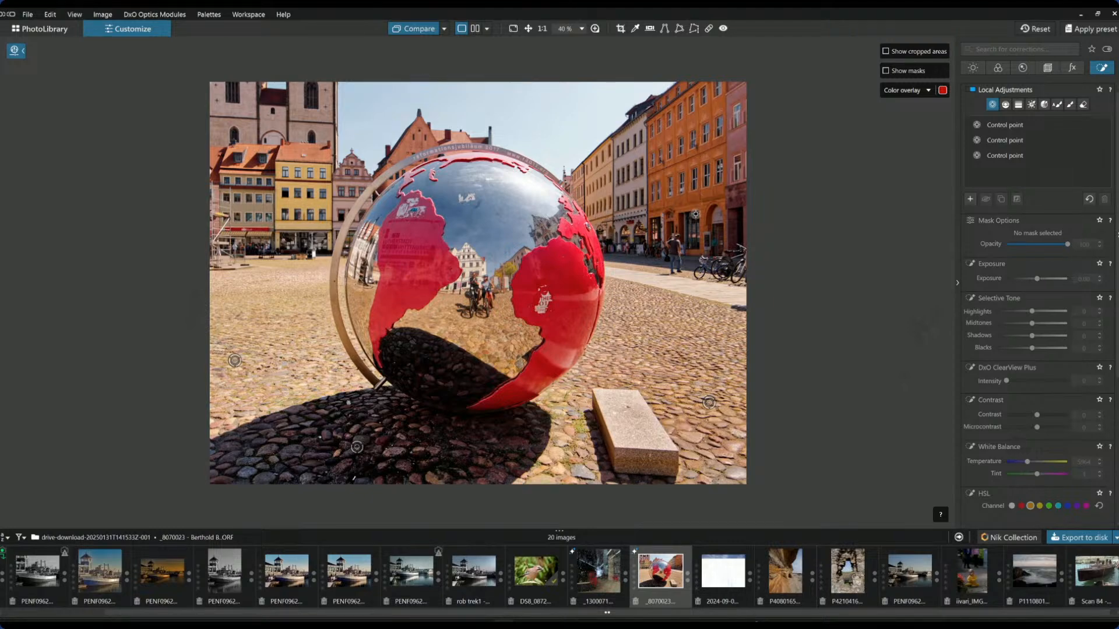
pyautogui.click(717, 240)
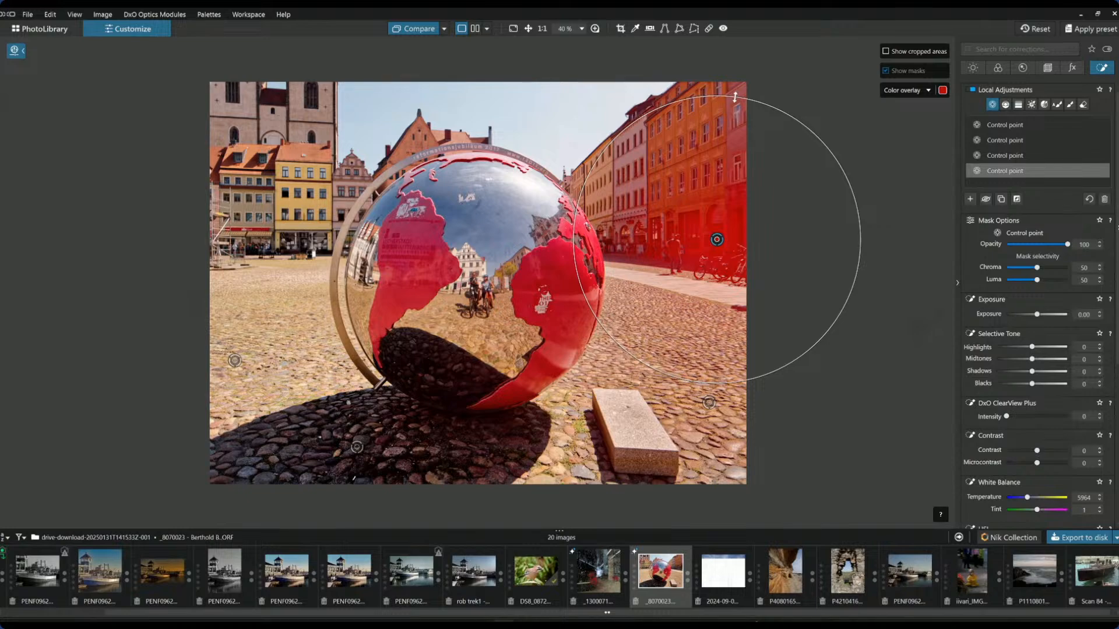
pyautogui.moveTo(738, 127); pyautogui.dragTo(718, 204)
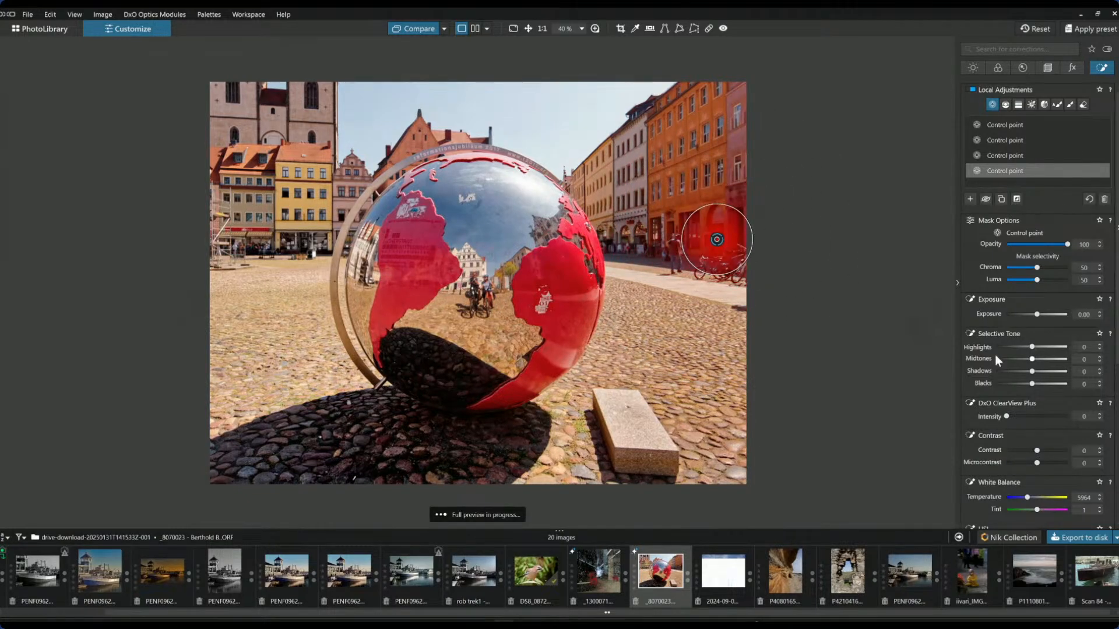
pyautogui.moveTo(1036, 315); pyautogui.dragTo(1041, 316)
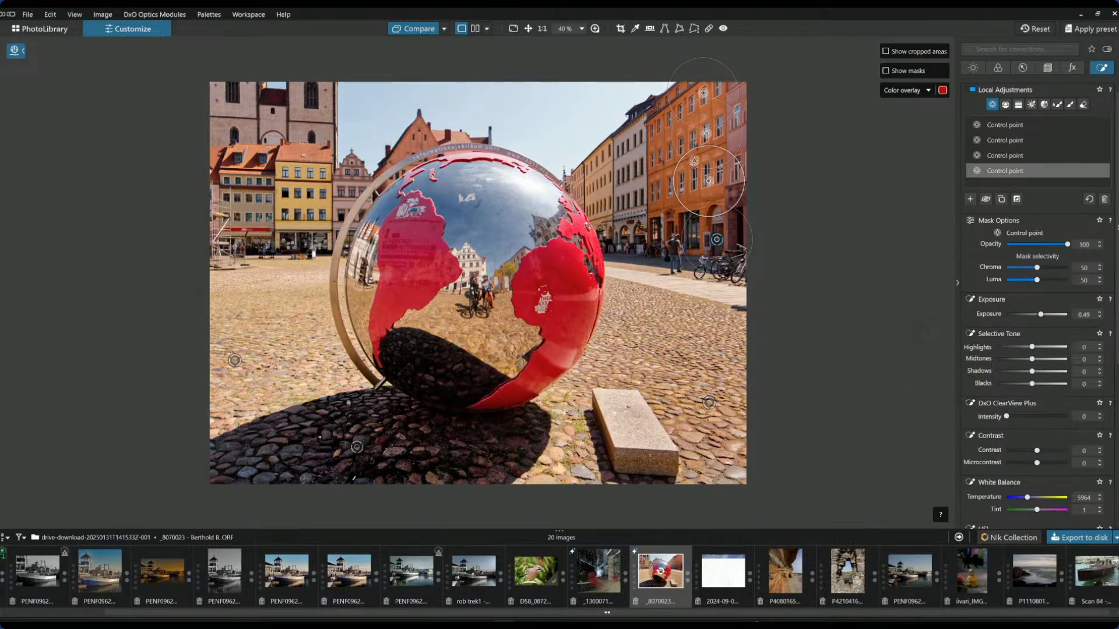
pyautogui.moveTo(691, 157); pyautogui.dragTo(653, 82)
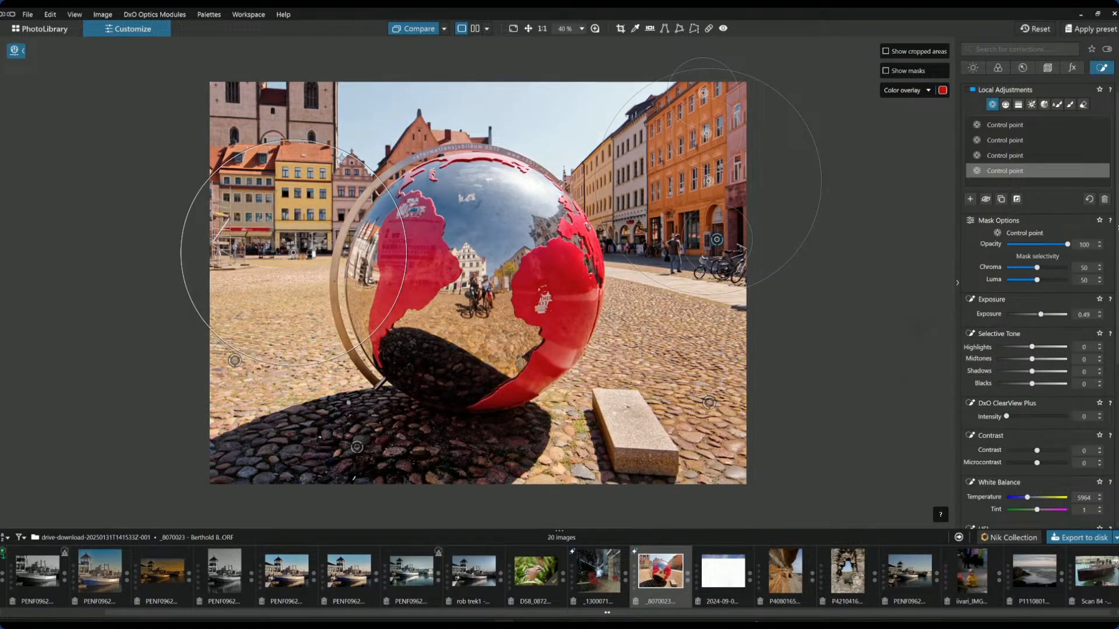
pyautogui.moveTo(347, 153); pyautogui.dragTo(321, 225)
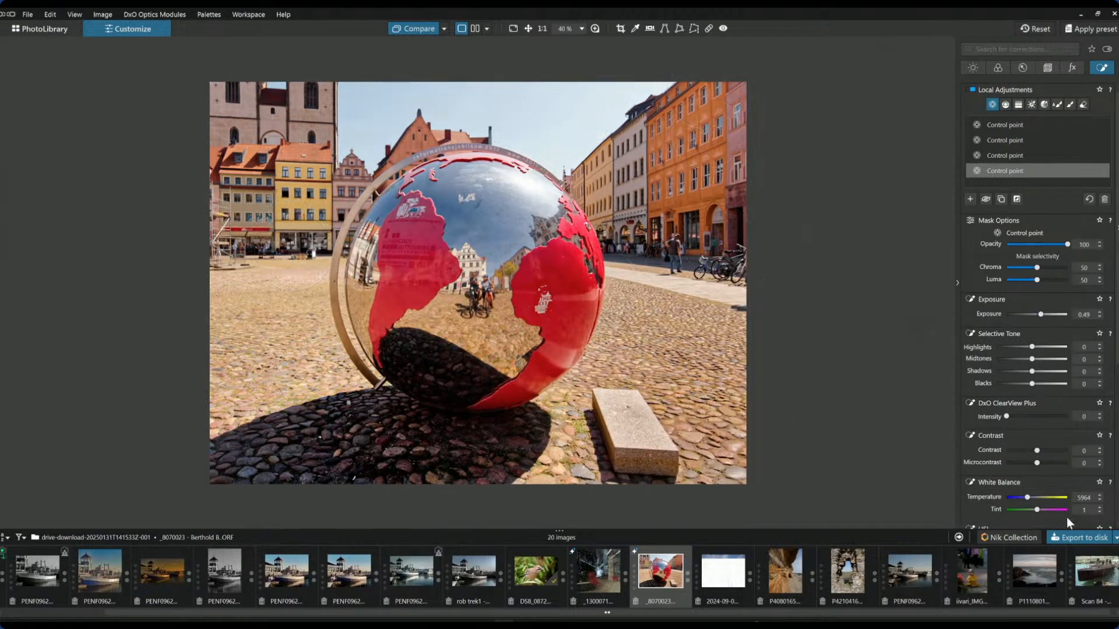
# Step: Deselect the mask and compare the finished edit side by side with the uncorrected original across the full window width
pyautogui.click(475, 28)
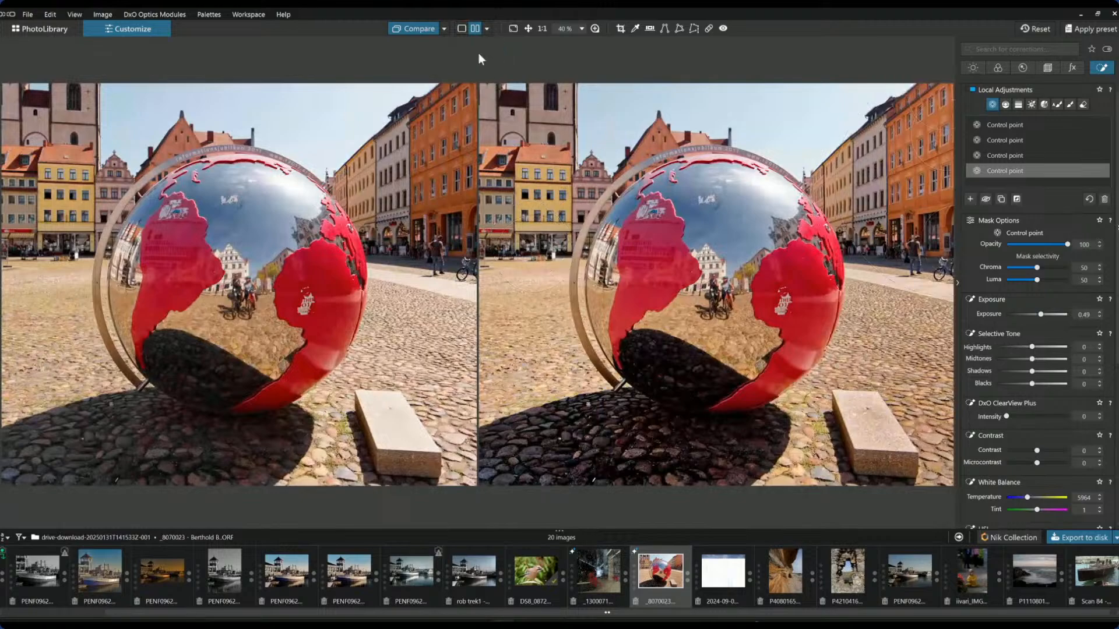
pyautogui.press('Escape')
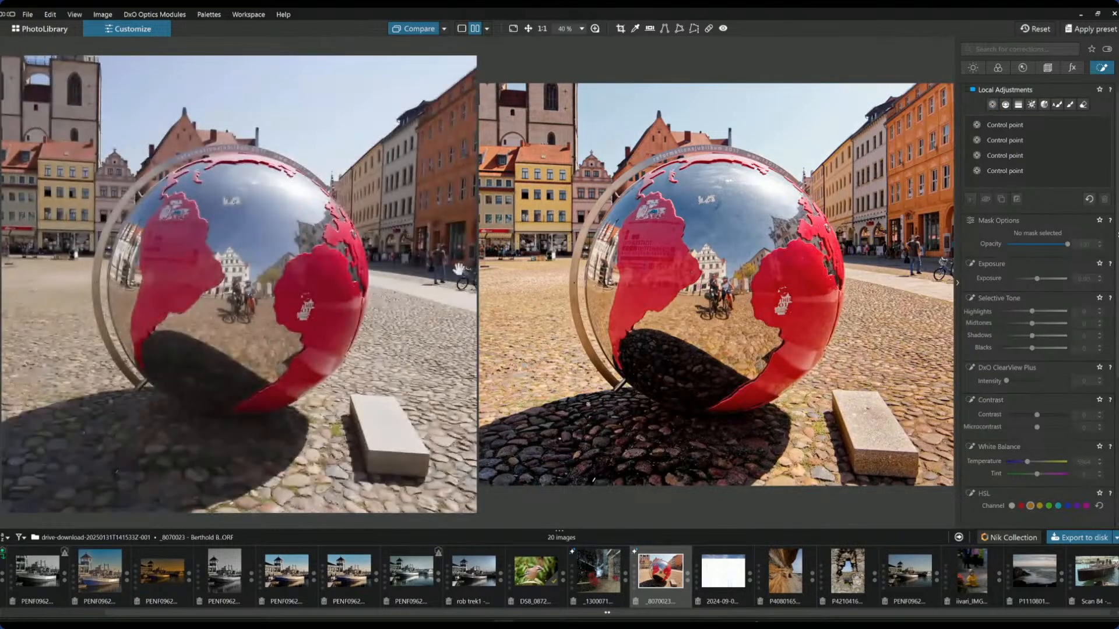
pyautogui.press('F9')
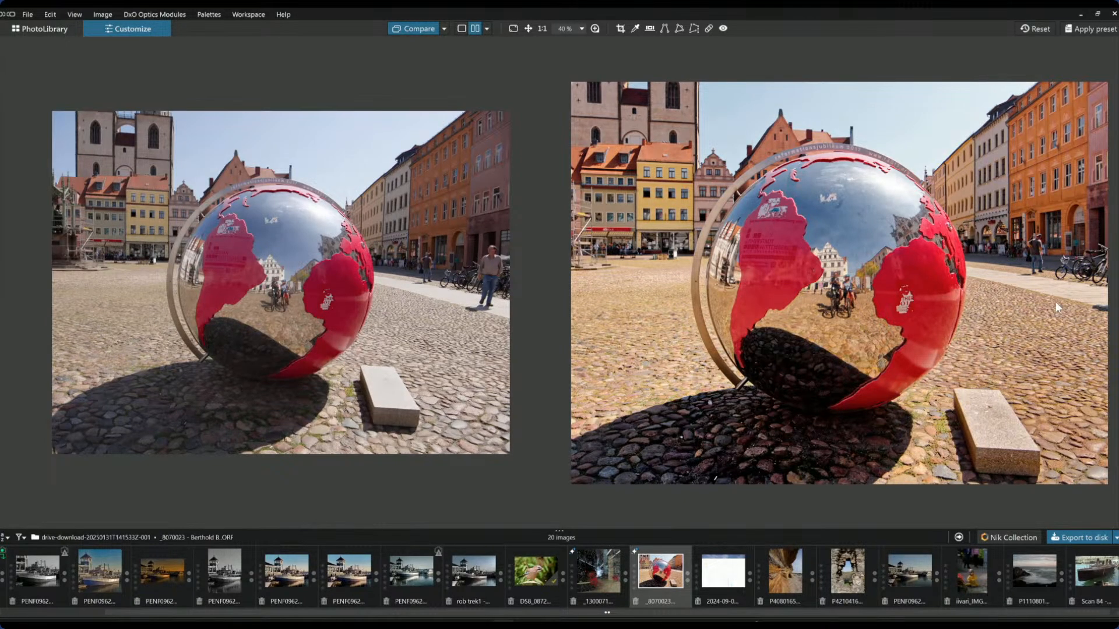
pyautogui.click(1114, 281)
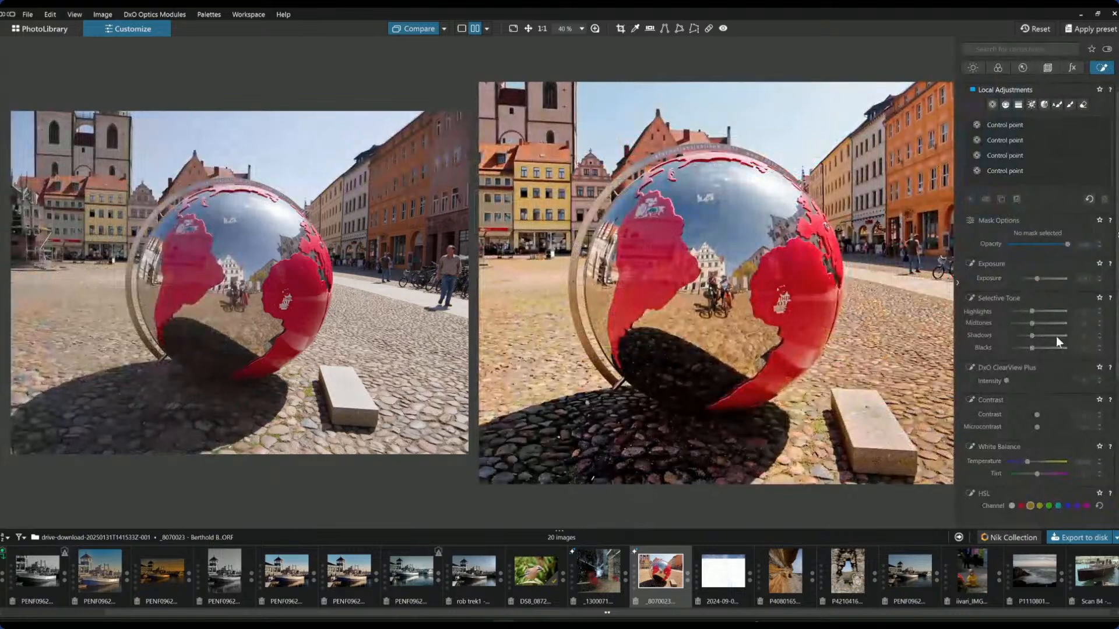
# Step: Set the green HSL channel of the globe photo to saturation 49 and luminance 10
pyautogui.click(994, 74)
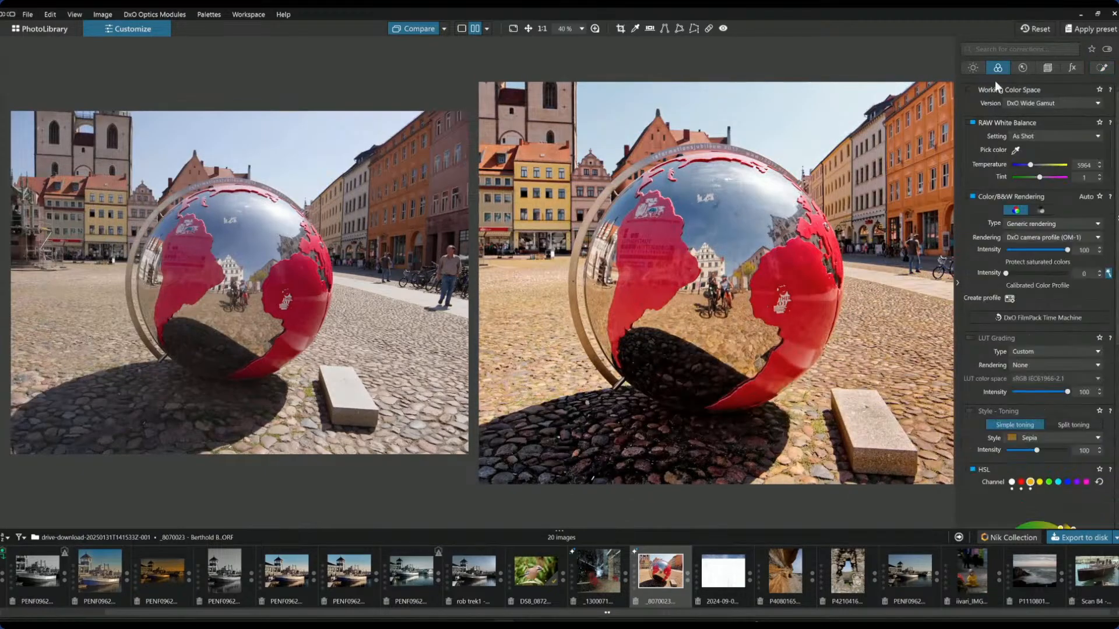
pyautogui.click(1049, 260)
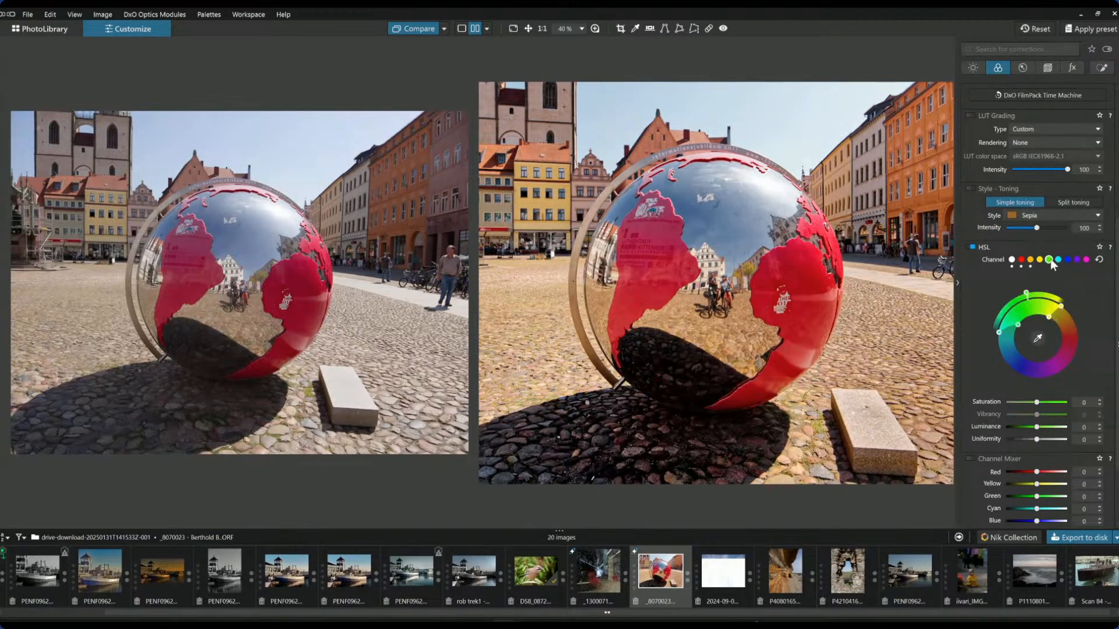
pyautogui.moveTo(1037, 427); pyautogui.dragTo(1051, 403)
# Step: Try sampling the shadowed cobblestones below the globe several times with the HSL color picker
pyautogui.click(1038, 340)
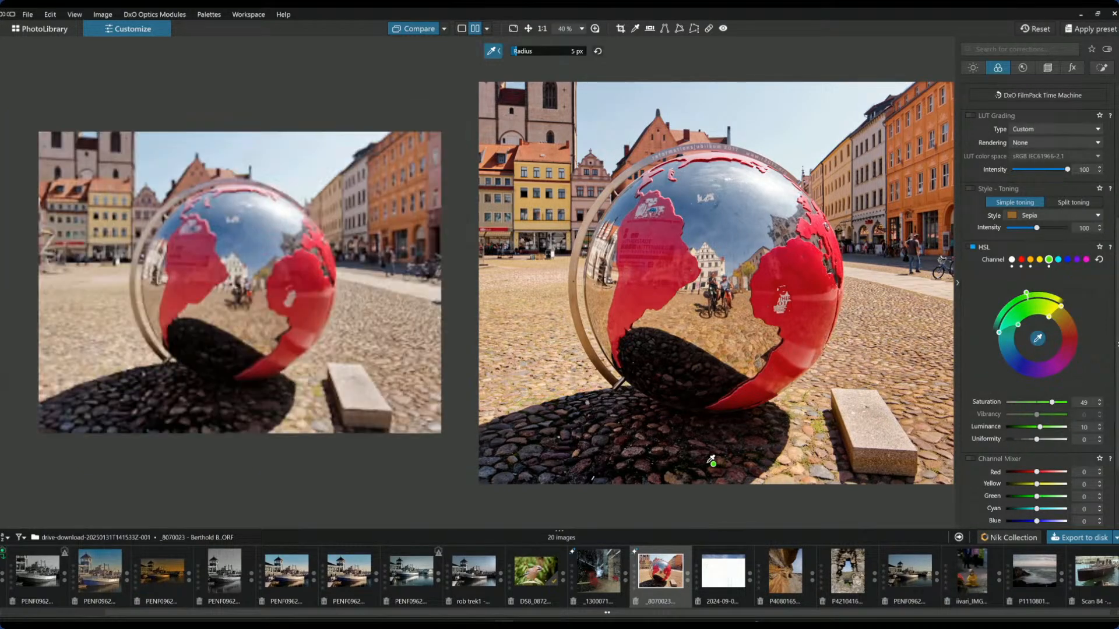
pyautogui.click(693, 464)
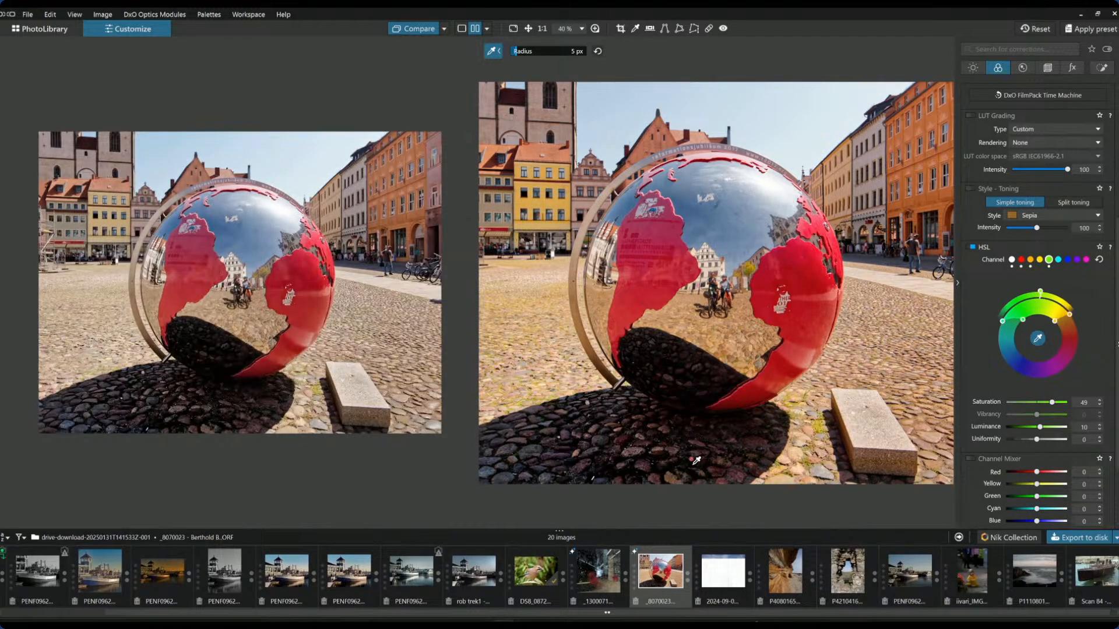
pyautogui.click(697, 460)
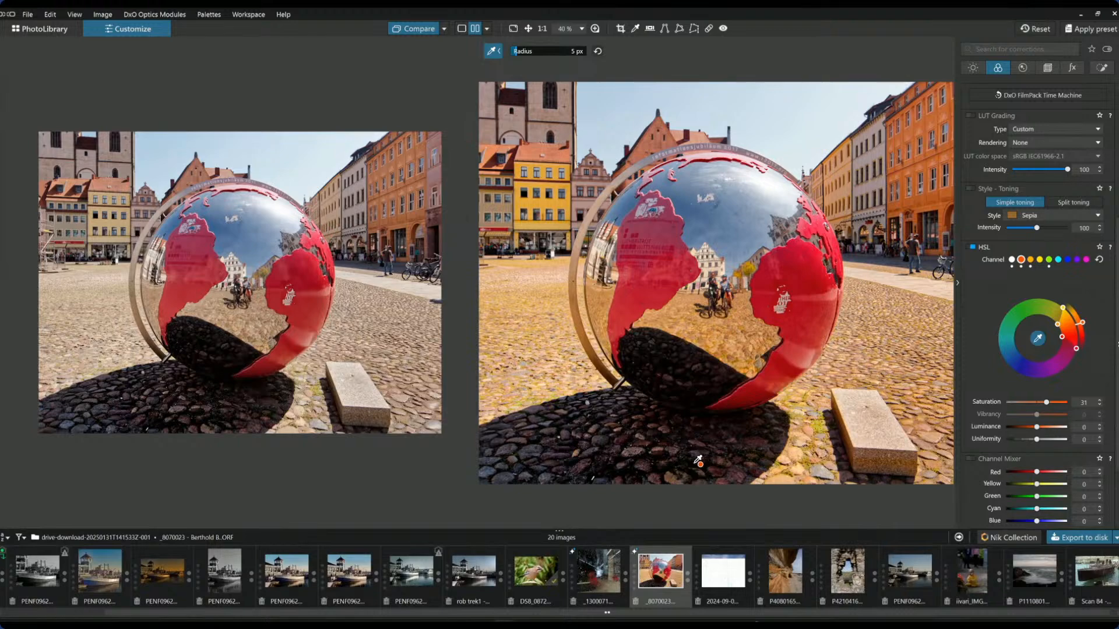
pyautogui.click(691, 467)
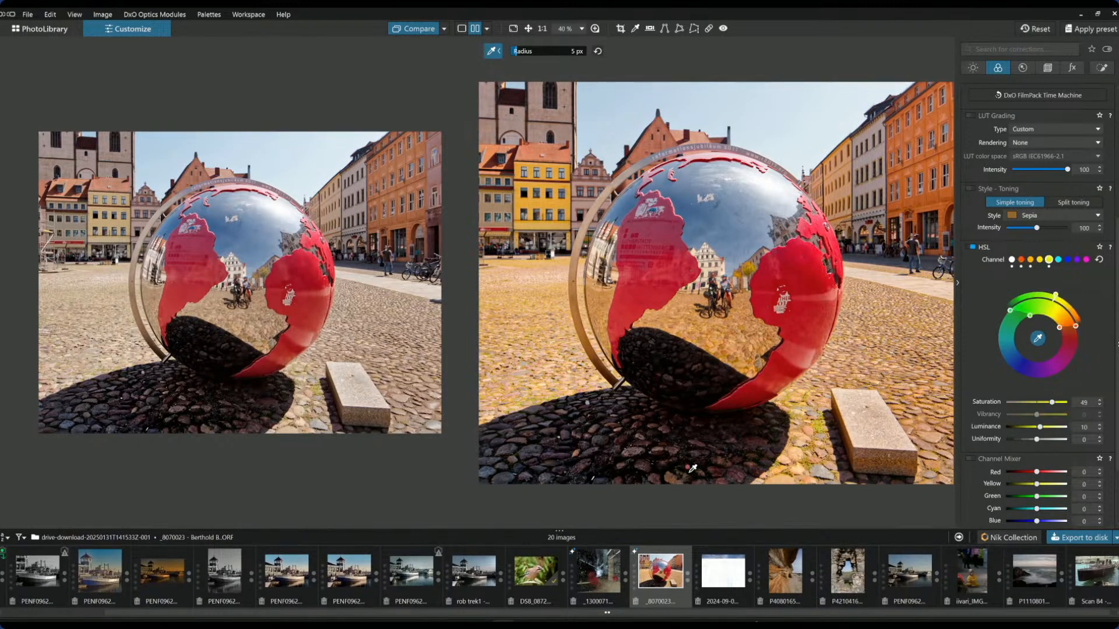
pyautogui.click(695, 469)
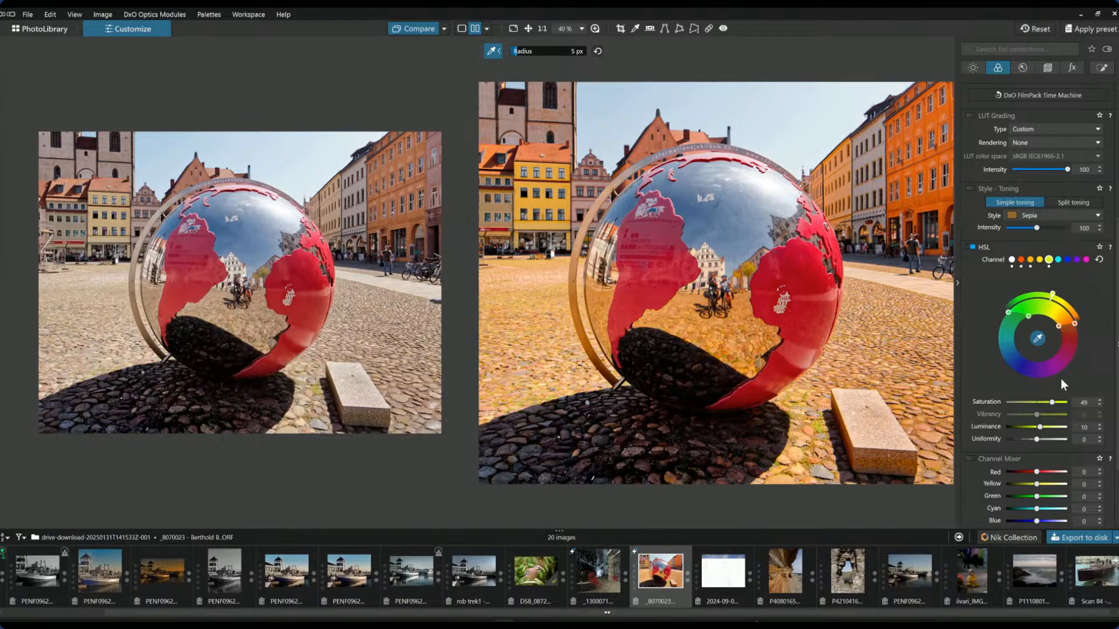
# Step: Undo the HSL color picks from the cobblestones and leave the color picker
pyautogui.hotkey('ctrl', 'z')
pyautogui.hotkey('ctrl', 'z')
pyautogui.hotkey('ctrl', 'z')
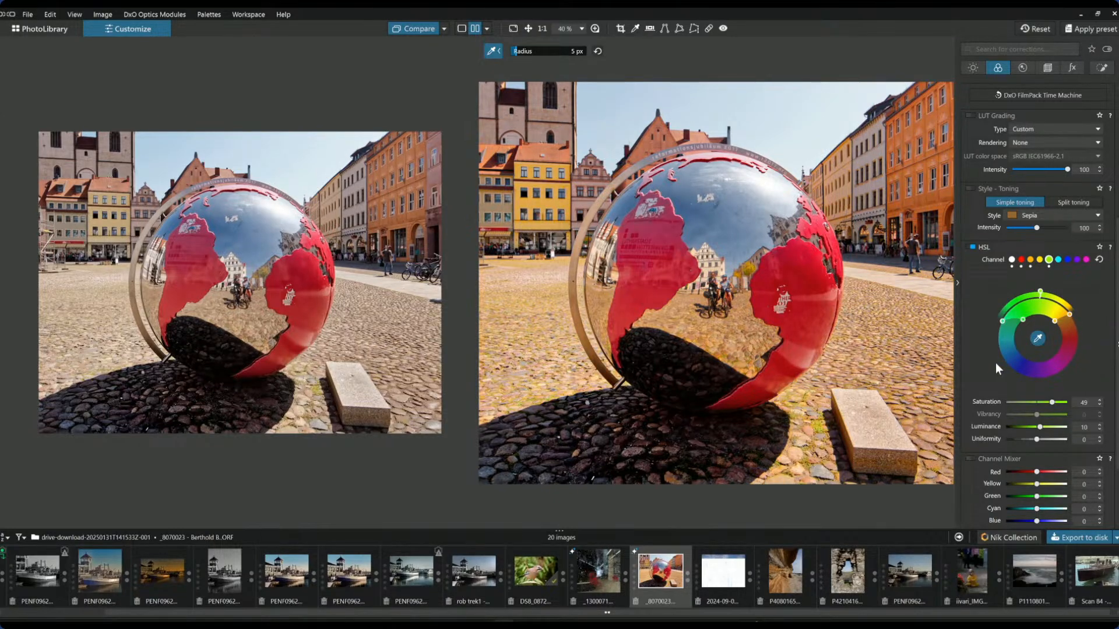
pyautogui.hotkey('ctrl', 'z')
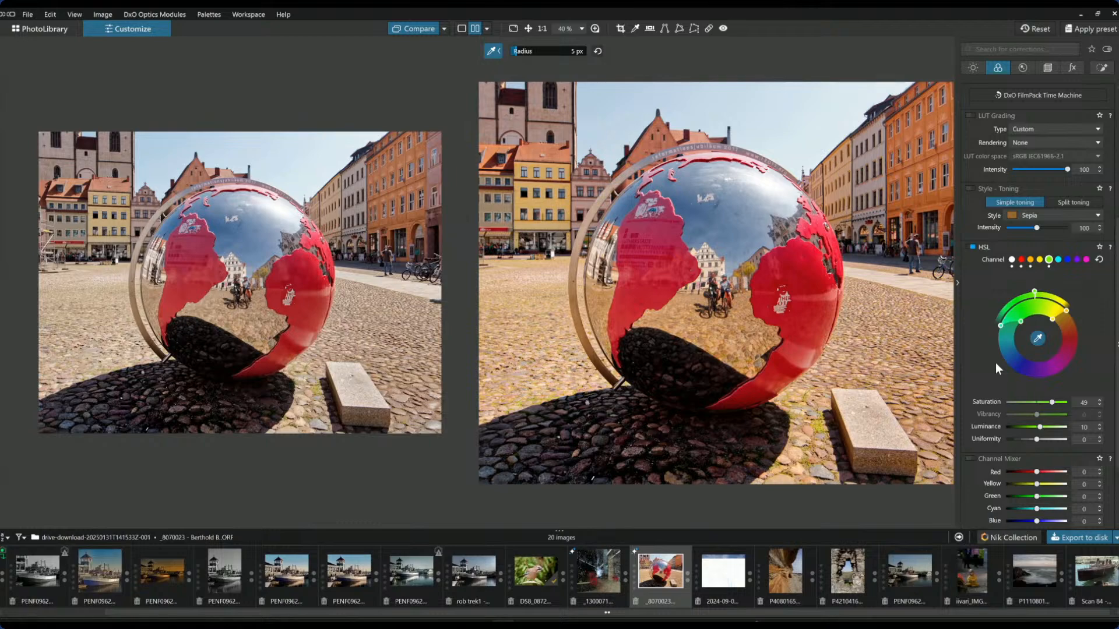
pyautogui.hotkey('ctrl', 'z')
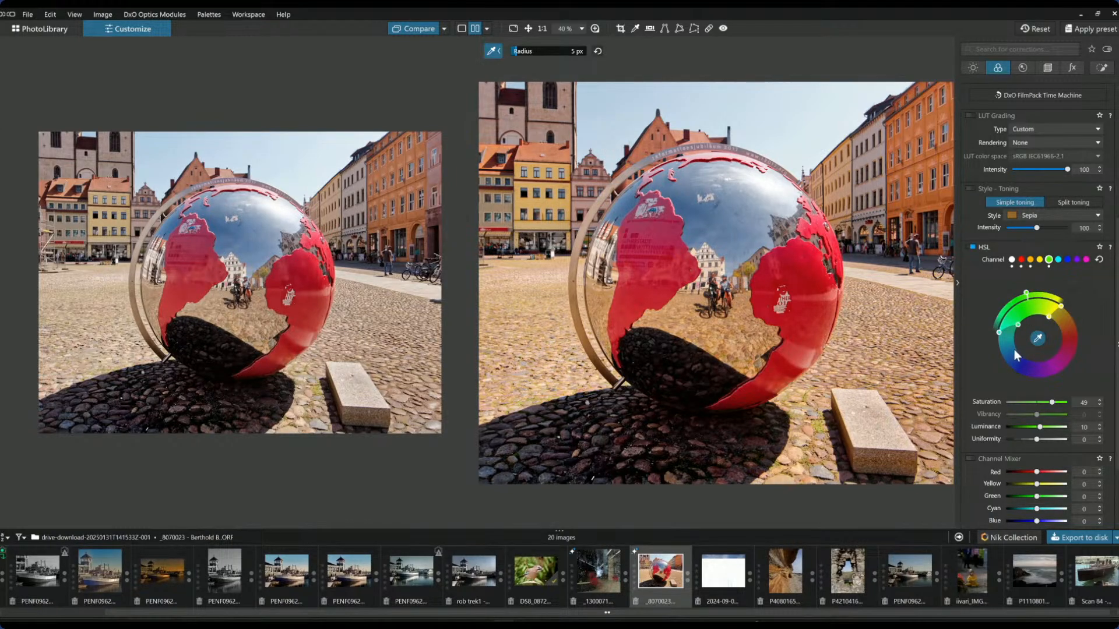
pyautogui.press('Escape')
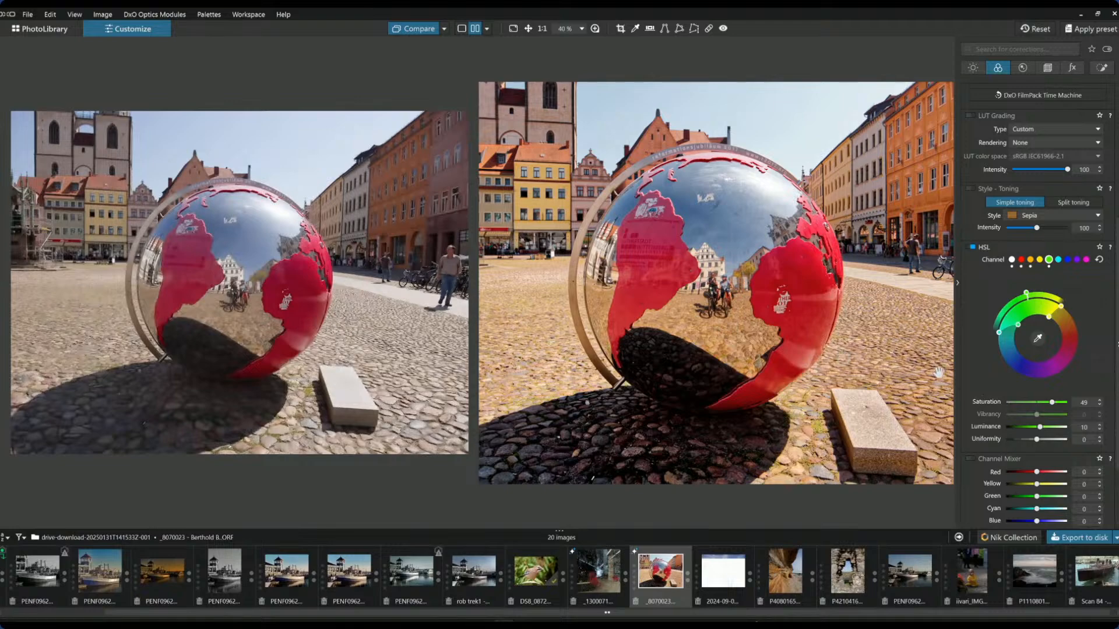
# Step: Compare the globe edit with the original without the side palettes, and return to the single-image view
pyautogui.press('F9')
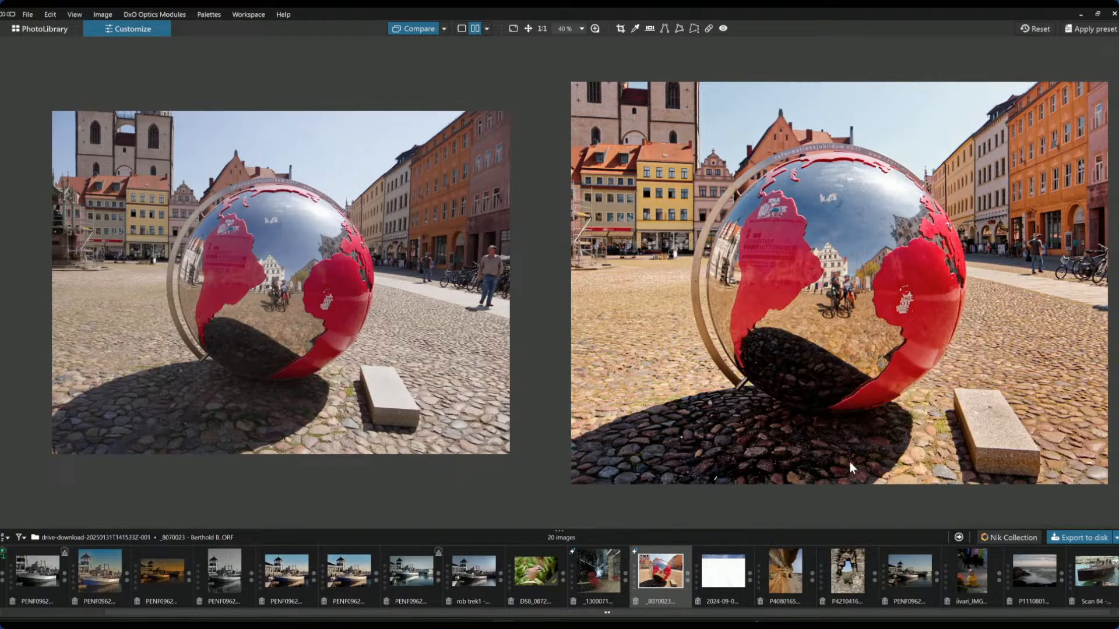
pyautogui.click(461, 28)
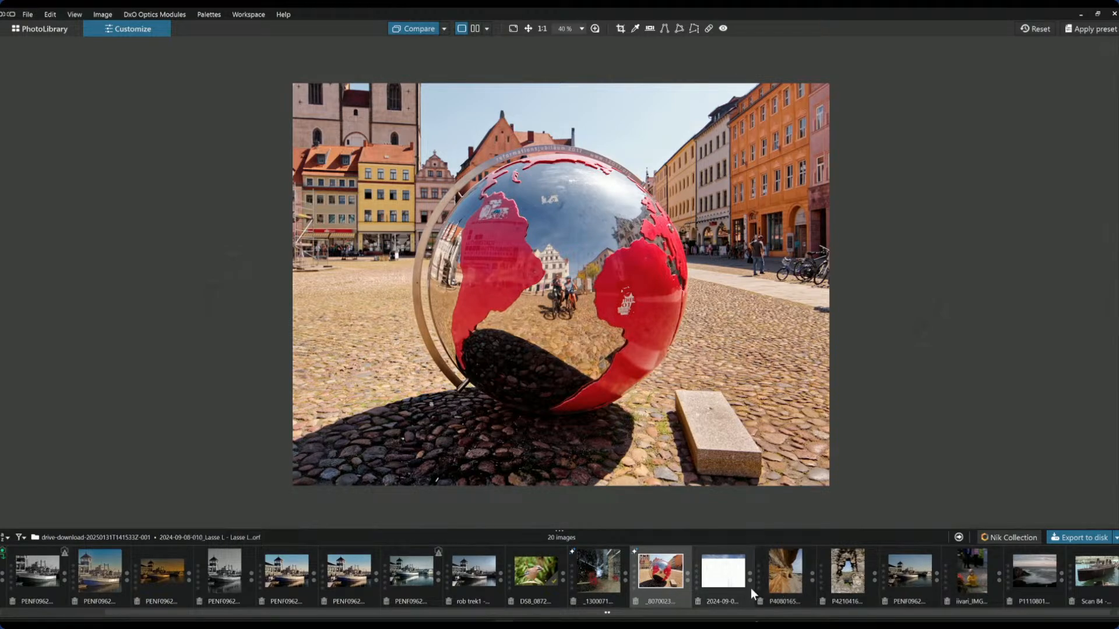
# Step: Delete the corrupted, mostly white photo that follows the globe photo in the image strip
pyautogui.click(722, 581)
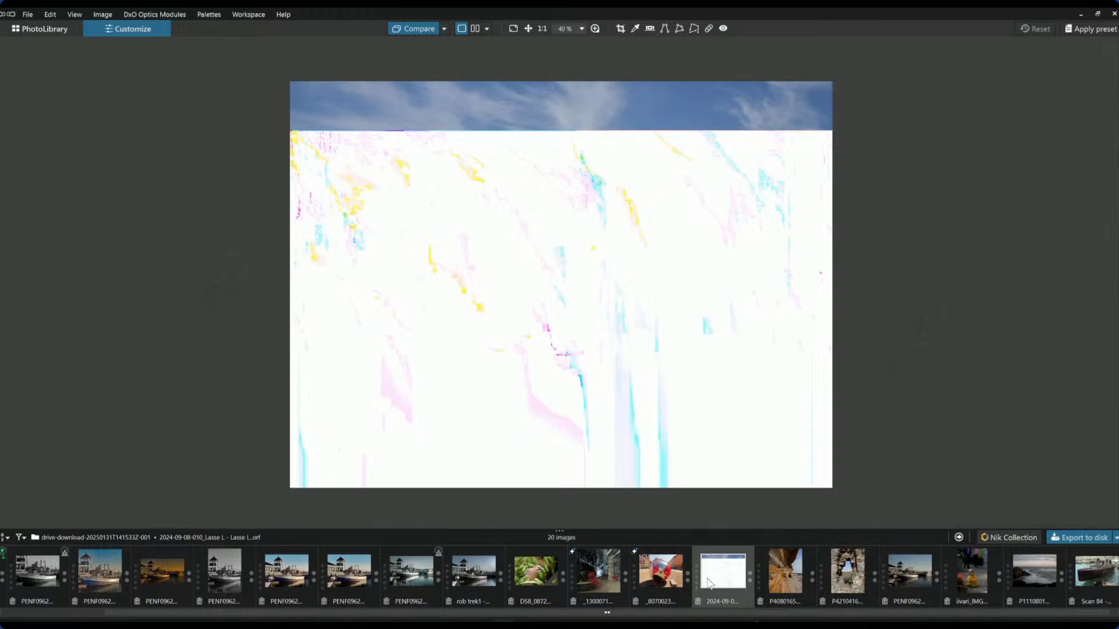
pyautogui.click(698, 602)
pyautogui.press('Return')
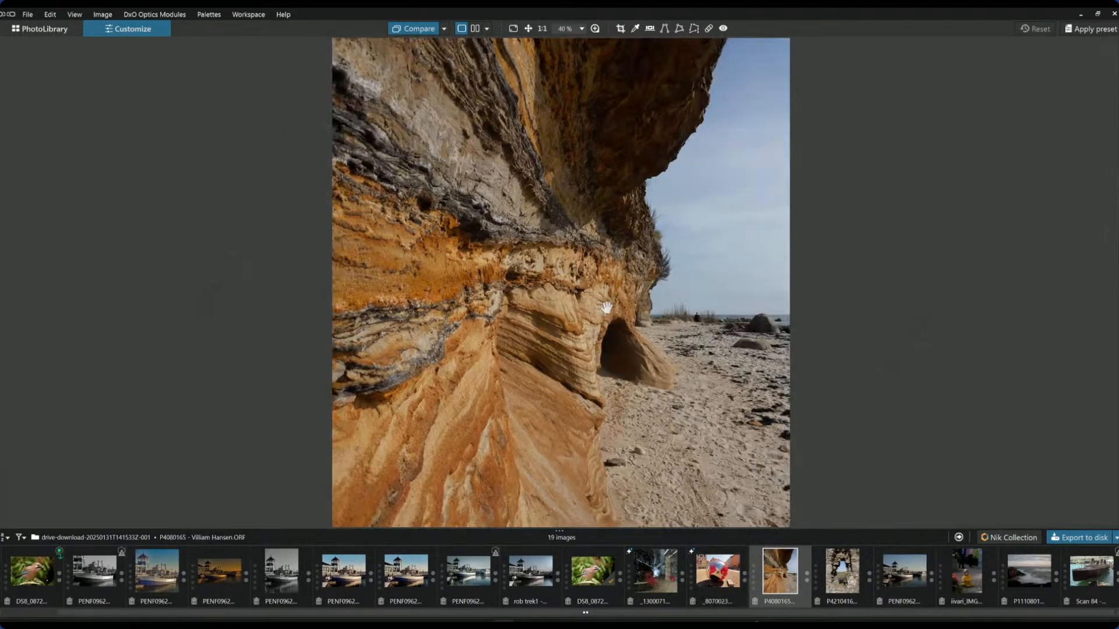
# Step: Fit the whole P4080165 cliff photo in view, show the side palettes, and apply the 0000 Rob Default preset
pyautogui.scroll(-2, 607, 307)
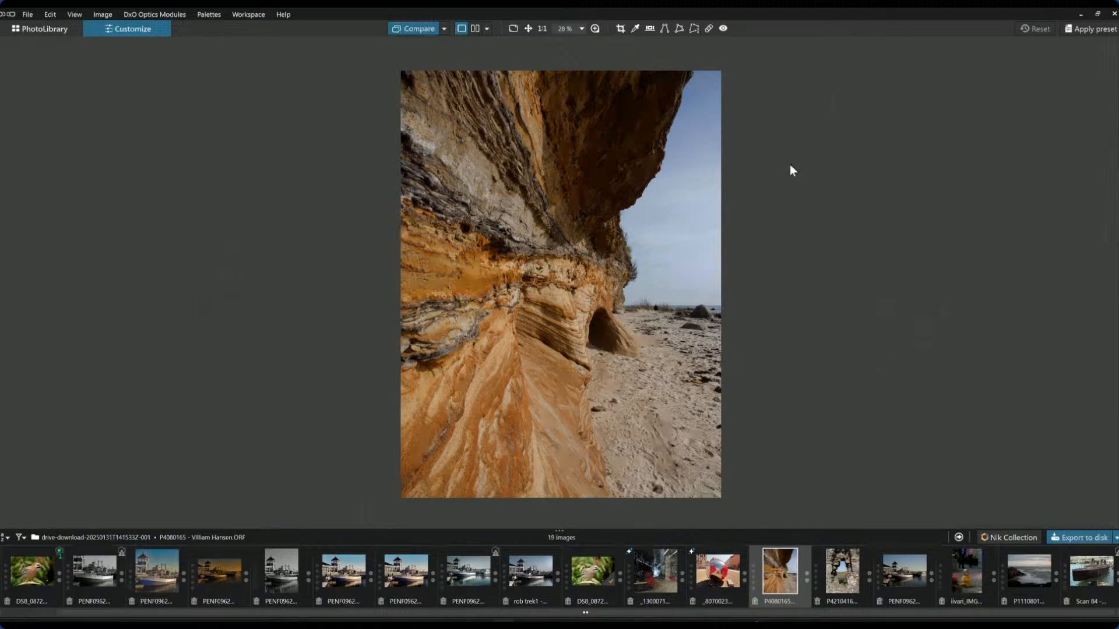
pyautogui.press('Tab')
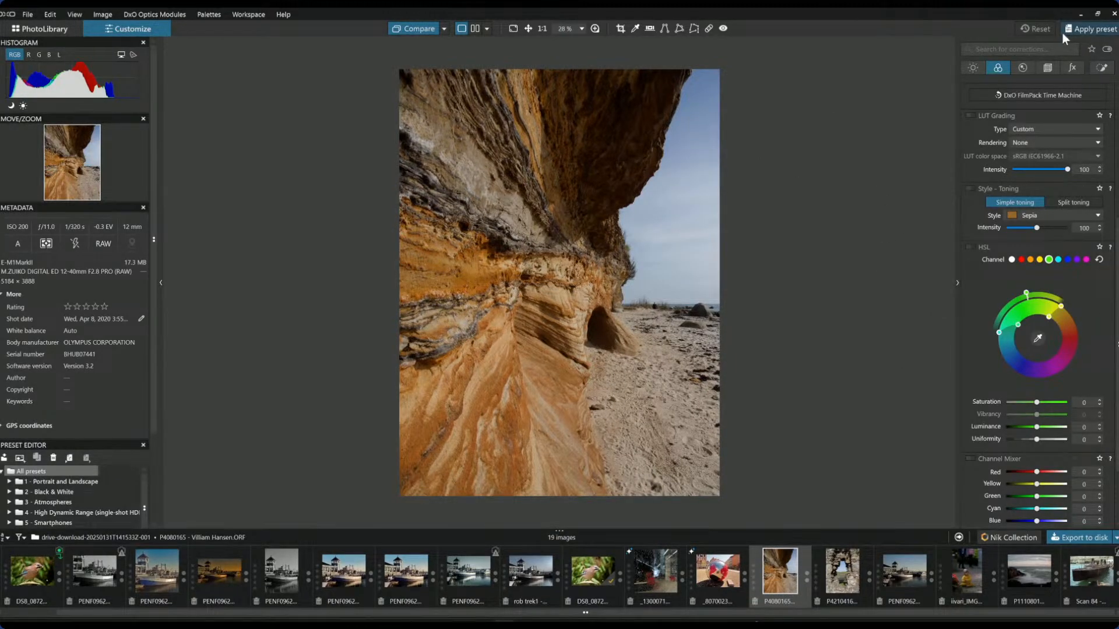
pyautogui.hotkey('ctrl', 'p')
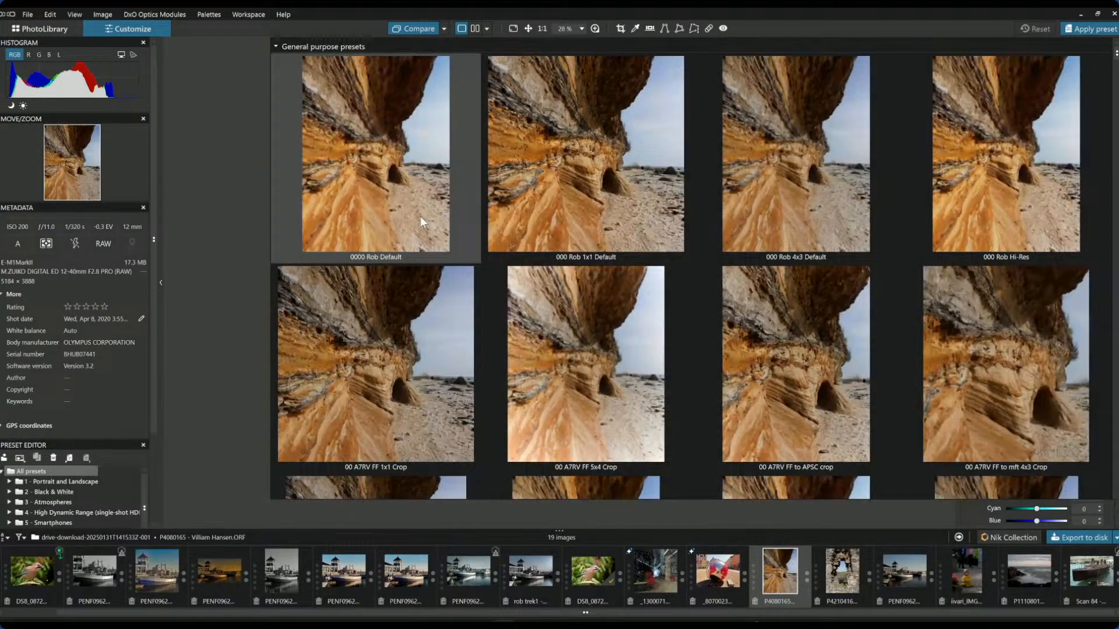
pyautogui.doubleClick(421, 217)
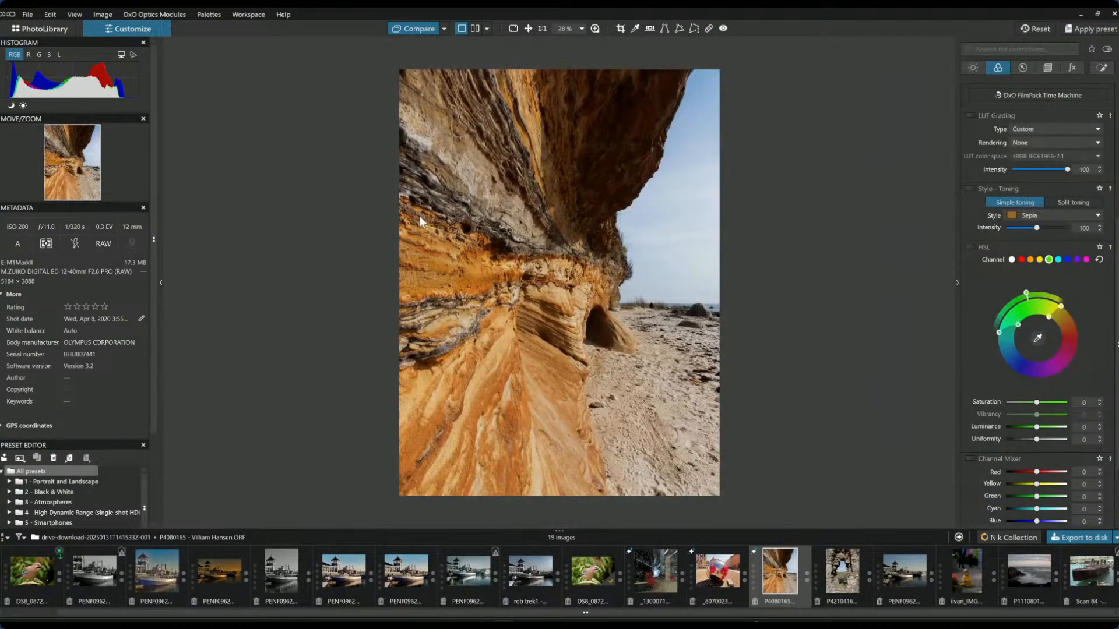
pyautogui.click(1098, 13)
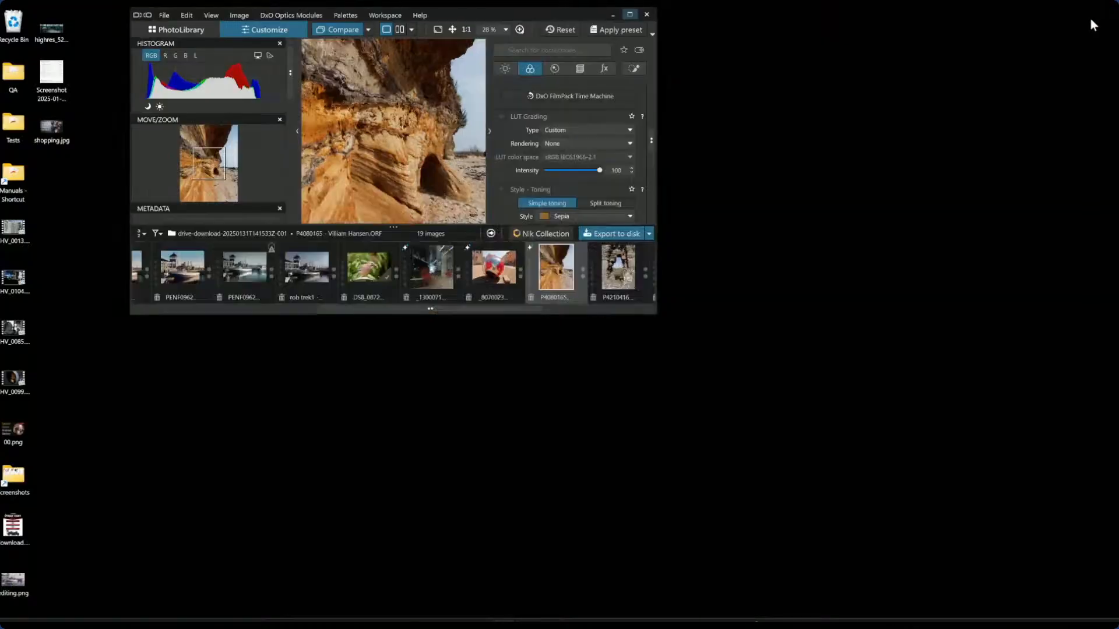
pyautogui.click(632, 15)
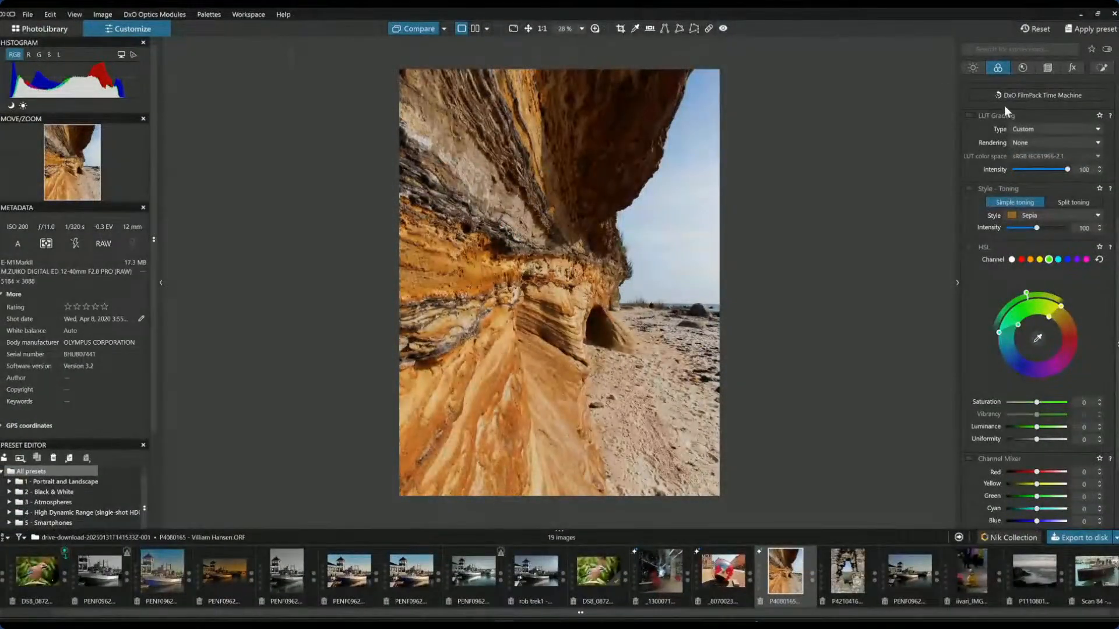
# Step: Show the geometry corrections and apply the 000 Rob 1x1 Default preset to the cliff photo
pyautogui.click(1046, 69)
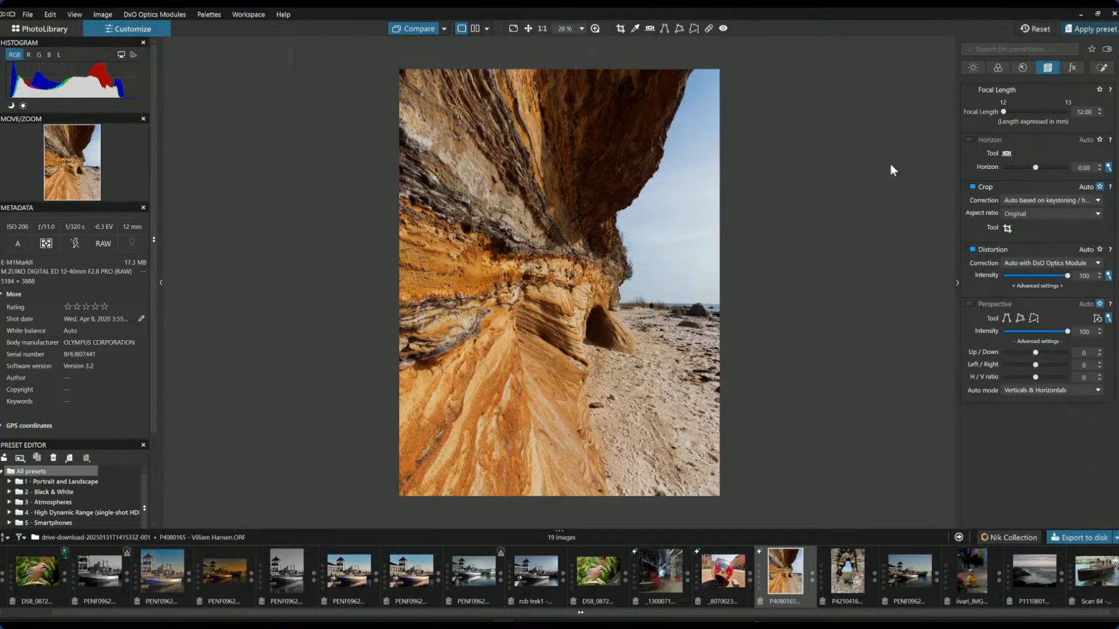
pyautogui.hotkey('ctrl', 'p')
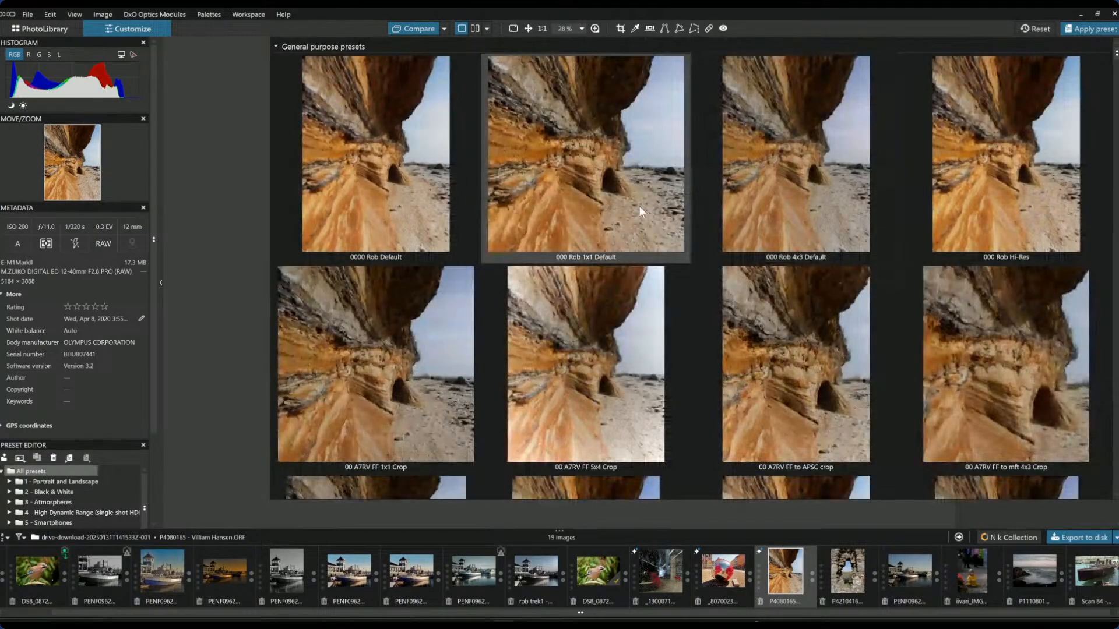
pyautogui.doubleClick(639, 205)
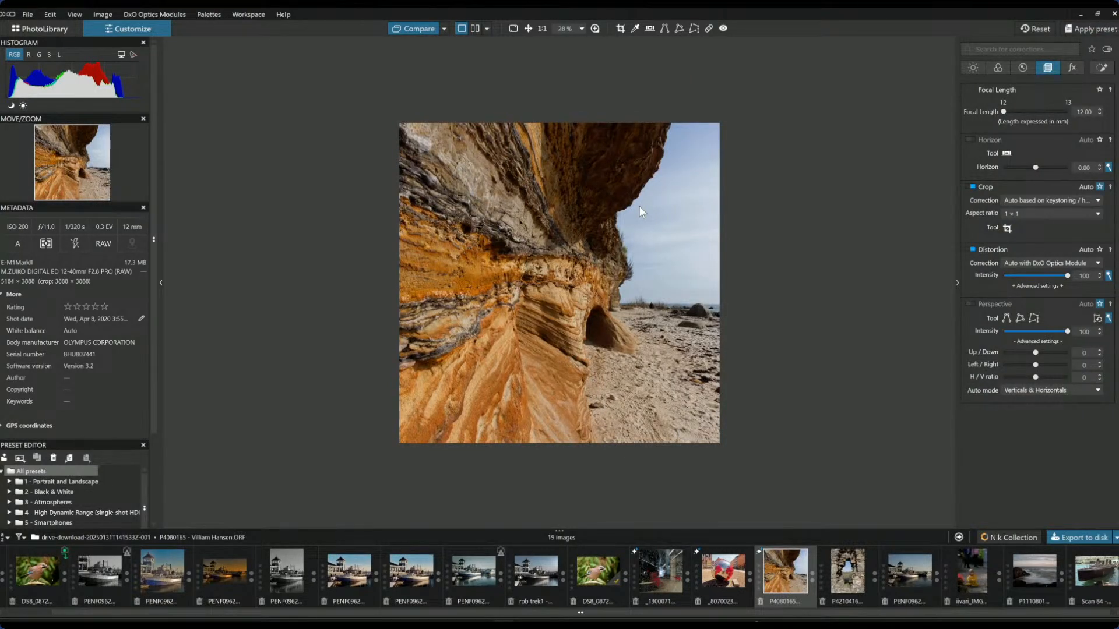
# Step: Reduce the square crop to 3568 × 3568 px and place it over the overhang in the photo's upper part
pyautogui.click(1007, 228)
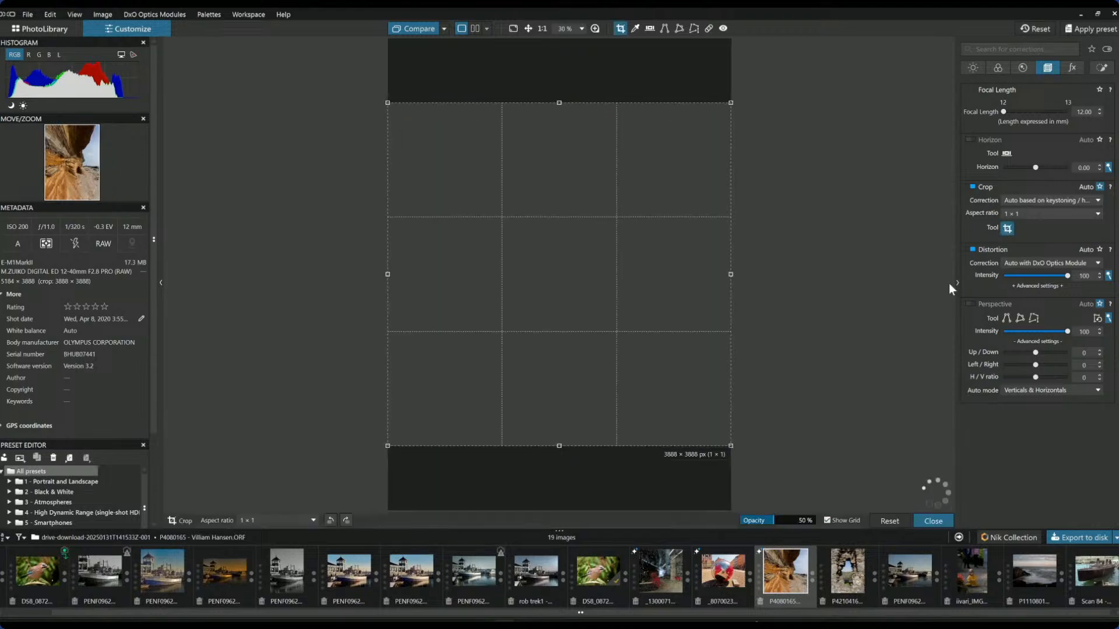
pyautogui.moveTo(696, 313); pyautogui.dragTo(665, 380)
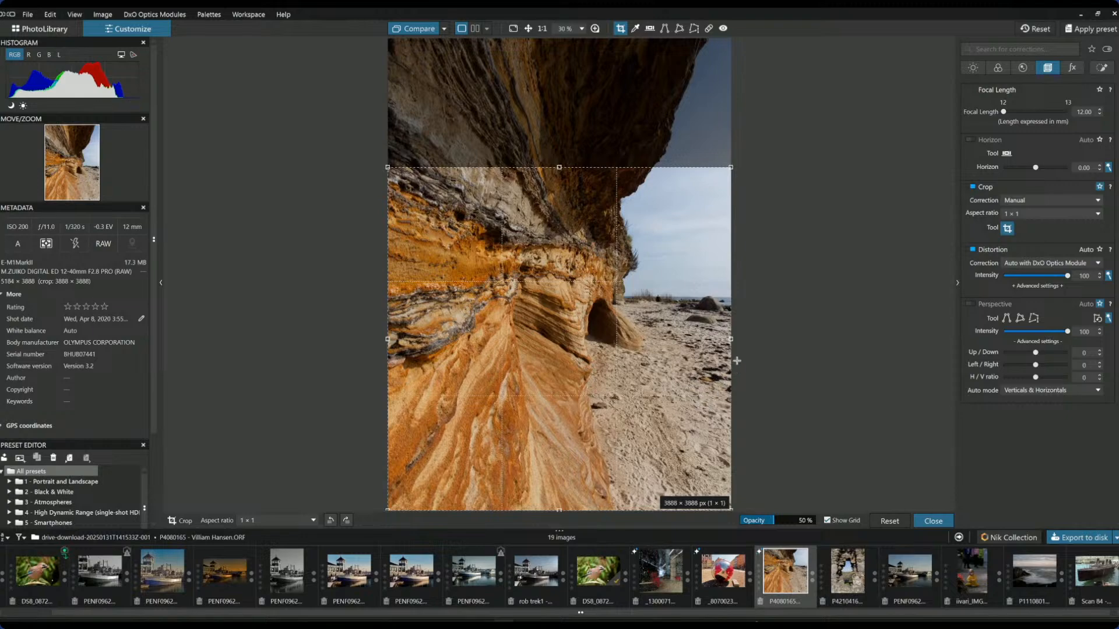
pyautogui.moveTo(731, 339); pyautogui.dragTo(619, 192)
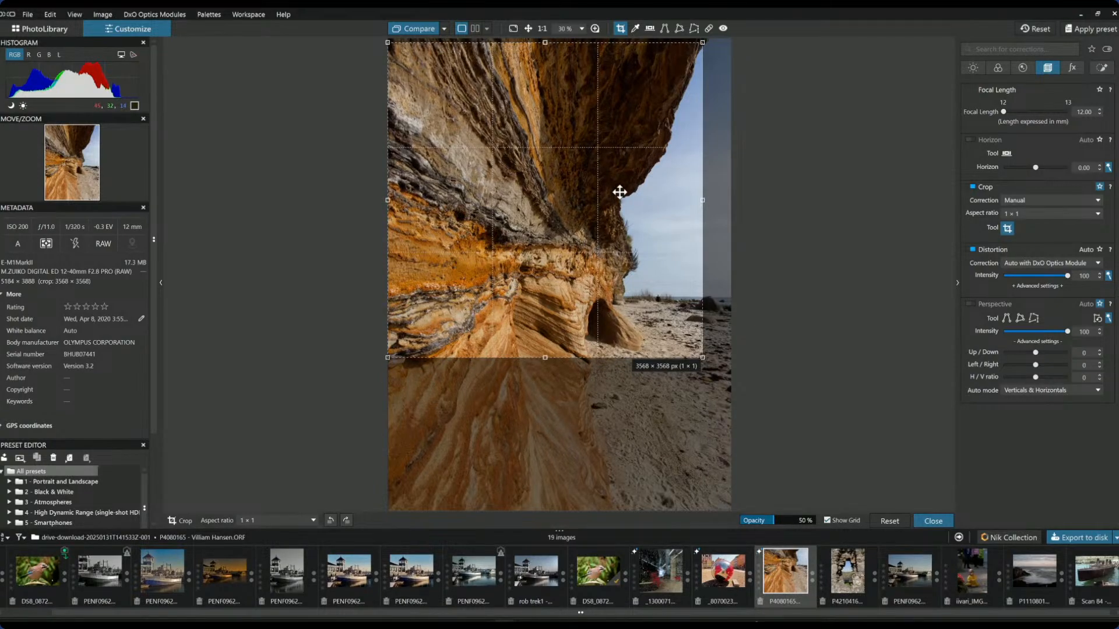
pyautogui.moveTo(619, 192); pyautogui.dragTo(610, 201)
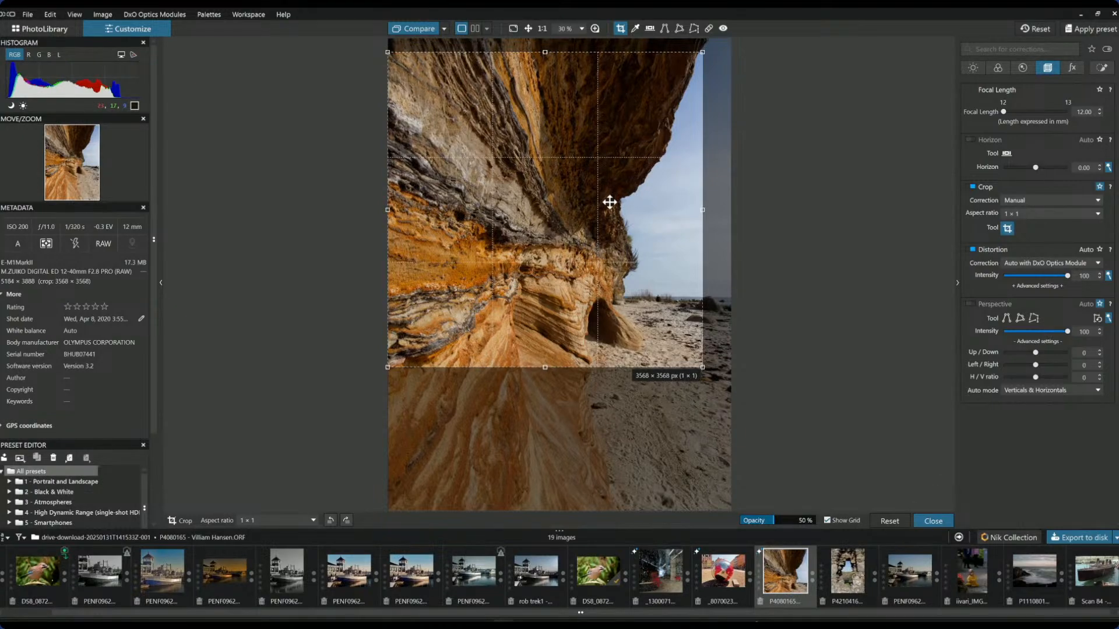
pyautogui.press('Return')
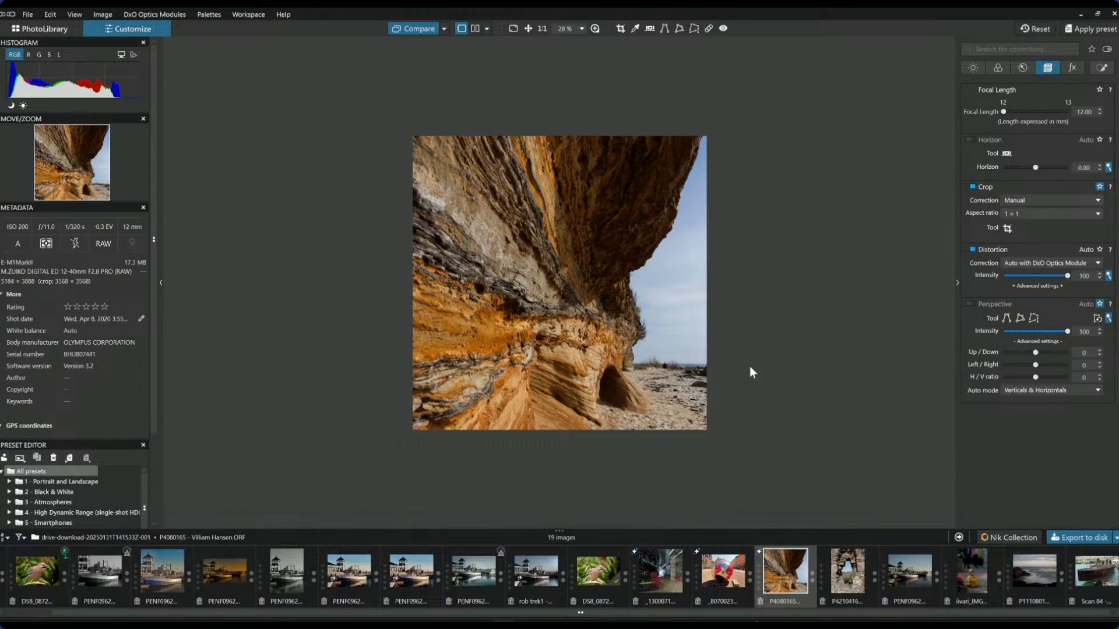
# Step: Move the square crop down to take in more of the sandstone base and beach, and apply it
pyautogui.click(1008, 228)
pyautogui.moveTo(557, 284); pyautogui.dragTo(565, 383)
pyautogui.press('Return')
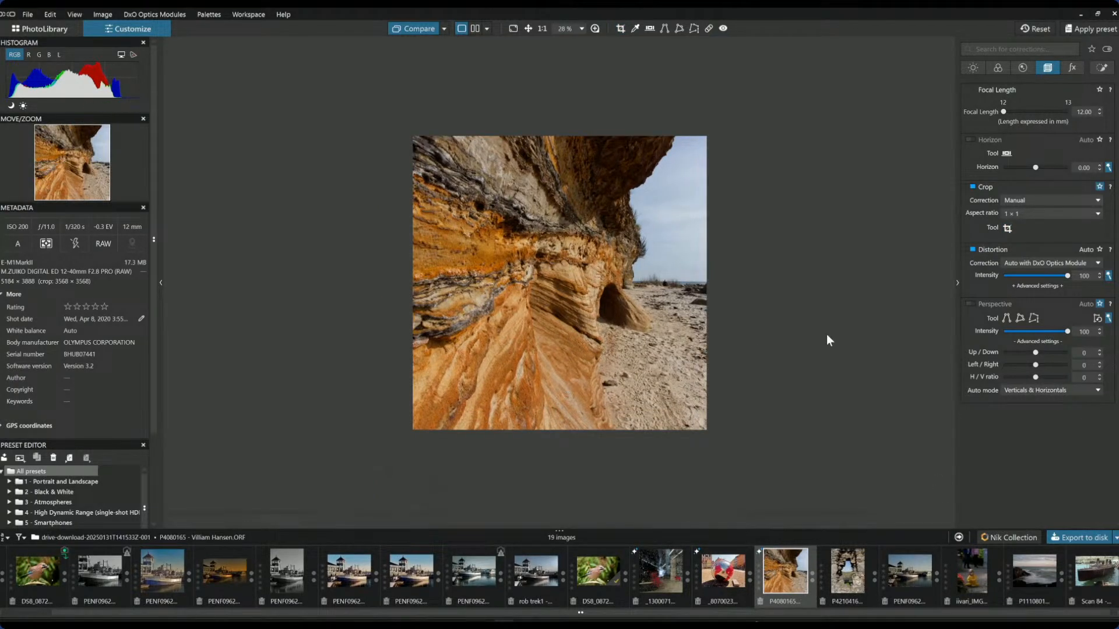
# Step: Reduce the square crop to 3375 × 3375 px and move it up around the overhang and cave
pyautogui.click(1009, 230)
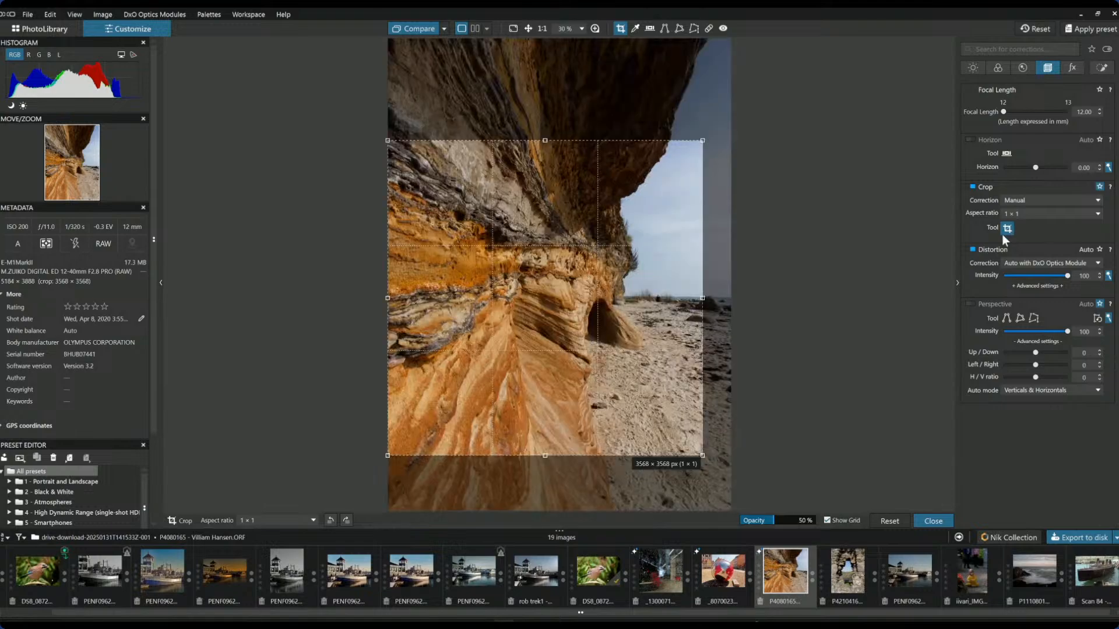
pyautogui.moveTo(701, 298); pyautogui.dragTo(628, 239)
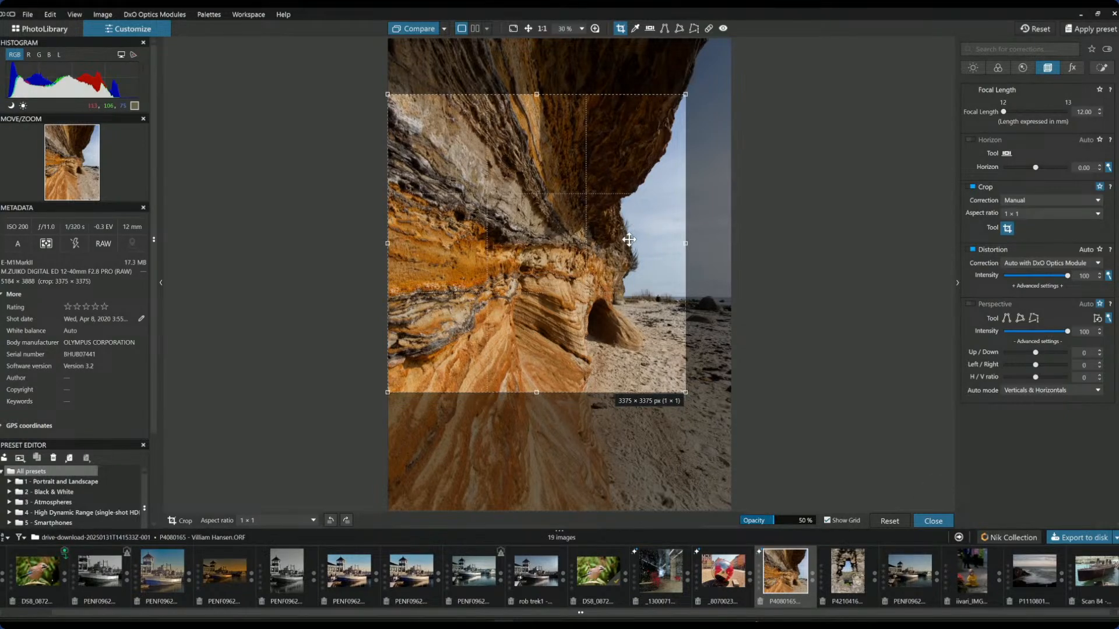
# Step: Shift the 1 × 1 crop slightly downward on the cliff photo and shrink it to about 3325 × 3325 px
pyautogui.press('Return')
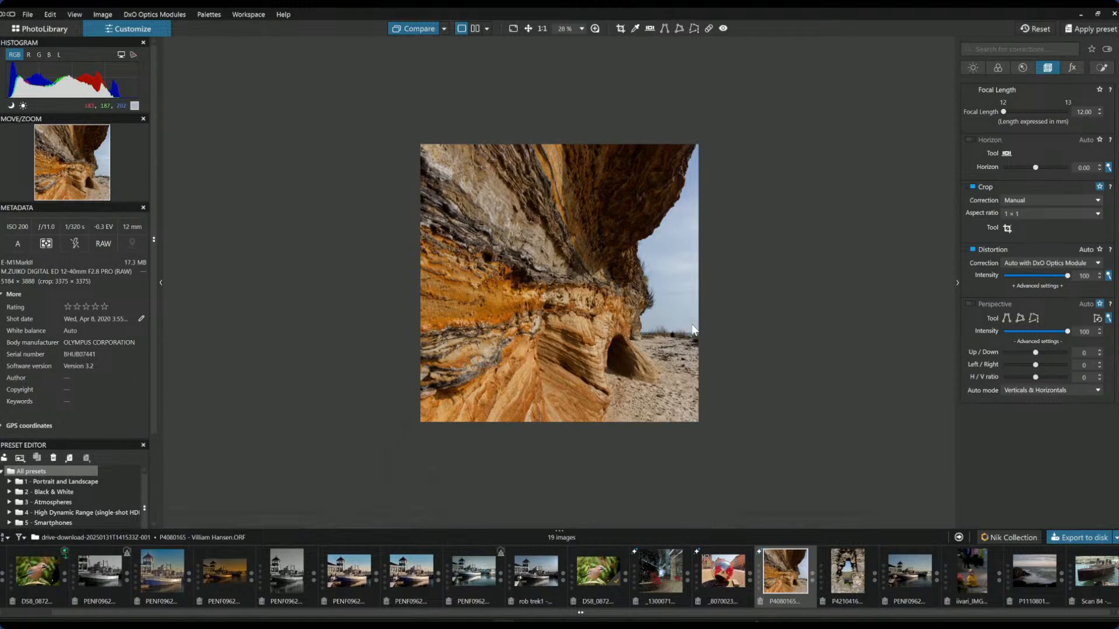
pyautogui.click(1010, 230)
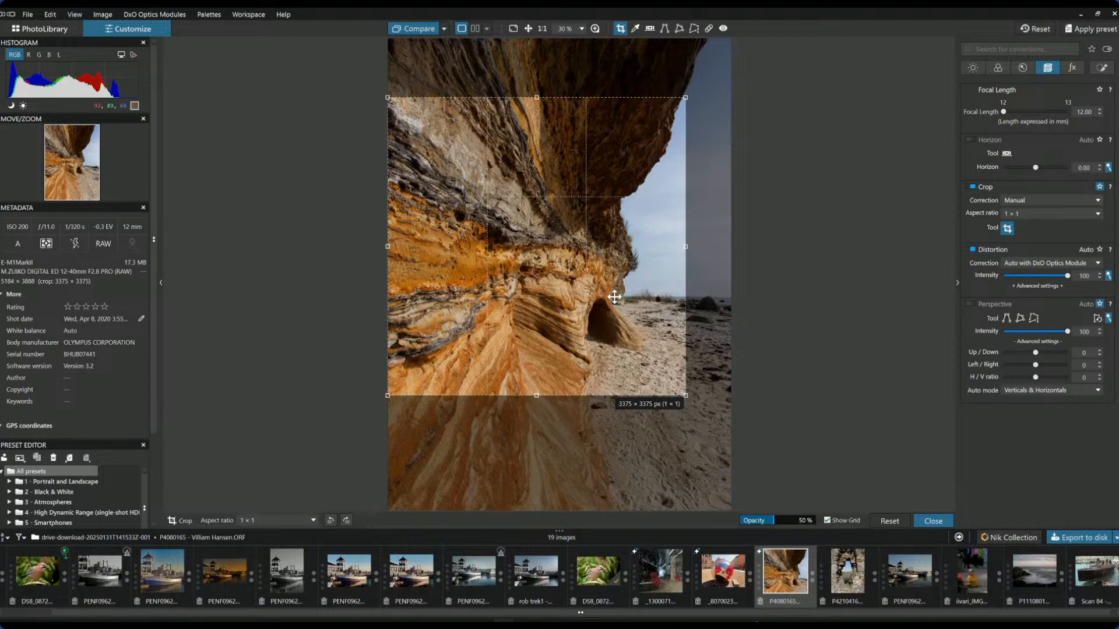
pyautogui.moveTo(614, 297); pyautogui.dragTo(611, 299)
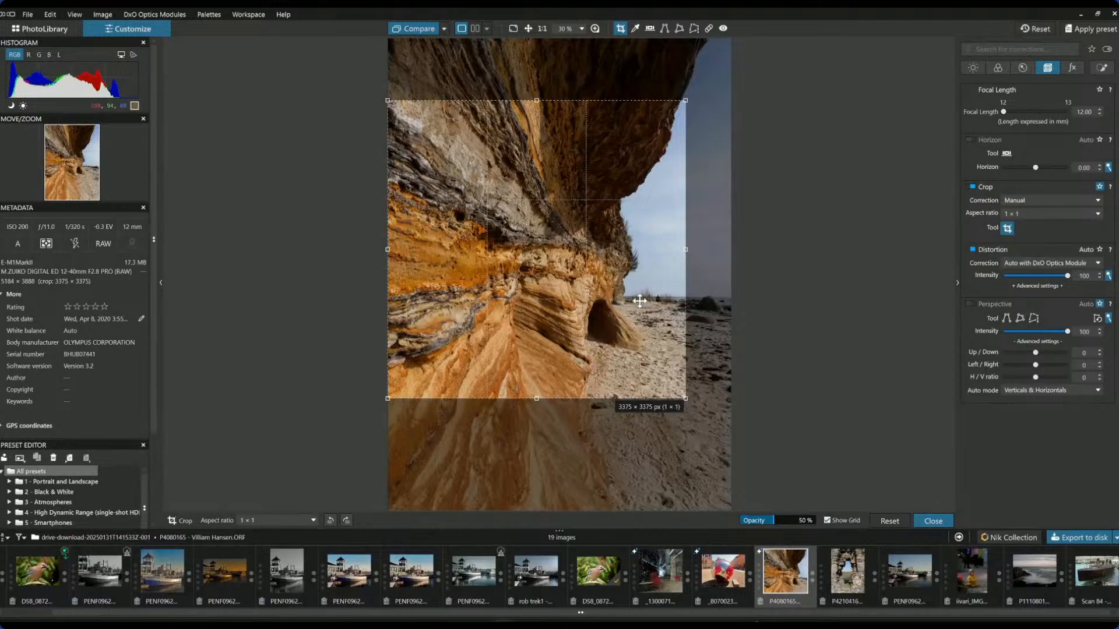
pyautogui.moveTo(687, 249); pyautogui.dragTo(659, 259)
pyautogui.press('Return')
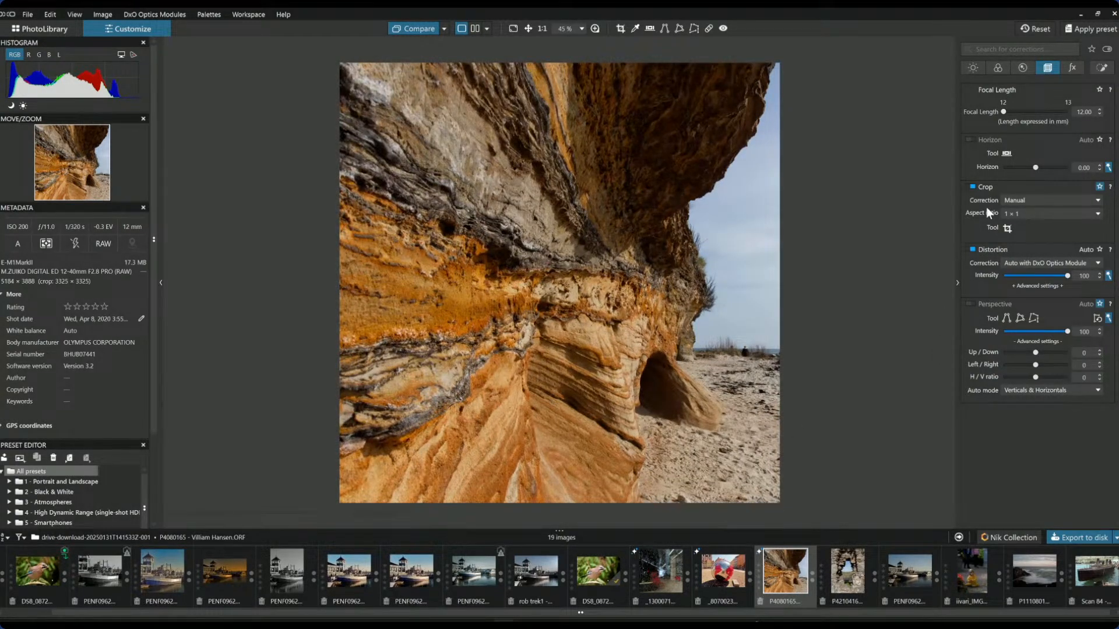
# Step: Set the global DxO ClearView Plus intensity to 38 and enable uniform DxO Smart Lighting in Slight mode
pyautogui.click(973, 68)
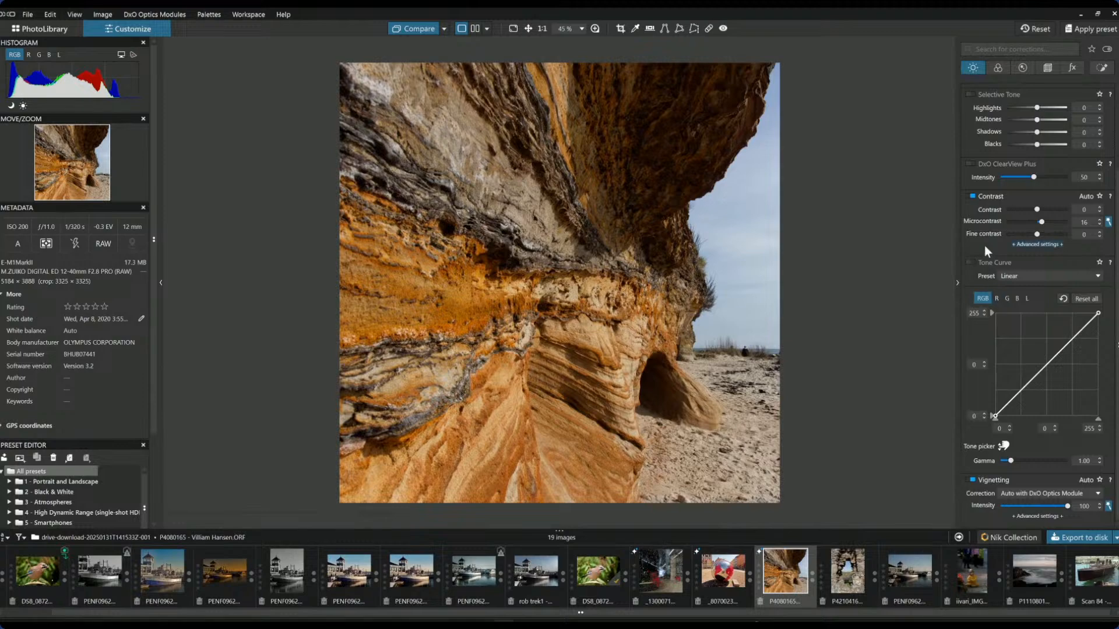
pyautogui.scroll(3, 981, 260)
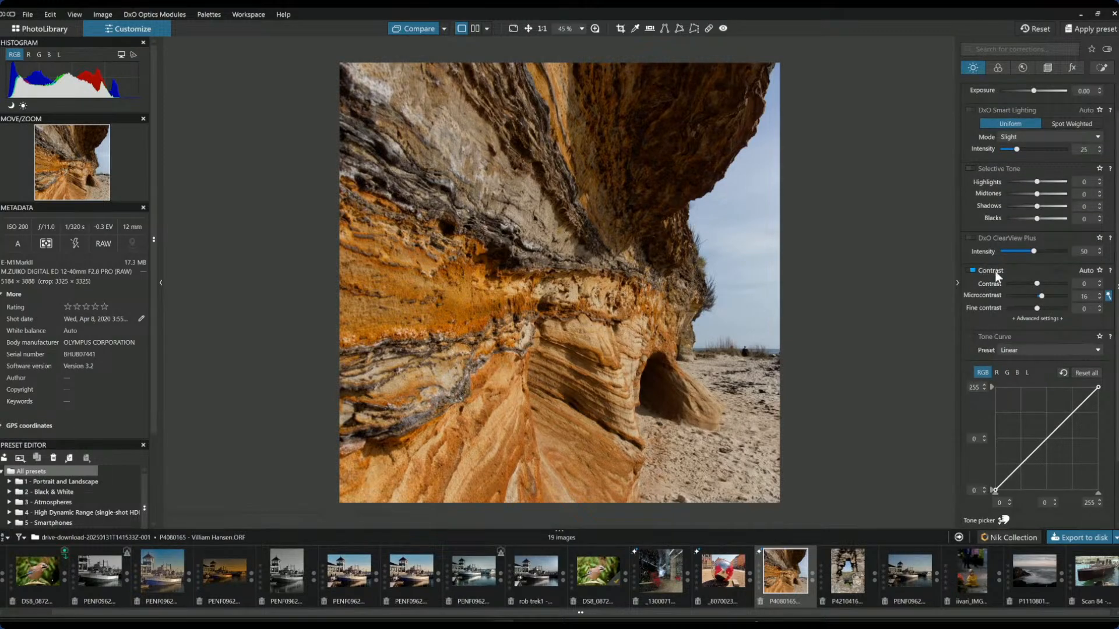
pyautogui.click(1010, 253)
pyautogui.moveTo(1016, 251); pyautogui.dragTo(1025, 252)
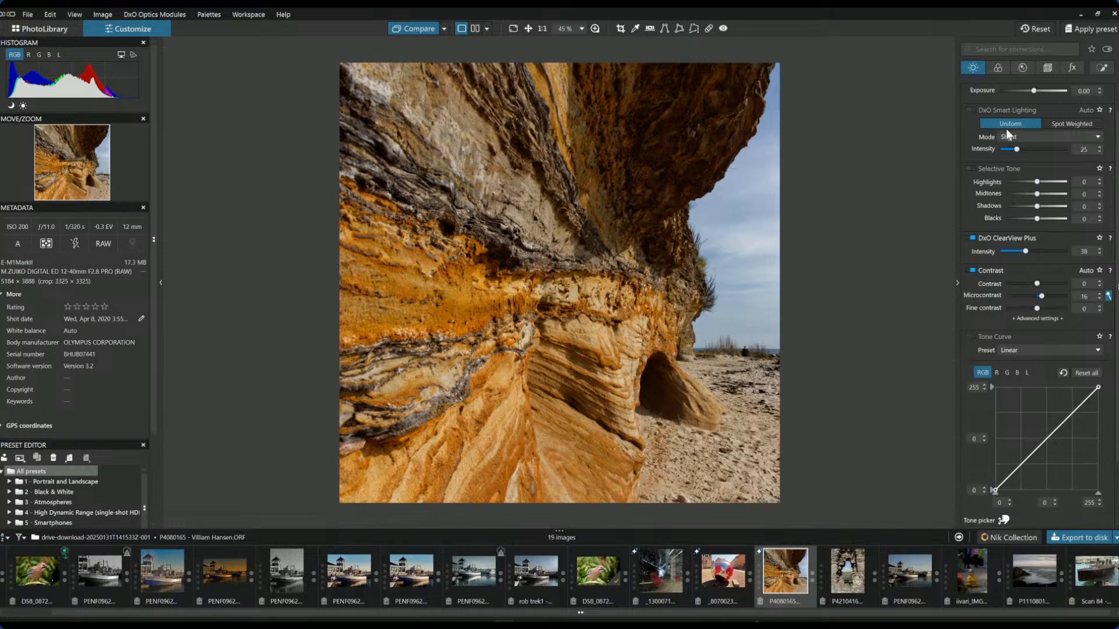
pyautogui.click(974, 113)
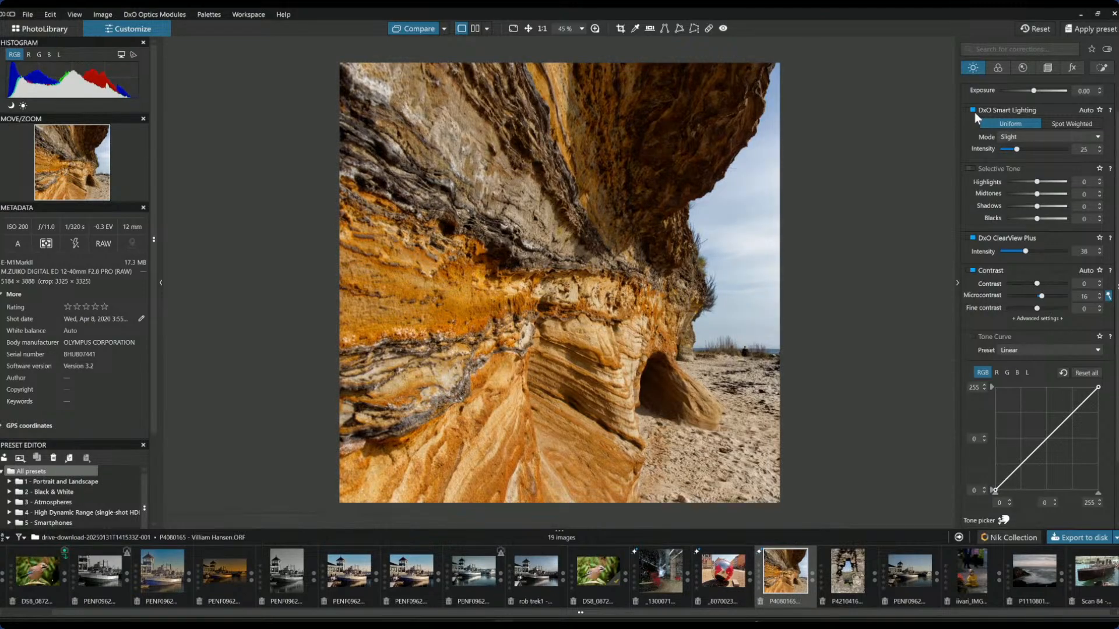
pyautogui.click(997, 68)
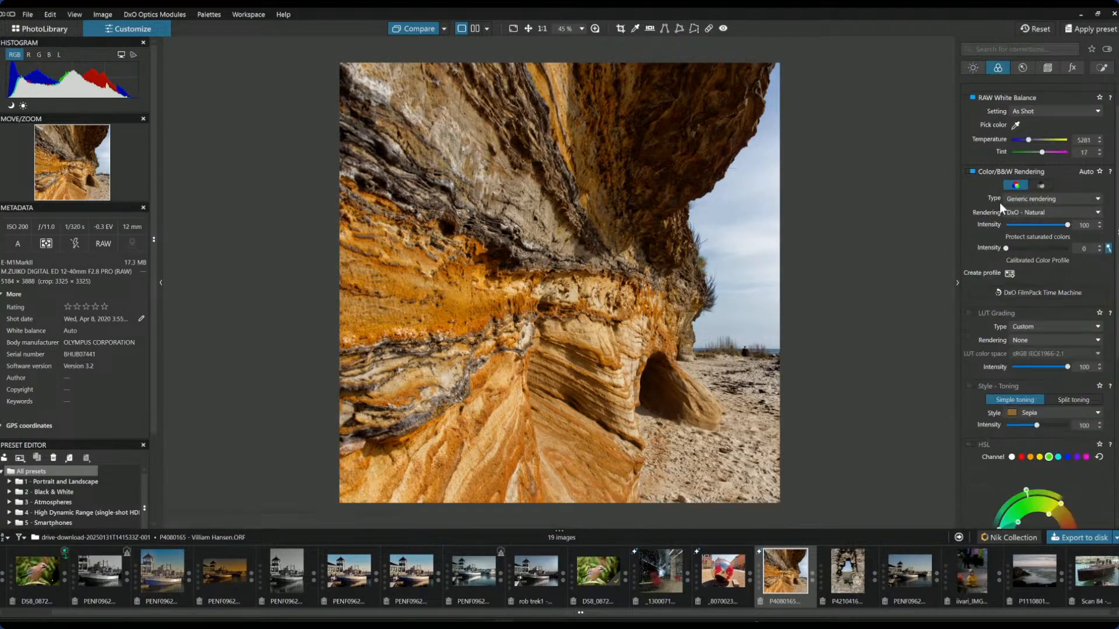
pyautogui.scroll(-1, 985, 223)
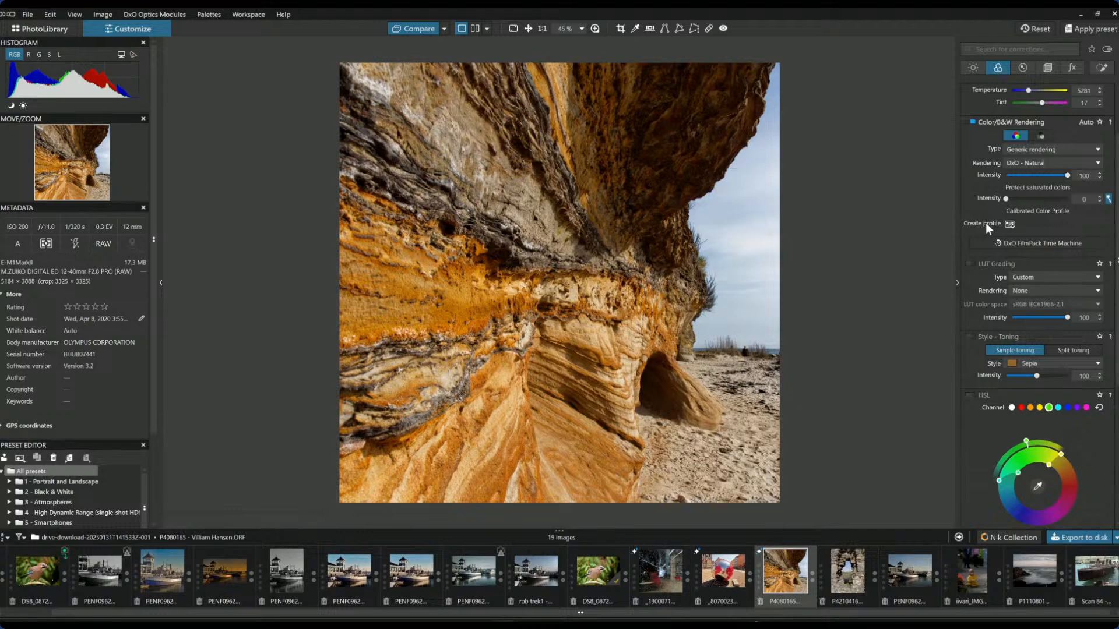
# Step: Add a local adjustment control line over the sky beside the cliff and sample the sky's color for its mask
pyautogui.click(1101, 70)
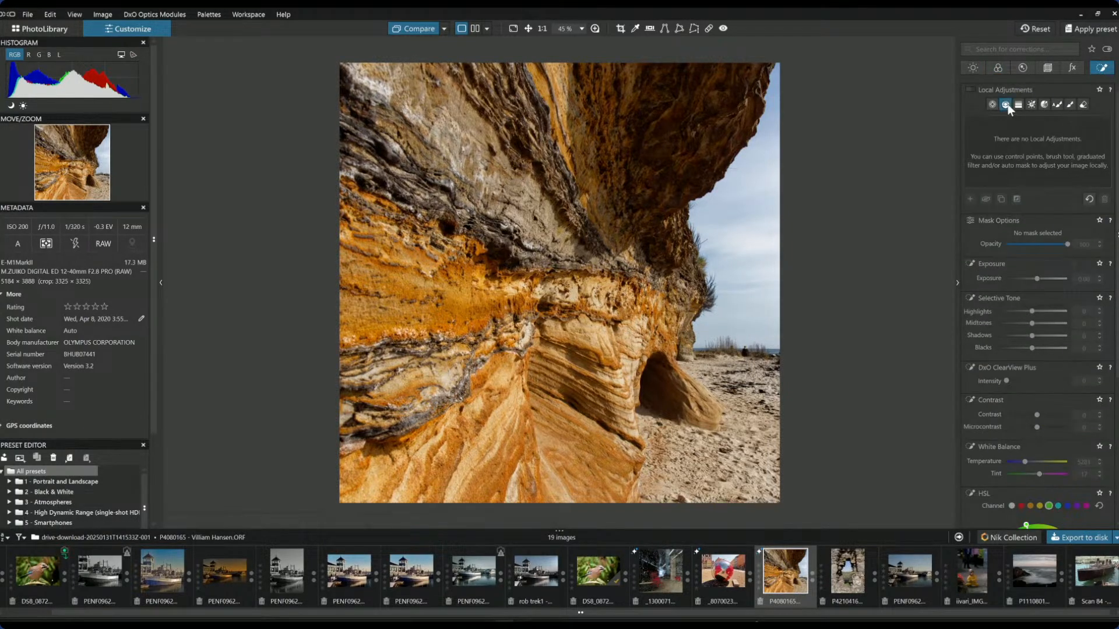
pyautogui.click(1006, 105)
pyautogui.moveTo(722, 266); pyautogui.dragTo(746, 244)
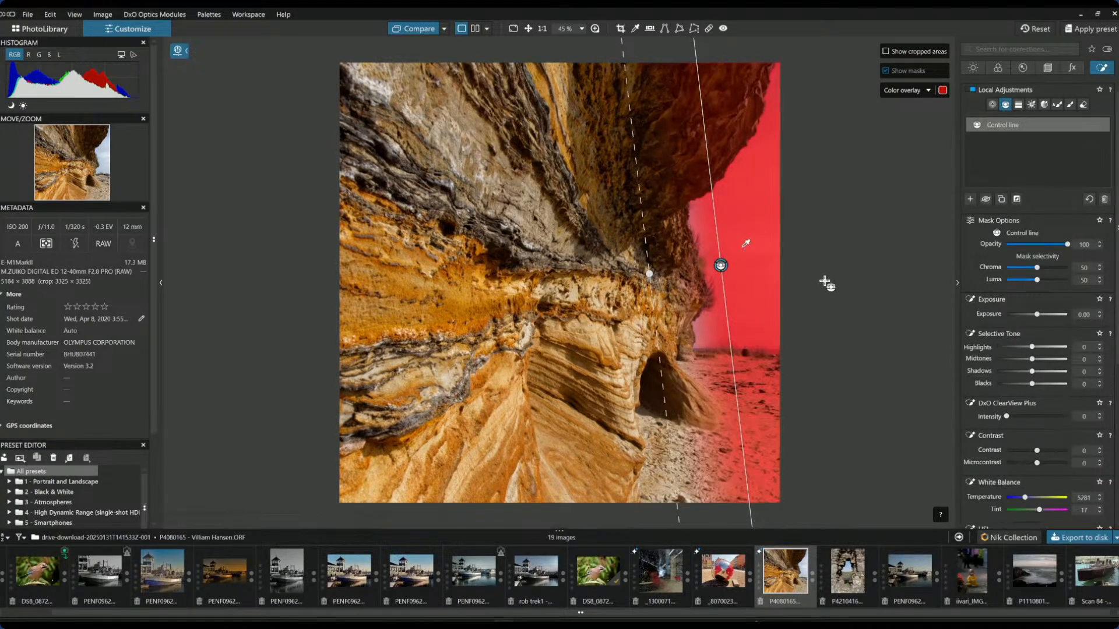
# Step: Set the control line's Highlights to -17 and ClearView Plus intensity to 35, and raise its Microcontrast
pyautogui.click(1023, 348)
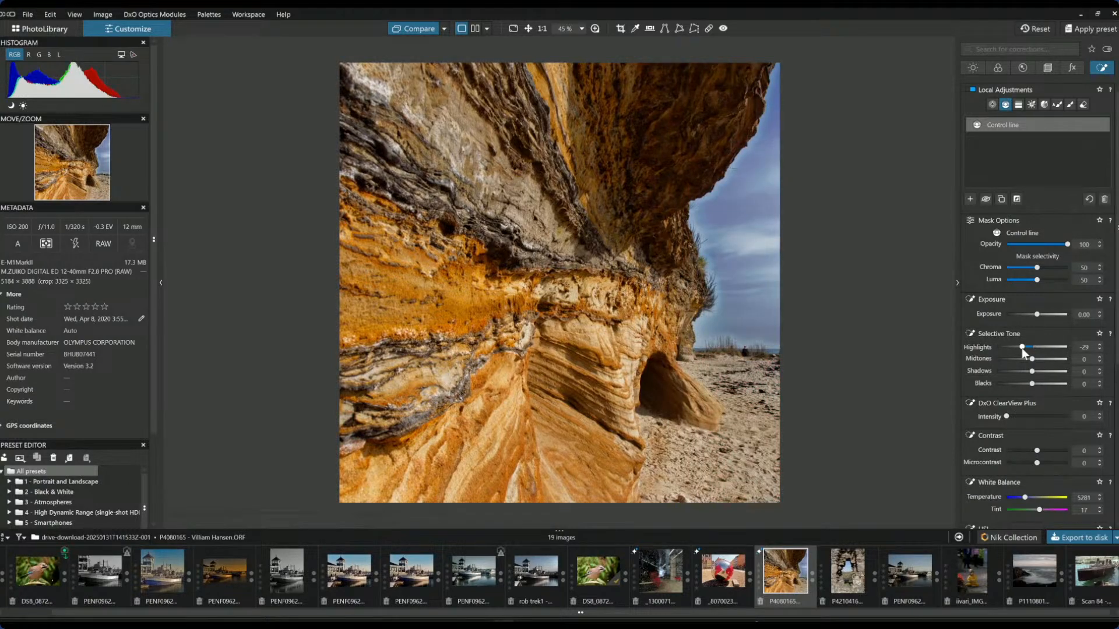
pyautogui.moveTo(1022, 348); pyautogui.dragTo(1027, 348)
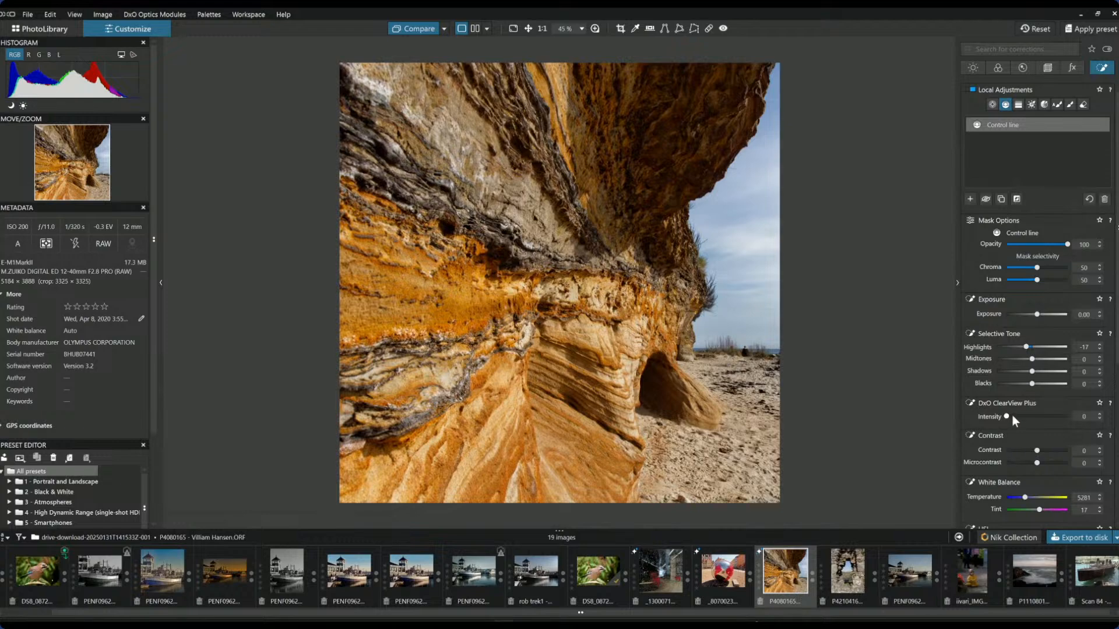
pyautogui.moveTo(1009, 418); pyautogui.dragTo(1028, 417)
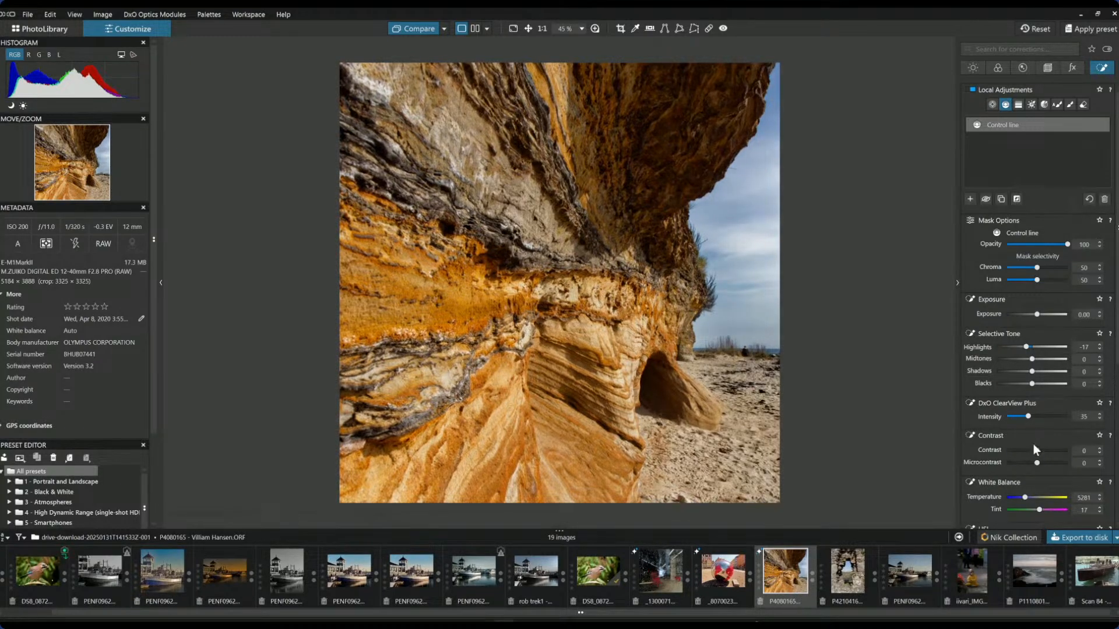
pyautogui.moveTo(1041, 462); pyautogui.dragTo(1056, 464)
# Step: Crop the photo with the Original aspect ratio as a landscape frame of about 3738 × 2803 px including the cave and sky
pyautogui.click(1046, 67)
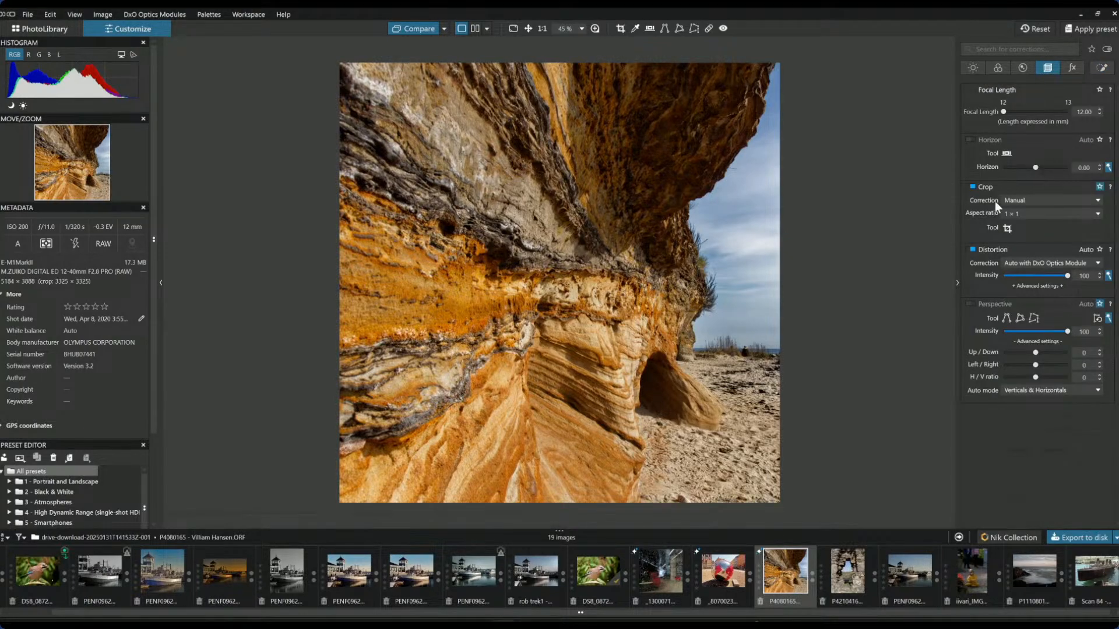
pyautogui.click(1012, 214)
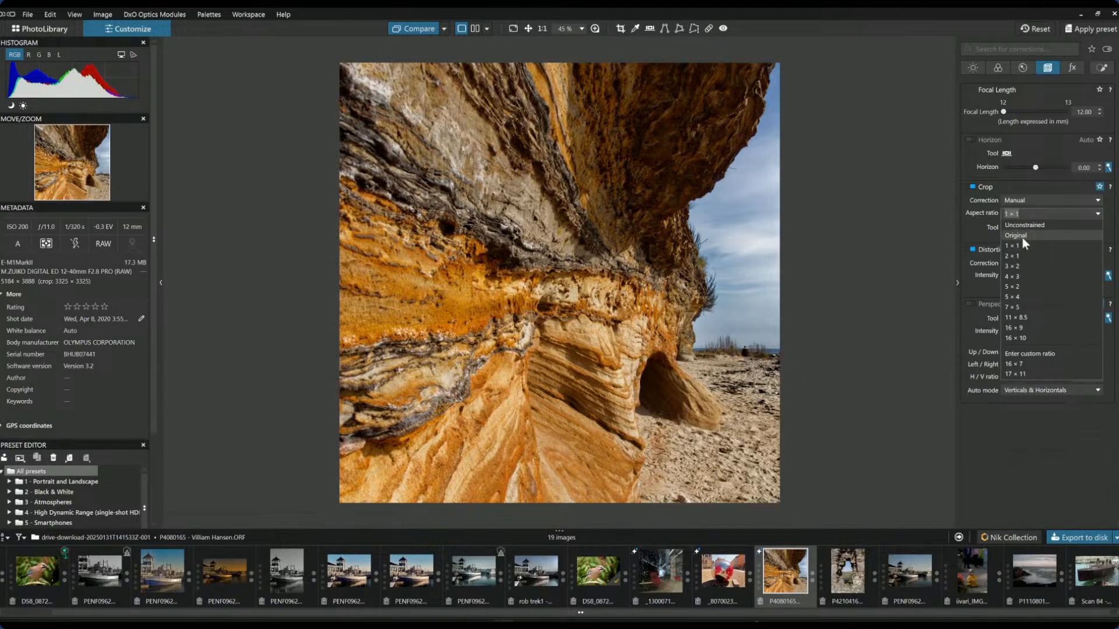
pyautogui.click(1023, 236)
pyautogui.click(1007, 228)
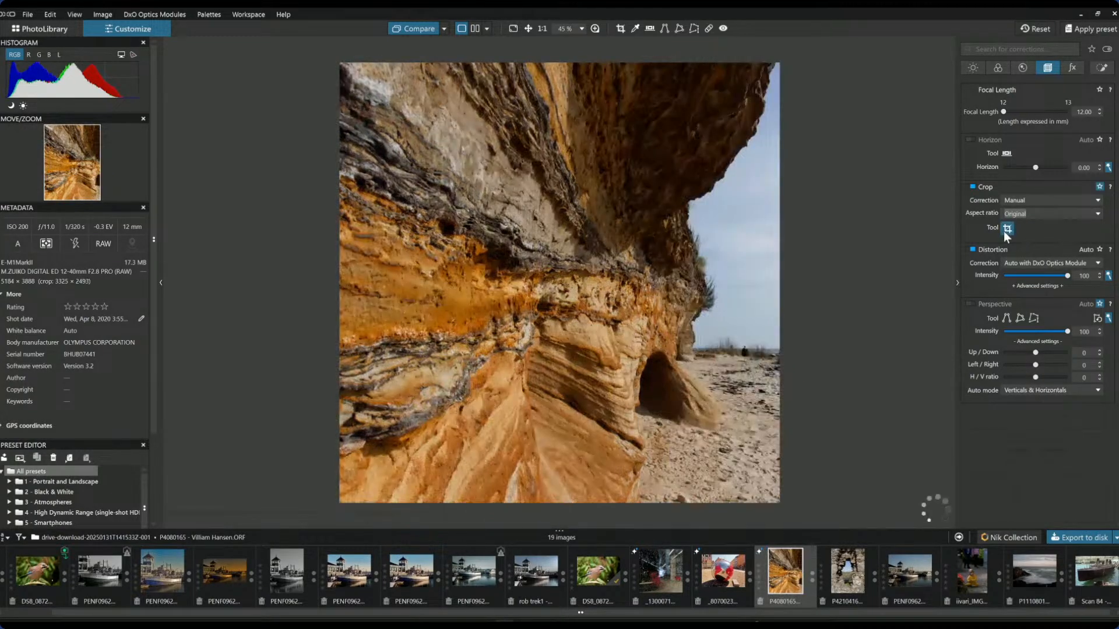
pyautogui.moveTo(608, 105); pyautogui.dragTo(763, 206)
pyautogui.moveTo(617, 213); pyautogui.dragTo(612, 175)
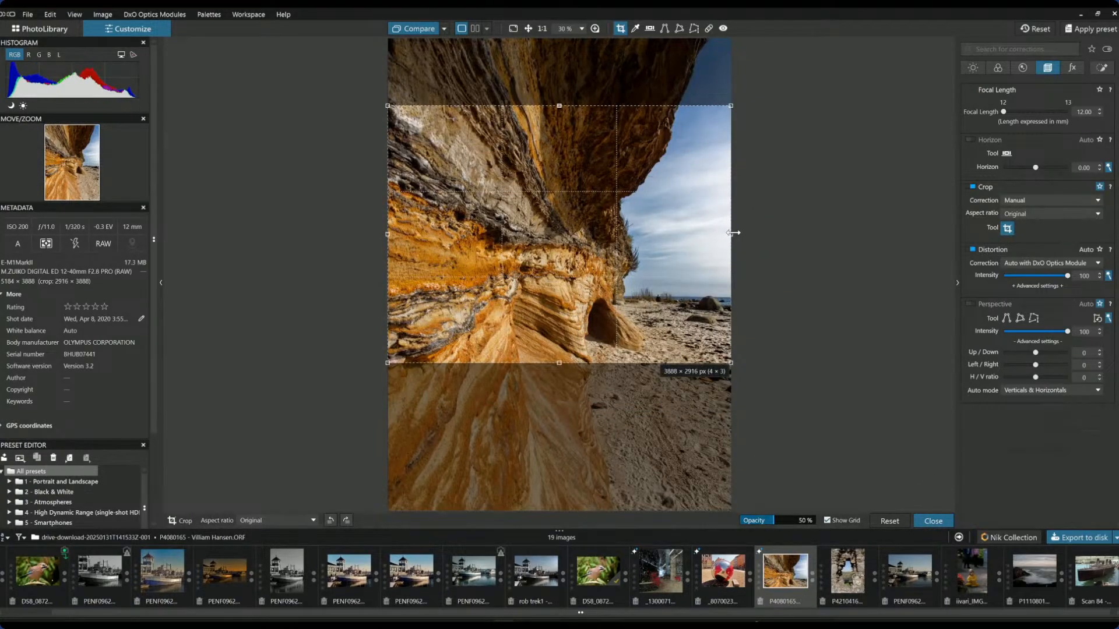
pyautogui.moveTo(725, 236); pyautogui.dragTo(684, 252)
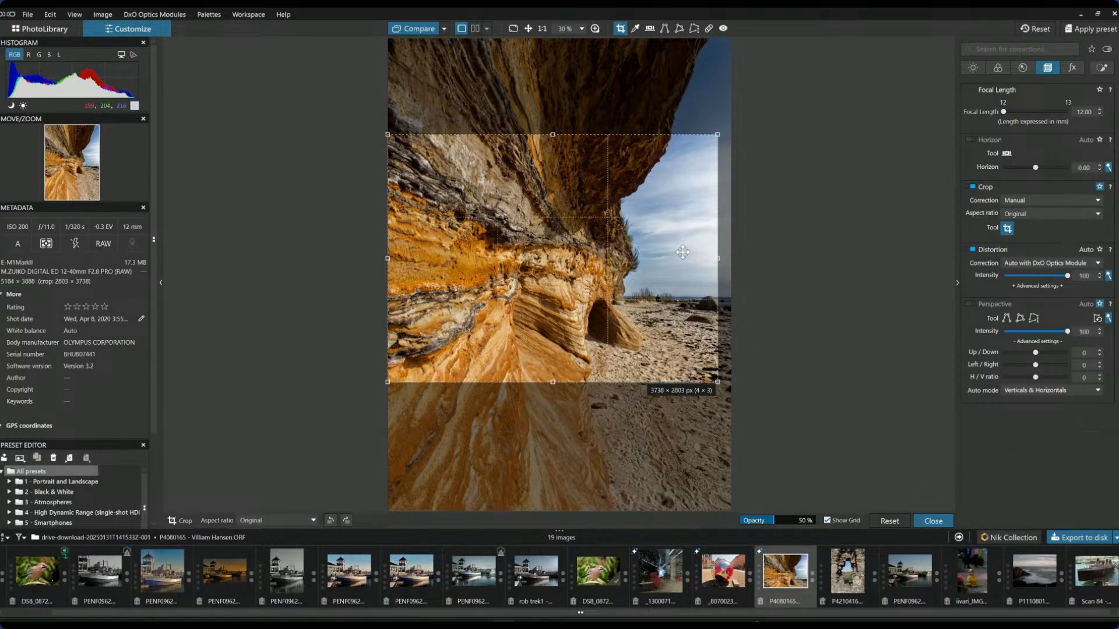
pyautogui.press('Return')
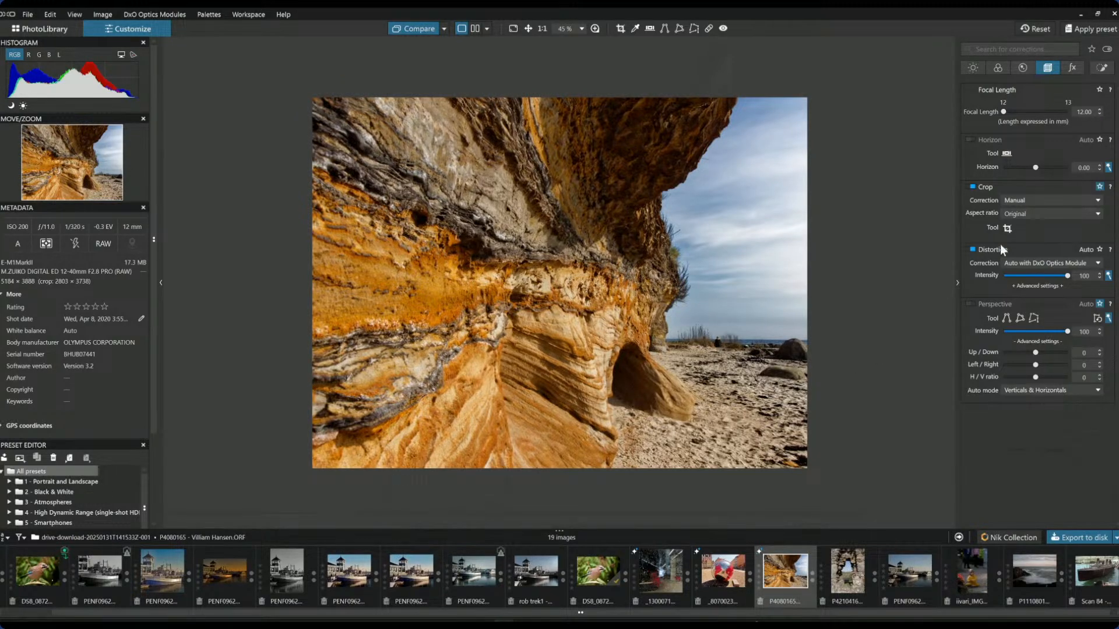
# Step: Change the crop's aspect ratio to 16 × 9, move the frame upward and widen it to the full image width
pyautogui.click(1022, 217)
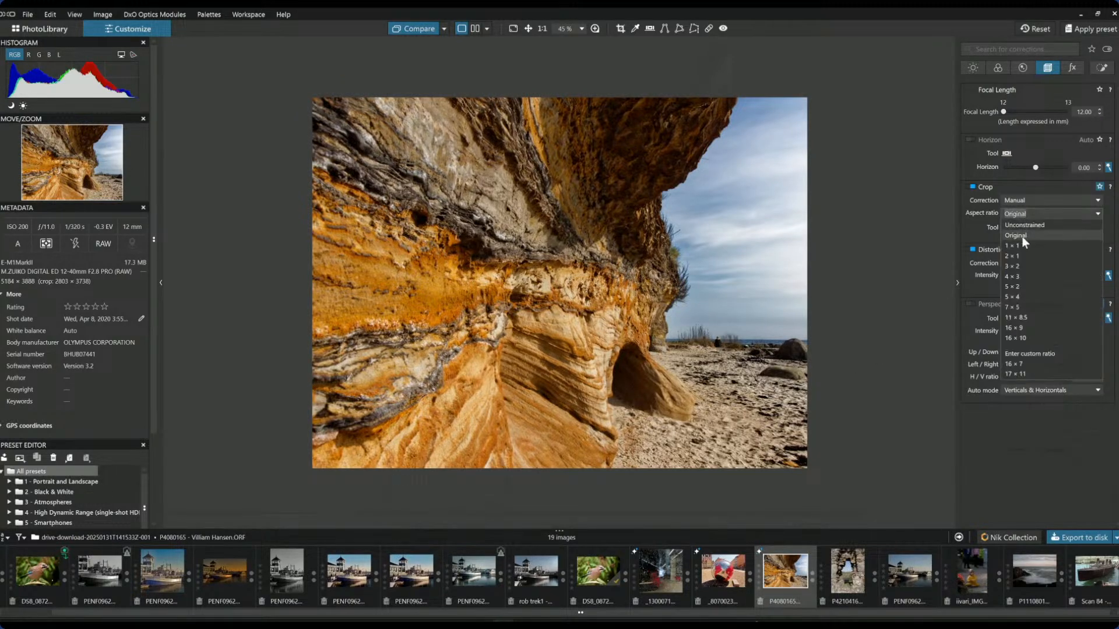
pyautogui.click(1019, 327)
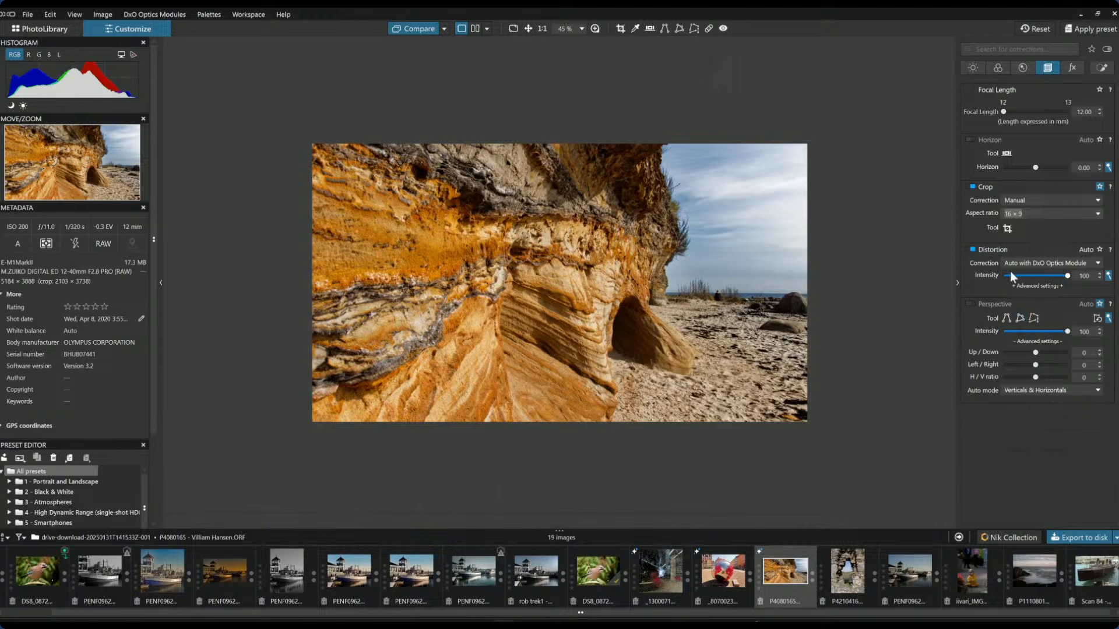
pyautogui.click(1006, 228)
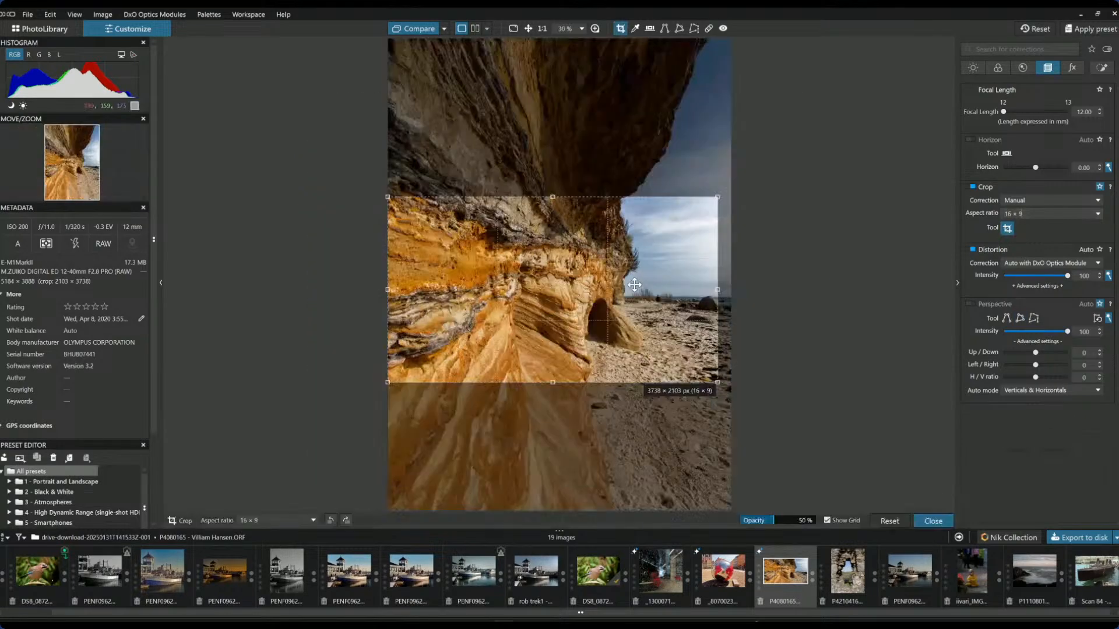
pyautogui.moveTo(632, 285); pyautogui.dragTo(632, 266)
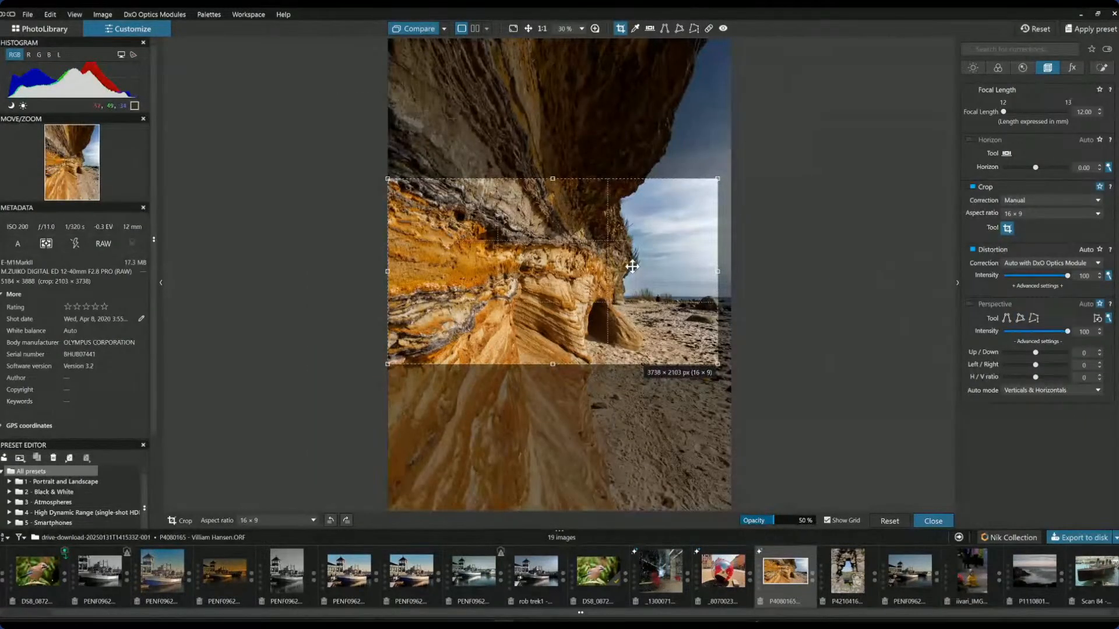
pyautogui.moveTo(718, 271); pyautogui.dragTo(738, 268)
pyautogui.press('Return')
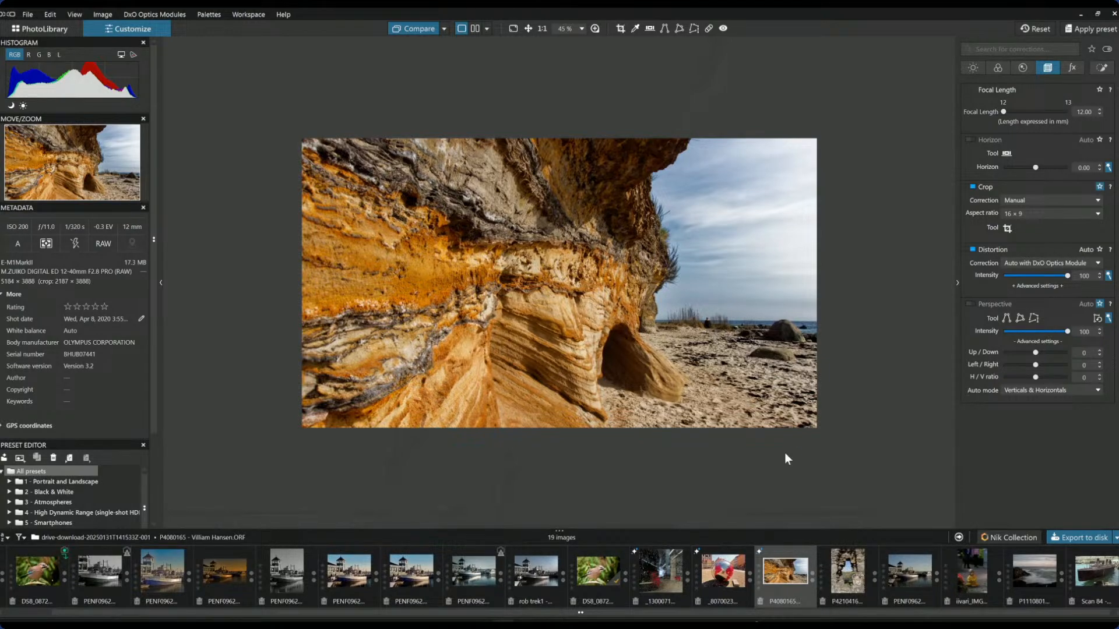
# Step: Turn the 16 × 9 crop into a portrait frame of about 3010 × 5352 px, centered horizontally on the photo
pyautogui.scroll(1, 746, 403)
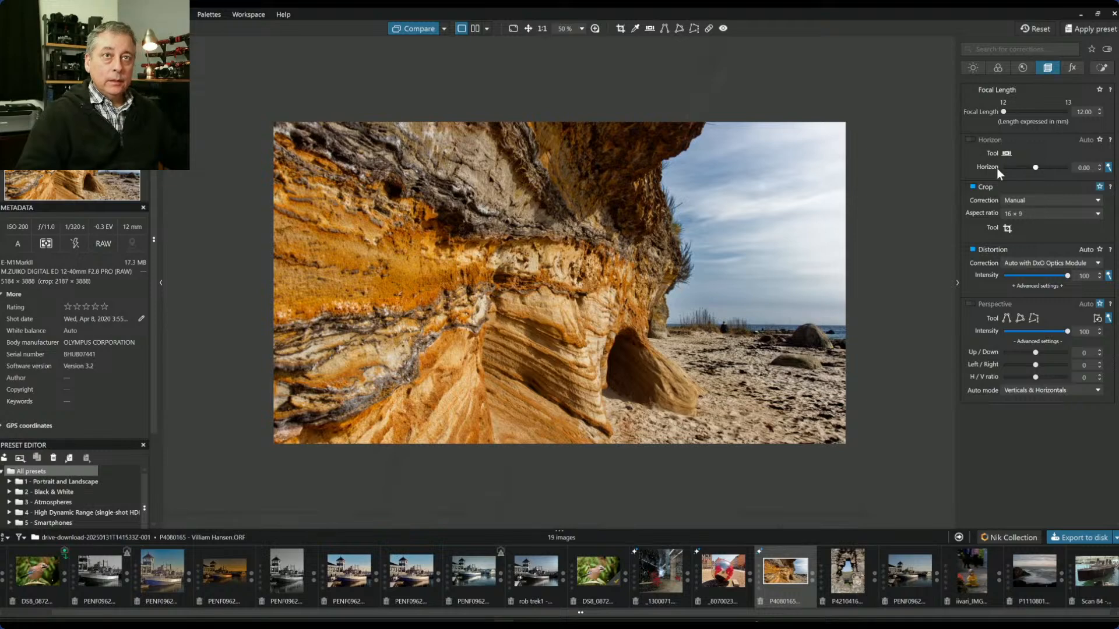
pyautogui.click(1022, 214)
pyautogui.click(1022, 214)
pyautogui.click(1007, 229)
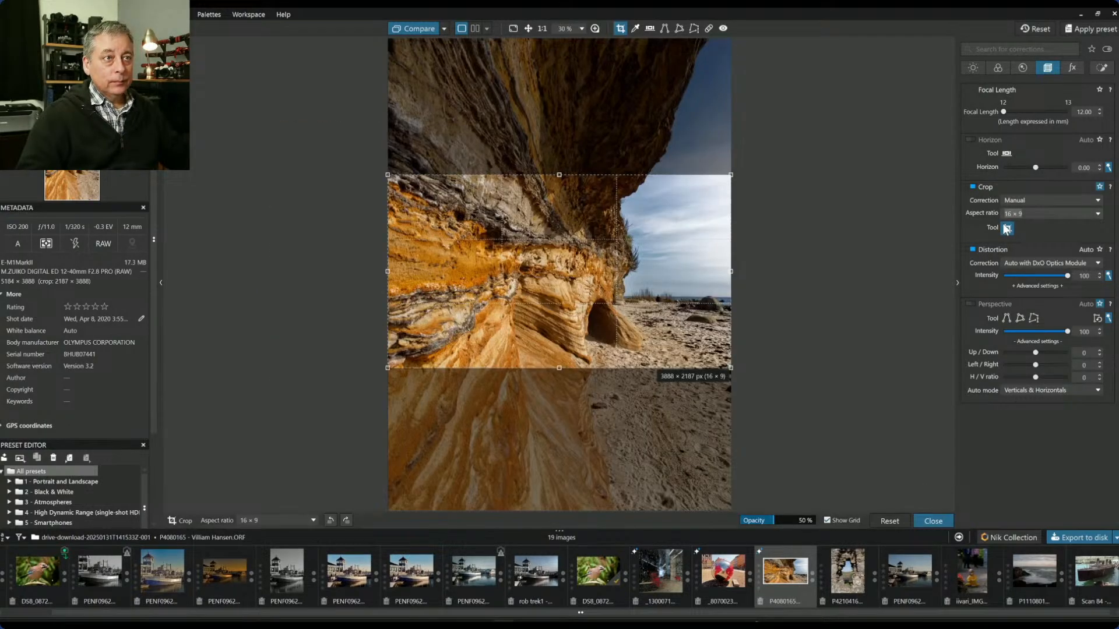
pyautogui.moveTo(727, 177); pyautogui.dragTo(594, 107)
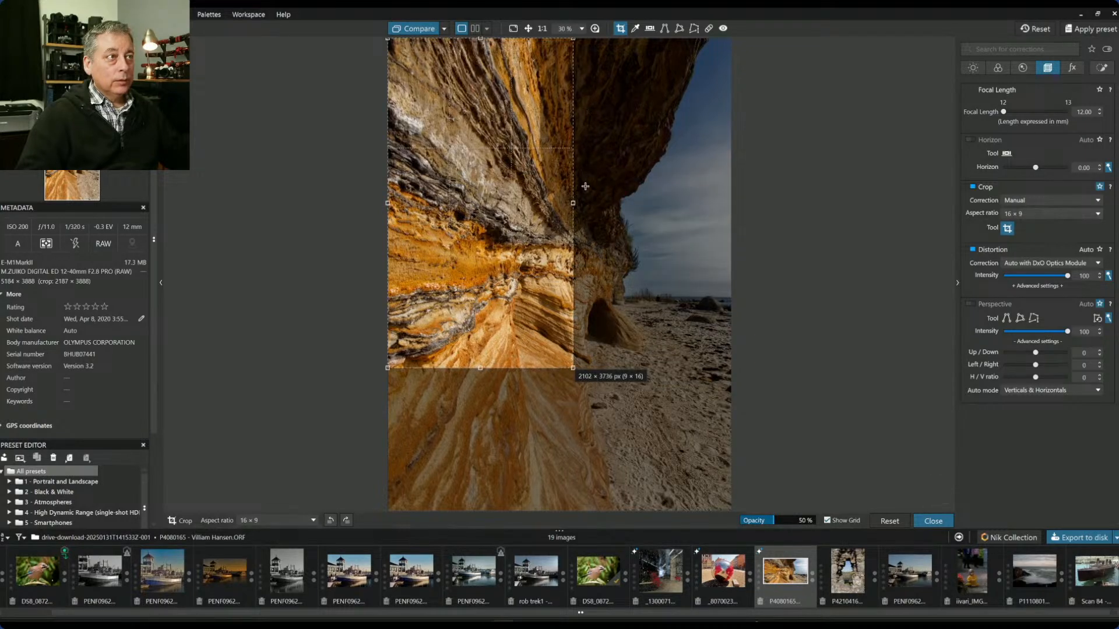
pyautogui.moveTo(575, 204); pyautogui.dragTo(735, 229)
pyautogui.moveTo(524, 243); pyautogui.dragTo(570, 250)
pyautogui.press('Return')
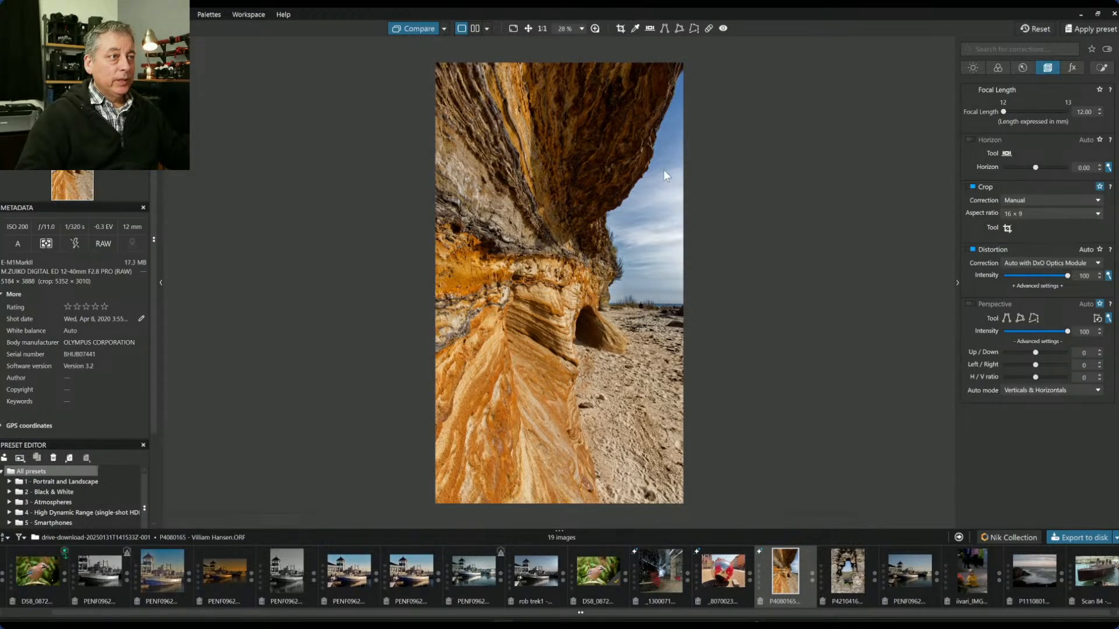
# Step: Return the crop to a landscape 16 × 9 frame of about 3888 × 2187 px around the cave and horizon
pyautogui.click(1007, 228)
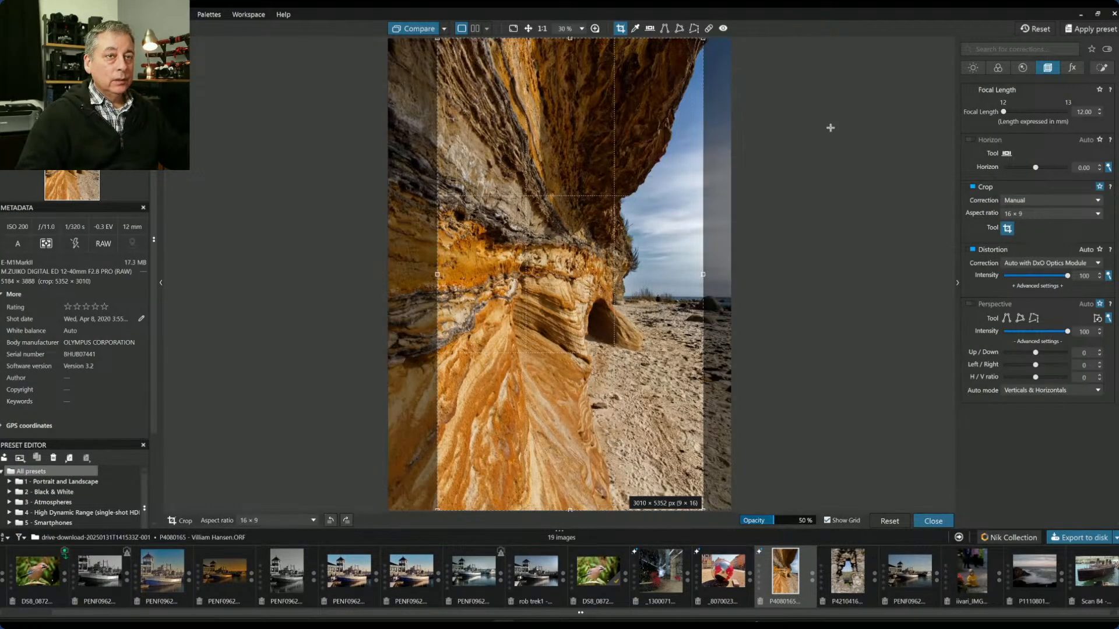
pyautogui.moveTo(702, 42); pyautogui.dragTo(731, 264)
pyautogui.moveTo(598, 380); pyautogui.dragTo(550, 228)
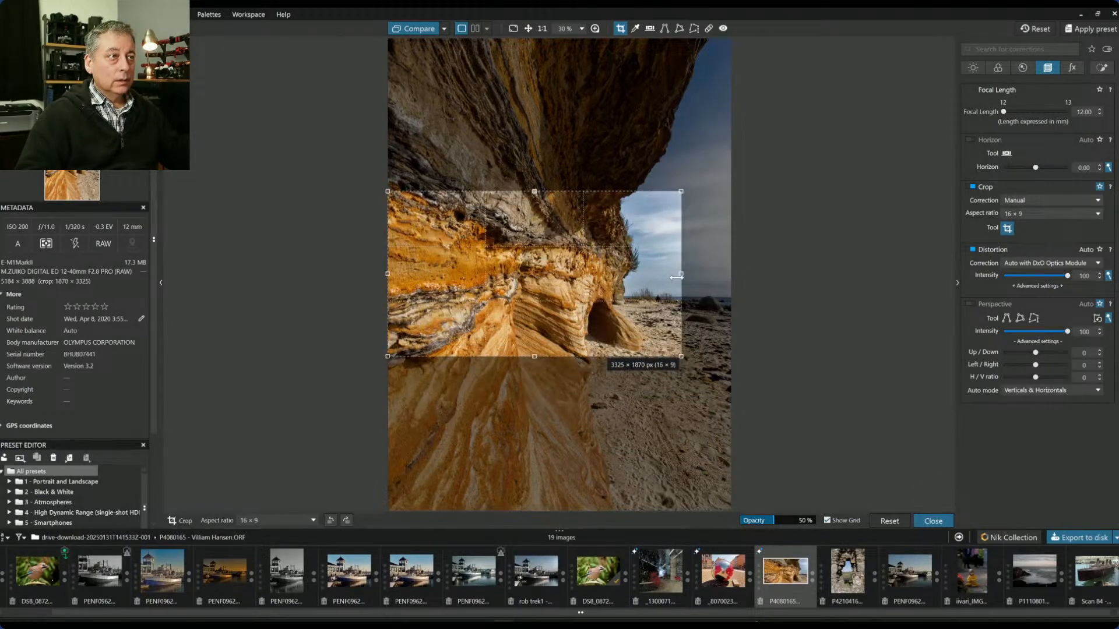
pyautogui.moveTo(682, 275); pyautogui.dragTo(769, 276)
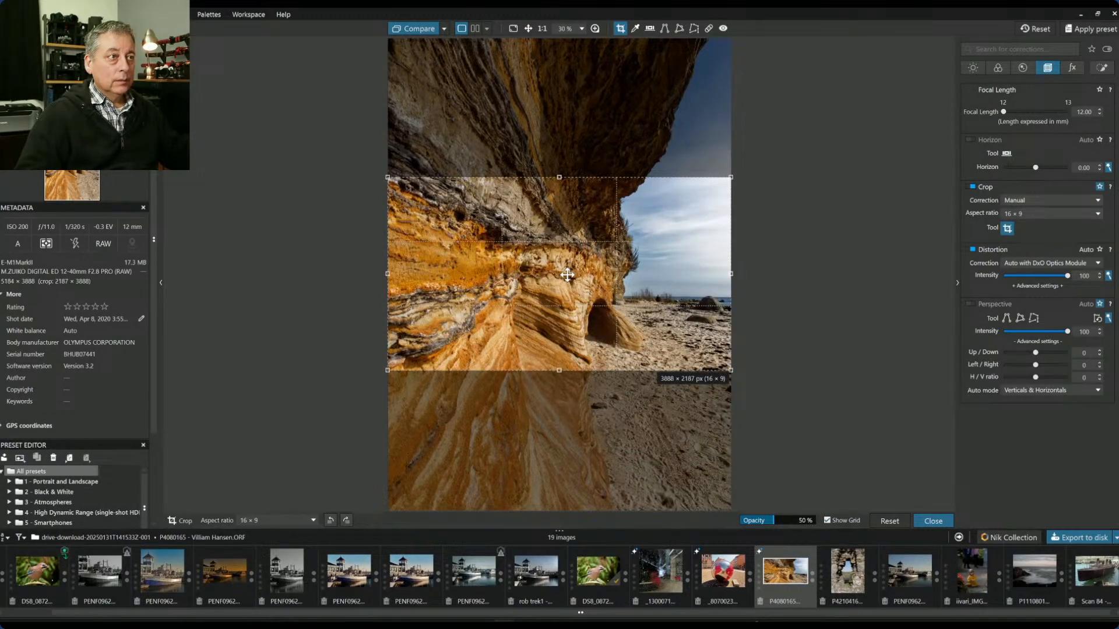
pyautogui.moveTo(567, 275); pyautogui.dragTo(568, 277)
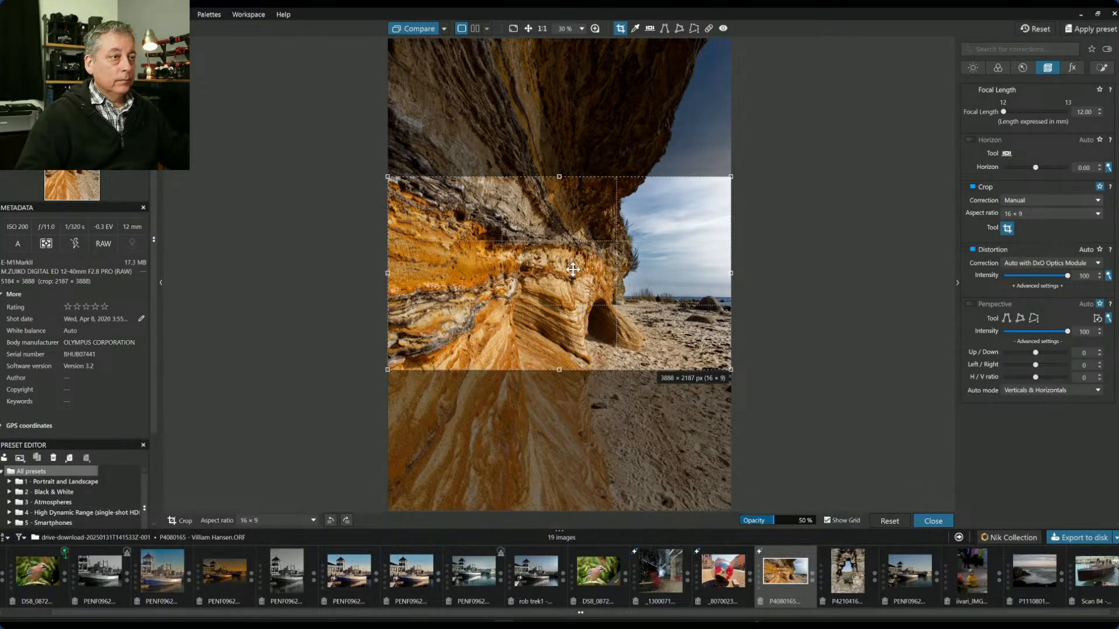
pyautogui.press('Return')
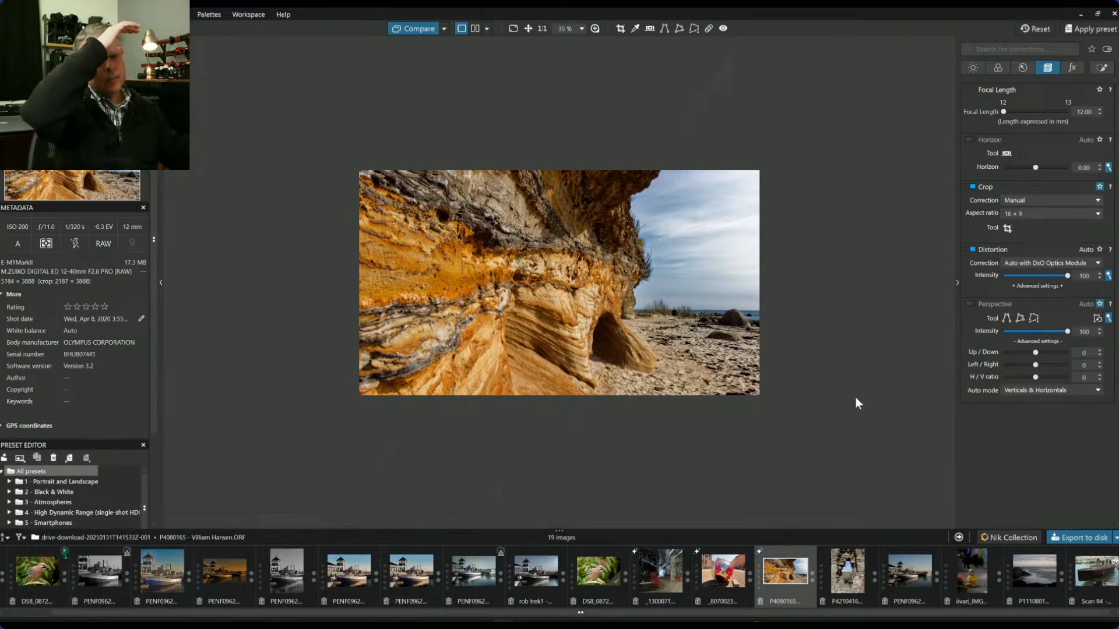
# Step: Move the 16 × 9 crop frame up over the overhang and sky, with its lower edge just at the horizon
pyautogui.click(1007, 228)
pyautogui.moveTo(522, 356); pyautogui.dragTo(518, 264)
pyautogui.press('Return')
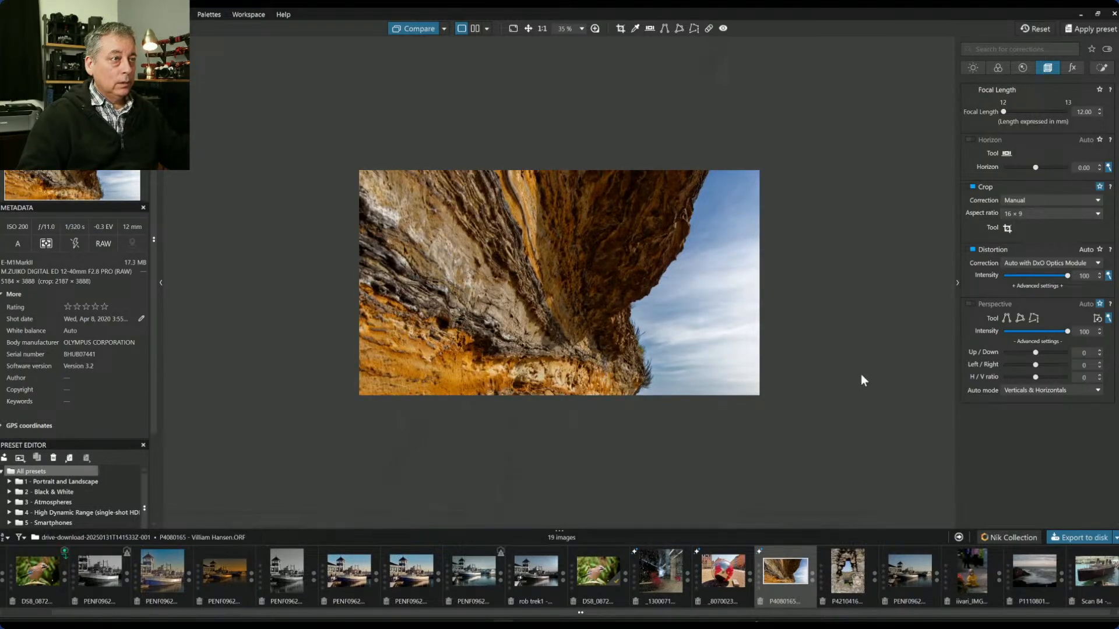
pyautogui.click(1007, 228)
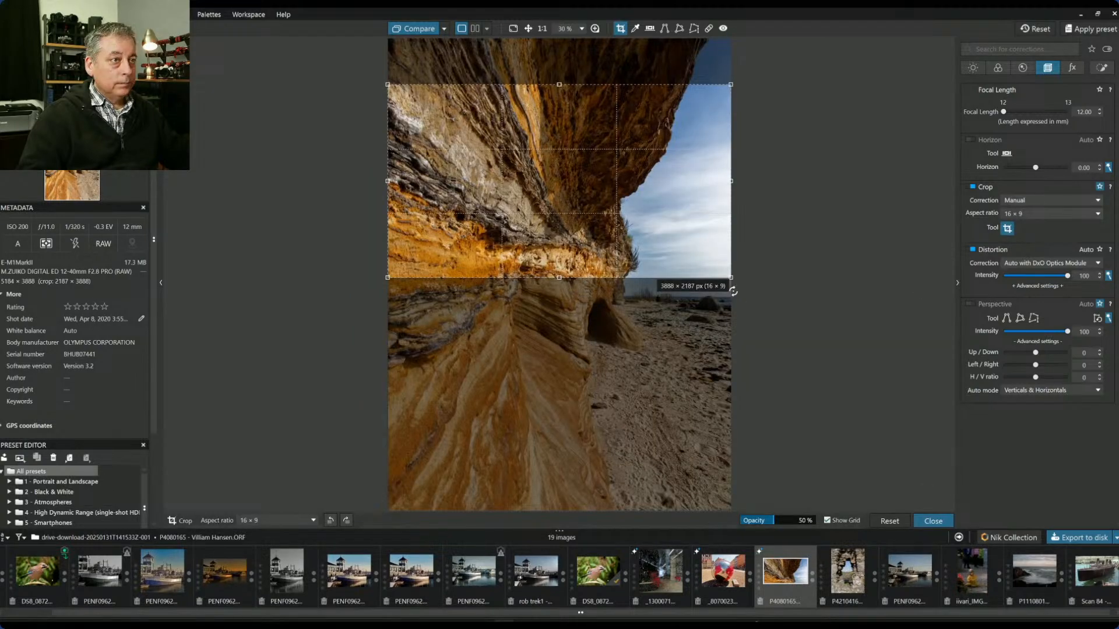
pyautogui.moveTo(659, 262); pyautogui.dragTo(647, 282)
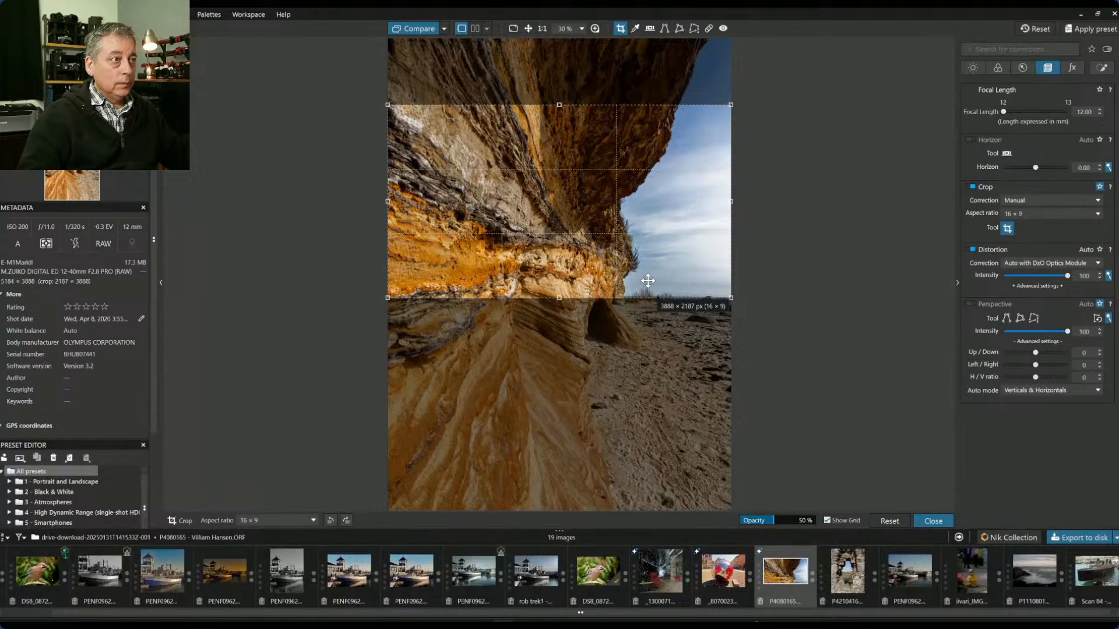
pyautogui.press('Return')
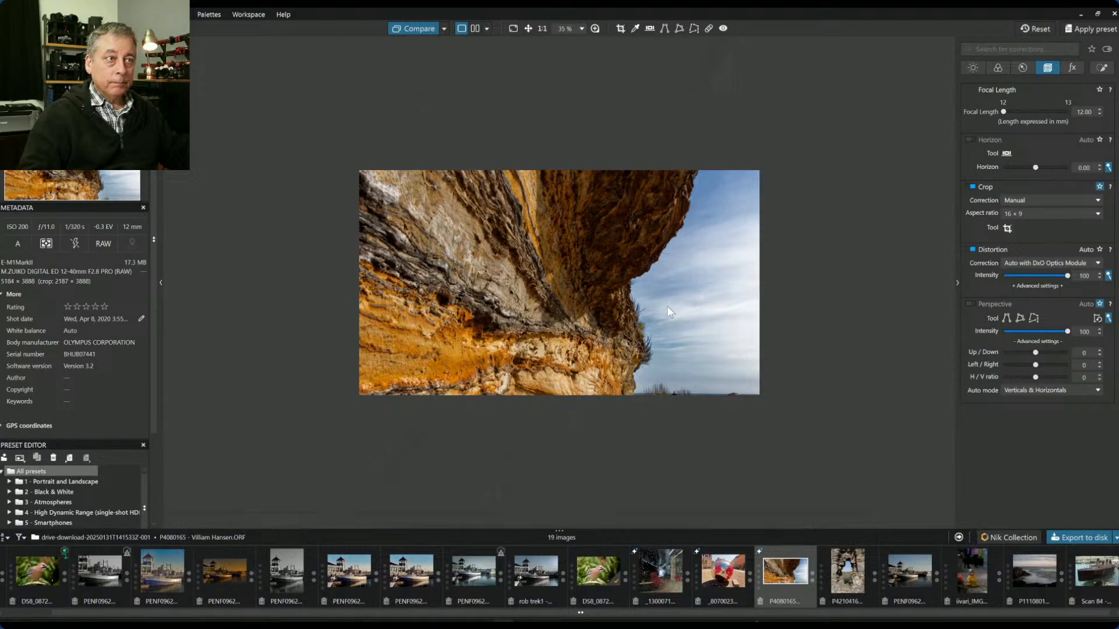
# Step: Lower the 16 × 9 crop frame to include the cave, the horizon and part of the beach
pyautogui.click(1007, 229)
pyautogui.moveTo(678, 264); pyautogui.dragTo(680, 329)
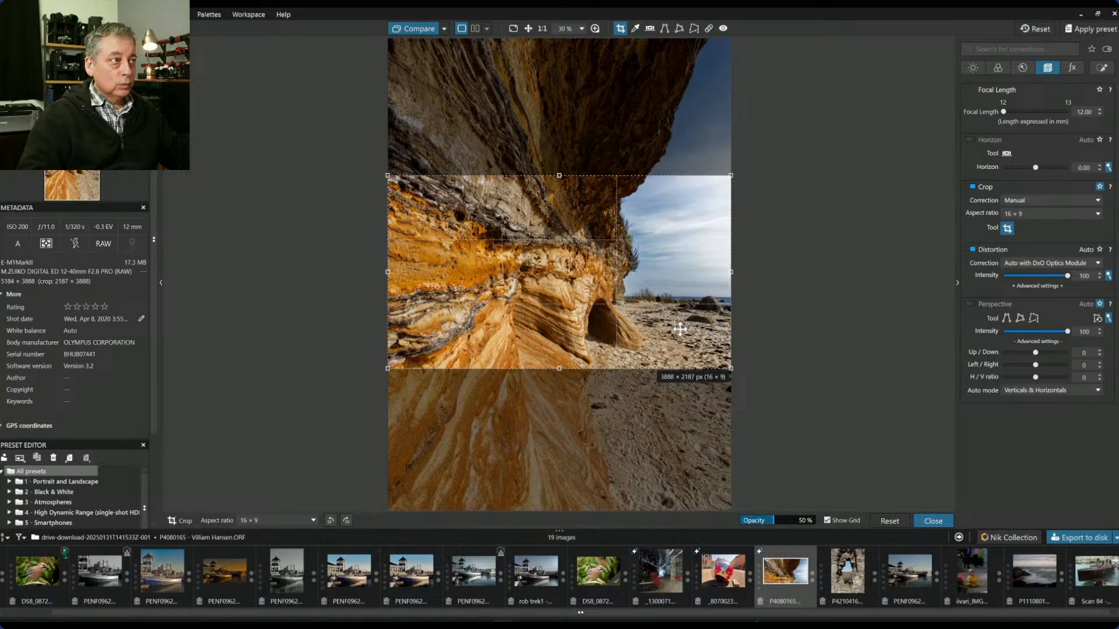
pyautogui.moveTo(680, 329)
pyautogui.mouseDown()
pyautogui.moveTo(690, 198)
pyautogui.moveTo(680, 323)
pyautogui.mouseUp()
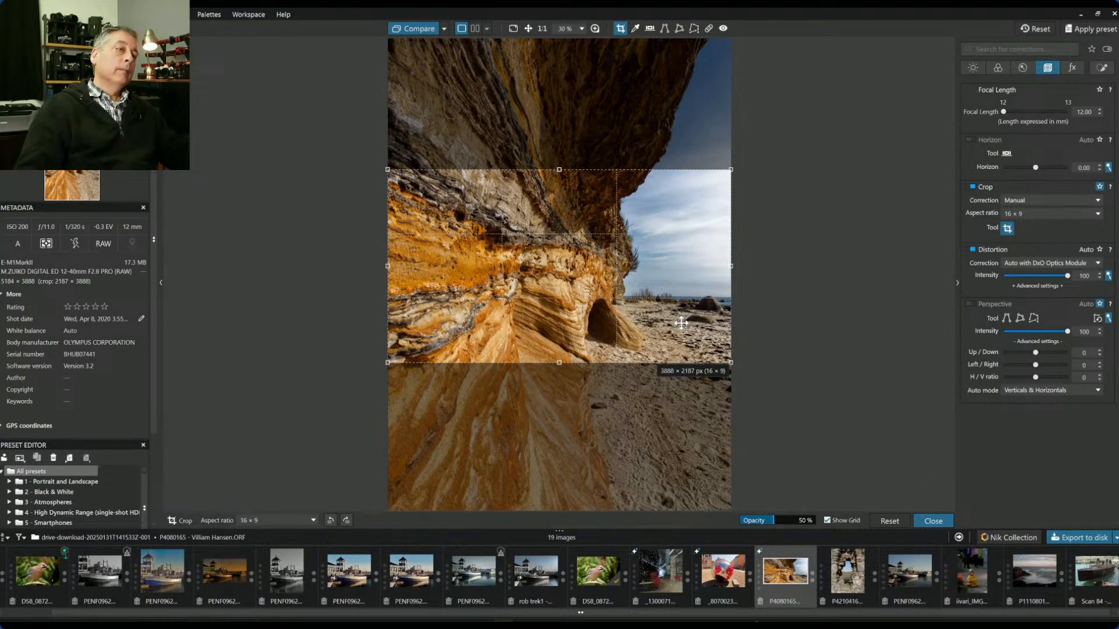
# Step: Change the crop's aspect ratio to 3 × 2 and apply a full-width frame of about 3888 × 2592 px around the cave
pyautogui.click(1033, 213)
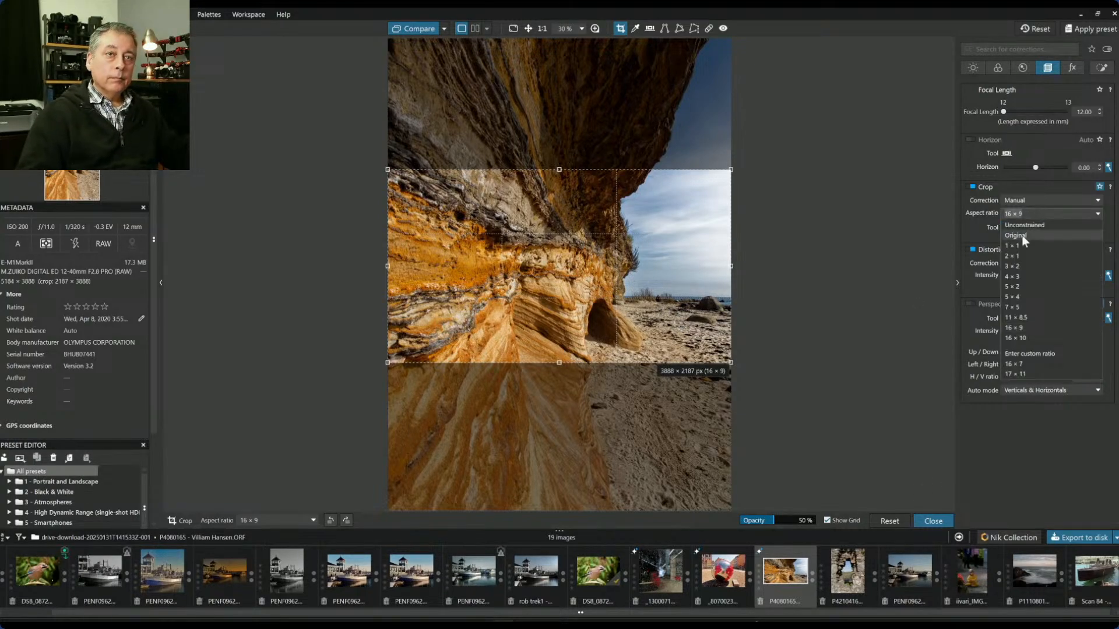
pyautogui.click(1014, 266)
pyautogui.moveTo(638, 268); pyautogui.dragTo(638, 270)
pyautogui.press('Return')
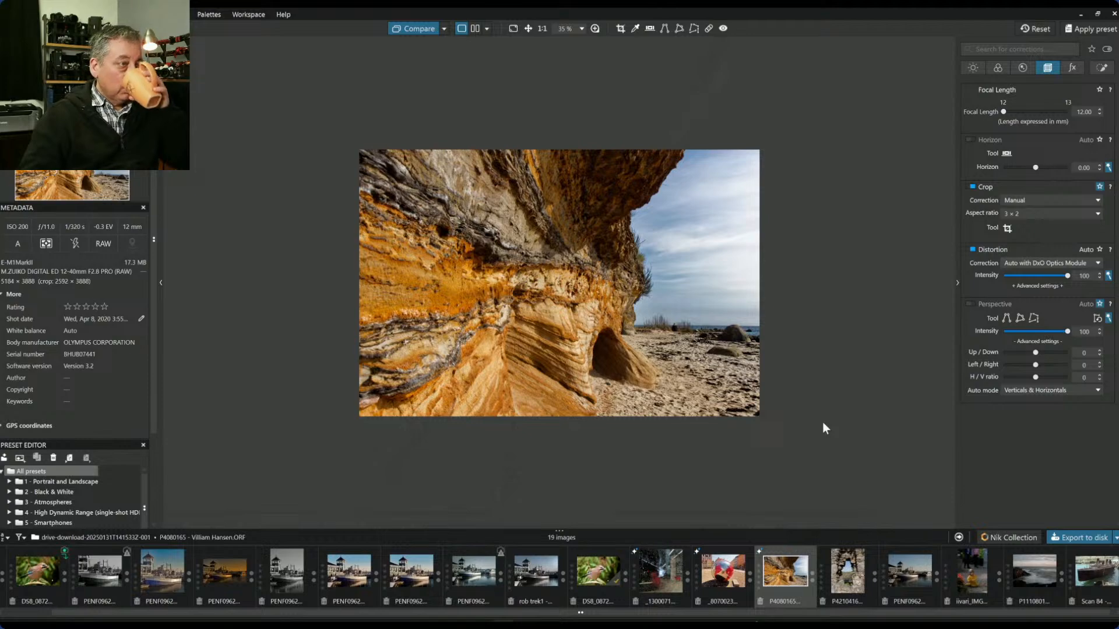
# Step: Change the crop's aspect ratio to 5 × 4 and apply a full-width frame of about 3888 × 3110 px around the cave
pyautogui.click(1007, 228)
pyautogui.click(1014, 214)
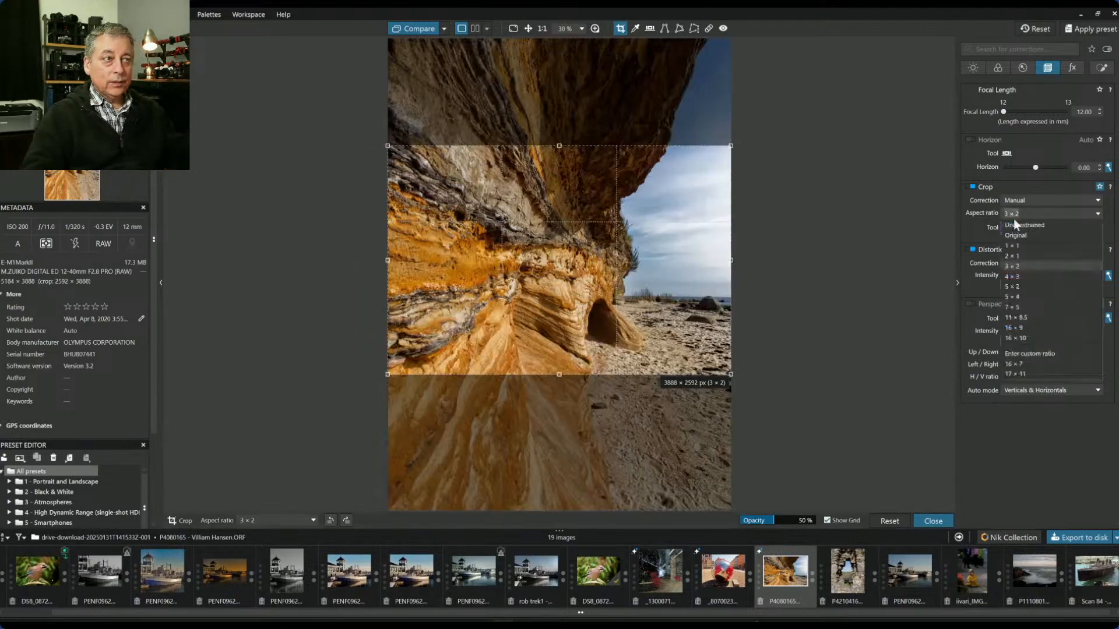
pyautogui.click(1014, 297)
pyautogui.moveTo(588, 316)
pyautogui.mouseDown()
pyautogui.moveTo(587, 287)
pyautogui.moveTo(589, 317)
pyautogui.mouseUp()
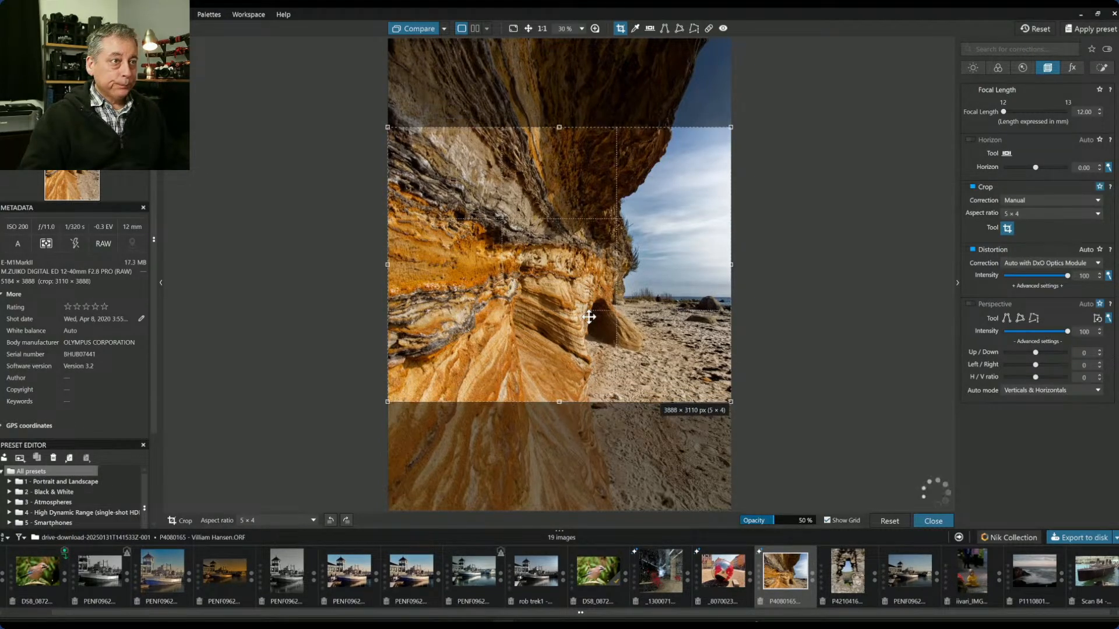
pyautogui.doubleClick(588, 317)
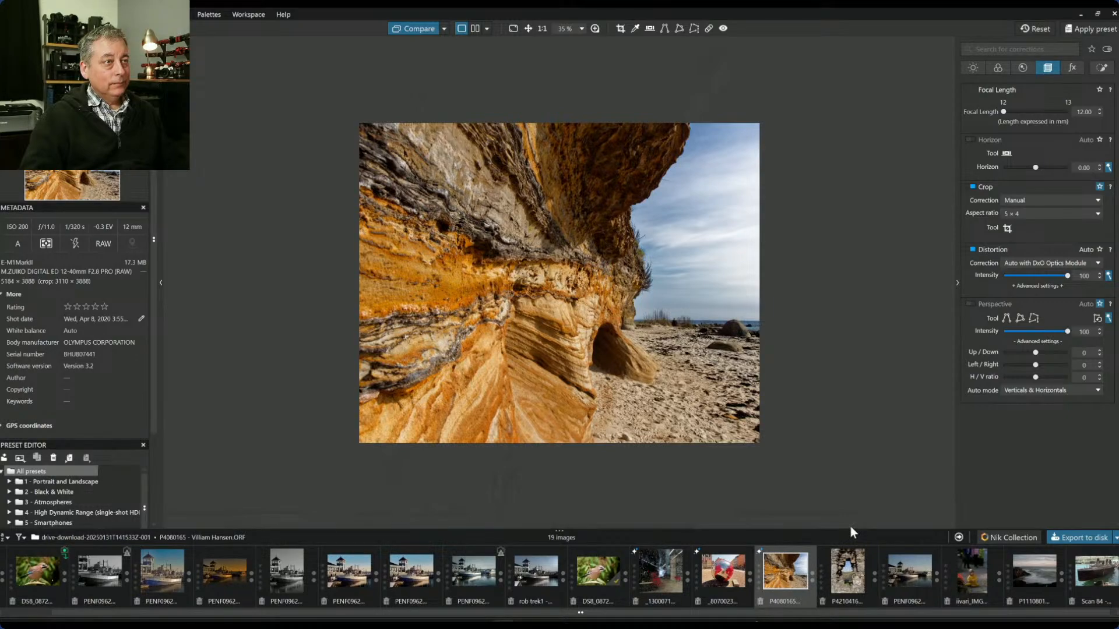
# Step: Reshape the 5 × 4 crop into a portrait frame of about 2767 × 3459 px against the photo's right edge, including cave and sky
pyautogui.click(1007, 228)
pyautogui.moveTo(381, 125); pyautogui.dragTo(487, 95)
pyautogui.moveTo(606, 243); pyautogui.dragTo(609, 253)
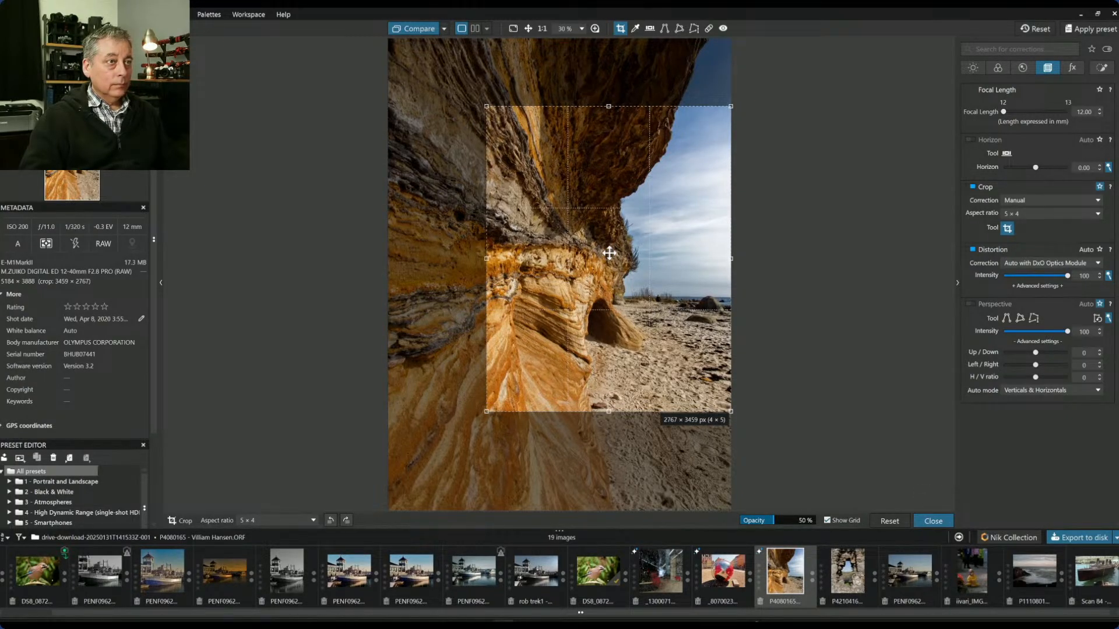
pyautogui.press('Return')
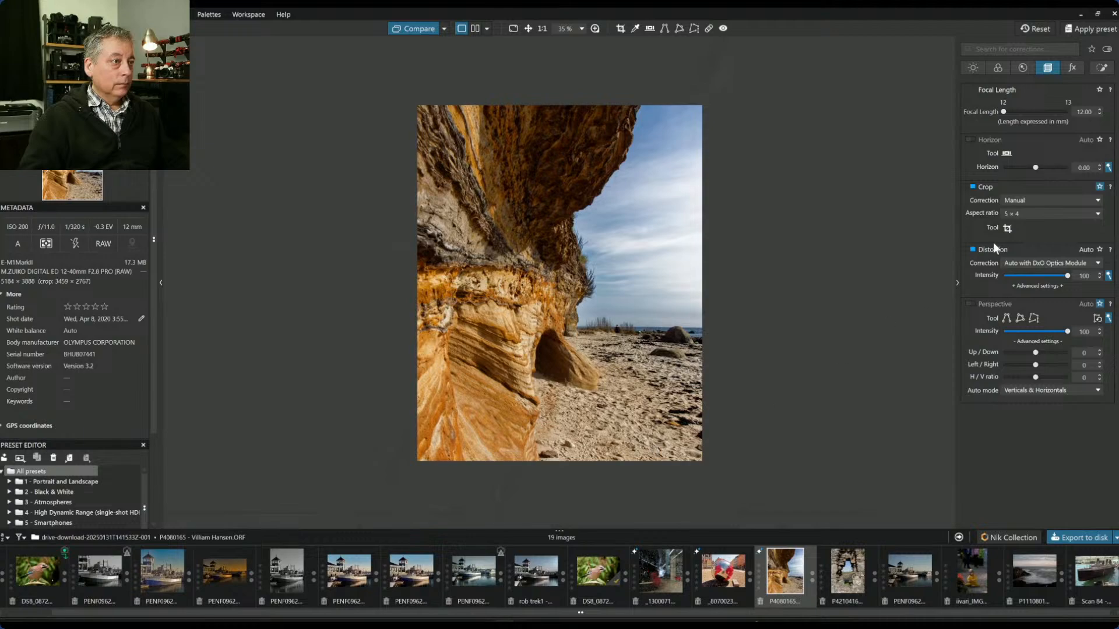
# Step: Shift the portrait 4 × 5 crop frame toward the cliff, leaving only a narrow strip of sky, and apply it
pyautogui.click(1007, 228)
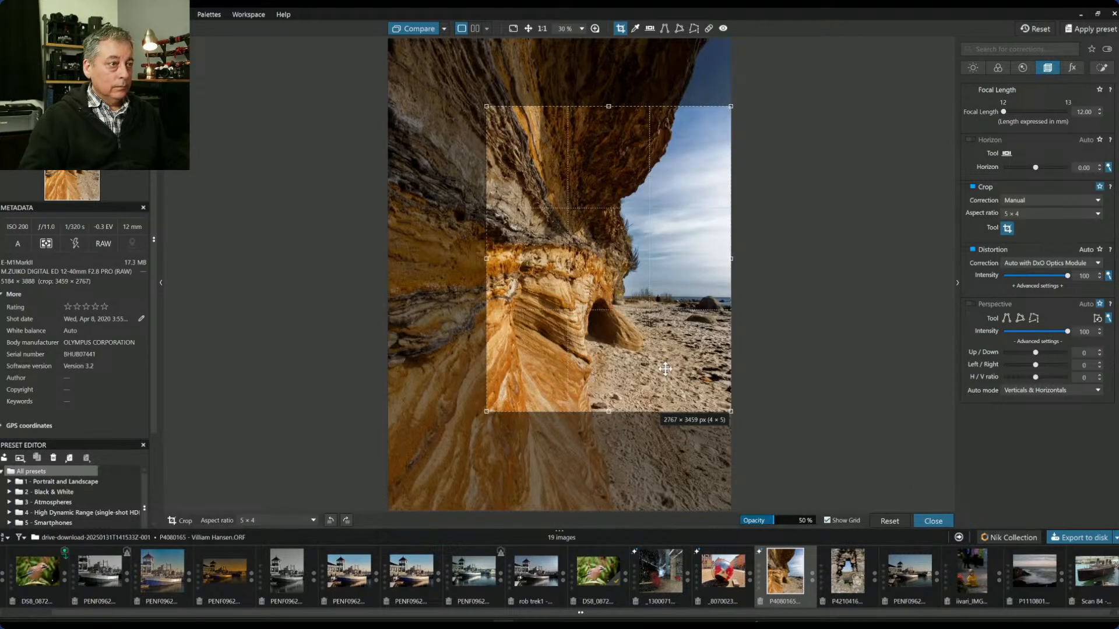
pyautogui.moveTo(665, 369); pyautogui.dragTo(613, 366)
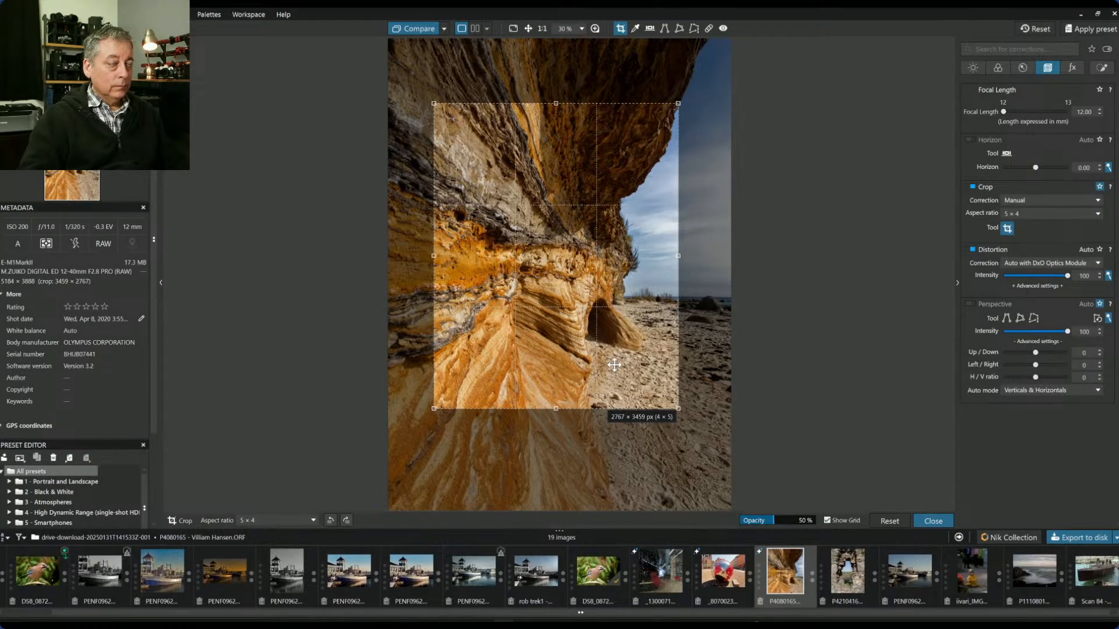
pyautogui.press('Return')
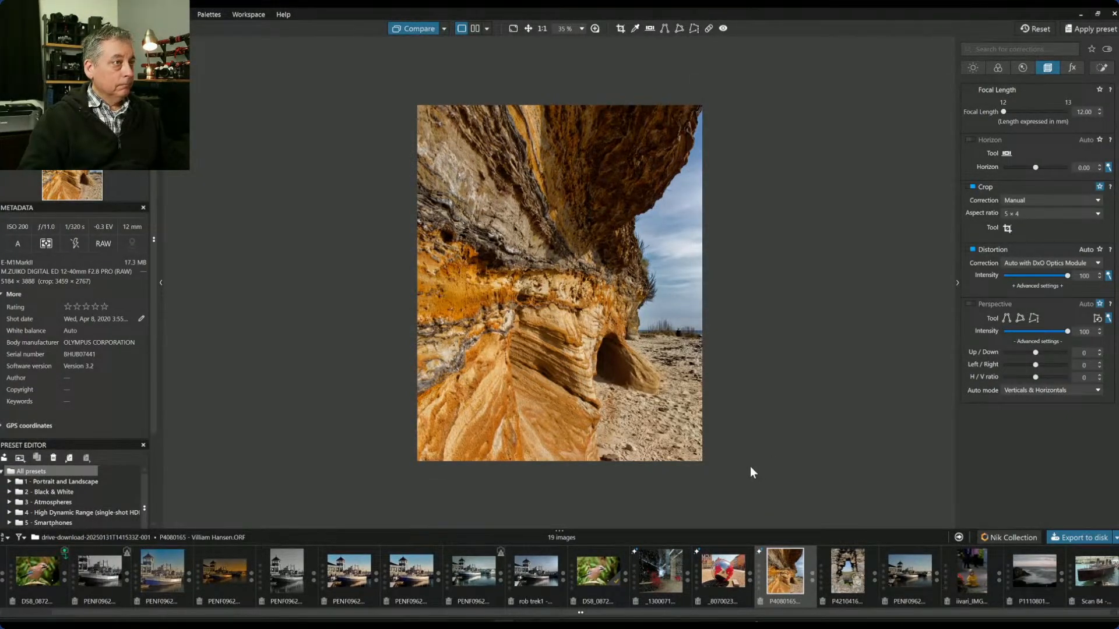
# Step: Move the portrait crop to the photo's left edge and shrink it to about 2234 × 2793 px over the upper rock layers
pyautogui.click(1007, 227)
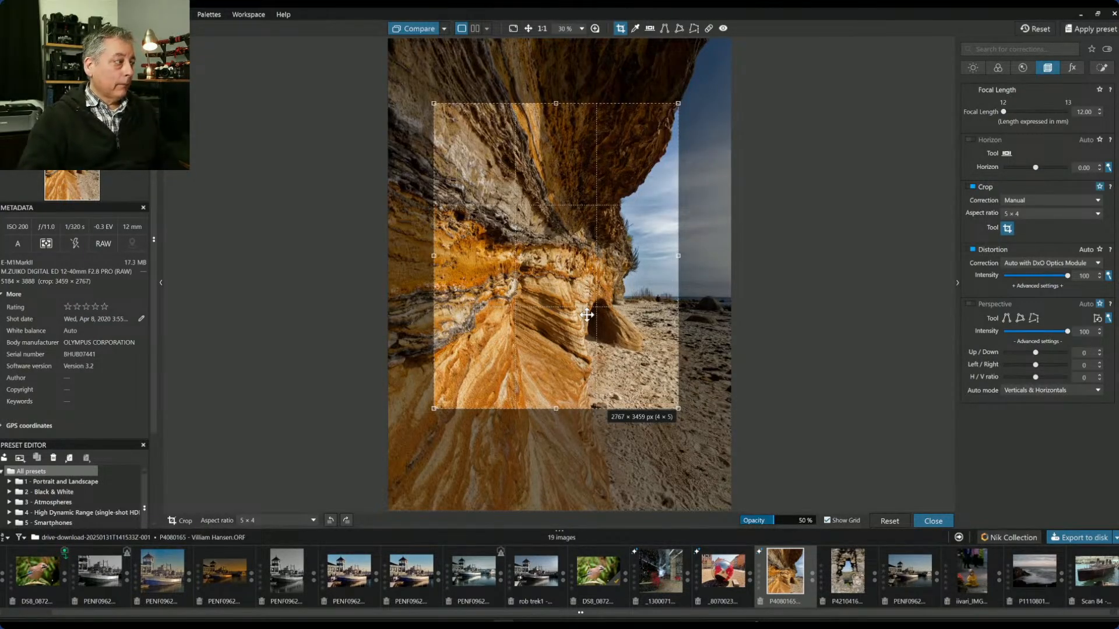
pyautogui.moveTo(587, 315); pyautogui.dragTo(530, 314)
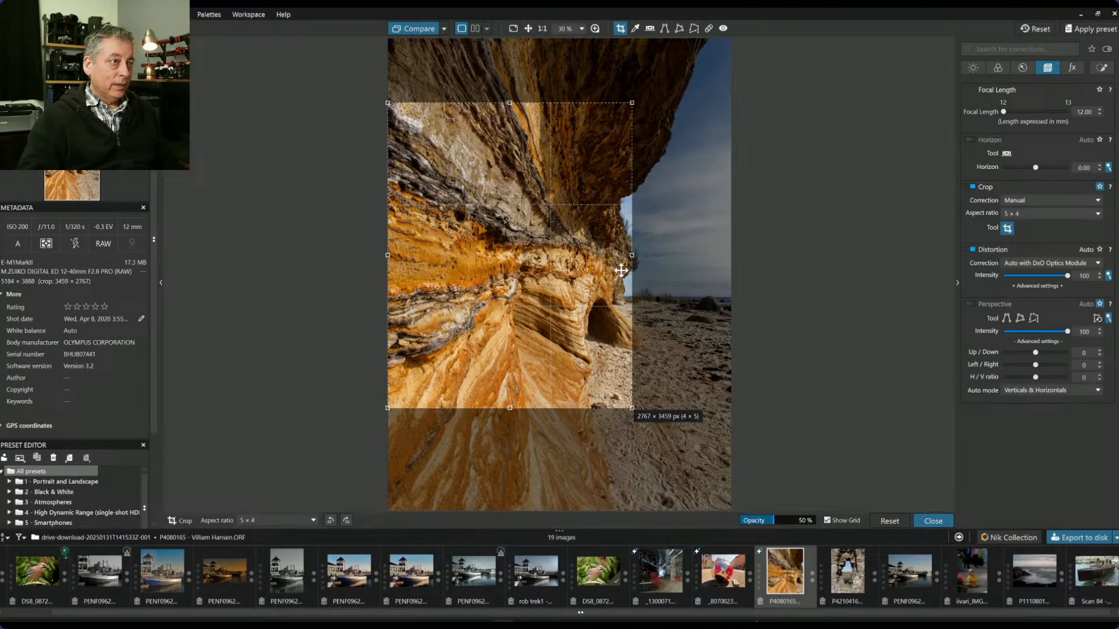
pyautogui.moveTo(632, 256); pyautogui.dragTo(583, 254)
pyautogui.moveTo(502, 285); pyautogui.dragTo(485, 227)
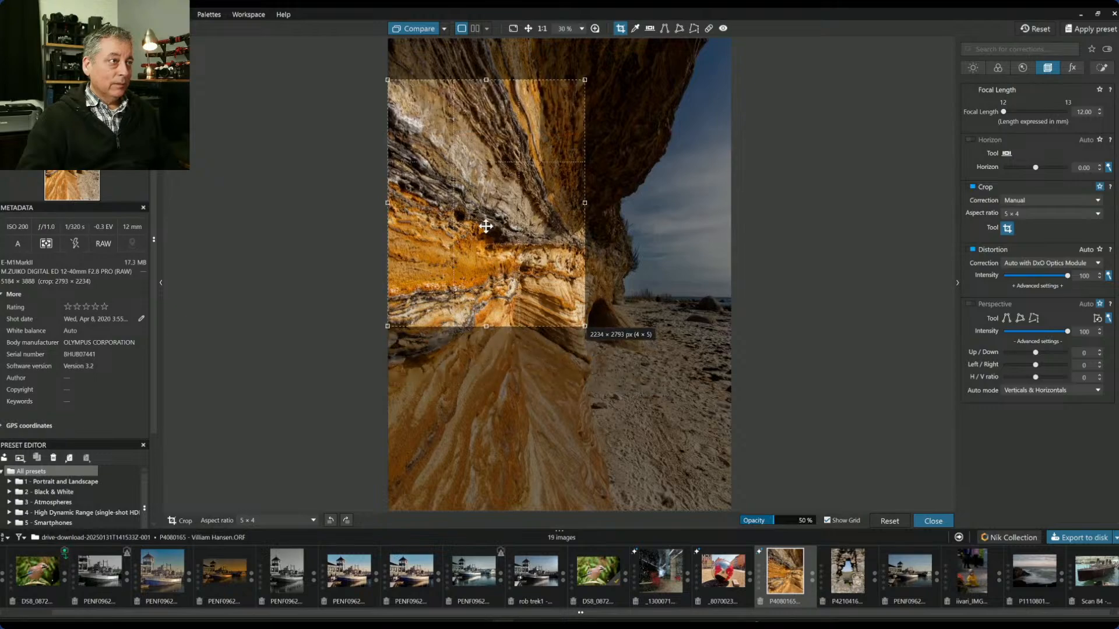
pyautogui.press('Return')
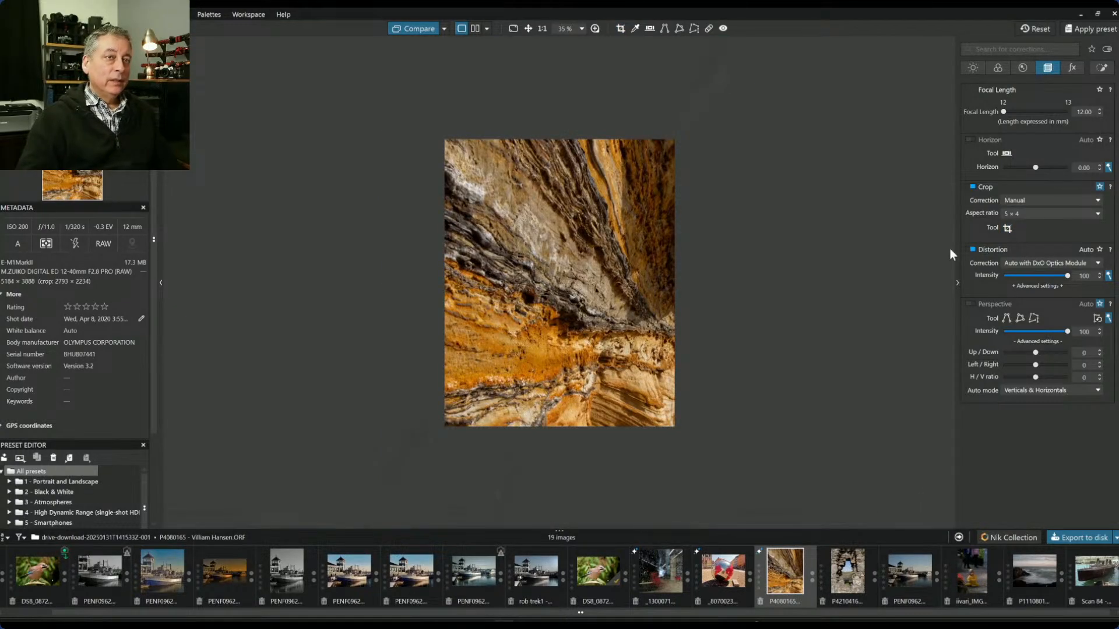
# Step: Move the small portrait crop frame down onto the fan-shaped lower rock formation and apply it
pyautogui.click(1009, 228)
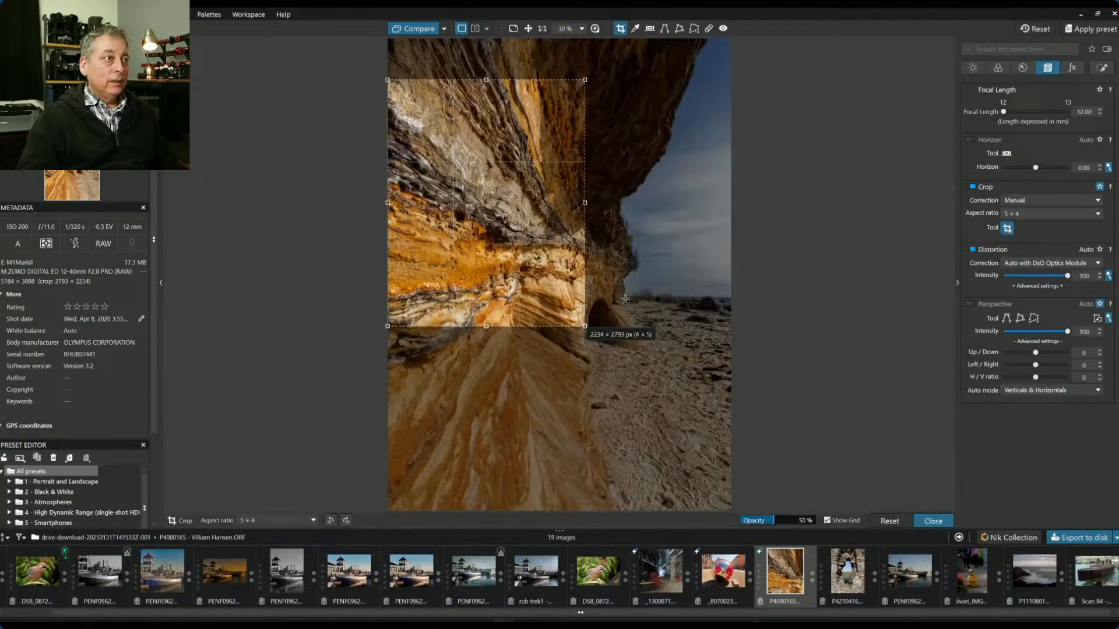
pyautogui.moveTo(551, 278); pyautogui.dragTo(508, 429)
pyautogui.doubleClick(508, 429)
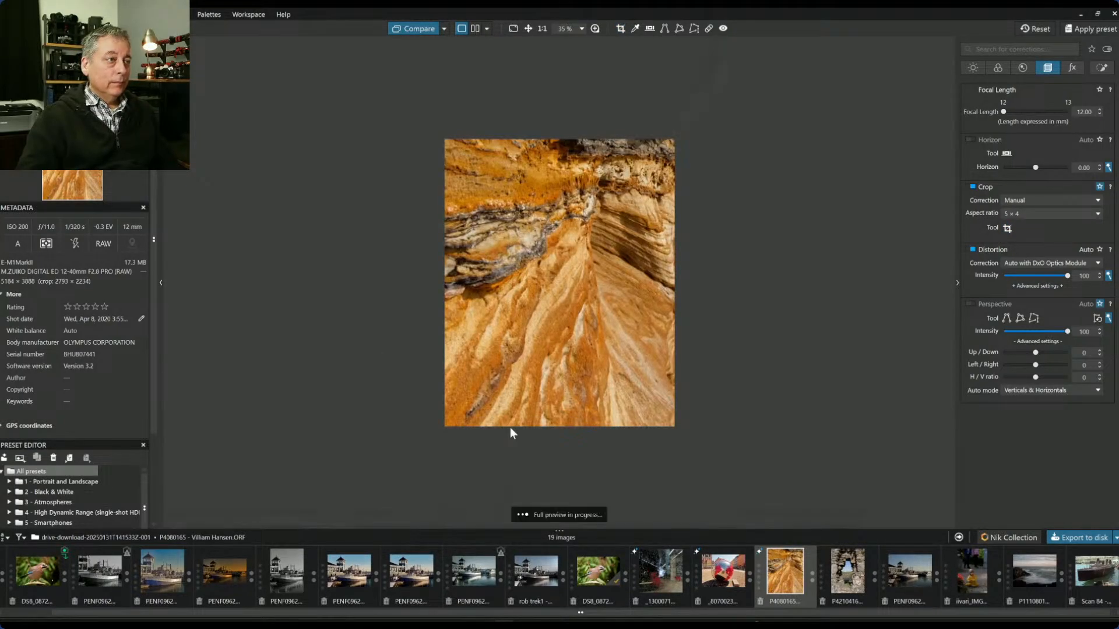
# Step: Turn the crop into a 5 × 4 landscape frame of about 3480 × 2784 px at the photo's top edge, over the overhang
pyautogui.click(1008, 228)
pyautogui.moveTo(532, 294); pyautogui.dragTo(508, 211)
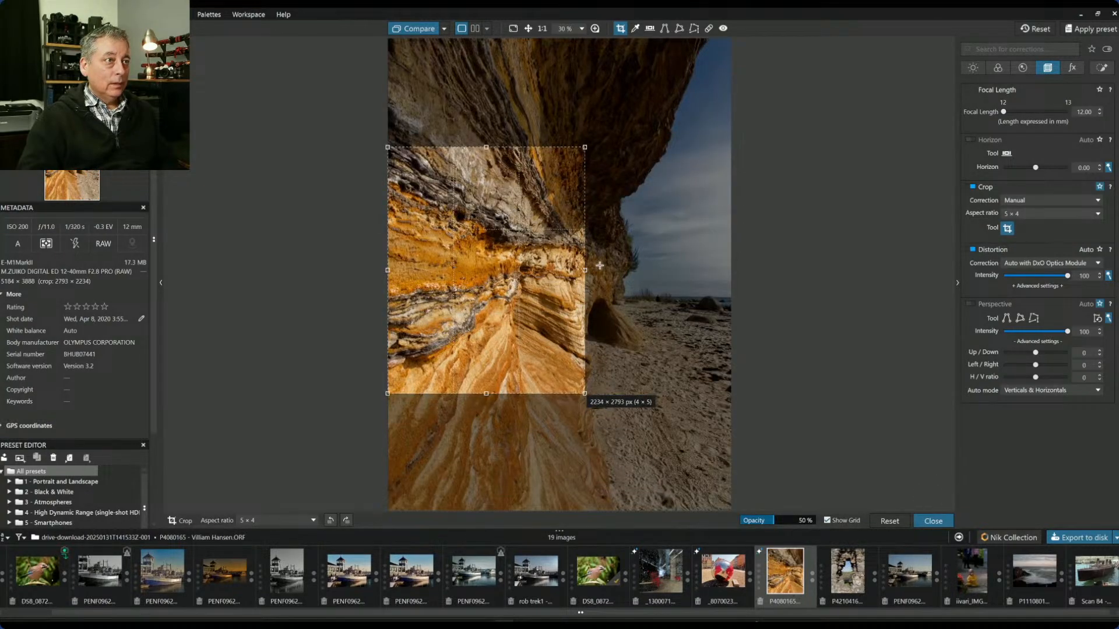
pyautogui.moveTo(587, 147); pyautogui.dragTo(735, 203)
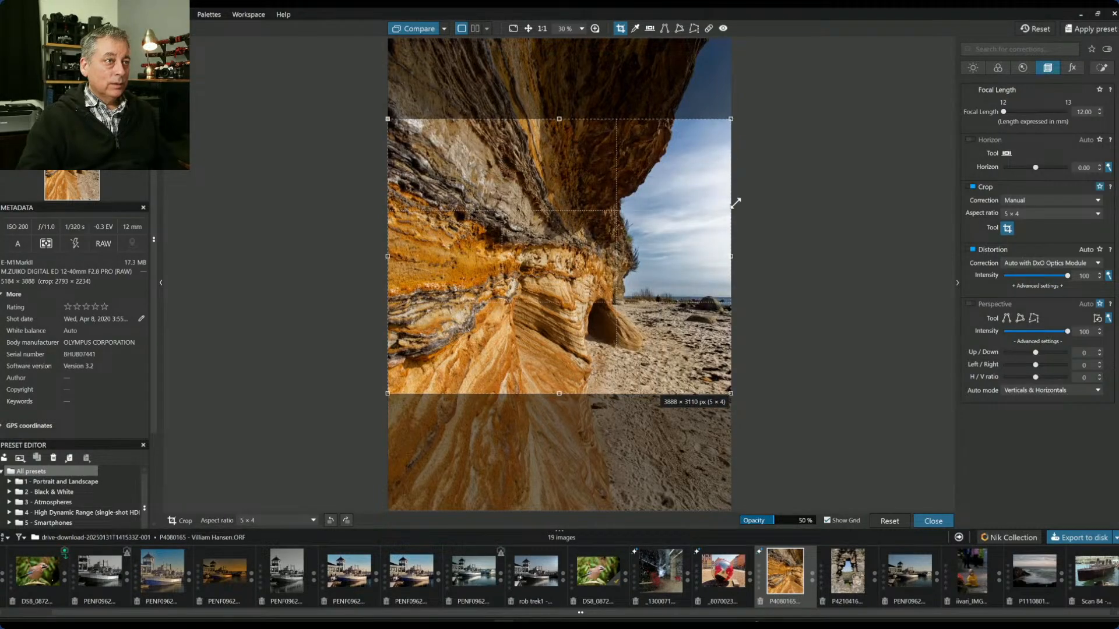
pyautogui.moveTo(648, 220); pyautogui.dragTo(599, 177)
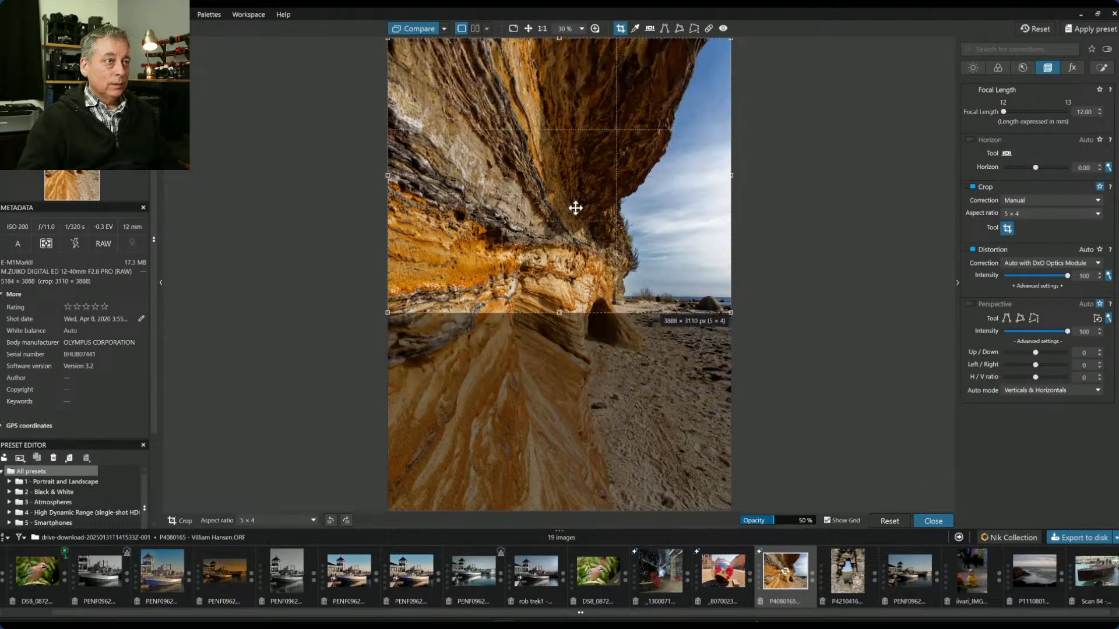
pyautogui.moveTo(557, 315); pyautogui.dragTo(562, 287)
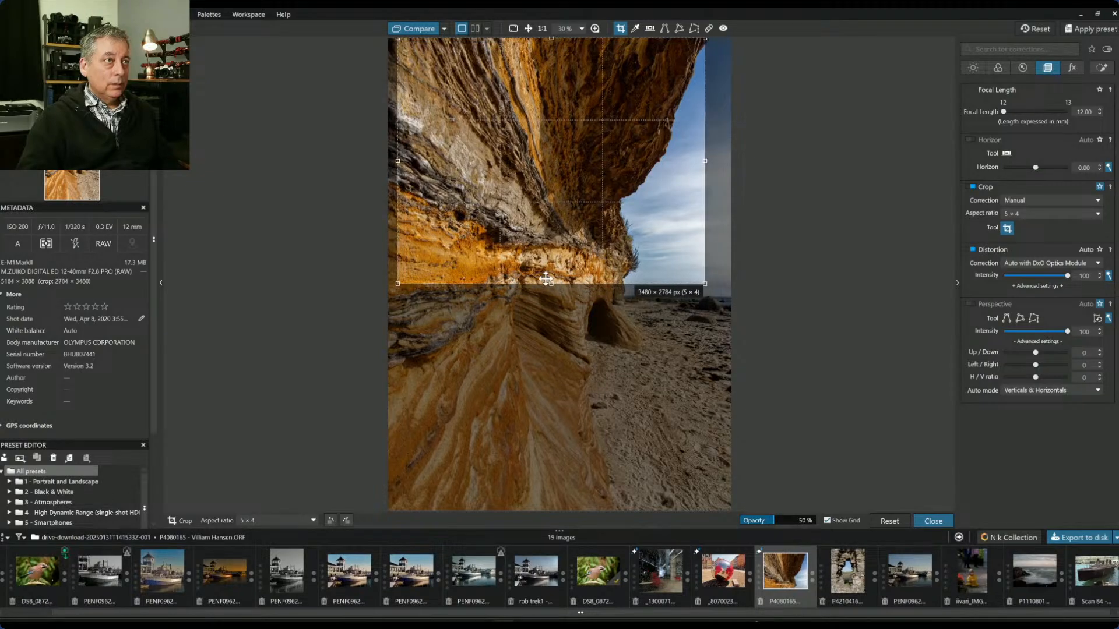
pyautogui.click(933, 521)
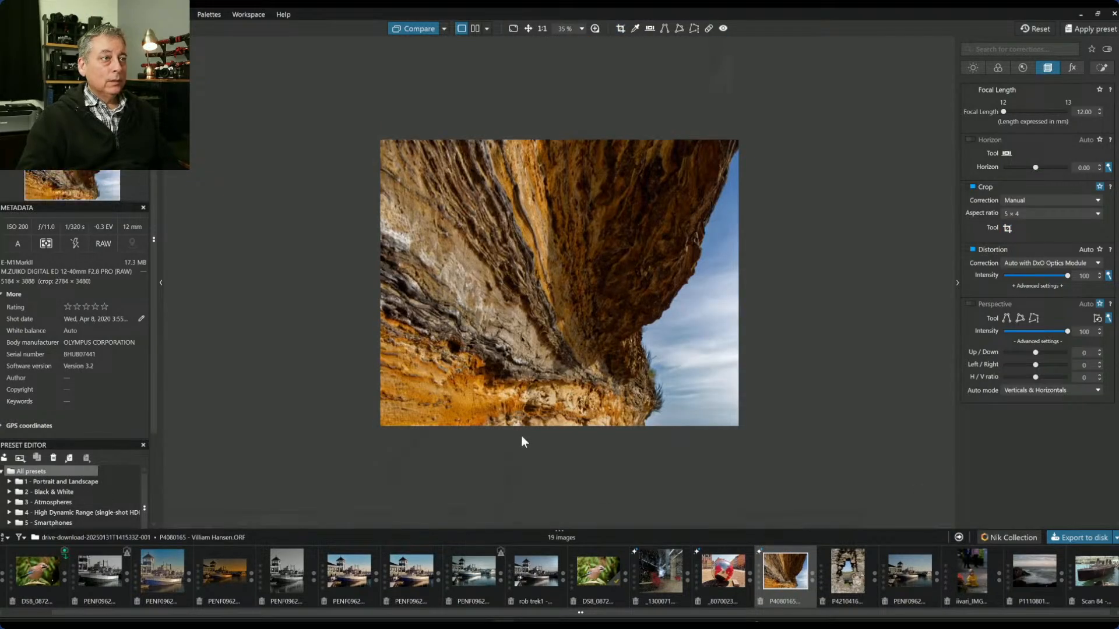
# Step: Move the 5 × 4 landscape crop down around the cave and horizon, and resize it to about 3327 × 2662 px at the photo's right edge
pyautogui.click(1008, 229)
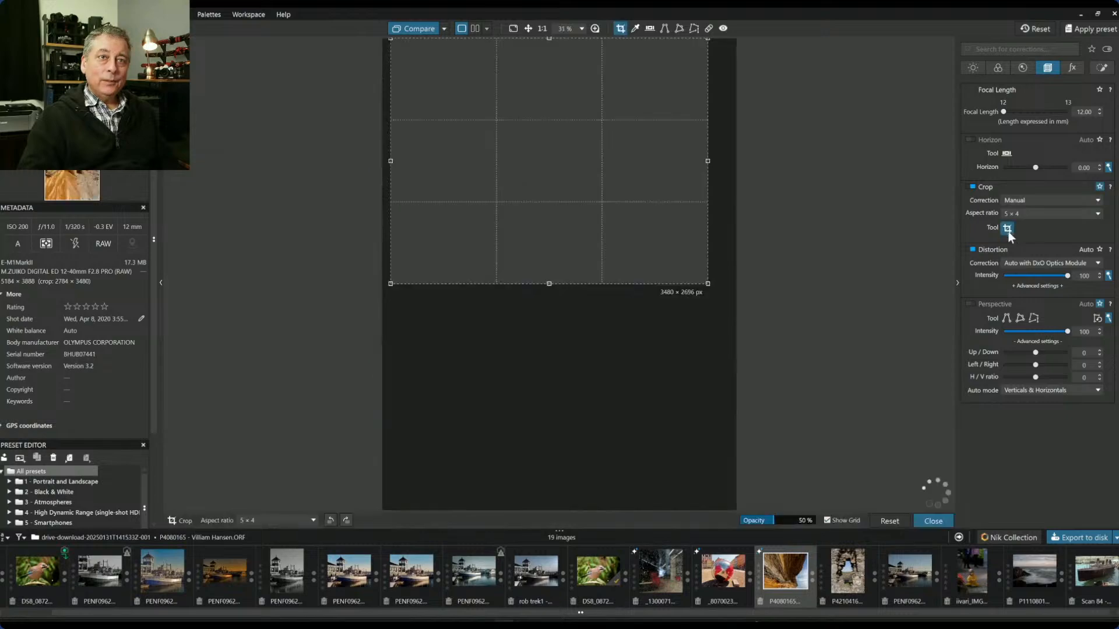
pyautogui.moveTo(612, 240); pyautogui.dragTo(581, 333)
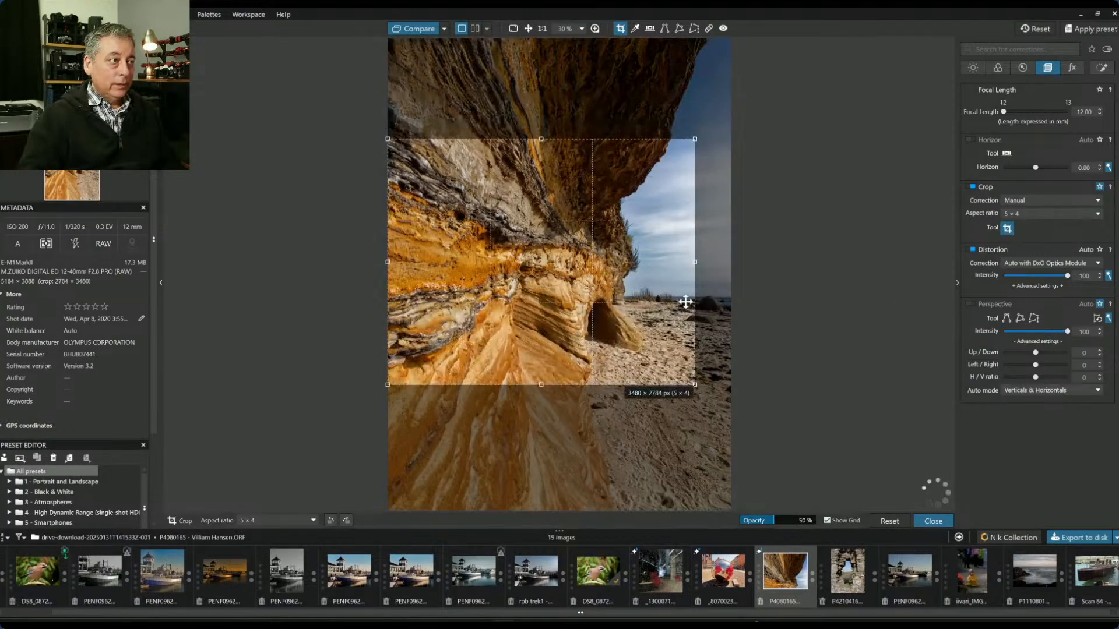
pyautogui.moveTo(696, 256); pyautogui.dragTo(735, 257)
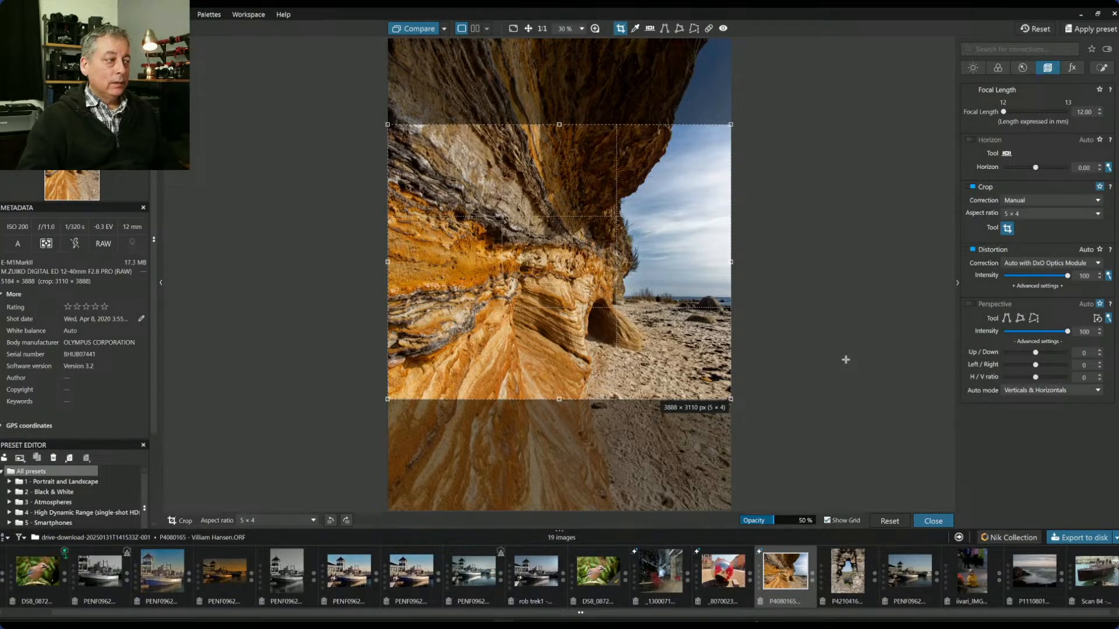
pyautogui.moveTo(388, 261); pyautogui.dragTo(443, 263)
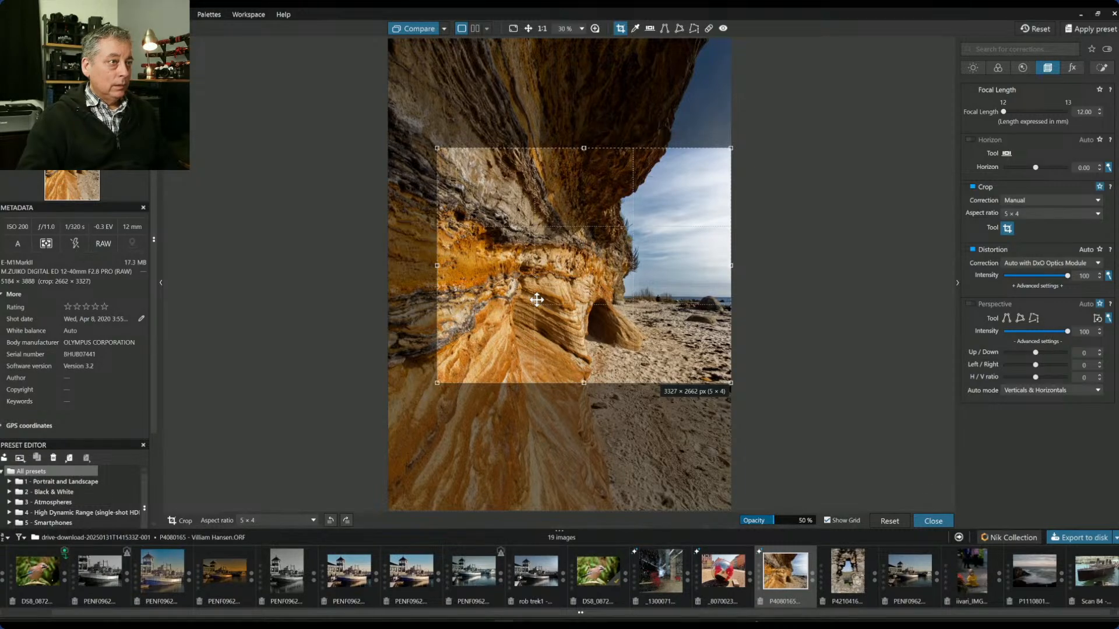
pyautogui.press('Return')
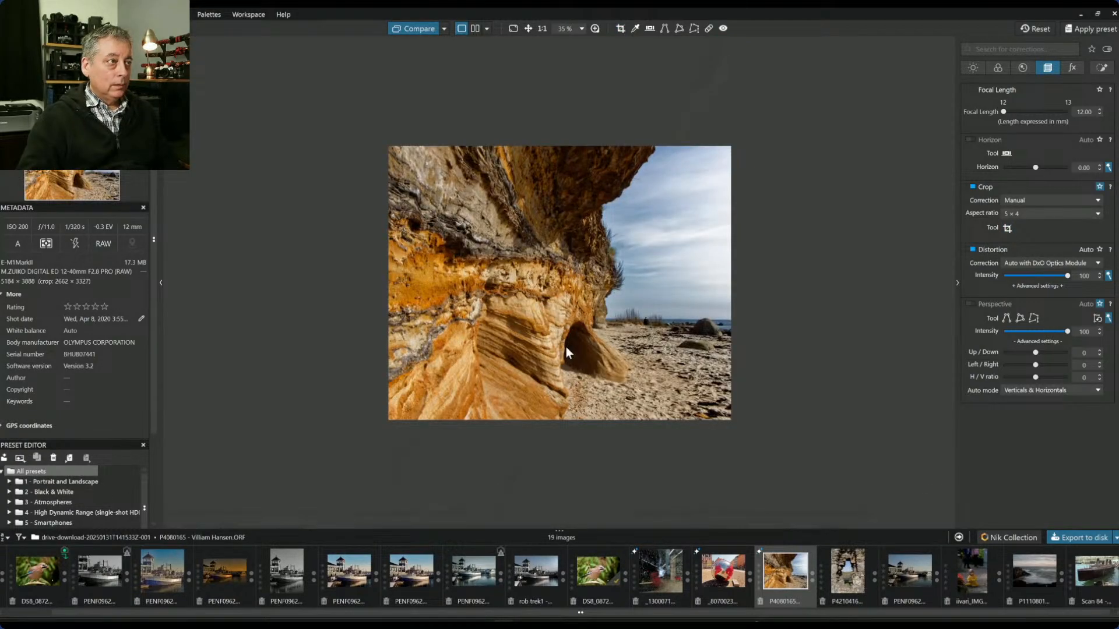
# Step: Move the 5 × 4 landscape crop down over the beach and fan-shaped rock, keeping its 3327 × 2662 px size, and apply it
pyautogui.click(1007, 228)
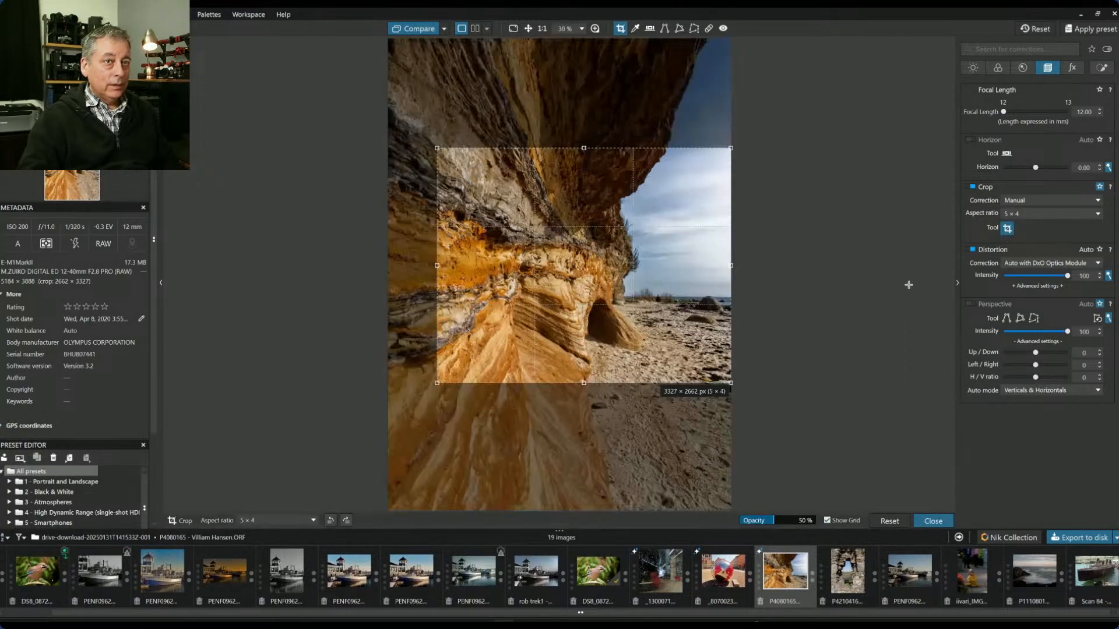
pyautogui.moveTo(638, 325); pyautogui.dragTo(651, 360)
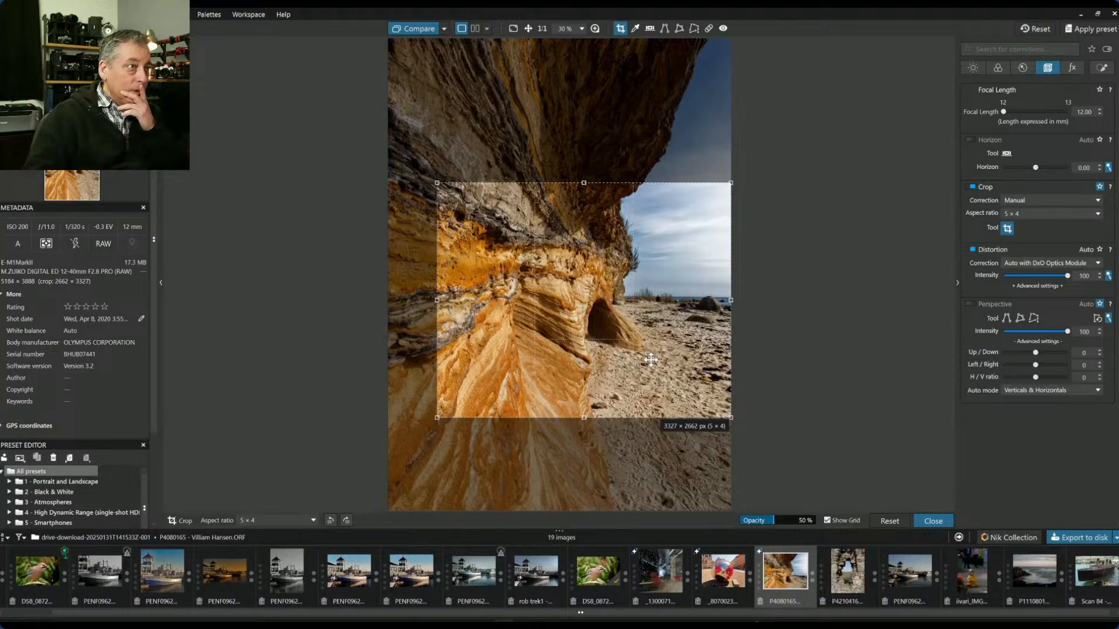
pyautogui.moveTo(651, 359); pyautogui.dragTo(658, 366)
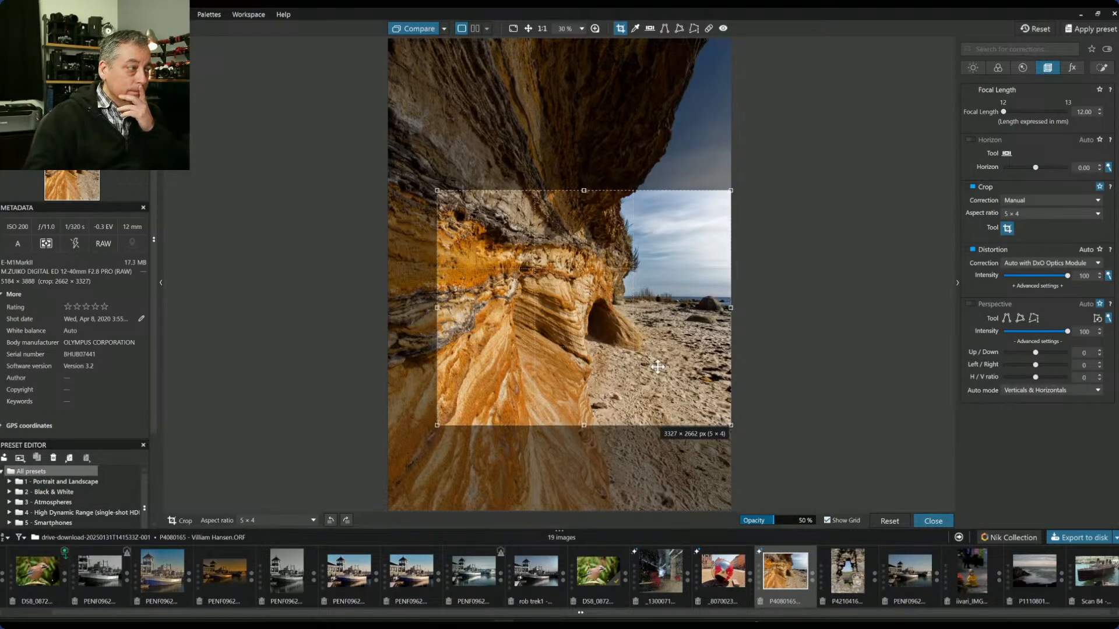
pyautogui.press('Return')
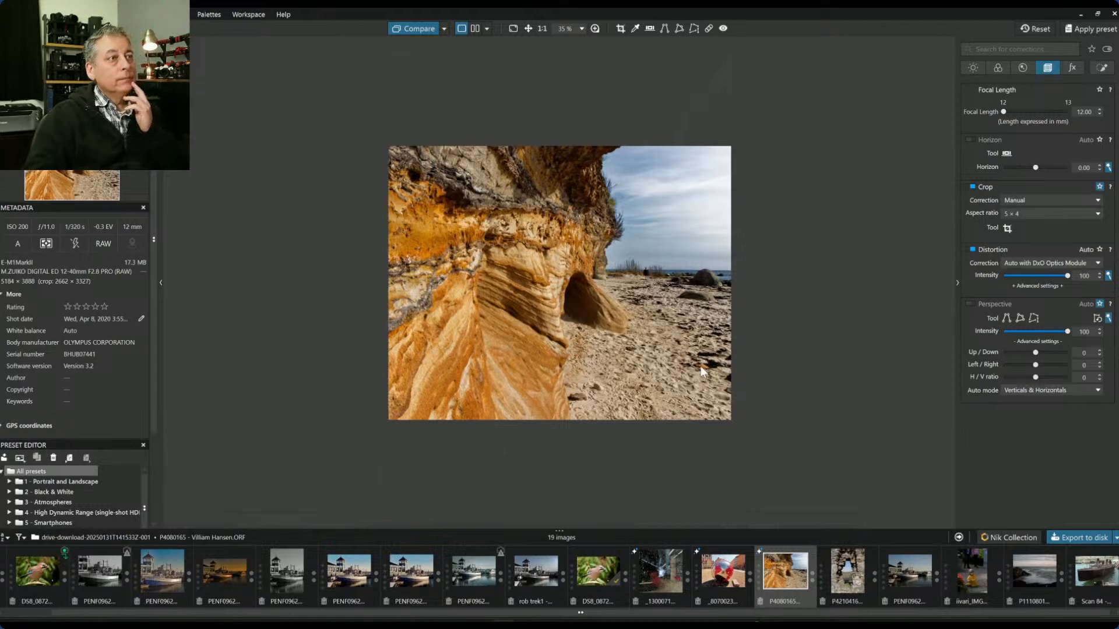
pyautogui.scroll(2, 649, 350)
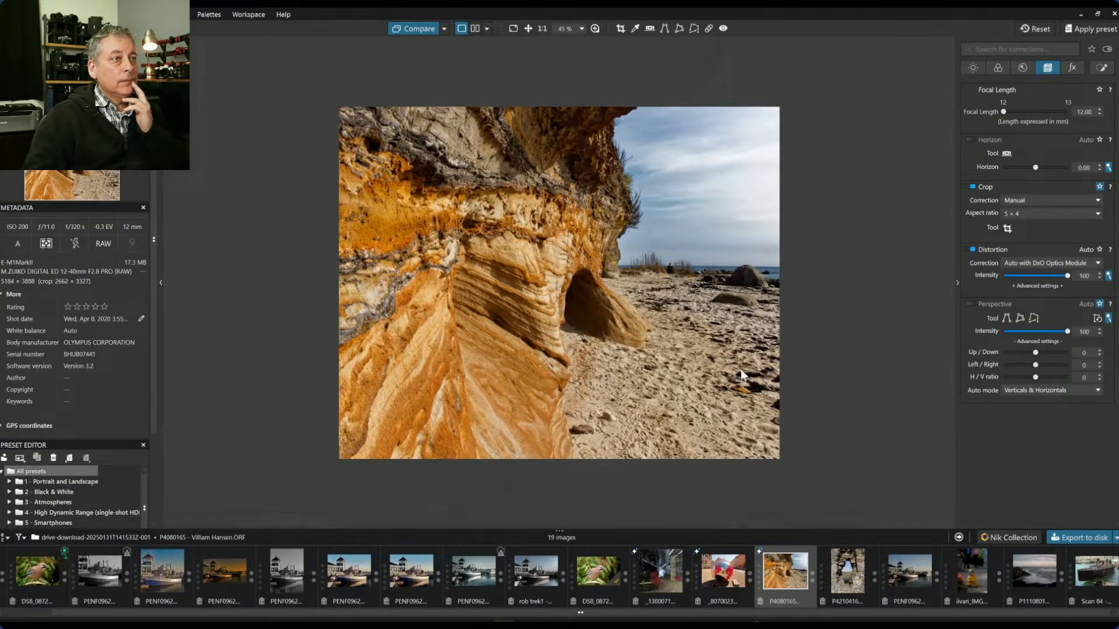
pyautogui.scroll(1, 709, 339)
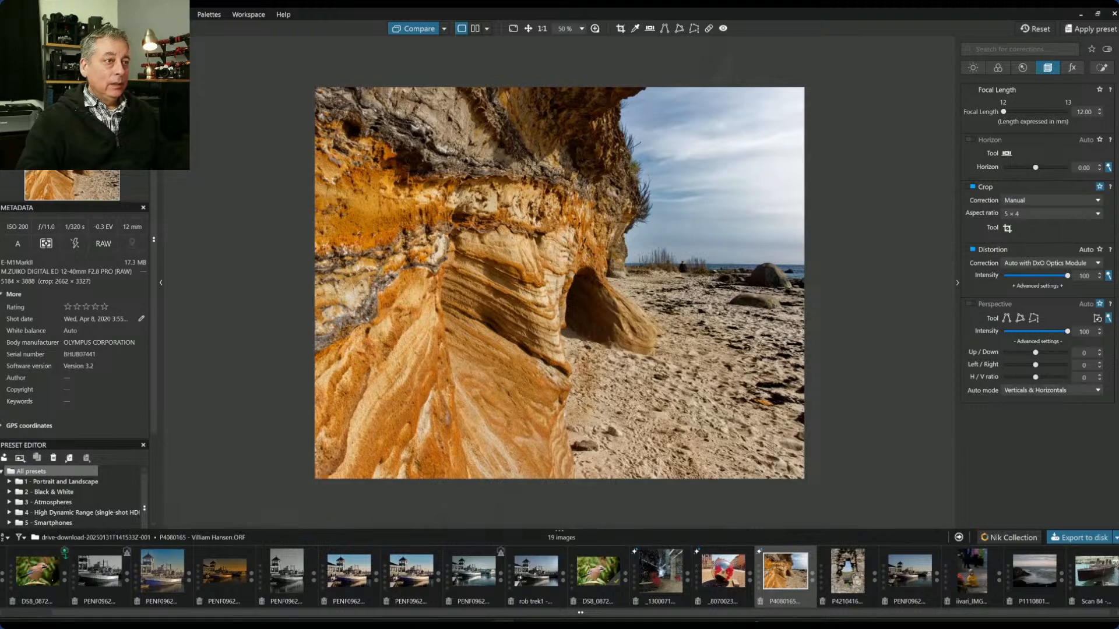
# Step: Add a local control line sampling the orange rock, with ClearView Plus intensity 27, contrast 36 and microcontrast 68
pyautogui.click(1103, 68)
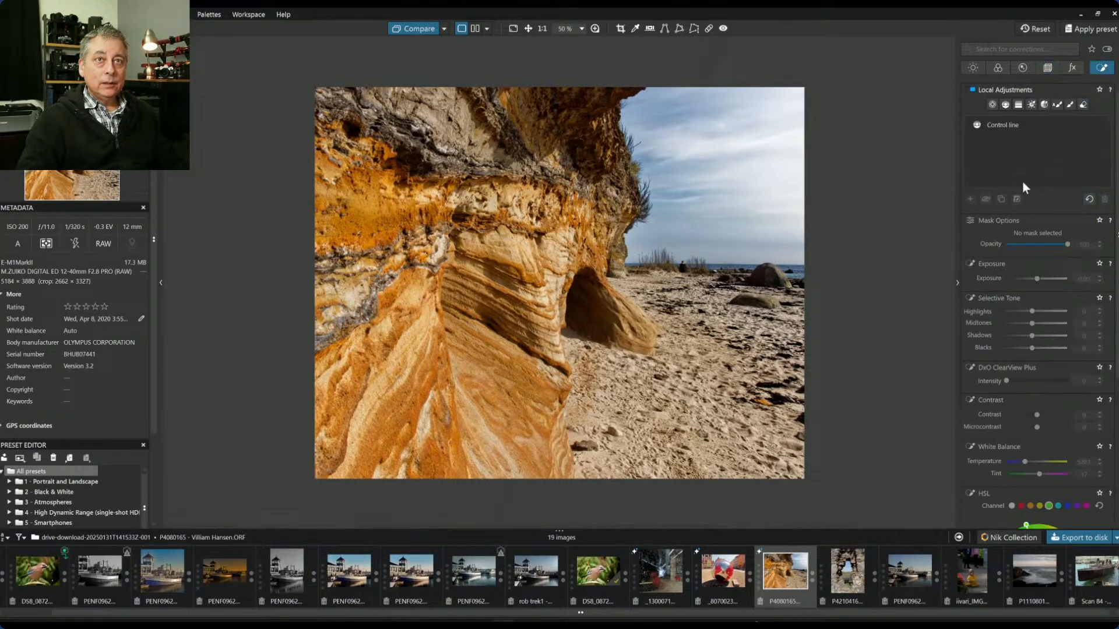
pyautogui.click(994, 105)
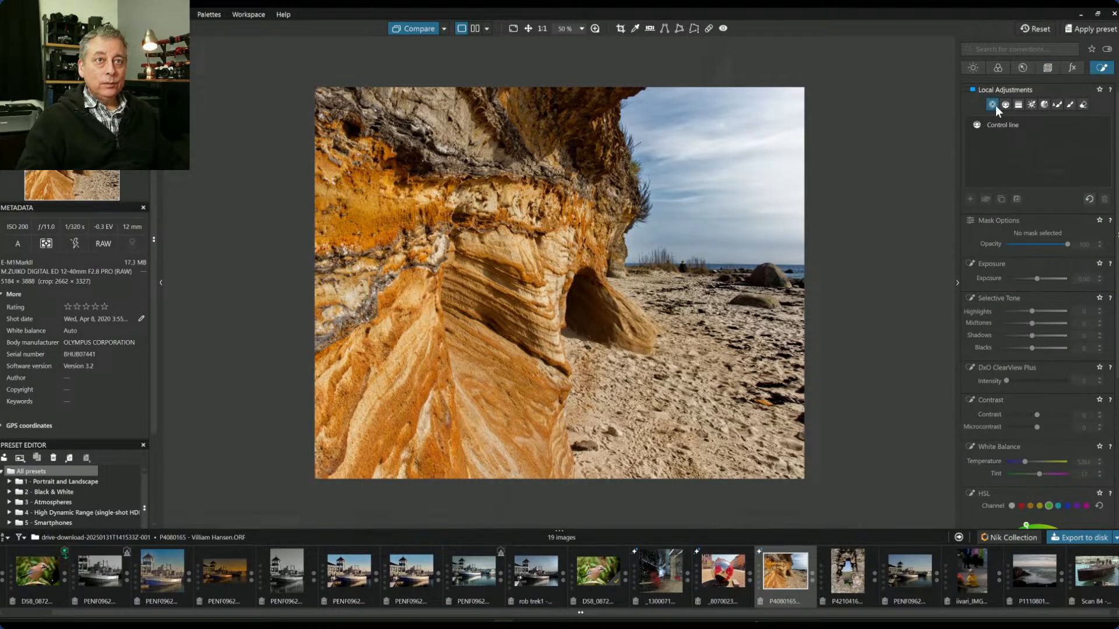
pyautogui.click(1005, 104)
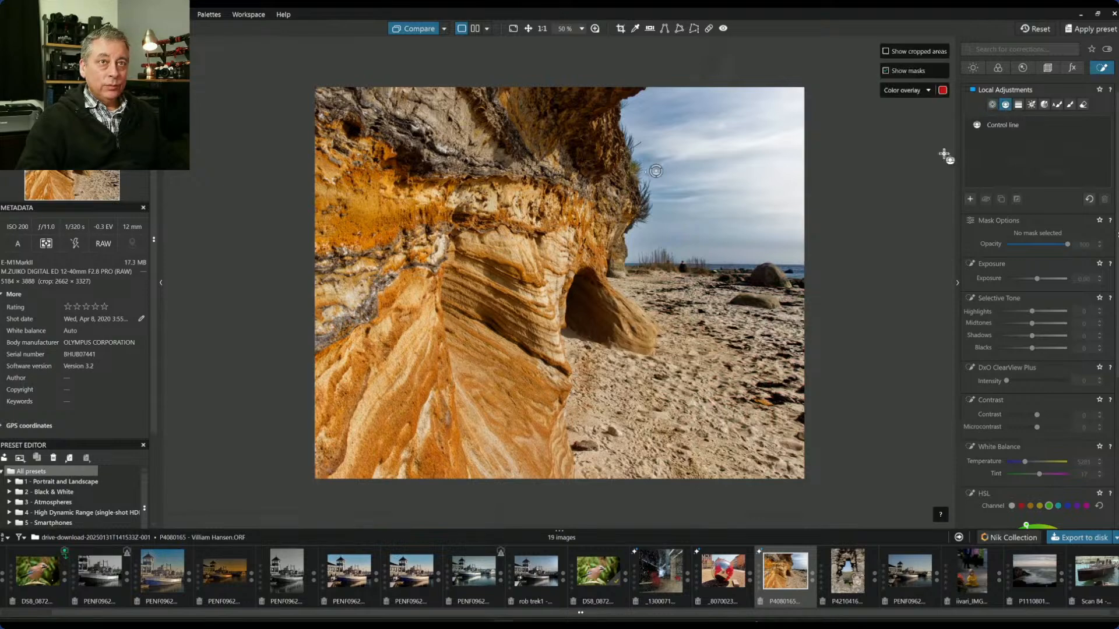
pyautogui.moveTo(421, 274); pyautogui.dragTo(662, 273)
pyautogui.moveTo(1004, 417); pyautogui.dragTo(1022, 416)
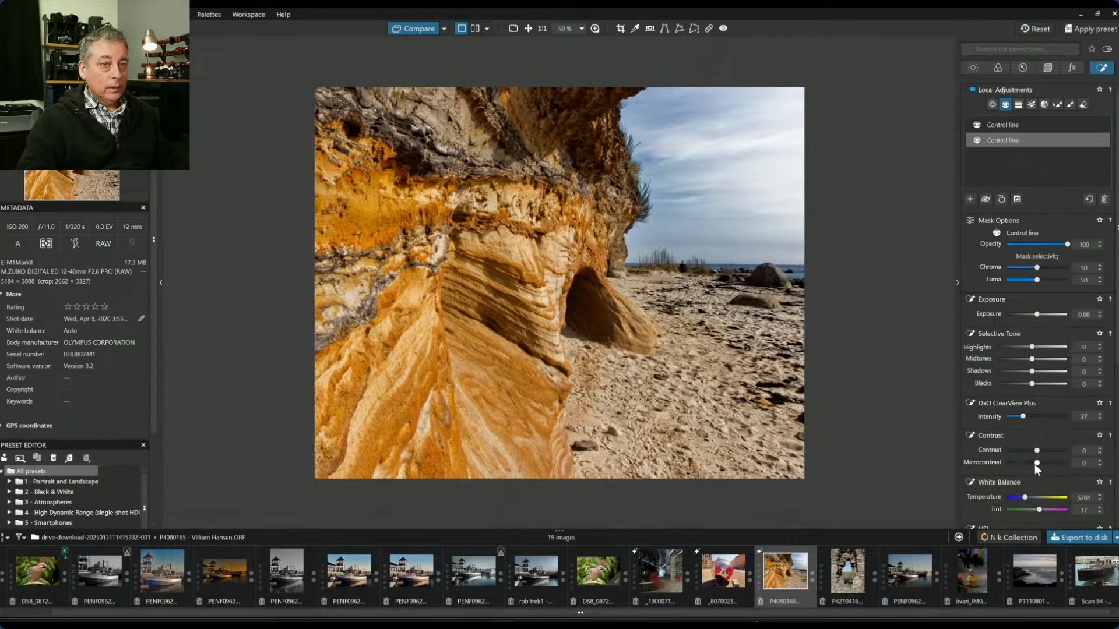
pyautogui.moveTo(1052, 463); pyautogui.dragTo(1047, 451)
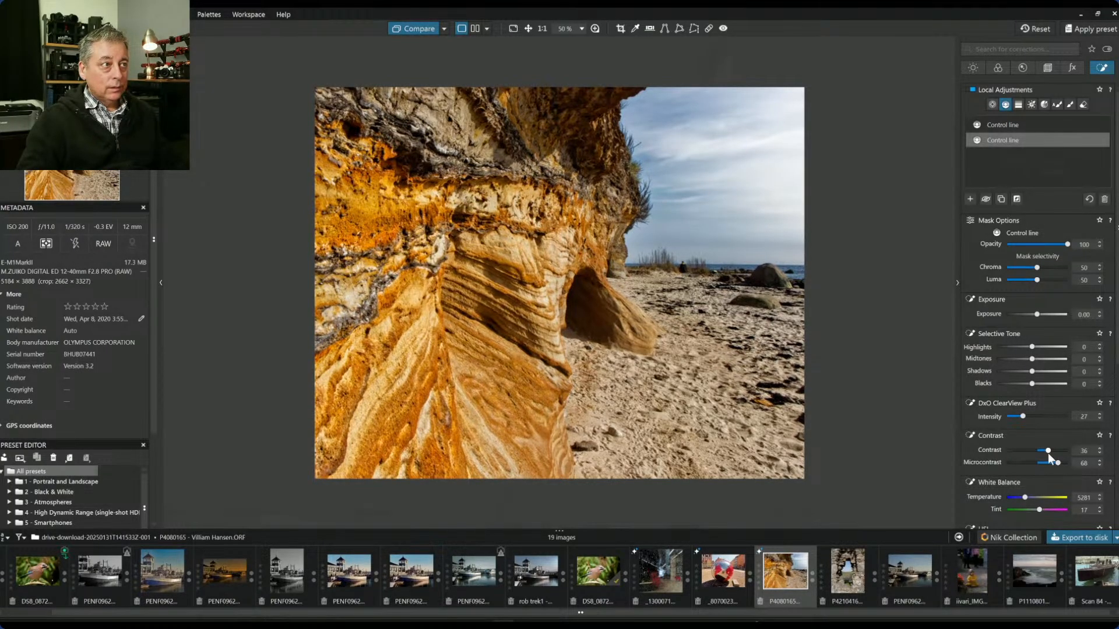
# Step: Set the rock control line's overall vibrancy to -26, blacks to -25, highlights to 15 and midtones to 9, and finish the adjustment
pyautogui.scroll(-5, 1026, 420)
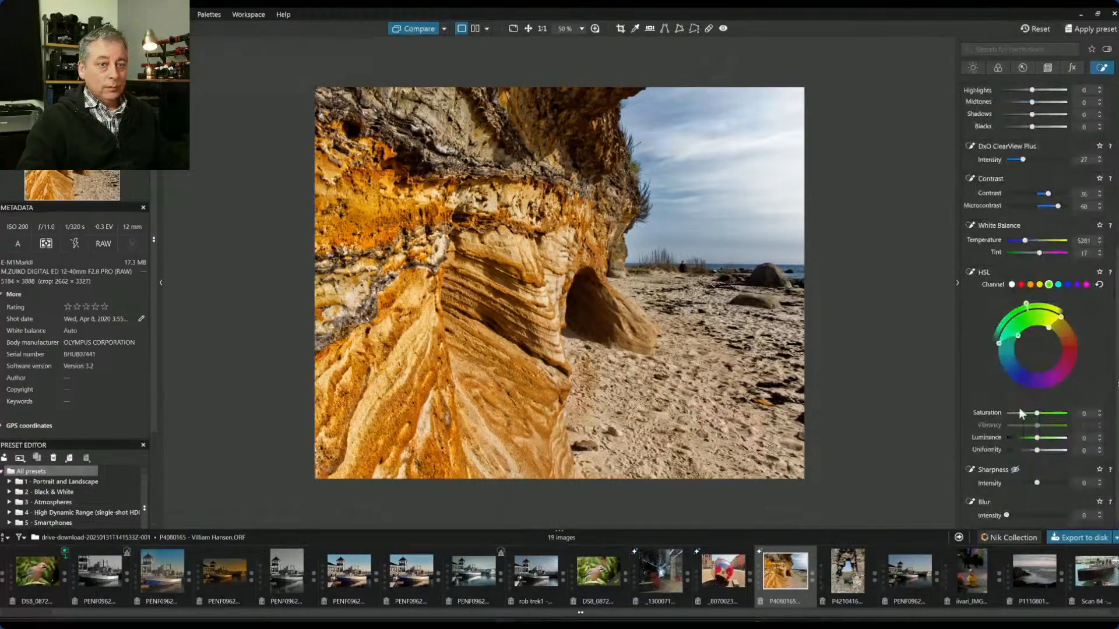
pyautogui.click(1011, 285)
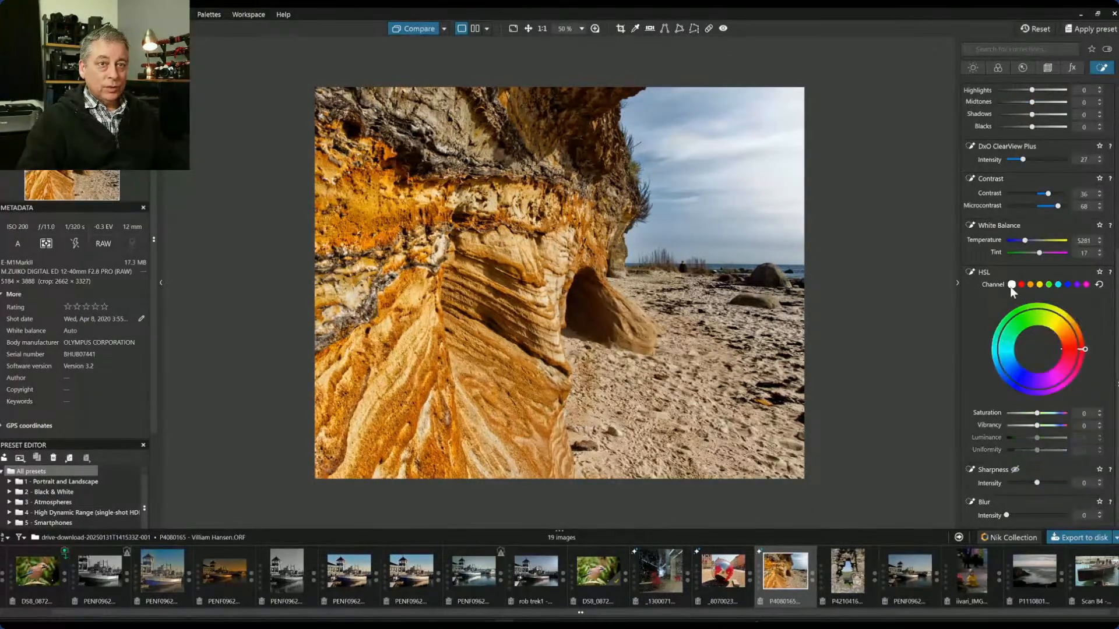
pyautogui.moveTo(1038, 425); pyautogui.dragTo(1032, 428)
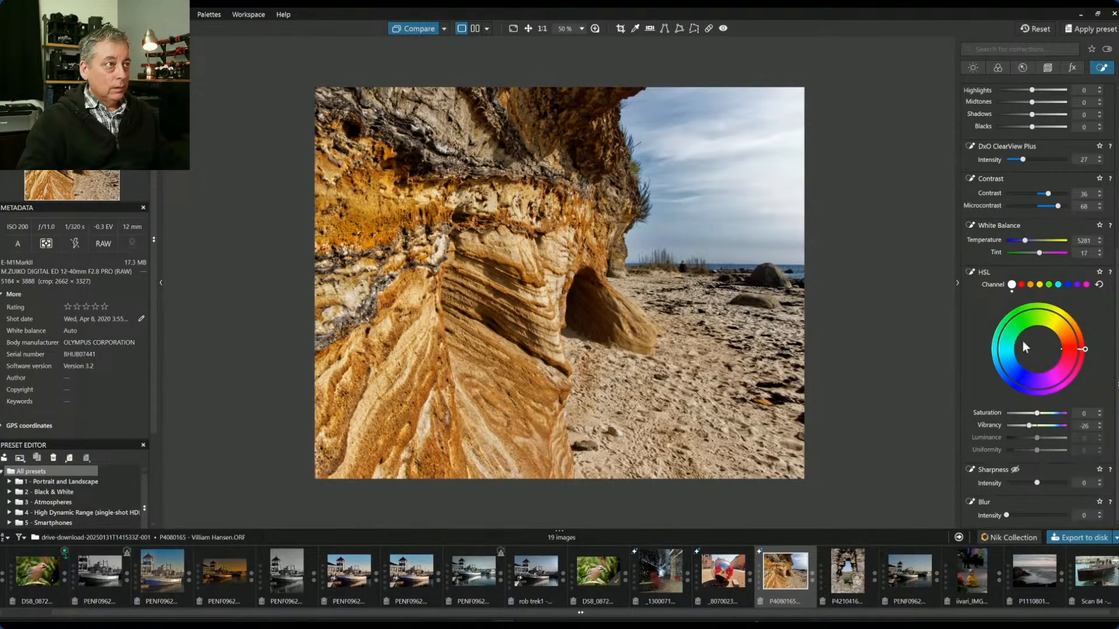
pyautogui.scroll(2, 1011, 255)
pyautogui.moveTo(1032, 200); pyautogui.dragTo(1025, 201)
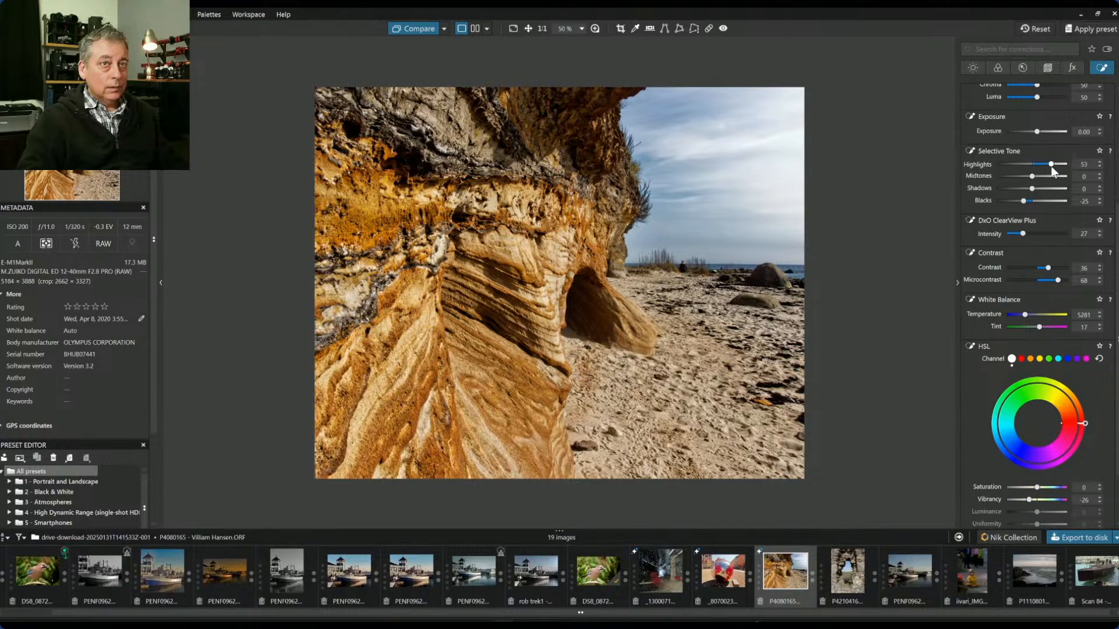
pyautogui.moveTo(1051, 166); pyautogui.dragTo(1036, 178)
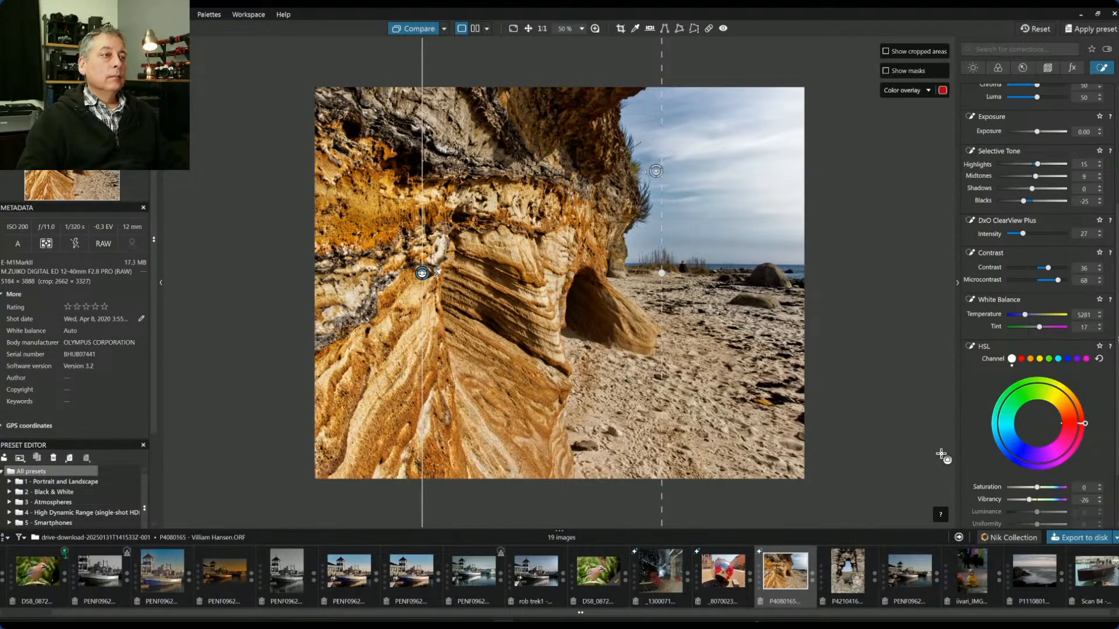
pyautogui.press('Escape')
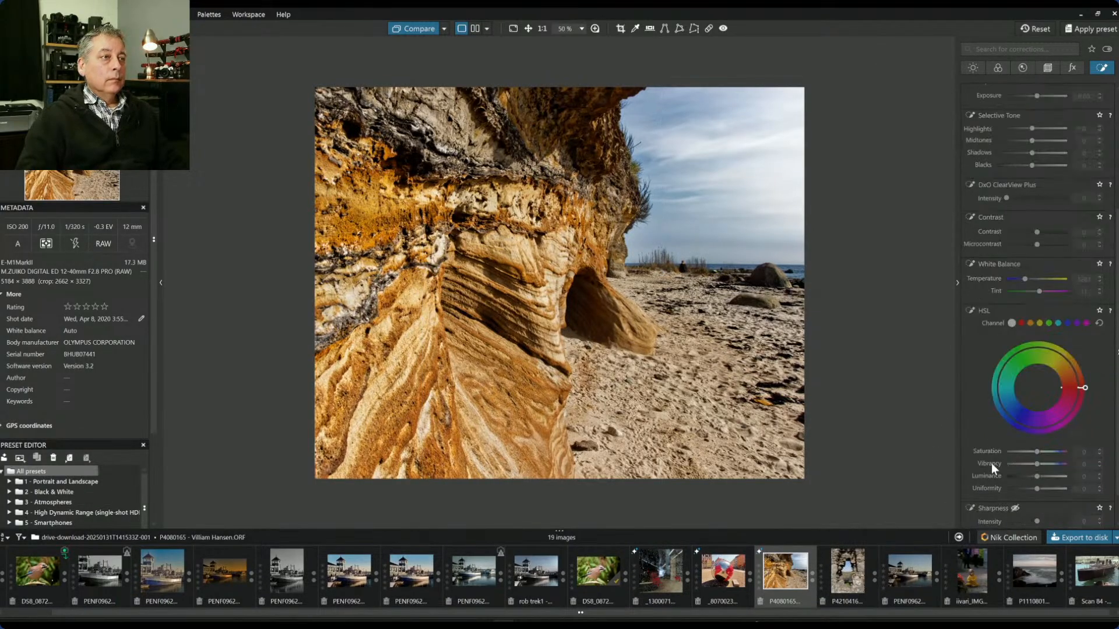
# Step: Compare the edited 5 × 4 cliff photo with its uncorrected version
pyautogui.click(425, 30)
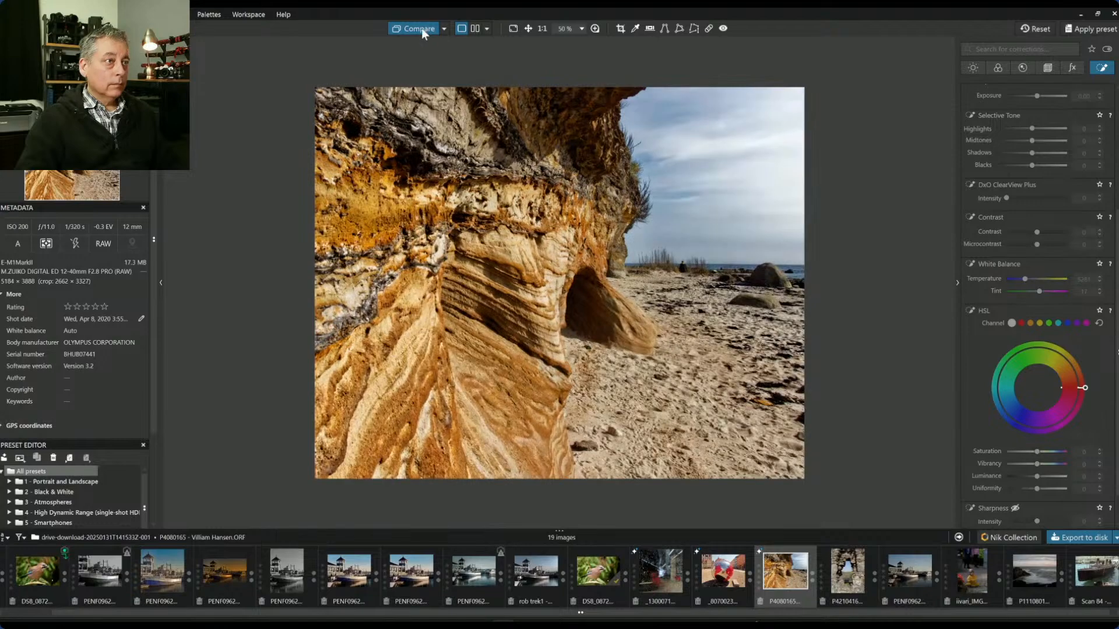
pyautogui.click(422, 26)
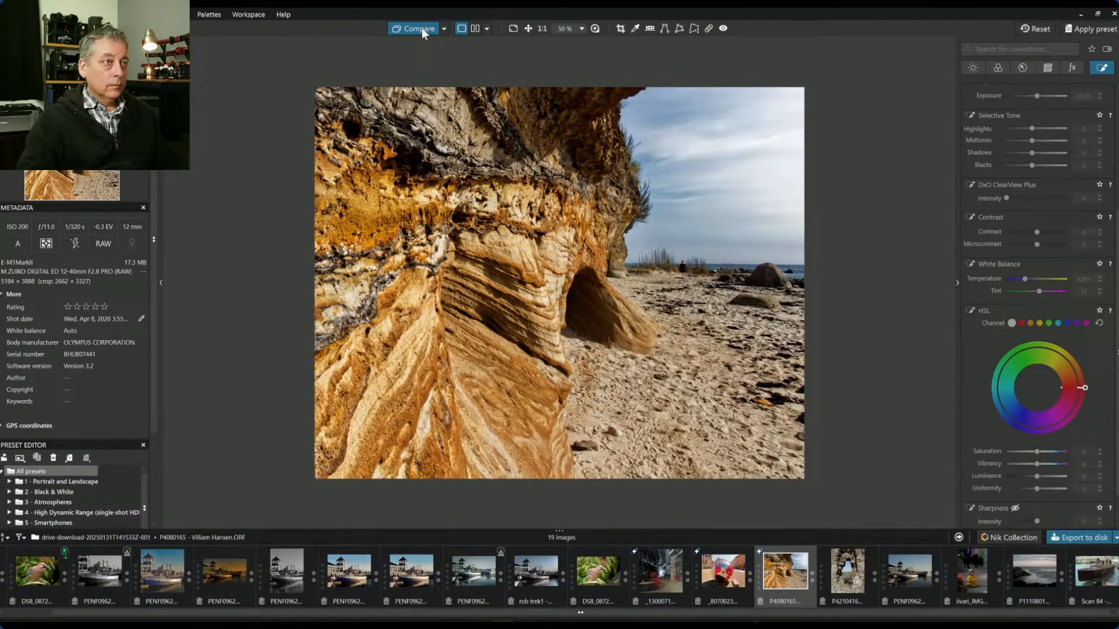
pyautogui.click(421, 26)
# Step: Compare the edited cliff photo side by side with the original without corrections or geometry, using the full window width with side palettes hidden
pyautogui.click(475, 28)
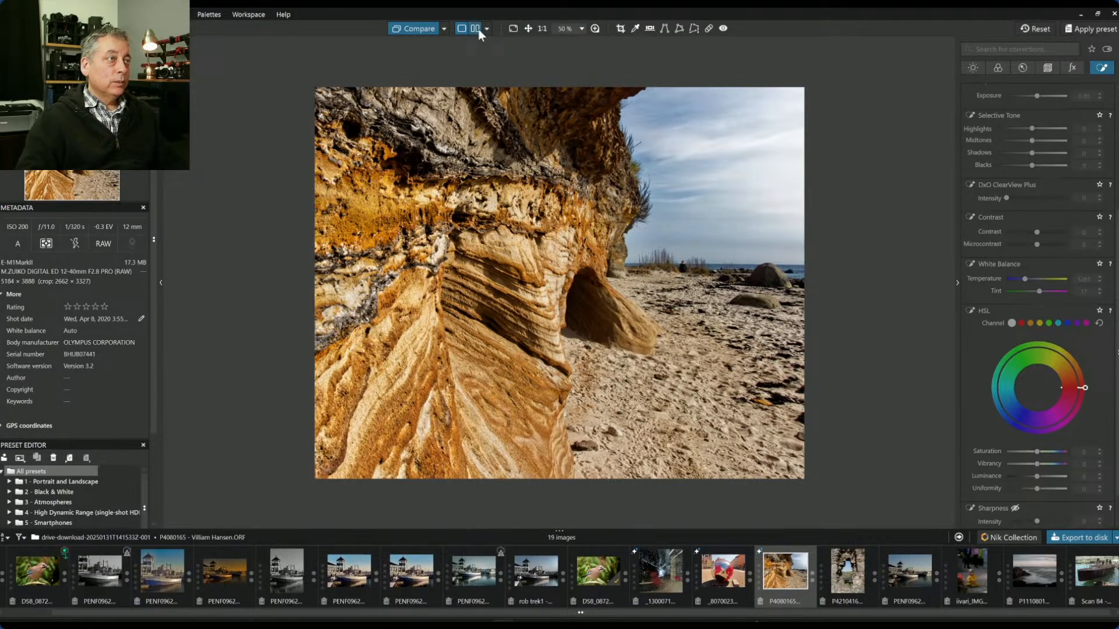
pyautogui.click(447, 33)
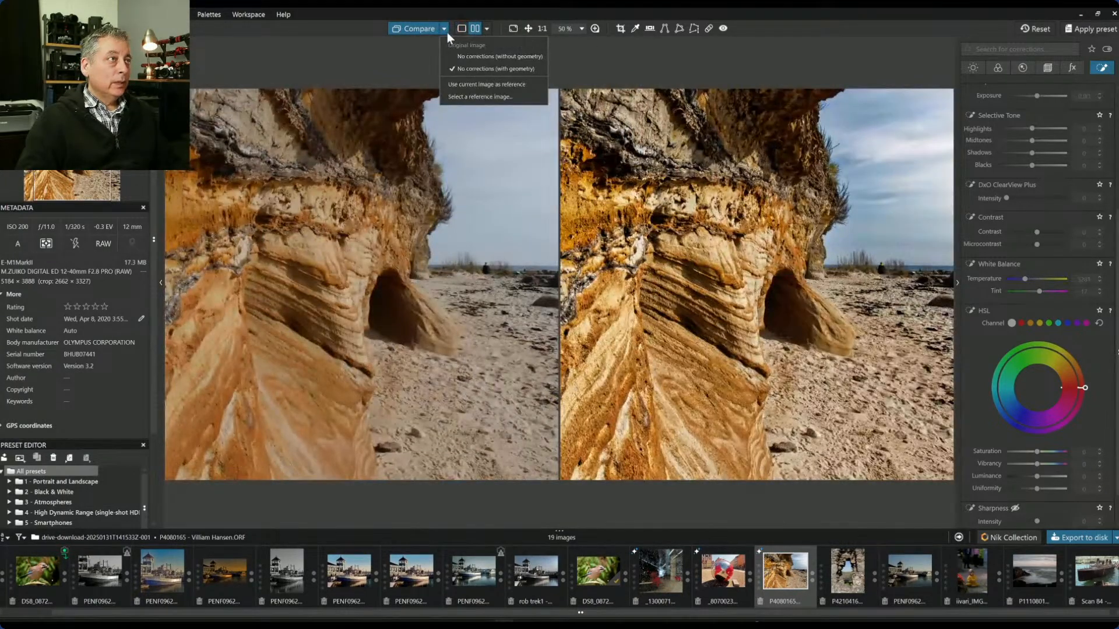
pyautogui.click(461, 56)
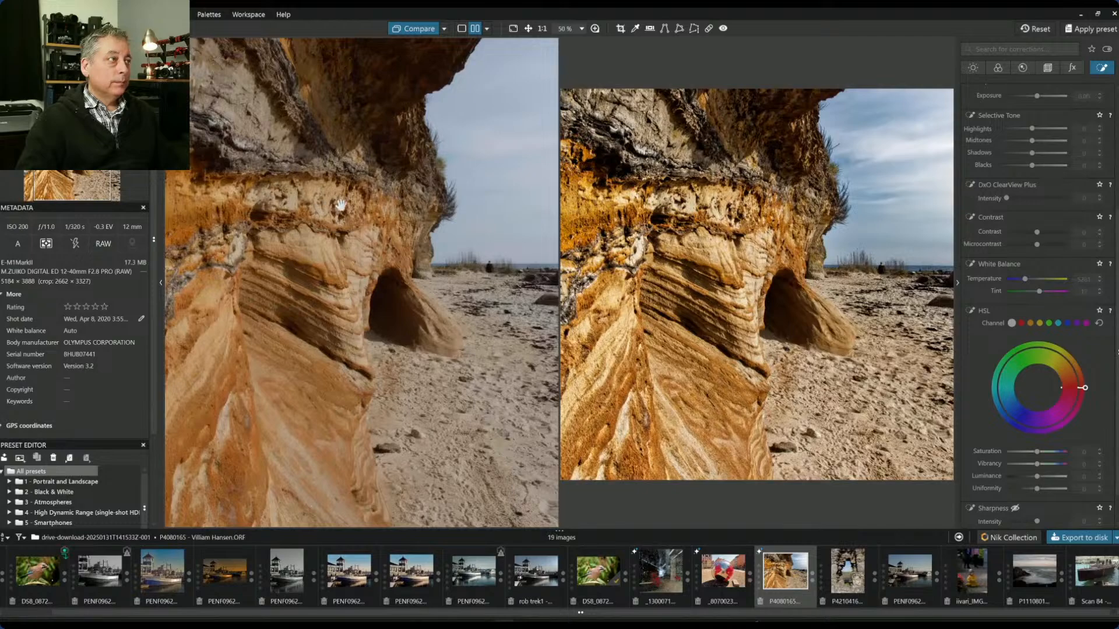
pyautogui.press('F9')
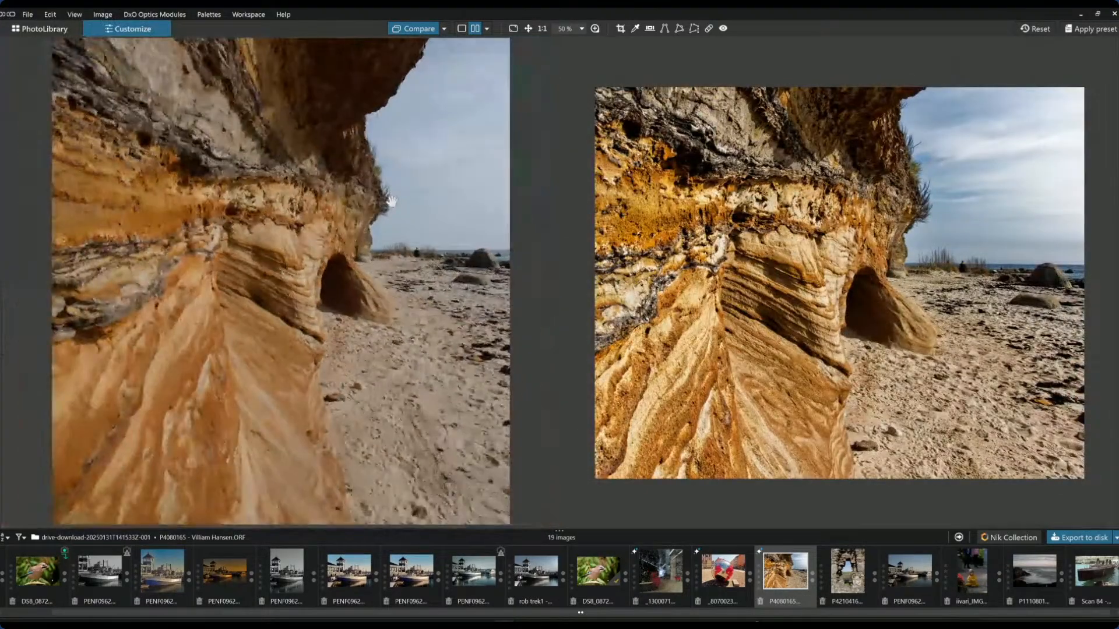
pyautogui.scroll(-1, 393, 203)
pyautogui.scroll(-1, 834, 304)
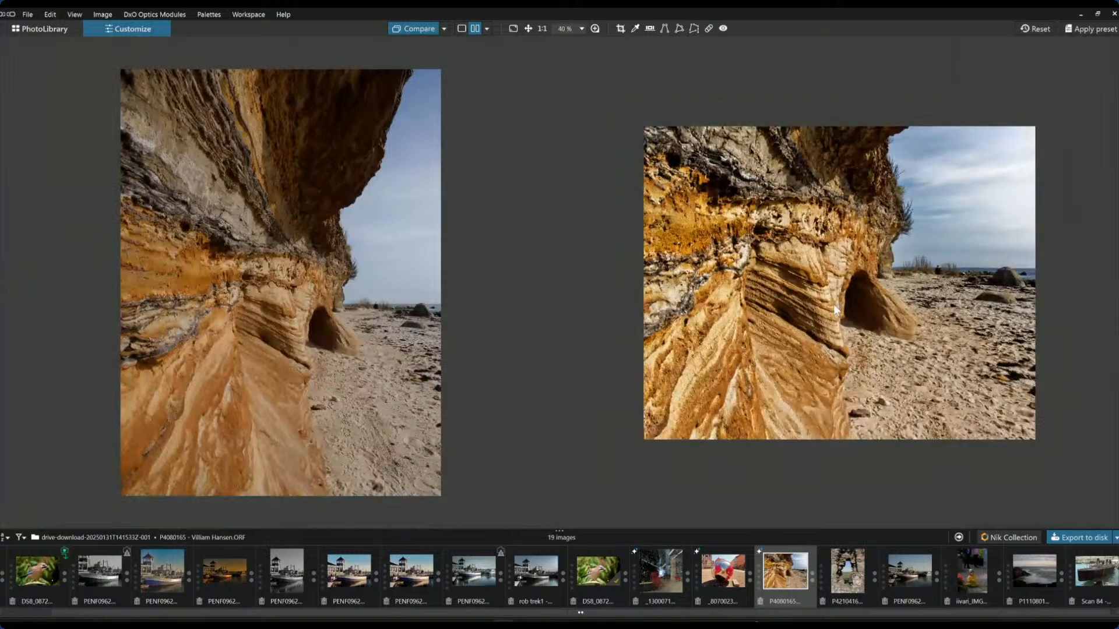
pyautogui.scroll(-1, 350, 259)
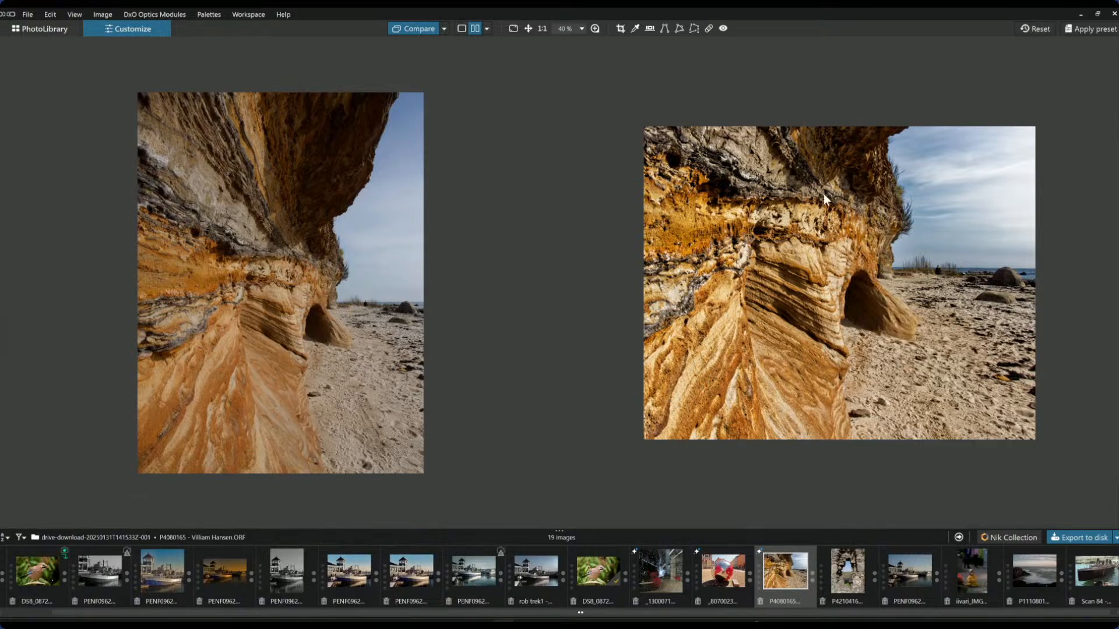
pyautogui.scroll(1, 922, 291)
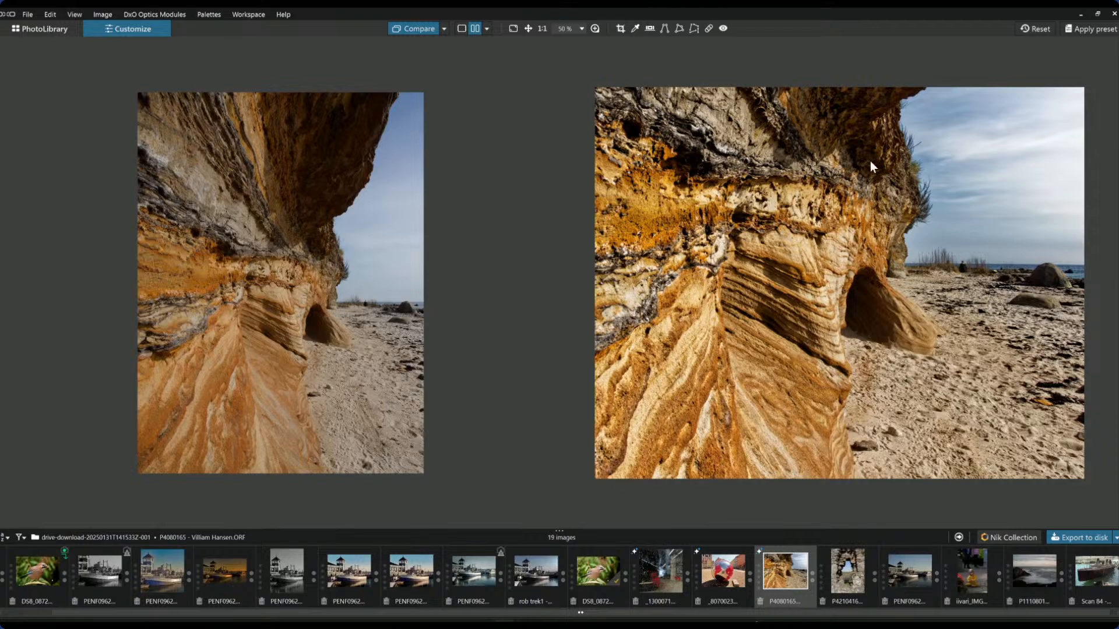
pyautogui.scroll(1, 776, 343)
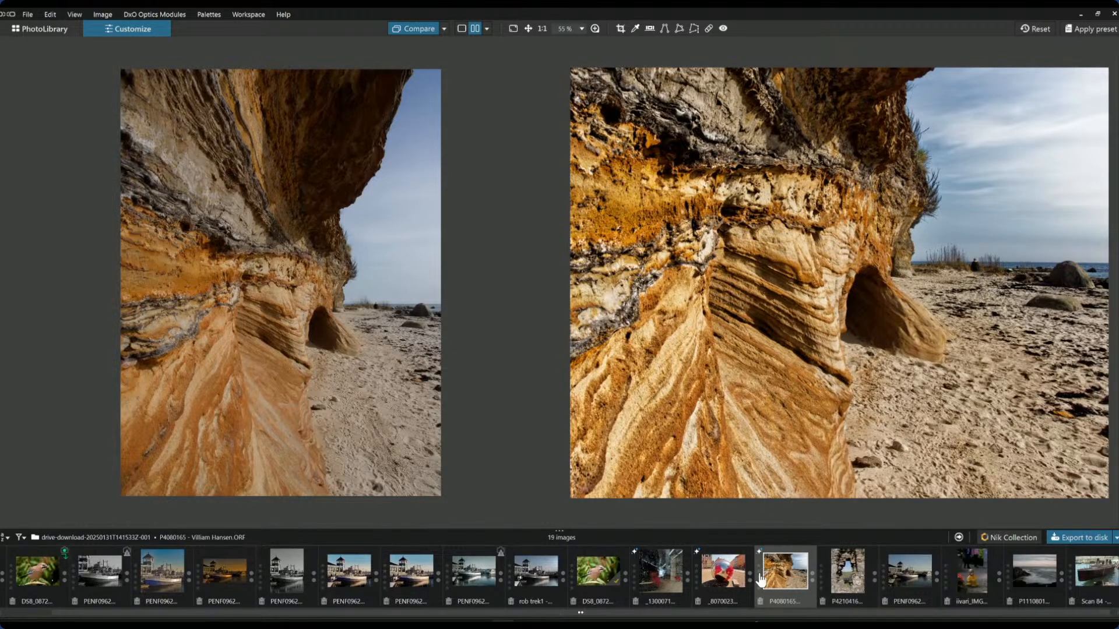
# Step: Open the portrait photo of the ruined stone window in single-image view and examine the water, cliff face and horizon through the opening
pyautogui.click(845, 573)
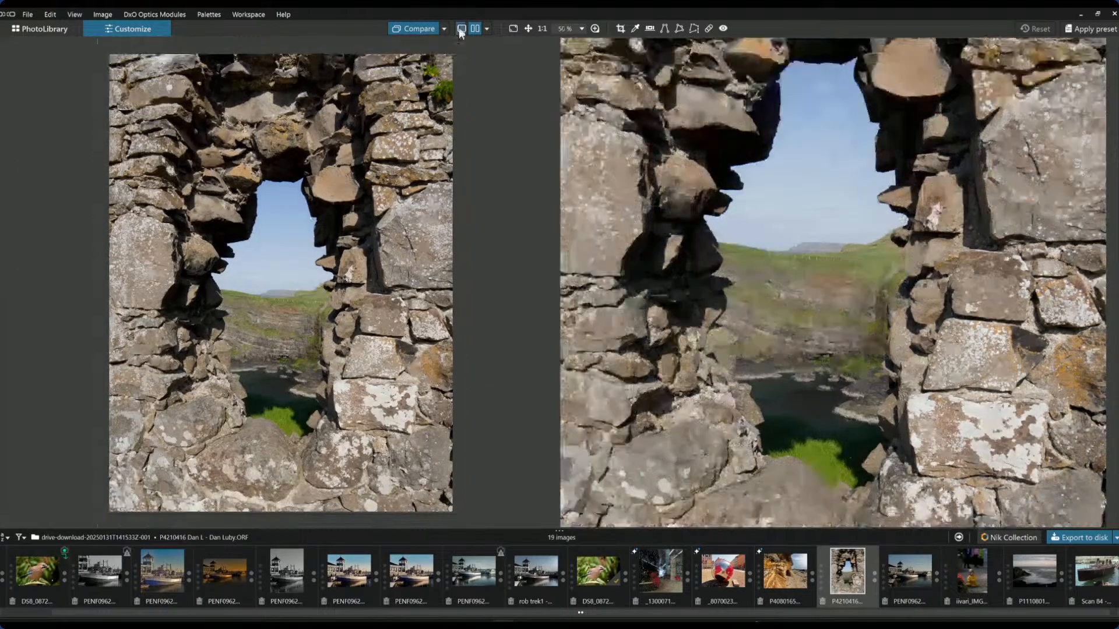
pyautogui.click(460, 28)
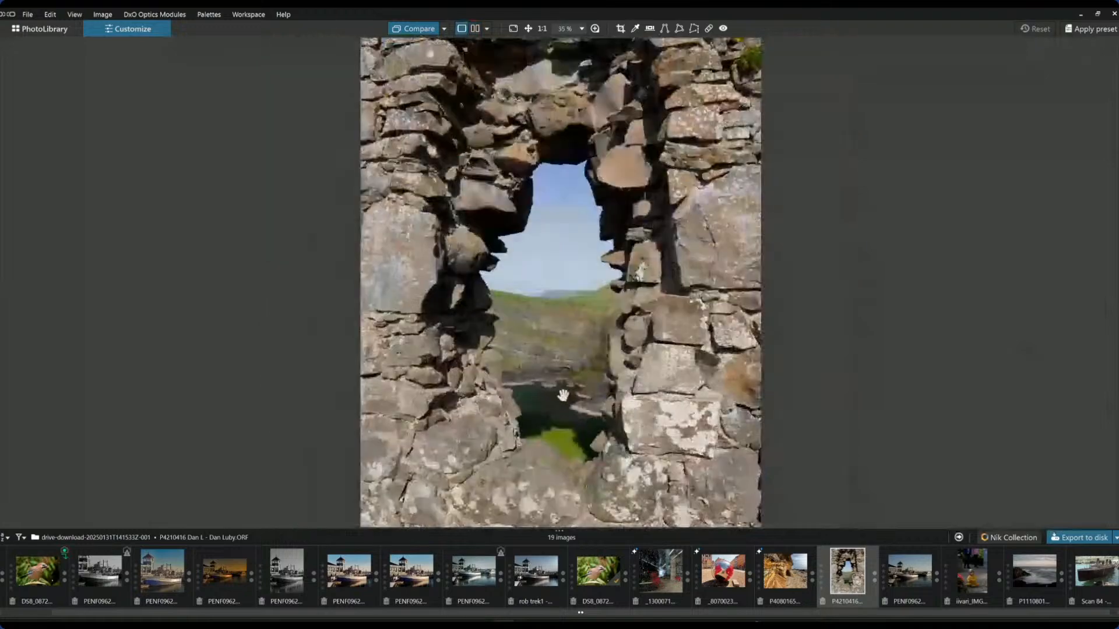
pyautogui.scroll(-2, 563, 396)
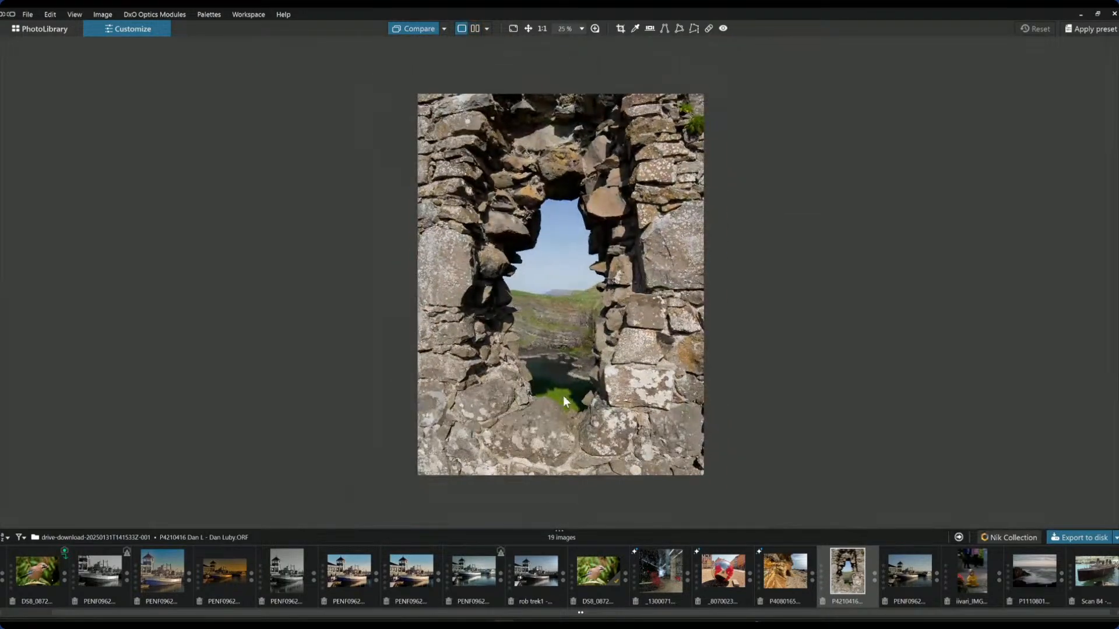
pyautogui.scroll(1, 557, 389)
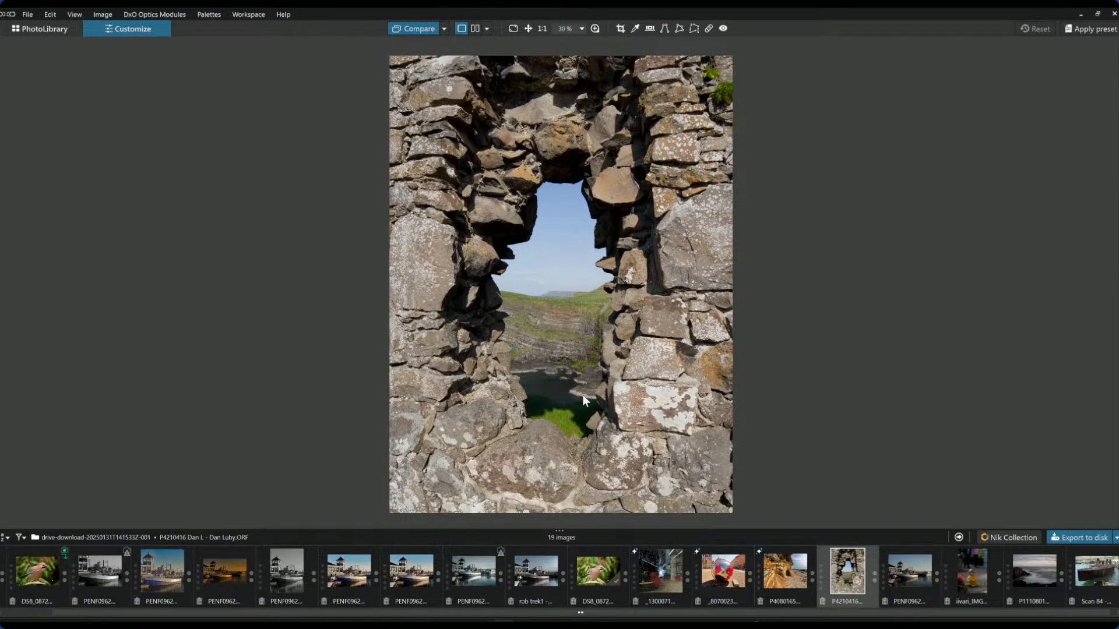
pyautogui.scroll(5, 582, 394)
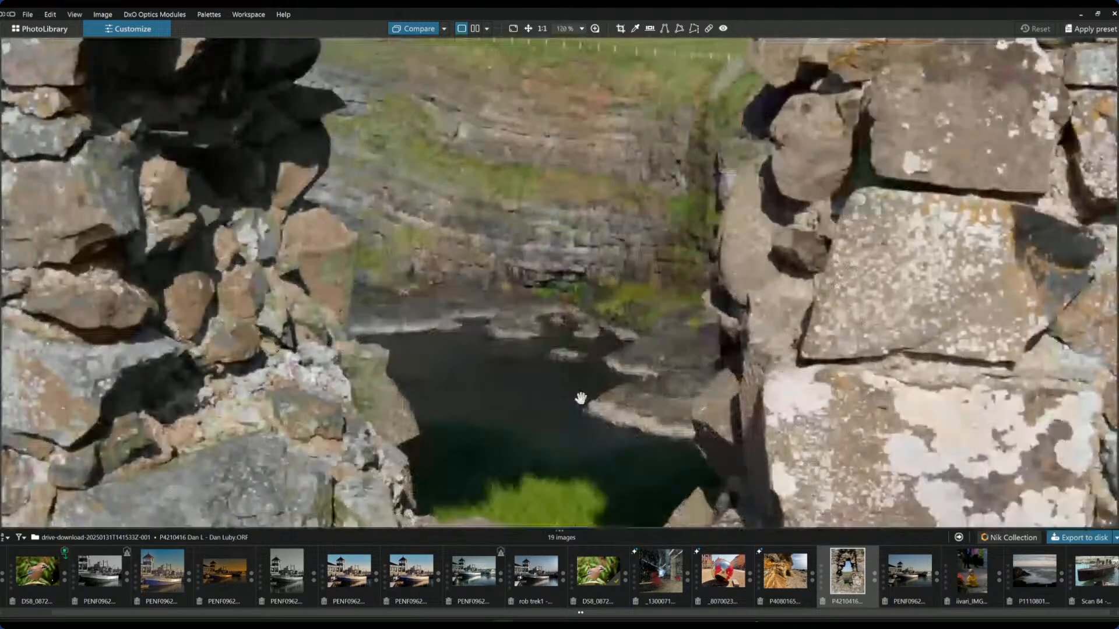
pyautogui.scroll(2, 581, 399)
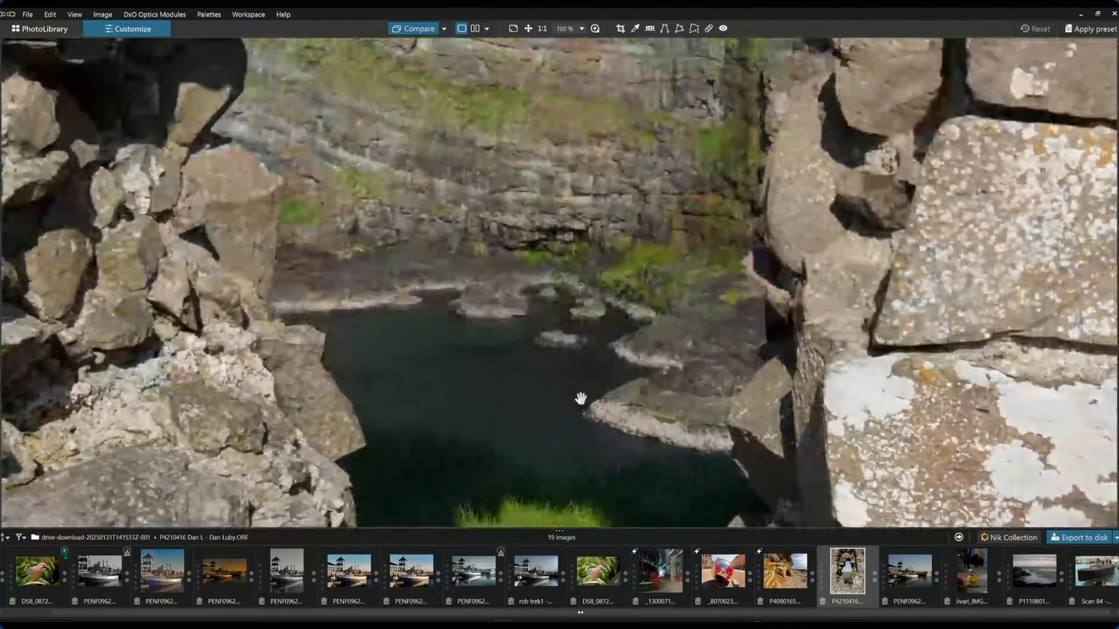
pyautogui.moveTo(579, 308); pyautogui.dragTo(586, 387)
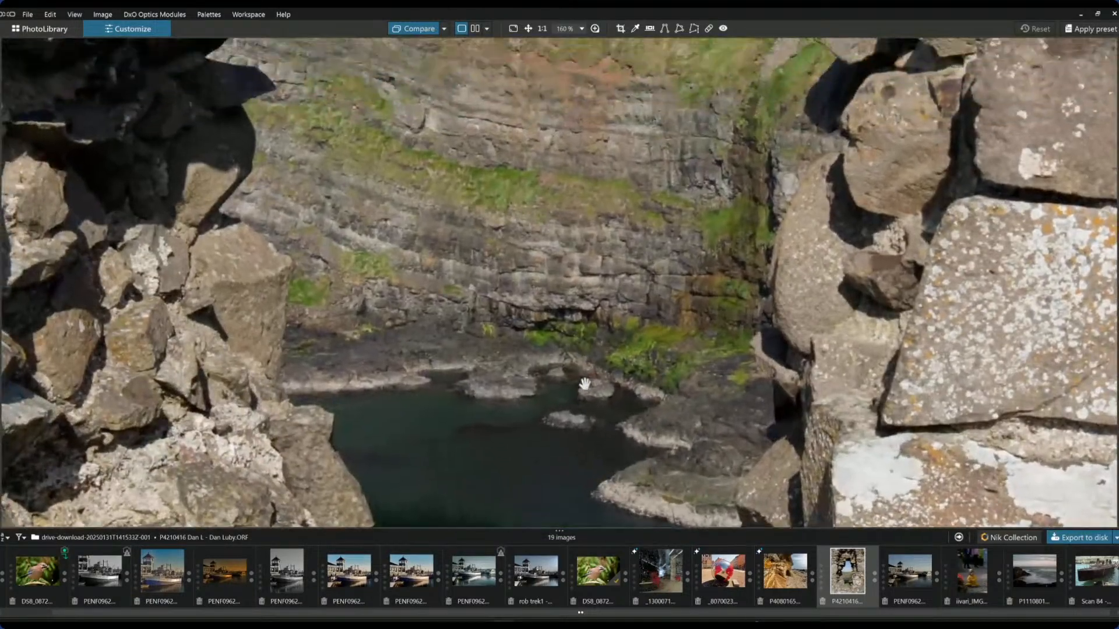
pyautogui.moveTo(589, 243); pyautogui.dragTo(587, 327)
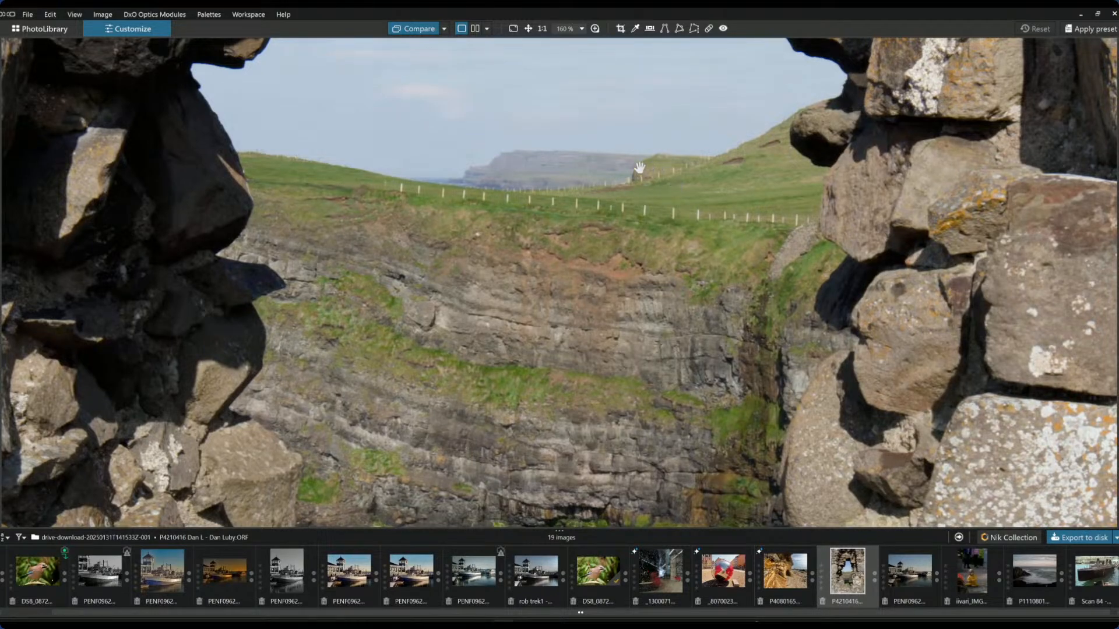
# Step: Examine the distant headland, fence posts and dark speck through the opening, and the stone window photo as a whole
pyautogui.scroll(5, 565, 165)
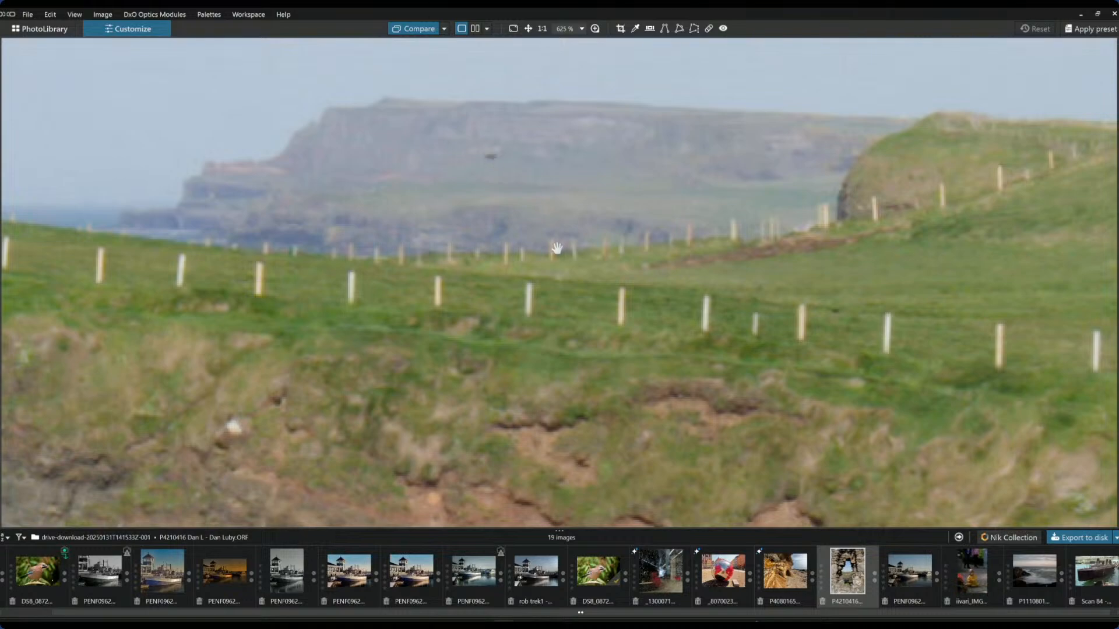
pyautogui.scroll(-1, 561, 252)
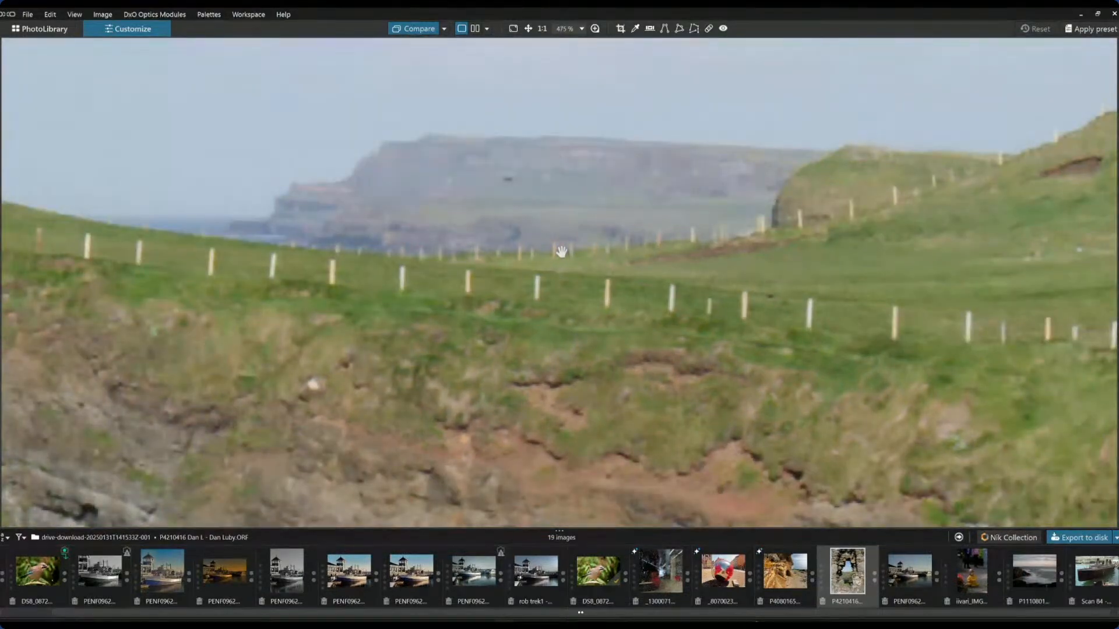
pyautogui.scroll(3, 561, 252)
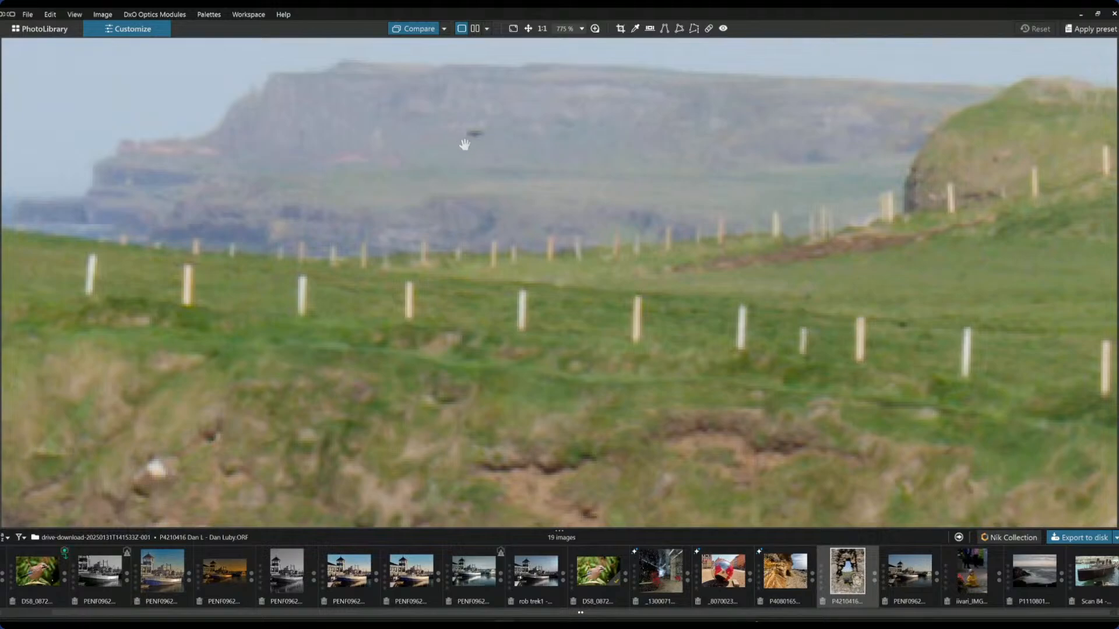
pyautogui.scroll(-4, 631, 265)
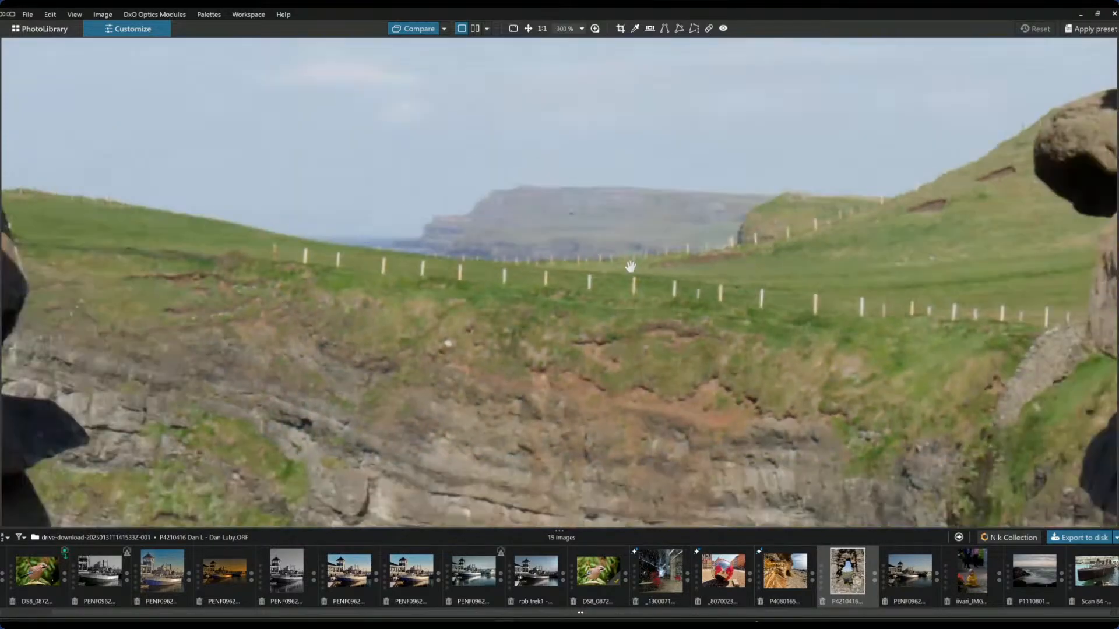
pyautogui.scroll(-4, 631, 266)
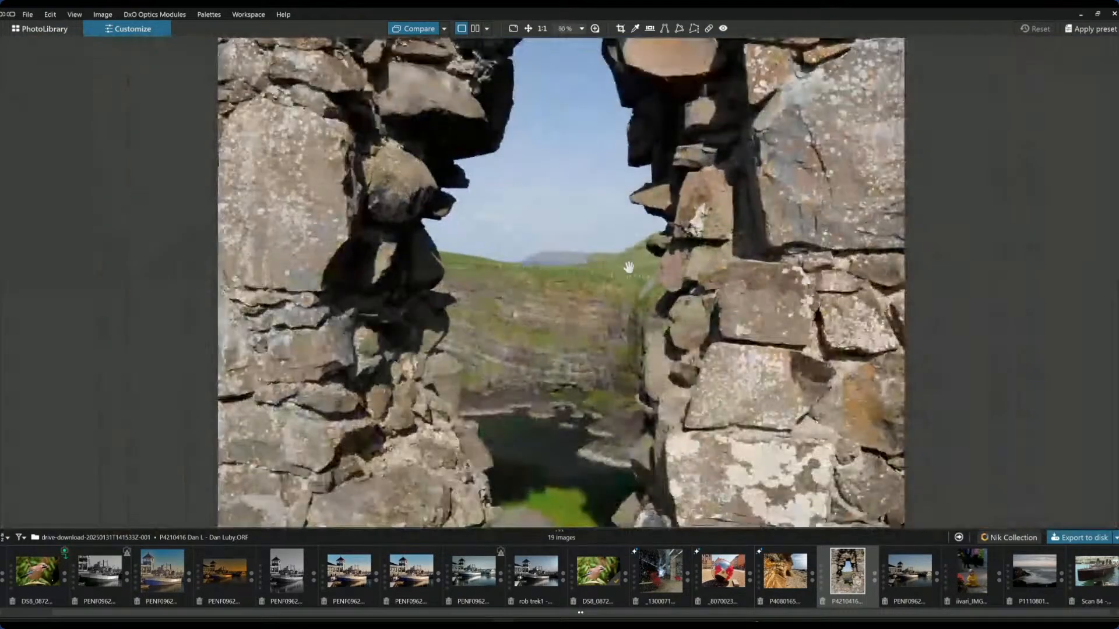
pyautogui.scroll(-2, 627, 268)
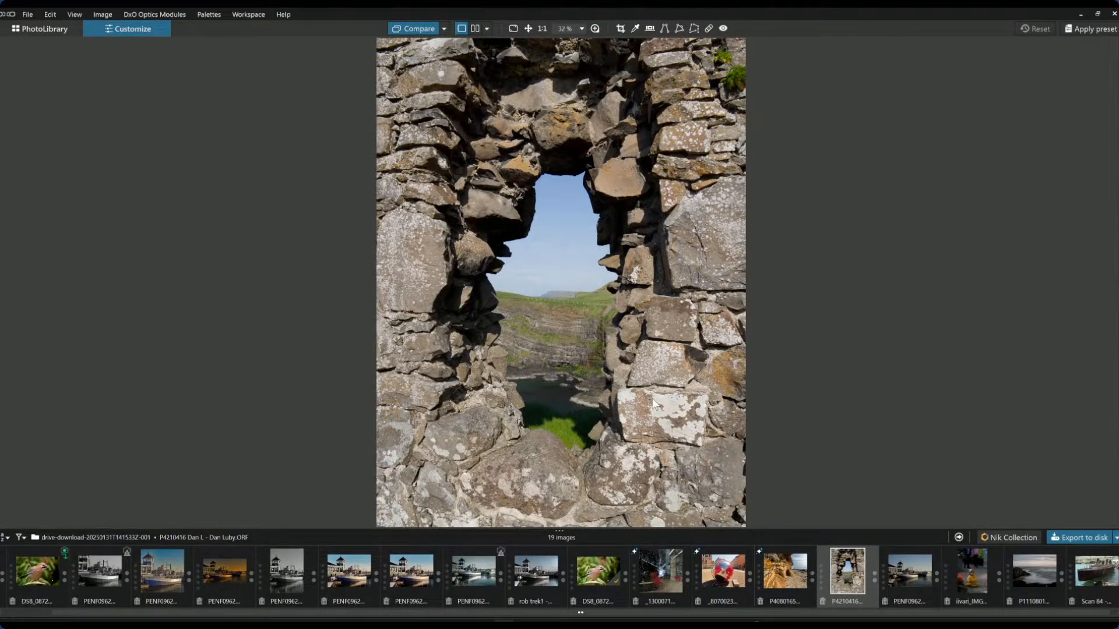
pyautogui.scroll(-1, 654, 402)
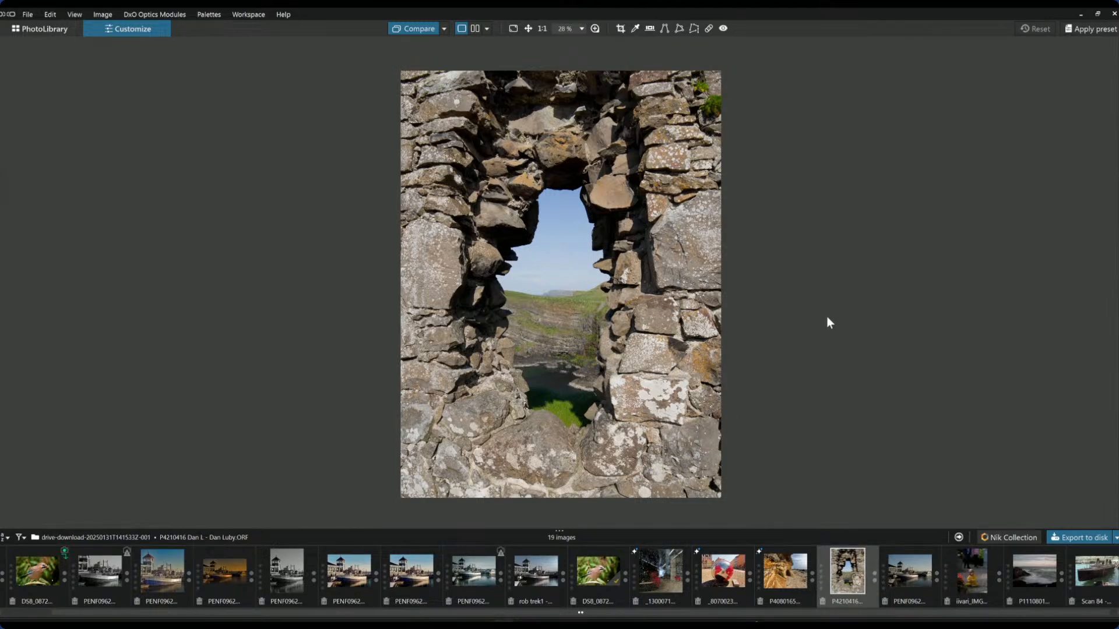
# Step: Show the side palettes and apply the 0000 Rob Default preset to the stone window photo
pyautogui.press('Tab')
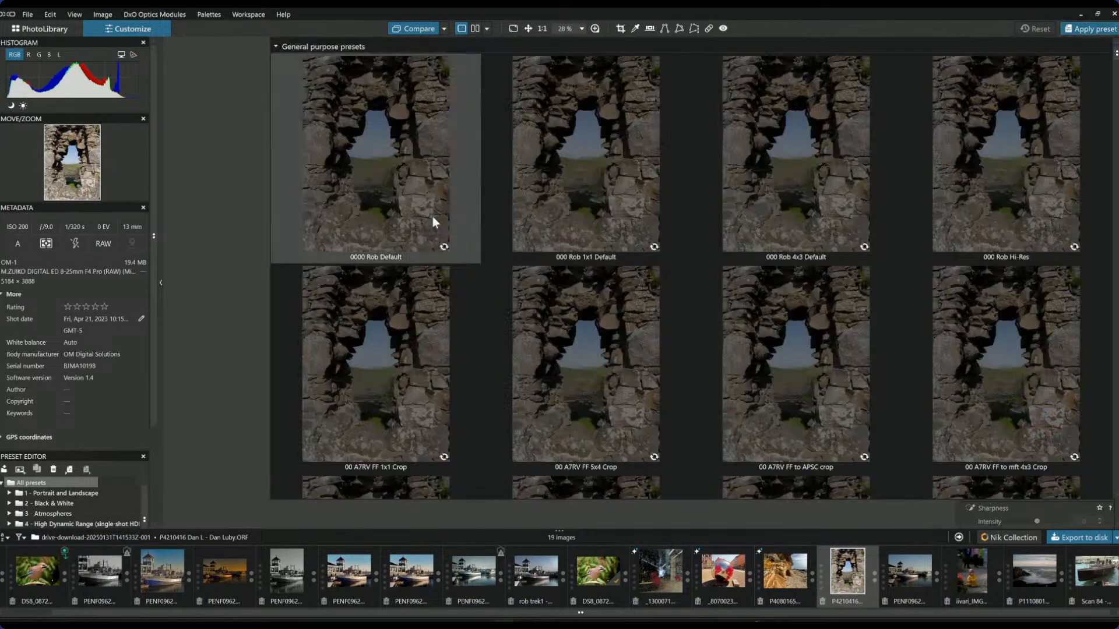
pyautogui.click(433, 216)
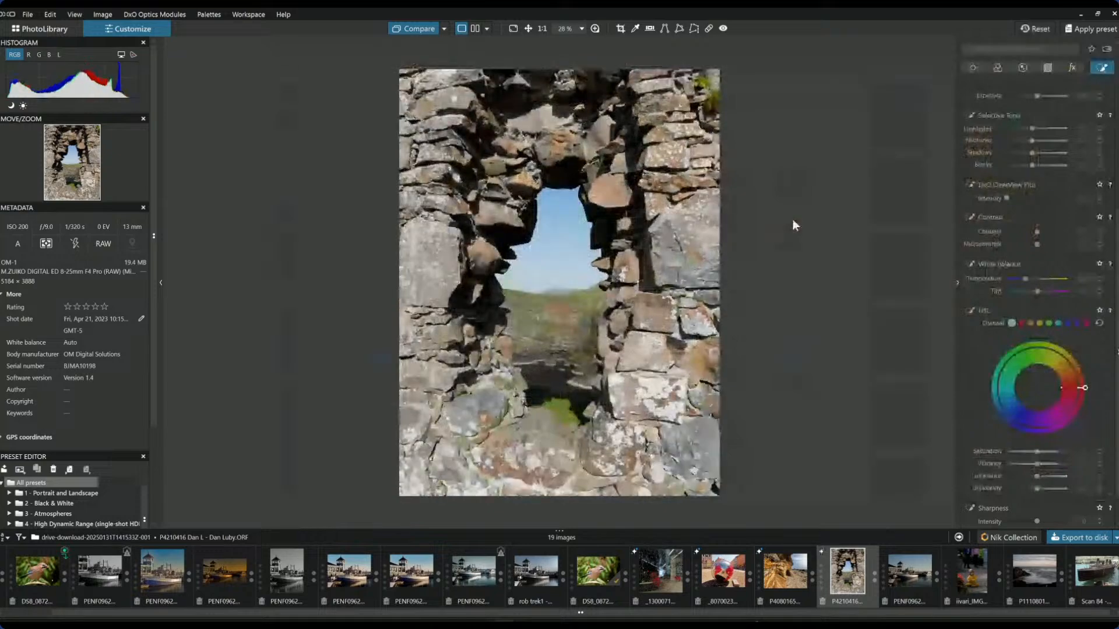
# Step: Crop the photo at its original aspect ratio to about 3467 × 4623 px, trimming stonework above and below the window
pyautogui.click(1043, 68)
pyautogui.click(1006, 178)
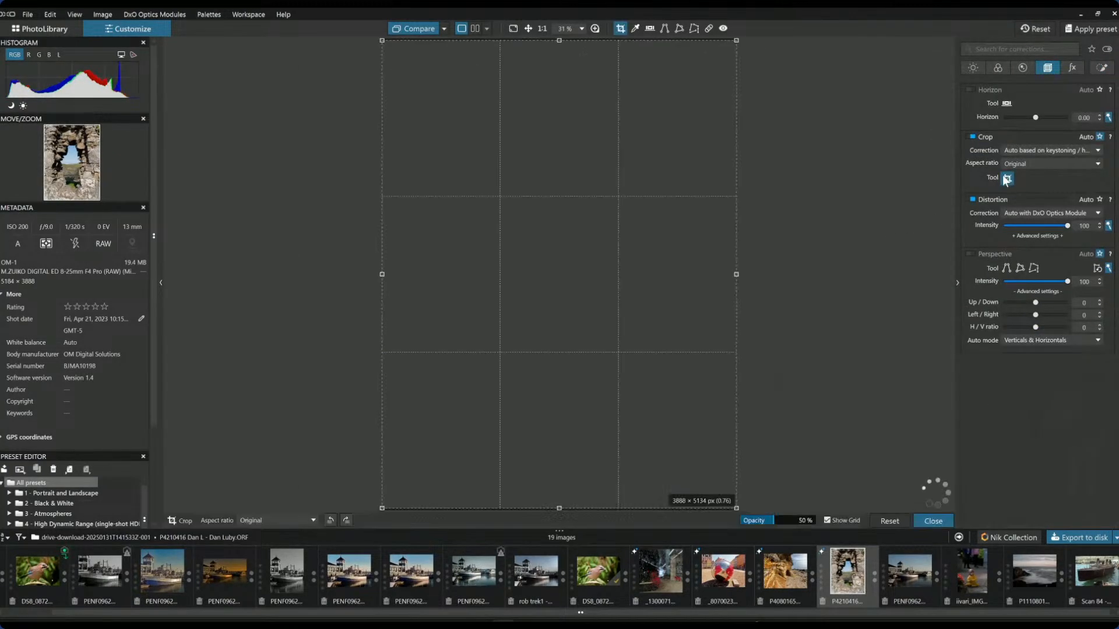
pyautogui.moveTo(563, 40); pyautogui.dragTo(570, 296)
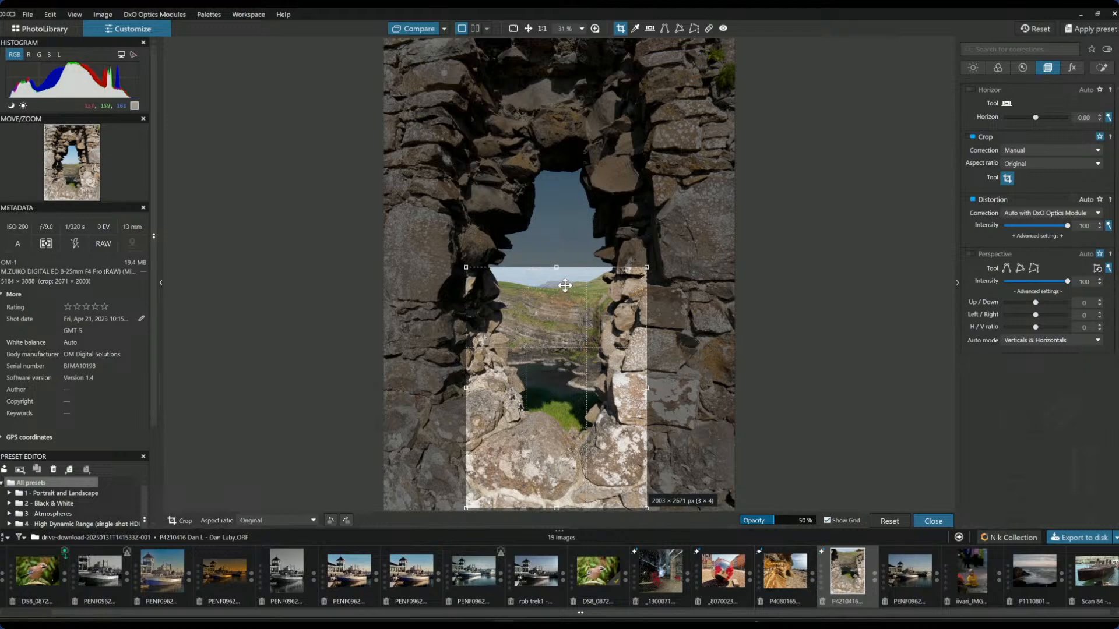
pyautogui.moveTo(556, 267); pyautogui.dragTo(557, 40)
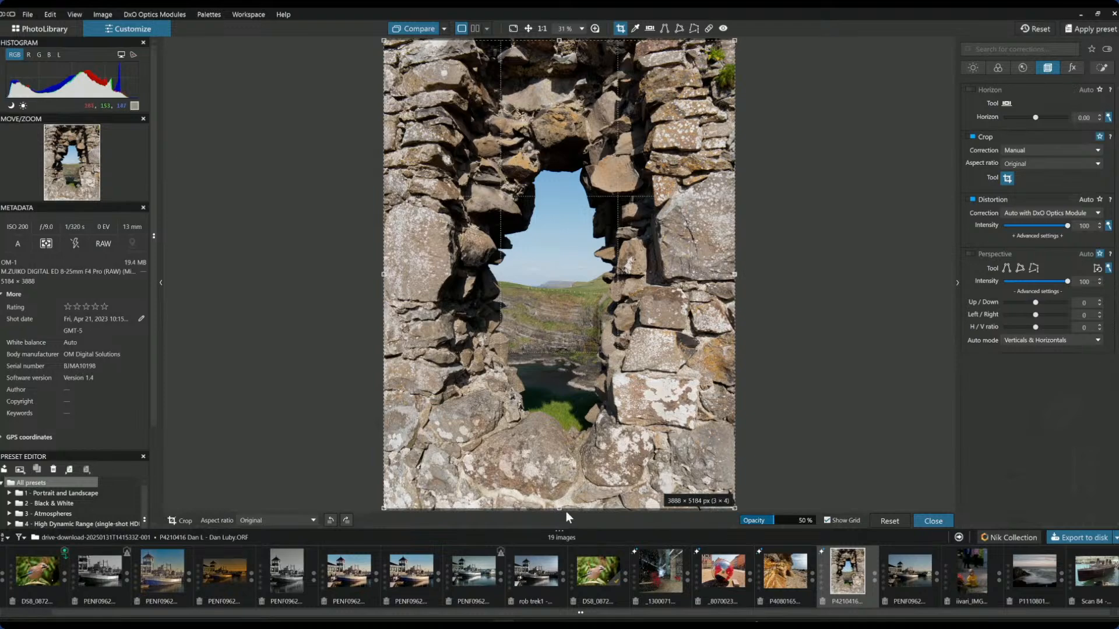
pyautogui.moveTo(560, 507); pyautogui.dragTo(563, 485)
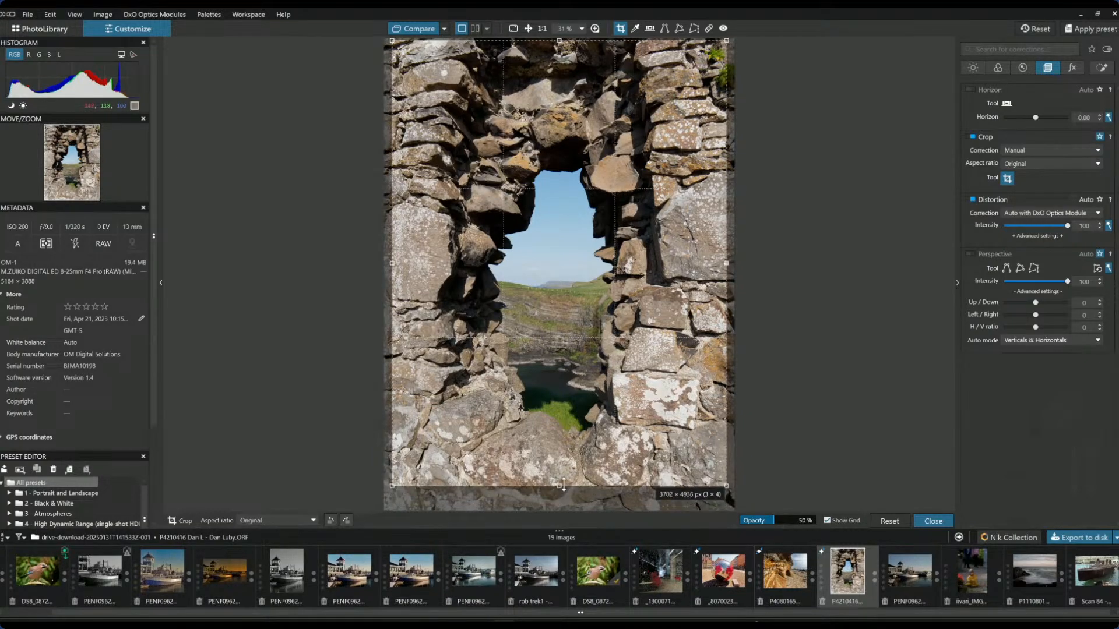
pyautogui.moveTo(559, 41); pyautogui.dragTo(555, 66)
pyautogui.press('Return')
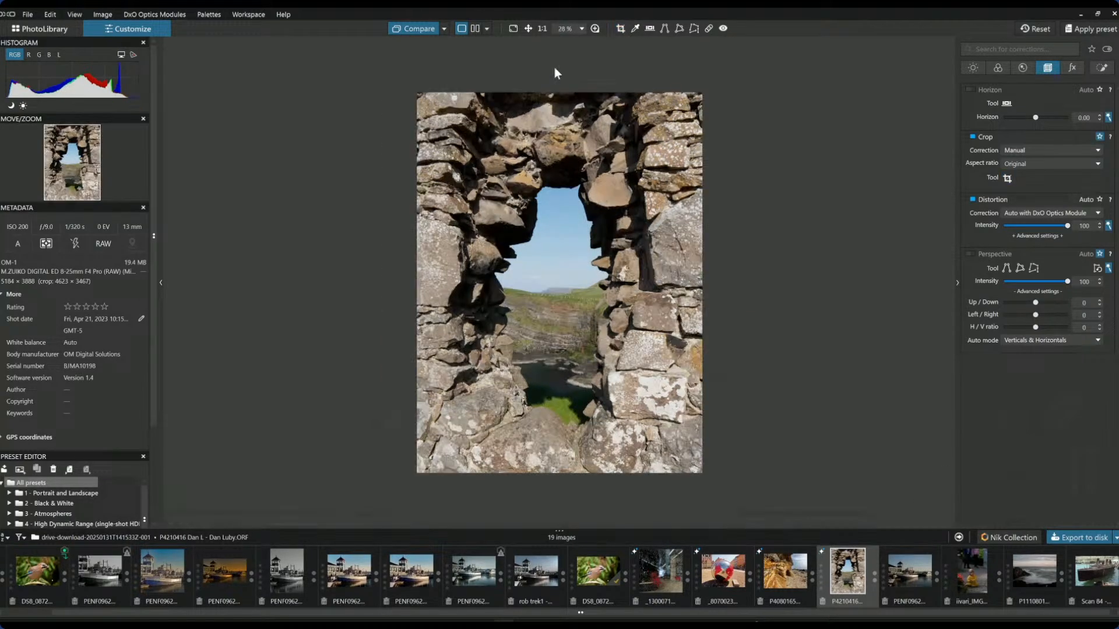
# Step: Shift the crop frame slightly to the left across the stone wall
pyautogui.click(1008, 177)
pyautogui.moveTo(620, 274); pyautogui.dragTo(624, 274)
pyautogui.press('Return')
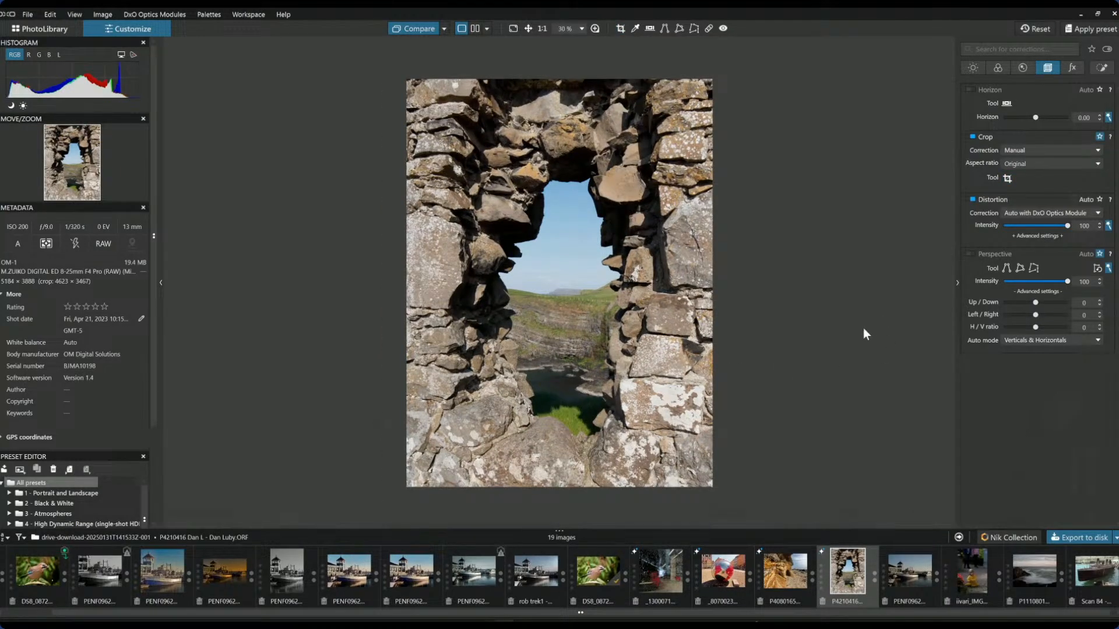
# Step: Add a local adjustment control point on the cliff seen through the window, with its circle reaching near the top of the opening
pyautogui.click(1101, 68)
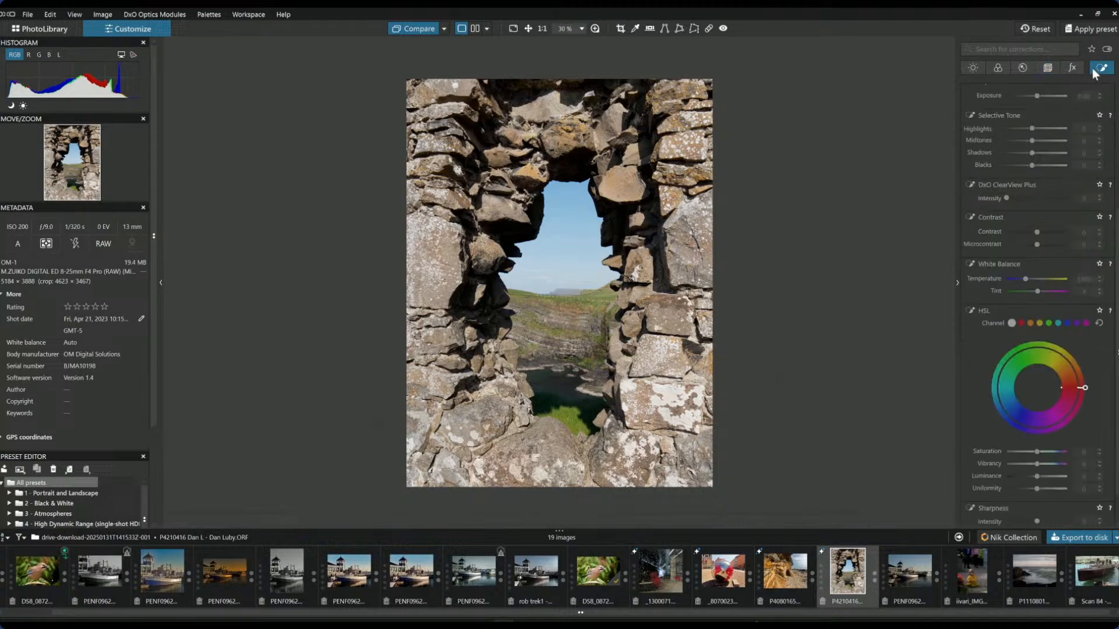
pyautogui.scroll(3, 1027, 236)
pyautogui.click(992, 105)
pyautogui.click(567, 305)
pyautogui.moveTo(575, 280); pyautogui.dragTo(585, 188)
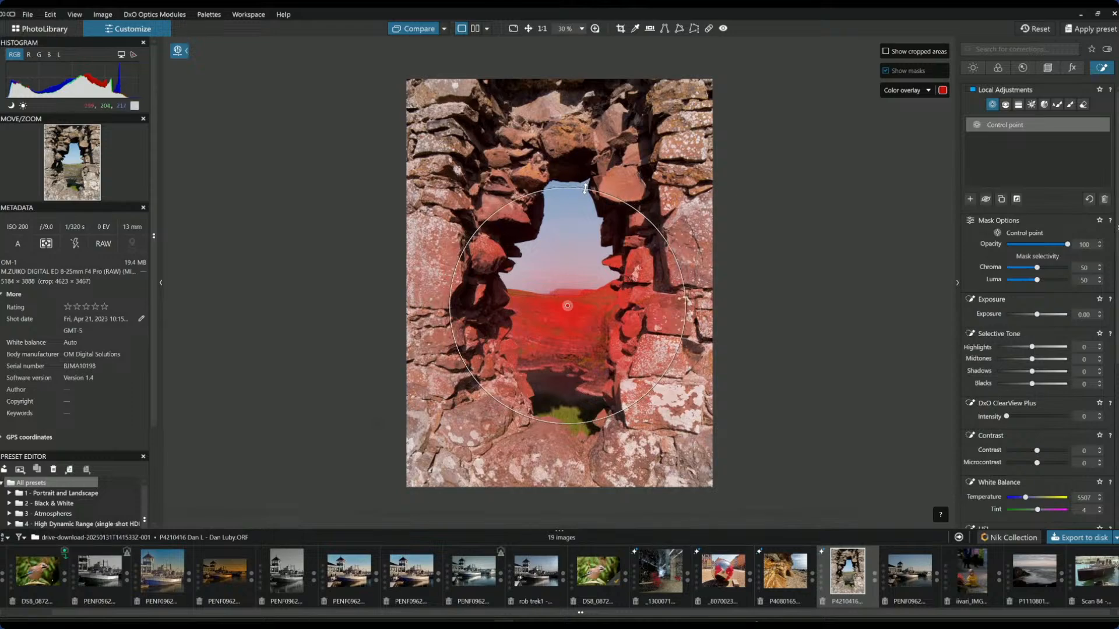
# Step: Extend the control point mask with points on the middle sky, the grass at the sill and the upper sky, using smaller circles
pyautogui.click(563, 246)
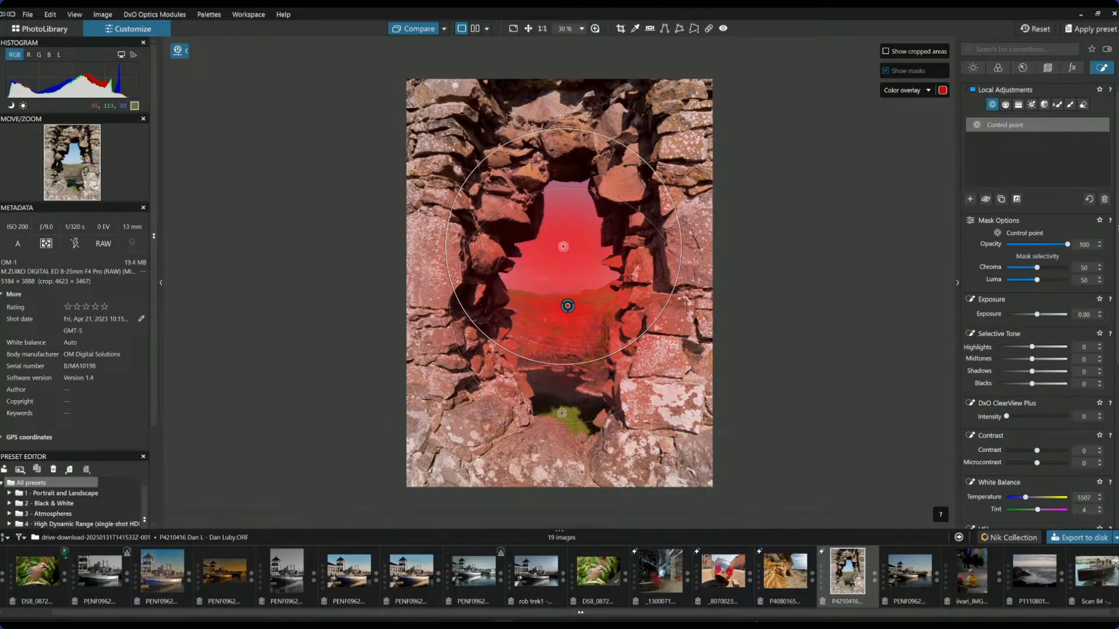
pyautogui.click(567, 414)
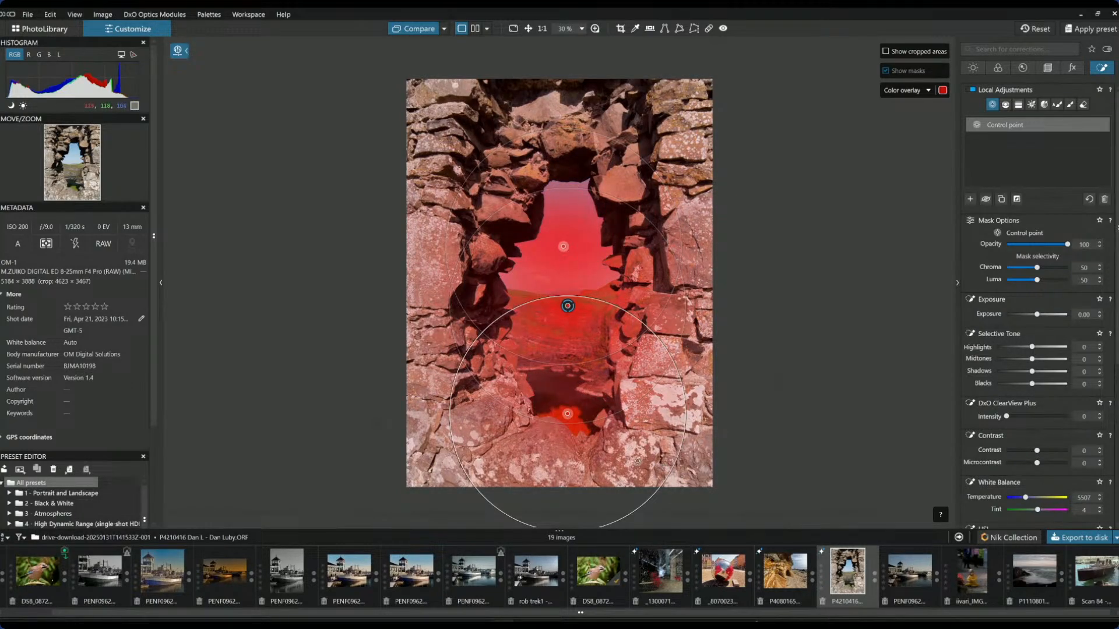
pyautogui.moveTo(567, 528); pyautogui.dragTo(605, 452)
pyautogui.moveTo(587, 133); pyautogui.dragTo(583, 162)
pyautogui.click(568, 203)
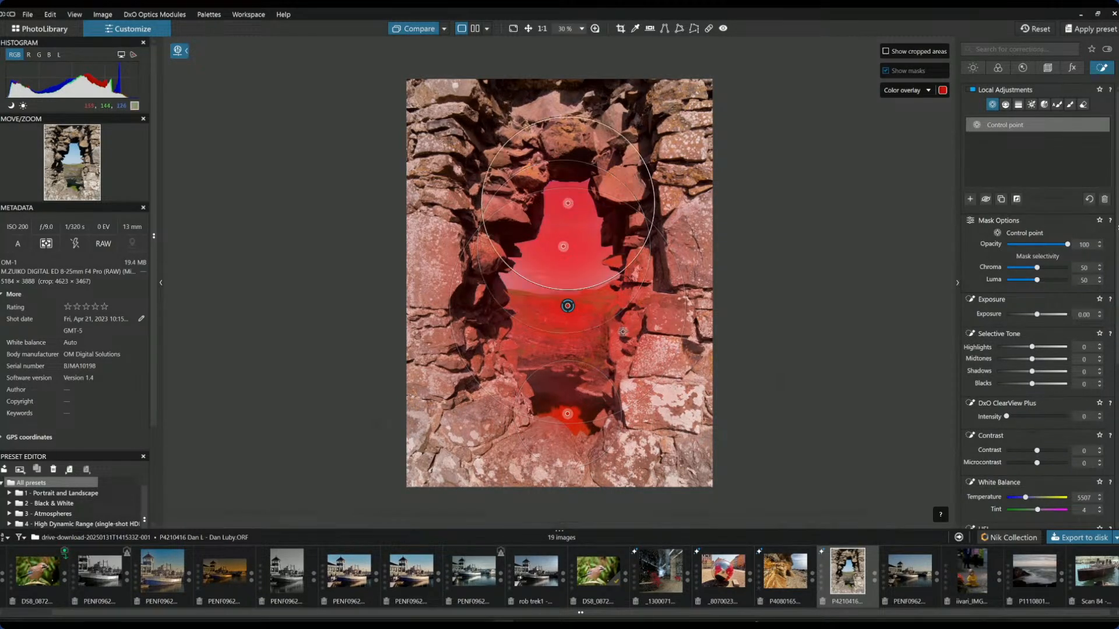
# Step: Set the control point mask's exposure to 3.03 and the whole photo's exposure to -1.79
pyautogui.moveTo(1036, 315); pyautogui.dragTo(1060, 316)
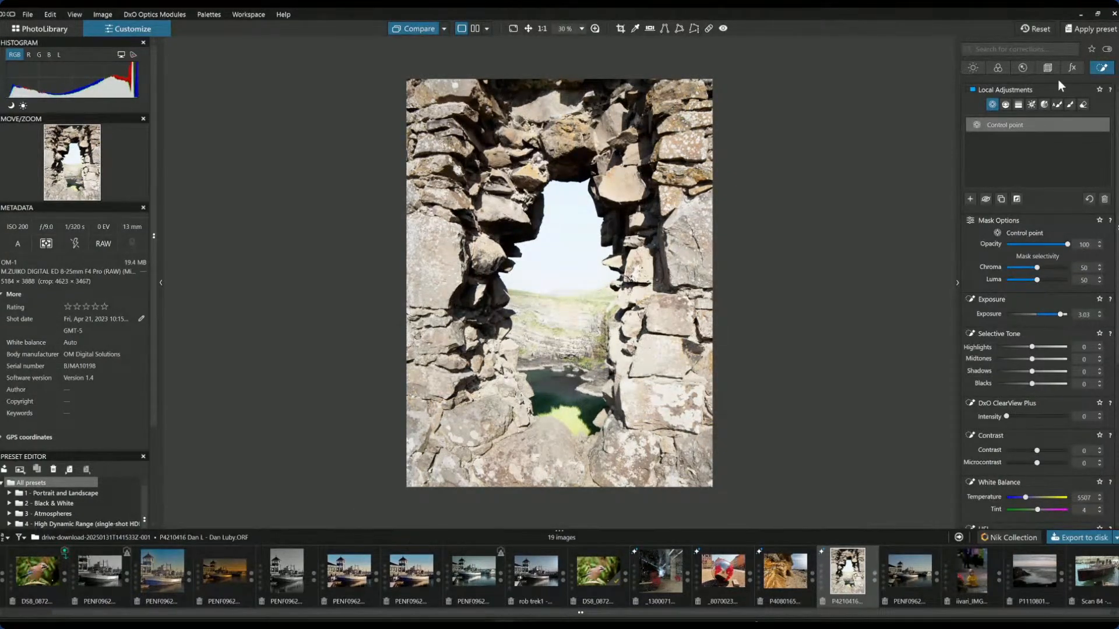
pyautogui.click(977, 67)
pyautogui.moveTo(1036, 116); pyautogui.dragTo(1012, 121)
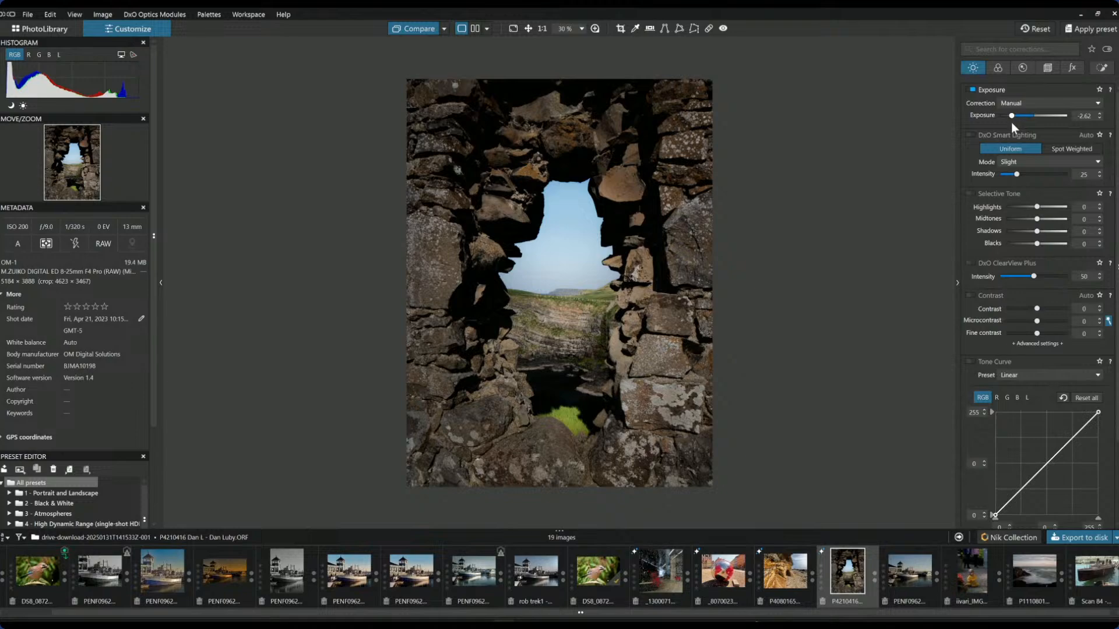
pyautogui.moveTo(1011, 122); pyautogui.dragTo(1016, 123)
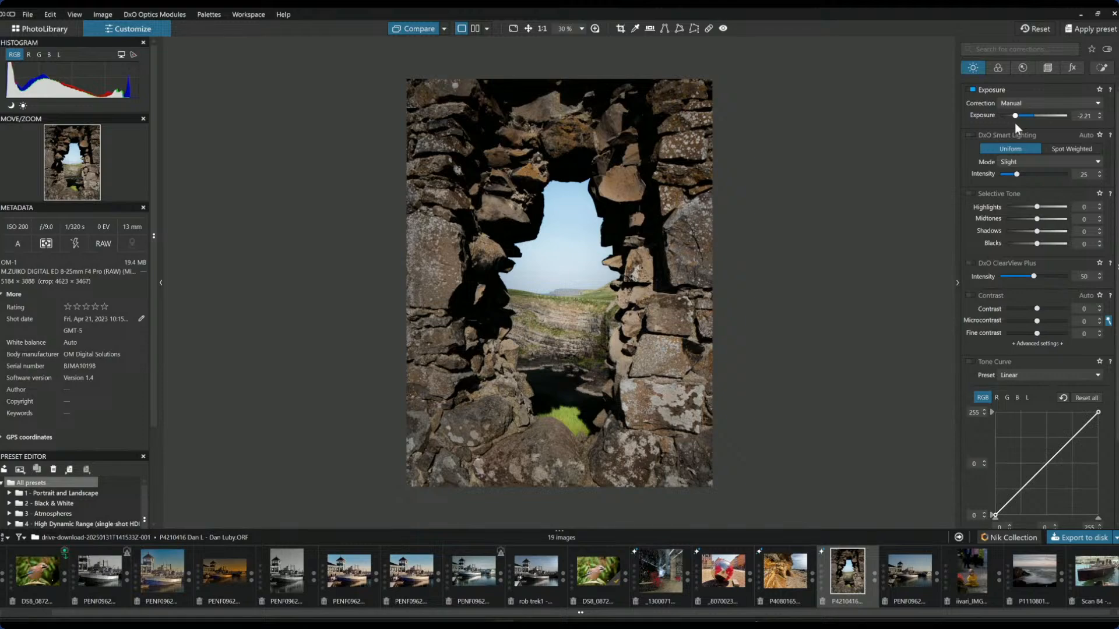
pyautogui.moveTo(1015, 122); pyautogui.dragTo(1019, 124)
# Step: Try darkening the whole photo's dark tones with blacks at -64 and shadows at -20, with exposure at -1.06
pyautogui.click(1020, 207)
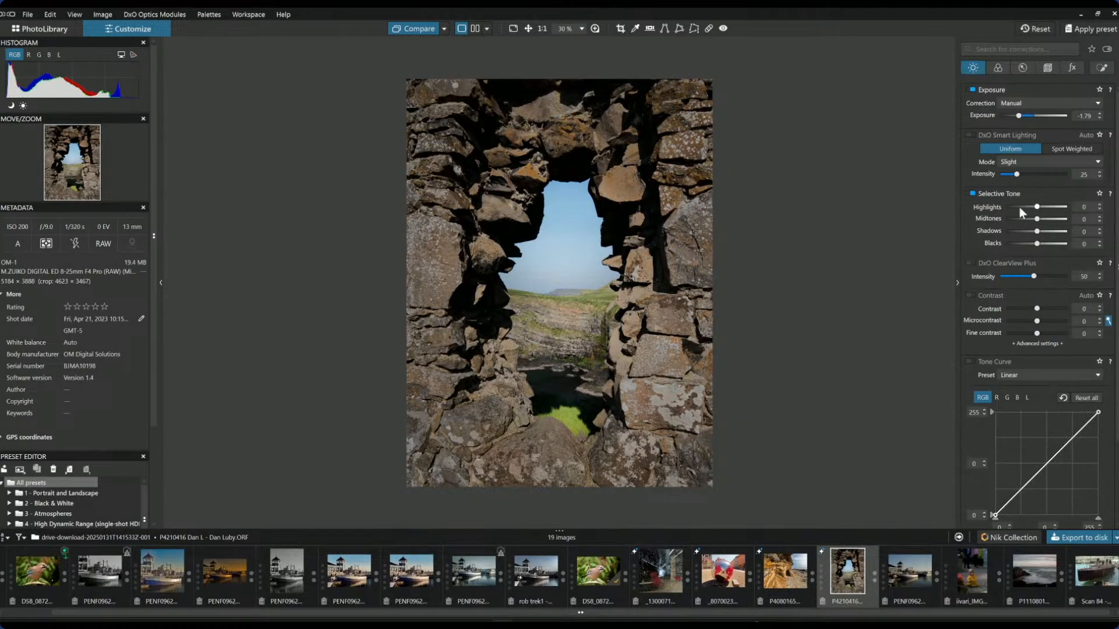
pyautogui.click(1017, 243)
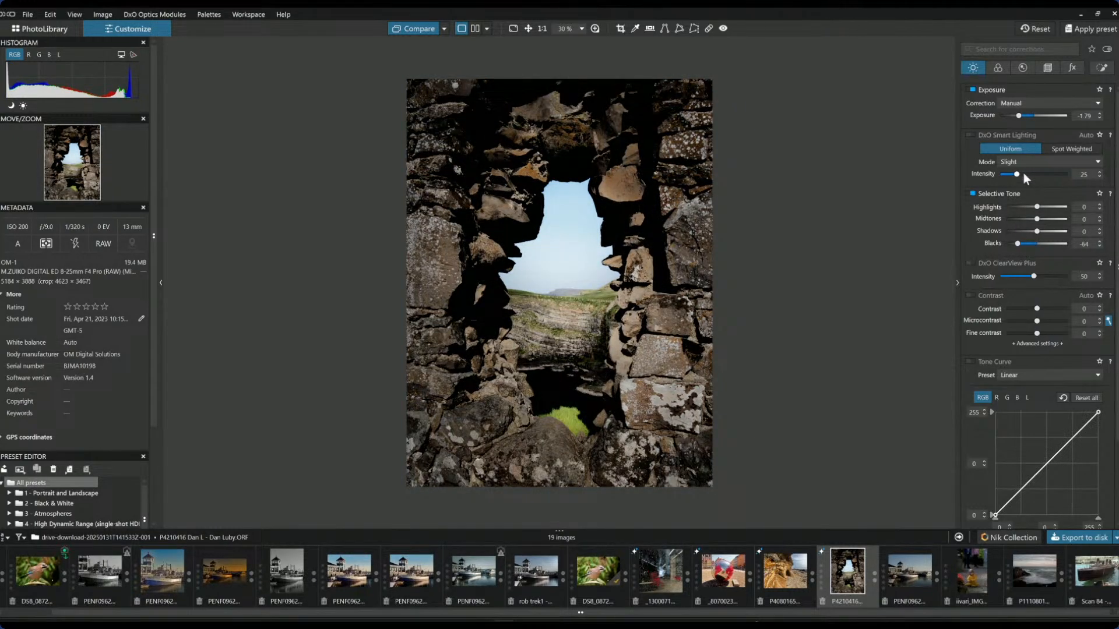
pyautogui.moveTo(1022, 118); pyautogui.dragTo(1024, 117)
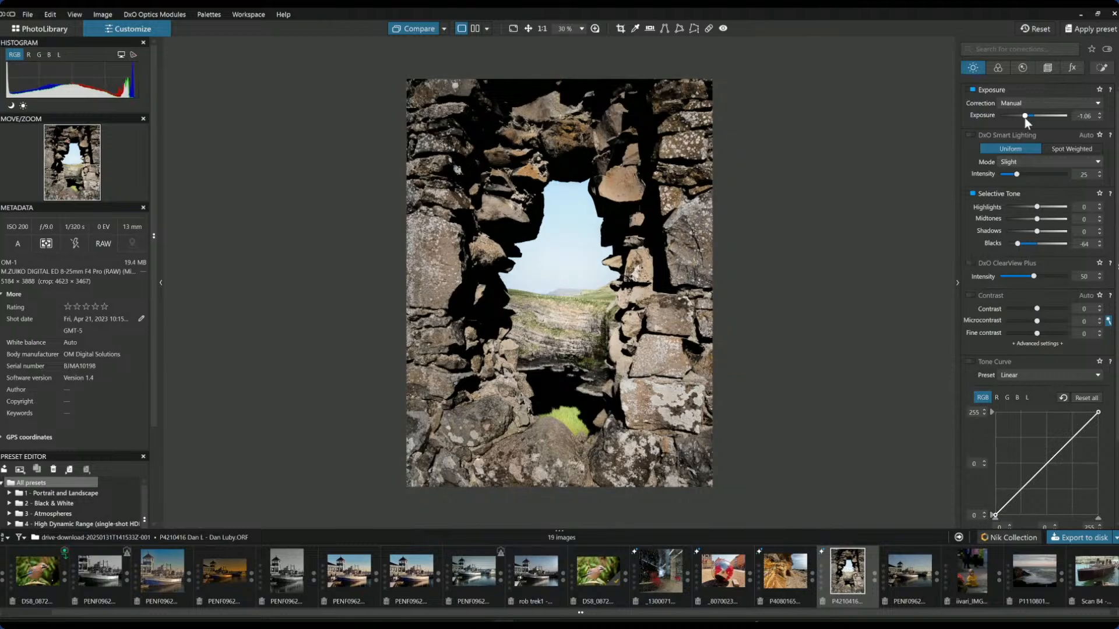
pyautogui.moveTo(1038, 234); pyautogui.dragTo(1032, 234)
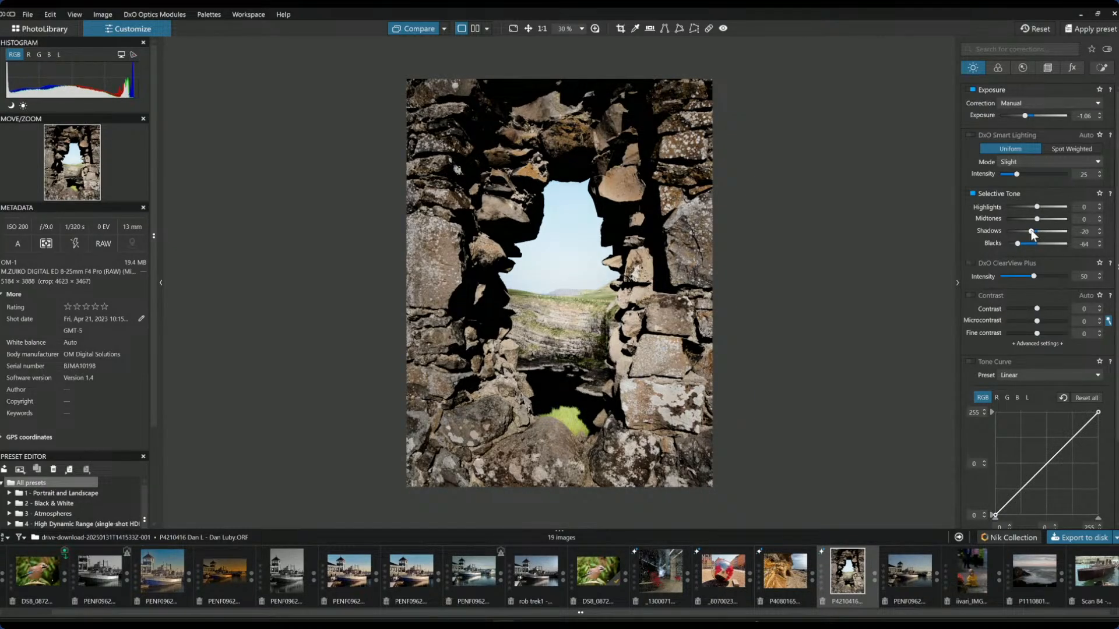
# Step: Tighten the crop around the stone window to about 2991 × 3988 px, keeping the original aspect ratio
pyautogui.click(1046, 69)
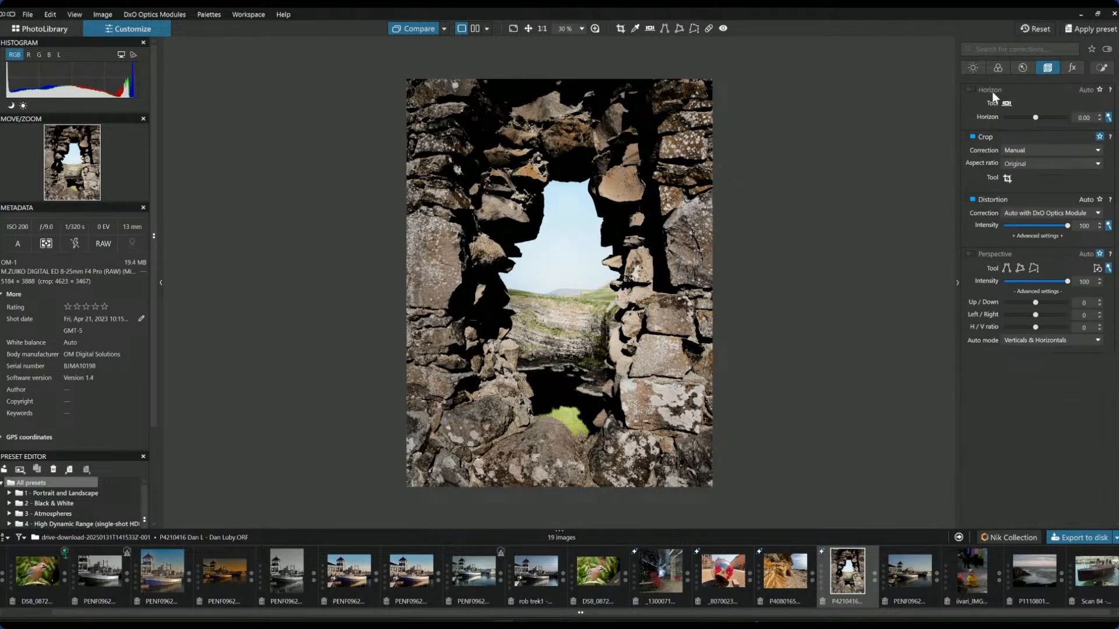
pyautogui.click(1007, 178)
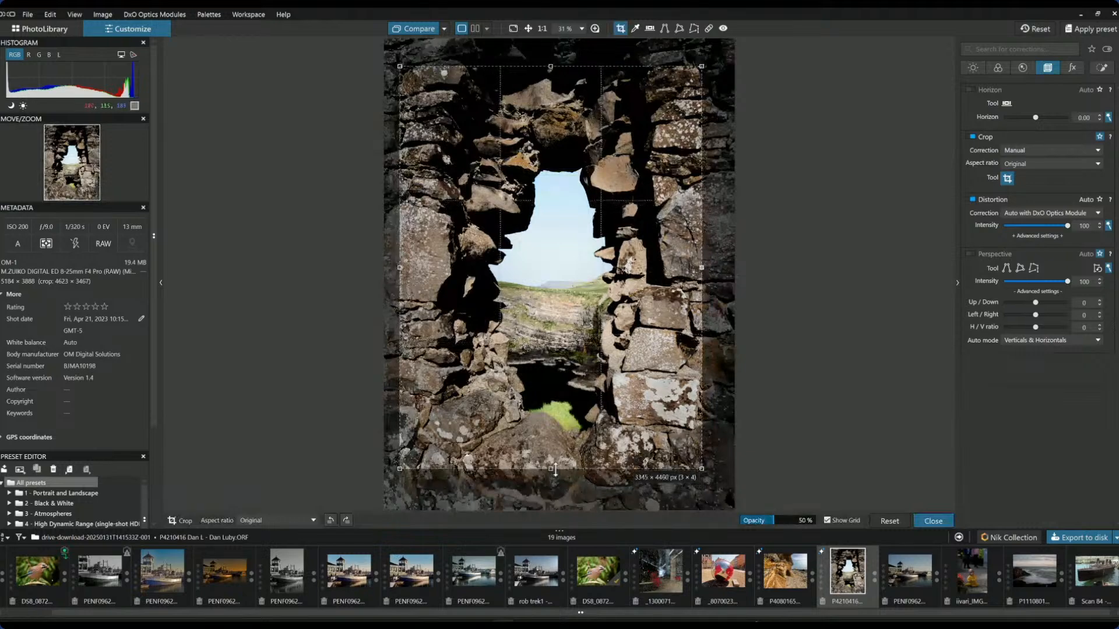
pyautogui.moveTo(555, 470); pyautogui.dragTo(553, 460)
pyautogui.moveTo(551, 68); pyautogui.dragTo(554, 102)
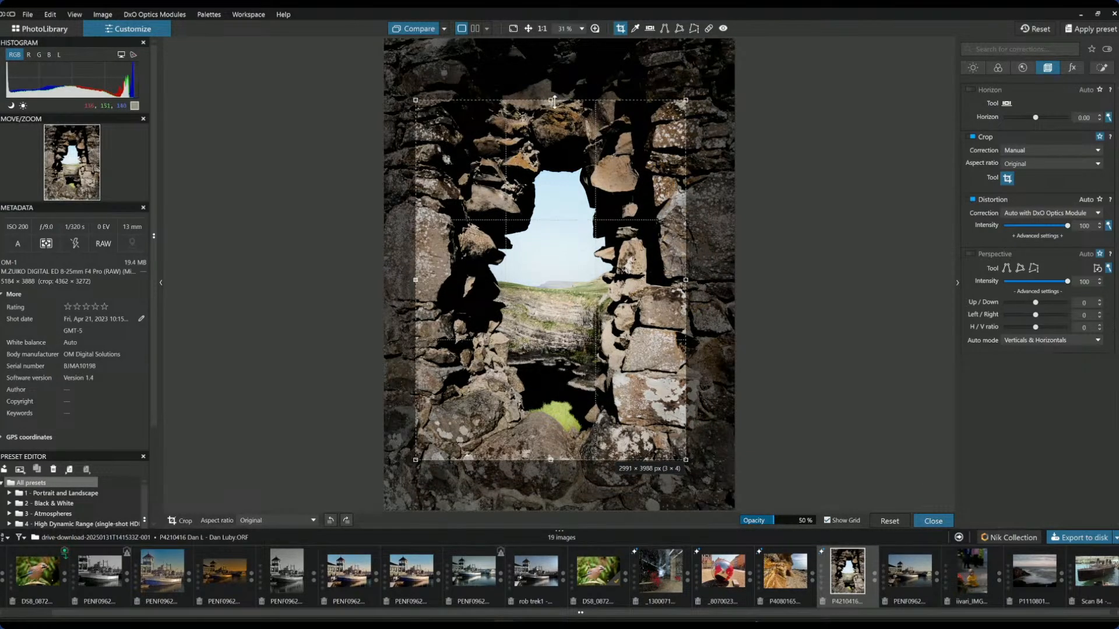
pyautogui.doubleClick(567, 269)
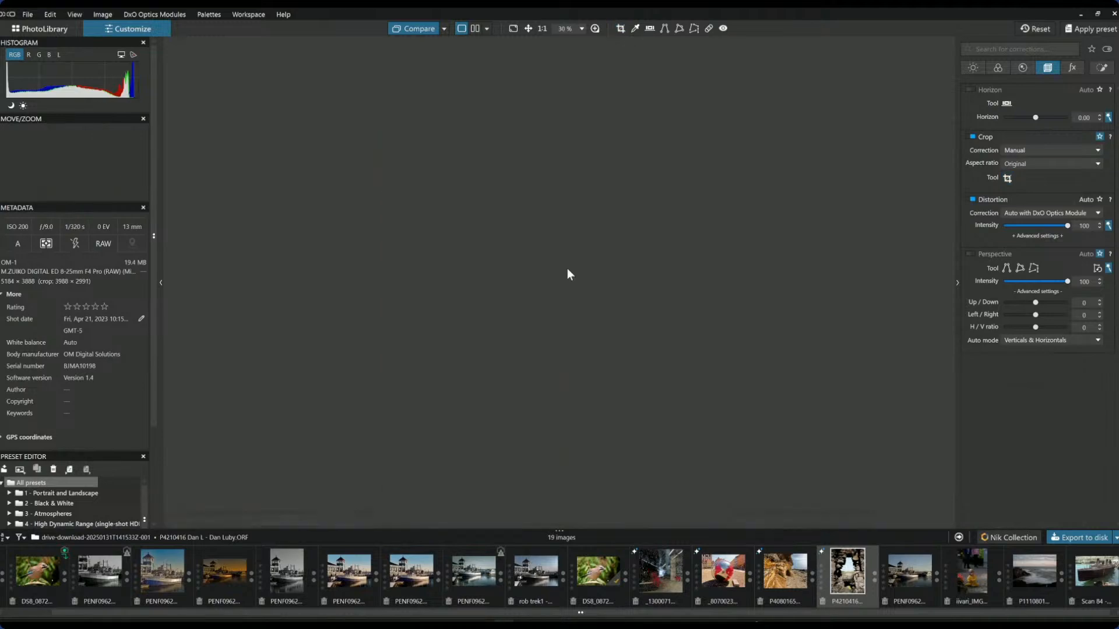
# Step: Reset the whole photo's blacks to 0, and set exposure to -2.17, shadows to 22 and ClearView Plus intensity to 30
pyautogui.click(977, 70)
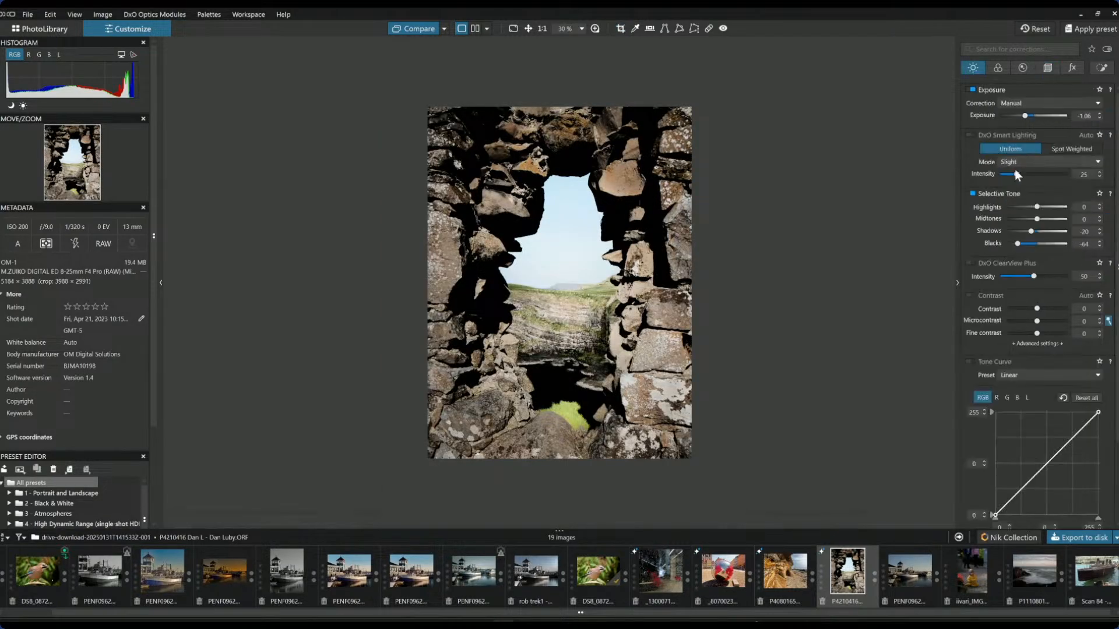
pyautogui.moveTo(1017, 243); pyautogui.dragTo(1026, 244)
pyautogui.doubleClick(1025, 244)
pyautogui.doubleClick(1030, 234)
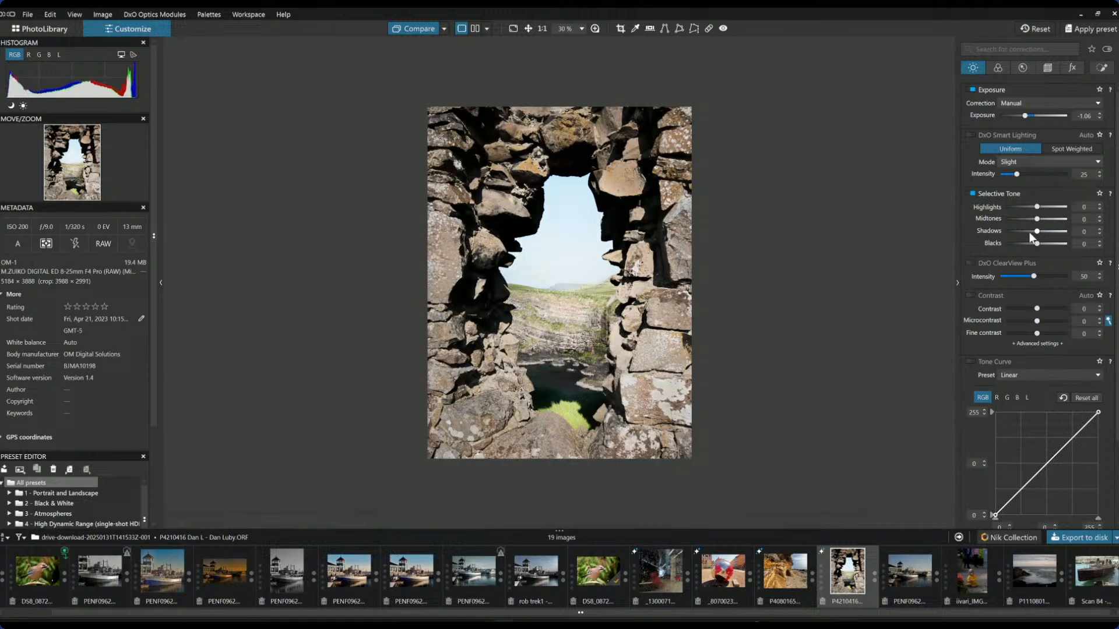
pyautogui.moveTo(1027, 117); pyautogui.dragTo(1016, 117)
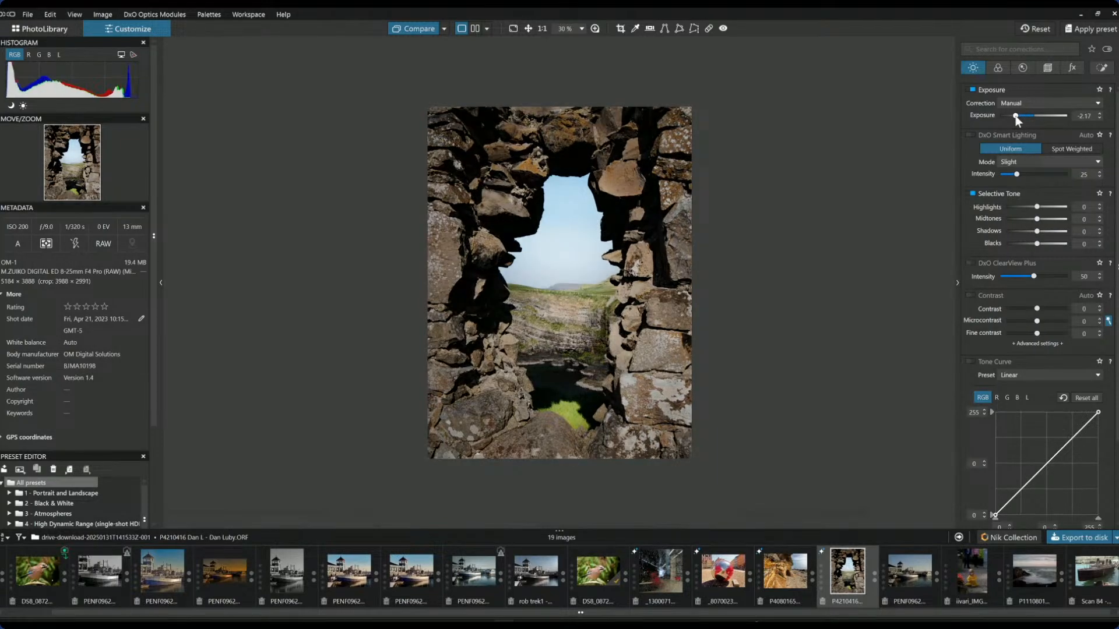
pyautogui.moveTo(1038, 232); pyautogui.dragTo(1044, 232)
pyautogui.moveTo(1033, 276)
pyautogui.mouseDown()
pyautogui.moveTo(1003, 278)
pyautogui.moveTo(1020, 278)
pyautogui.mouseUp()
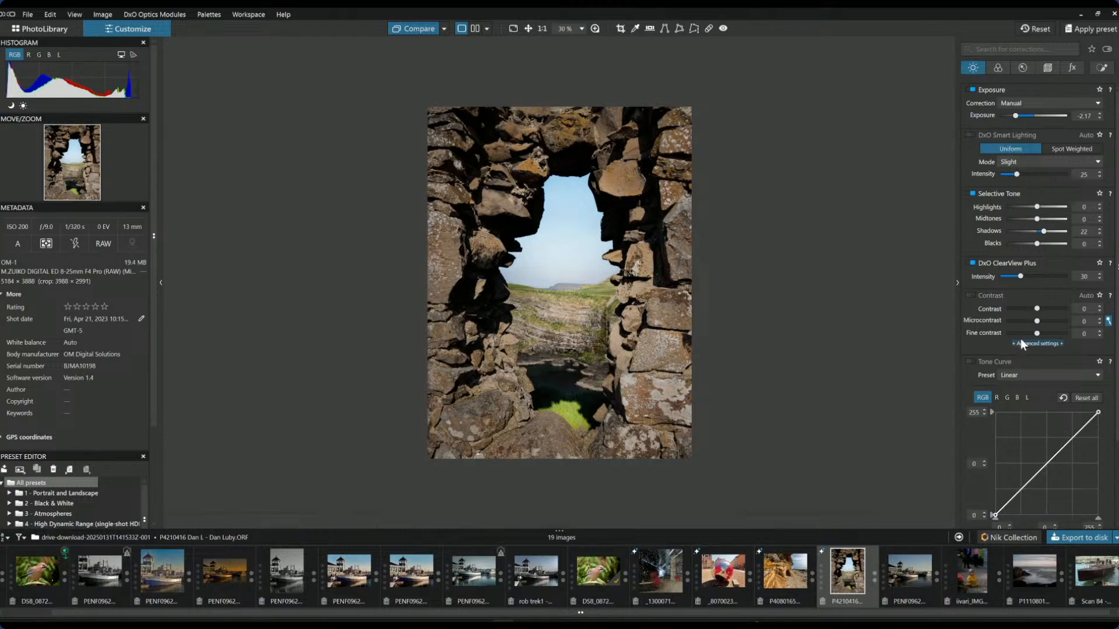
# Step: Set the whole photo's microcontrast to 16 and its RAW white balance temperature to 4711
pyautogui.scroll(-3, 991, 383)
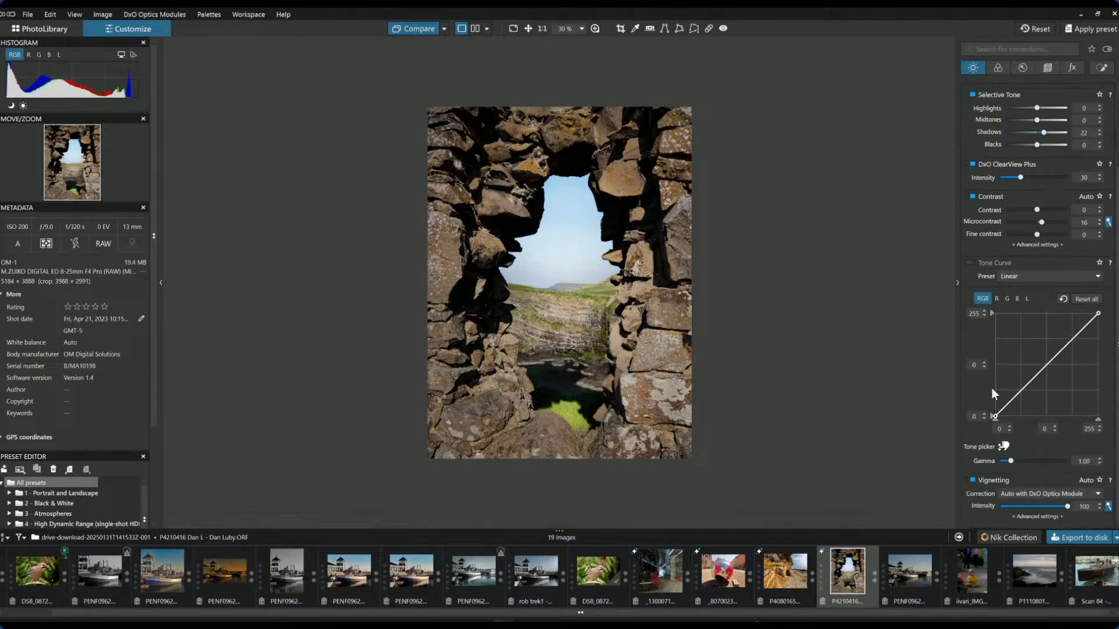
pyautogui.scroll(3, 991, 383)
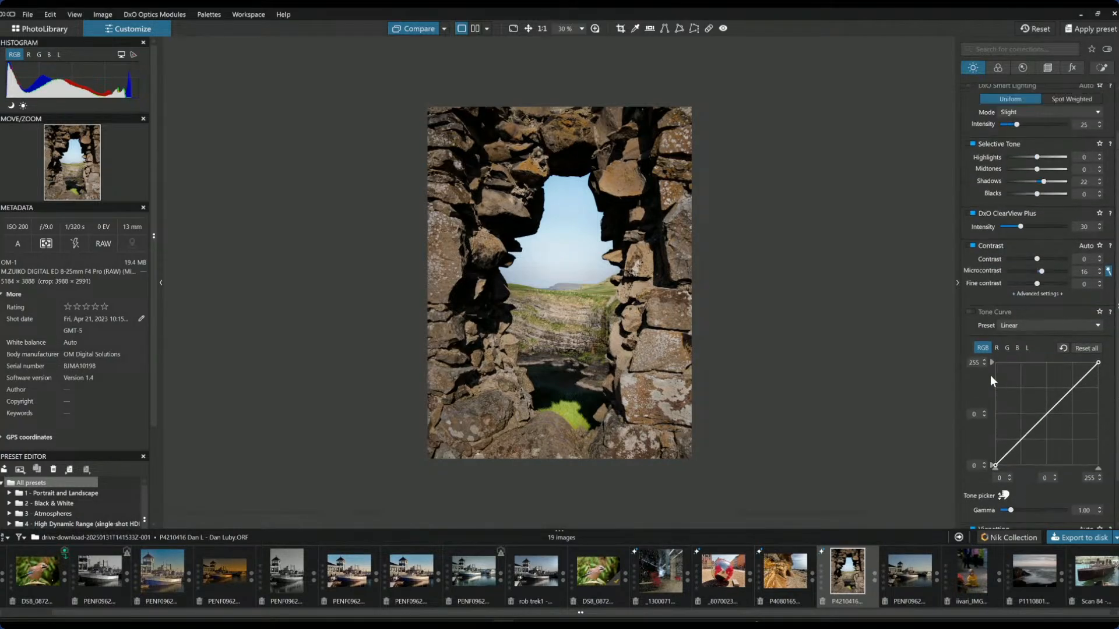
pyautogui.click(997, 67)
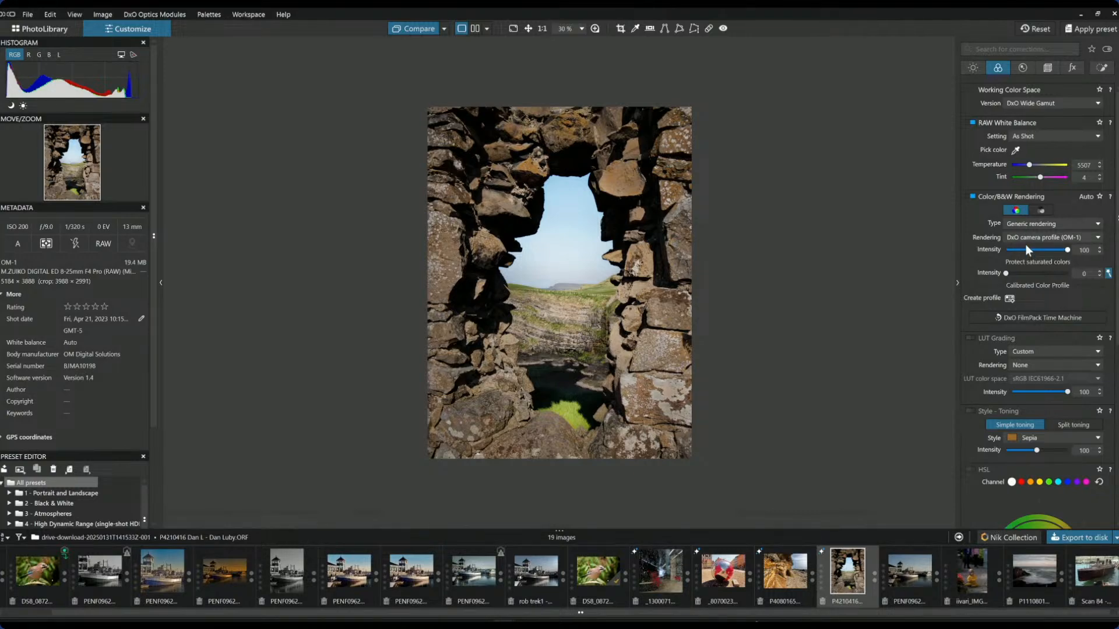
pyautogui.moveTo(1029, 165); pyautogui.dragTo(1026, 167)
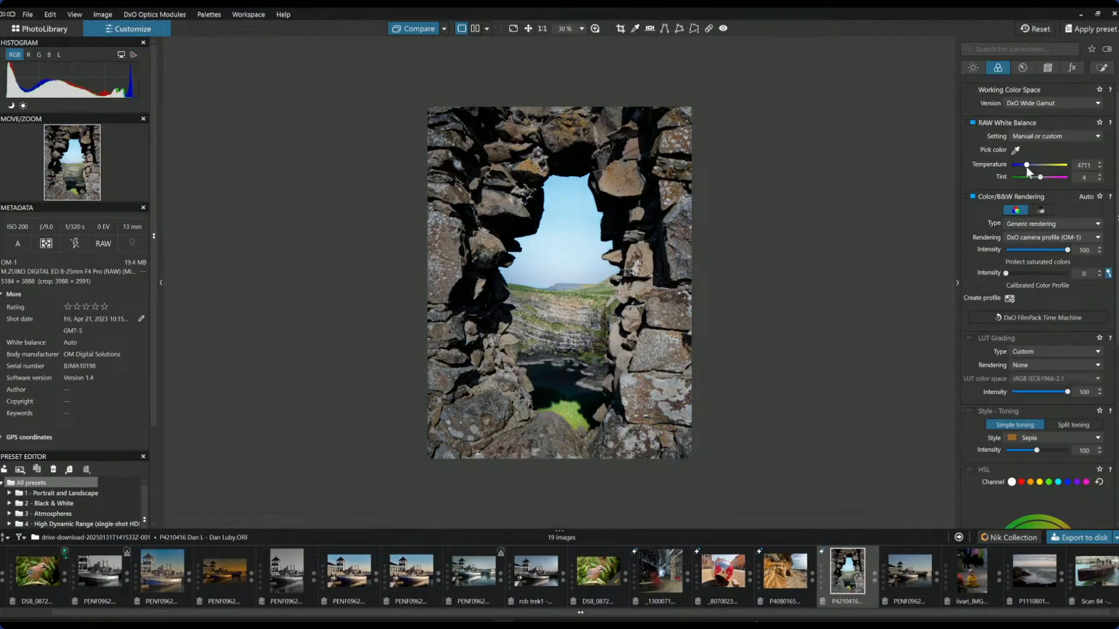
# Step: Mute the whole photo's colours by setting the HSL vibrancy to -45 for all channels
pyautogui.scroll(-5, 1022, 291)
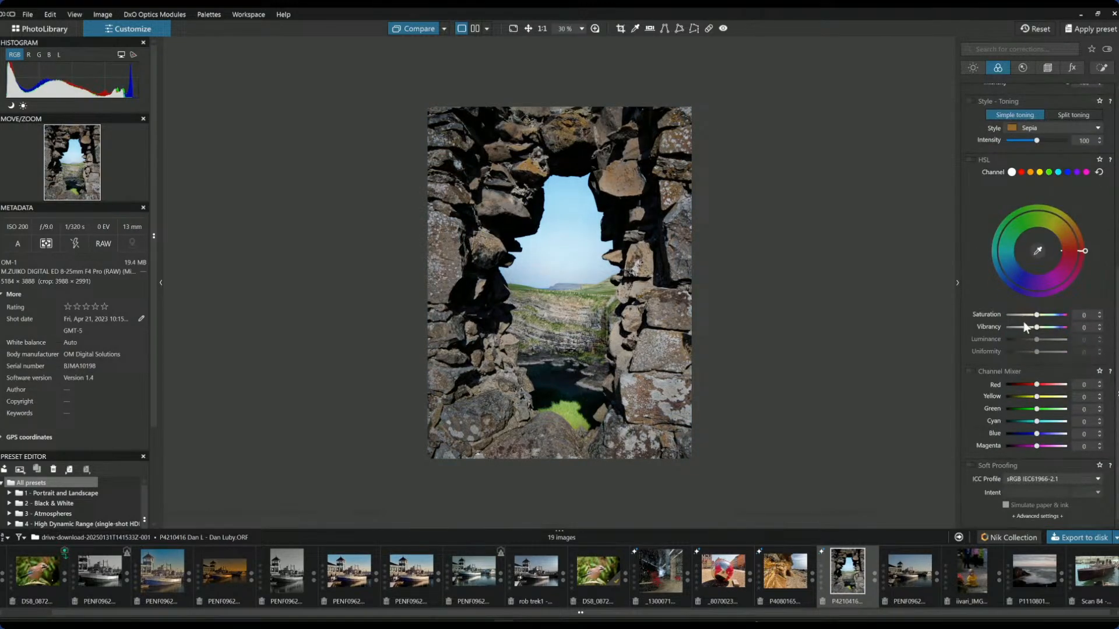
pyautogui.click(1026, 328)
pyautogui.moveTo(1026, 327); pyautogui.dragTo(1023, 328)
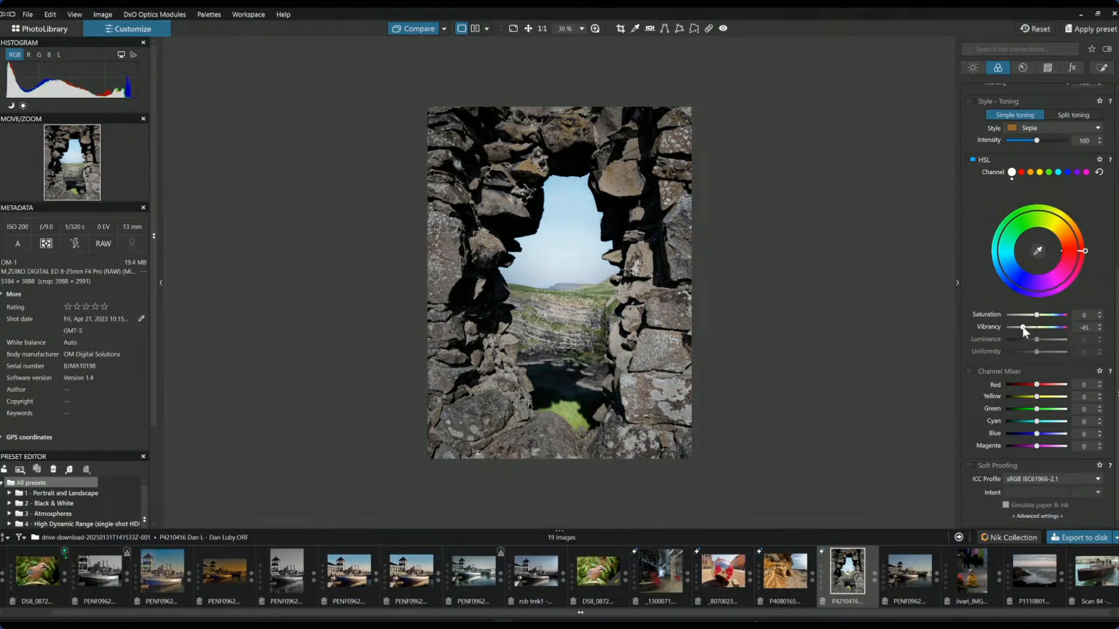
pyautogui.scroll(4, 1012, 204)
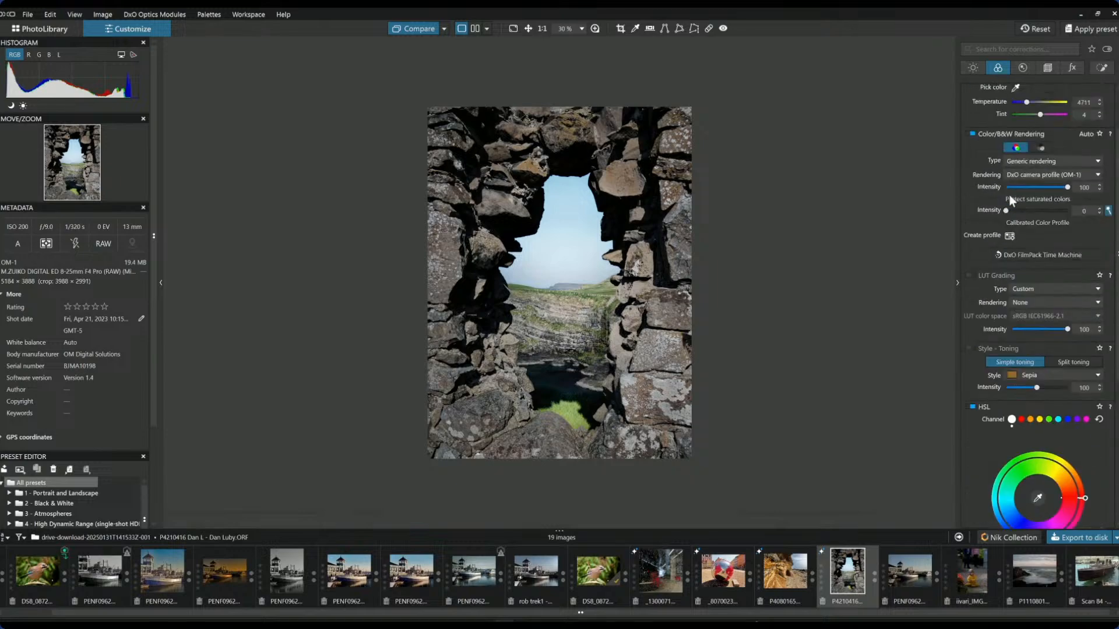
# Step: Raise the whole photo's highlights to 13 and readjust its microcontrast
pyautogui.click(972, 68)
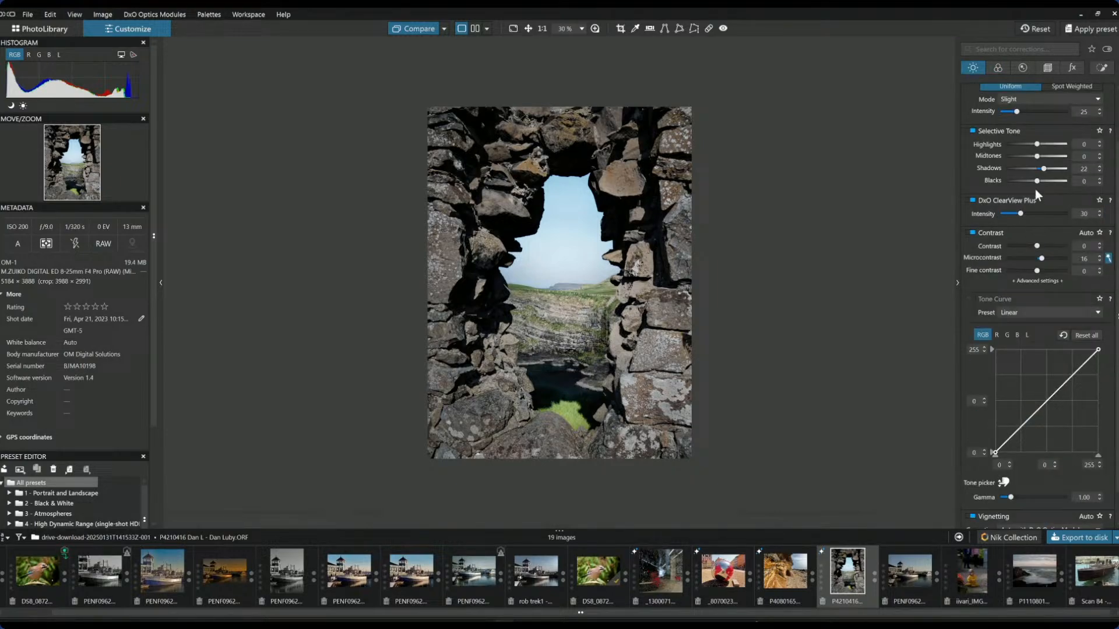
pyautogui.moveTo(1040, 146); pyautogui.dragTo(1041, 146)
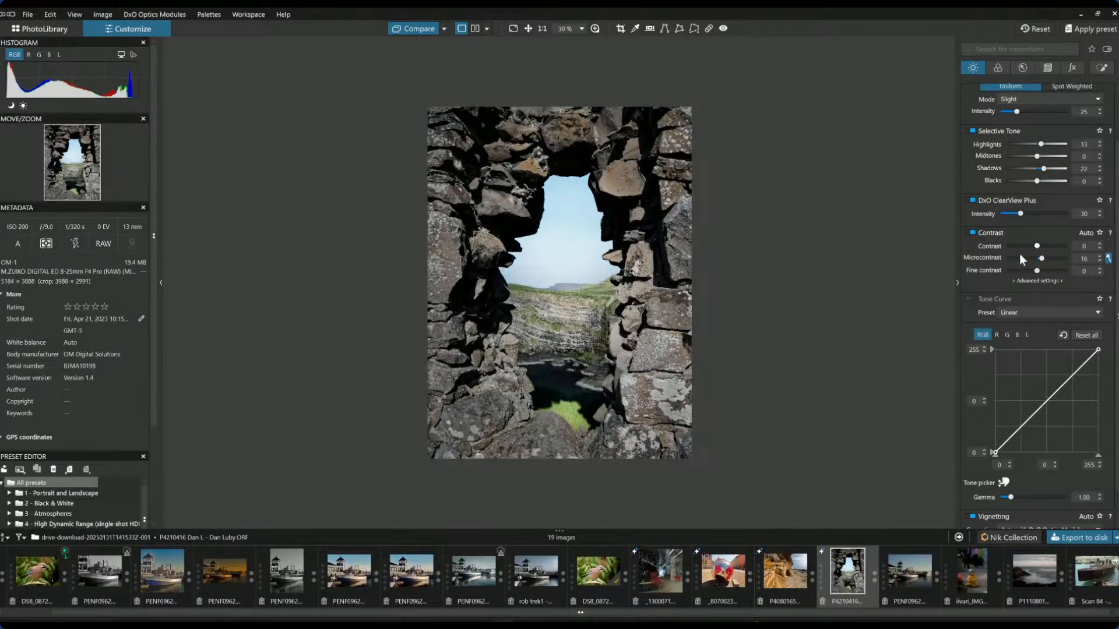
pyautogui.moveTo(1043, 259)
pyautogui.mouseDown()
pyautogui.moveTo(1061, 260)
pyautogui.moveTo(1051, 260)
pyautogui.mouseUp()
pyautogui.doubleClick(1046, 260)
# Step: Set the vibrancy of the existing control point mask over the view through the opening to 45
pyautogui.click(1099, 68)
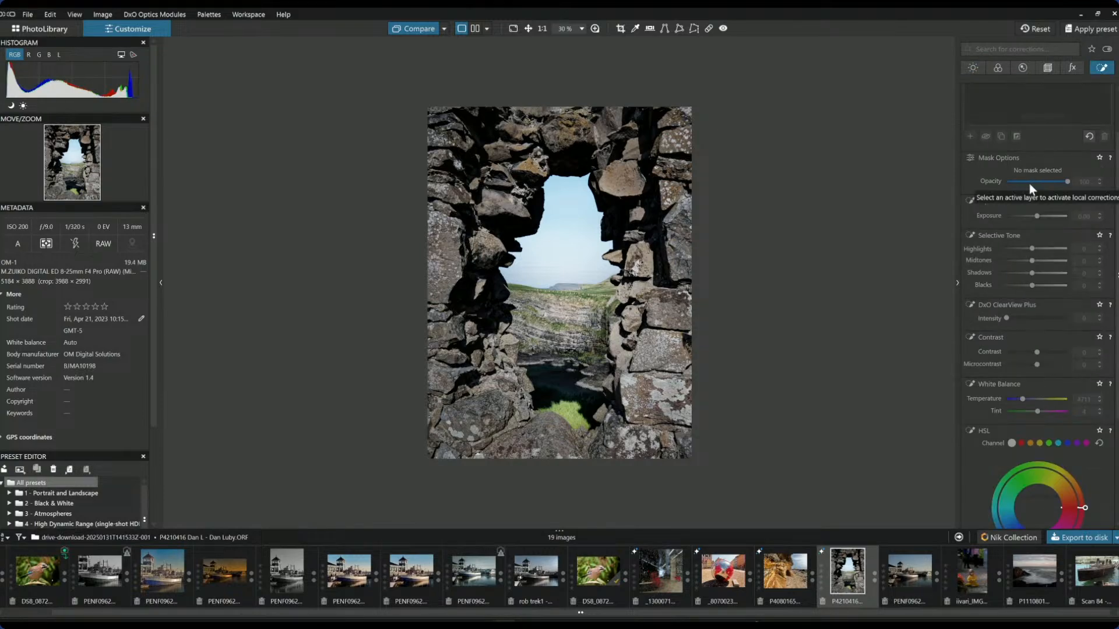
pyautogui.click(1016, 113)
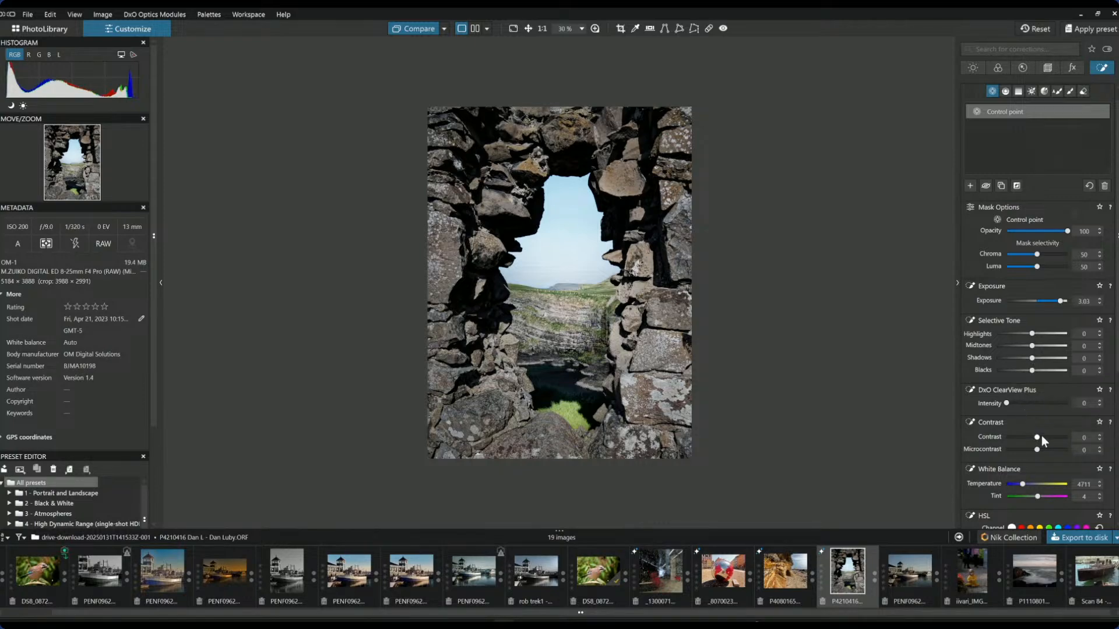
pyautogui.scroll(-5, 1041, 436)
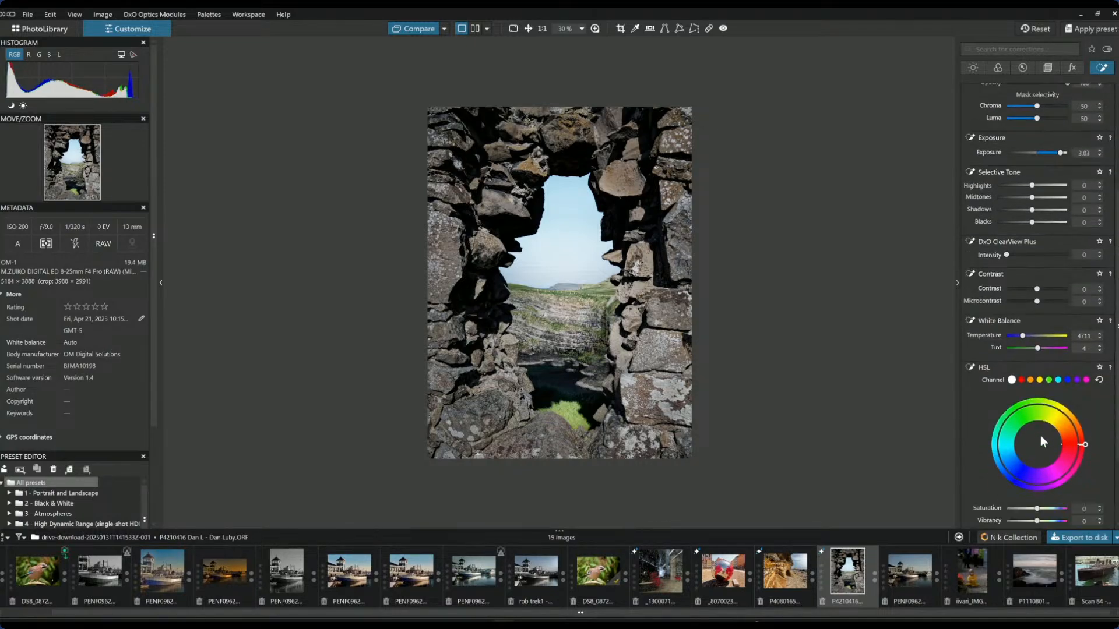
pyautogui.scroll(-3, 1040, 435)
pyautogui.moveTo(1041, 448); pyautogui.dragTo(1050, 449)
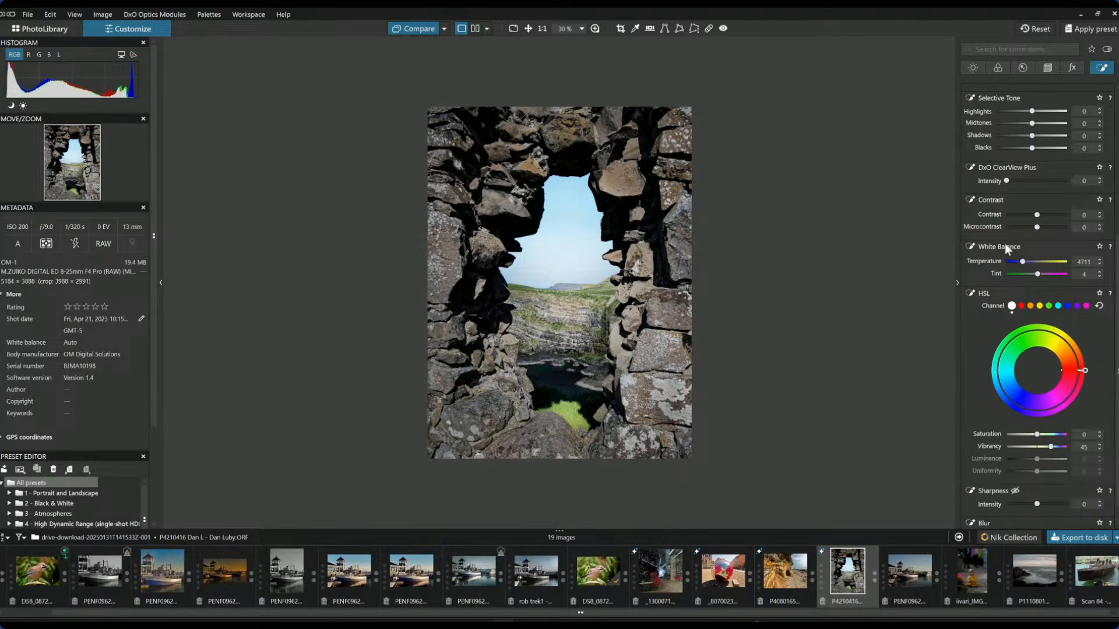
# Step: Add a control point on the sky in the opening with ClearView Plus intensity 56 and highlights -41, and fine-tune its placement
pyautogui.scroll(10, 1005, 244)
pyautogui.click(970, 199)
pyautogui.click(561, 251)
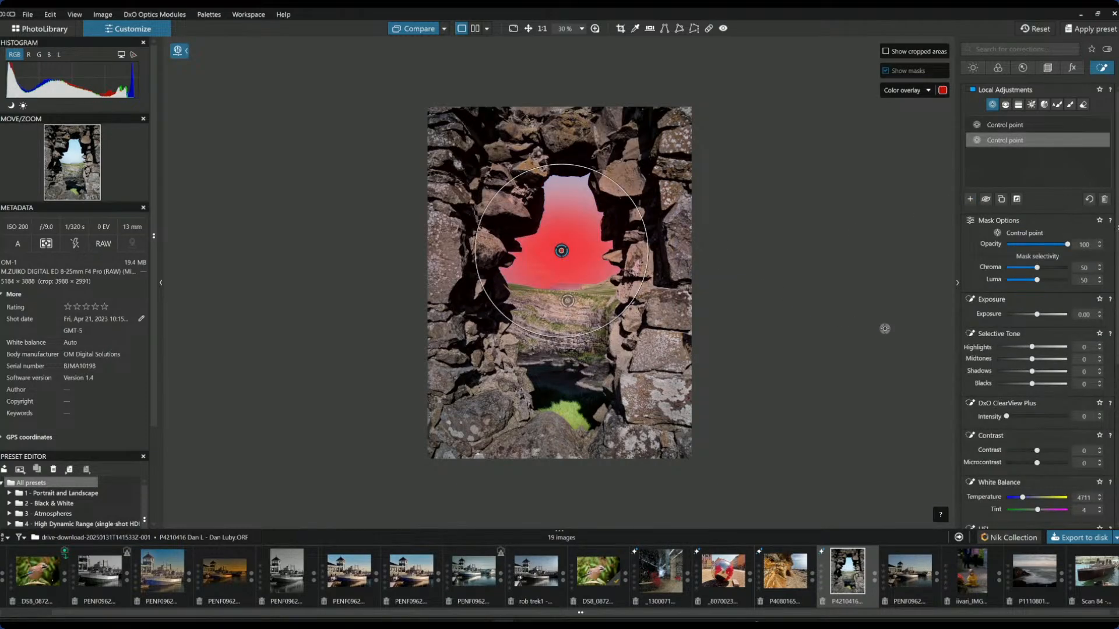
pyautogui.click(1041, 417)
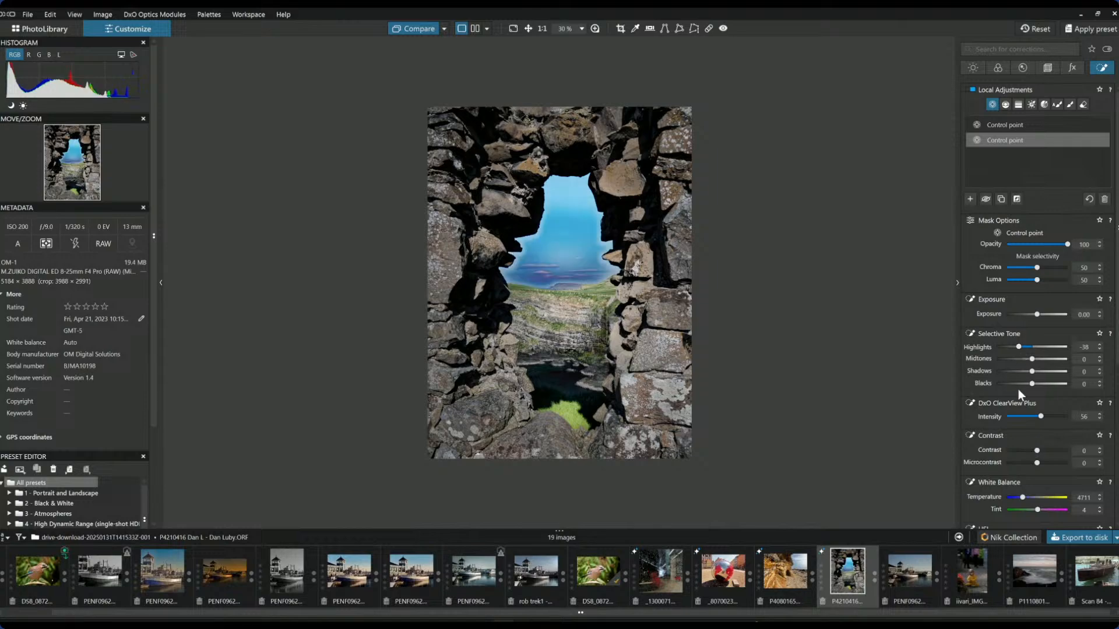
pyautogui.moveTo(1020, 348); pyautogui.dragTo(1018, 348)
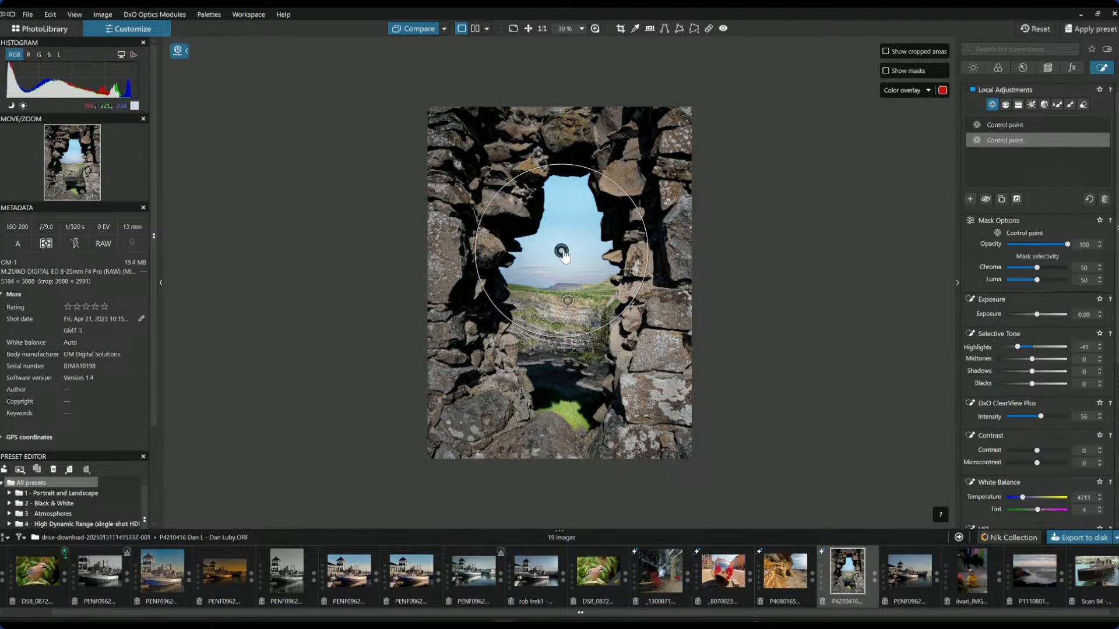
pyautogui.moveTo(564, 256); pyautogui.dragTo(566, 252)
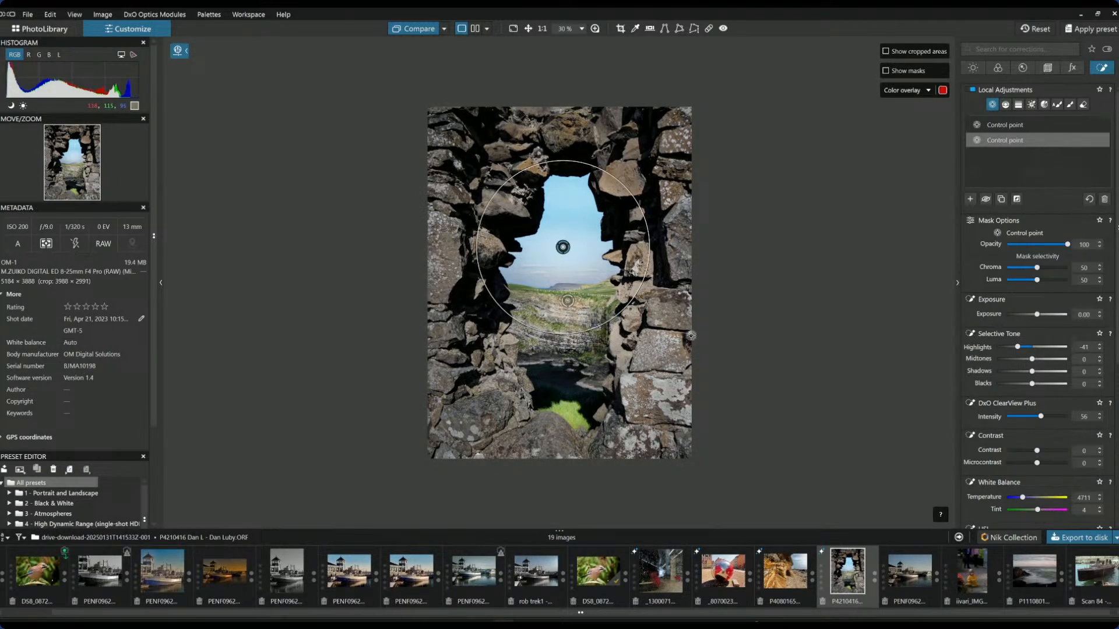
pyautogui.moveTo(582, 334); pyautogui.dragTo(581, 358)
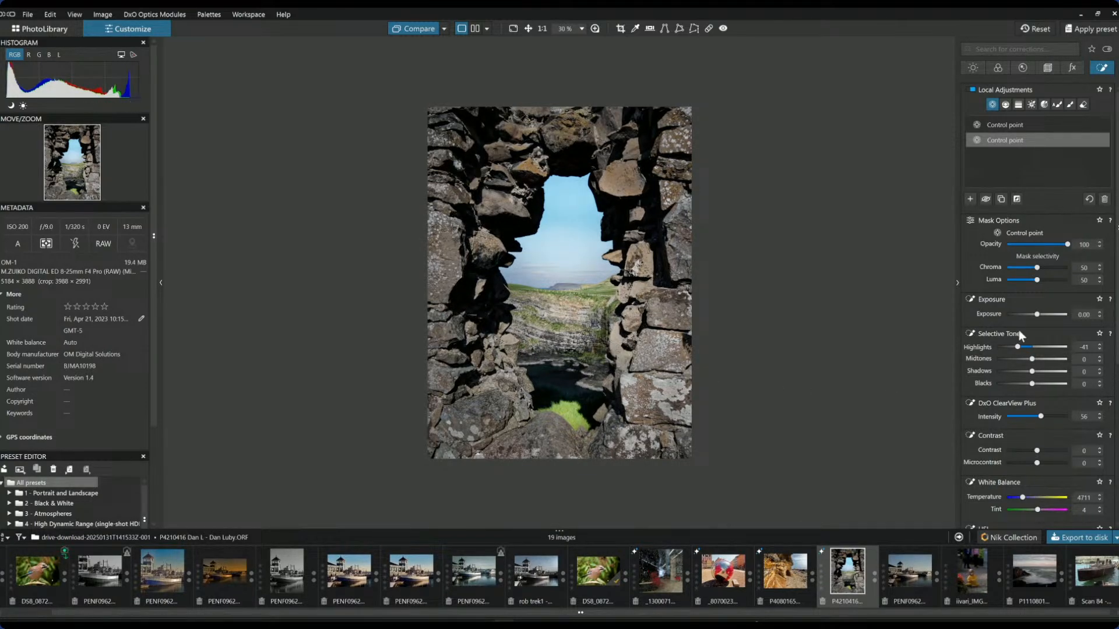
# Step: Add a control point on the dark area below the cliff and shrink its circle to roughly the opening's width
pyautogui.click(976, 199)
pyautogui.click(565, 372)
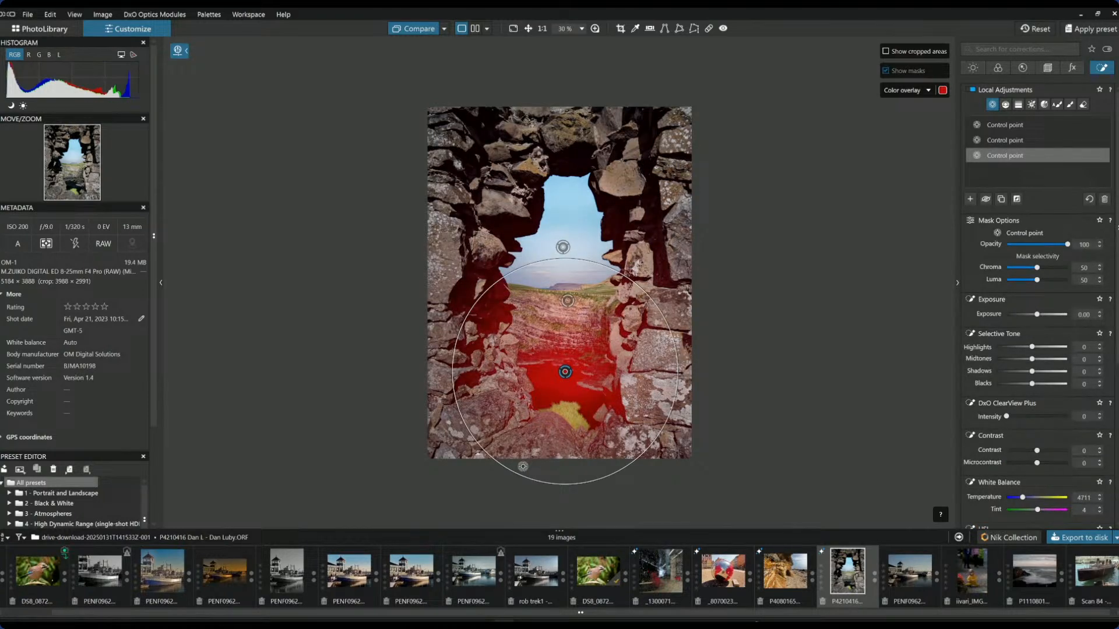
pyautogui.moveTo(518, 469); pyautogui.dragTo(544, 425)
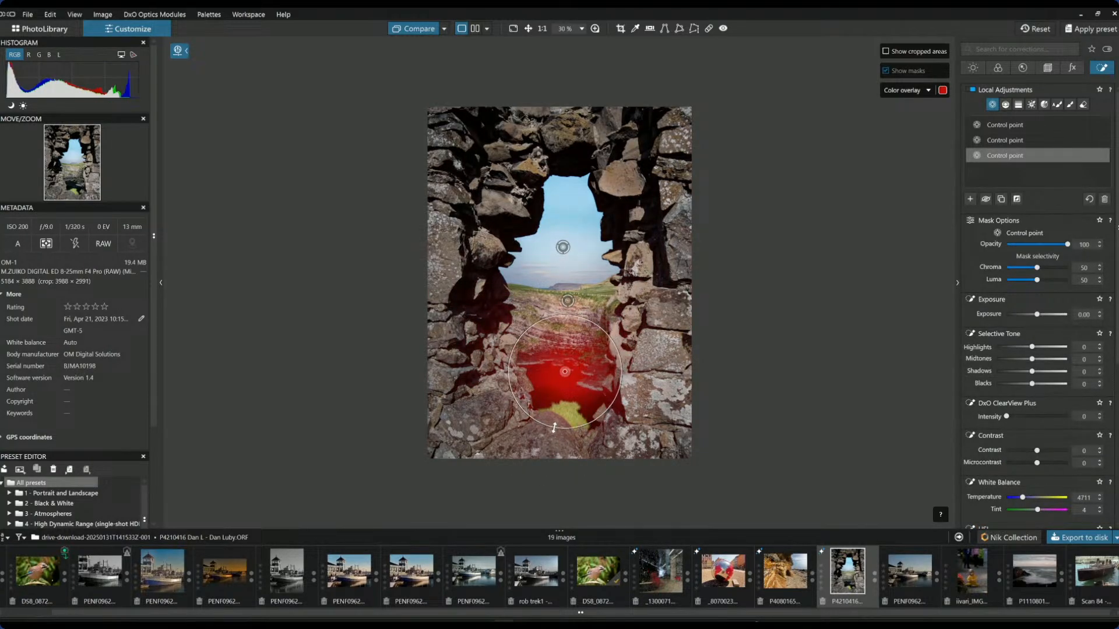
# Step: Brighten the dark-area control point with ClearView Plus intensity 49, shadows 42, highlights 99 and midtones 52
pyautogui.click(1048, 374)
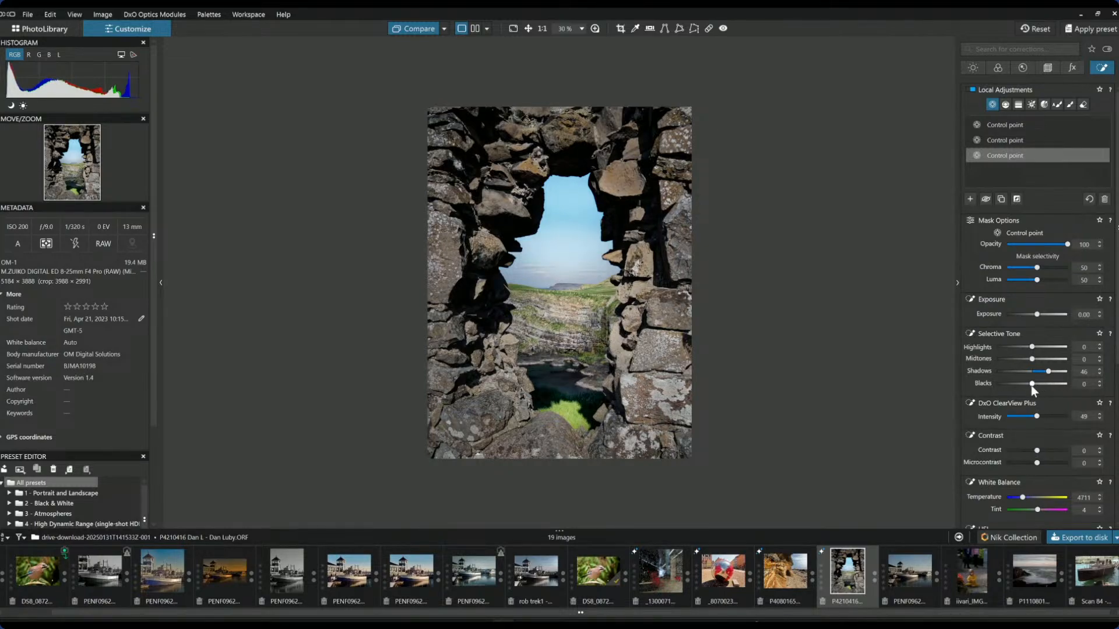
pyautogui.click(1047, 371)
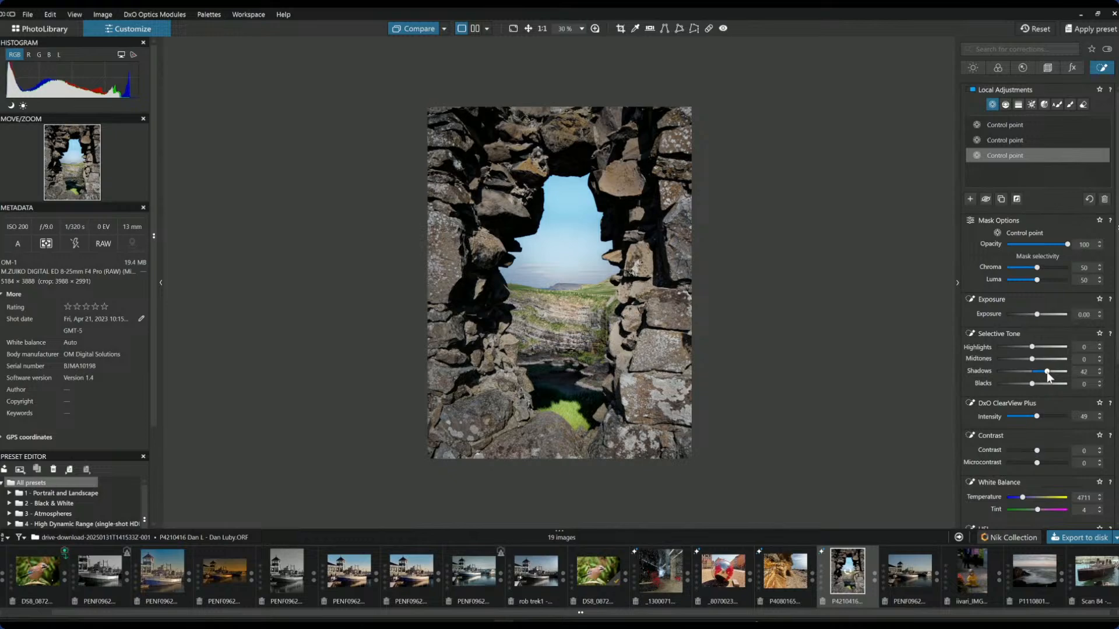
pyautogui.click(1052, 347)
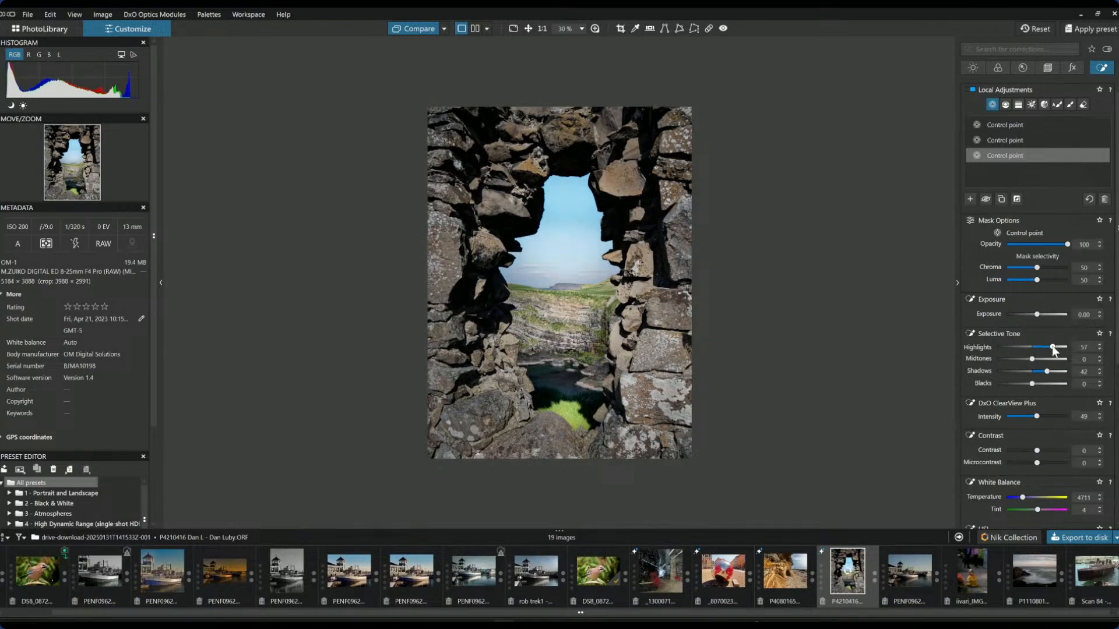
pyautogui.moveTo(1054, 359); pyautogui.dragTo(1053, 363)
pyautogui.moveTo(784, 365)
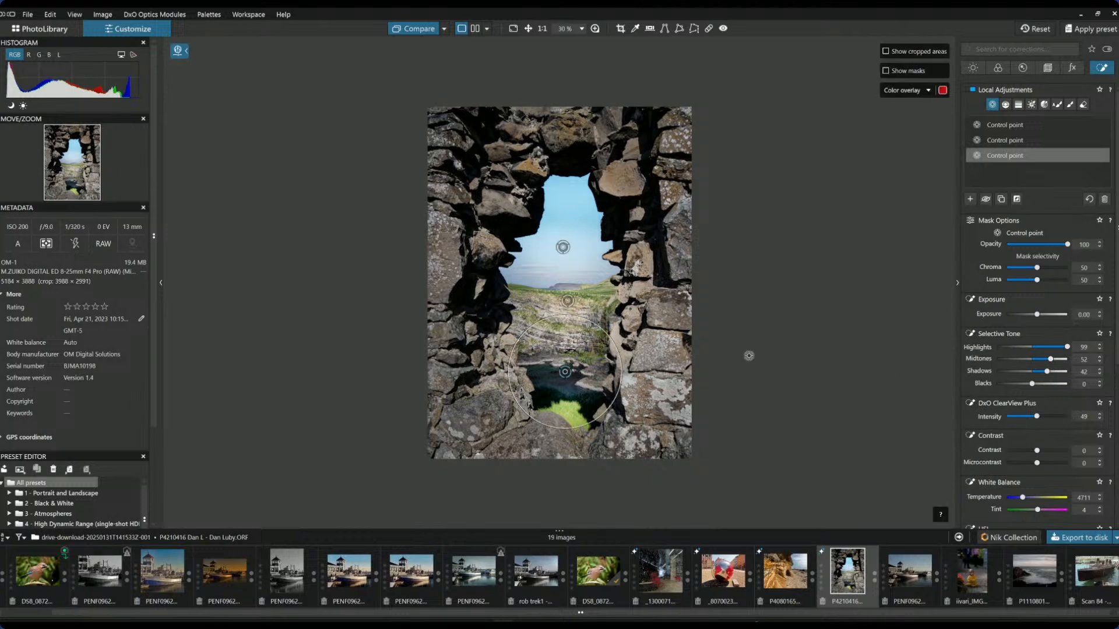
# Step: Add a control point on the layered cliff face with highlights at -17 and ClearView Plus intensity at 49
pyautogui.click(569, 302)
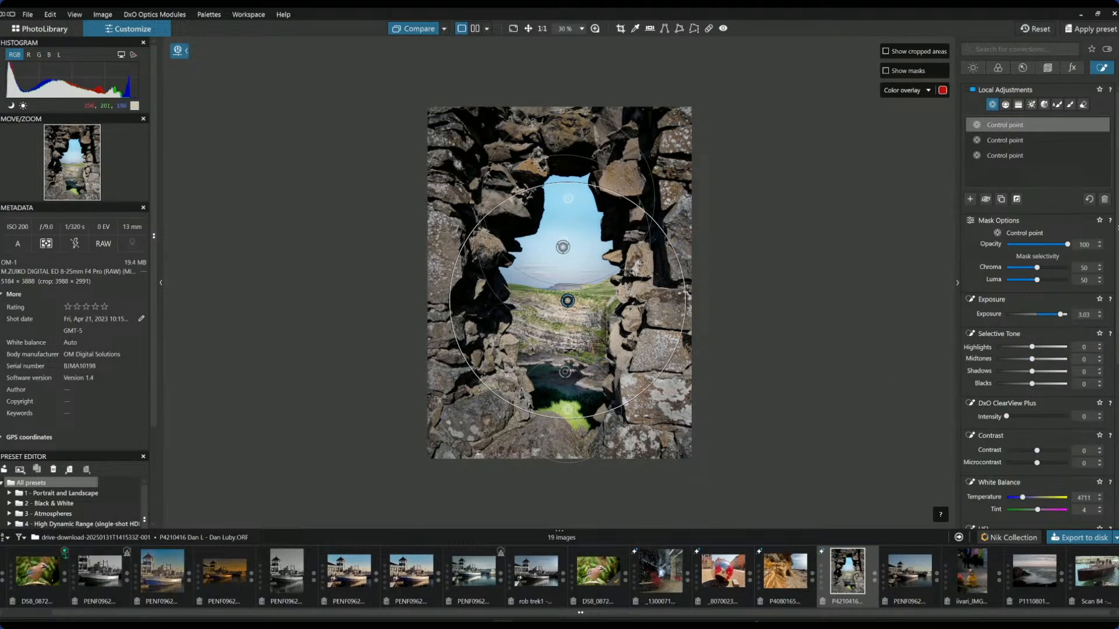
pyautogui.click(970, 199)
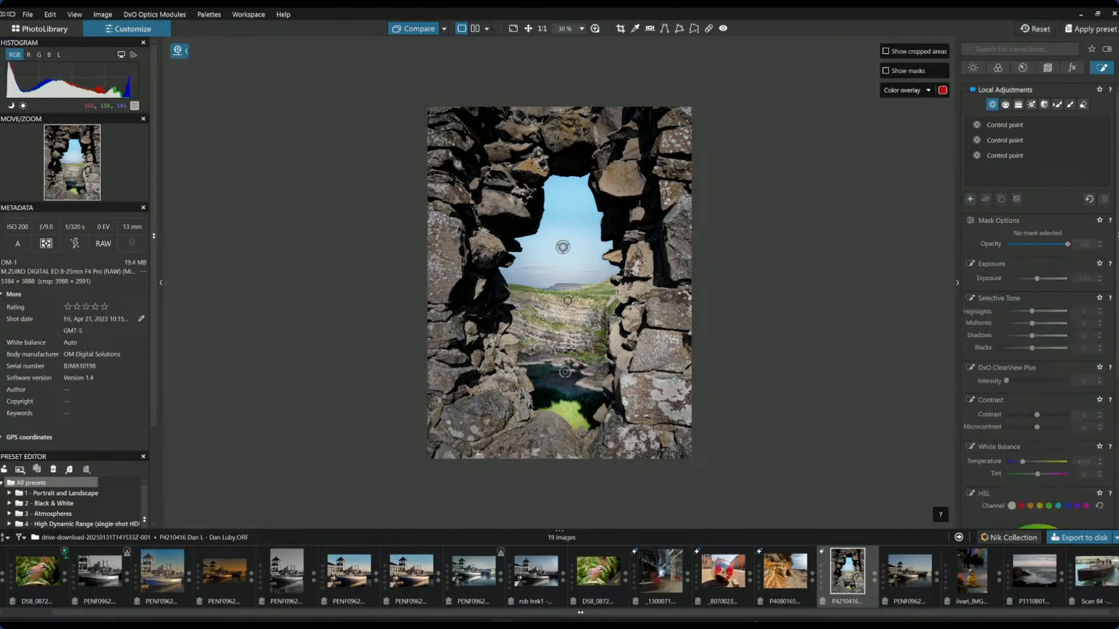
pyautogui.click(572, 323)
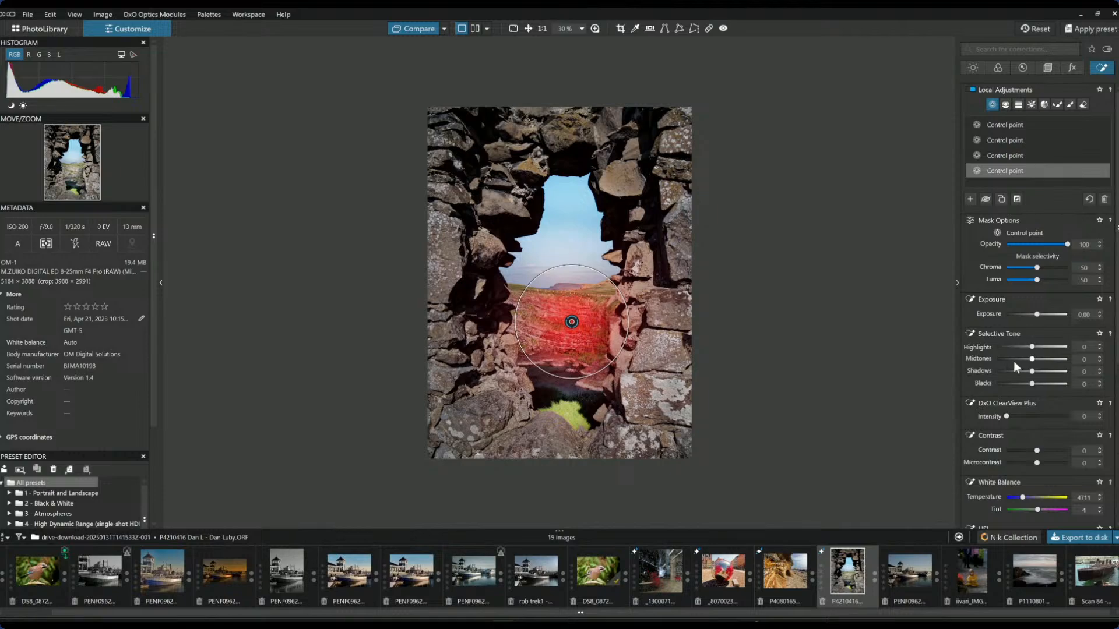
pyautogui.moveTo(1032, 347); pyautogui.dragTo(1026, 348)
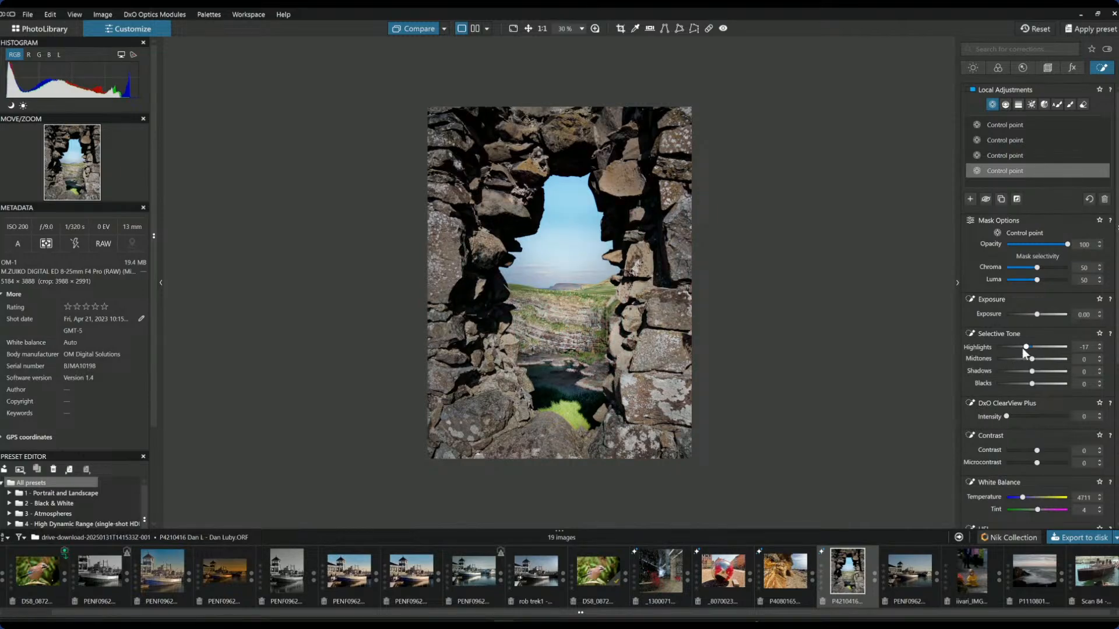
pyautogui.click(1035, 416)
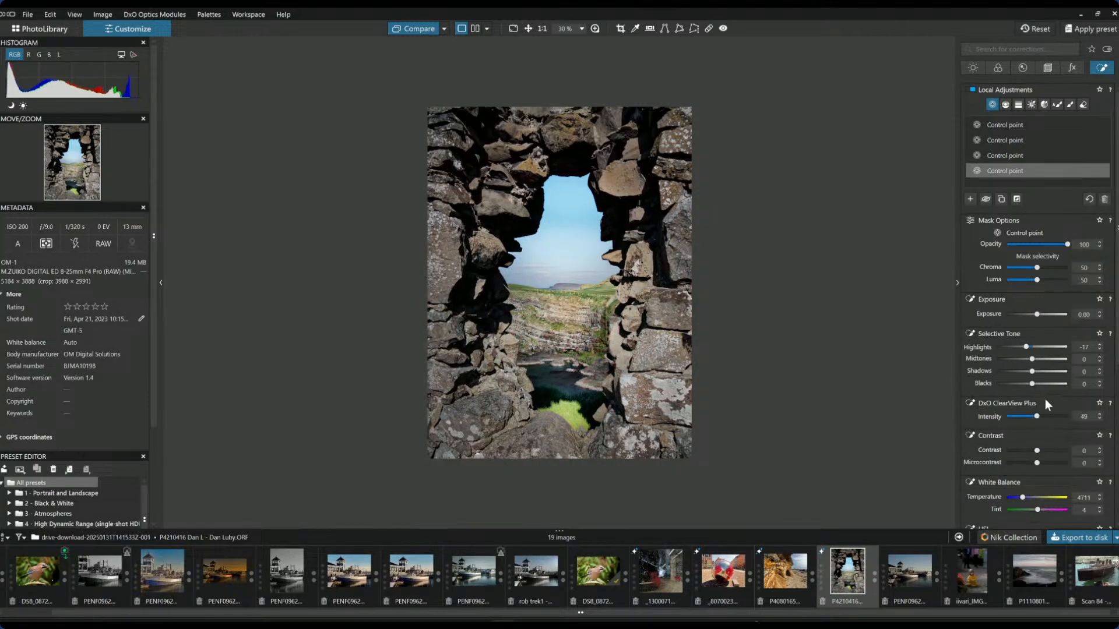
# Step: Set the cliff control point's vibrancy to 73
pyautogui.scroll(-5, 1044, 480)
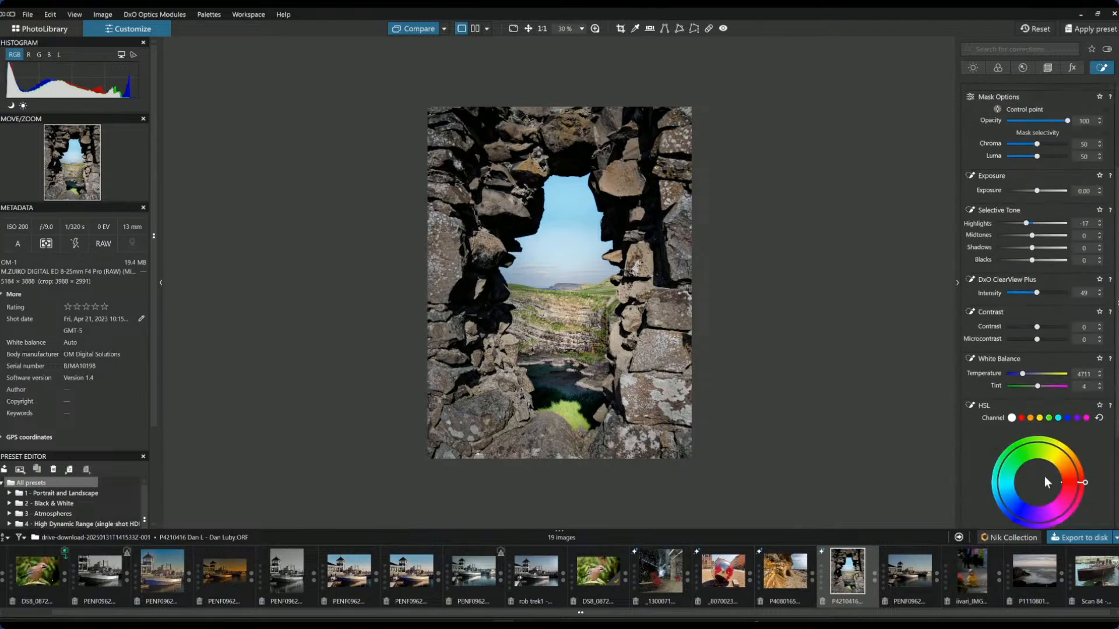
pyautogui.moveTo(1037, 436); pyautogui.dragTo(1048, 437)
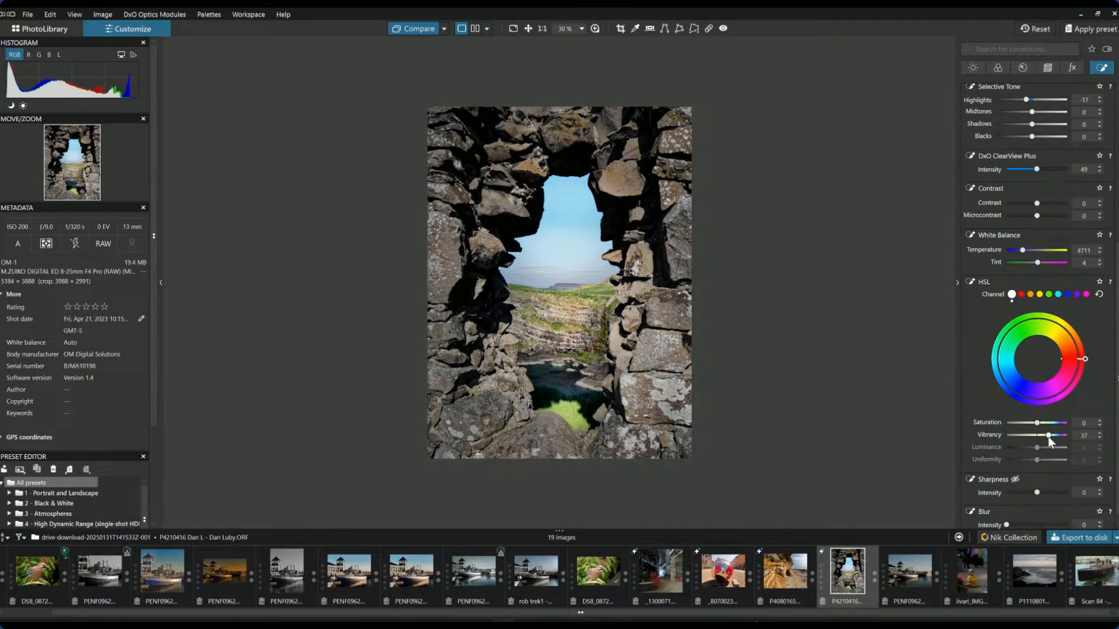
pyautogui.moveTo(1049, 435); pyautogui.dragTo(1066, 435)
# Step: Compare the edited stone window photo with its original version
pyautogui.press('l')
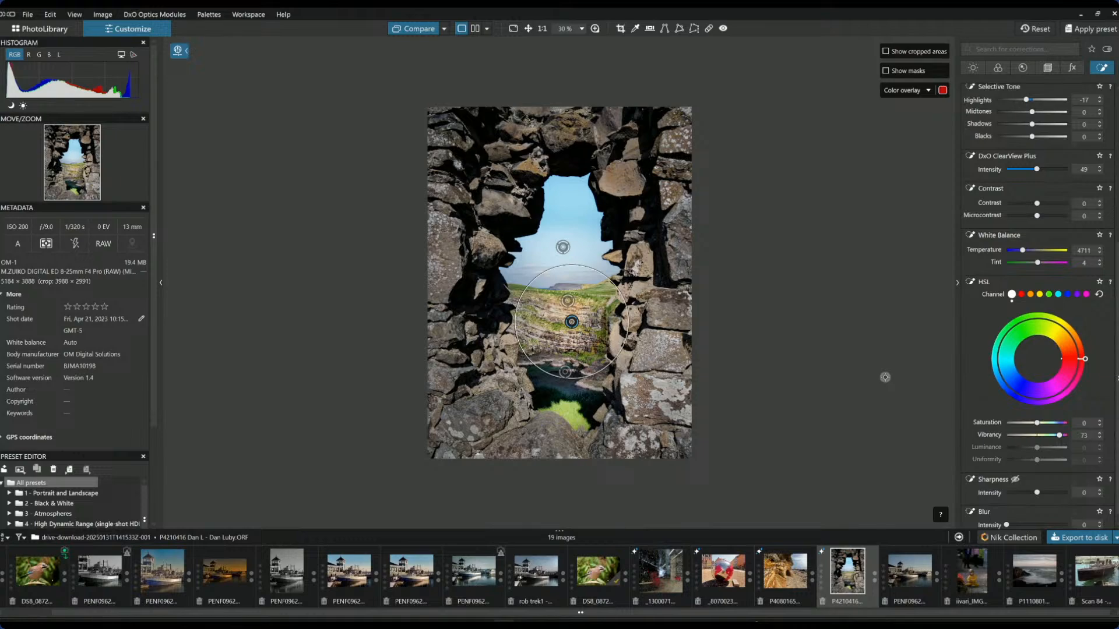
pyautogui.press('l')
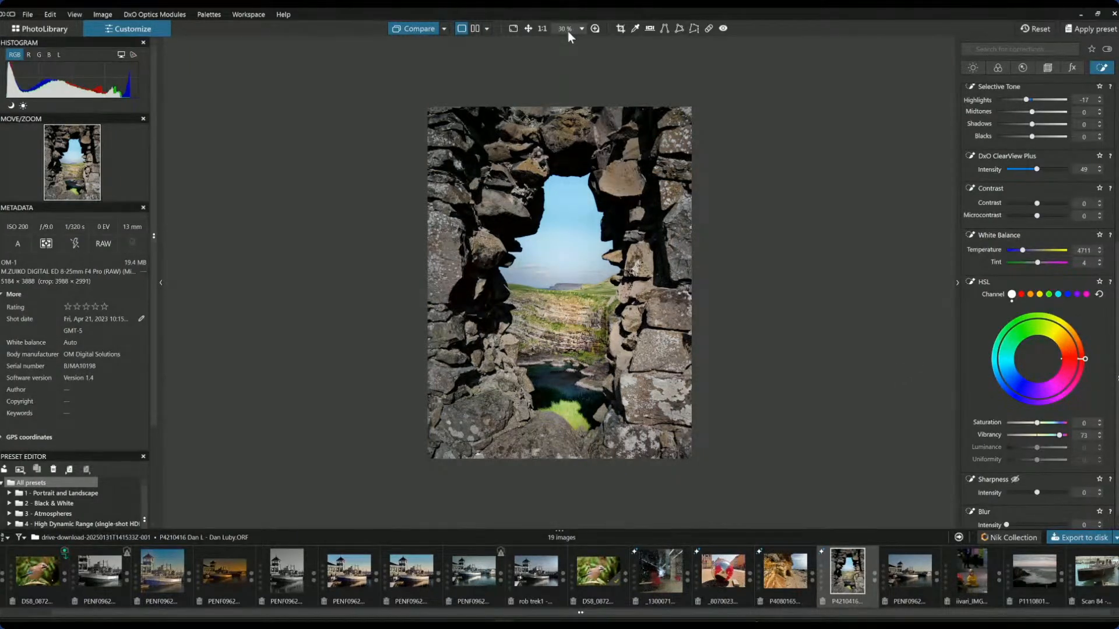
pyautogui.moveTo(420, 33); pyautogui.dragTo(419, 33)
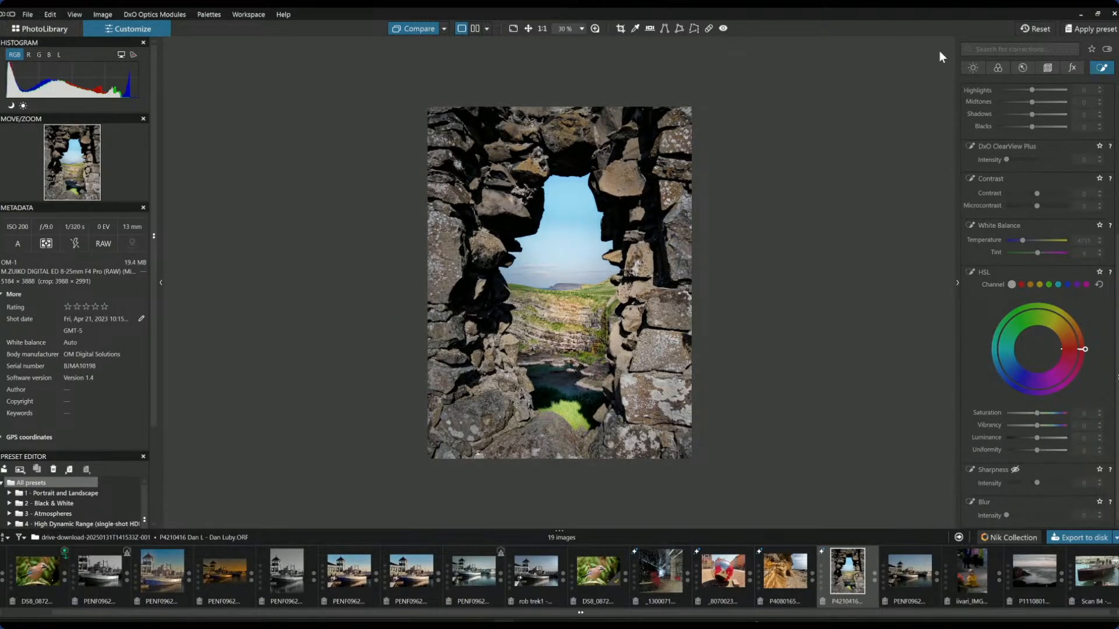
pyautogui.scroll(5, 988, 223)
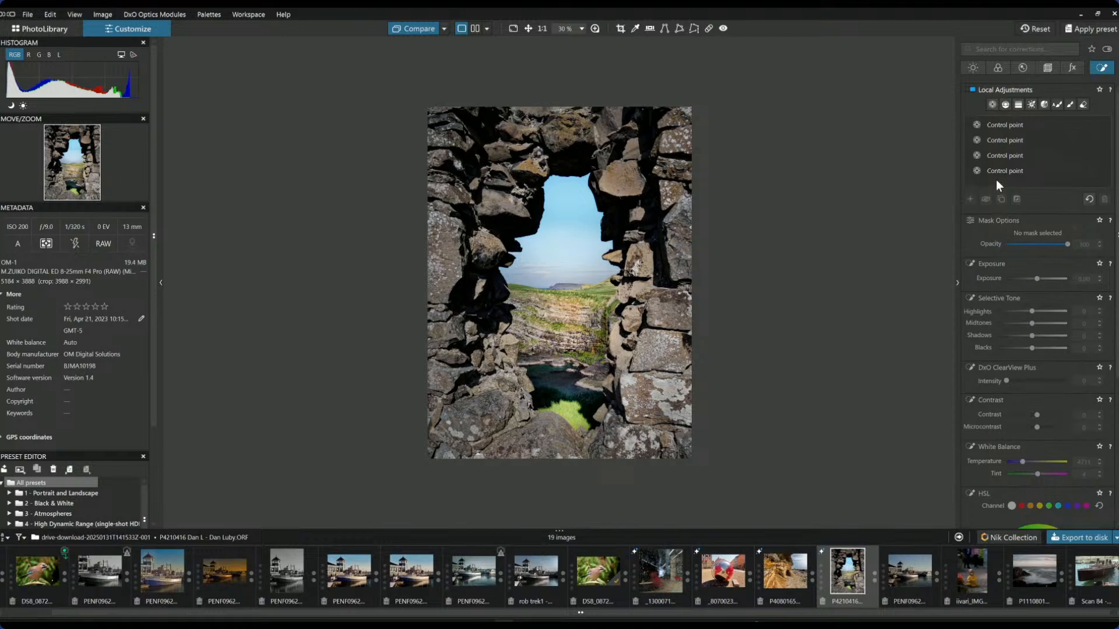
# Step: Set the sky control point's highlights to -22 and compare the photo with its original version
pyautogui.click(994, 174)
pyautogui.click(563, 247)
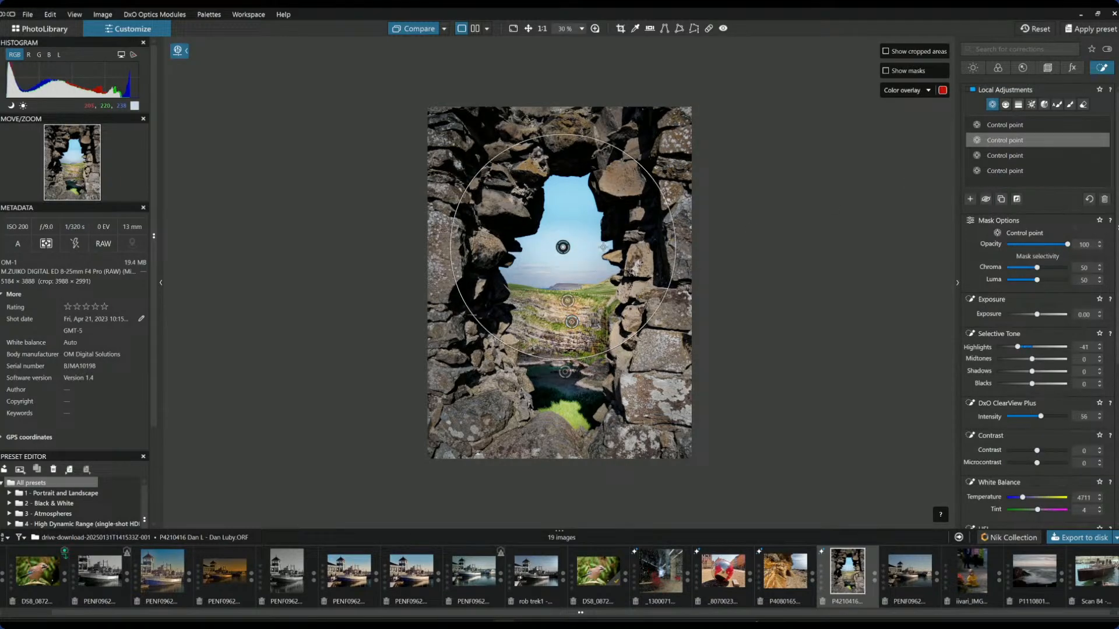
pyautogui.moveTo(1019, 348); pyautogui.dragTo(1024, 351)
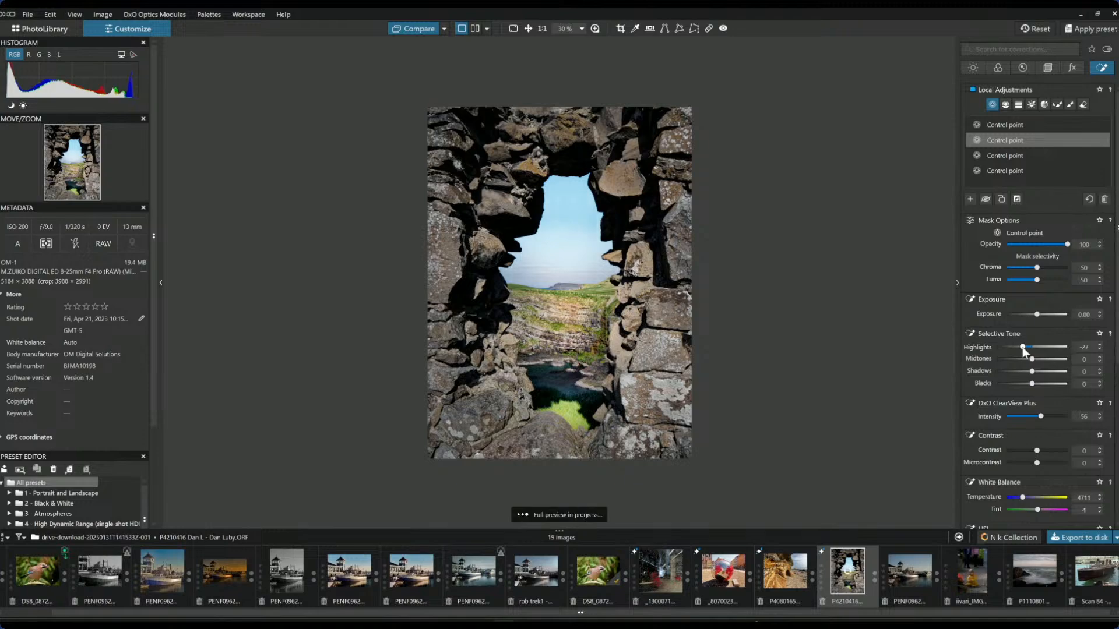
pyautogui.scroll(2, 1022, 348)
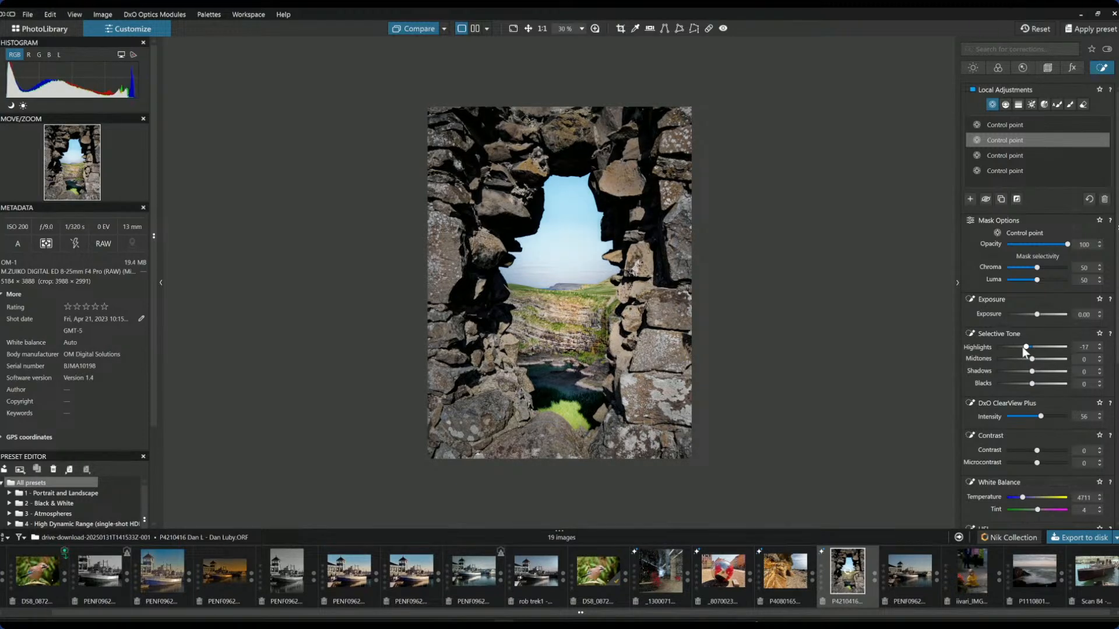
pyautogui.scroll(-1, 1022, 347)
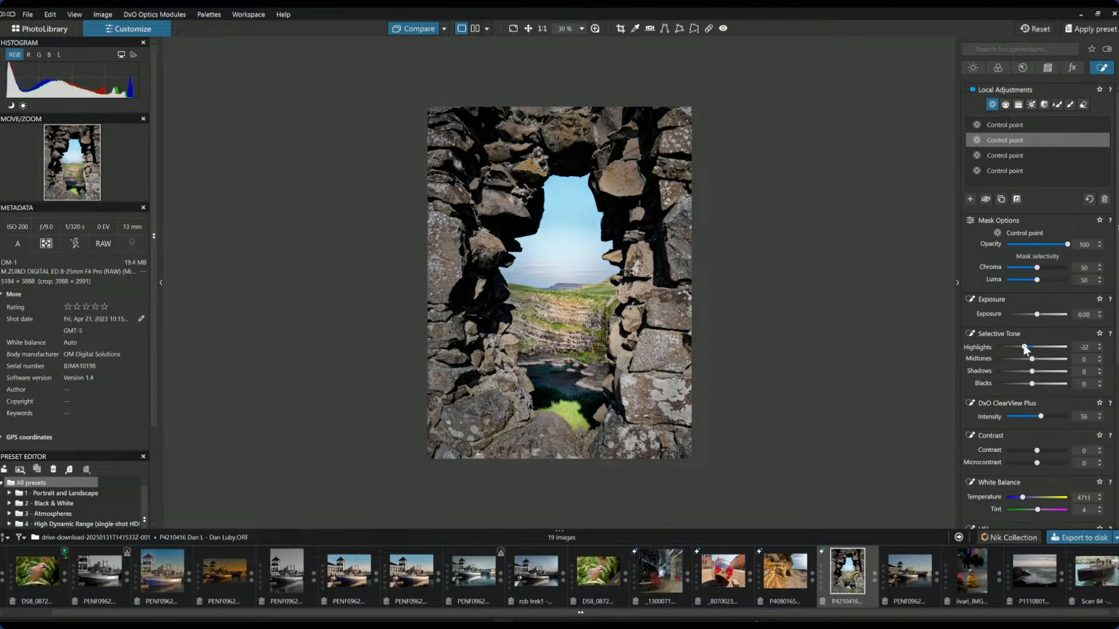
pyautogui.click(411, 32)
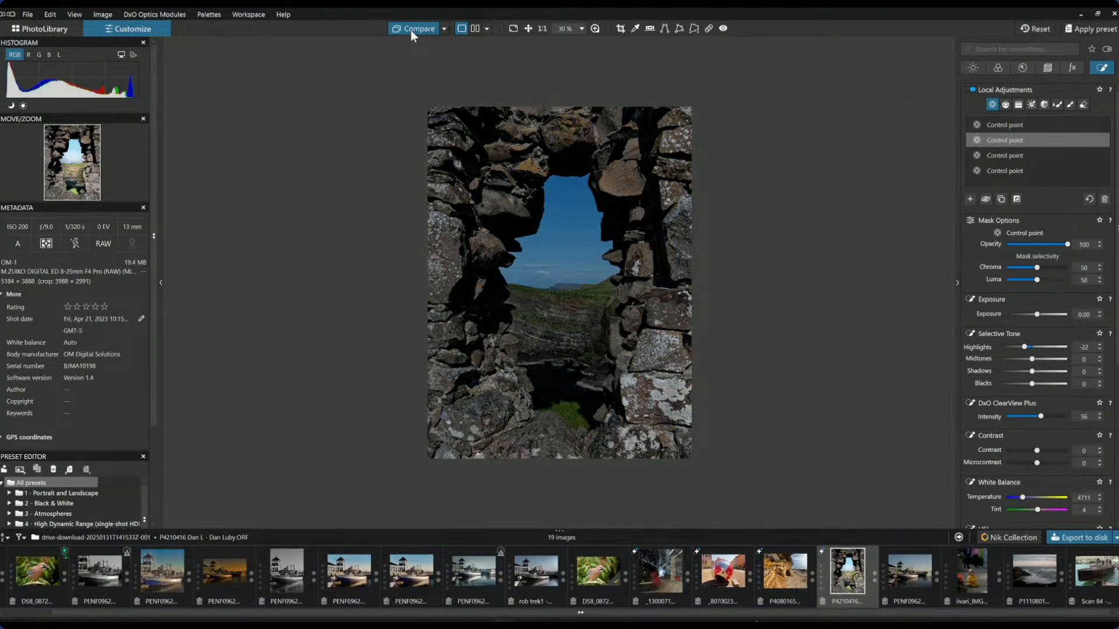
pyautogui.click(882, 235)
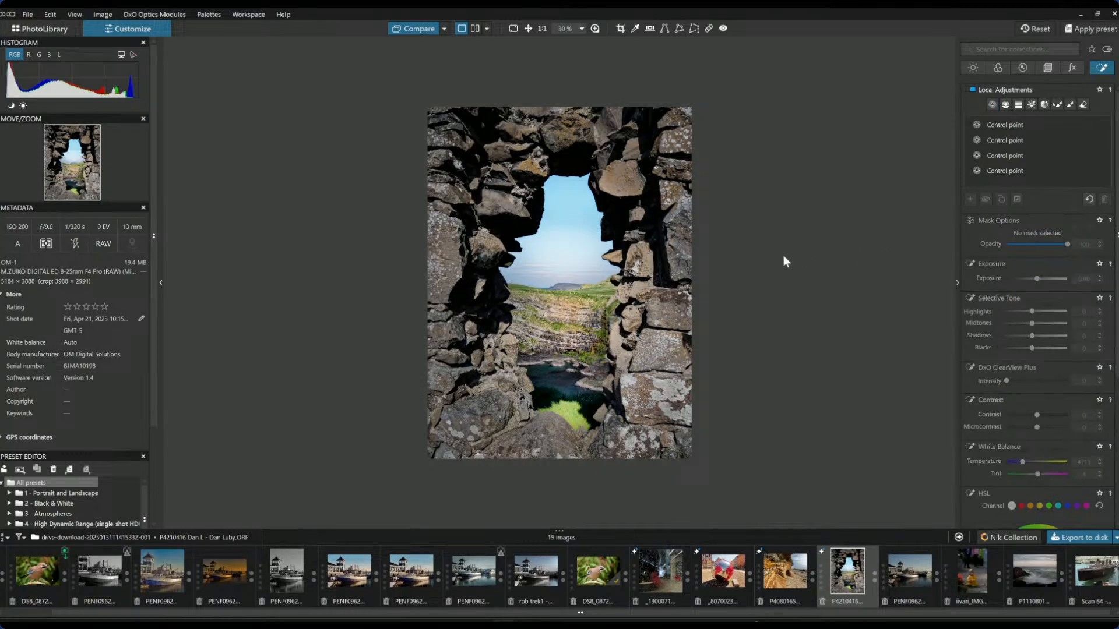
# Step: Add a control point mask on the stone wall with enlarged points at the lower right, lower left, left edge and right edge
pyautogui.click(973, 69)
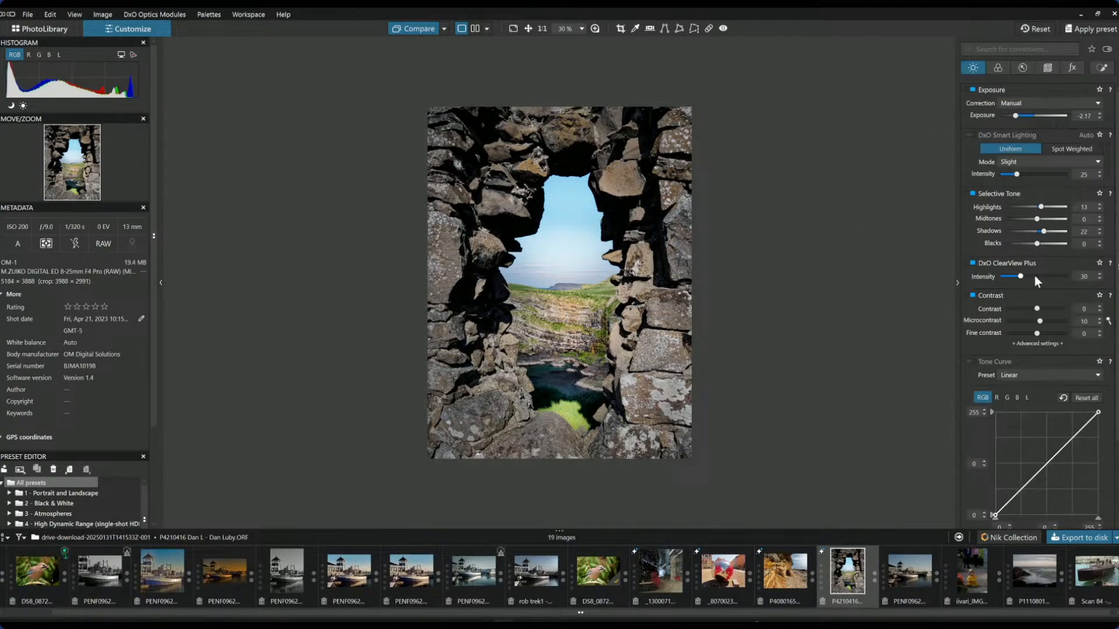
pyautogui.click(1102, 69)
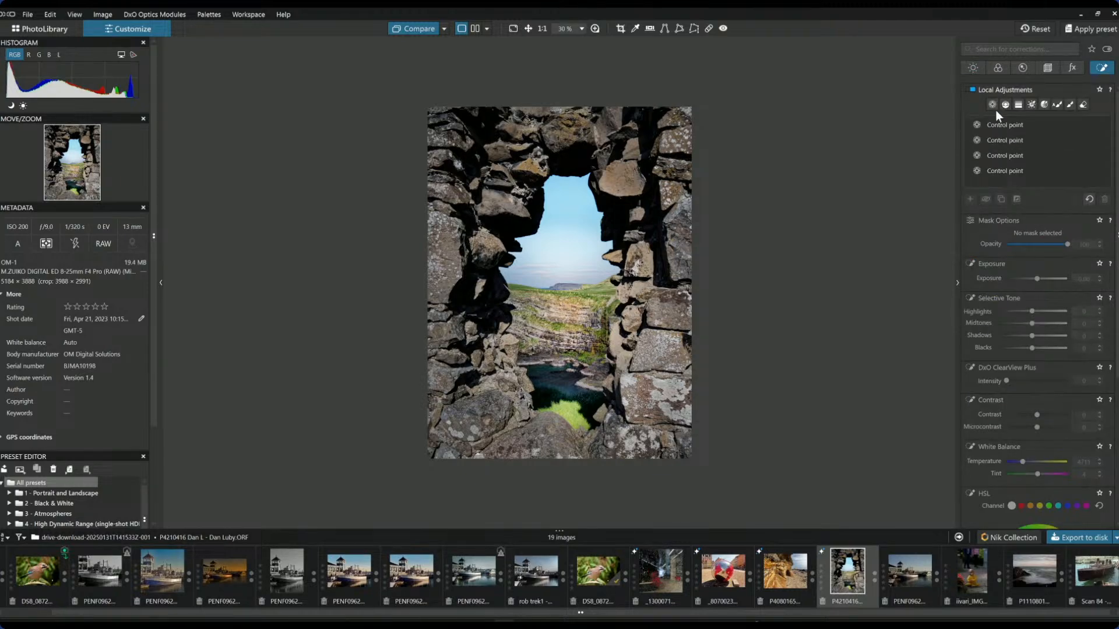
pyautogui.click(669, 413)
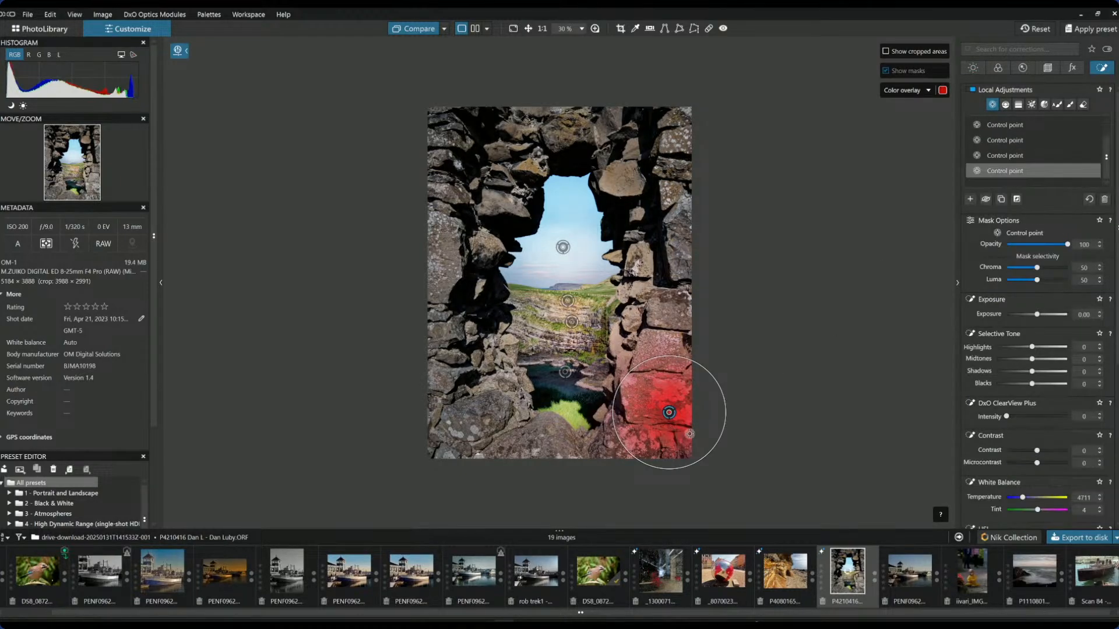
pyautogui.moveTo(662, 464); pyautogui.dragTo(632, 482)
pyautogui.click(441, 452)
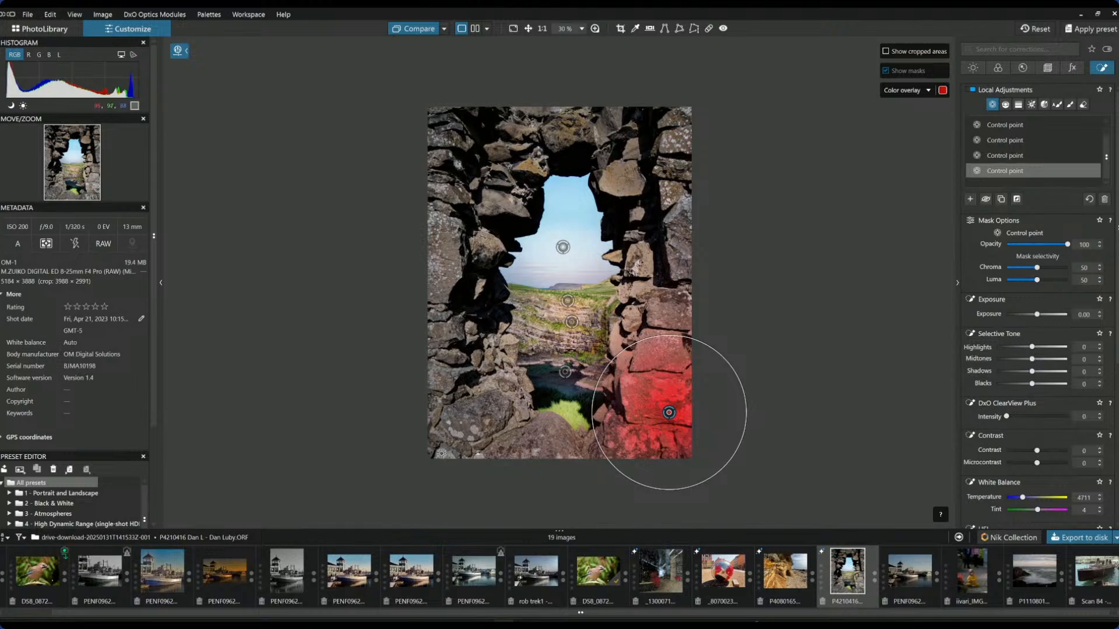
pyautogui.click(429, 257)
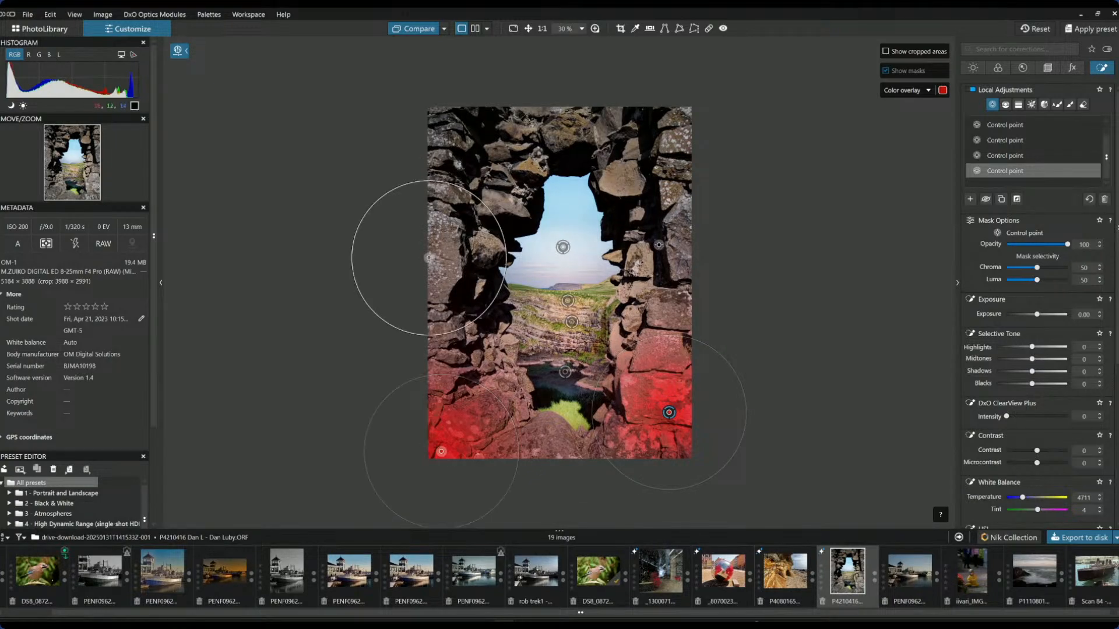
pyautogui.click(686, 254)
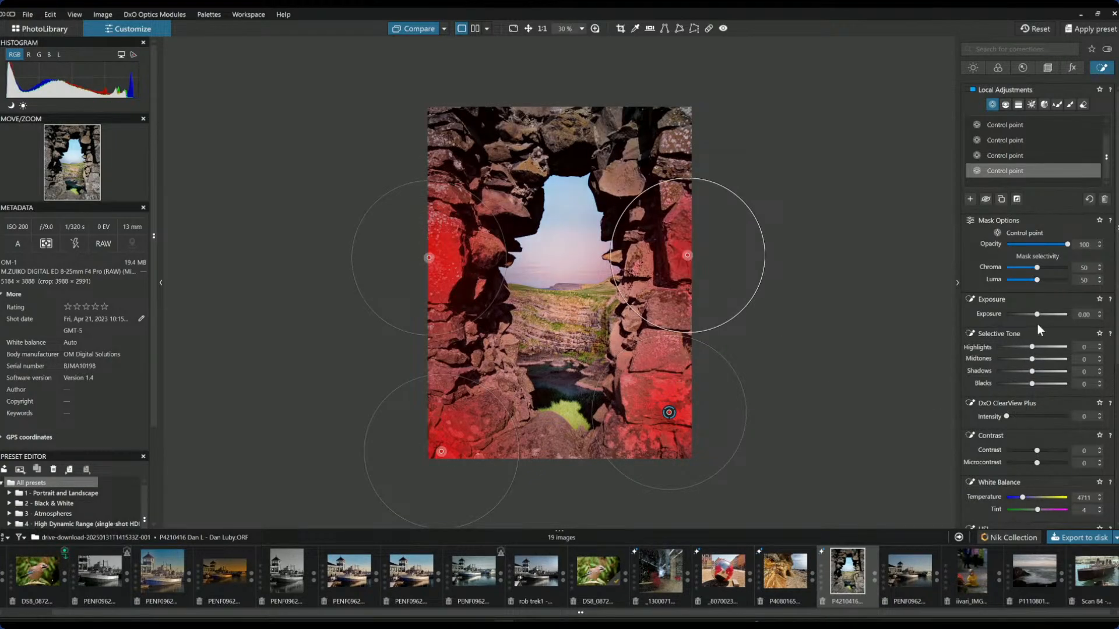
# Step: Darken the wall mask with exposure -0.90 and blacks -46, and slightly reposition its two lower points
pyautogui.moveTo(1037, 314); pyautogui.dragTo(1031, 315)
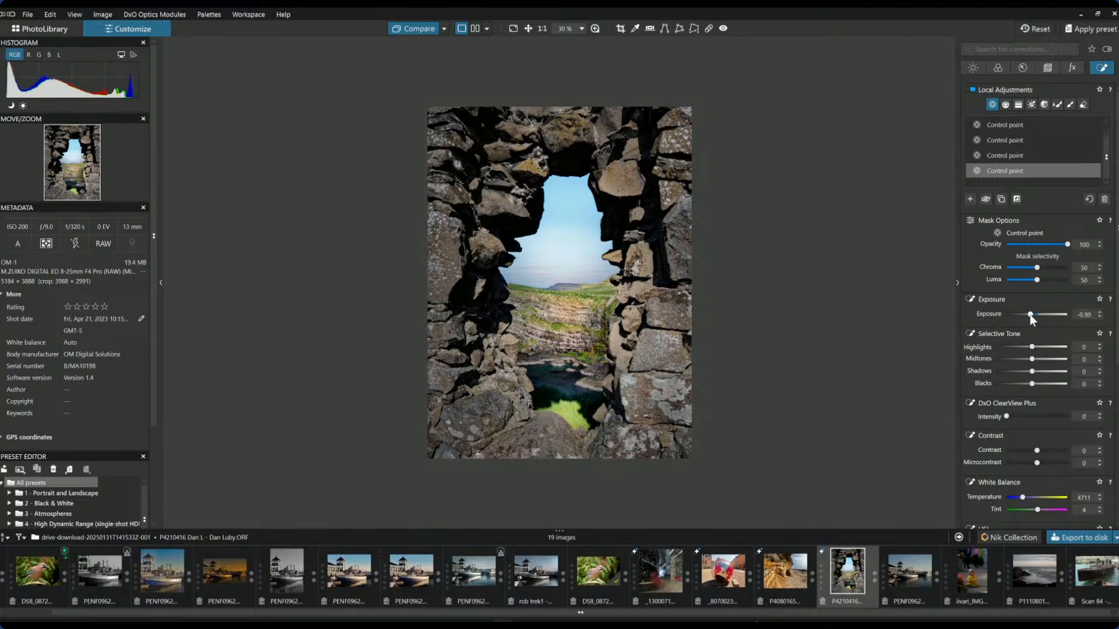
pyautogui.moveTo(1032, 384); pyautogui.dragTo(1013, 384)
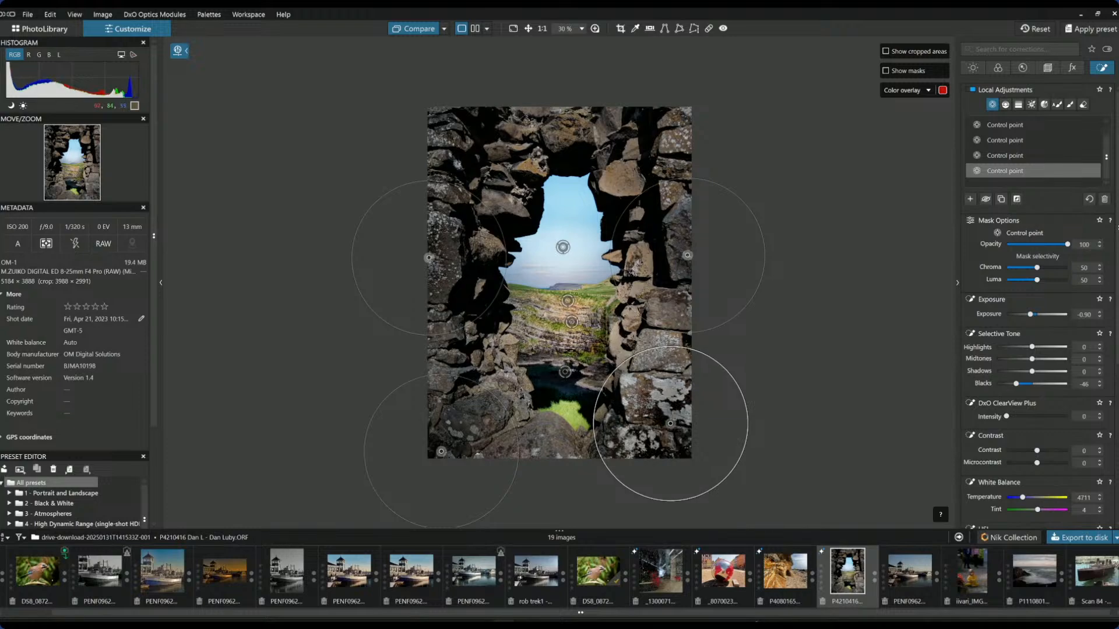
pyautogui.moveTo(670, 423); pyautogui.dragTo(662, 422)
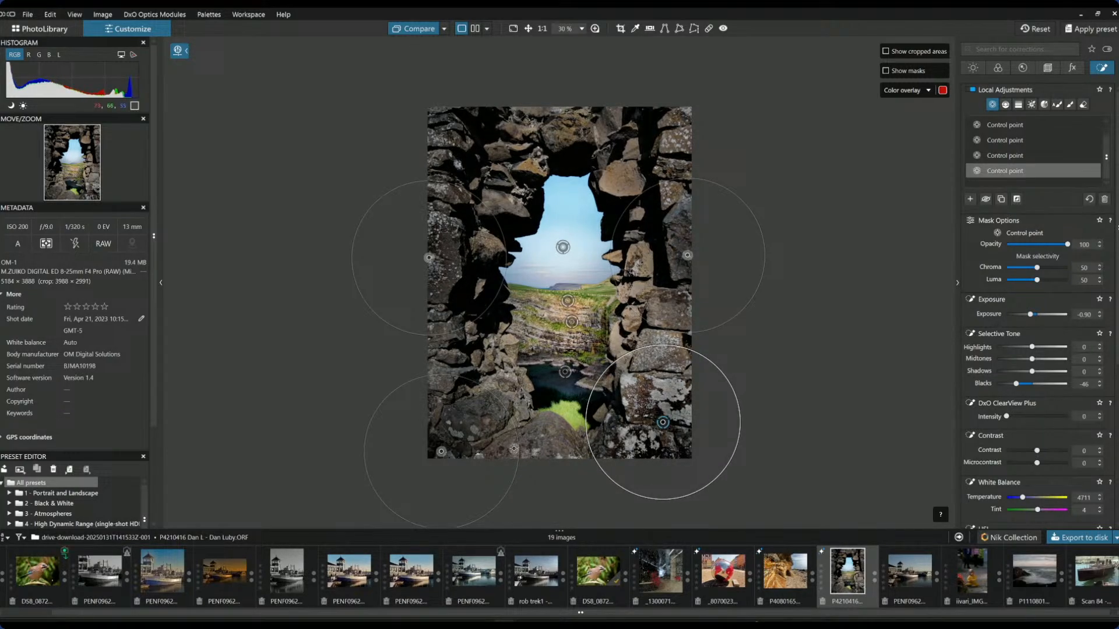
pyautogui.moveTo(441, 452); pyautogui.dragTo(440, 447)
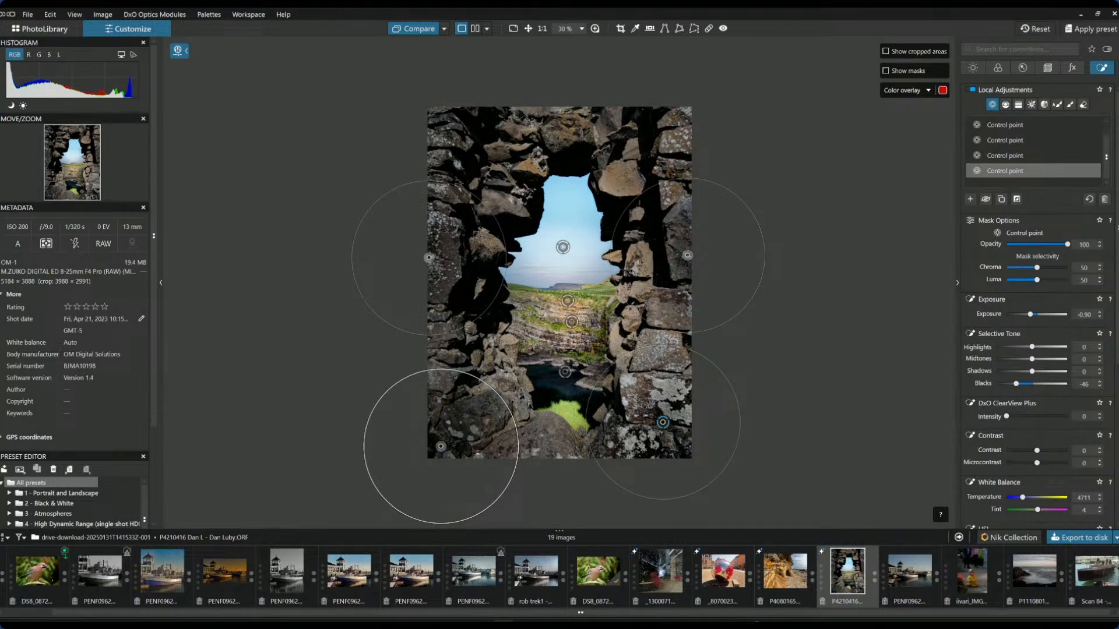
# Step: Extend the wall mask with smaller points on the bottom stones and the right side of the wall
pyautogui.click(563, 450)
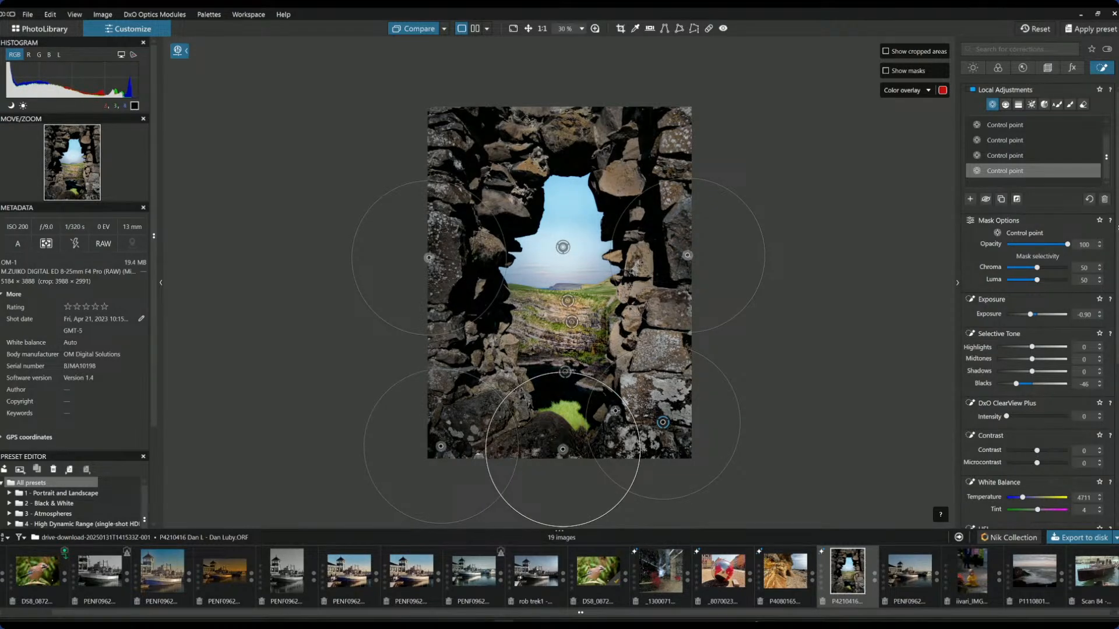
pyautogui.moveTo(613, 390); pyautogui.dragTo(595, 419)
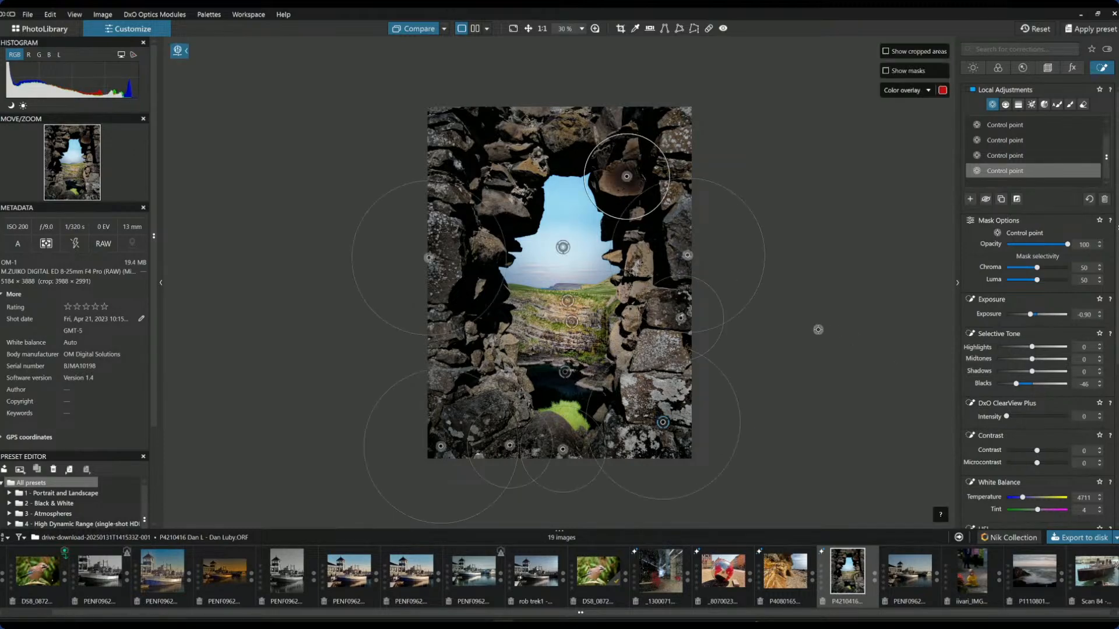
pyautogui.moveTo(627, 176); pyautogui.dragTo(620, 181)
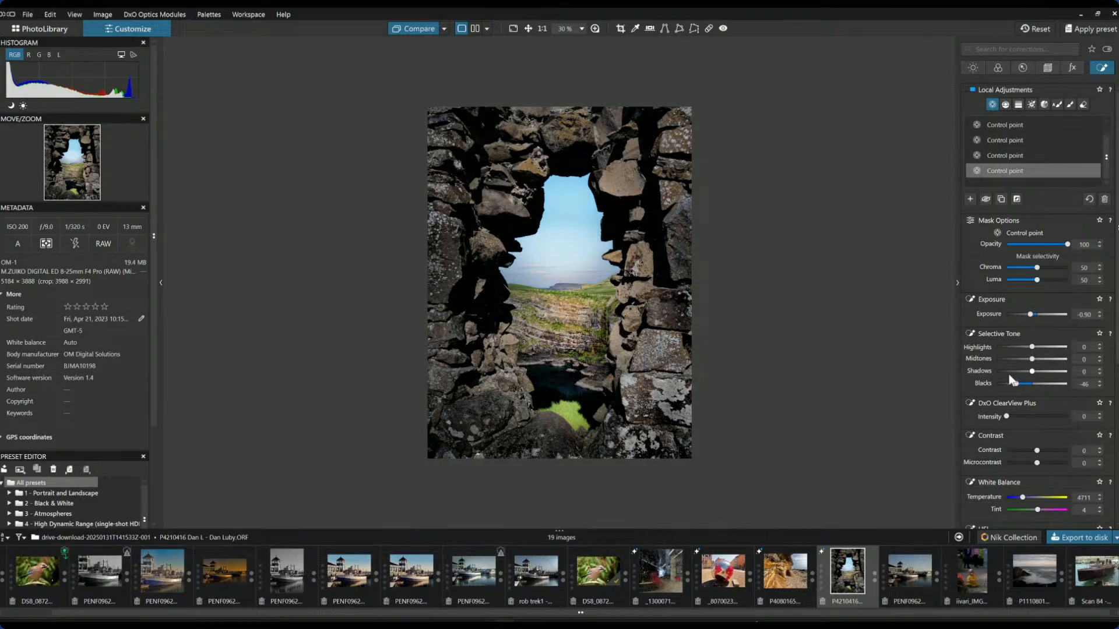
# Step: Move the dark water control point slightly lower and brighten it with midtones at 98 and exposure at 1.12
pyautogui.scroll(1, 894, 401)
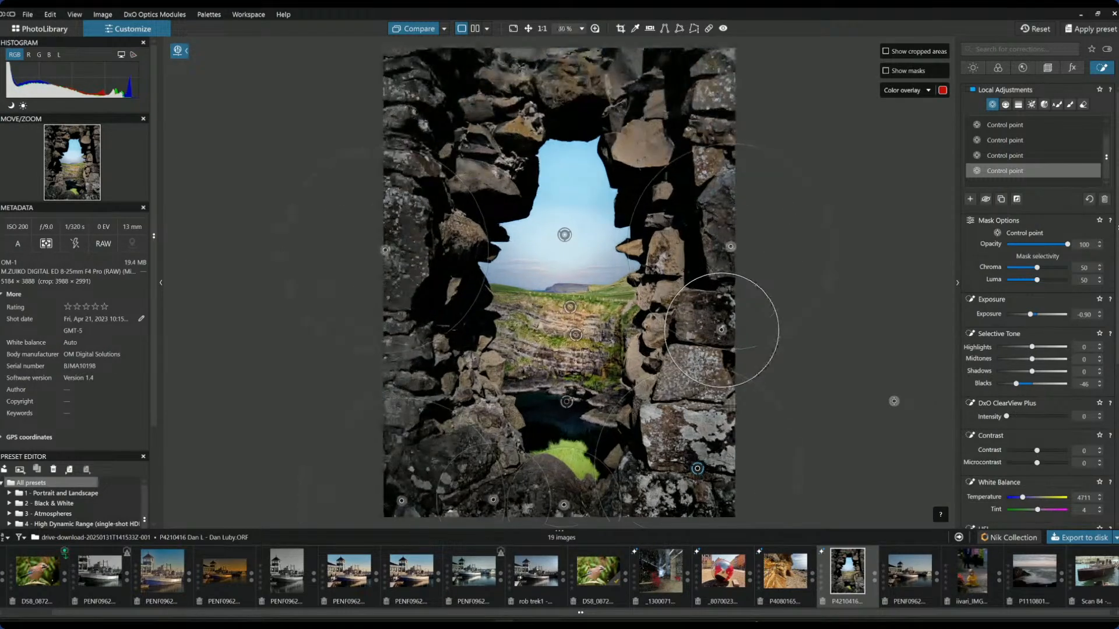
pyautogui.click(566, 402)
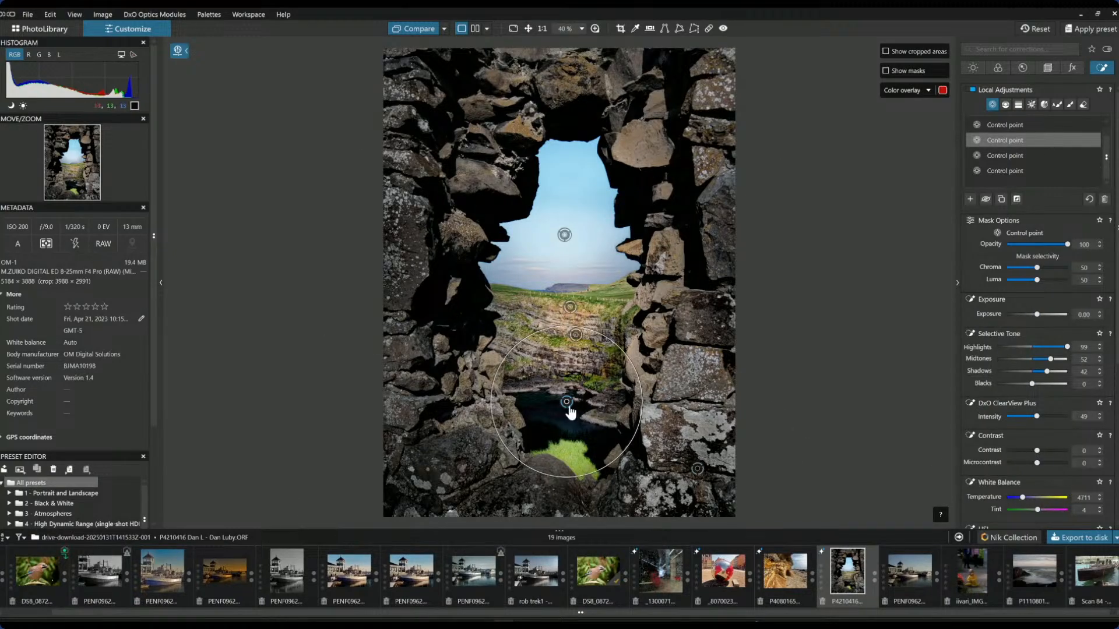
pyautogui.moveTo(566, 403); pyautogui.dragTo(560, 410)
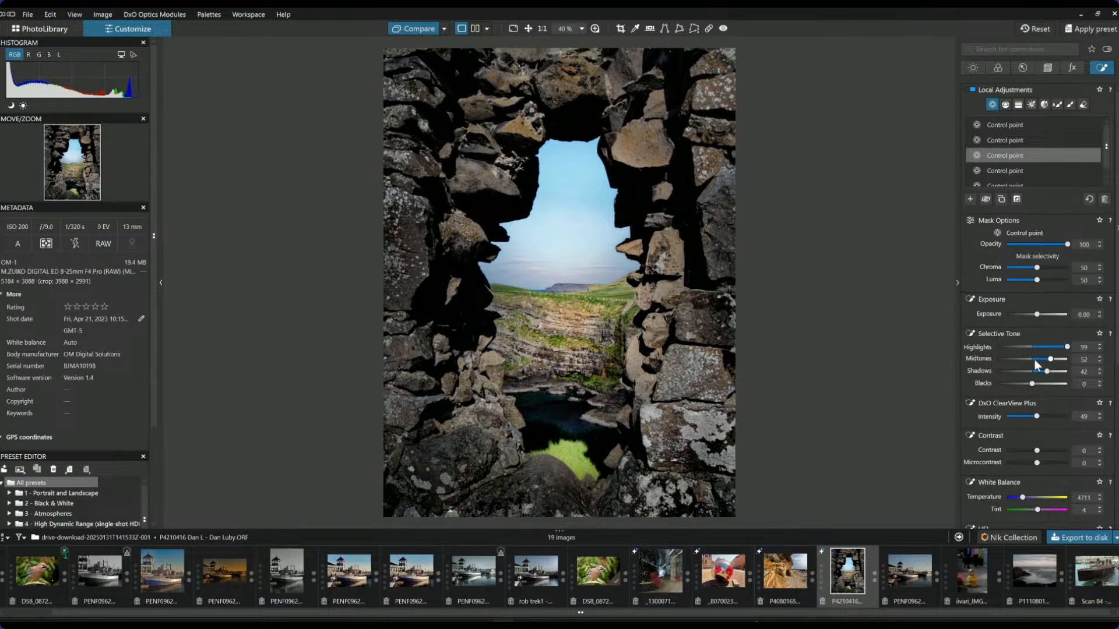
pyautogui.moveTo(1061, 361); pyautogui.dragTo(1067, 361)
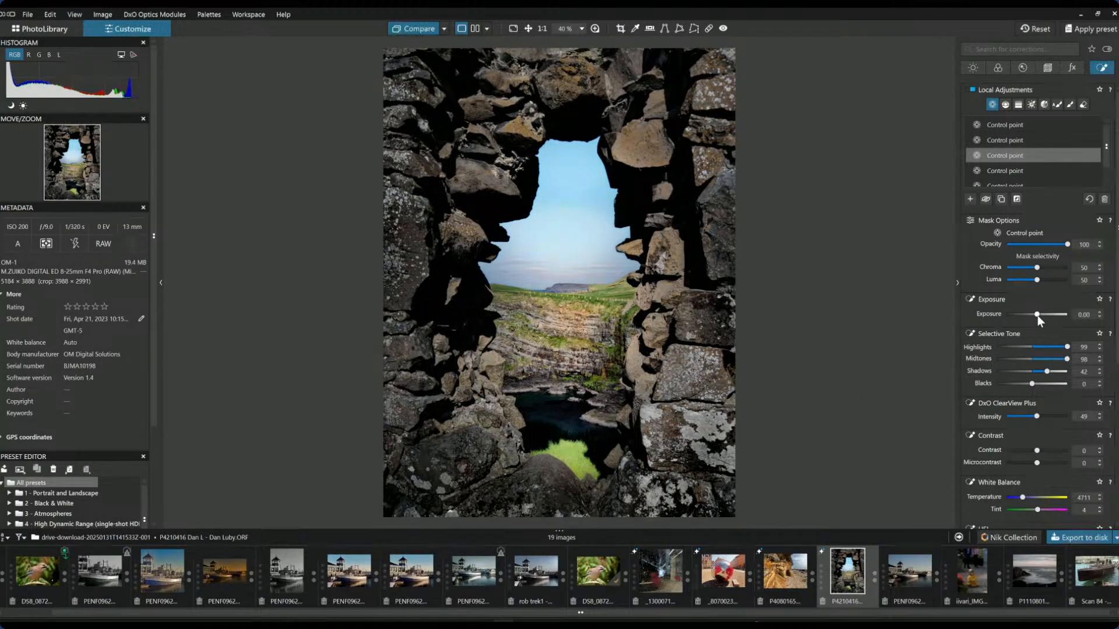
pyautogui.moveTo(1037, 315); pyautogui.dragTo(1042, 315)
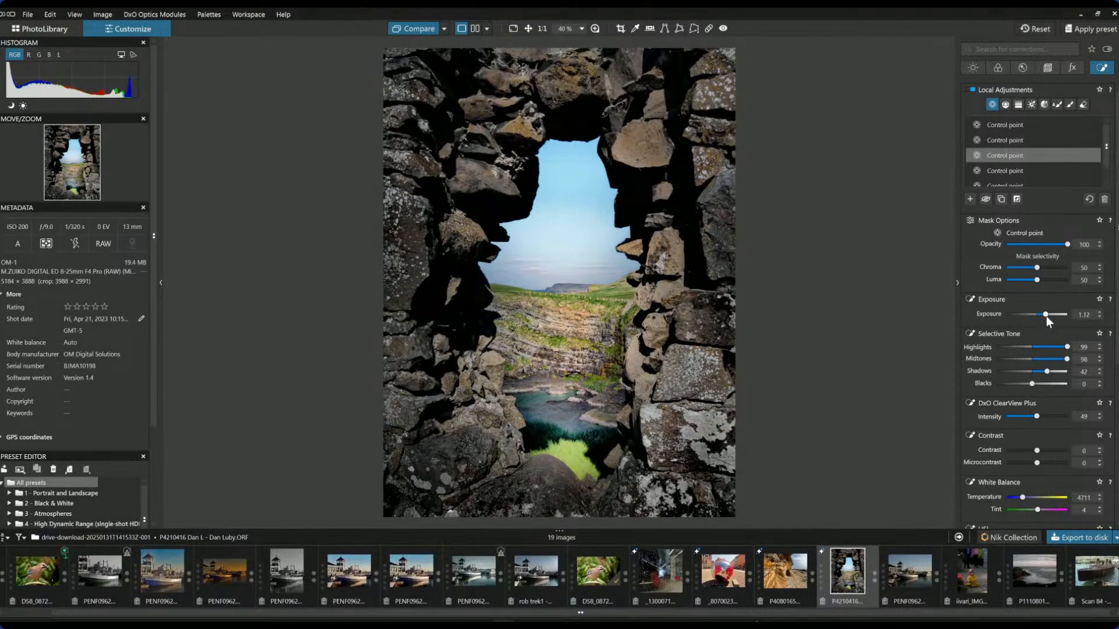
pyautogui.scroll(-2, 1046, 316)
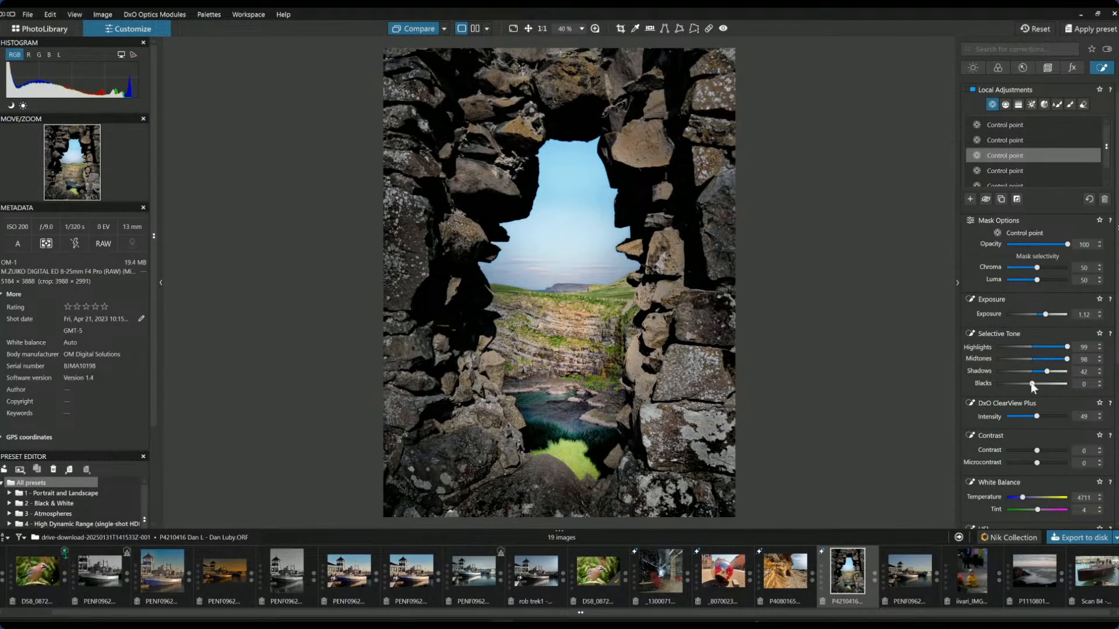
pyautogui.click(551, 437)
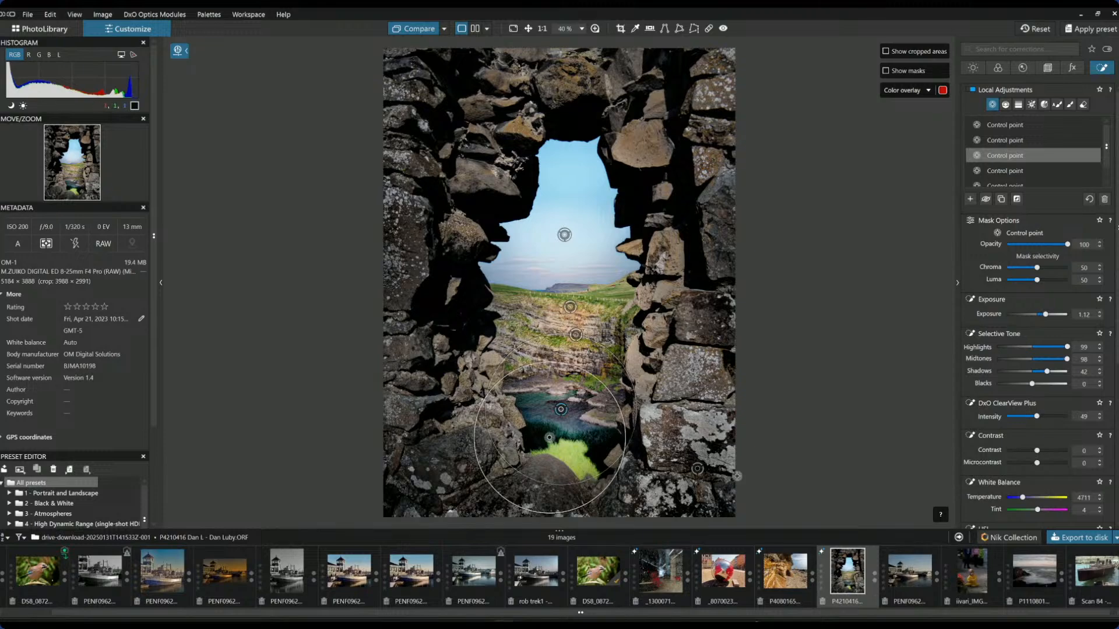
pyautogui.press('Delete')
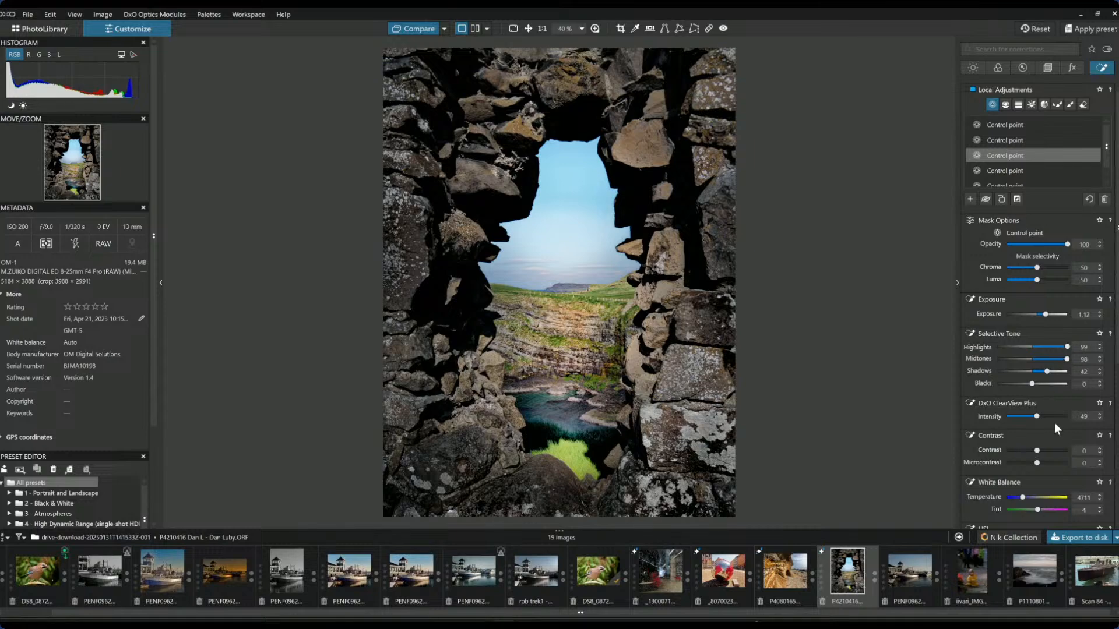
pyautogui.press('Escape')
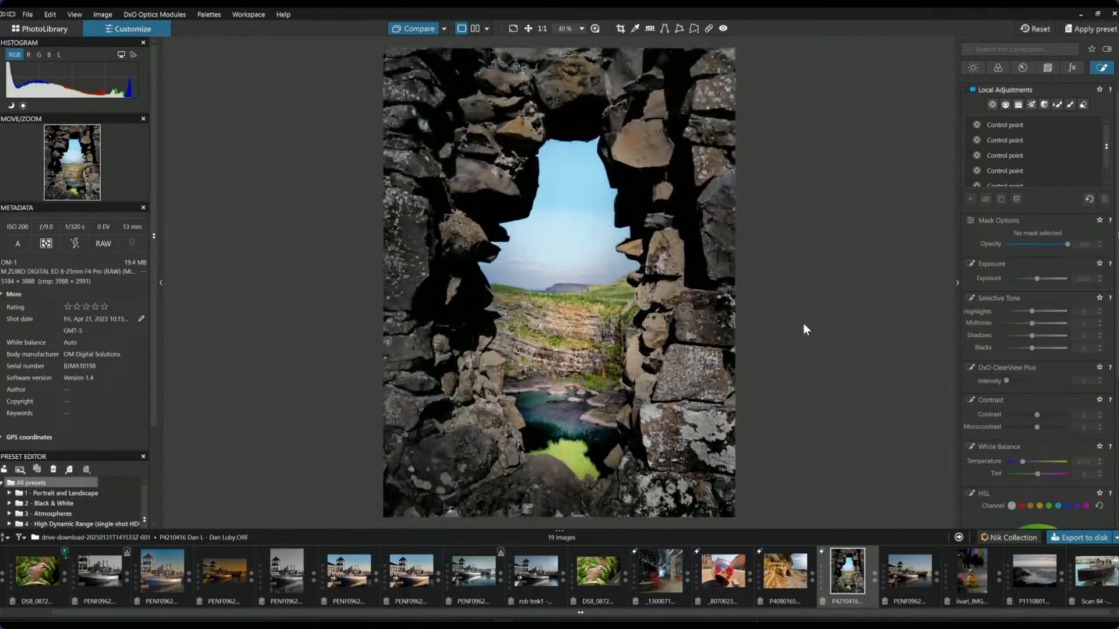
# Step: Compare the original and edited stone window photos side by side with the palettes temporarily hidden
pyautogui.click(475, 29)
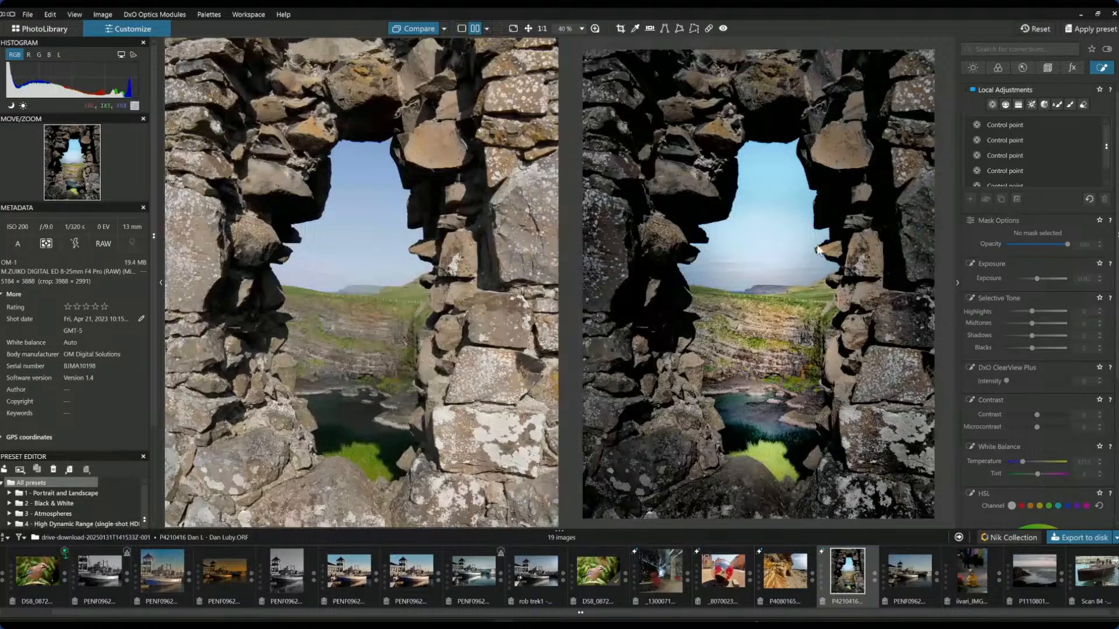
pyautogui.press('Tab')
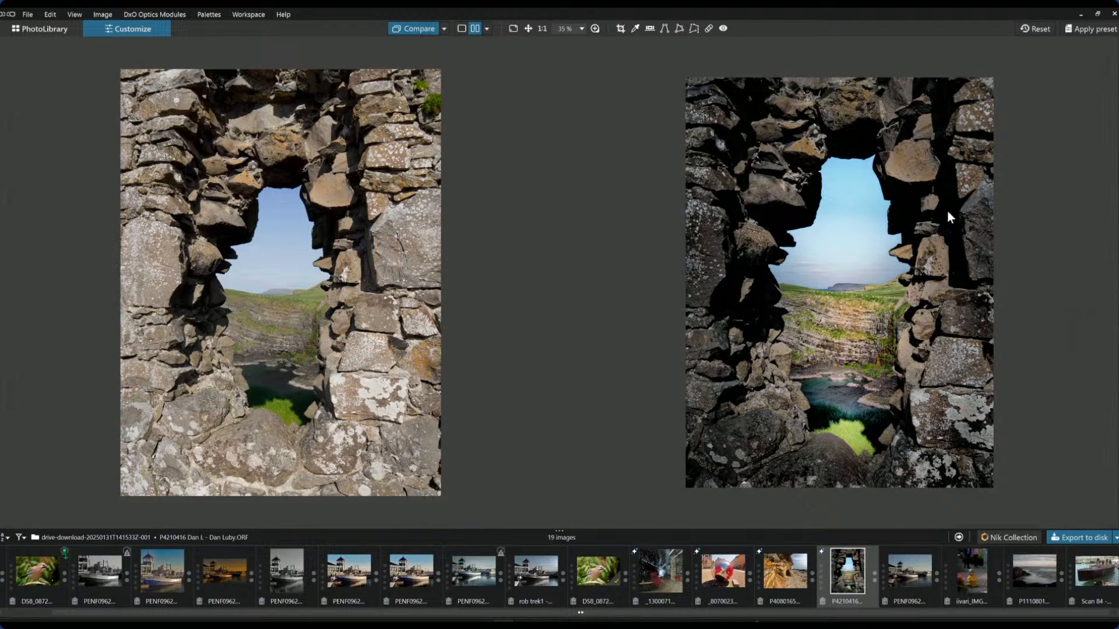
pyautogui.click(1115, 282)
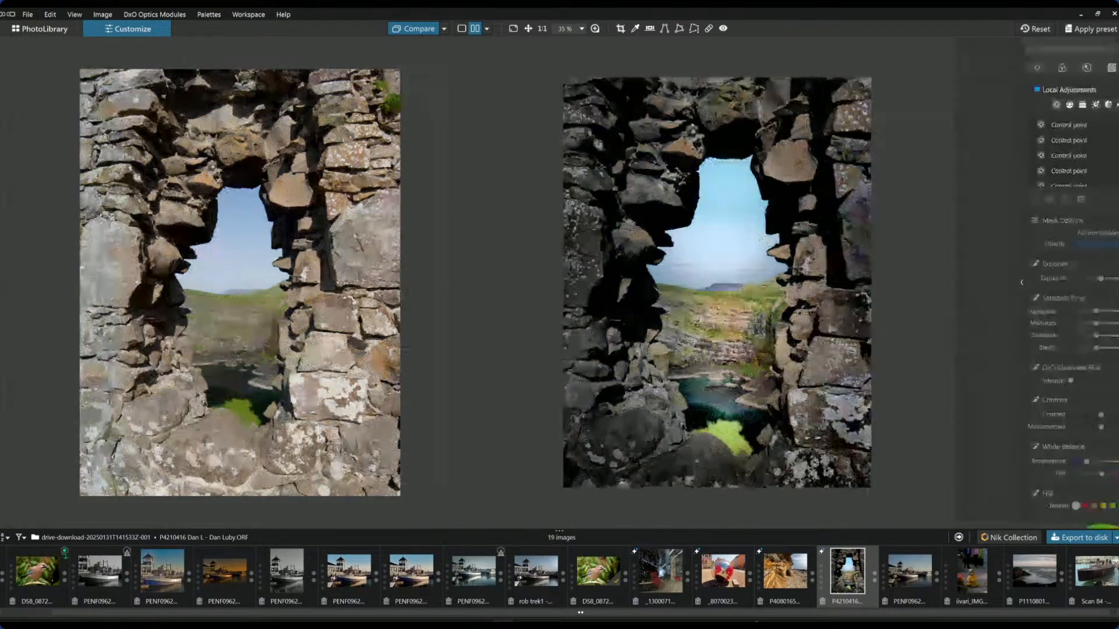
# Step: Tighten the stone window photo's crop to about 2741 × 3655 px from above and below, and compare it with the original side by side
pyautogui.click(1047, 69)
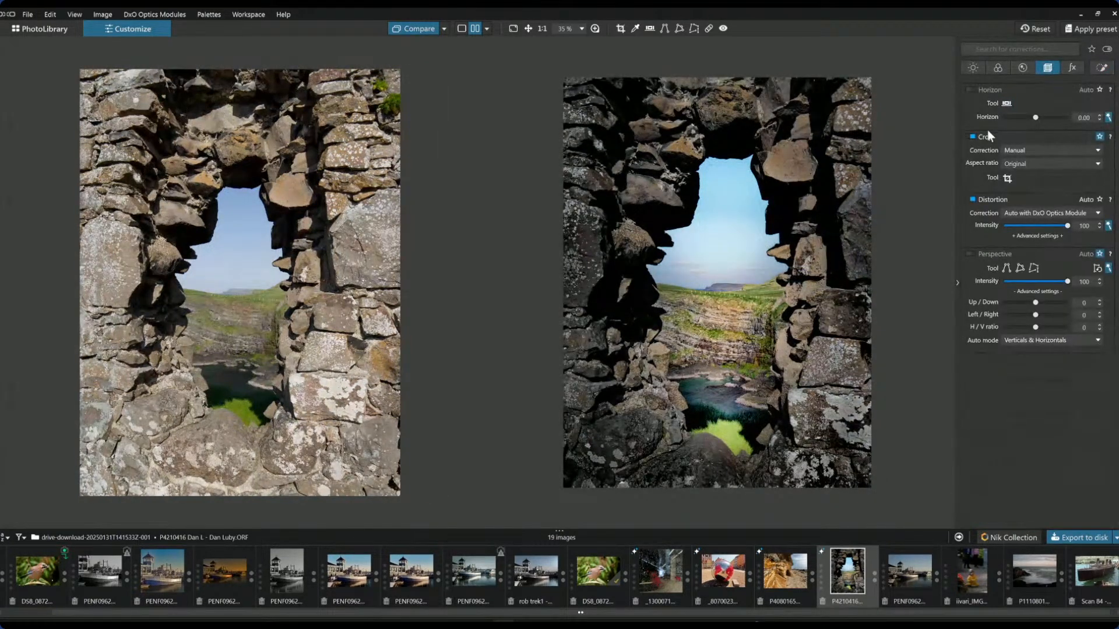
pyautogui.click(1008, 179)
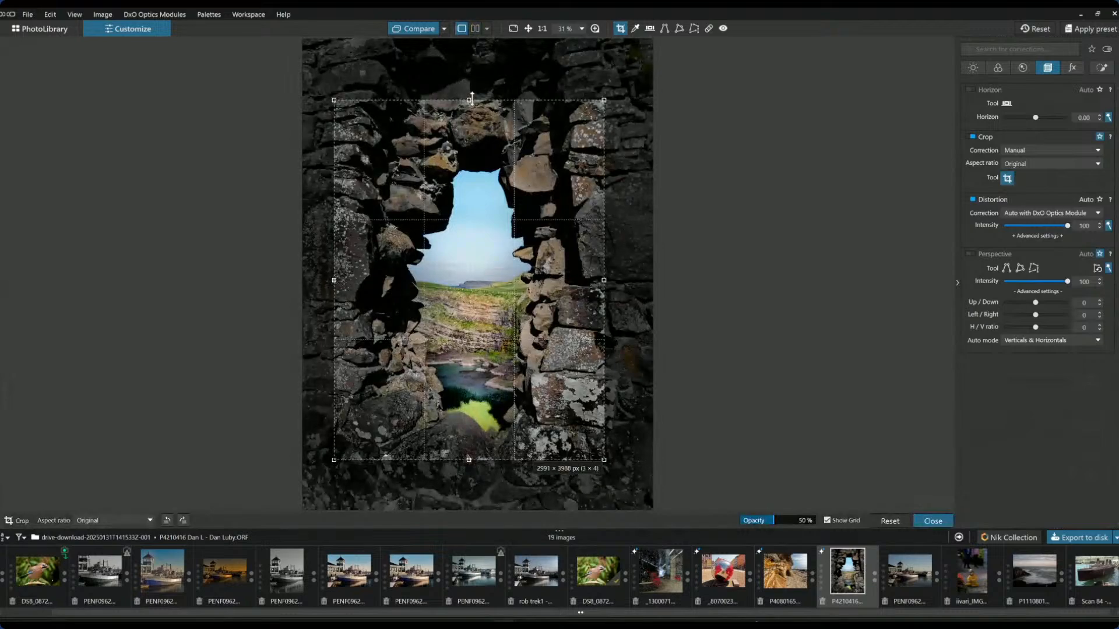
pyautogui.moveTo(471, 100); pyautogui.dragTo(471, 119)
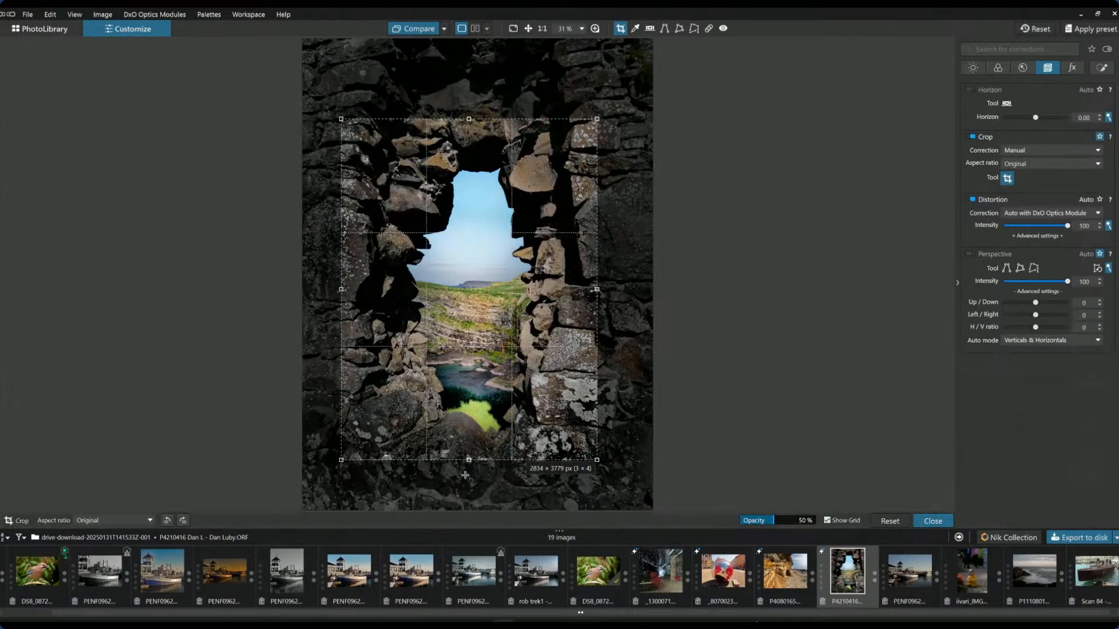
pyautogui.moveTo(469, 460); pyautogui.dragTo(470, 452)
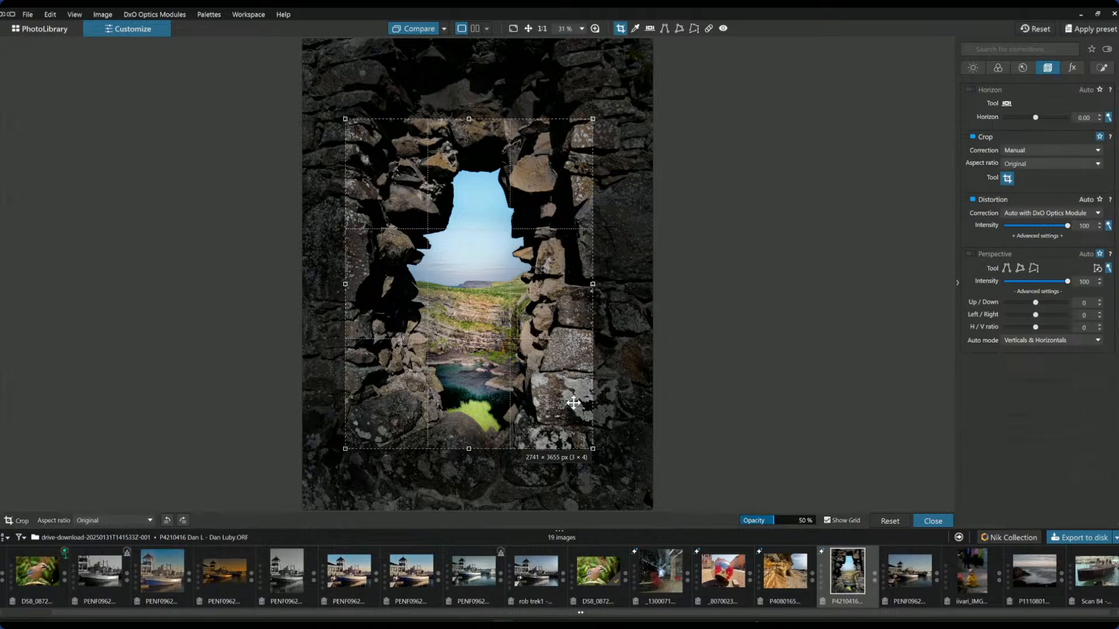
pyautogui.press('Return')
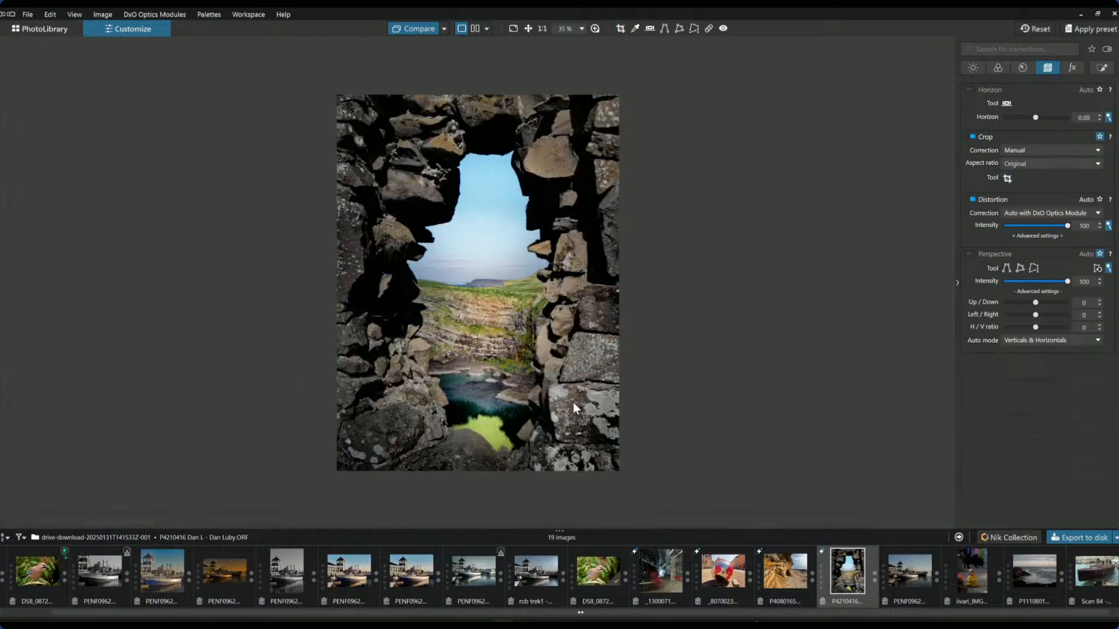
pyautogui.click(475, 28)
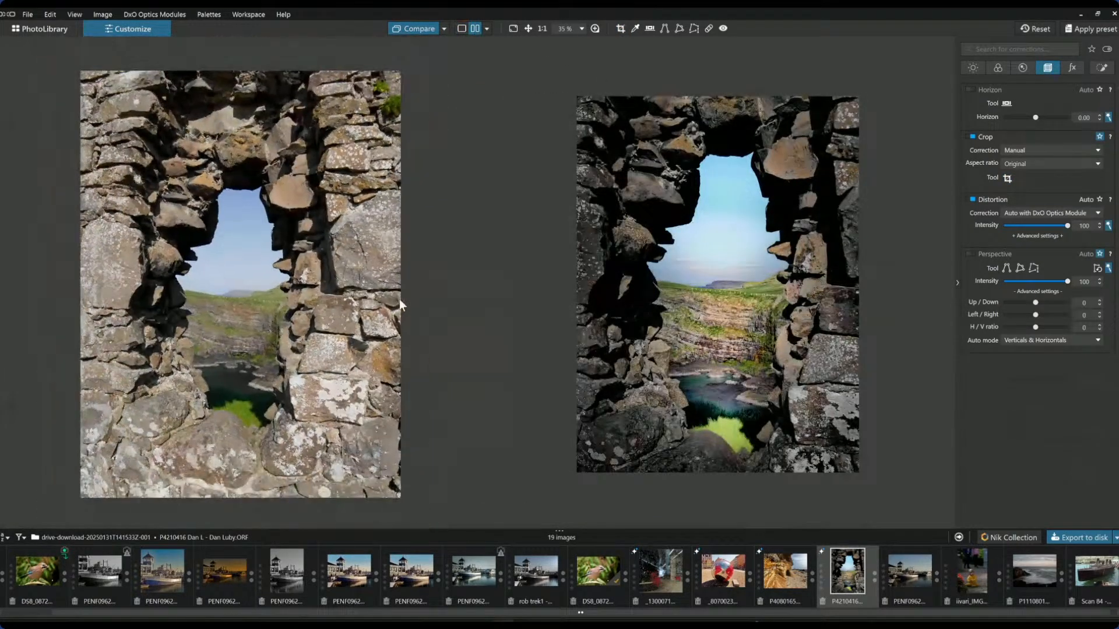
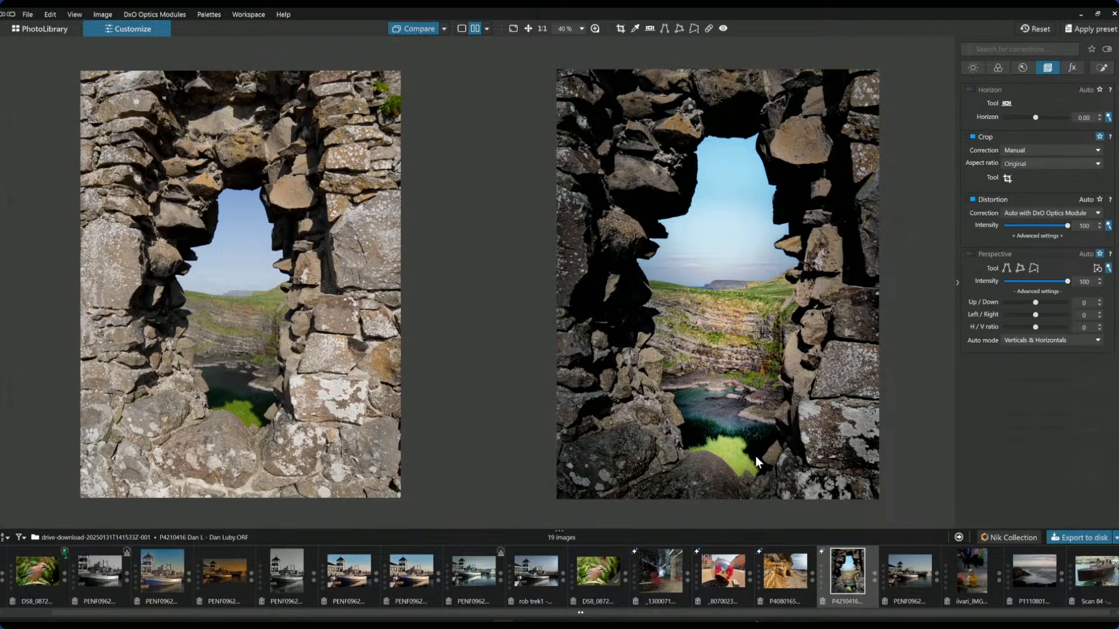
# Step: Add a control point on the bright green grass below the water, with highlights -65, midtones -33 and ClearView Plus left at 0
pyautogui.click(1098, 68)
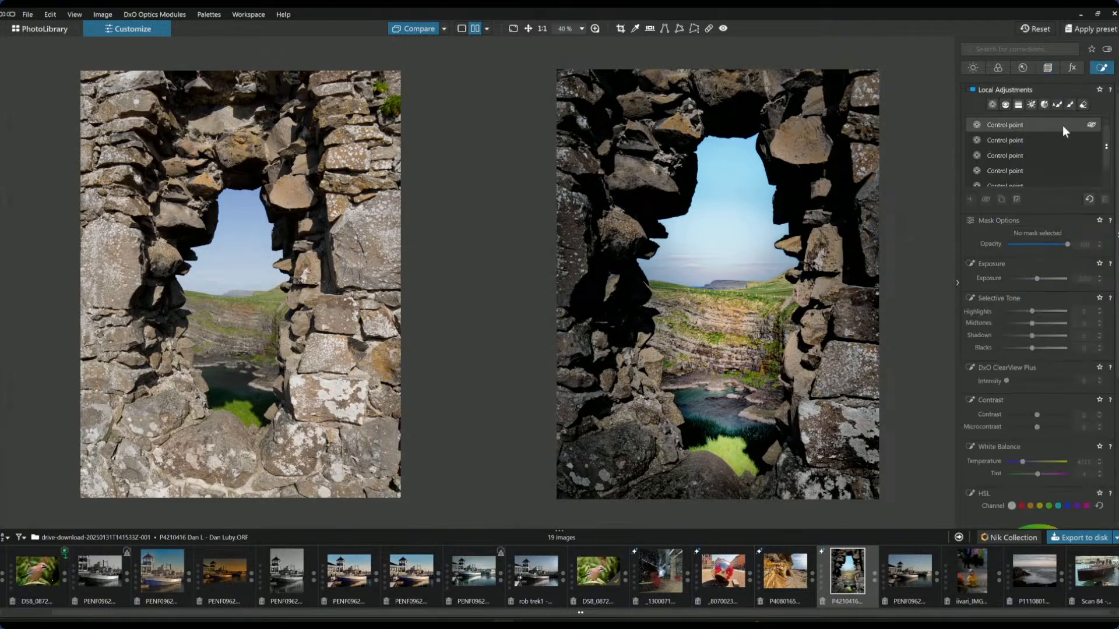
pyautogui.click(730, 455)
pyautogui.click(1021, 348)
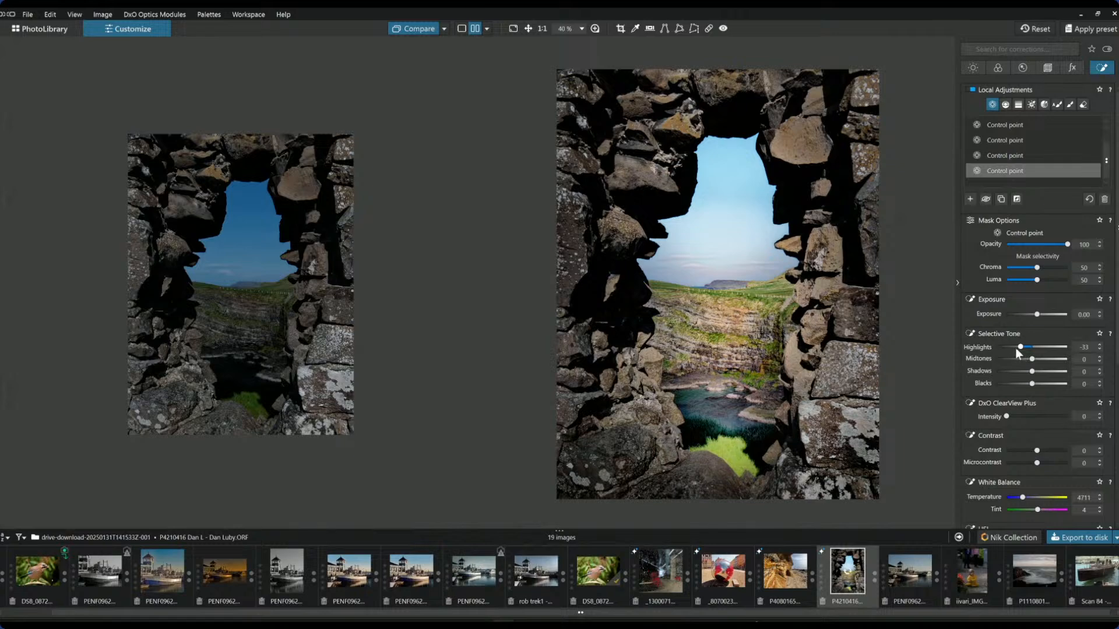
pyautogui.click(1021, 359)
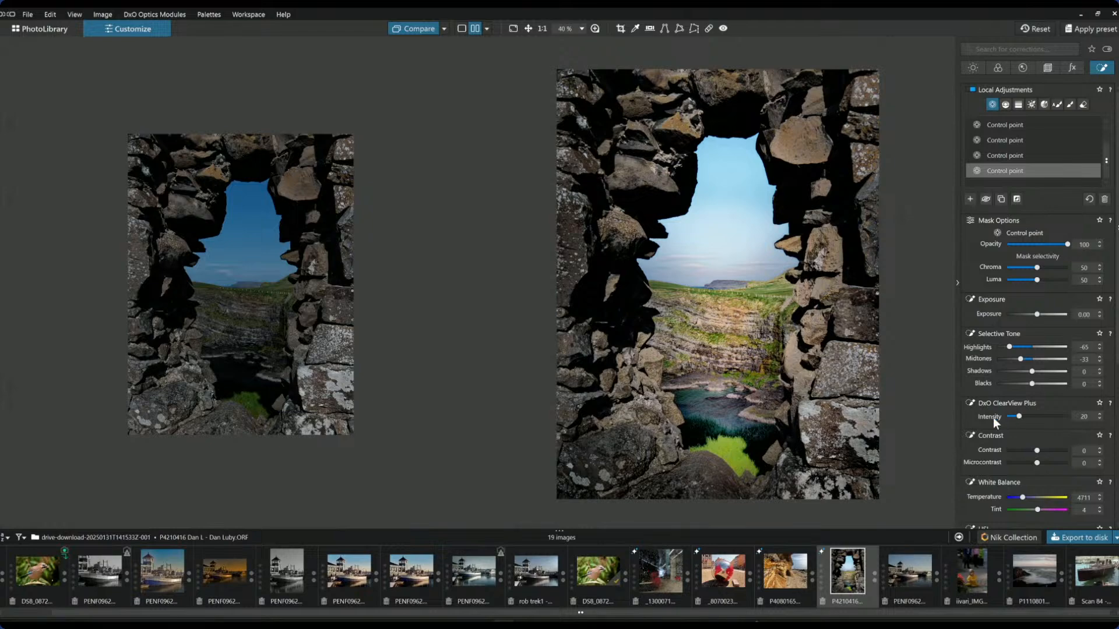
pyautogui.doubleClick(1011, 417)
# Step: Darken the green grass control point with exposure -0.55 and slightly reduce its saturation
pyautogui.moveTo(1037, 315); pyautogui.dragTo(1032, 314)
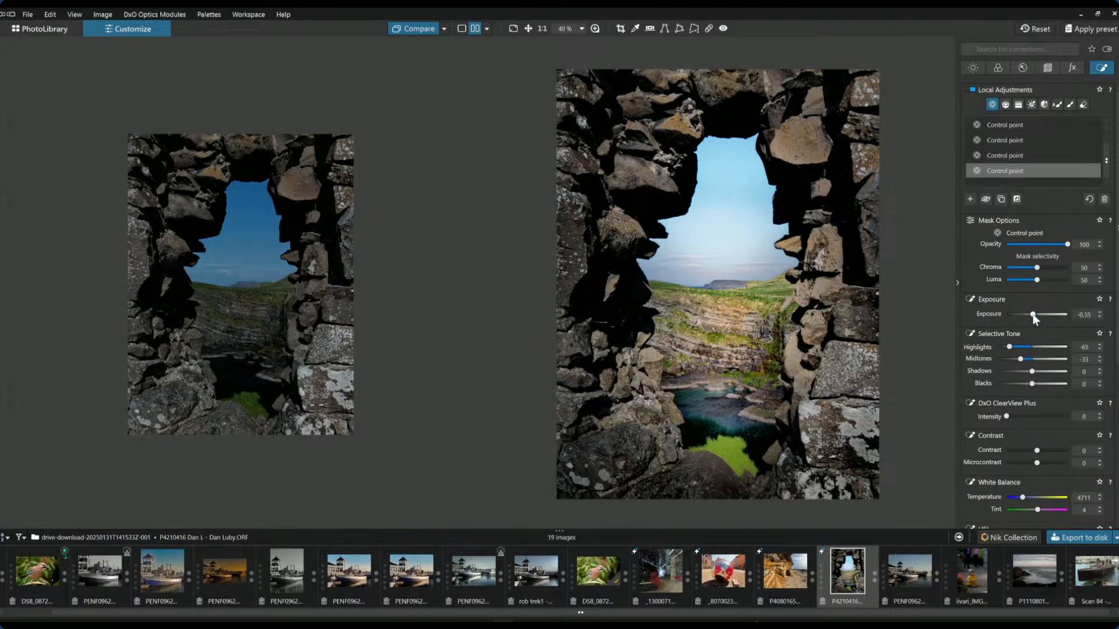
pyautogui.scroll(-5, 1029, 482)
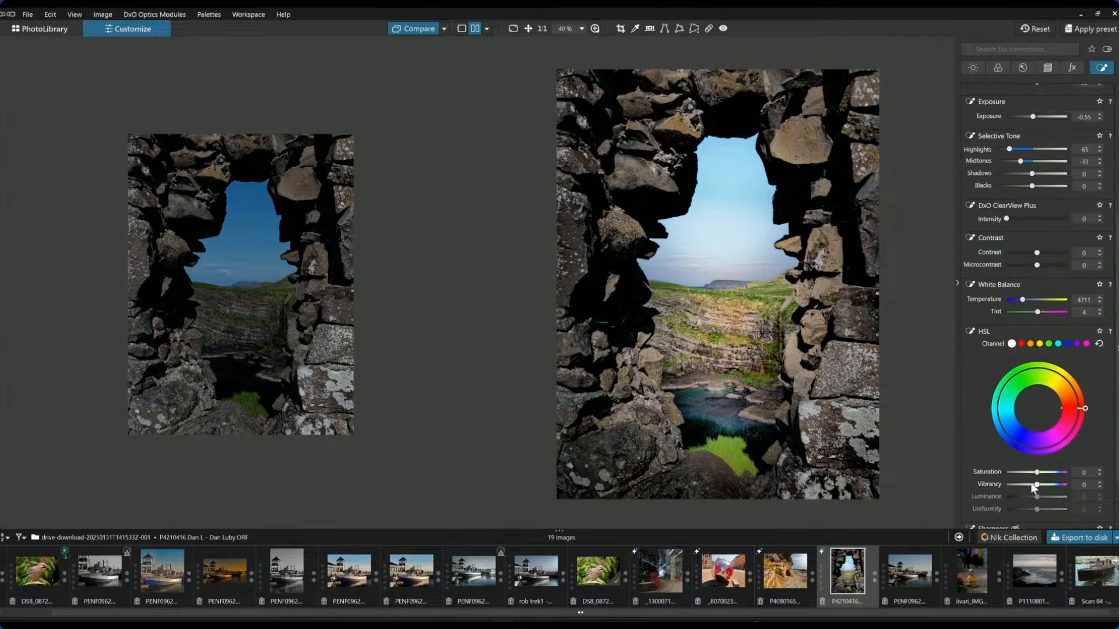
pyautogui.click(1030, 473)
pyautogui.moveTo(1029, 475); pyautogui.dragTo(1033, 475)
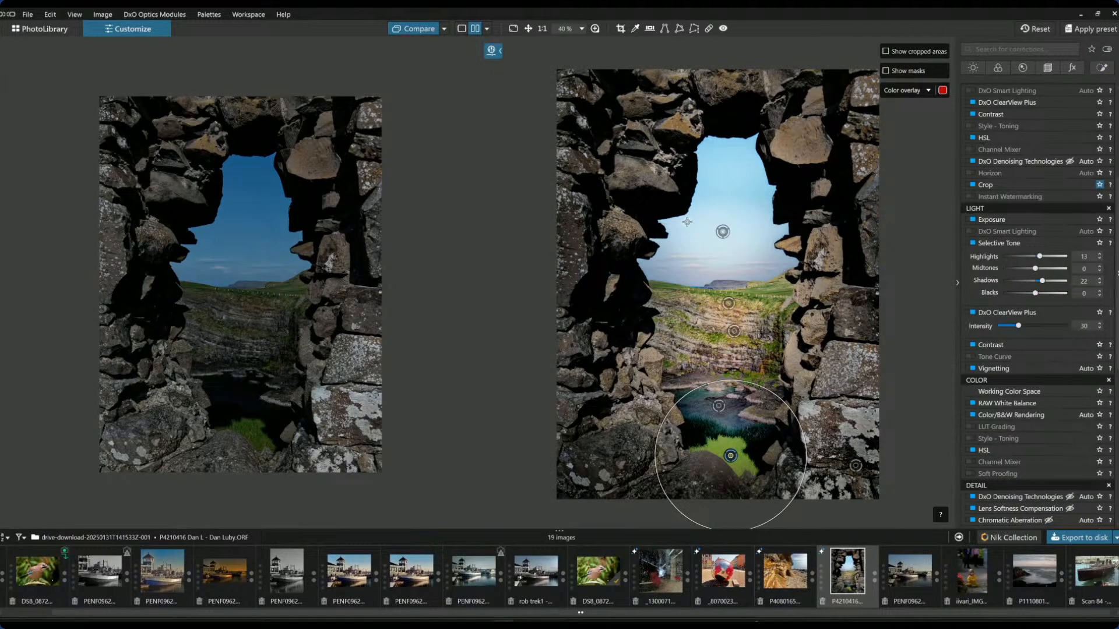
pyautogui.press('Escape')
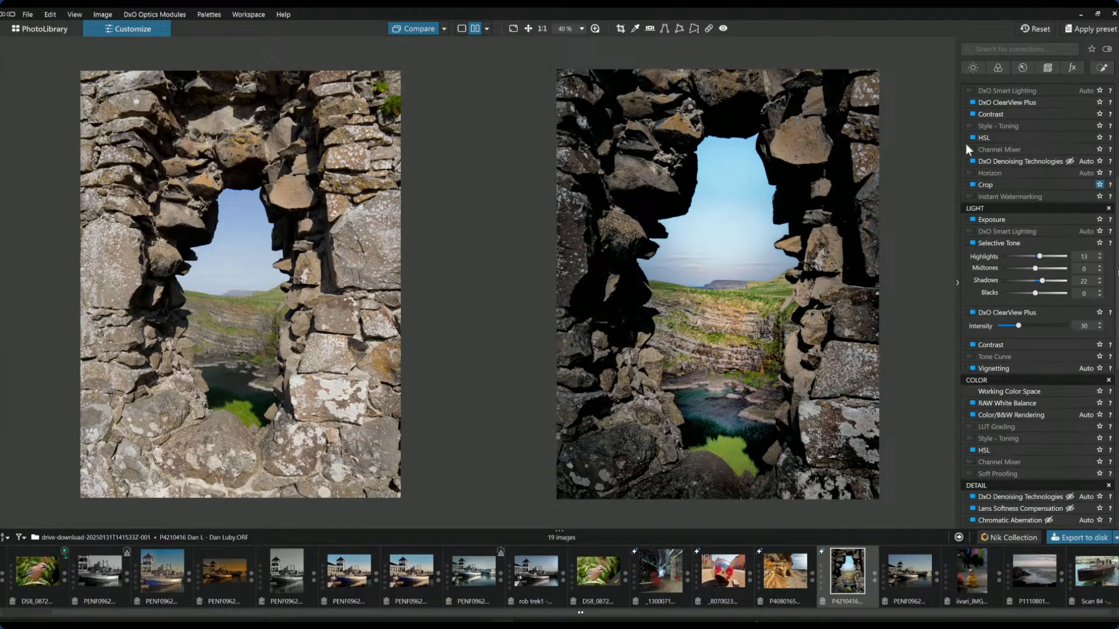
# Step: Reset the wall mask's exposure to 0.00 while keeping its blacks adjustment, and leave local adjustments
pyautogui.click(1101, 67)
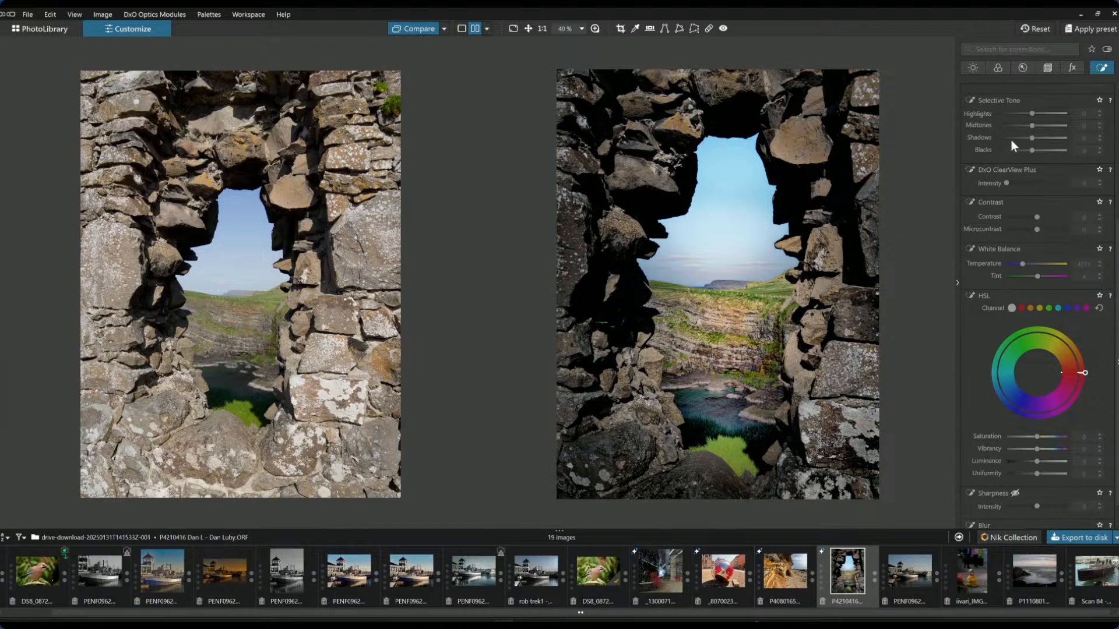
pyautogui.scroll(4, 999, 244)
pyautogui.click(984, 174)
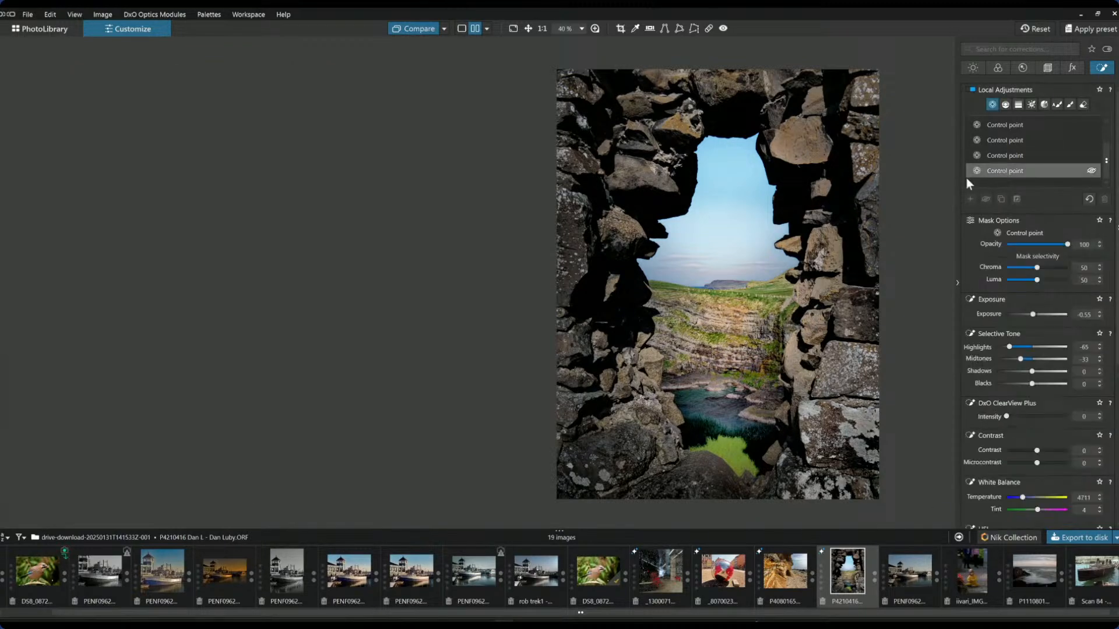
pyautogui.click(1032, 157)
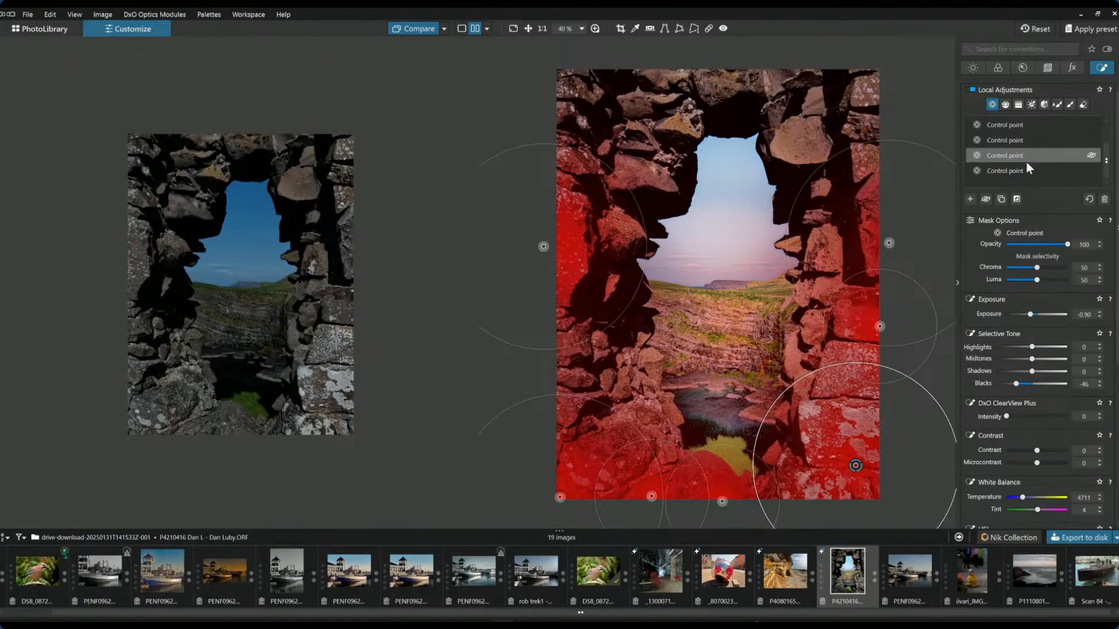
pyautogui.doubleClick(1029, 315)
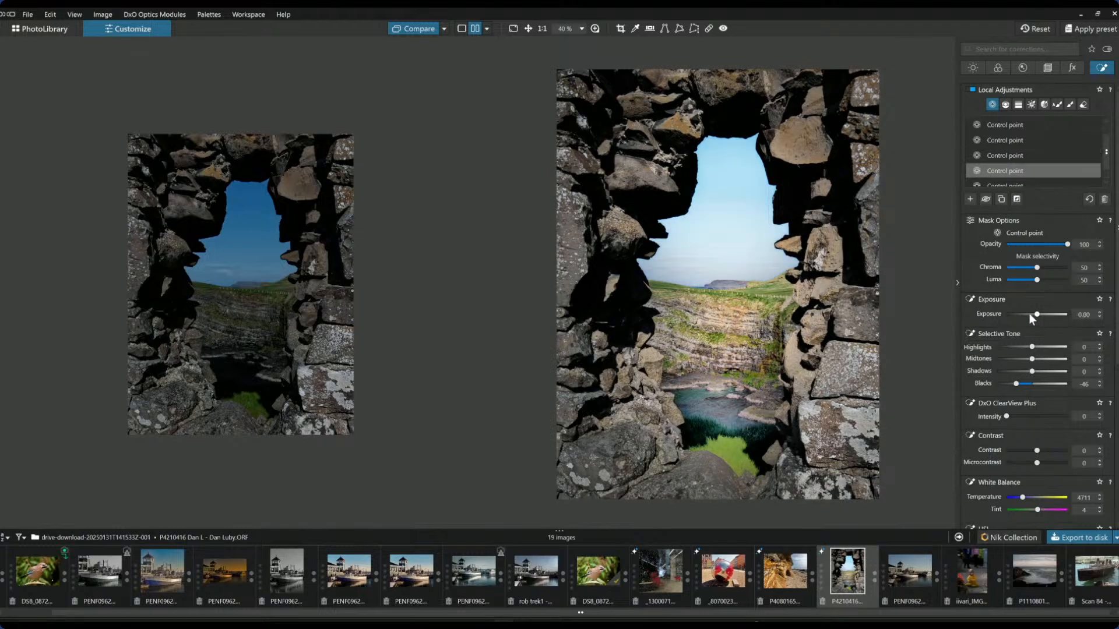
pyautogui.click(1102, 68)
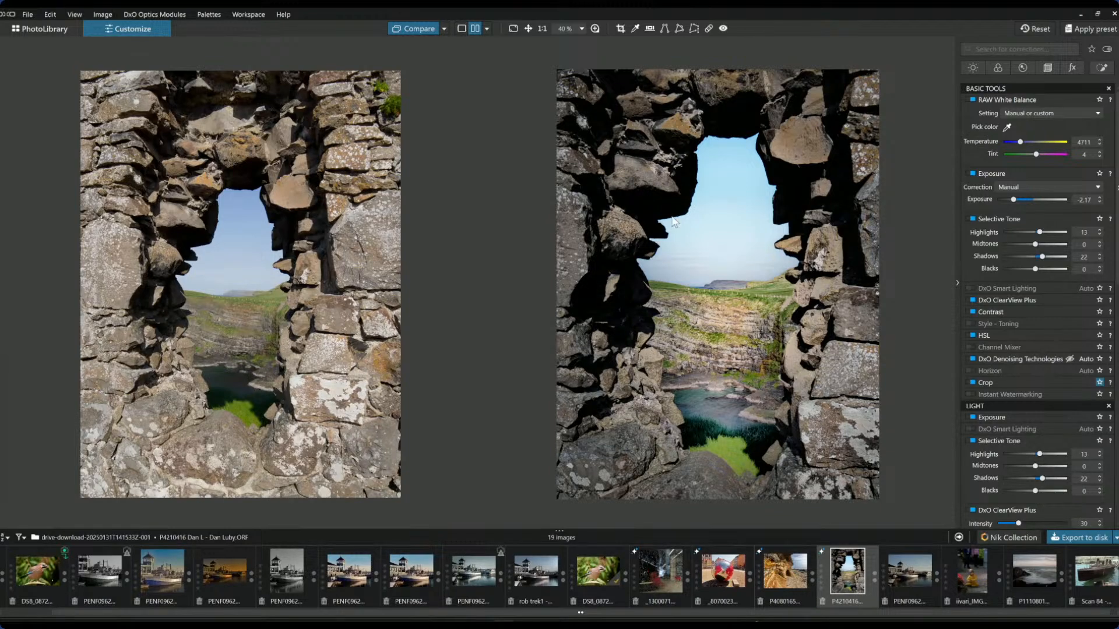
# Step: Compare the original and edited stone window in a left/right split view, sweeping the divider across, and return to the side-by-side view
pyautogui.click(461, 28)
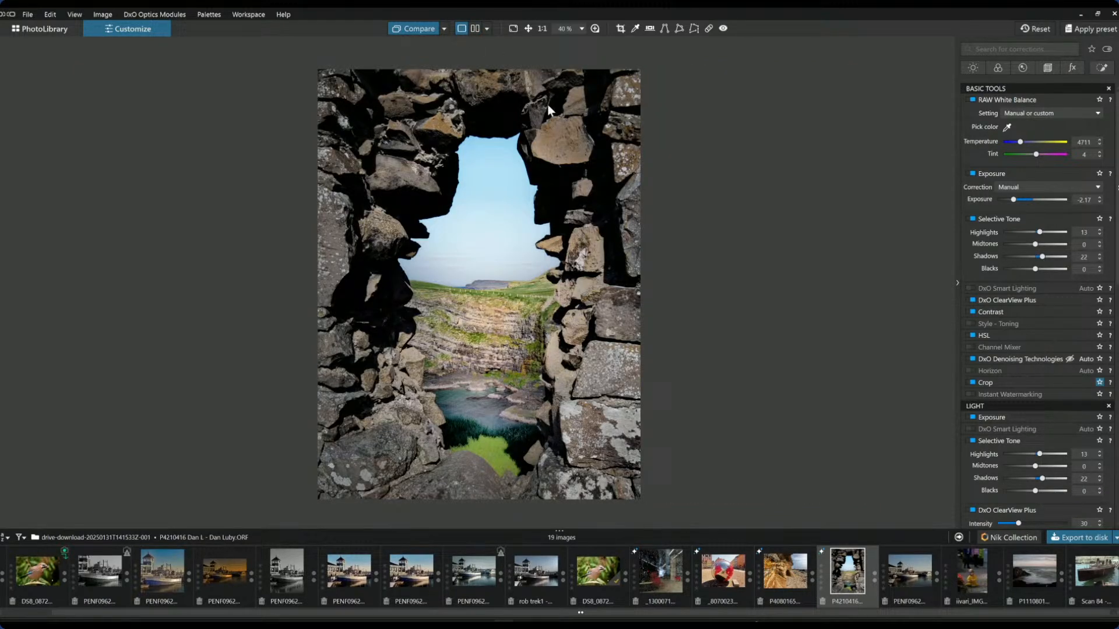
pyautogui.click(489, 31)
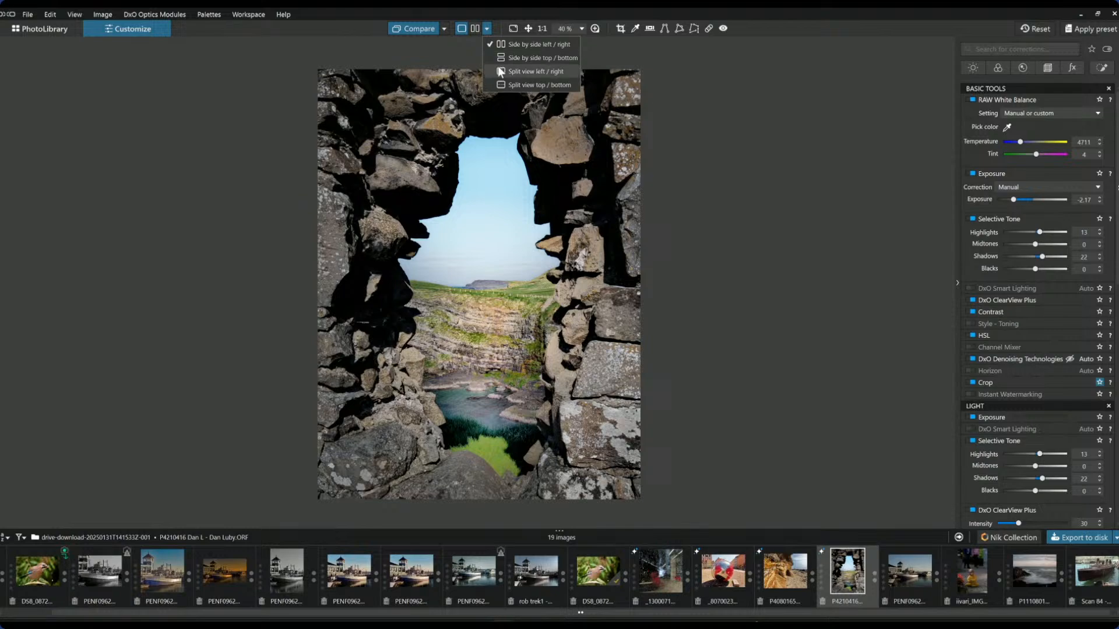
pyautogui.click(502, 69)
pyautogui.scroll(-2, 645, 320)
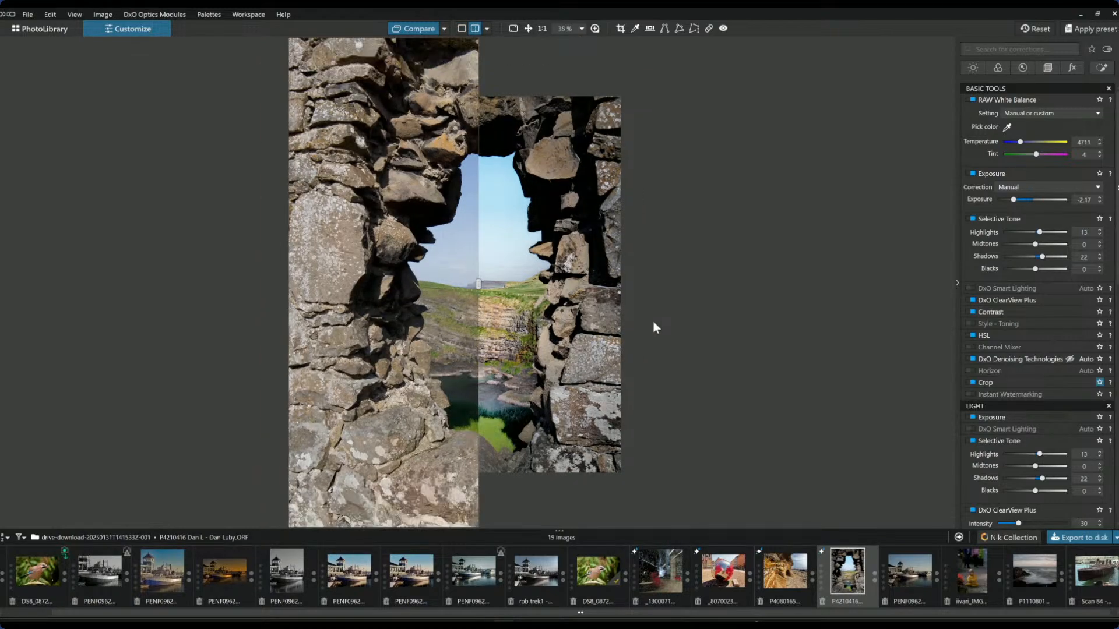
pyautogui.moveTo(479, 285); pyautogui.dragTo(774, 284)
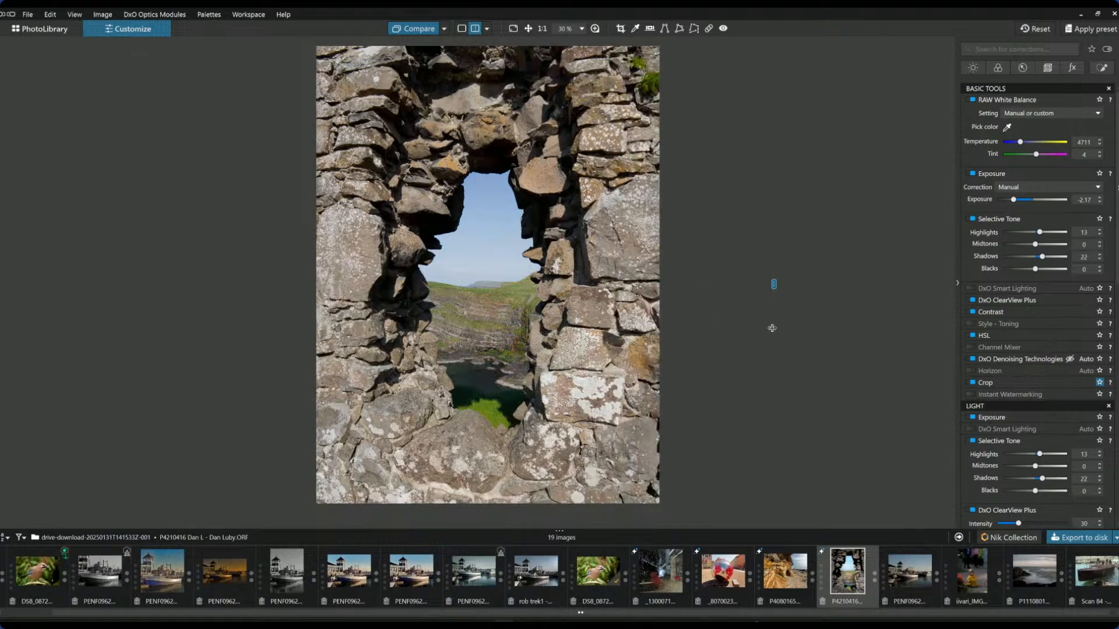
pyautogui.moveTo(772, 329); pyautogui.dragTo(306, 311)
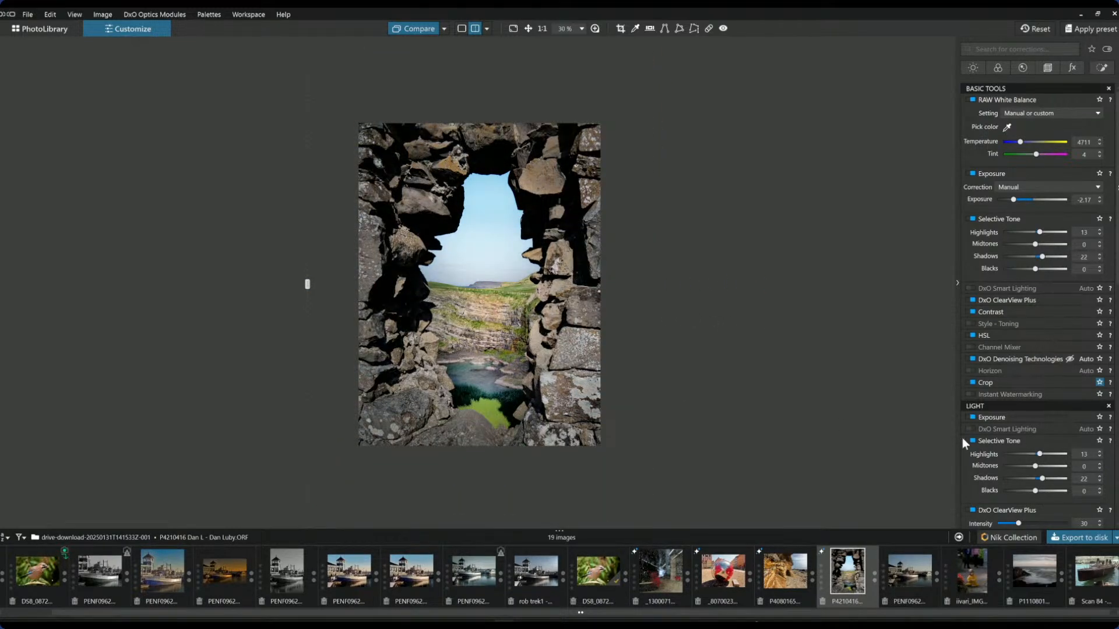
pyautogui.scroll(1, 574, 352)
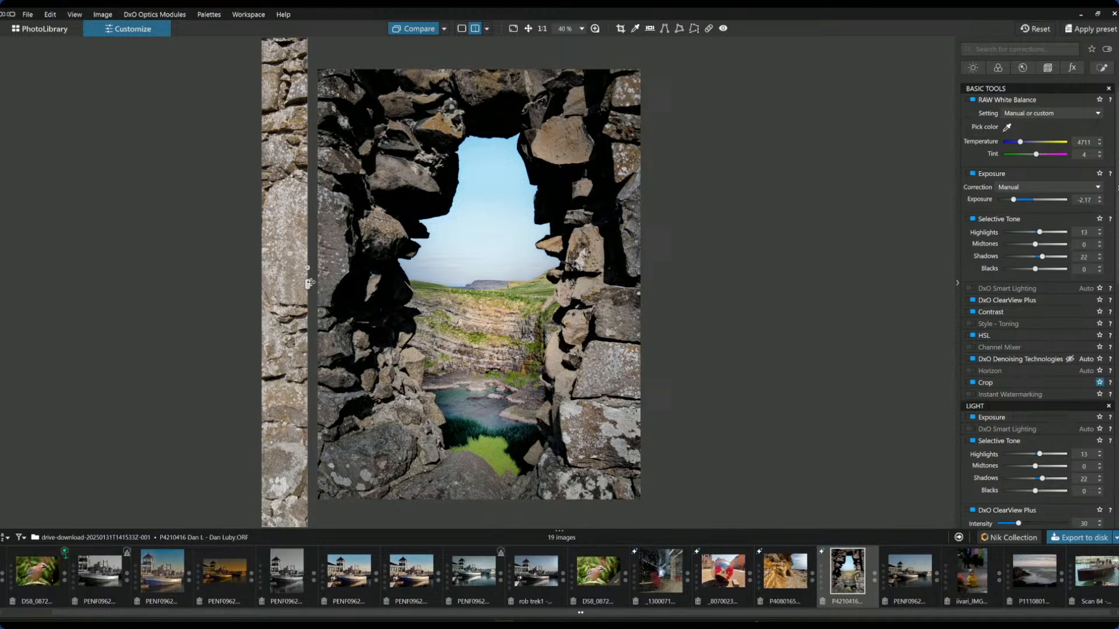
pyautogui.click(487, 28)
pyautogui.click(494, 45)
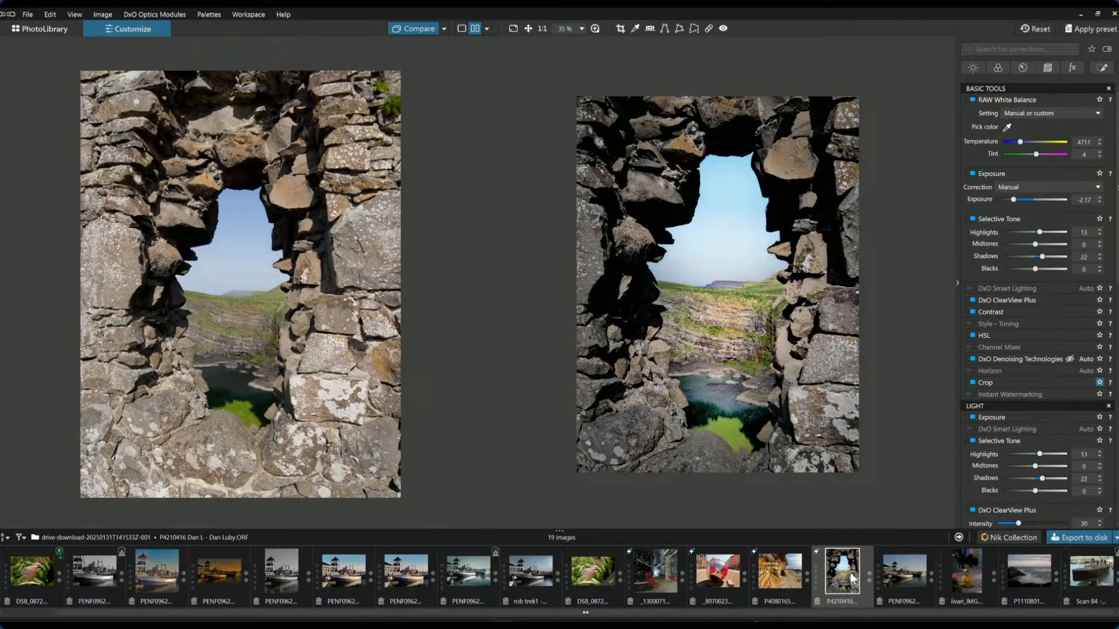
# Step: Open the photo of the child in yellow in single view and apply the 0000 default general purpose preset
pyautogui.click(974, 590)
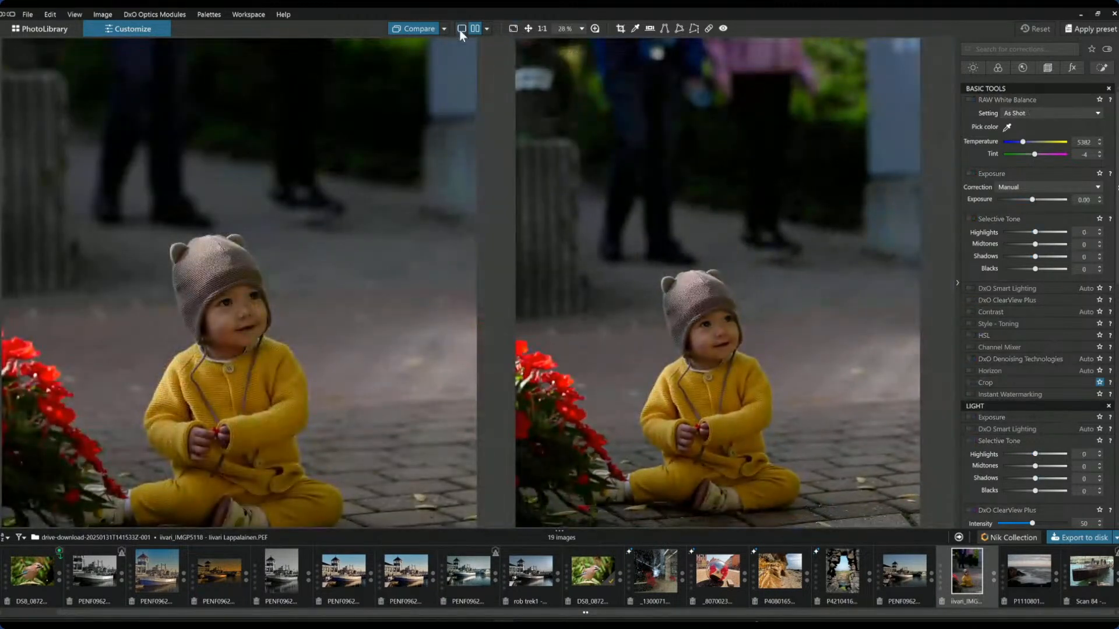
pyautogui.click(461, 30)
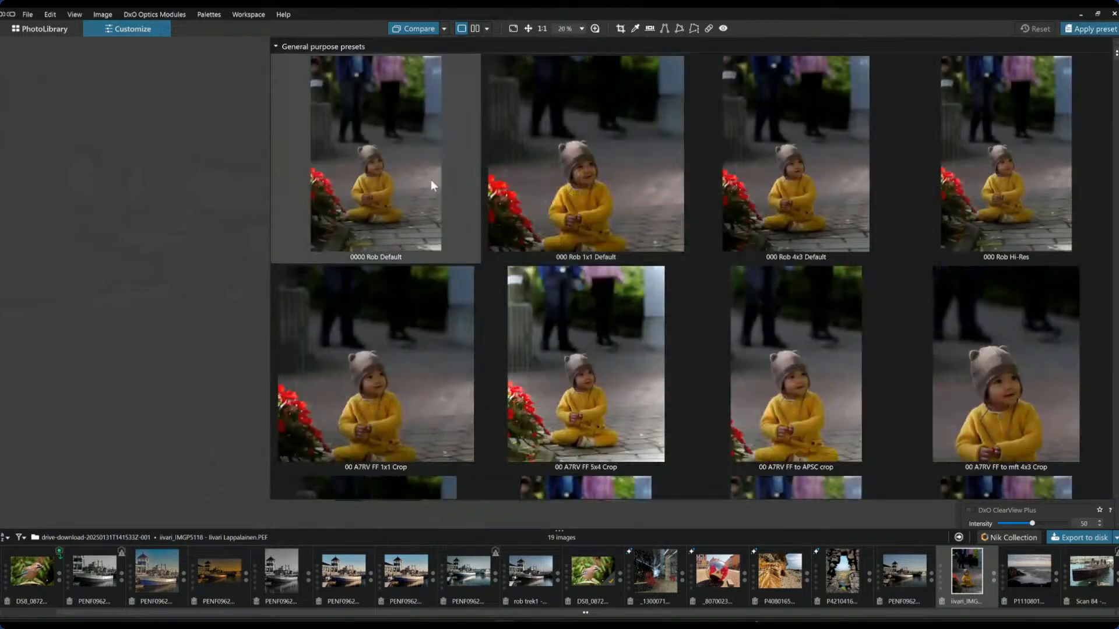
pyautogui.click(418, 184)
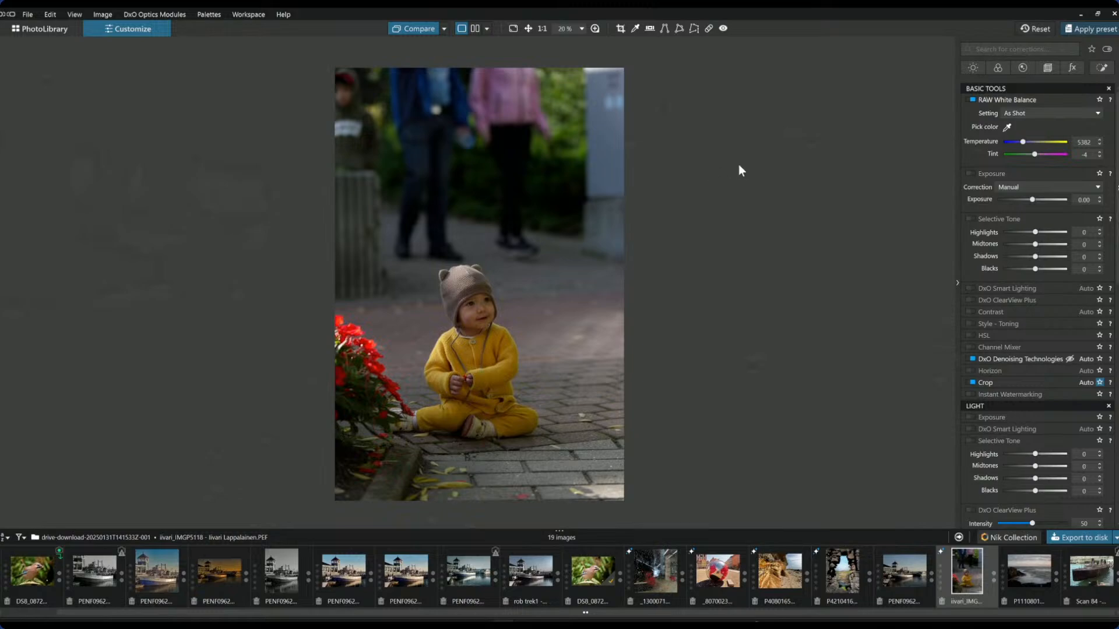
pyautogui.press('F11')
pyautogui.click(1068, 30)
# Step: Set the child photo's crop aspect ratio to 1 × 1
pyautogui.click(1048, 67)
pyautogui.click(1035, 162)
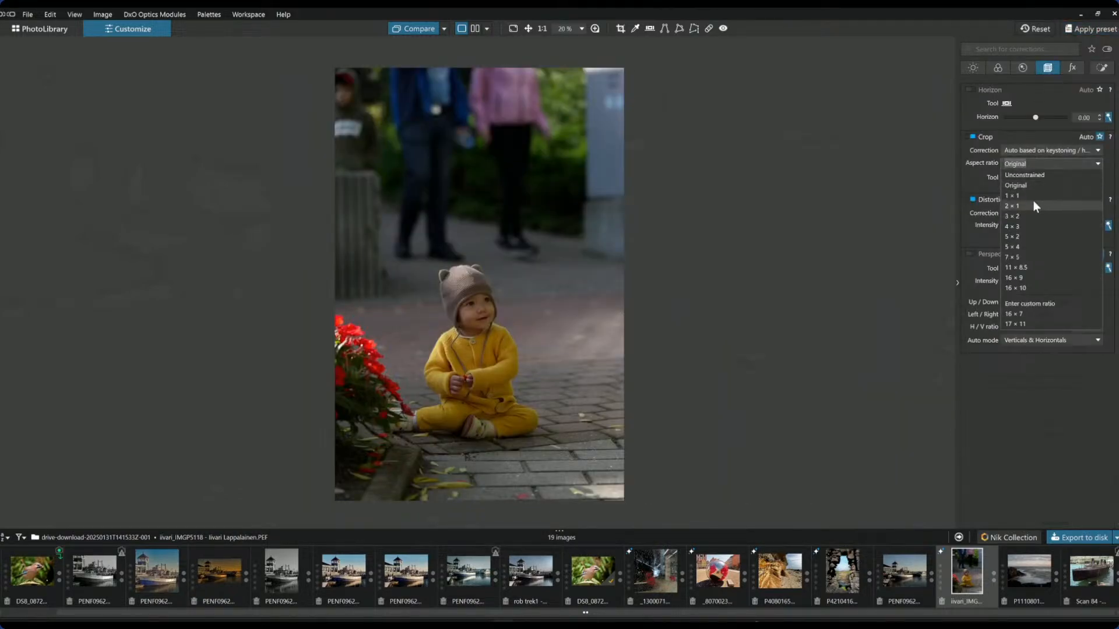
pyautogui.click(1034, 199)
pyautogui.click(1042, 164)
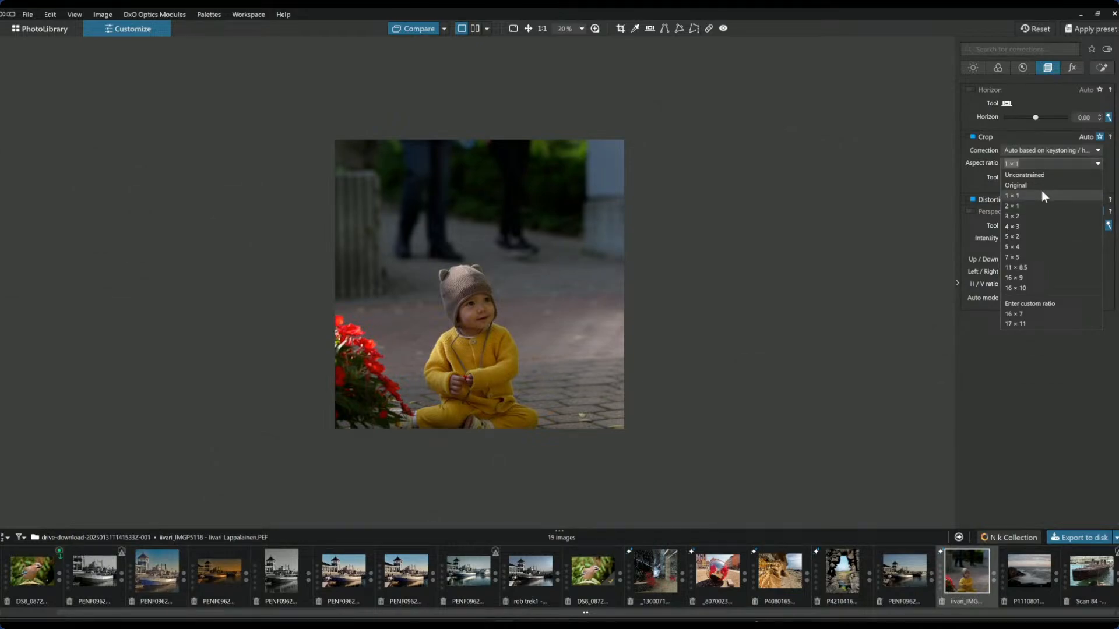
pyautogui.click(1042, 193)
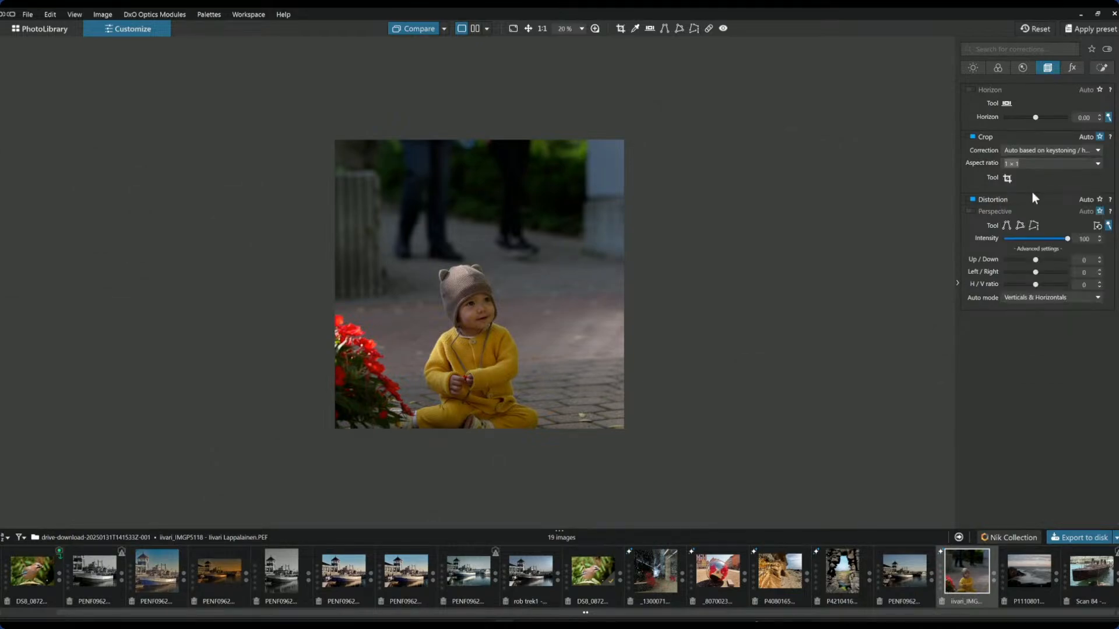
# Step: Tighten the square crop to about 3717 × 3717 px around the child and the red flowers, and apply it
pyautogui.click(1003, 178)
pyautogui.moveTo(504, 314); pyautogui.dragTo(496, 405)
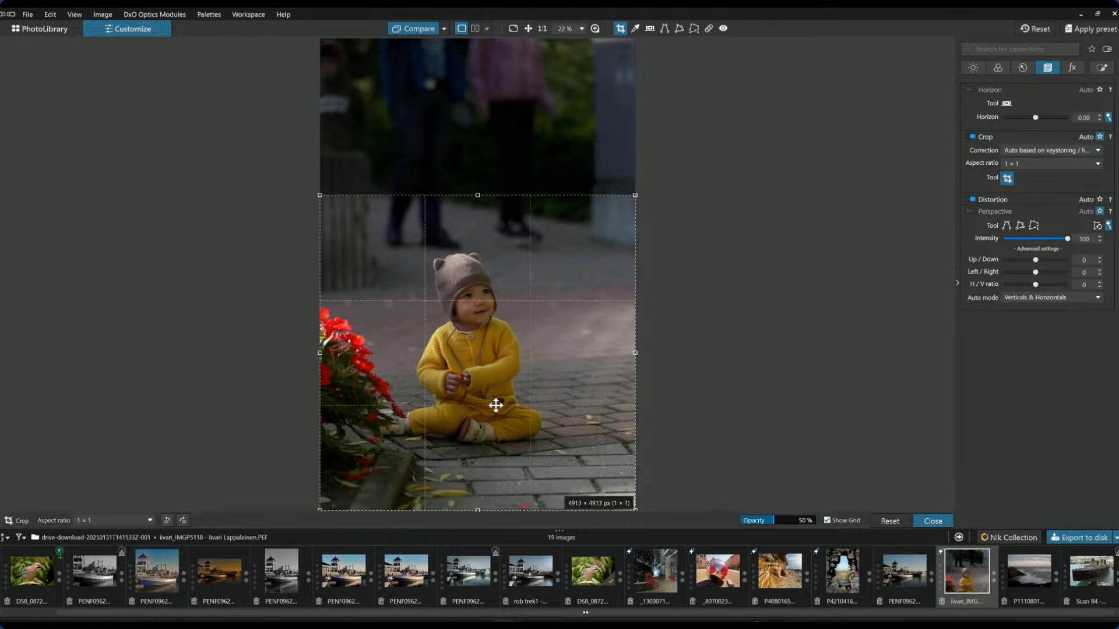
pyautogui.moveTo(634, 195); pyautogui.dragTo(594, 228)
pyautogui.moveTo(507, 298); pyautogui.dragTo(456, 307)
pyautogui.moveTo(596, 373); pyautogui.dragTo(507, 343)
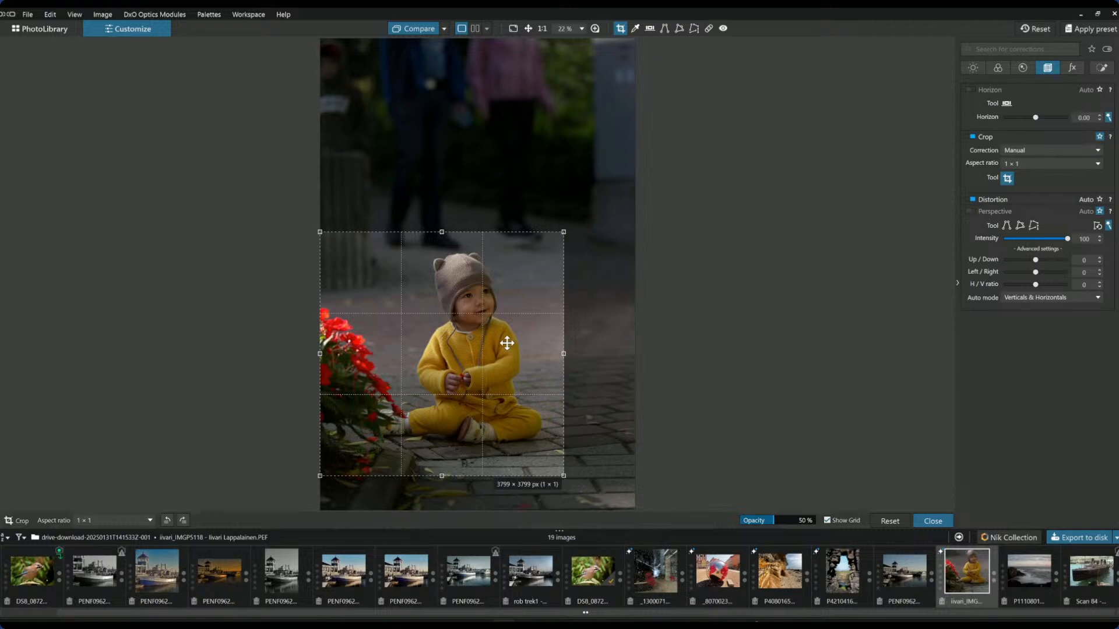
pyautogui.moveTo(563, 352); pyautogui.dragTo(557, 352)
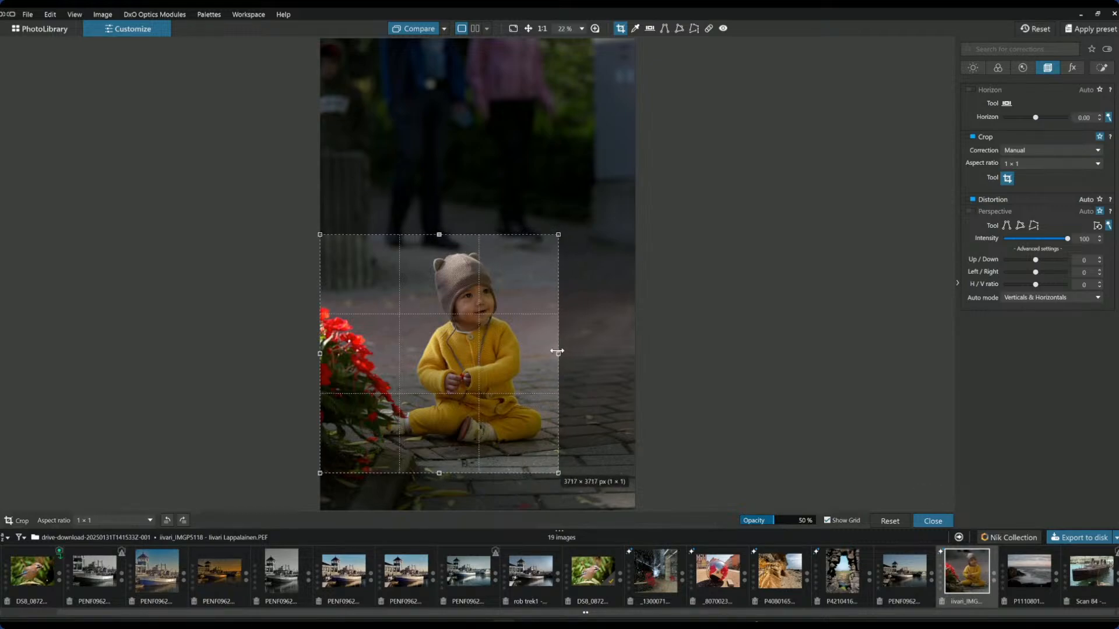
pyautogui.press('Return')
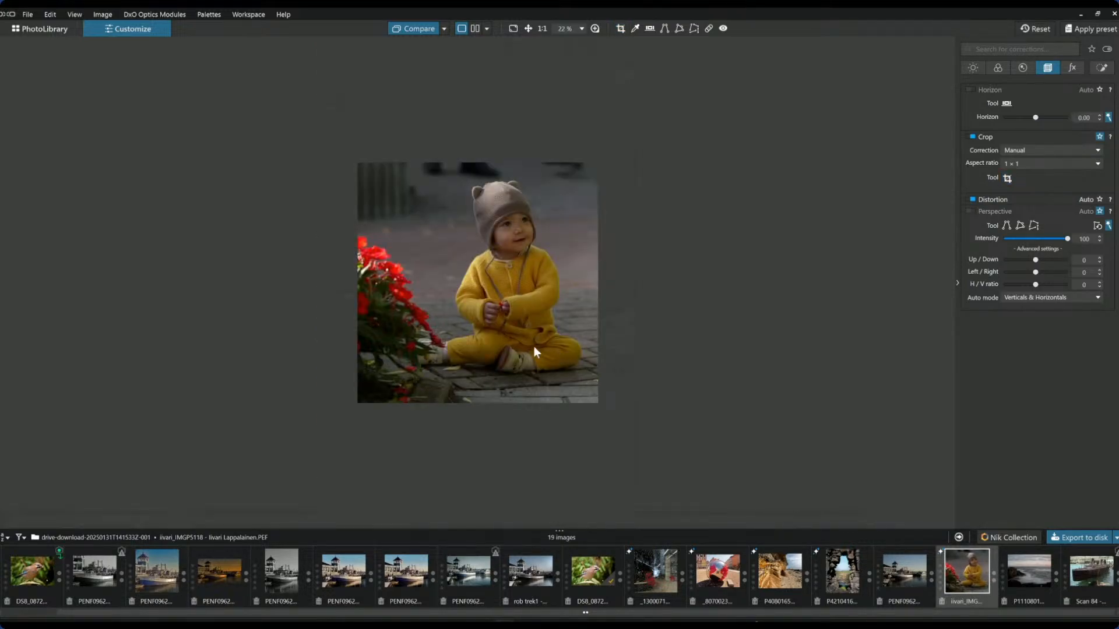
# Step: Clone out the background legs above the child's hat, sourcing from the clear pavement beyond the hat
pyautogui.click(707, 32)
pyautogui.moveTo(404, 143)
pyautogui.mouseDown()
pyautogui.moveTo(441, 145)
pyautogui.moveTo(399, 140)
pyautogui.moveTo(418, 148)
pyautogui.mouseUp()
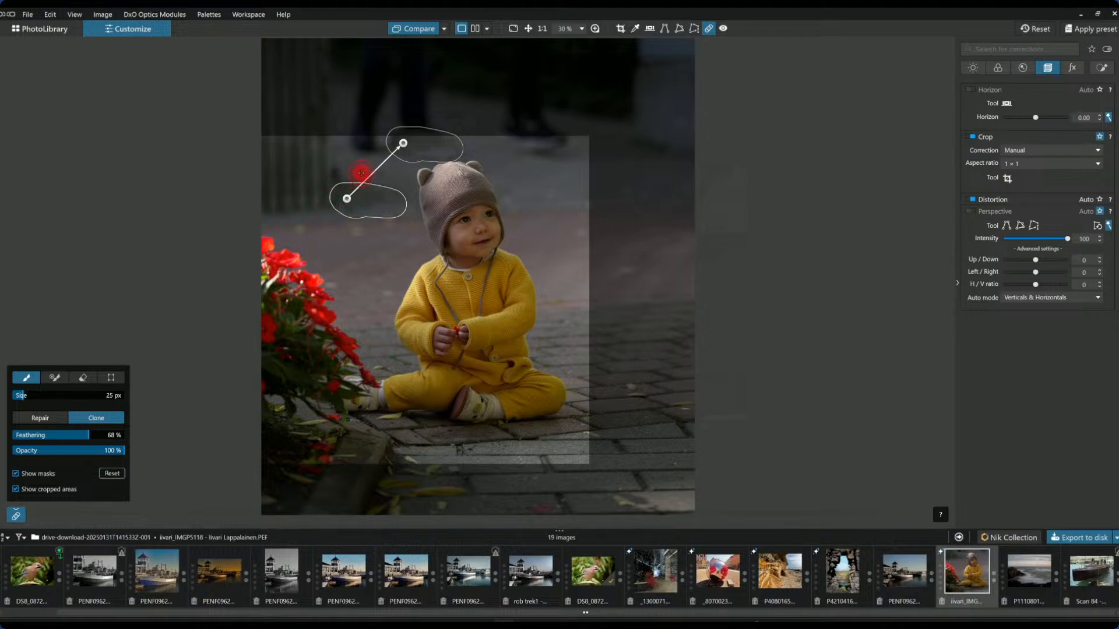
pyautogui.moveTo(361, 206)
pyautogui.mouseDown()
pyautogui.moveTo(456, 177)
pyautogui.moveTo(525, 183)
pyautogui.mouseUp()
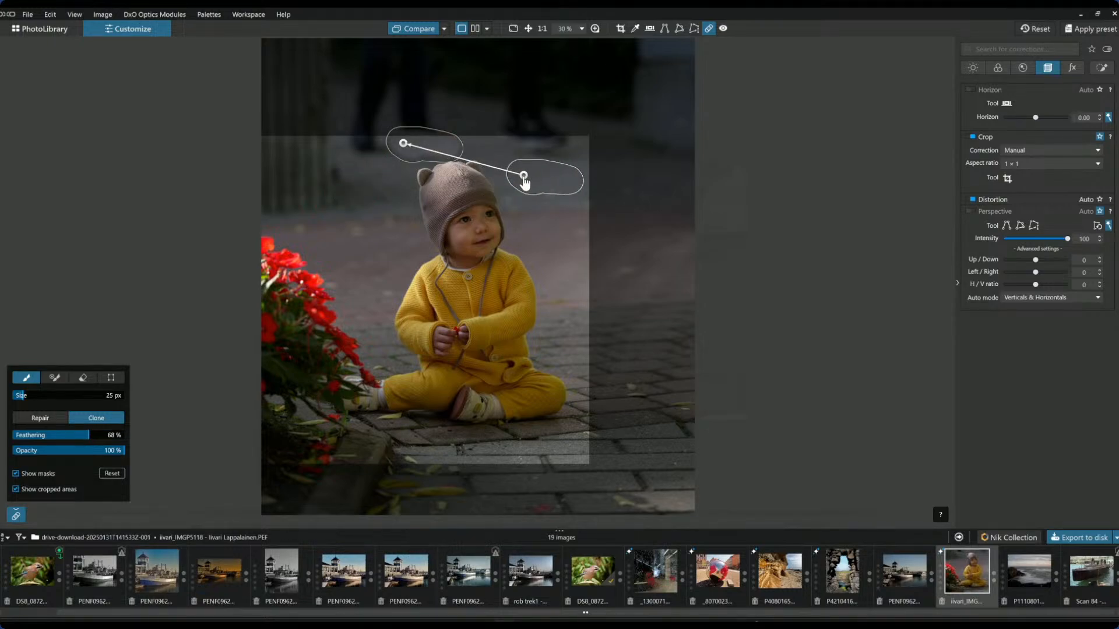
# Step: Repair the remaining dark background distractions on both sides of the hat using clean source areas, and finish retouching
pyautogui.click(41, 418)
pyautogui.moveTo(373, 147)
pyautogui.mouseDown()
pyautogui.moveTo(599, 168)
pyautogui.moveTo(642, 180)
pyautogui.mouseUp()
pyautogui.moveTo(561, 154)
pyautogui.mouseDown()
pyautogui.moveTo(518, 143)
pyautogui.moveTo(564, 162)
pyautogui.moveTo(564, 145)
pyautogui.moveTo(512, 140)
pyautogui.mouseUp()
pyautogui.moveTo(644, 146); pyautogui.dragTo(635, 155)
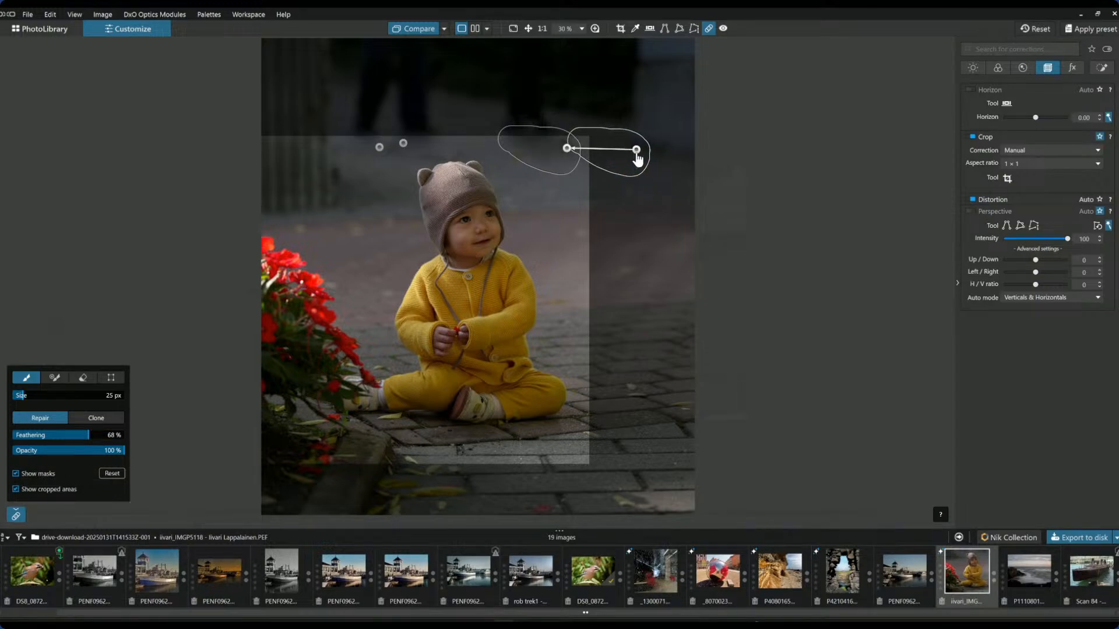
pyautogui.click(709, 28)
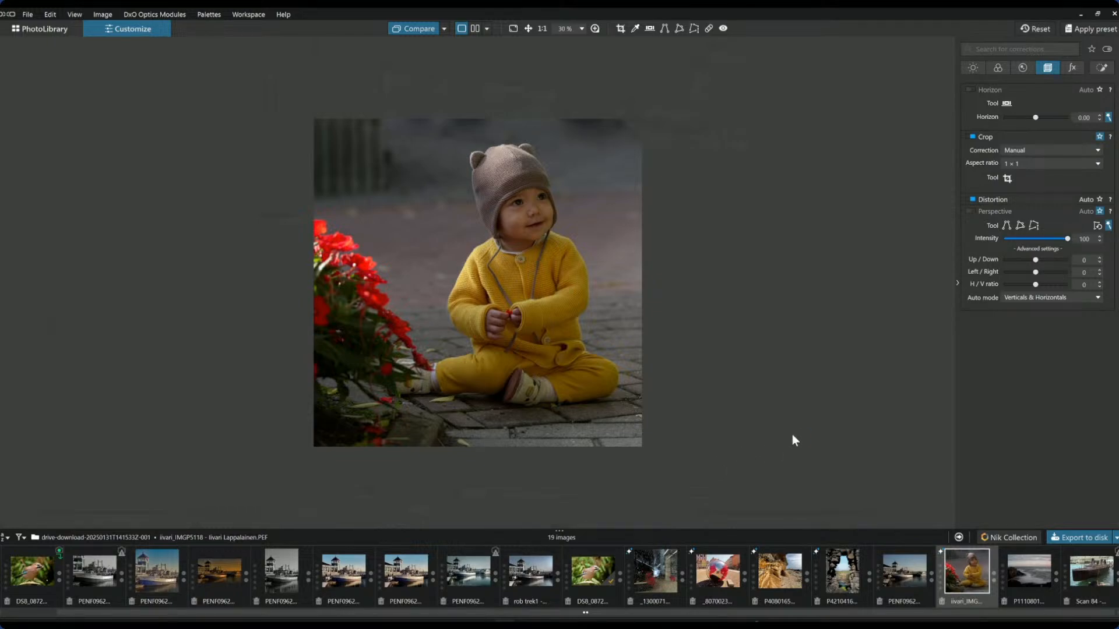
# Step: Add a control point on the child's face with exposure 0.85 and midtones 25
pyautogui.click(1102, 67)
pyautogui.click(992, 105)
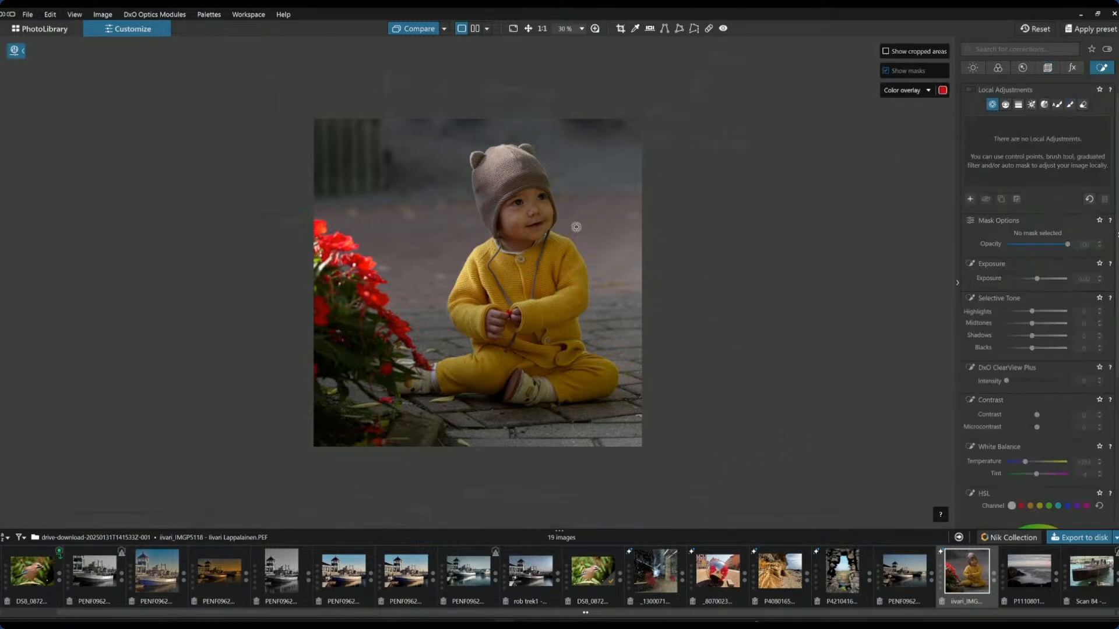
pyautogui.click(531, 210)
pyautogui.click(1036, 314)
pyautogui.scroll(5, 1036, 314)
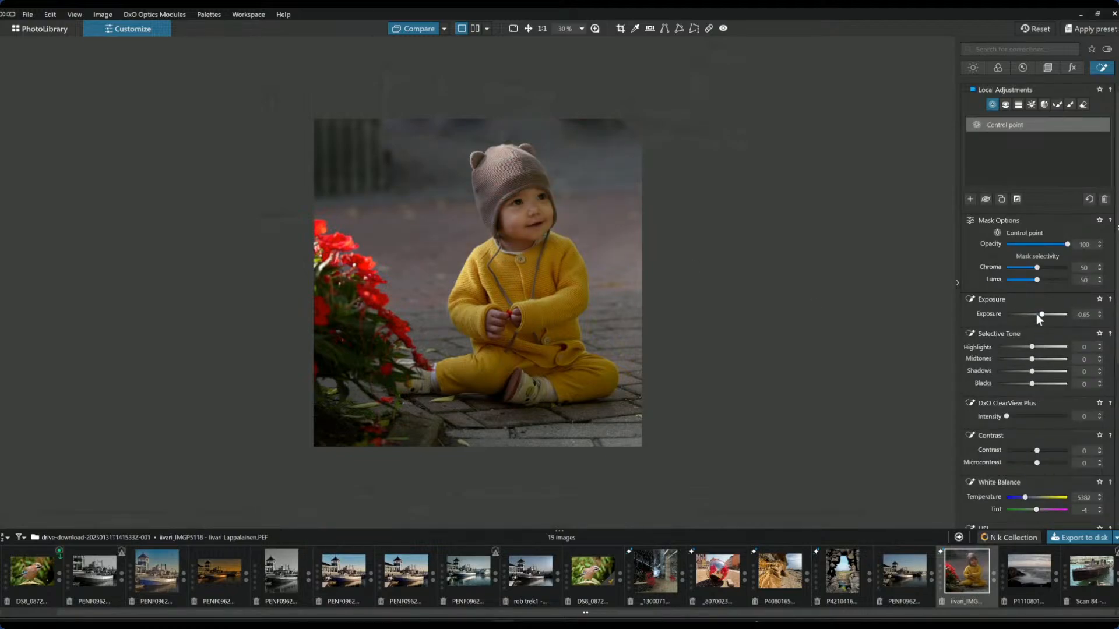
pyautogui.scroll(1, 1036, 313)
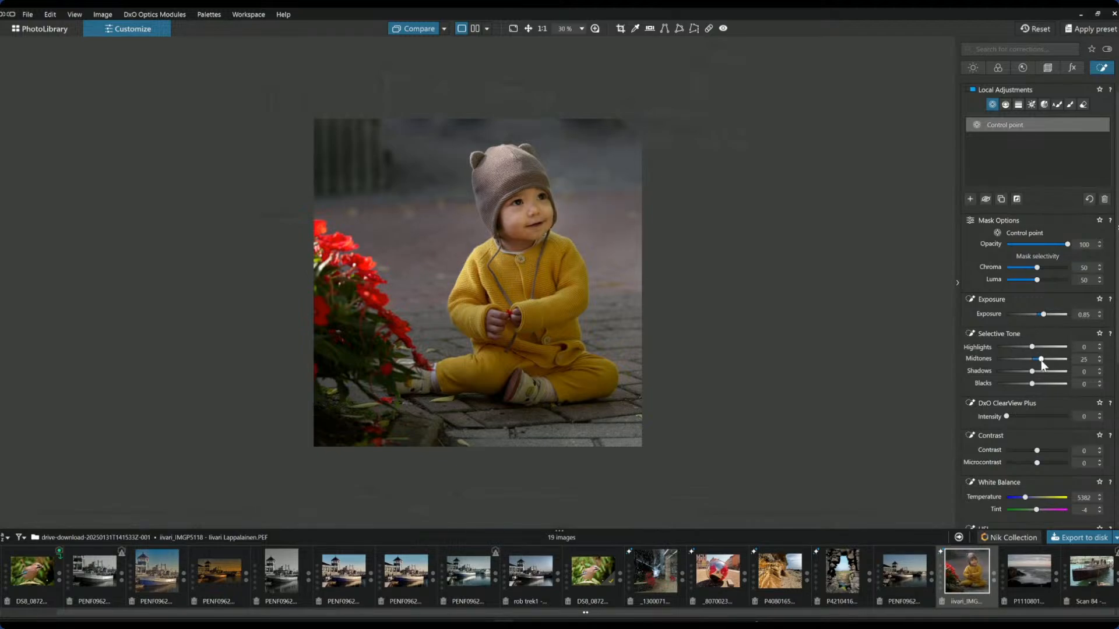
# Step: Create a new local mask with small control points covering both of the child's eyes
pyautogui.click(971, 199)
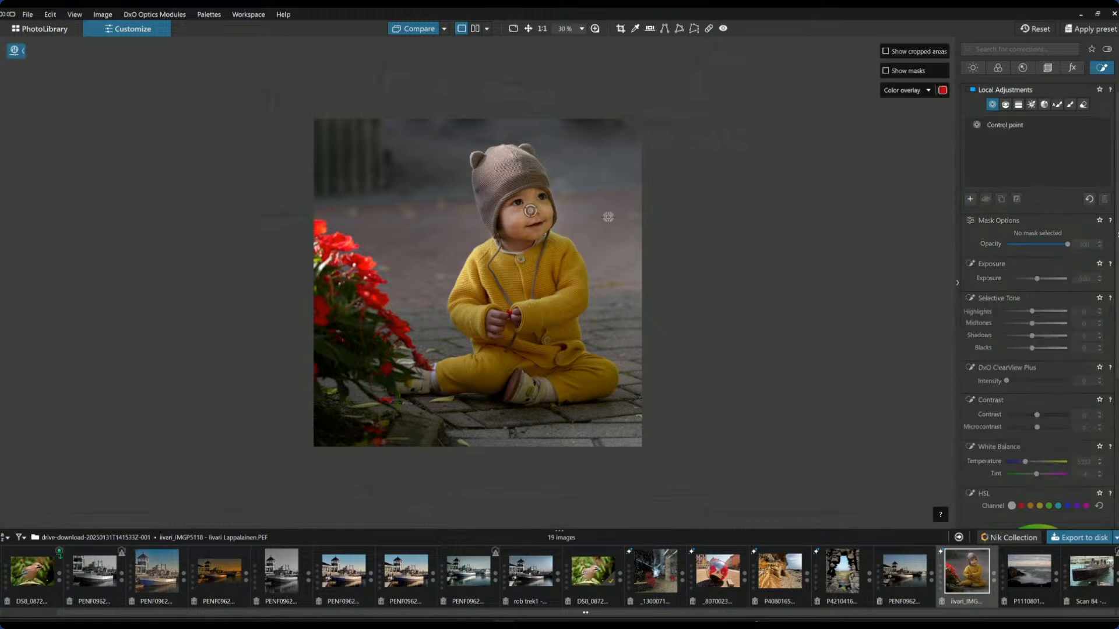
pyautogui.scroll(4, 570, 105)
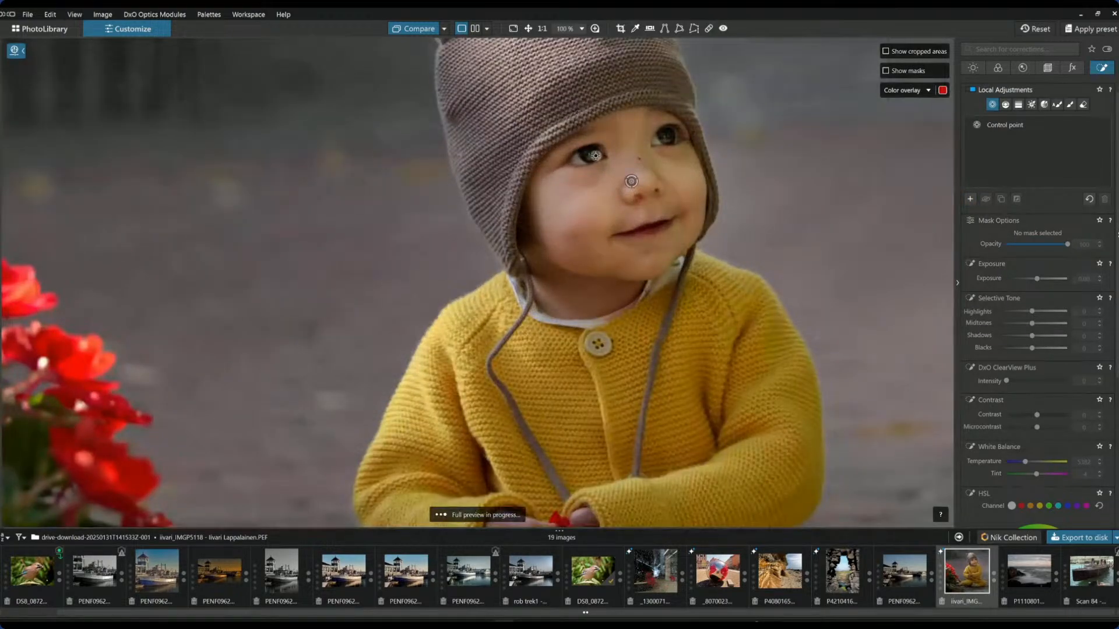
pyautogui.click(595, 156)
pyautogui.press('m')
pyautogui.moveTo(770, 84); pyautogui.dragTo(593, 155)
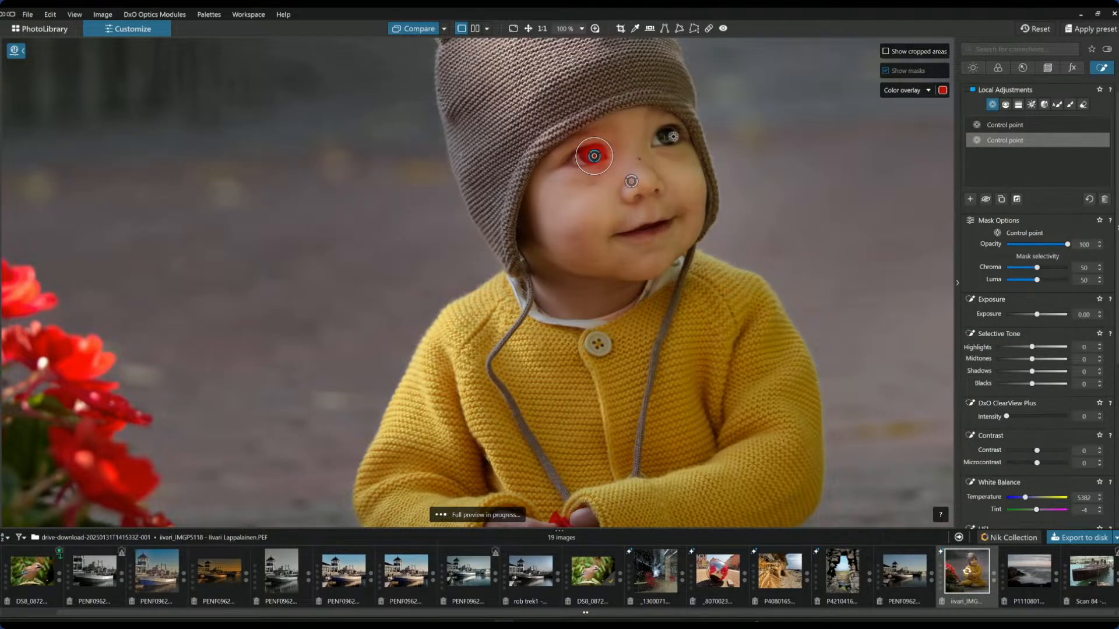
pyautogui.click(668, 136)
# Step: Set the eye mask's ClearView Plus intensity to 76, shadows to 18, highlights to 88 and blacks to -14
pyautogui.click(1038, 416)
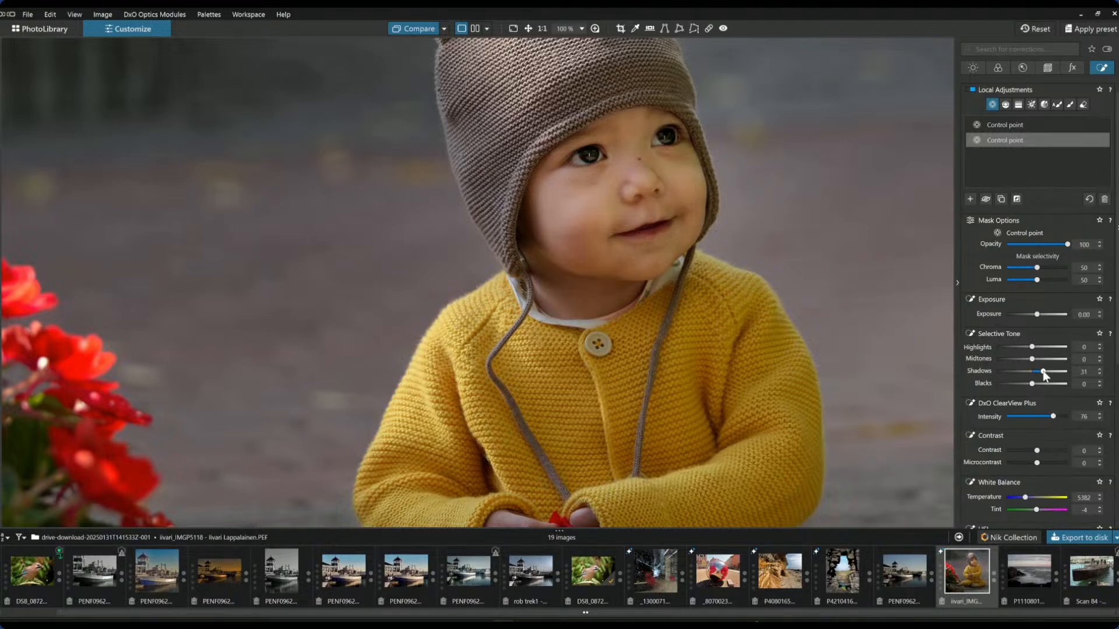
pyautogui.moveTo(1044, 373); pyautogui.dragTo(1039, 373)
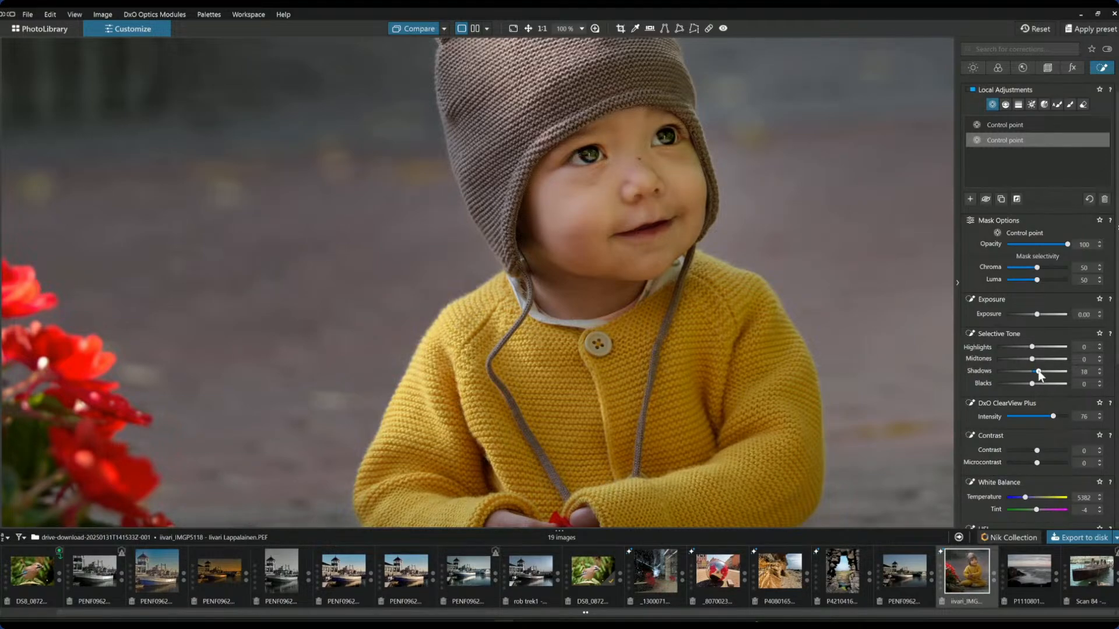
pyautogui.moveTo(1063, 348); pyautogui.dragTo(1066, 348)
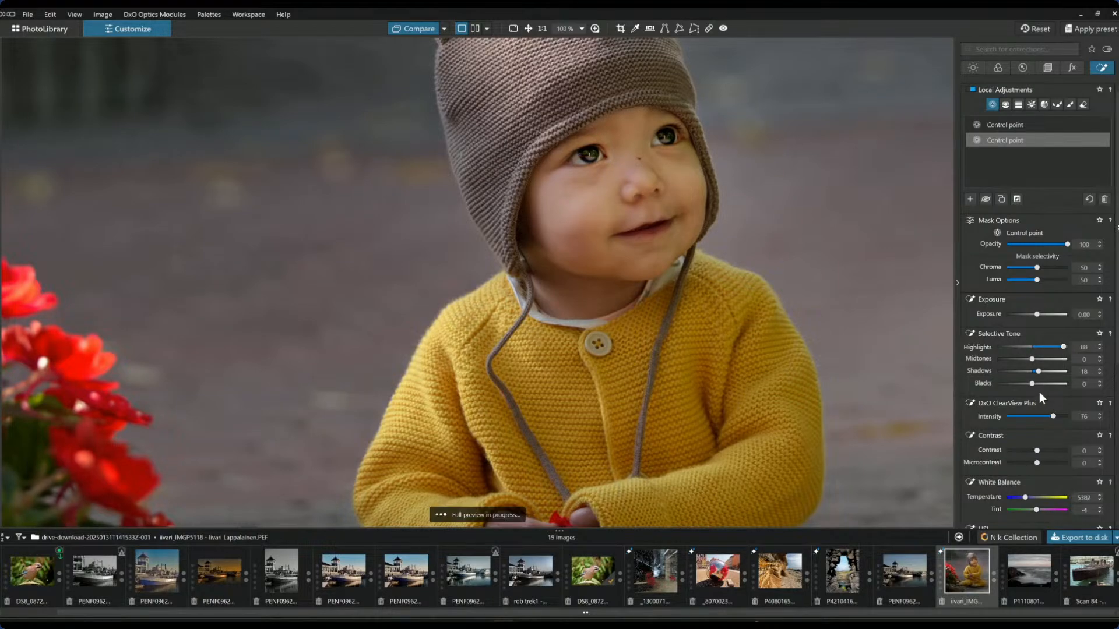
pyautogui.moveTo(1032, 384); pyautogui.dragTo(1028, 385)
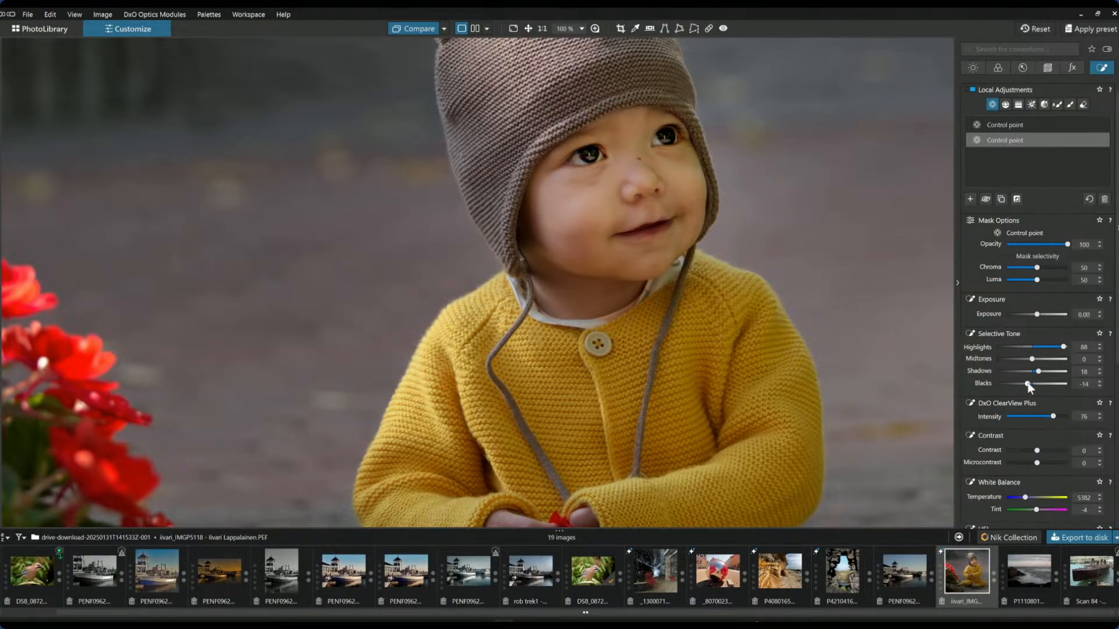
pyautogui.scroll(-4, 797, 361)
pyautogui.scroll(-2, 783, 364)
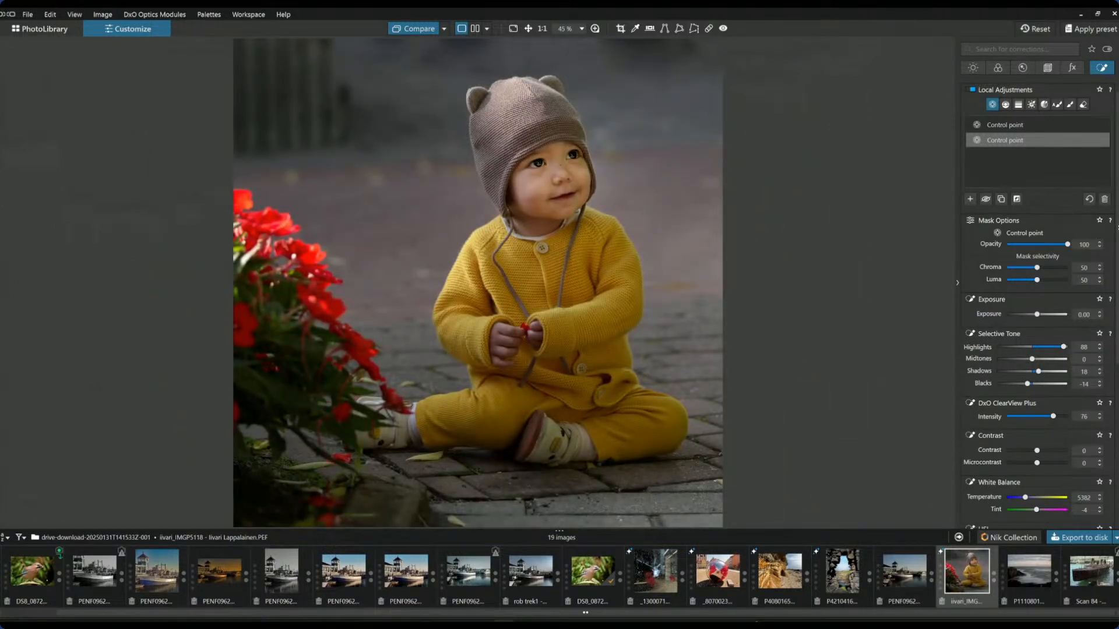
# Step: Create a new mask with control points on both of the child's hands and set its exposure to 1.10
pyautogui.click(974, 202)
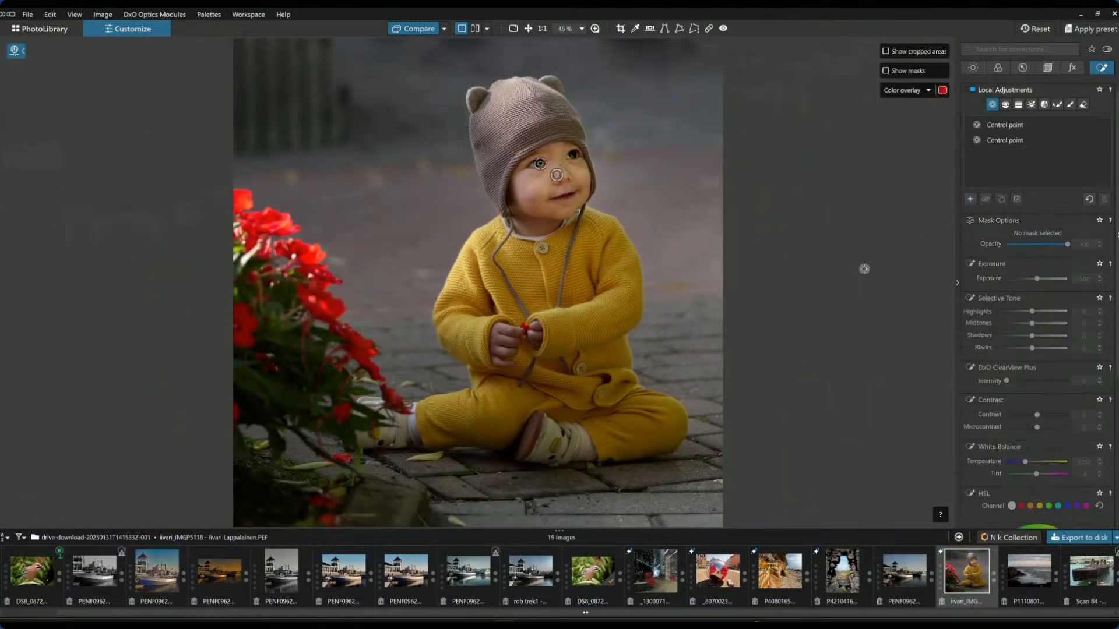
pyautogui.click(508, 342)
pyautogui.press('m')
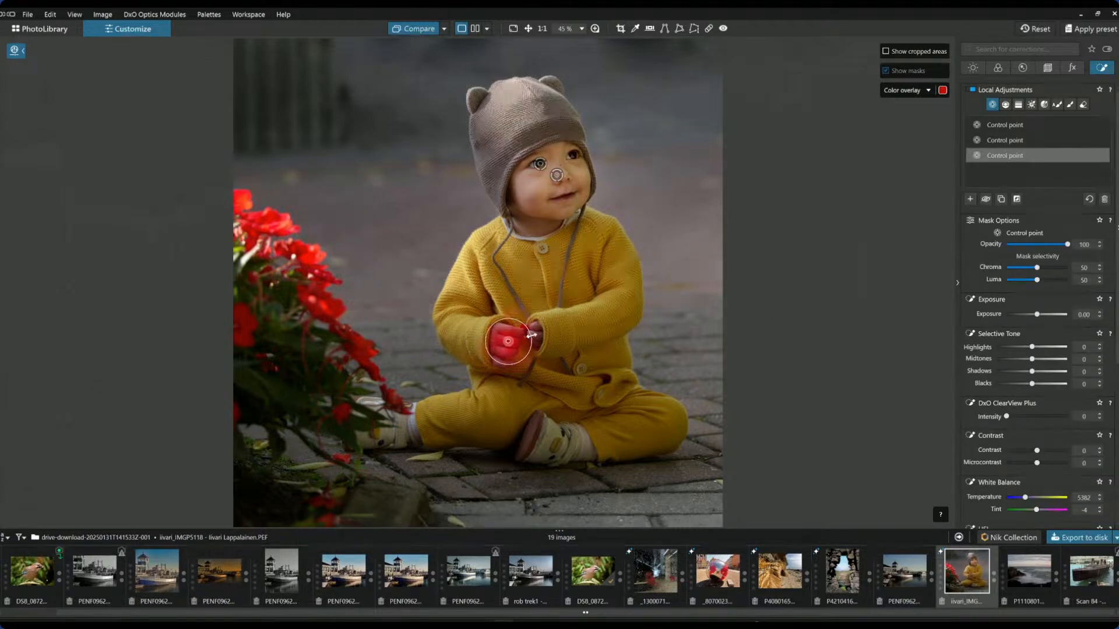
pyautogui.click(537, 334)
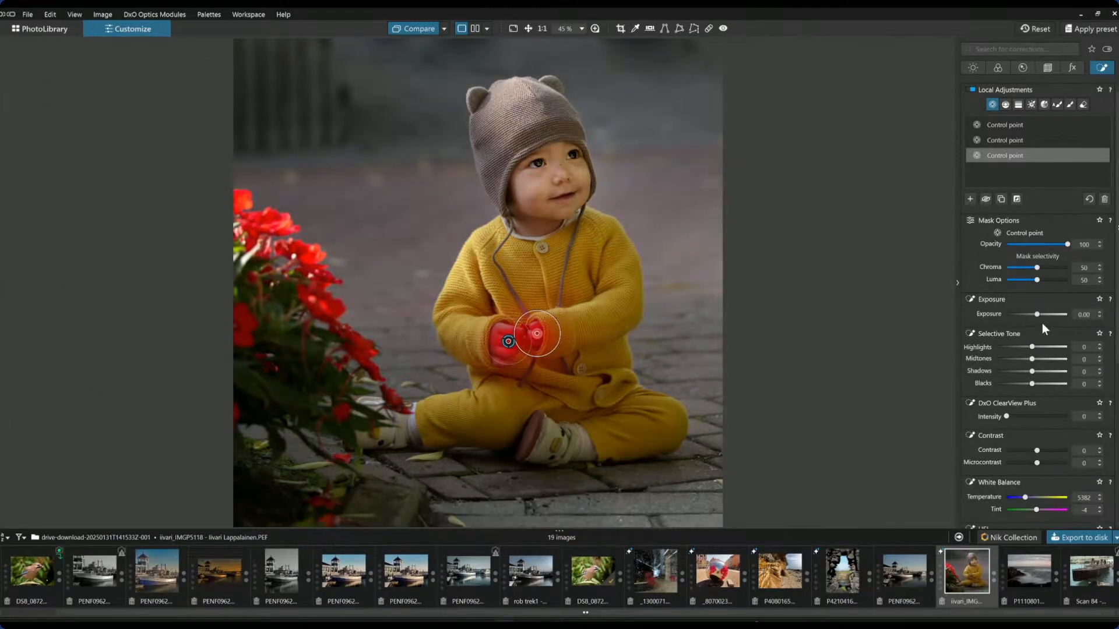
pyautogui.moveTo(1039, 318); pyautogui.dragTo(1045, 315)
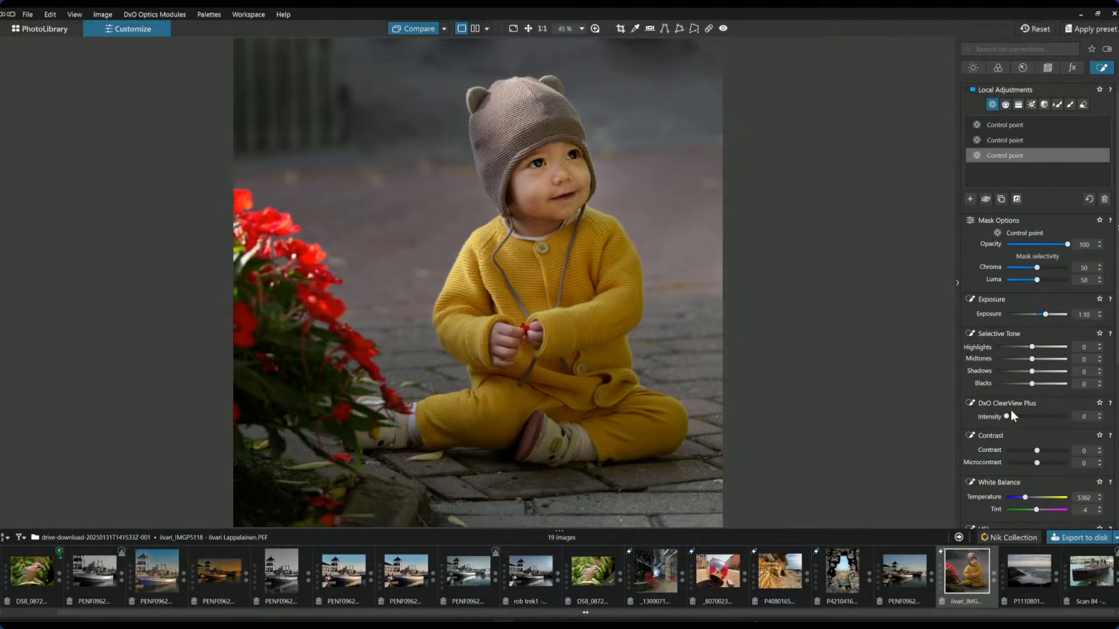
# Step: Create a separate control line mask running diagonally over the background to the right of the child
pyautogui.click(1005, 104)
pyautogui.moveTo(694, 148); pyautogui.dragTo(408, 274)
pyautogui.hotkey('ctrl', 'z')
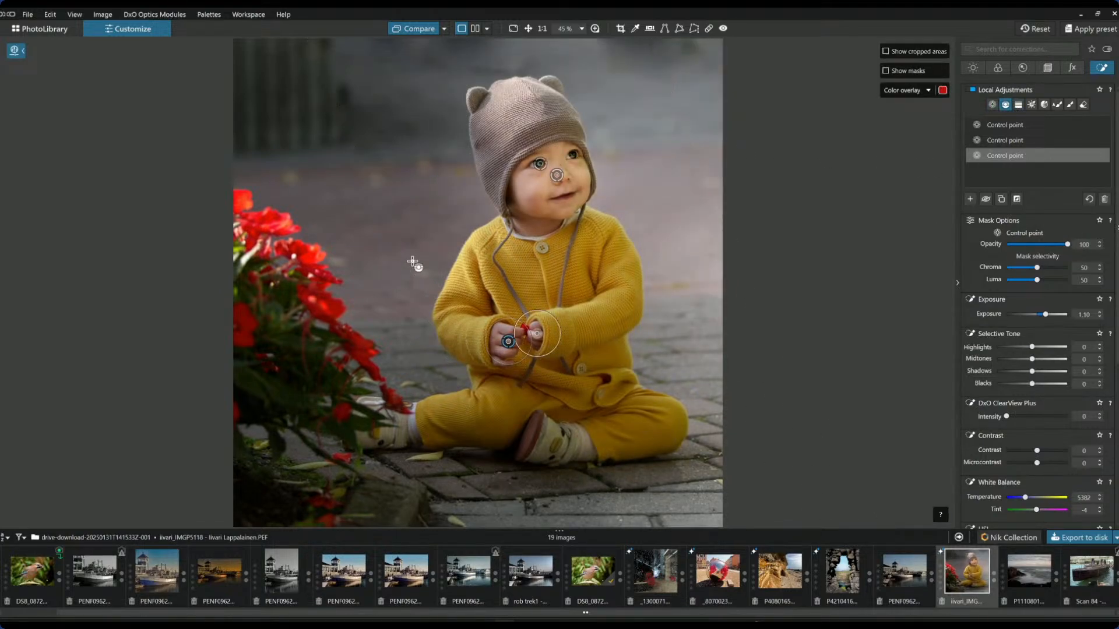
pyautogui.click(970, 199)
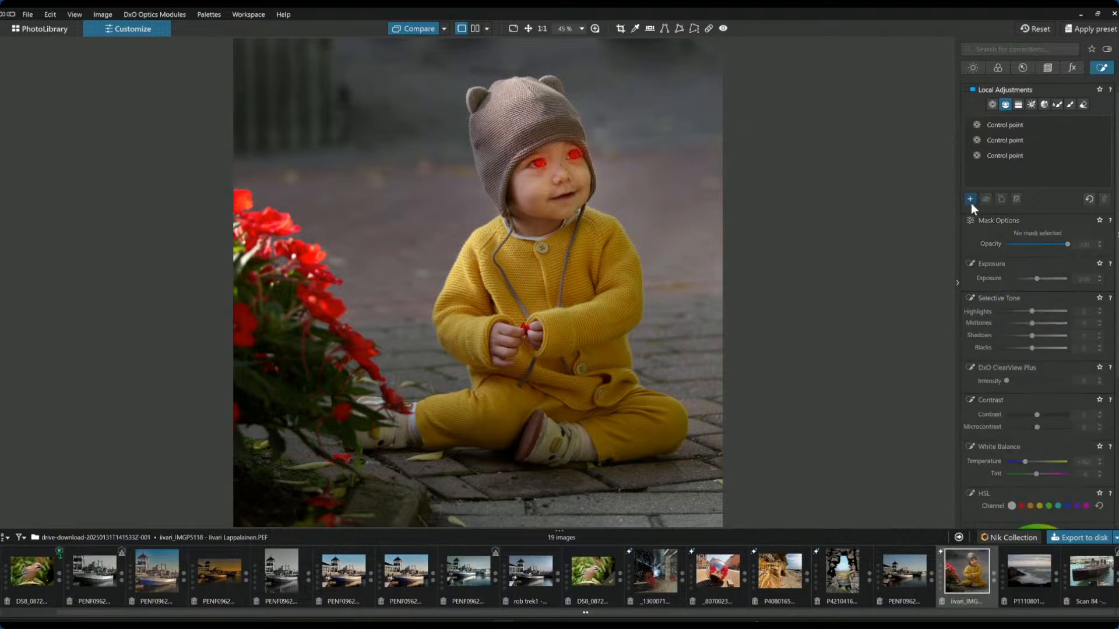
pyautogui.moveTo(614, 158); pyautogui.dragTo(448, 245)
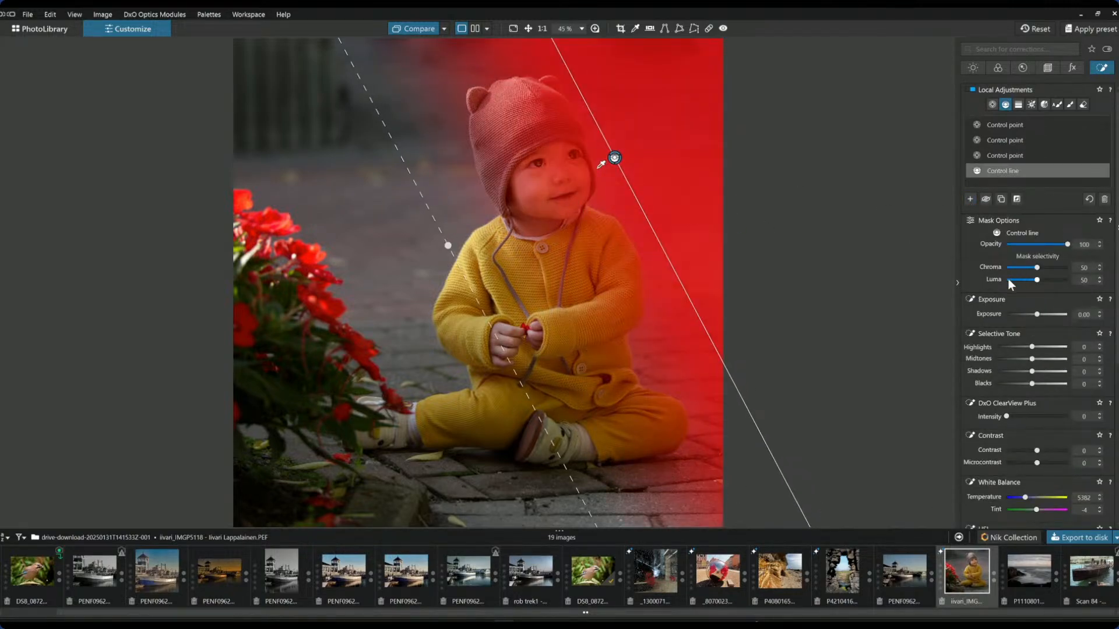
# Step: Brighten and warm the right-hand control line area with exposure 0.72 and temperature 6855
pyautogui.moveTo(1037, 314); pyautogui.dragTo(1042, 316)
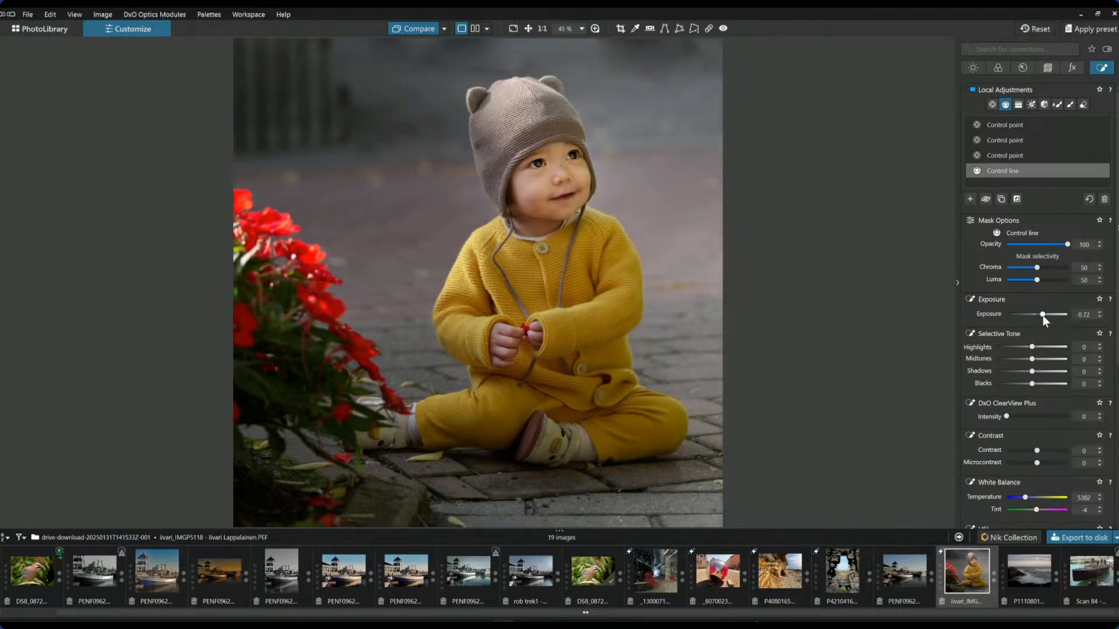
pyautogui.moveTo(1044, 316); pyautogui.dragTo(1042, 316)
pyautogui.scroll(-2, 1023, 427)
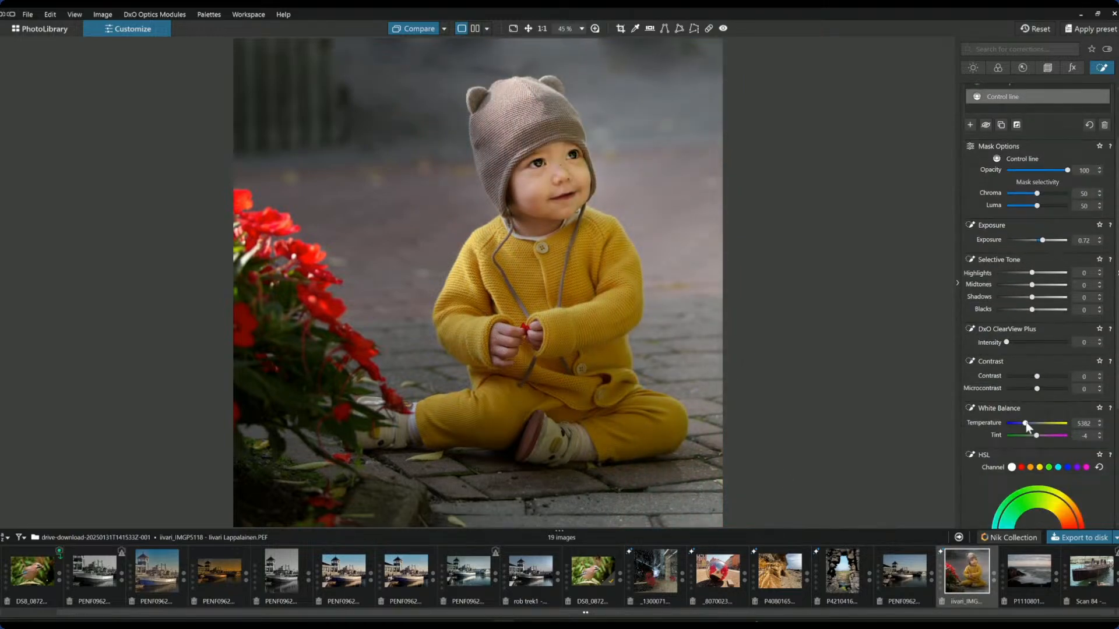
pyautogui.moveTo(1028, 423); pyautogui.dragTo(1032, 425)
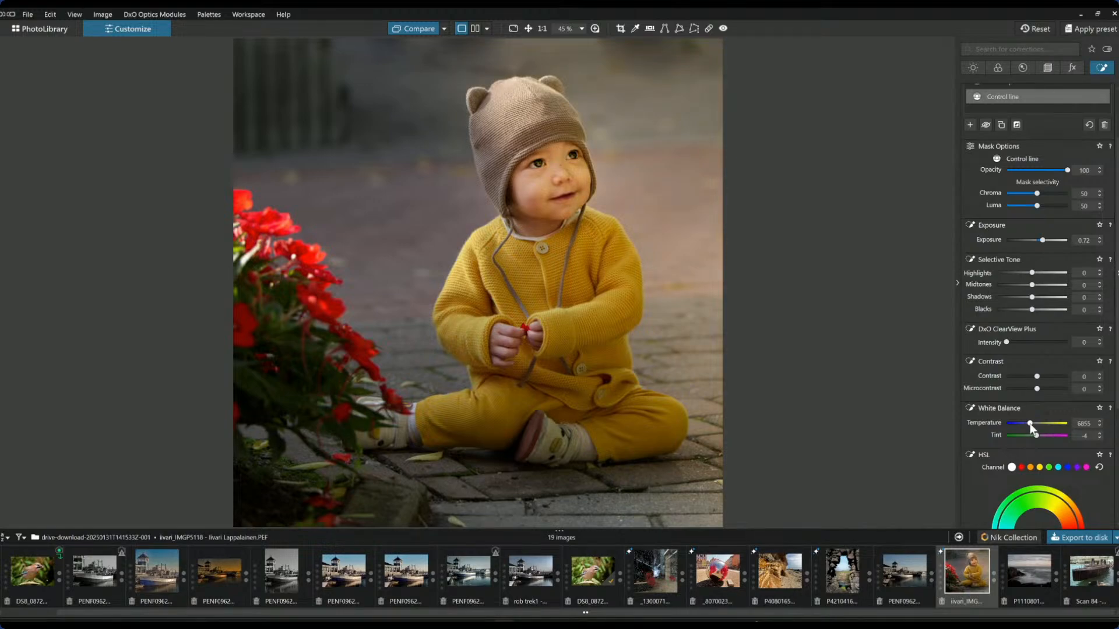
pyautogui.moveTo(1031, 428); pyautogui.dragTo(1030, 428)
# Step: Create another control line mask diagonally over the red flowers' side, with chroma selectivity 58 and luma selectivity 59
pyautogui.moveTo(369, 419); pyautogui.dragTo(490, 304)
pyautogui.hotkey('ctrl', 'z')
pyautogui.scroll(3, 1009, 212)
pyautogui.click(970, 199)
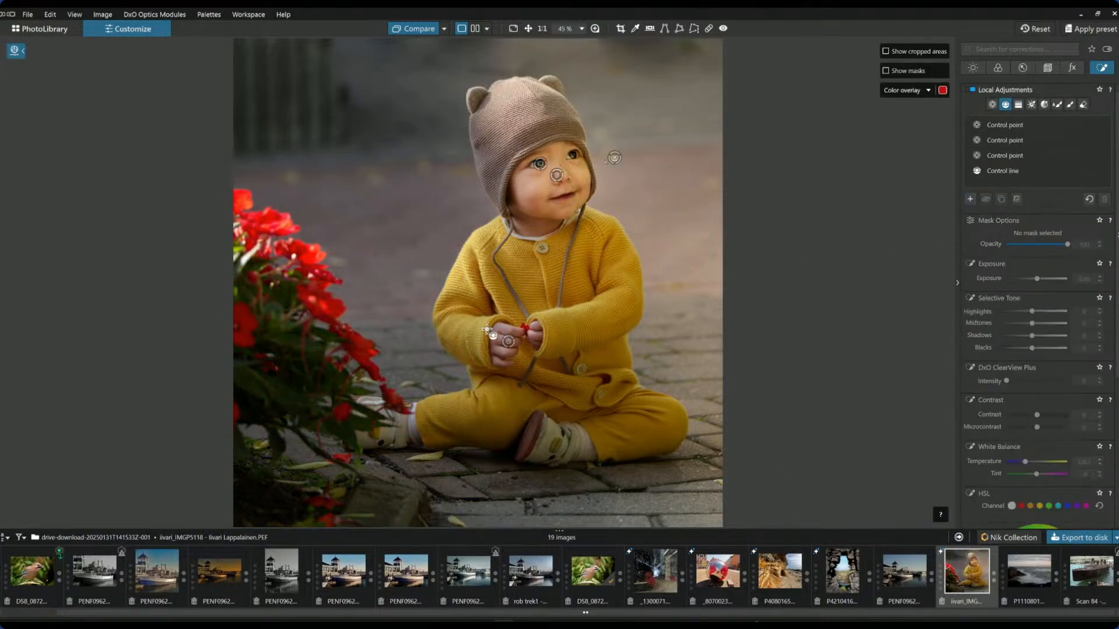
pyautogui.moveTo(416, 397); pyautogui.dragTo(515, 318)
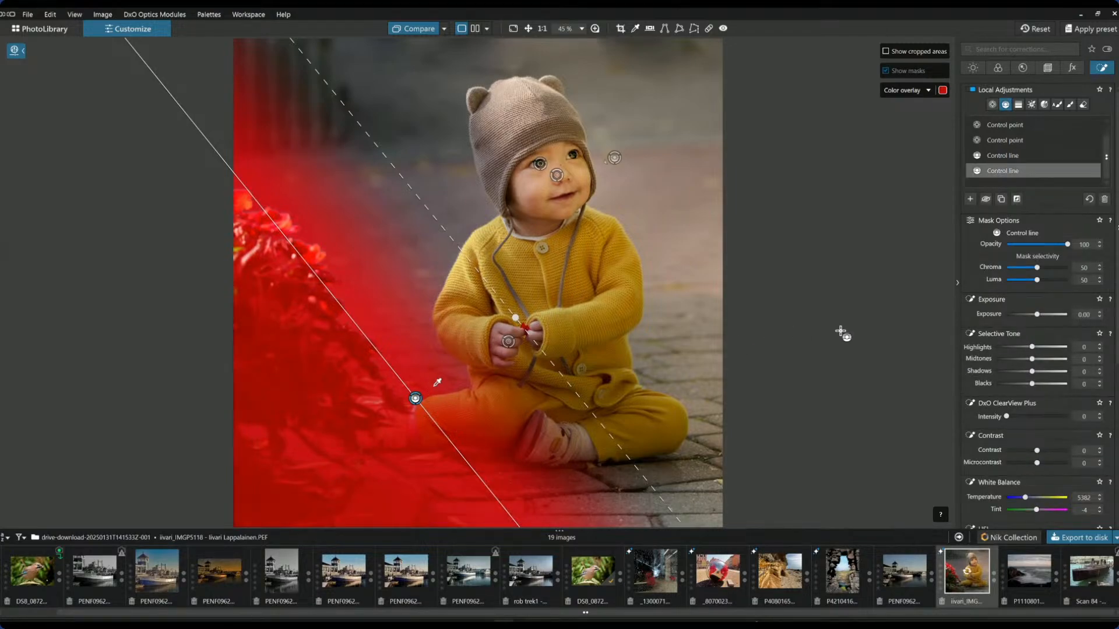
pyautogui.moveTo(1037, 268); pyautogui.dragTo(1043, 283)
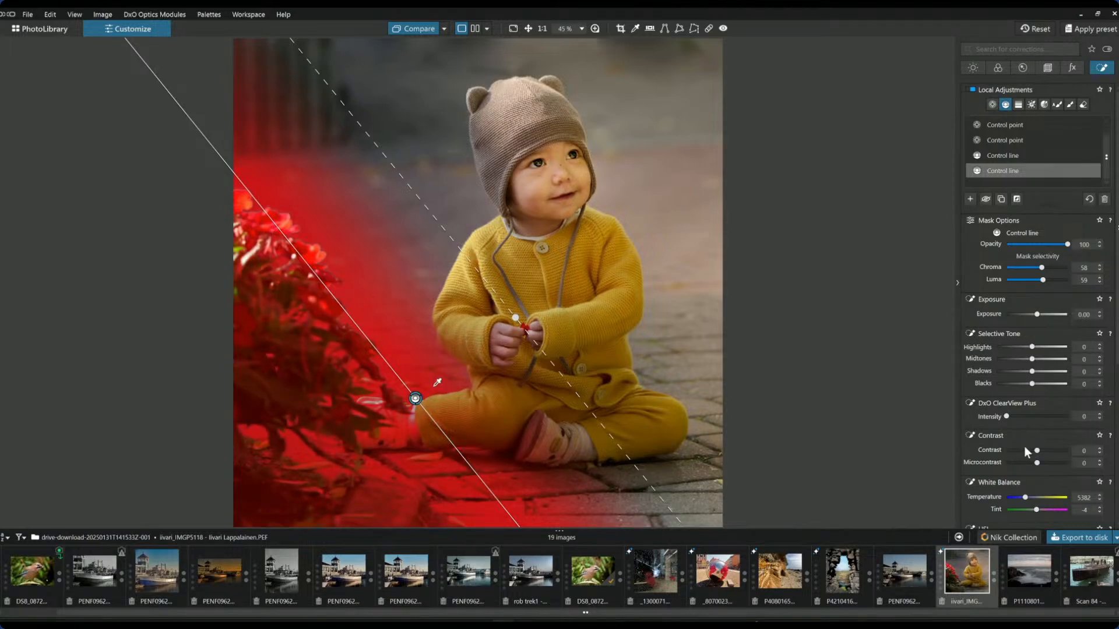
# Step: Cool the flower-side control line area to temperature 5107 and deselect the mask
pyautogui.moveTo(1027, 496); pyautogui.dragTo(1025, 498)
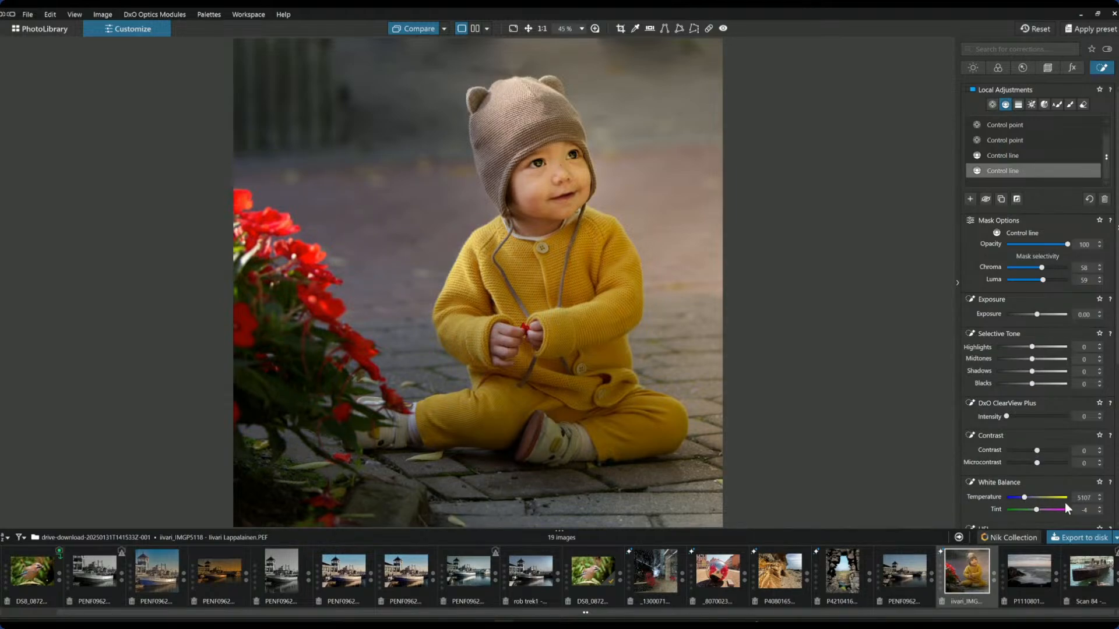
pyautogui.scroll(-1, 824, 323)
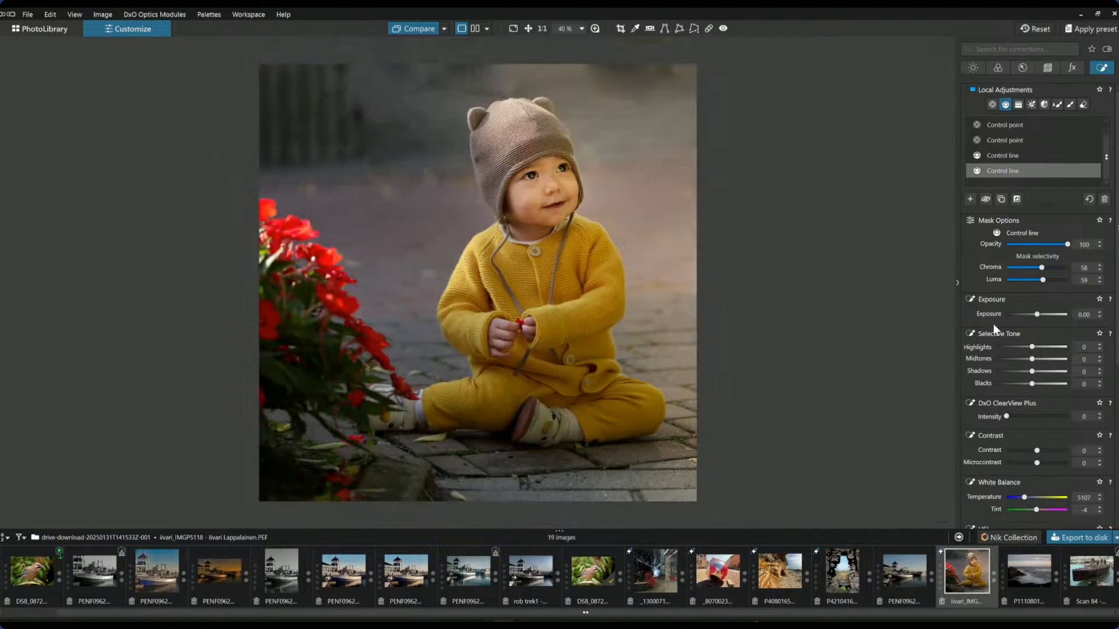
pyautogui.press('Escape')
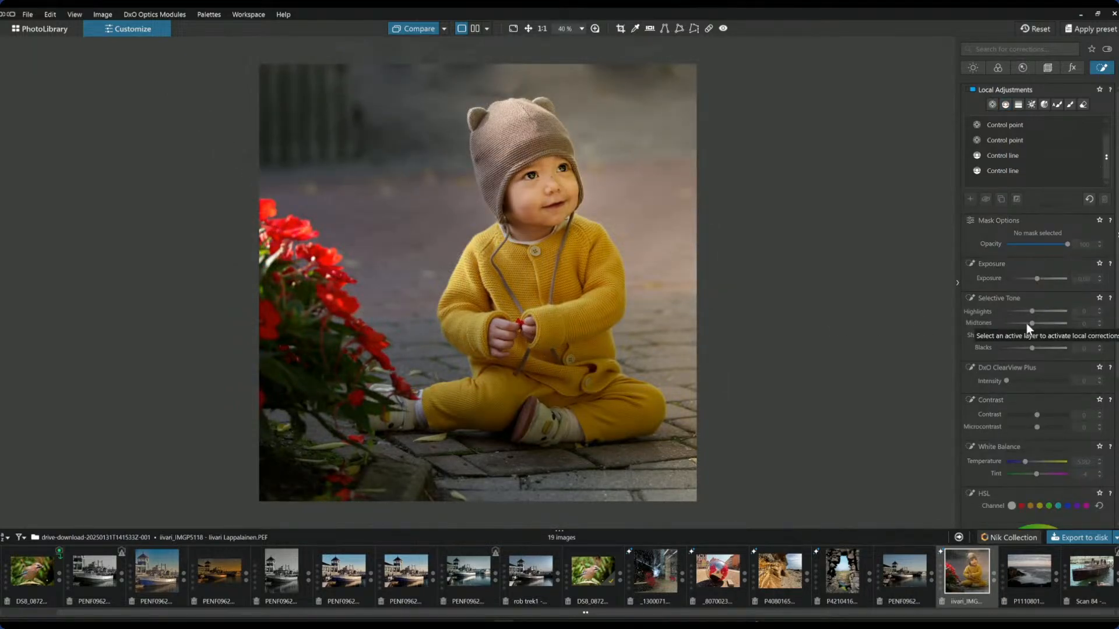
# Step: Compare the edited child photo with the original side by side at full width, and return to the single view
pyautogui.click(426, 23)
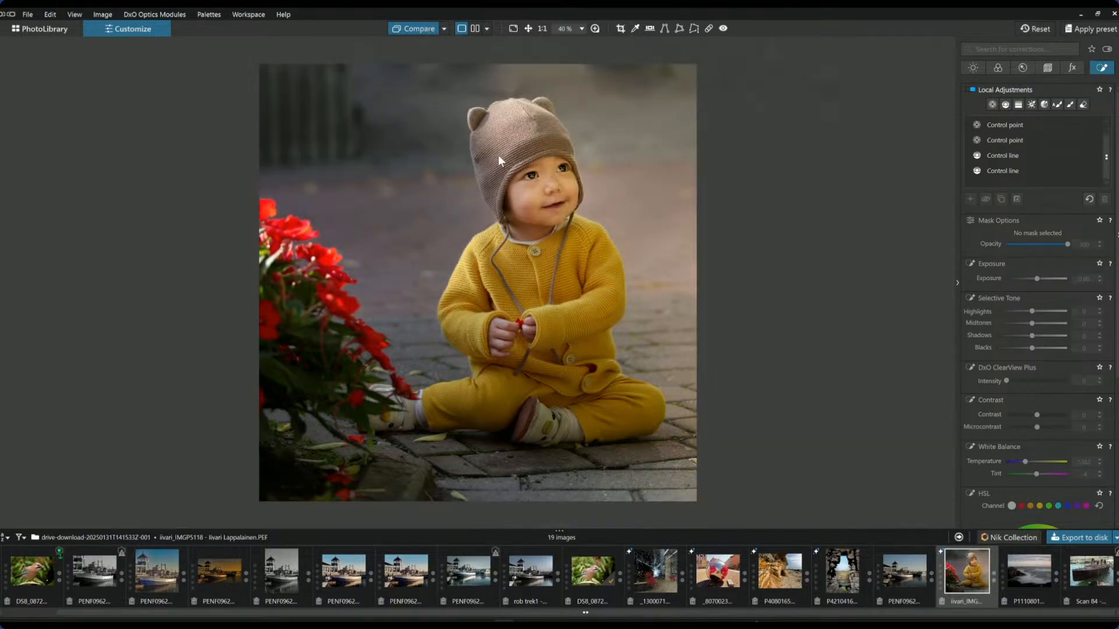
pyautogui.scroll(-1, 652, 232)
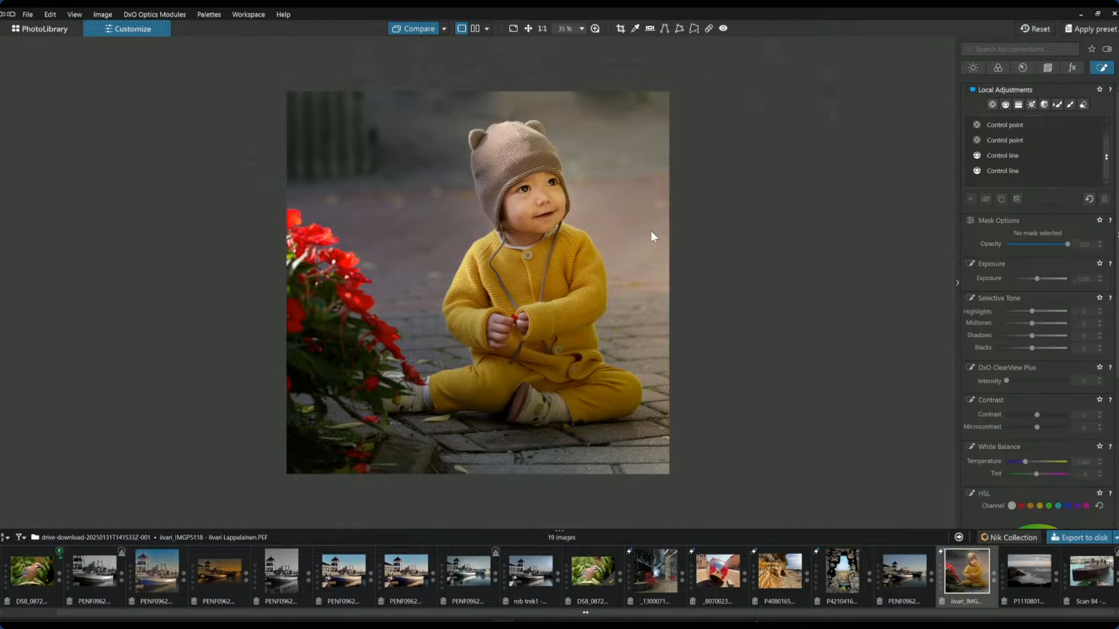
pyautogui.click(475, 29)
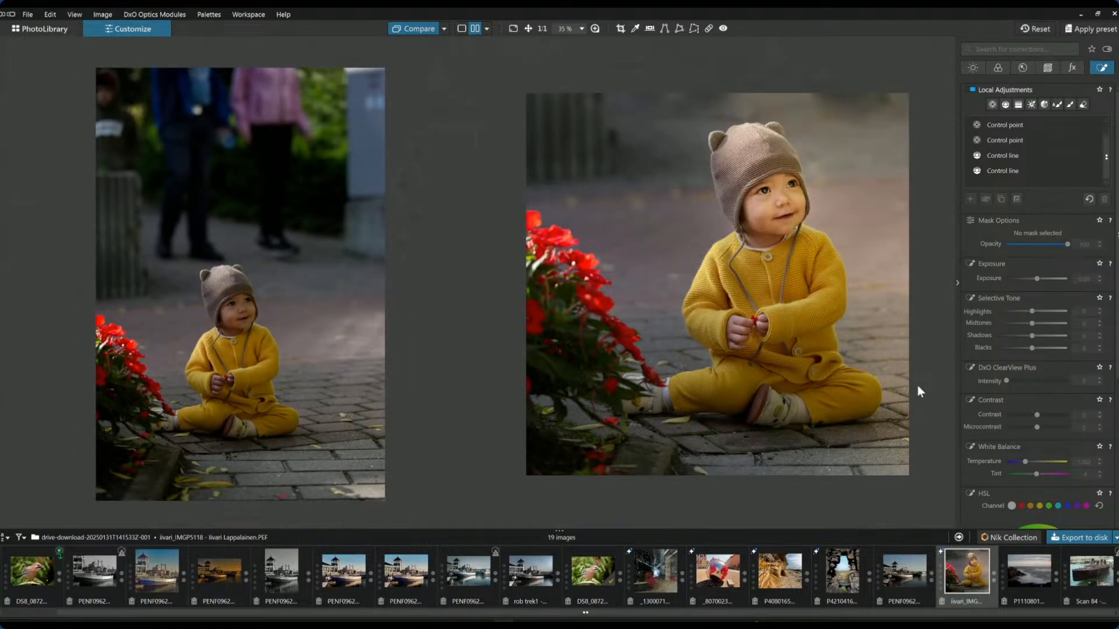
pyautogui.press('F9')
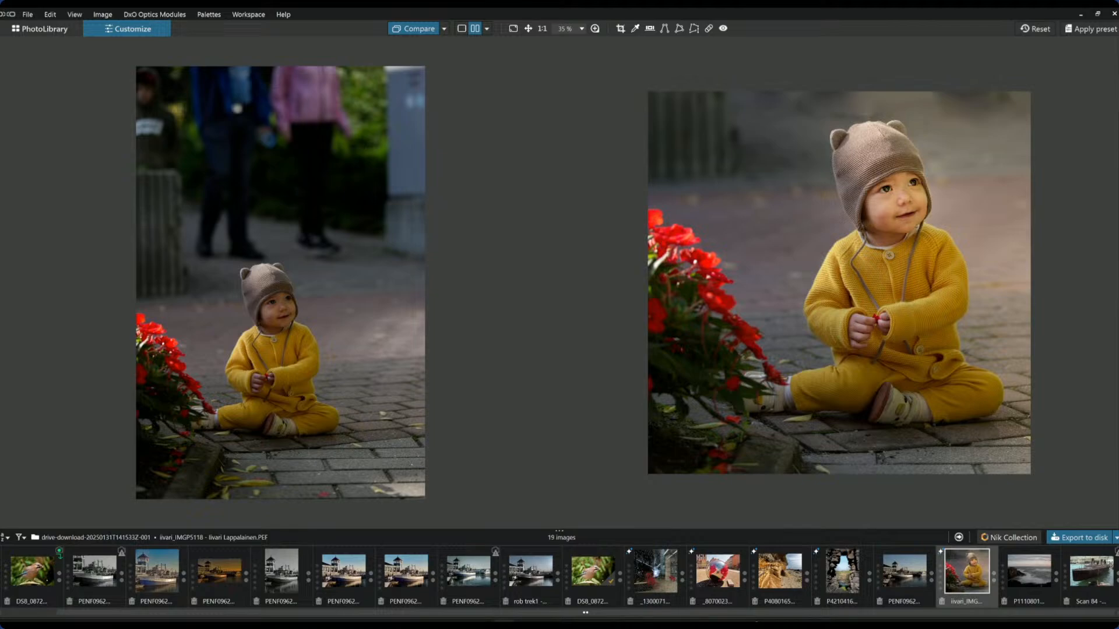
pyautogui.click(1115, 283)
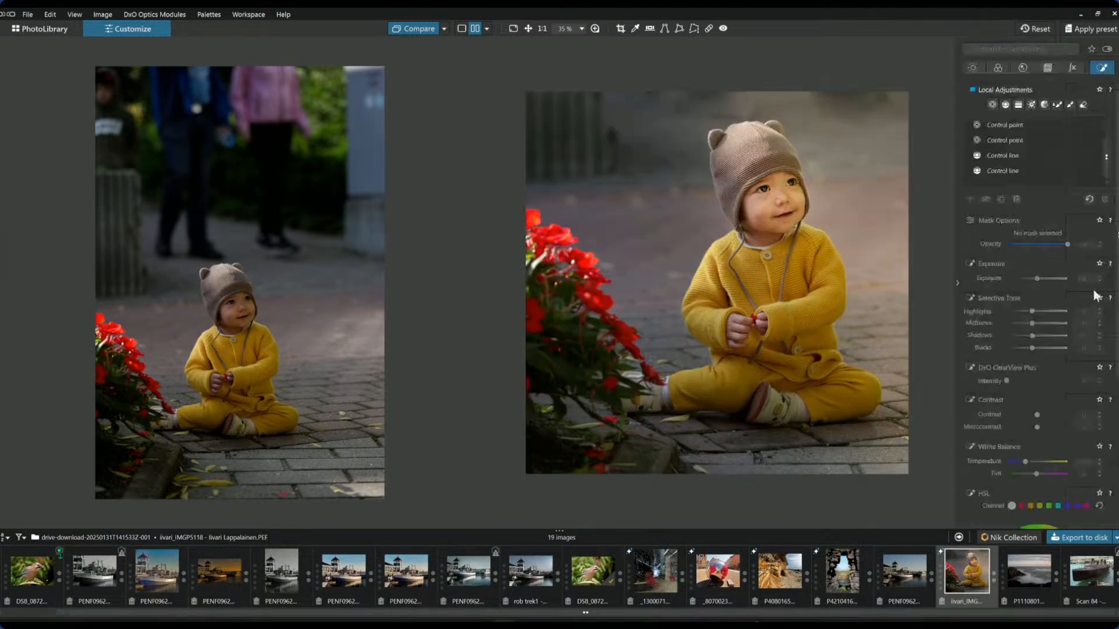
pyautogui.click(462, 30)
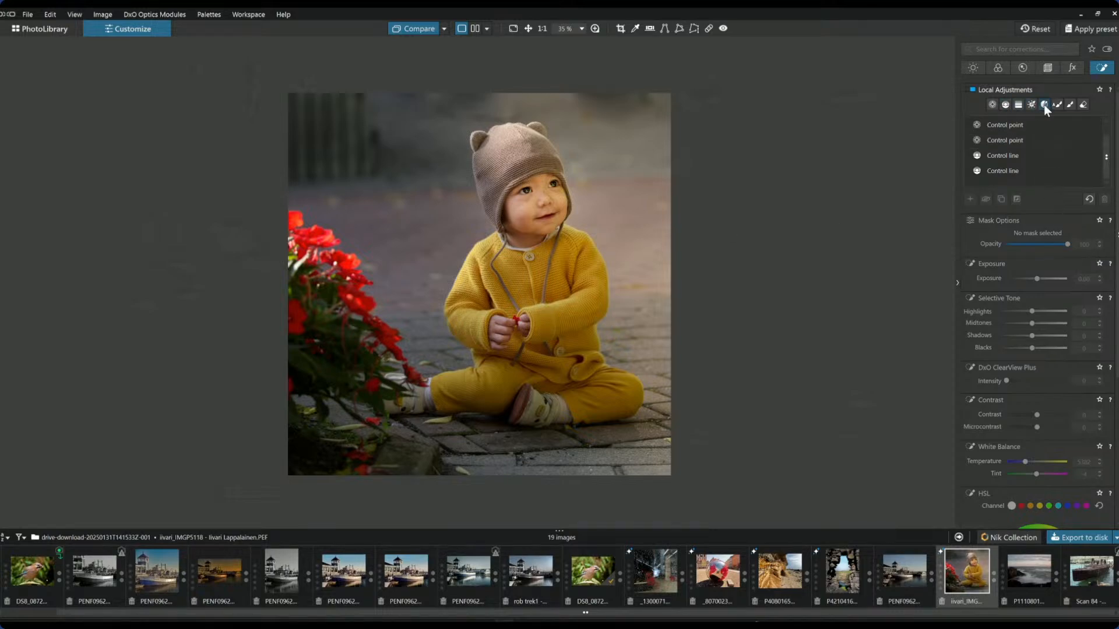
# Step: Create a new control point mask with eight small points spread across the background on both sides of the child's head
pyautogui.click(995, 107)
pyautogui.scroll(4, 325, 191)
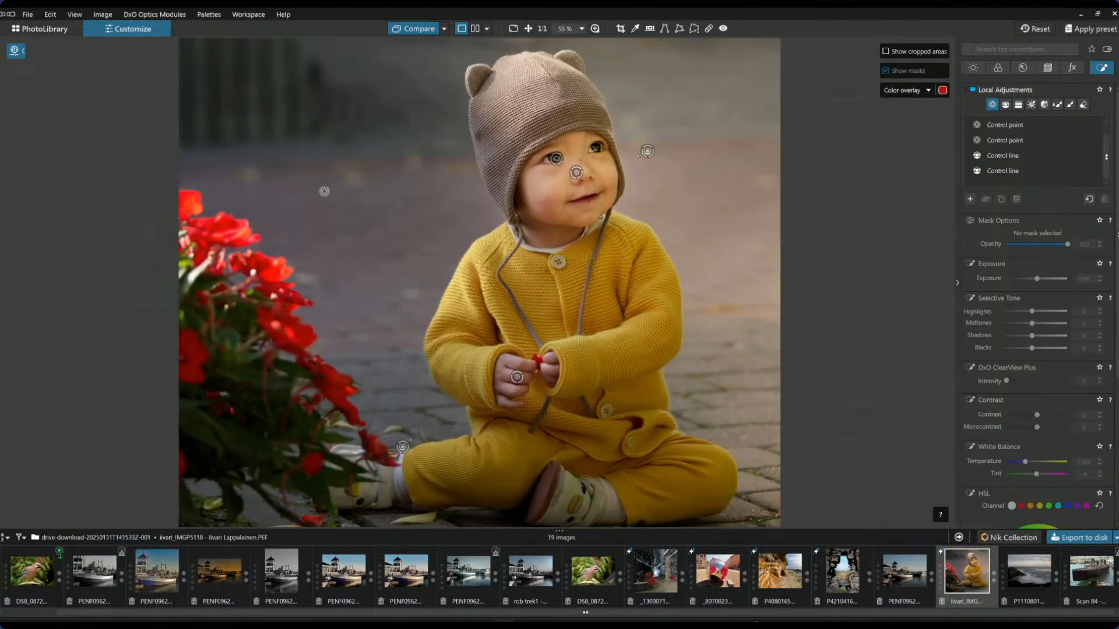
pyautogui.scroll(2, 324, 191)
pyautogui.click(168, 173)
pyautogui.moveTo(195, 150); pyautogui.dragTo(183, 160)
pyautogui.click(305, 172)
pyautogui.click(387, 152)
pyautogui.click(451, 158)
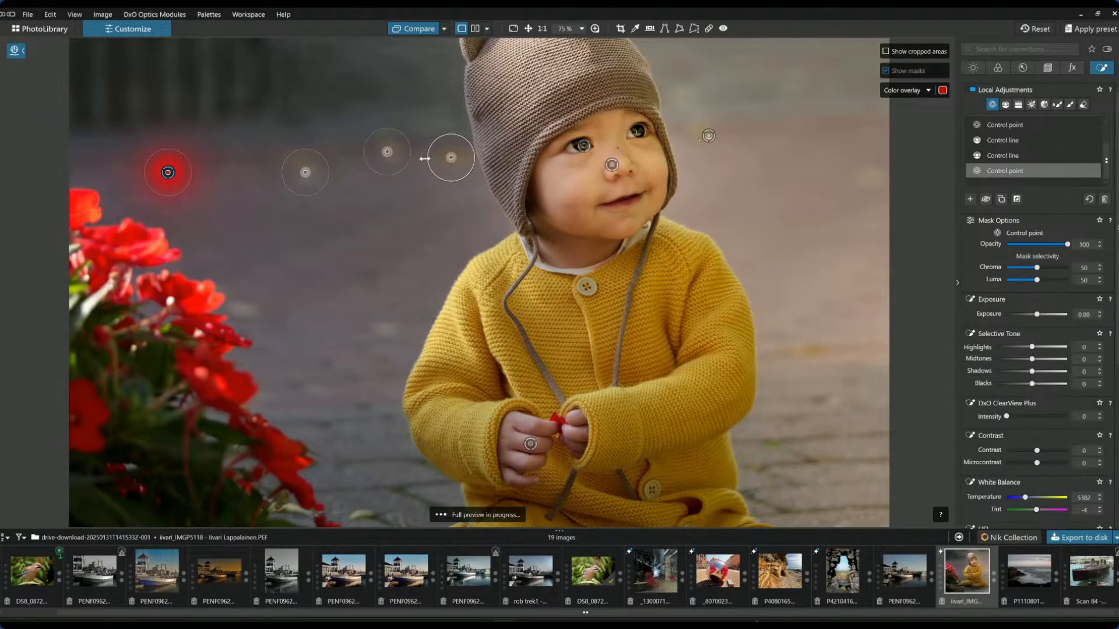
pyautogui.click(441, 121)
pyautogui.click(693, 99)
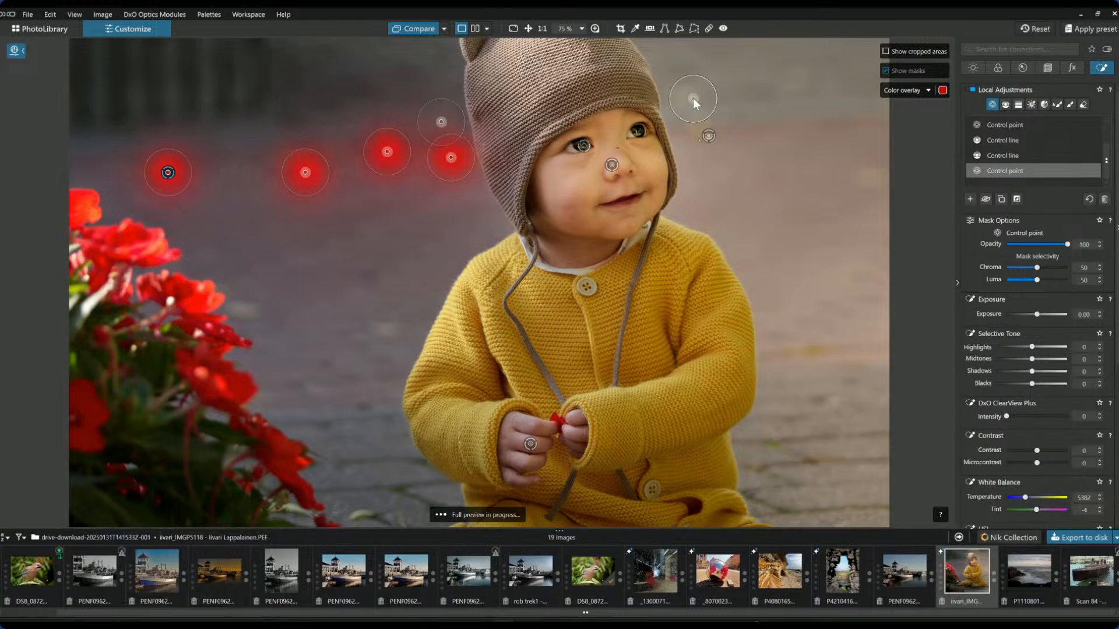
pyautogui.click(792, 80)
pyautogui.click(867, 179)
# Step: Extend the mask with small control points beside the flowers, near the child's foot and in the upper background
pyautogui.hotkey('ctrl', '-')
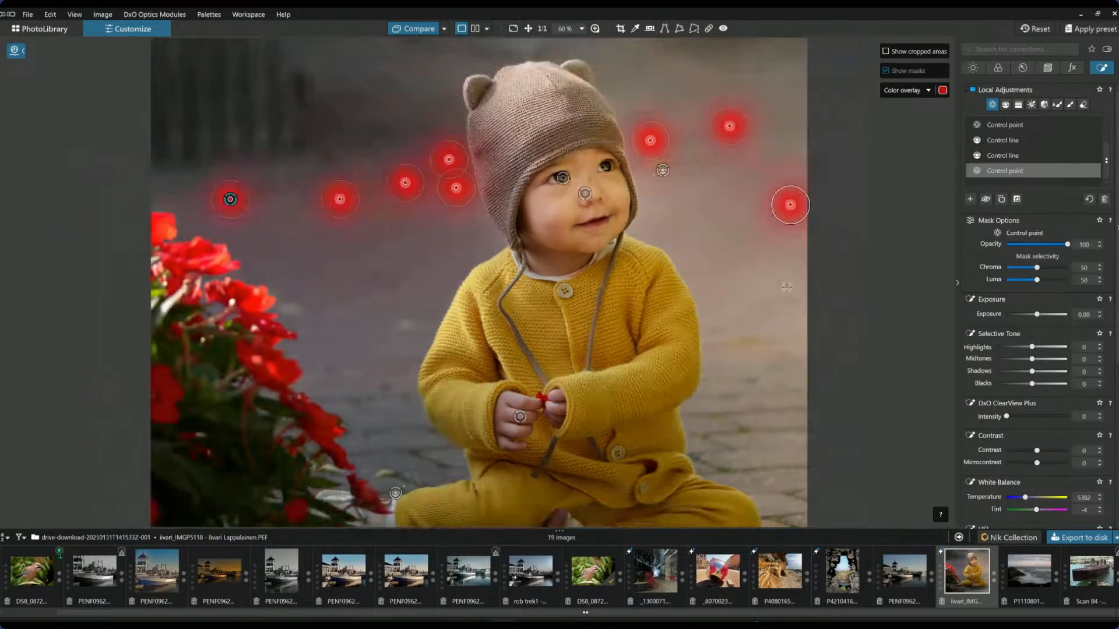
pyautogui.click(410, 326)
pyautogui.click(286, 310)
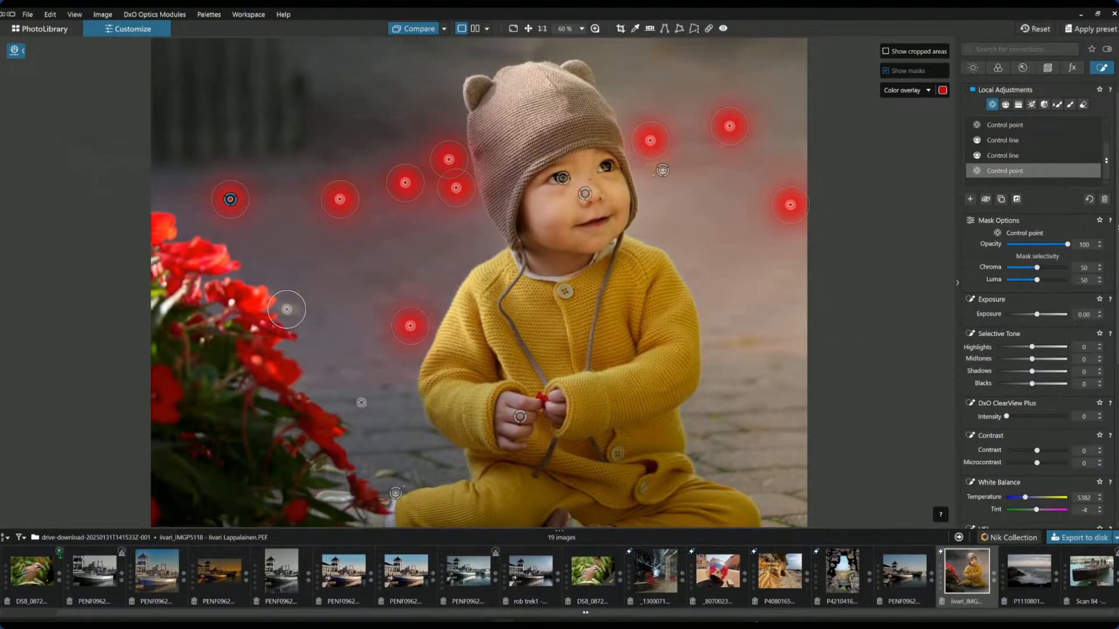
pyautogui.click(386, 473)
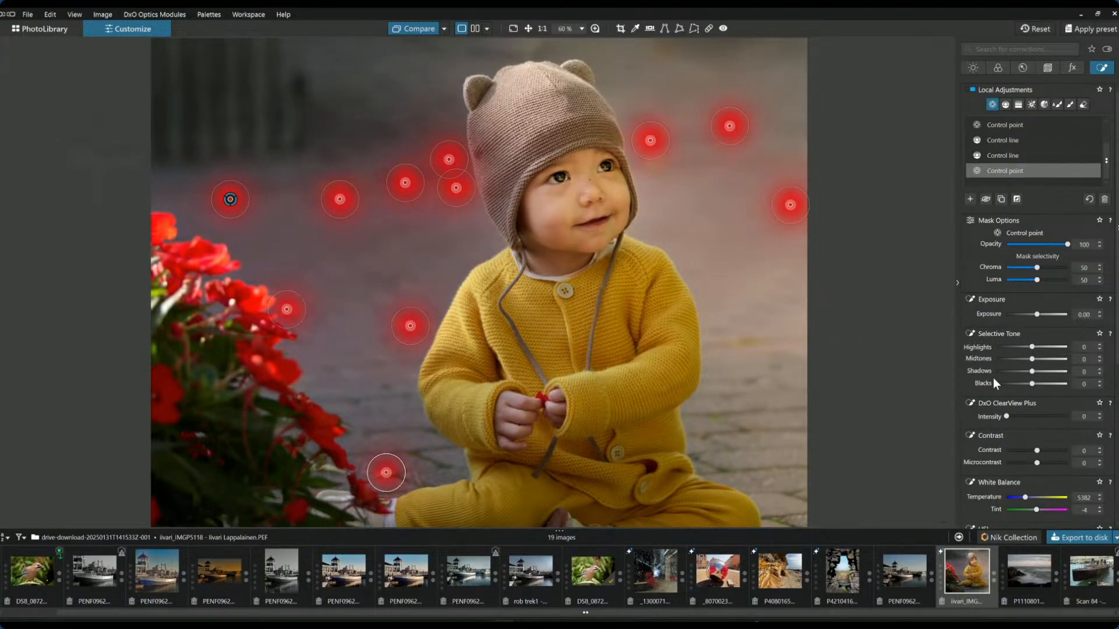
pyautogui.click(355, 46)
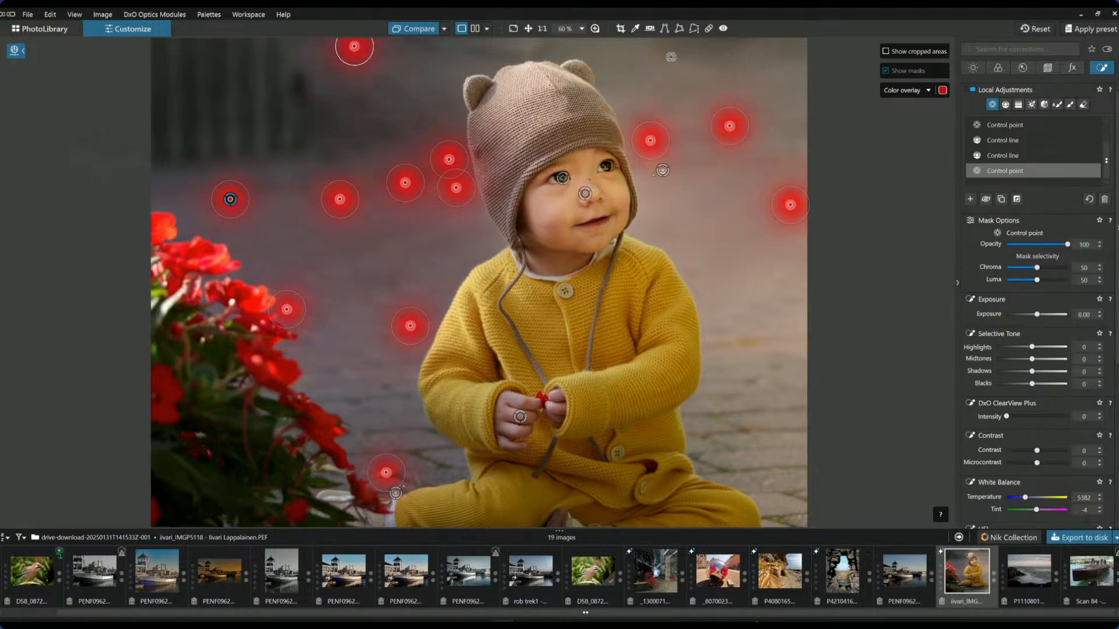
# Step: Try temperature 8128 and highlights 38 on the background control points, and reset both corrections
pyautogui.moveTo(1027, 502); pyautogui.dragTo(1032, 499)
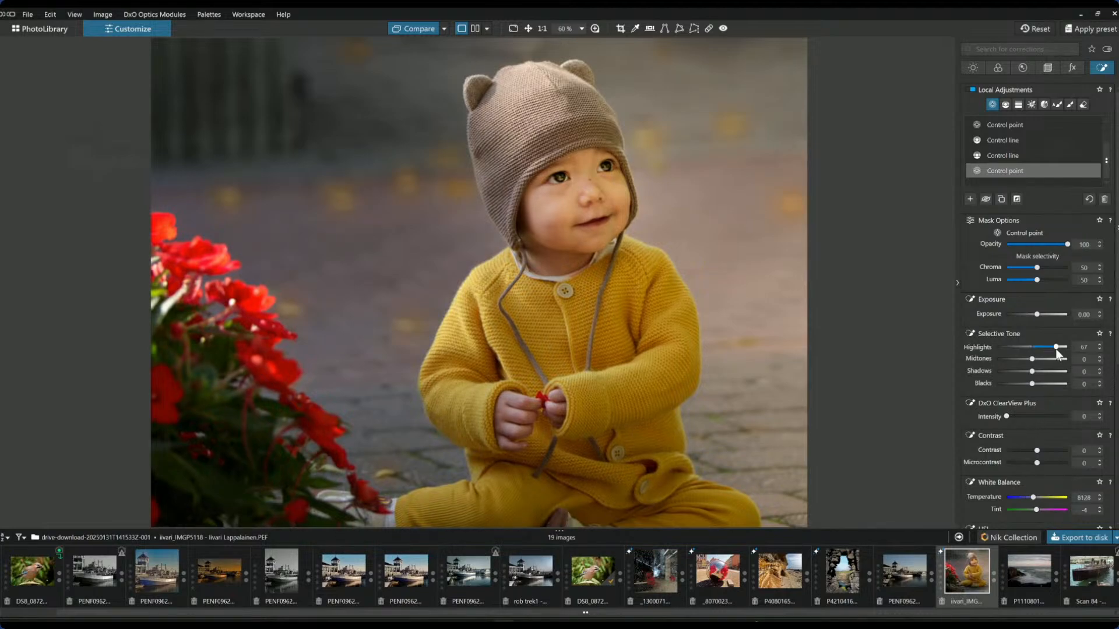
pyautogui.moveTo(1055, 348); pyautogui.dragTo(1047, 349)
pyautogui.scroll(-3, 748, 390)
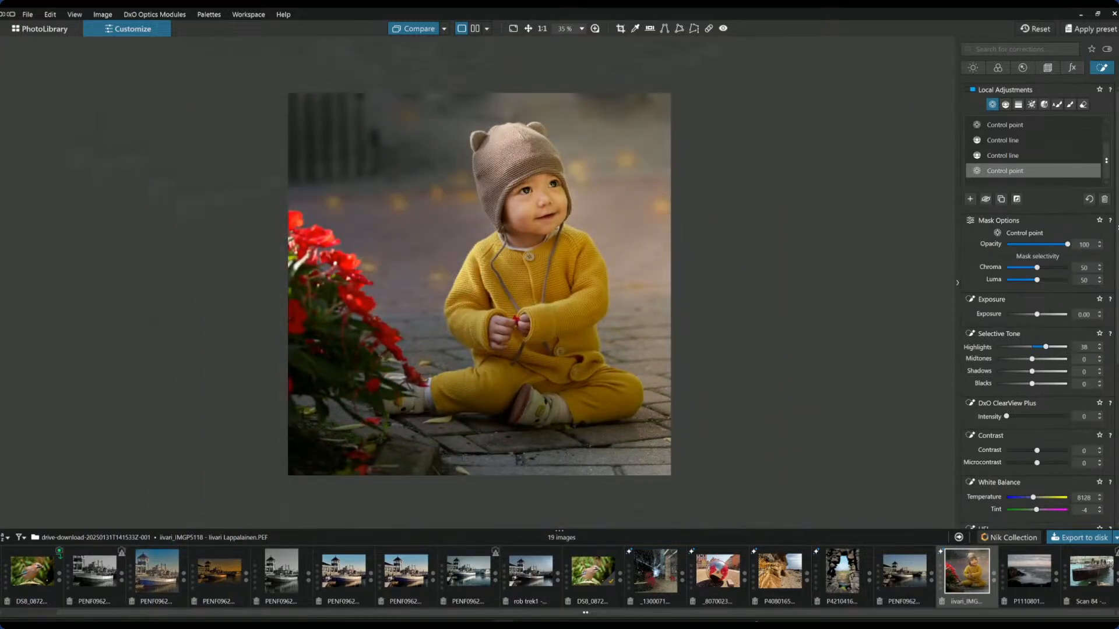
pyautogui.doubleClick(1043, 347)
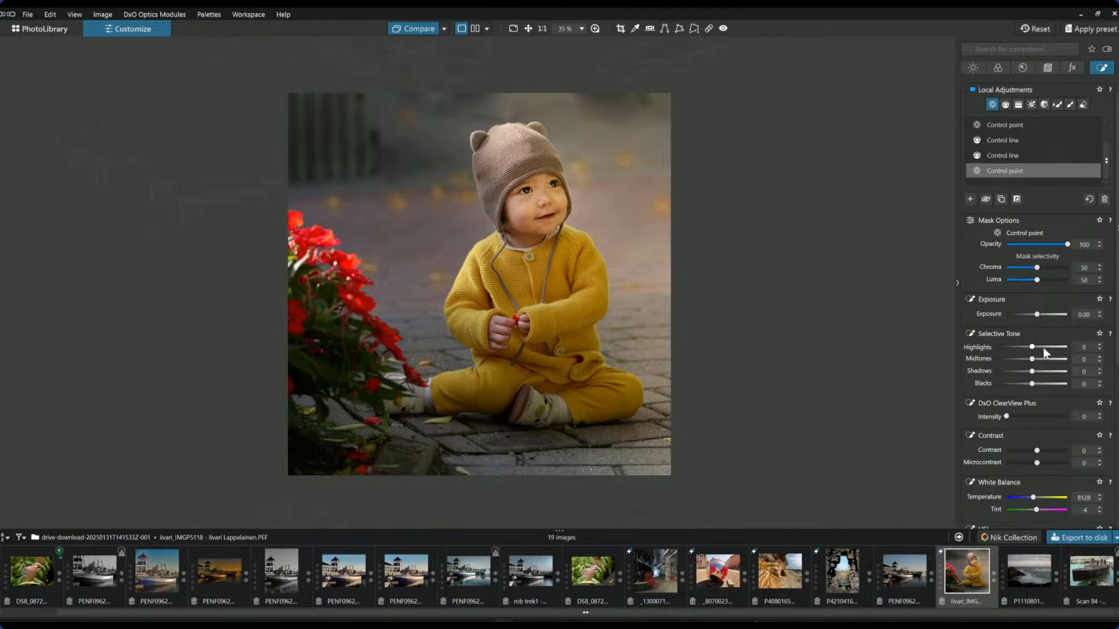
pyautogui.doubleClick(1033, 498)
# Step: Set the background points to temperature 6082 and highlights 19, and add two more points in the lower foreground
pyautogui.scroll(2, 1033, 497)
pyautogui.scroll(1, 1033, 499)
pyautogui.moveTo(1032, 347); pyautogui.dragTo(1036, 348)
pyautogui.moveTo(1037, 348); pyautogui.dragTo(1039, 348)
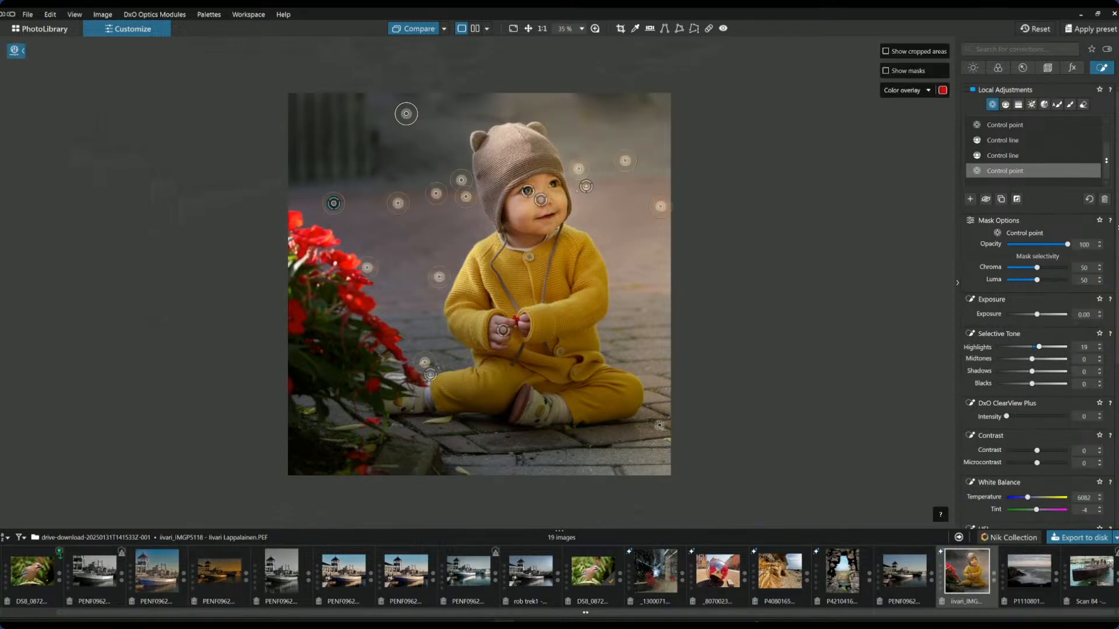
pyautogui.click(462, 470)
pyautogui.click(353, 427)
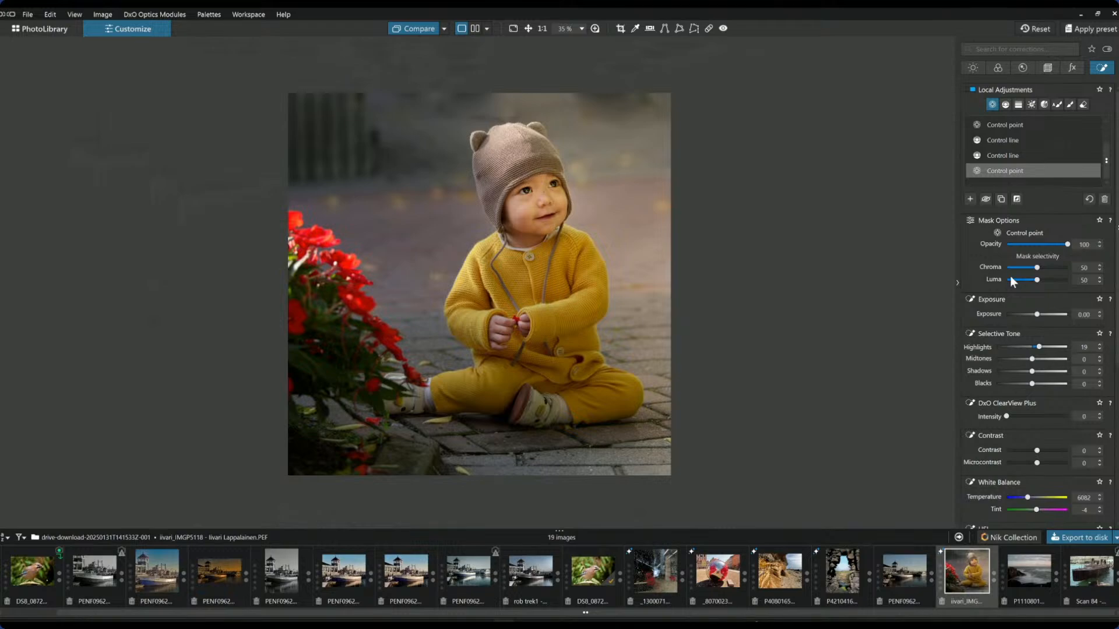
# Step: Deselect the mask and compare the edited child photo with the uncropped original side by side at full width
pyautogui.click(475, 29)
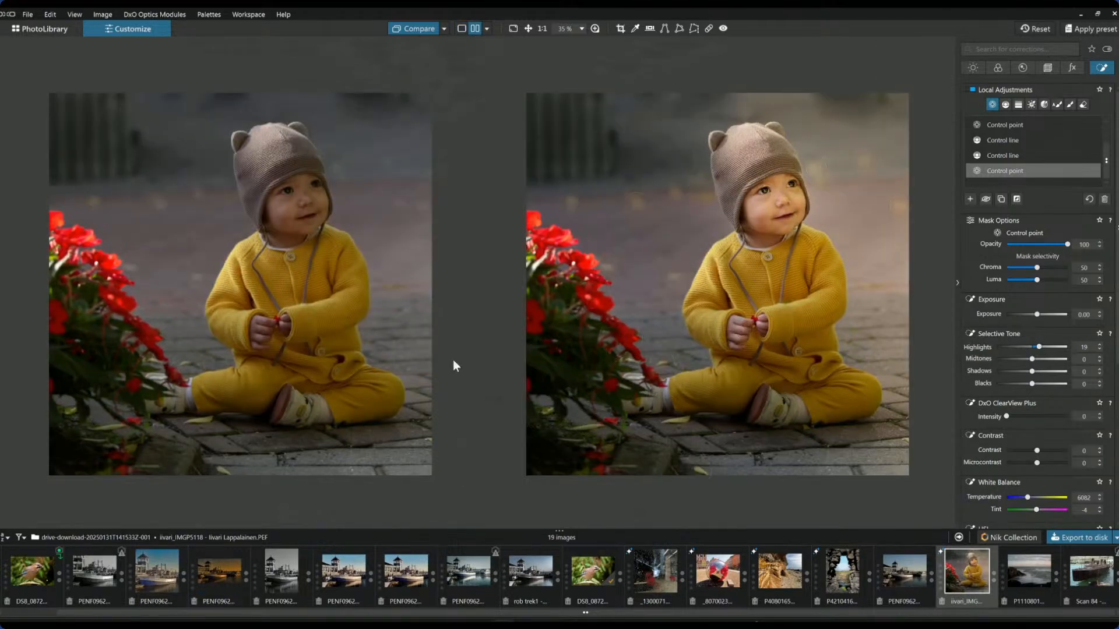
pyautogui.click(1100, 69)
pyautogui.scroll(-2, 420, 208)
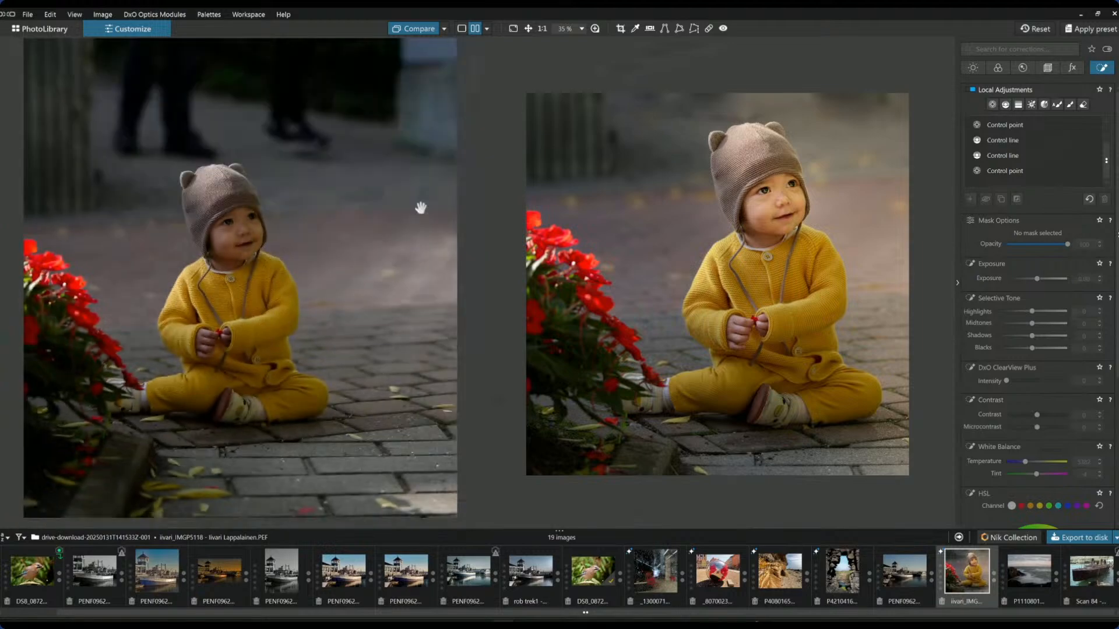
pyautogui.scroll(-1, 430, 271)
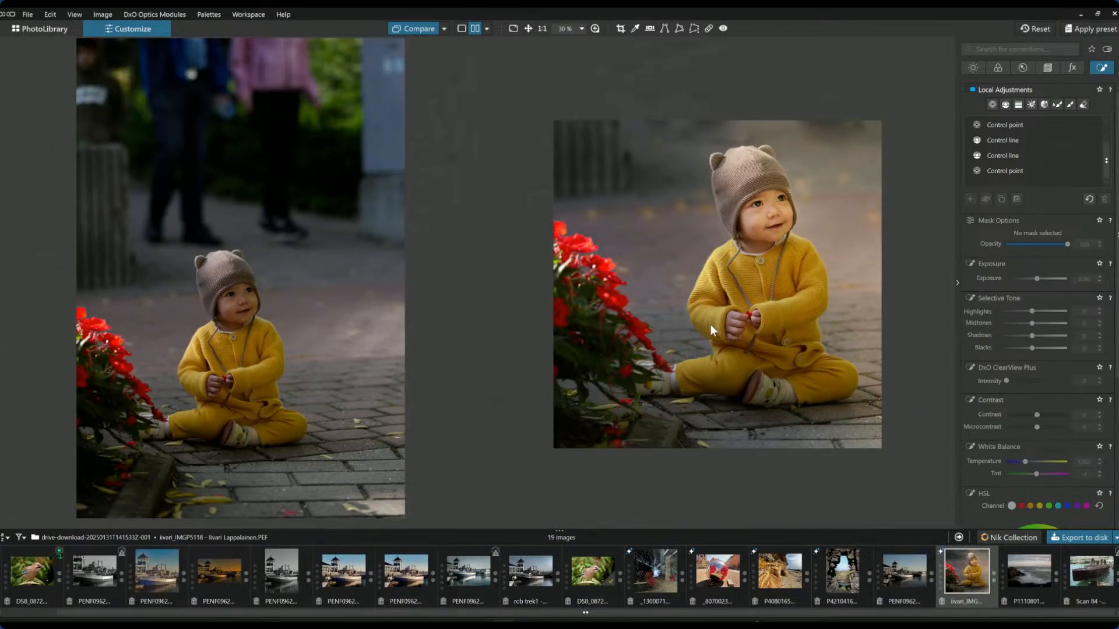
pyautogui.press('F9')
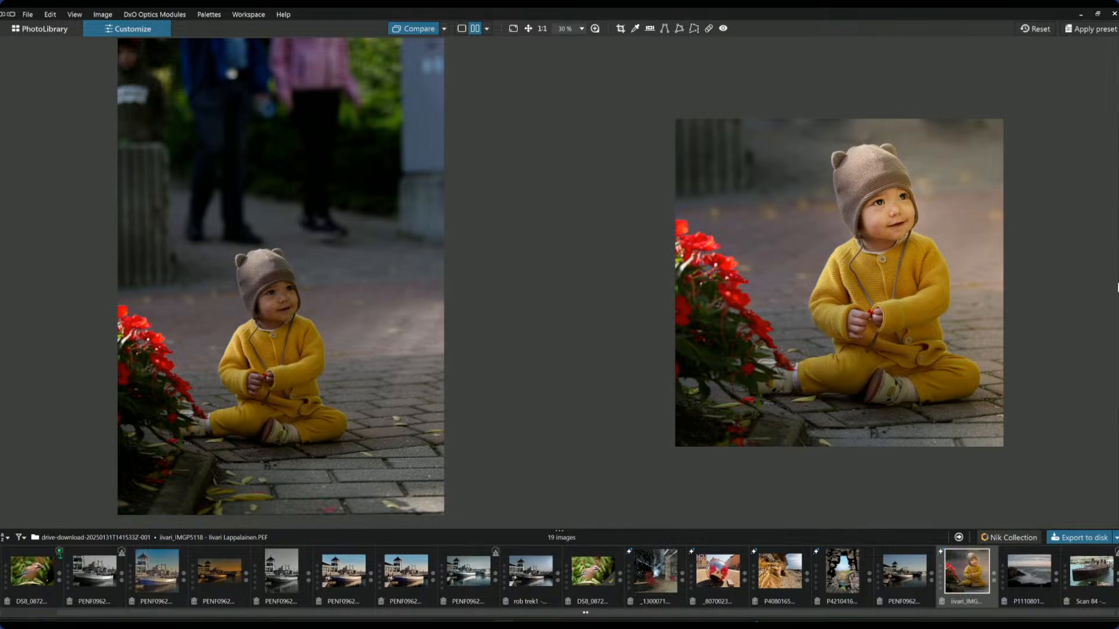
pyautogui.click(1115, 283)
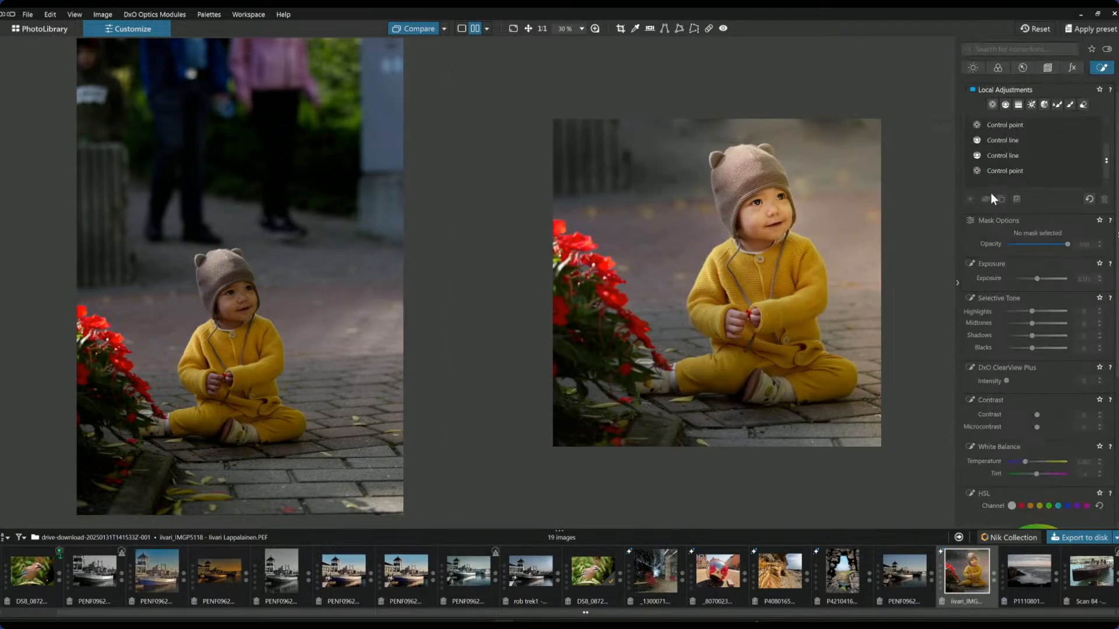
# Step: Create a control point mask around the child's shoulder with chroma 57, luma 52 and exposure 0.79, and close the mask tool
pyautogui.click(992, 105)
pyautogui.click(971, 199)
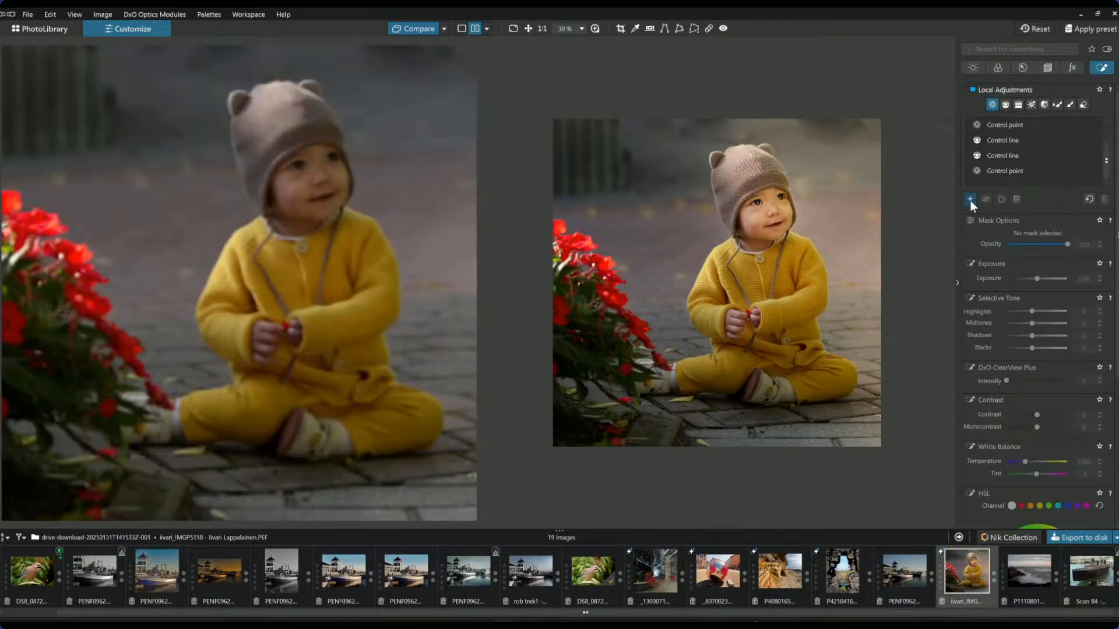
pyautogui.click(798, 242)
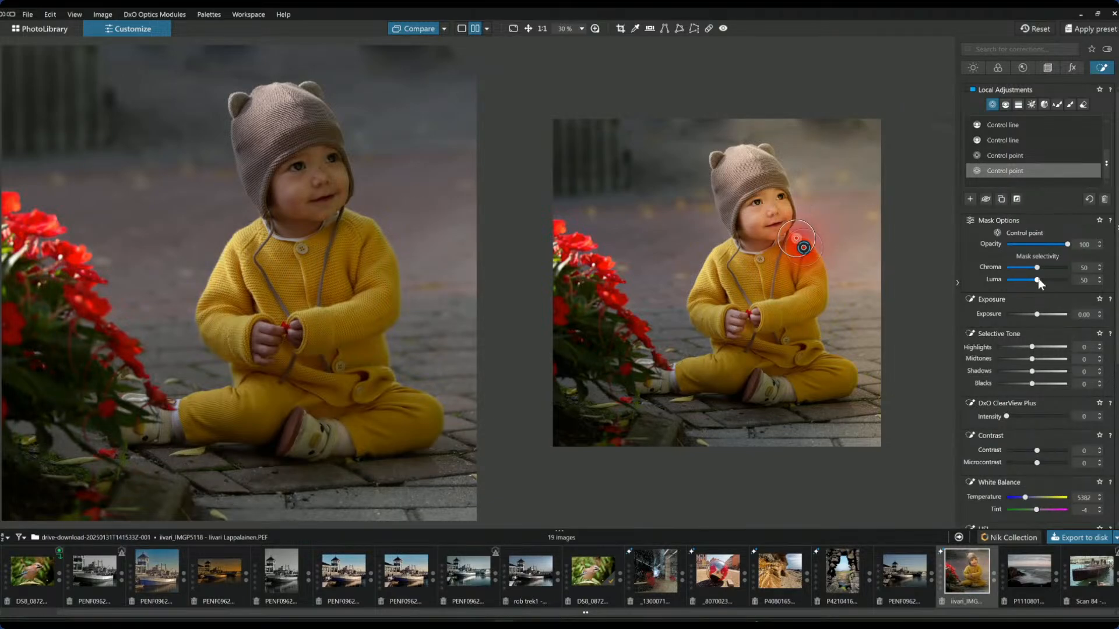
pyautogui.moveTo(1038, 280); pyautogui.dragTo(1041, 267)
pyautogui.moveTo(1037, 318); pyautogui.dragTo(1043, 316)
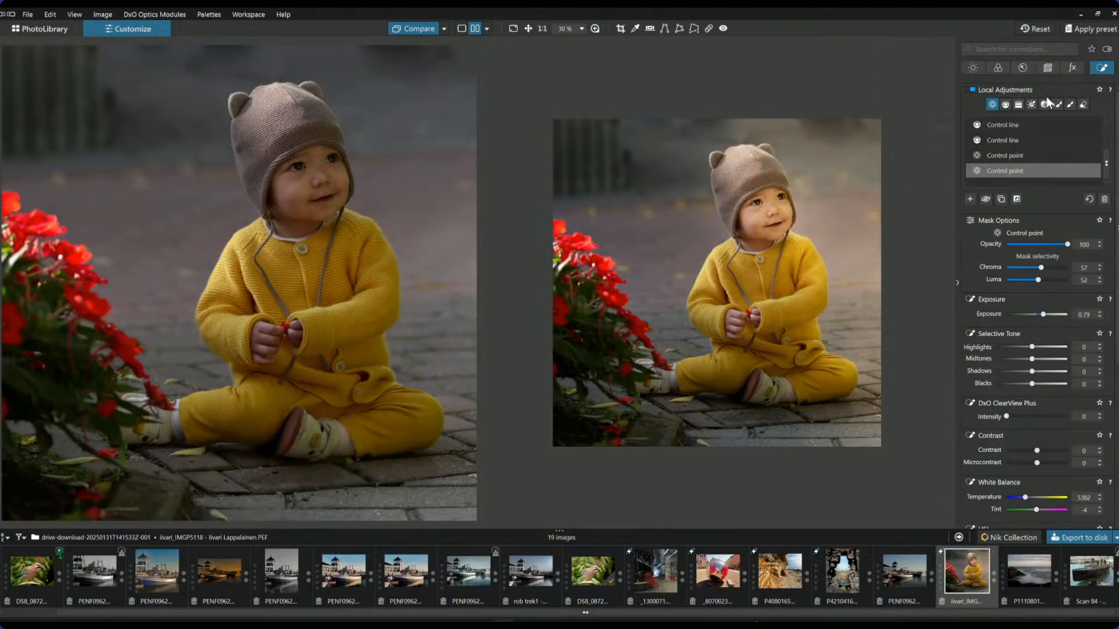
pyautogui.click(993, 106)
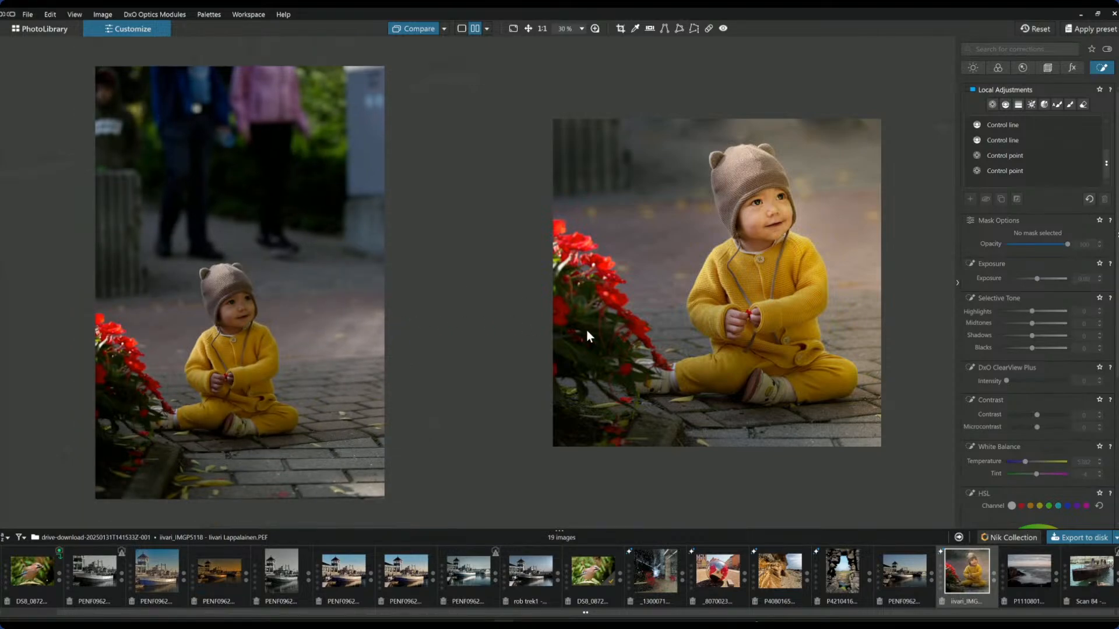
# Step: Enlarge the edited child photo to 40 % and review it beside the original at full width
pyautogui.scroll(1, 574, 333)
pyautogui.scroll(1, 777, 362)
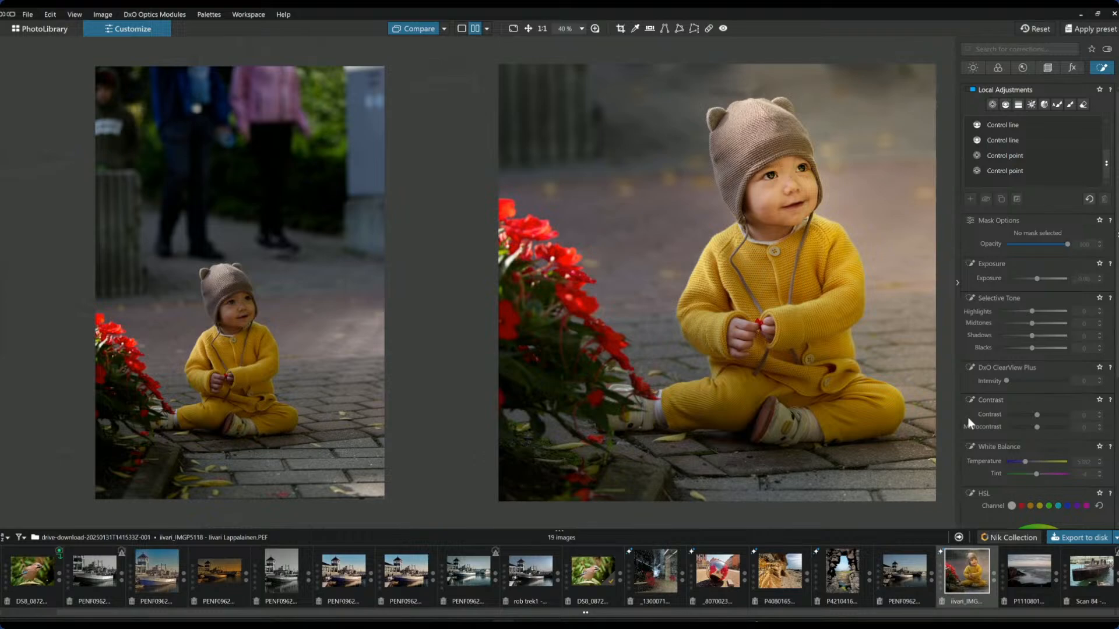
pyautogui.press('F9')
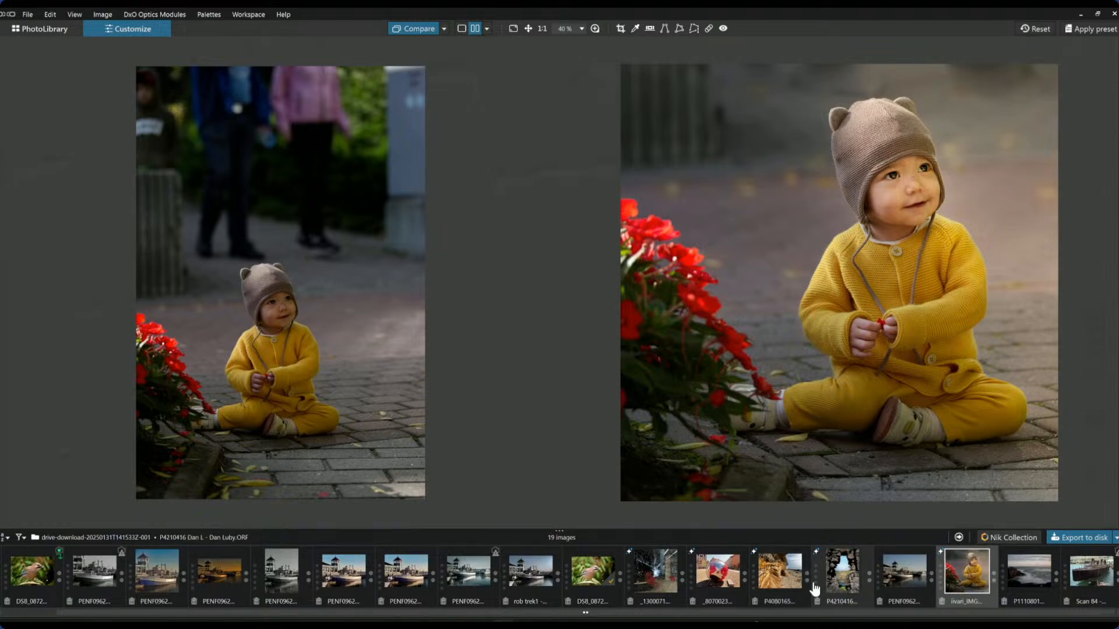
# Step: Open the seascape photo P1110801 and show it alone, zoomed out to 35 %
pyautogui.click(1023, 582)
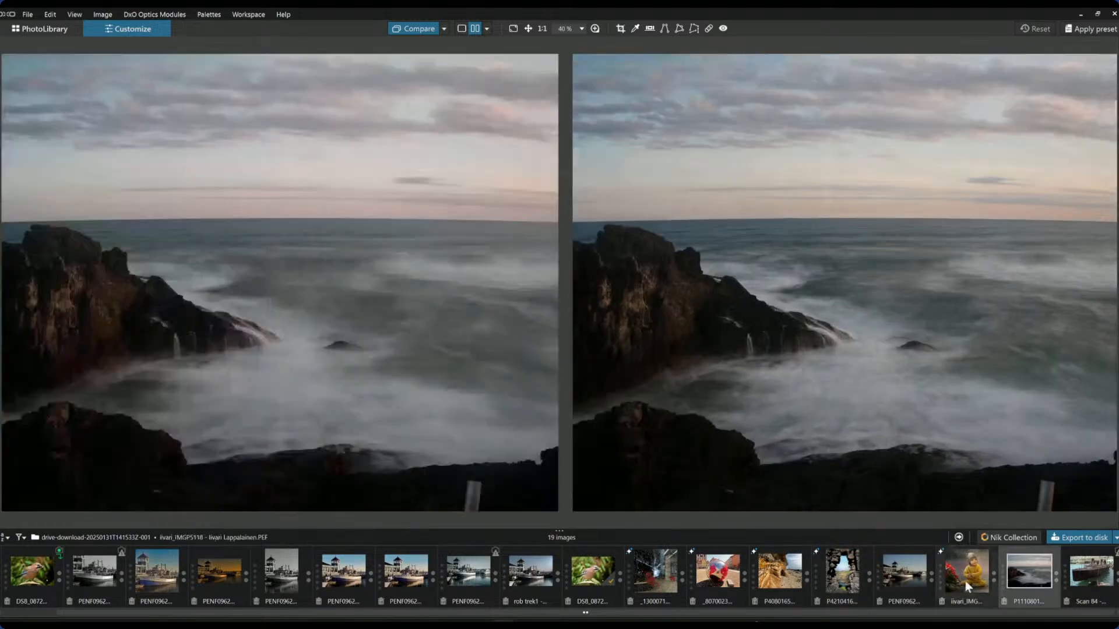
pyautogui.click(965, 582)
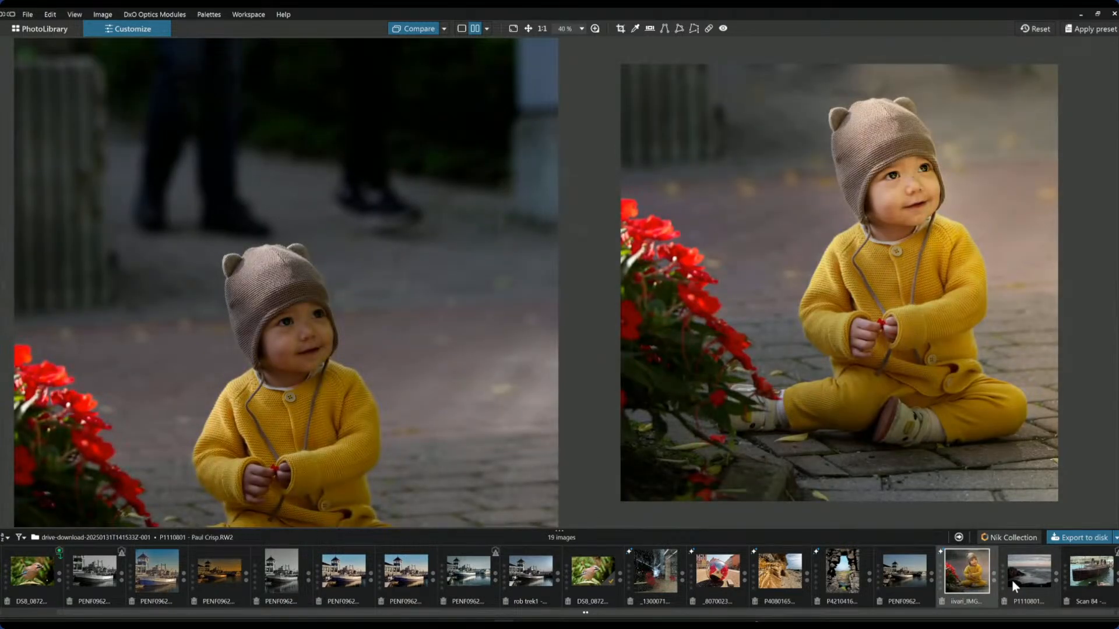
pyautogui.click(1011, 580)
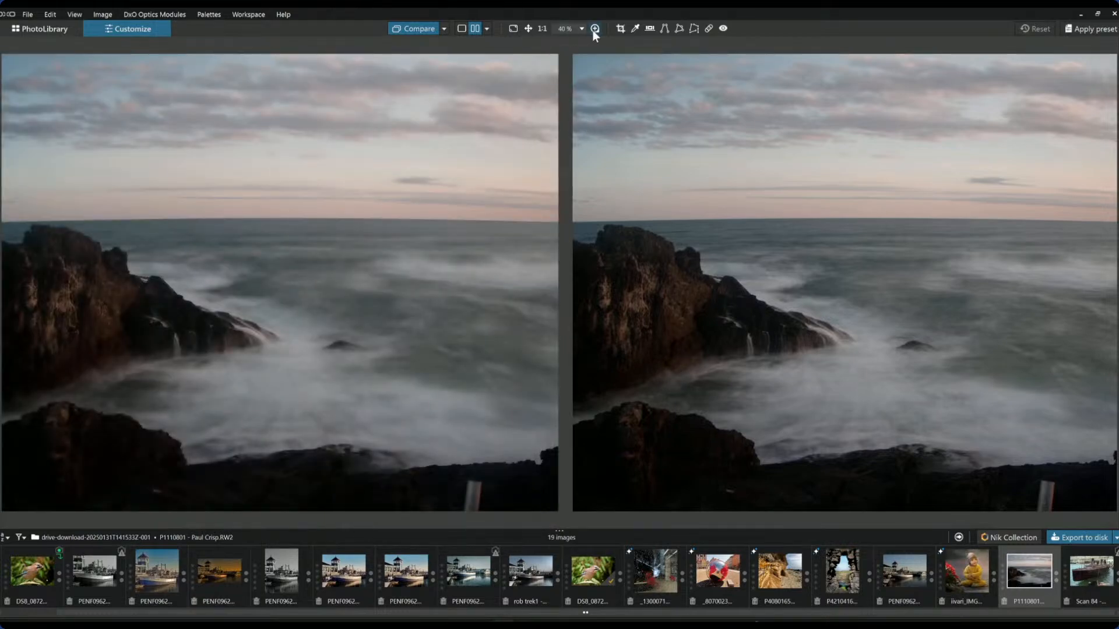
pyautogui.click(461, 28)
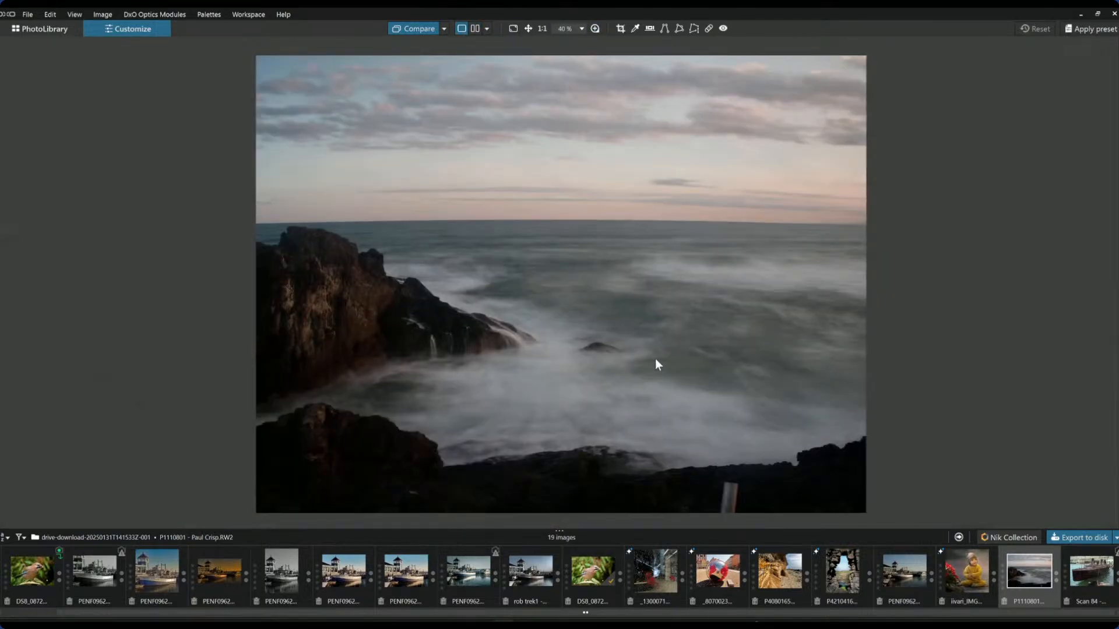
pyautogui.scroll(-1, 655, 359)
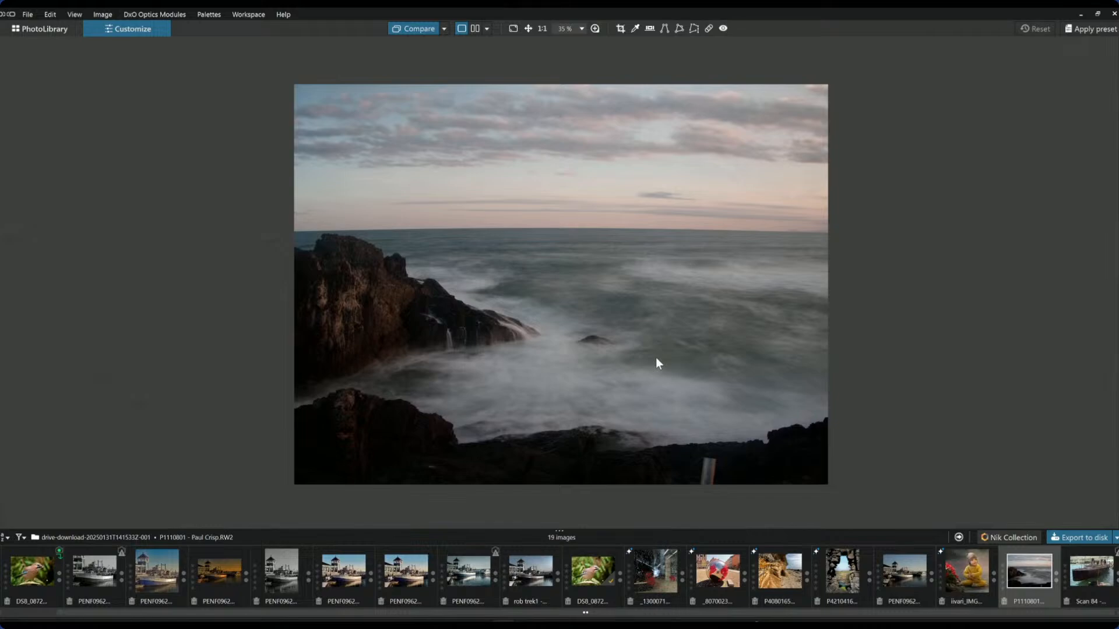
# Step: Apply the first general purpose preset (0000 default) to the seascape and level its horizon automatically
pyautogui.press('F9')
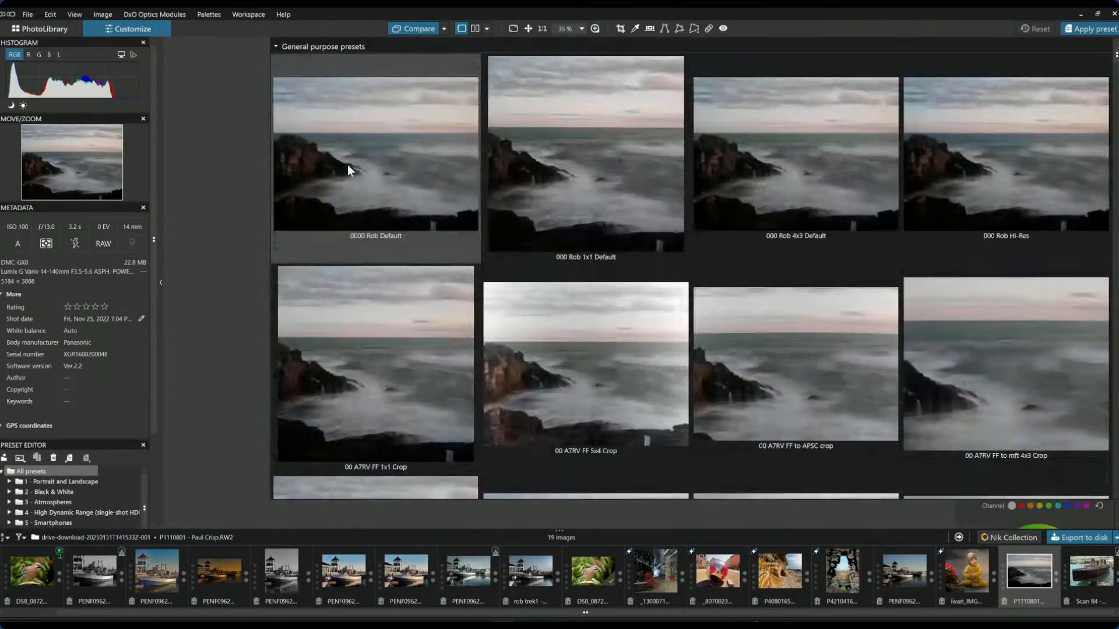
pyautogui.click(349, 164)
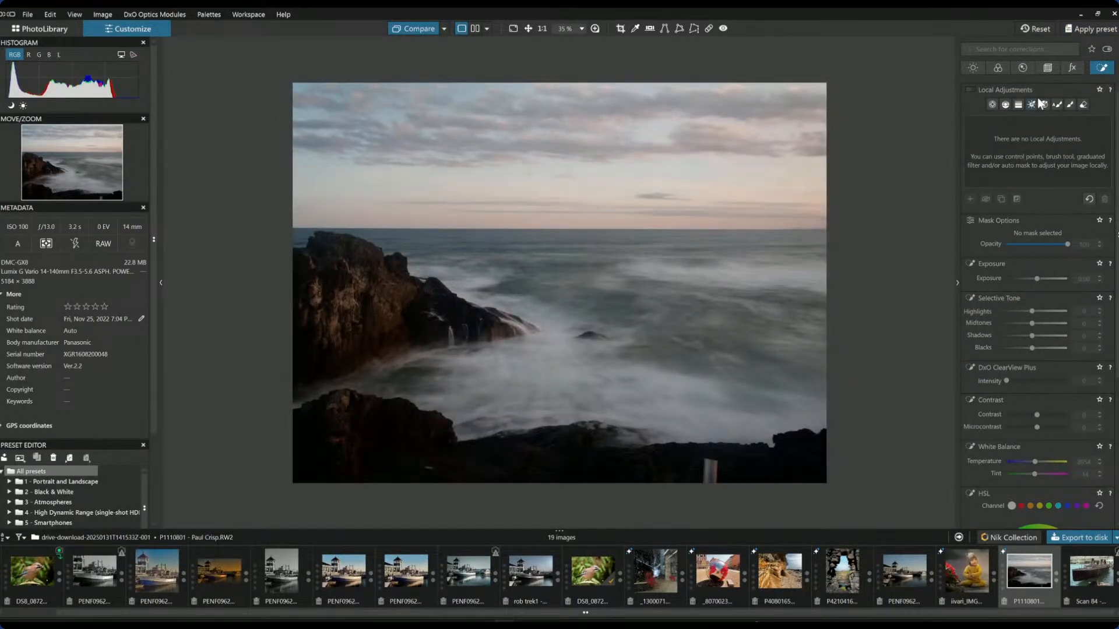
pyautogui.click(1046, 68)
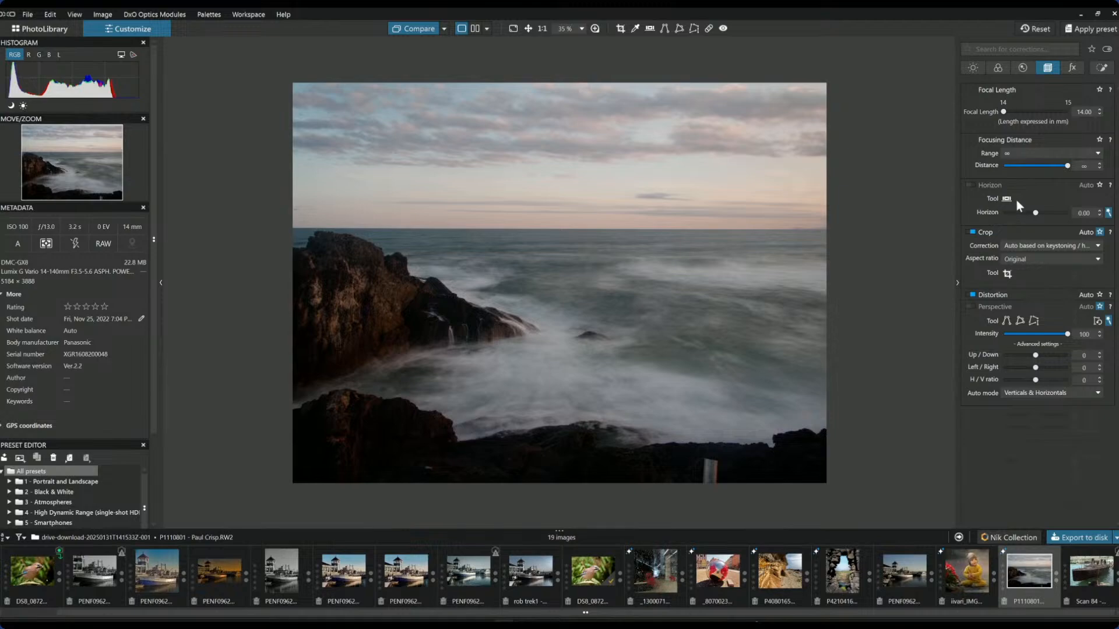
pyautogui.click(1109, 213)
pyautogui.click(1109, 213)
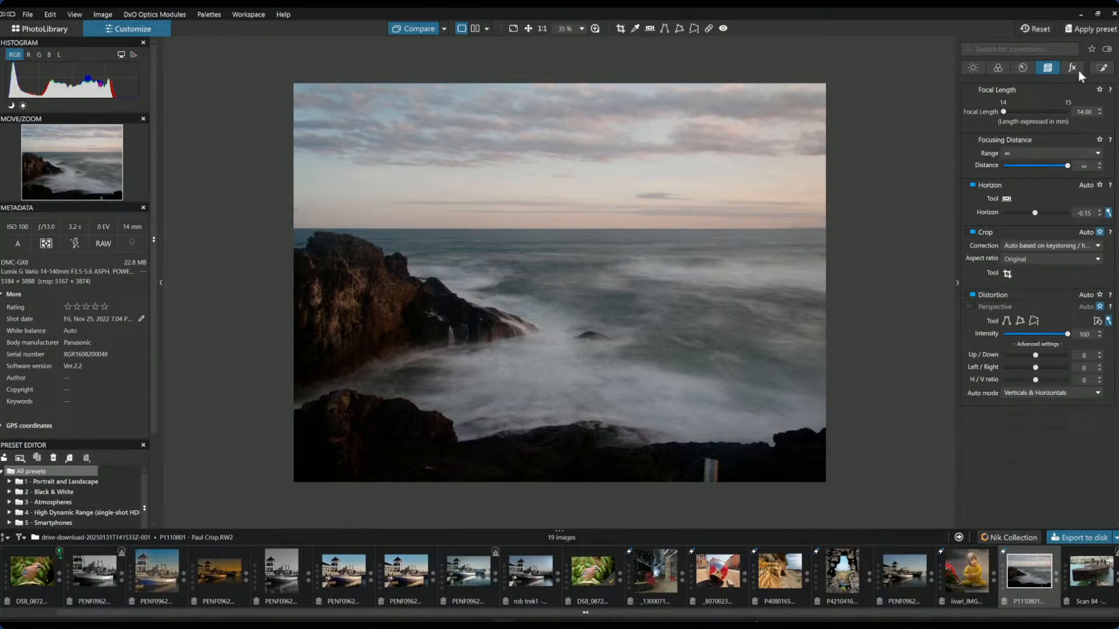
# Step: Add a local adjustment control line along the horizon so that it masks the sky
pyautogui.click(1101, 69)
pyautogui.click(1017, 107)
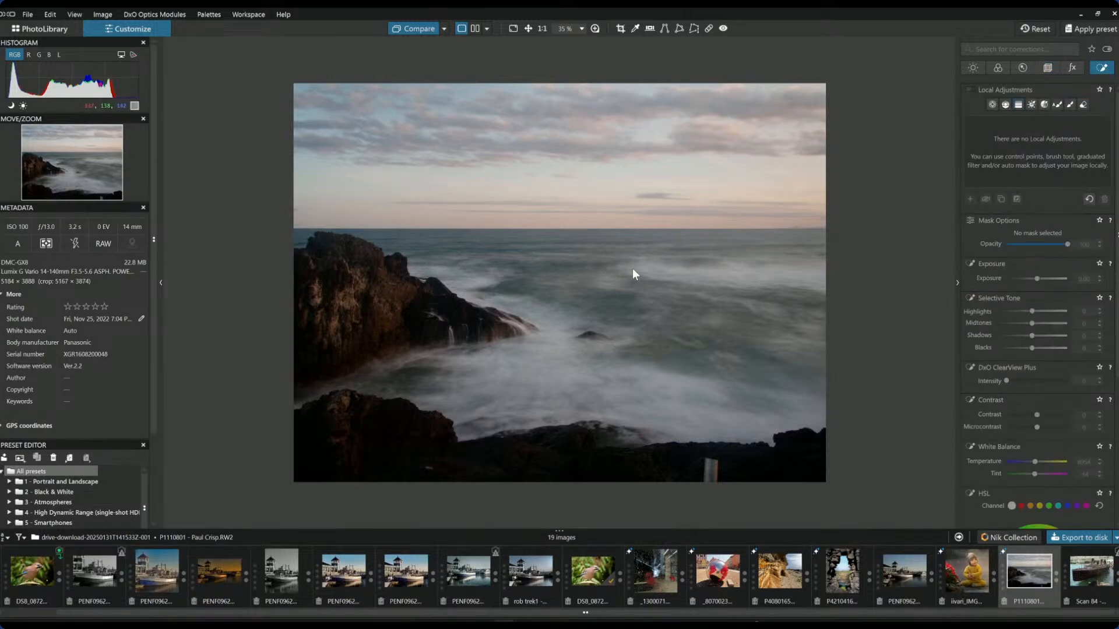
pyautogui.click(1005, 107)
pyautogui.moveTo(653, 225); pyautogui.dragTo(653, 234)
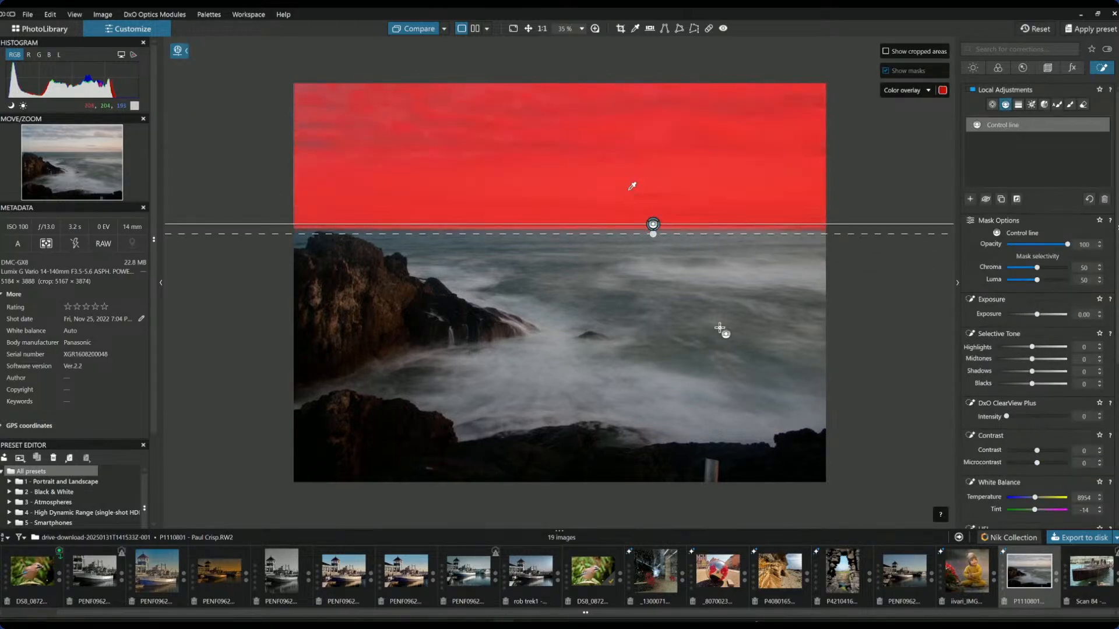
# Step: Set the sky mask's ClearView Plus intensity to 29 and its vibrancy to 72
pyautogui.moveTo(1029, 416); pyautogui.dragTo(1024, 416)
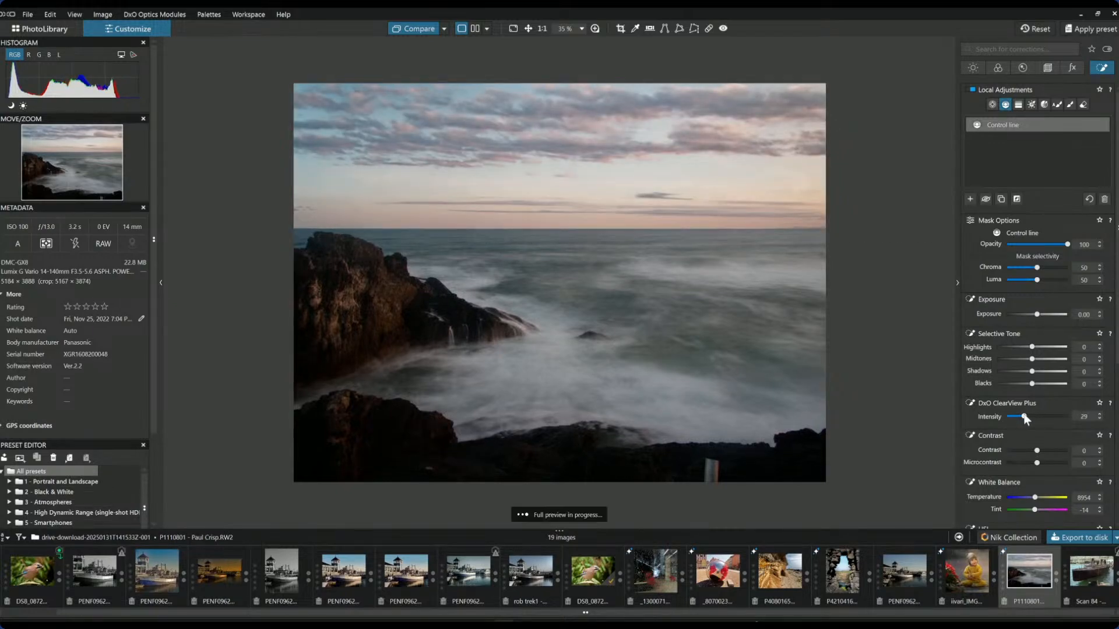
pyautogui.scroll(-5, 1029, 443)
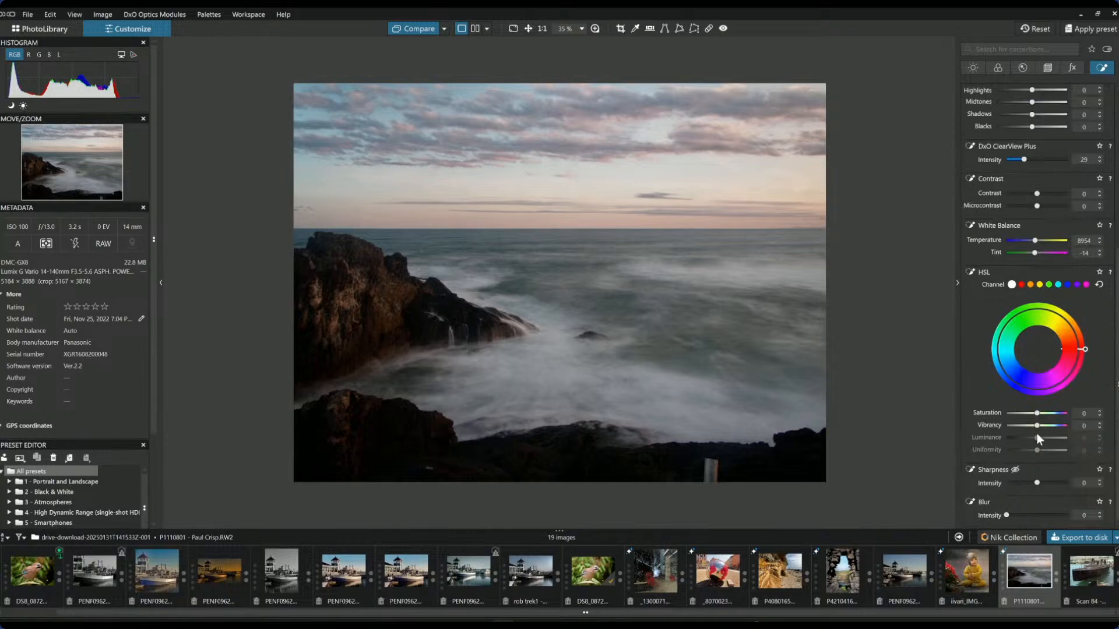
pyautogui.moveTo(1037, 426); pyautogui.dragTo(1058, 427)
# Step: Set the sky mask's highlights to -10 and its microcontrast to 18
pyautogui.scroll(3, 991, 302)
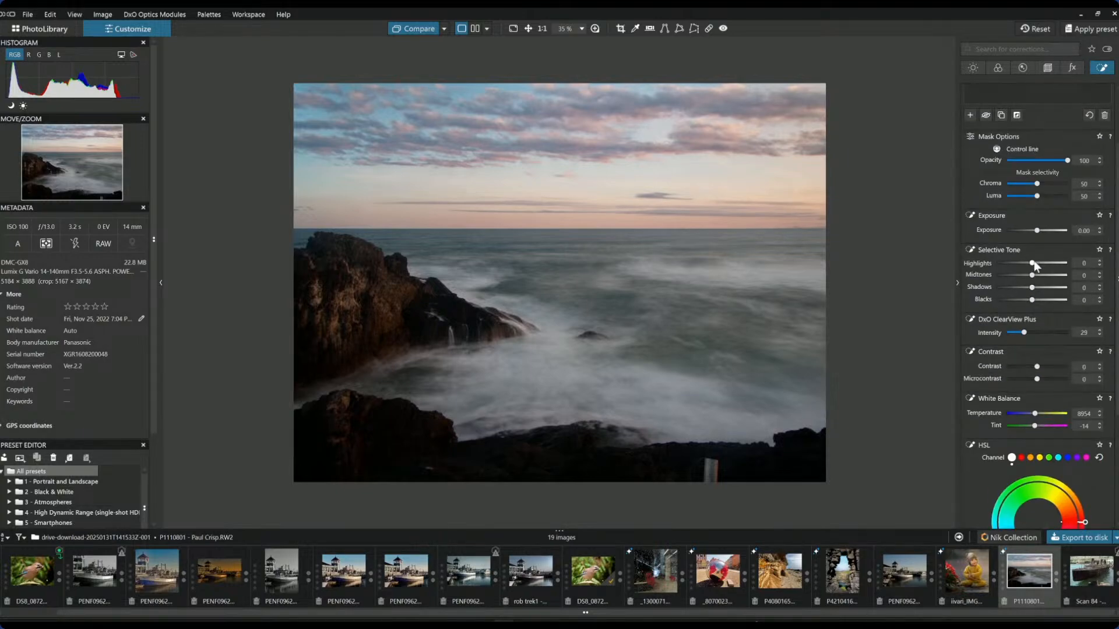
pyautogui.moveTo(1032, 262); pyautogui.dragTo(1028, 262)
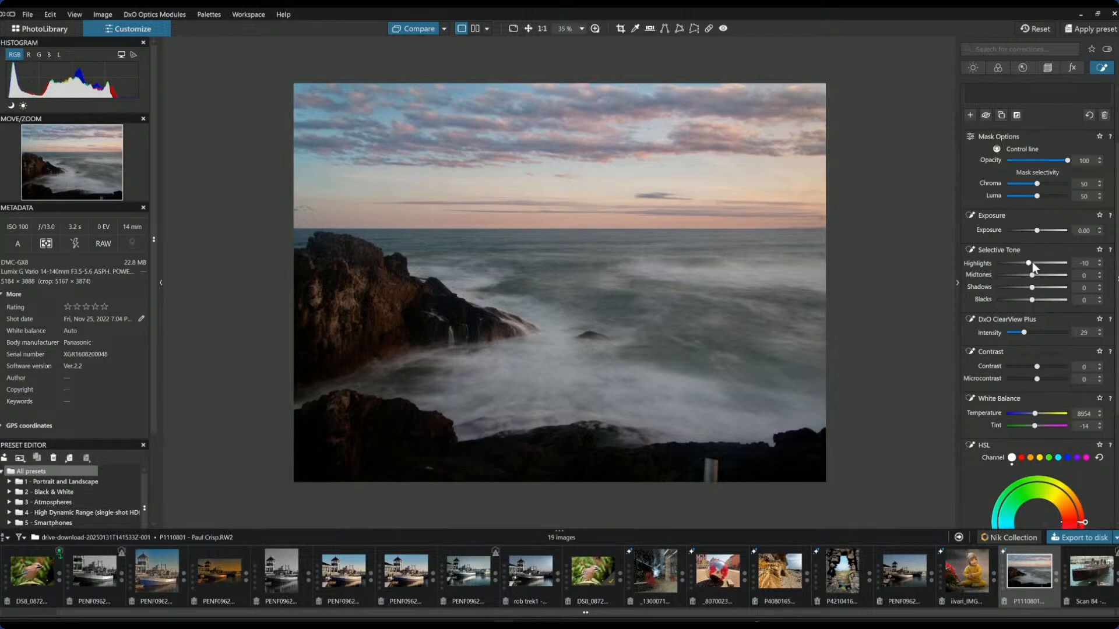
pyautogui.moveTo(1038, 379); pyautogui.dragTo(1042, 380)
# Step: Warm the sky mask by setting its white balance temperature to 9554
pyautogui.scroll(-3, 1000, 387)
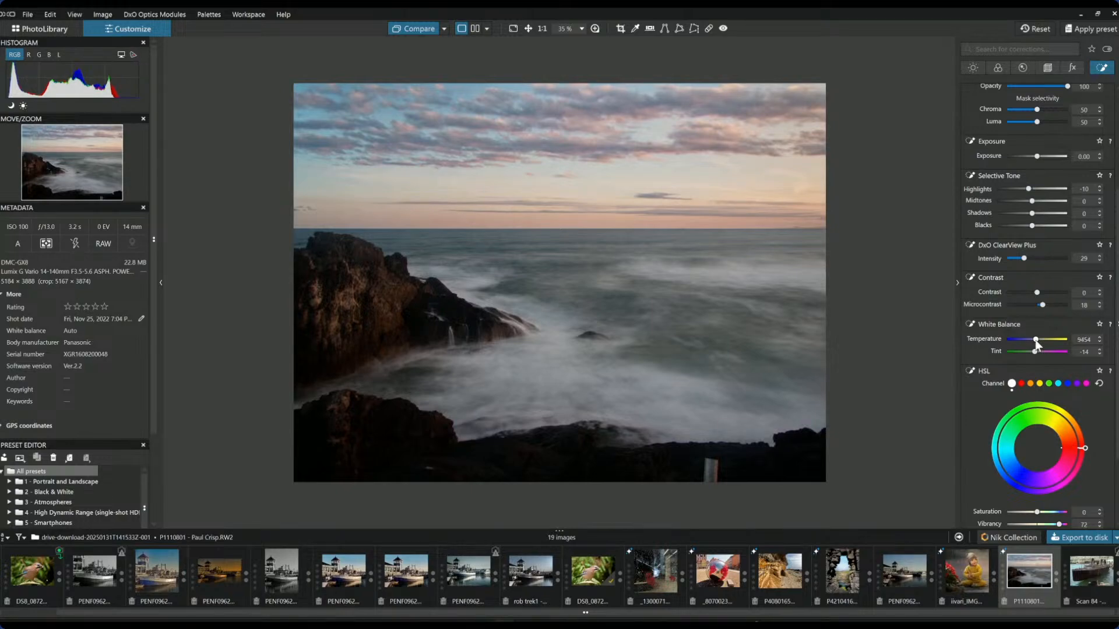
pyautogui.scroll(2, 1036, 345)
pyautogui.scroll(-3, 1036, 352)
pyautogui.scroll(4, 1036, 352)
pyautogui.scroll(-1, 1036, 352)
pyautogui.scroll(-2, 1038, 344)
pyautogui.scroll(3, 1070, 191)
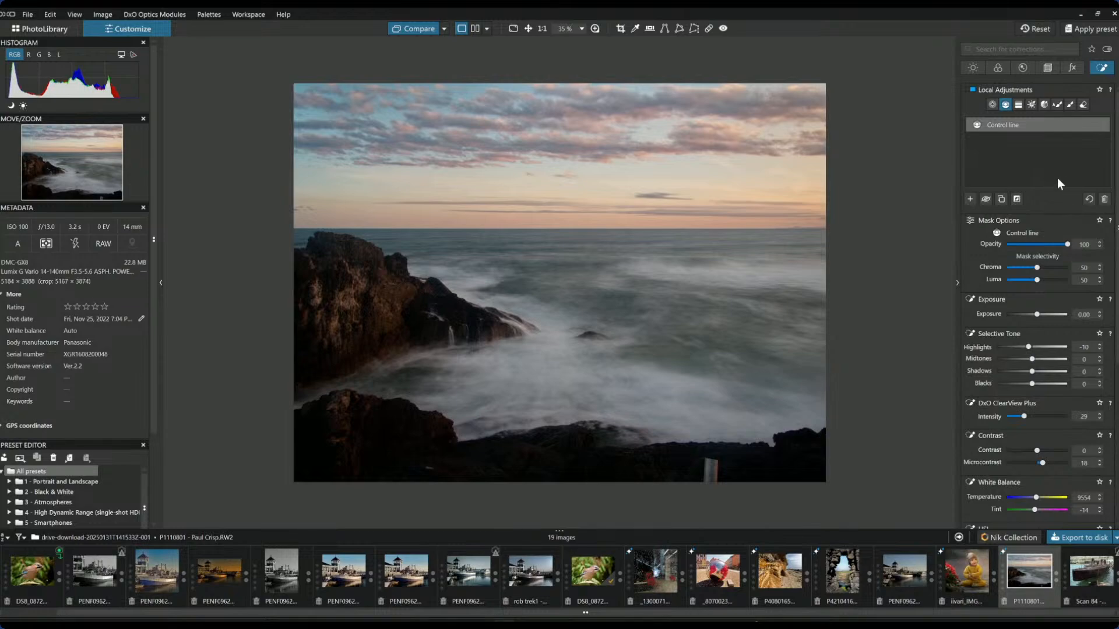
# Step: Create a new mask with control points on the large left cliff and the lower-left foreground rock
pyautogui.click(652, 224)
pyautogui.click(969, 199)
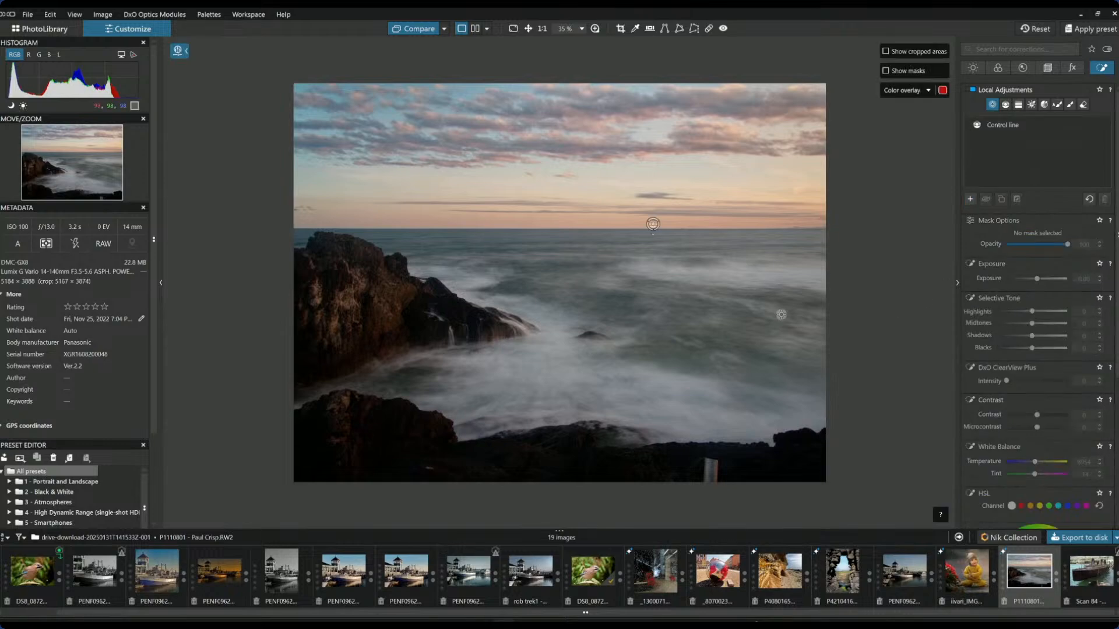
pyautogui.click(357, 311)
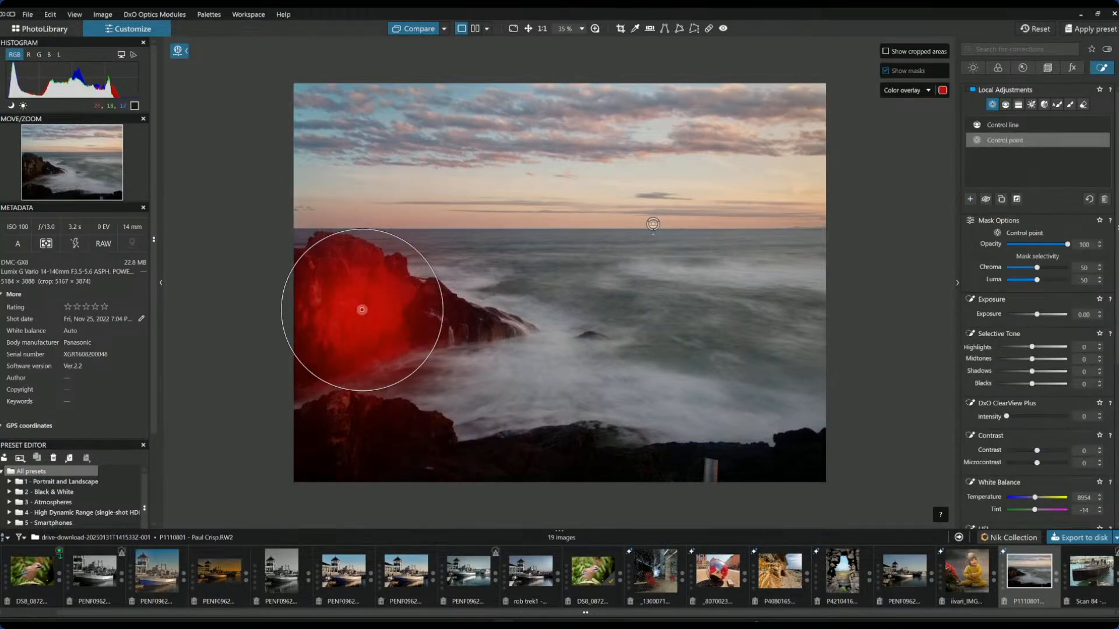
pyautogui.moveTo(360, 312); pyautogui.dragTo(386, 306)
pyautogui.click(360, 426)
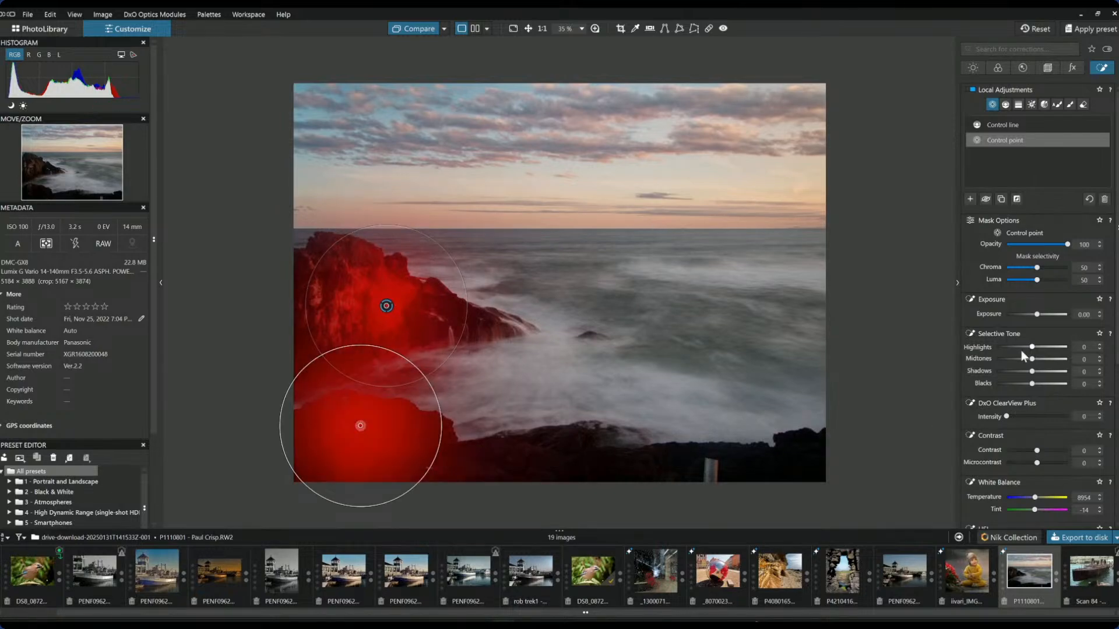
# Step: Set the left rocks' exposure to 1.64, ClearView Plus intensity to 45 and microcontrast to 48
pyautogui.moveTo(1037, 315); pyautogui.dragTo(1049, 315)
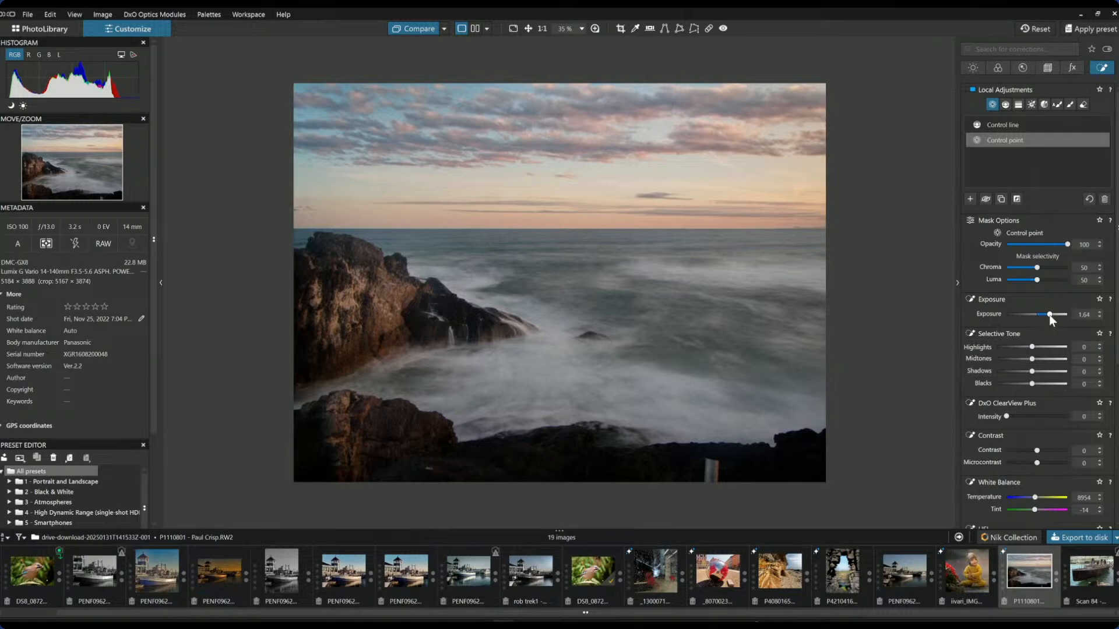
pyautogui.click(1035, 417)
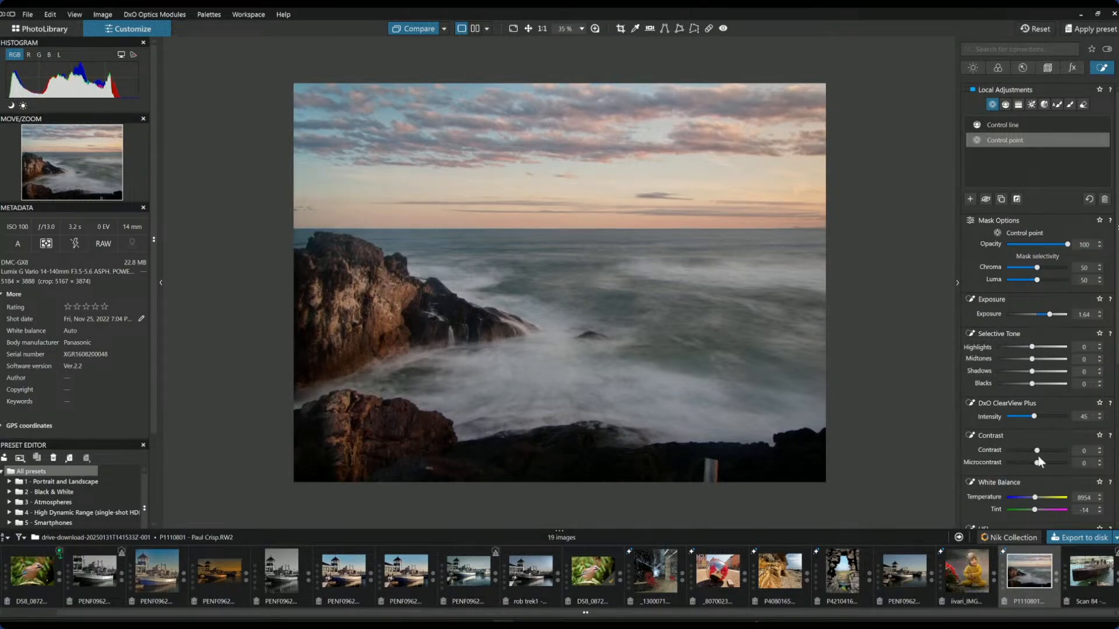
pyautogui.scroll(-3, 1037, 456)
# Step: Adjust the left rocks' white balance to temperature 10654 and tint -9
pyautogui.moveTo(1039, 390)
pyautogui.mouseDown()
pyautogui.moveTo(1051, 394)
pyautogui.moveTo(1040, 411)
pyautogui.mouseUp()
pyautogui.scroll(-1, 1058, 439)
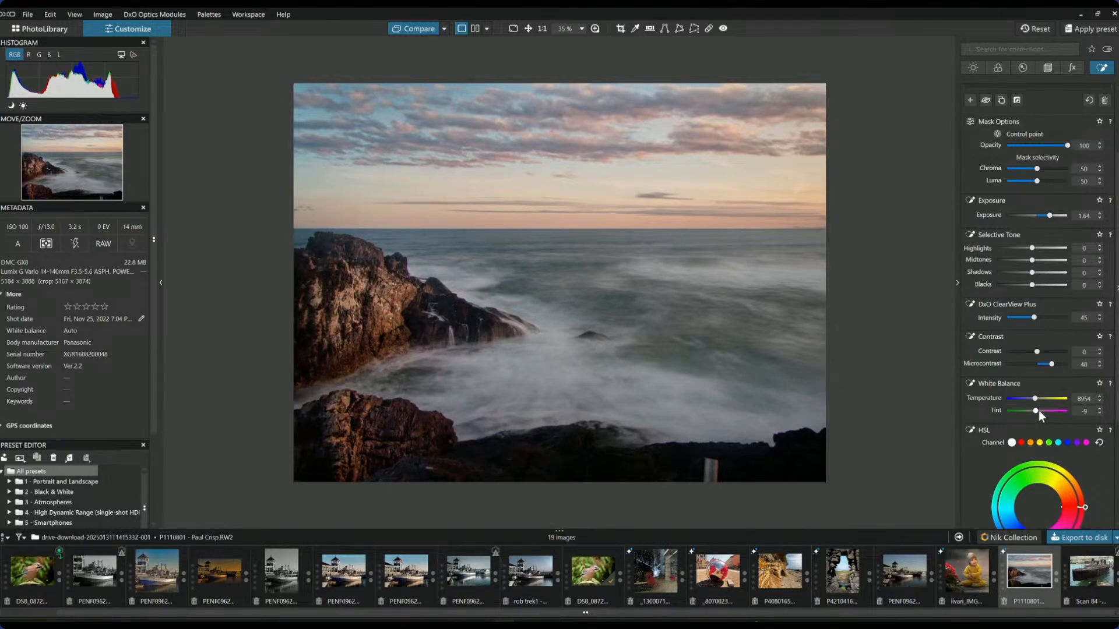
pyautogui.moveTo(1034, 400); pyautogui.dragTo(1032, 401)
pyautogui.scroll(5, 1032, 403)
pyautogui.scroll(3, 1032, 402)
pyautogui.scroll(3, 996, 303)
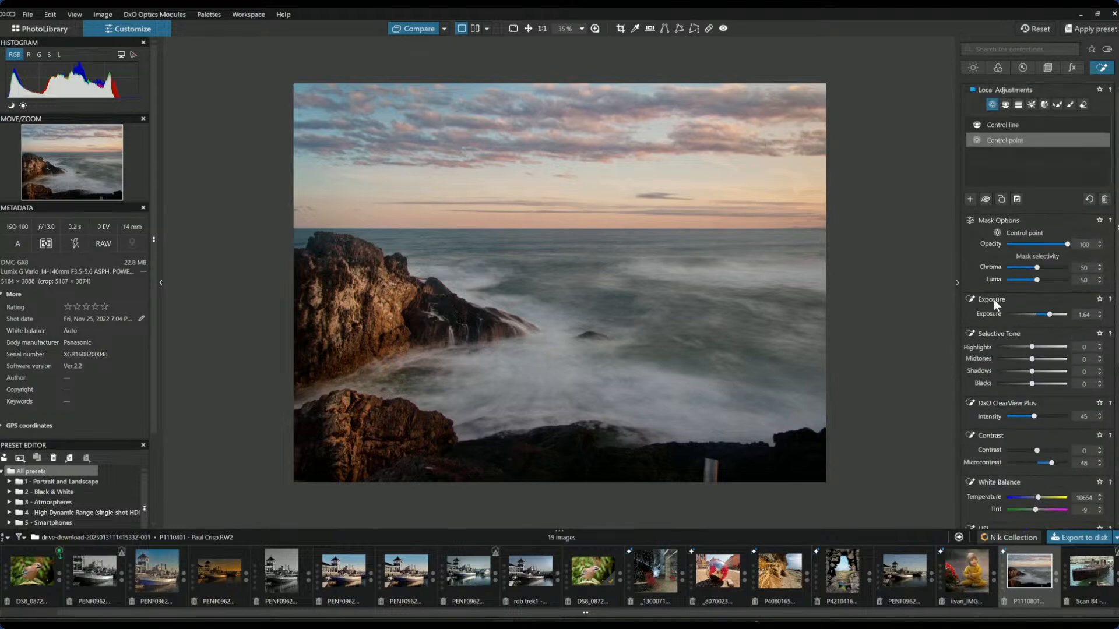
# Step: Create a new mask with four control points spread across the dark foreground rocks along the image's bottom edge
pyautogui.click(971, 199)
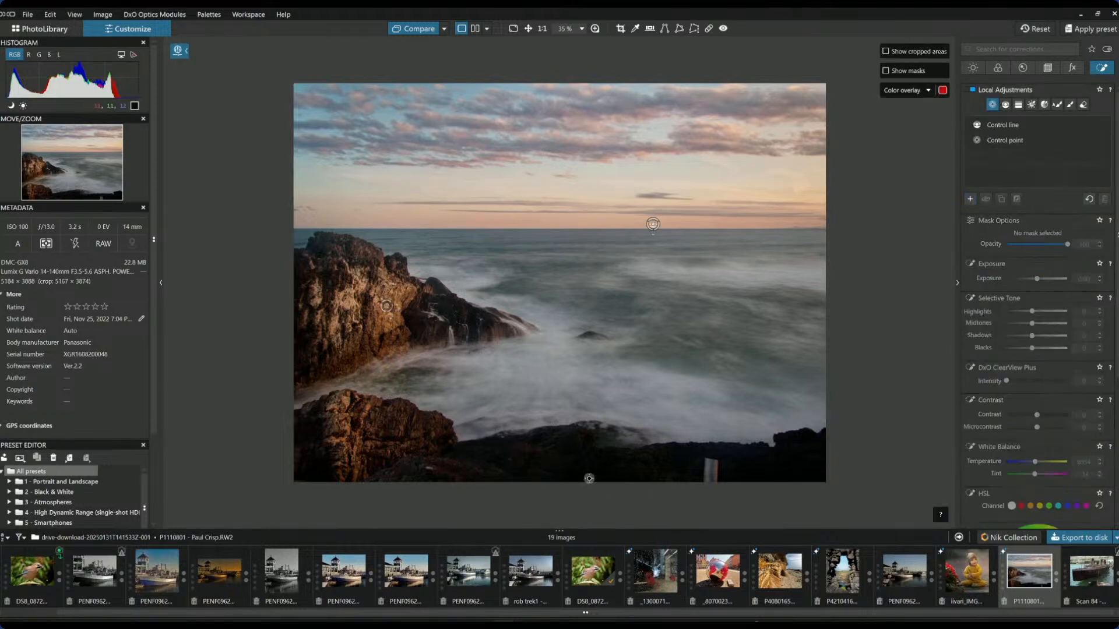
pyautogui.click(462, 472)
pyautogui.moveTo(537, 449); pyautogui.dragTo(518, 458)
pyautogui.click(559, 456)
pyautogui.click(637, 459)
pyautogui.click(807, 453)
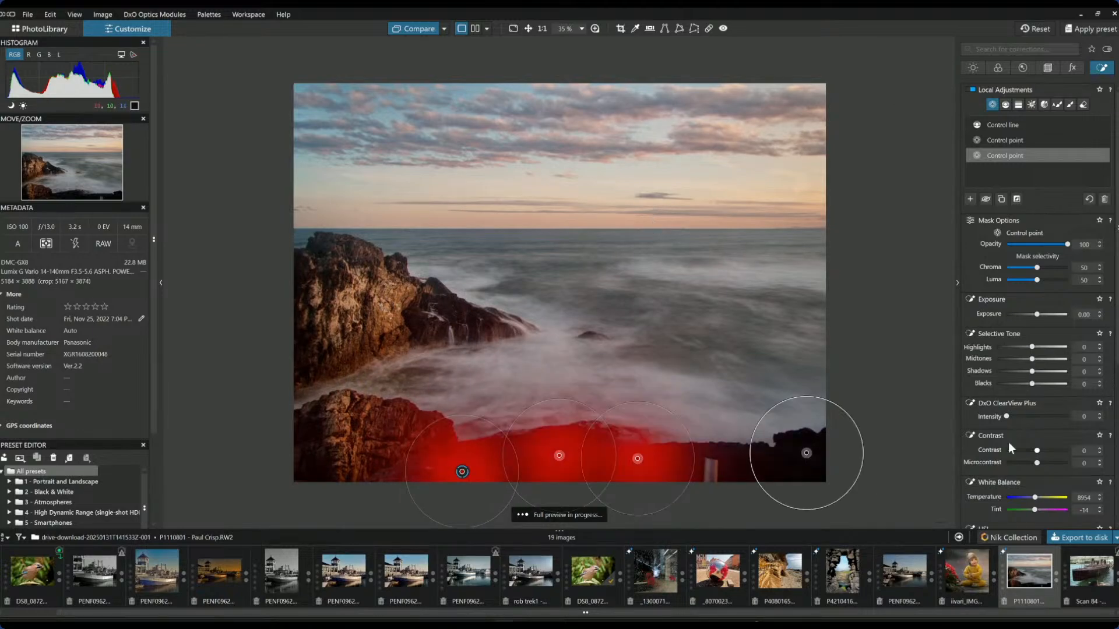
# Step: Set the foreground rocks' exposure to 0.91, ClearView Plus intensity to 45 and white balance temperature to 11789
pyautogui.moveTo(1036, 315); pyautogui.dragTo(1044, 315)
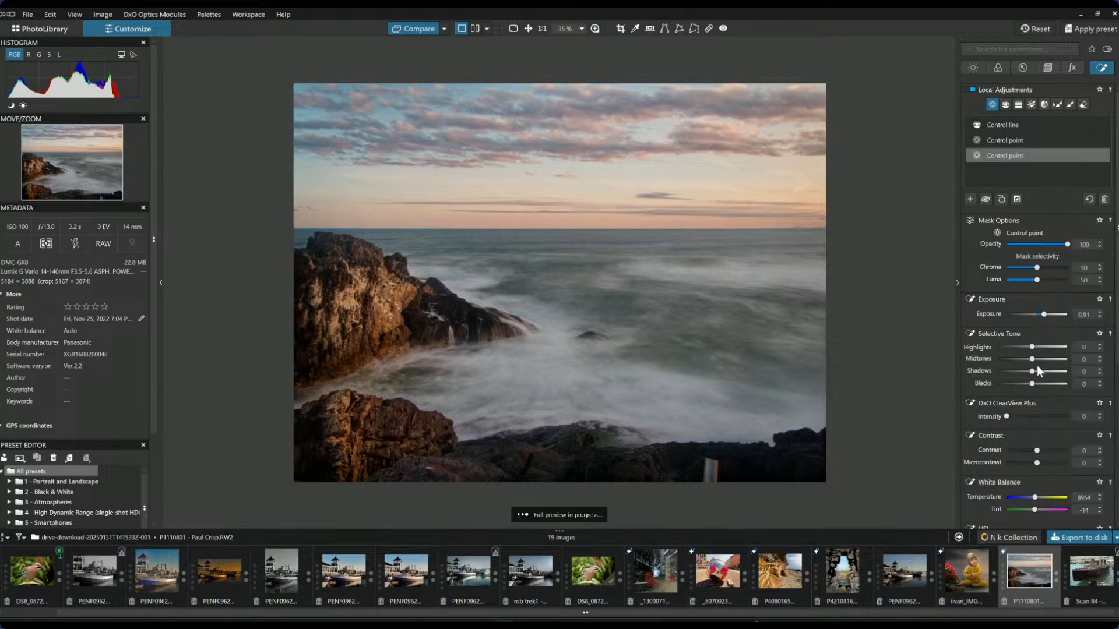
pyautogui.click(1033, 416)
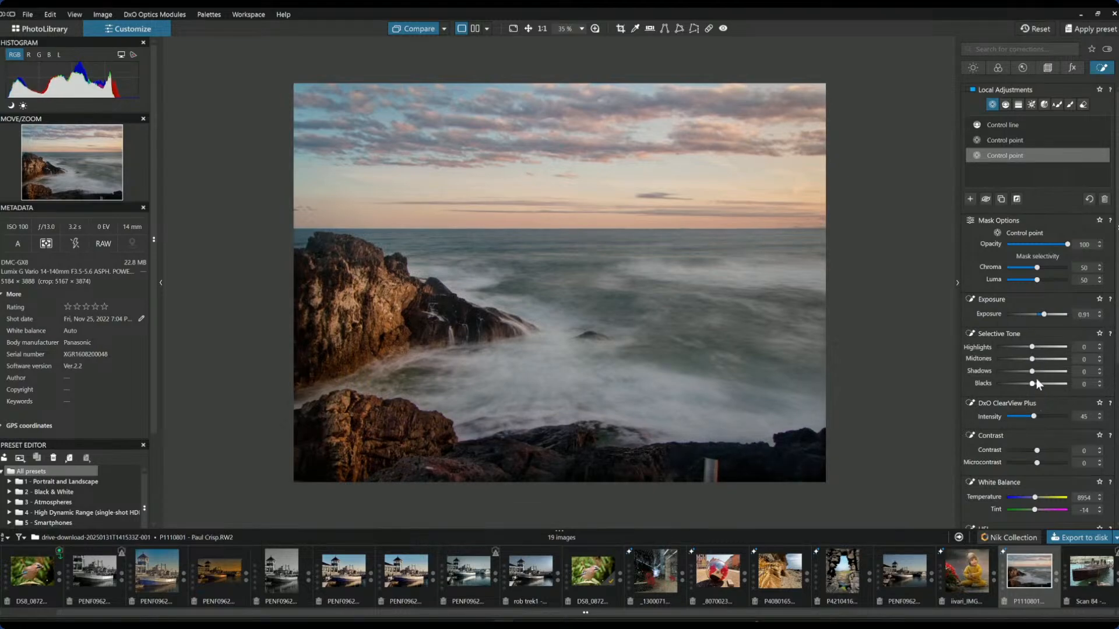
pyautogui.moveTo(1037, 496); pyautogui.dragTo(1041, 498)
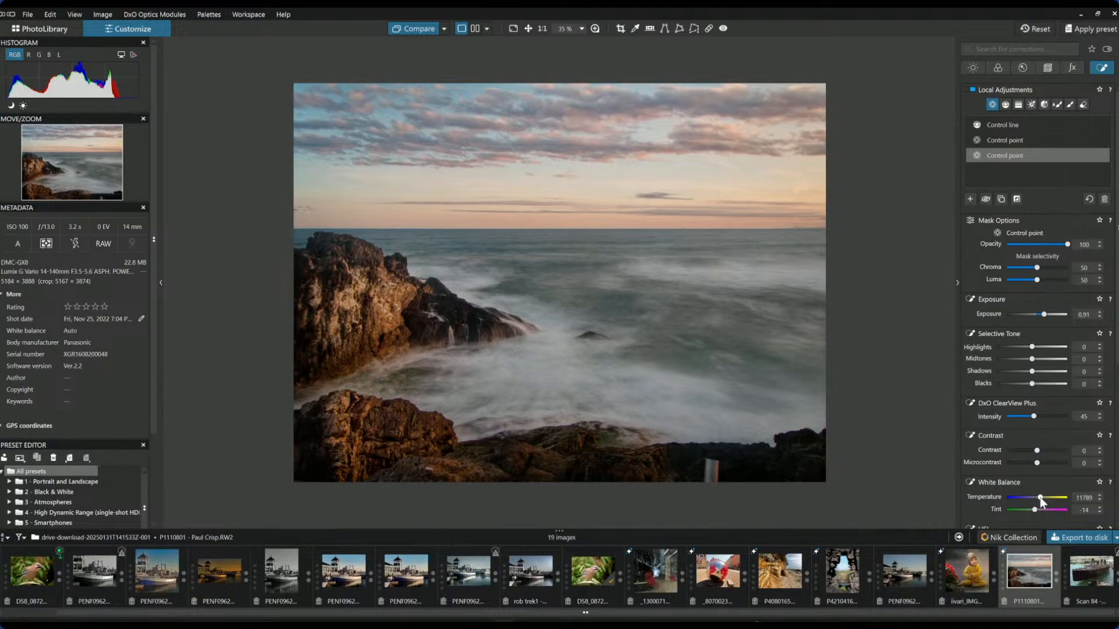
# Step: Remove the pale post from the foreground rocks with the Repair brush at 25 px
pyautogui.click(709, 28)
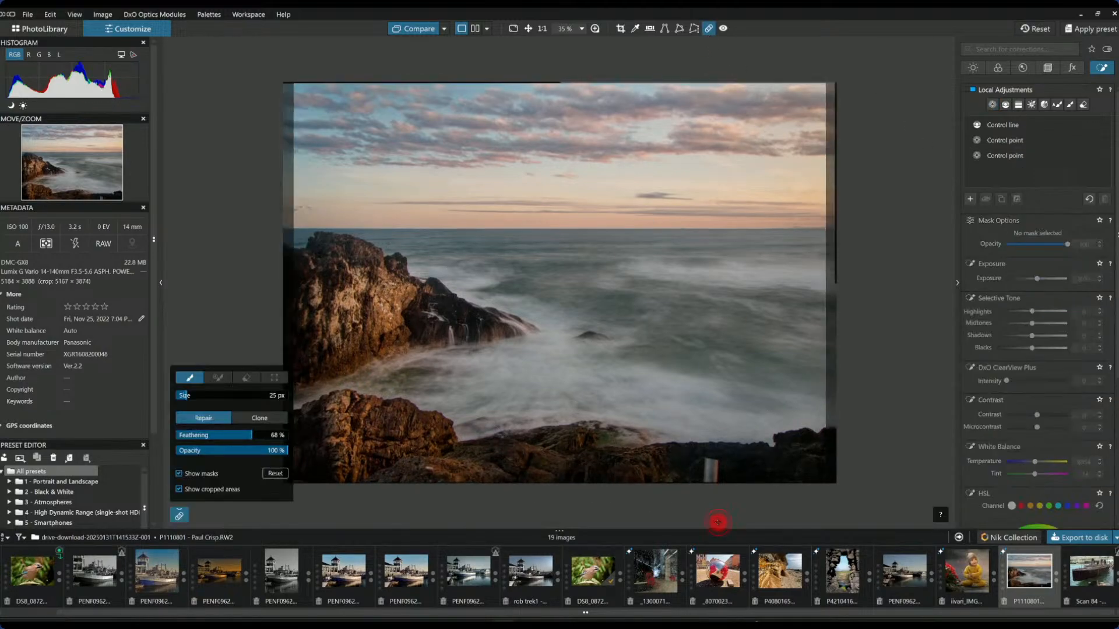
pyautogui.moveTo(708, 462); pyautogui.dragTo(713, 481)
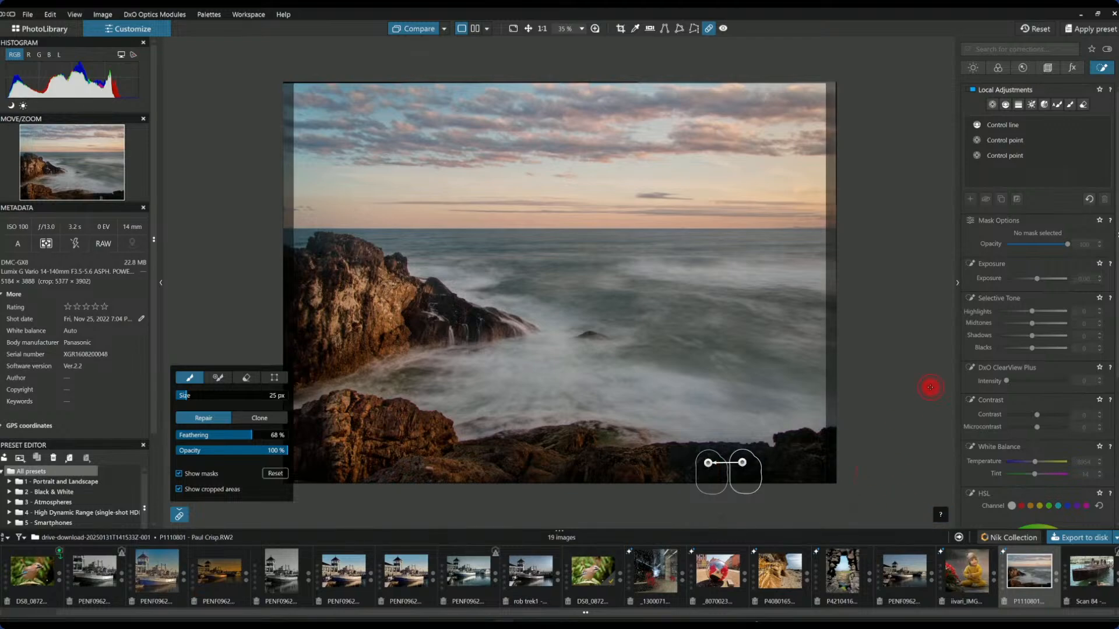
pyautogui.click(704, 28)
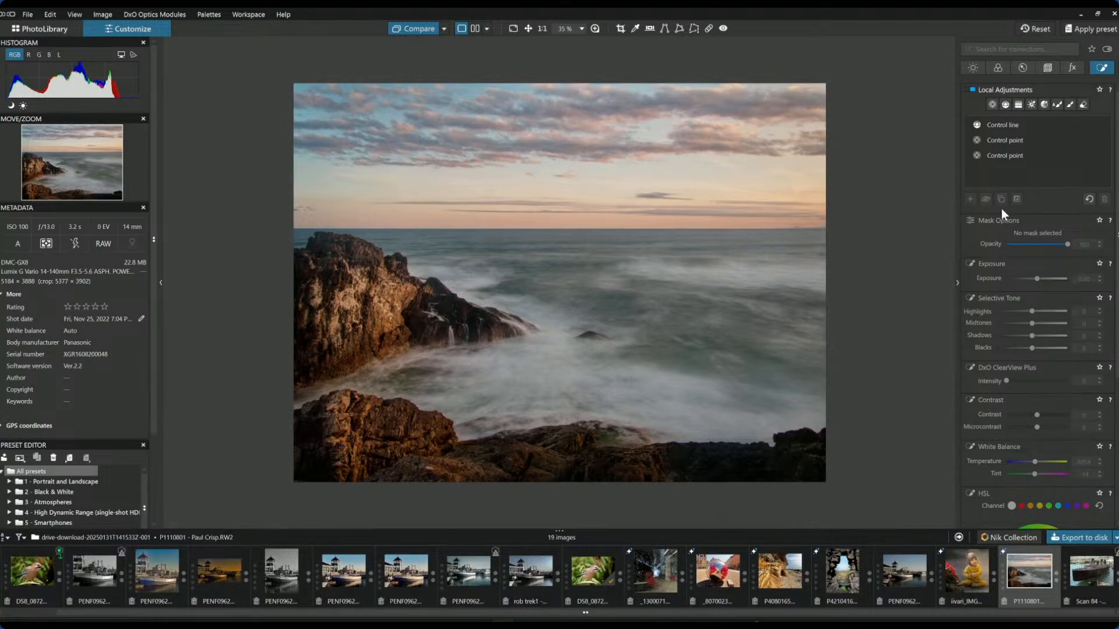
# Step: Create a new mask with control points on the white surf beside the cliff and on the breaking waves farther out
pyautogui.click(971, 198)
pyautogui.click(514, 365)
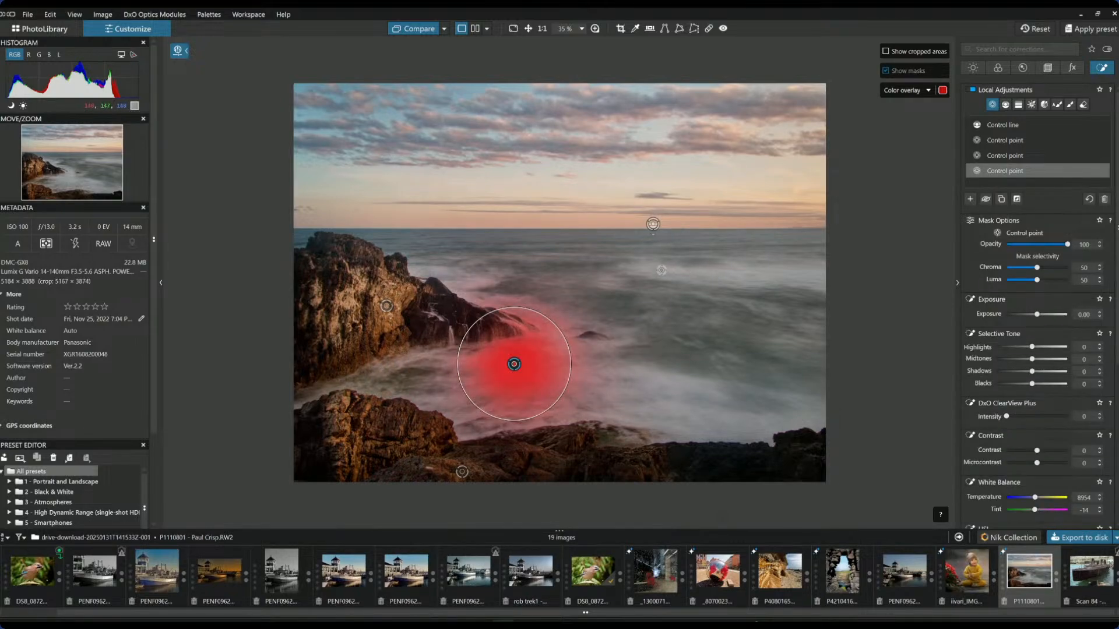
pyautogui.click(661, 270)
pyautogui.click(492, 282)
# Step: Set the white surf mask's highlights to 100 and raise its microcontrast
pyautogui.moveTo(1033, 348); pyautogui.dragTo(1071, 351)
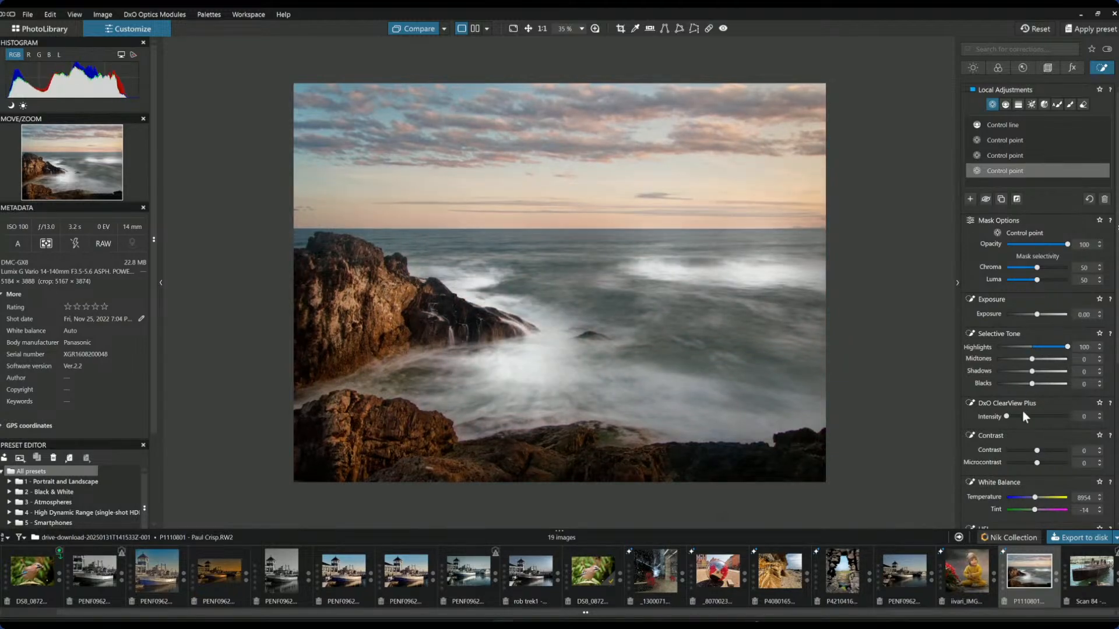
pyautogui.moveTo(1037, 463); pyautogui.dragTo(1058, 464)
# Step: Mask the lower-right surf with two new control points, setting highlights to 25 and microcontrast to 23
pyautogui.click(971, 200)
pyautogui.click(665, 387)
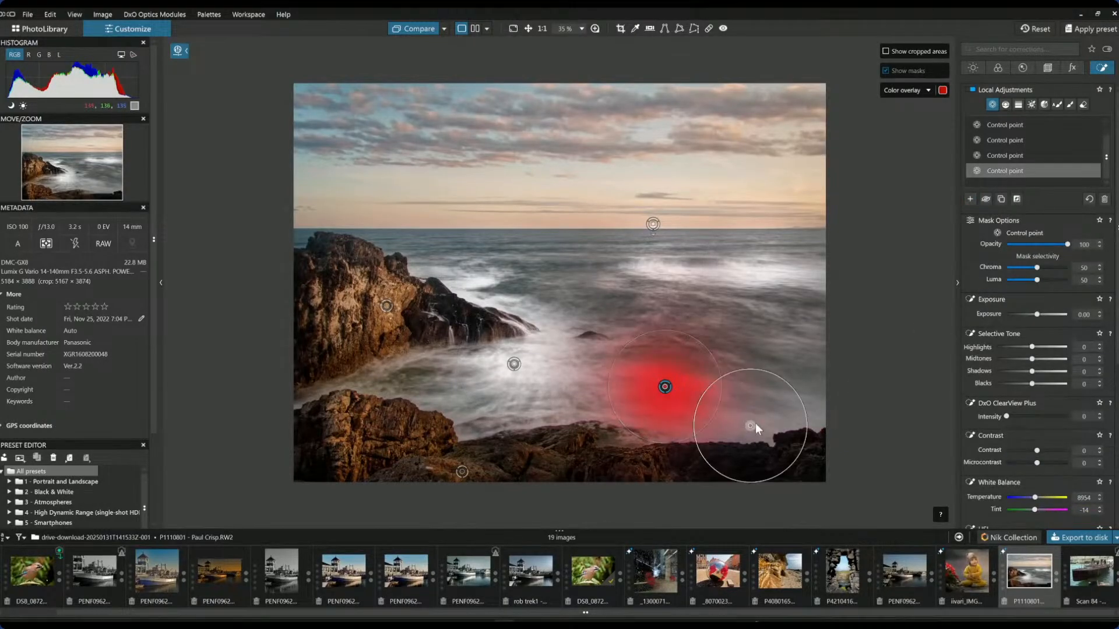
pyautogui.click(751, 426)
pyautogui.moveTo(1032, 347); pyautogui.dragTo(1041, 347)
pyautogui.moveTo(1036, 463); pyautogui.dragTo(1046, 464)
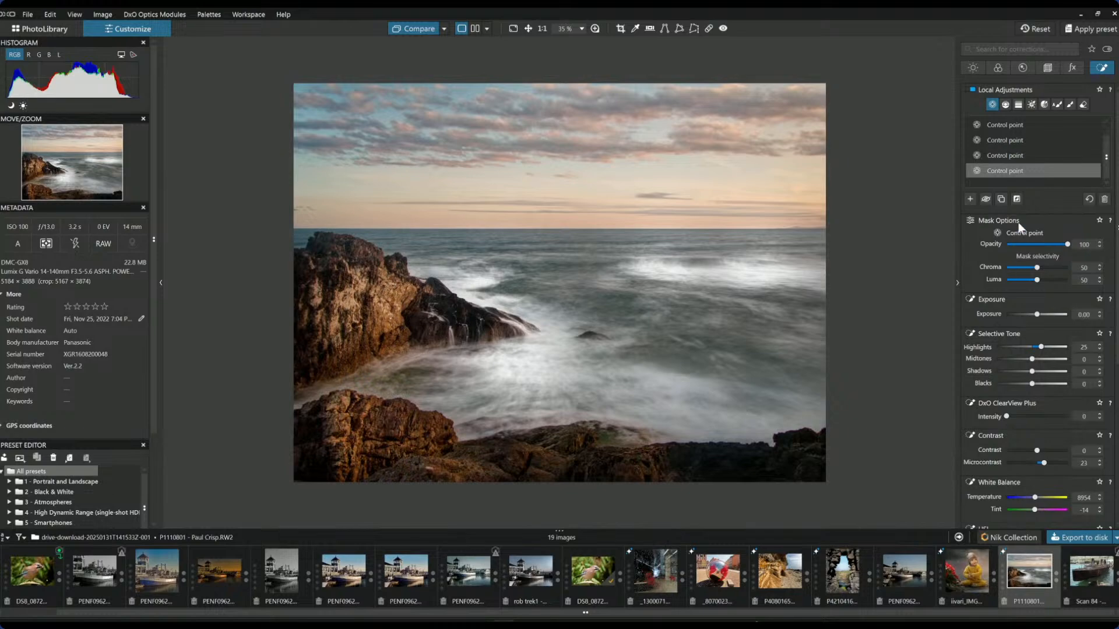
# Step: Create a new mask with five control points on the dark sea between the waves and below the horizon
pyautogui.click(970, 198)
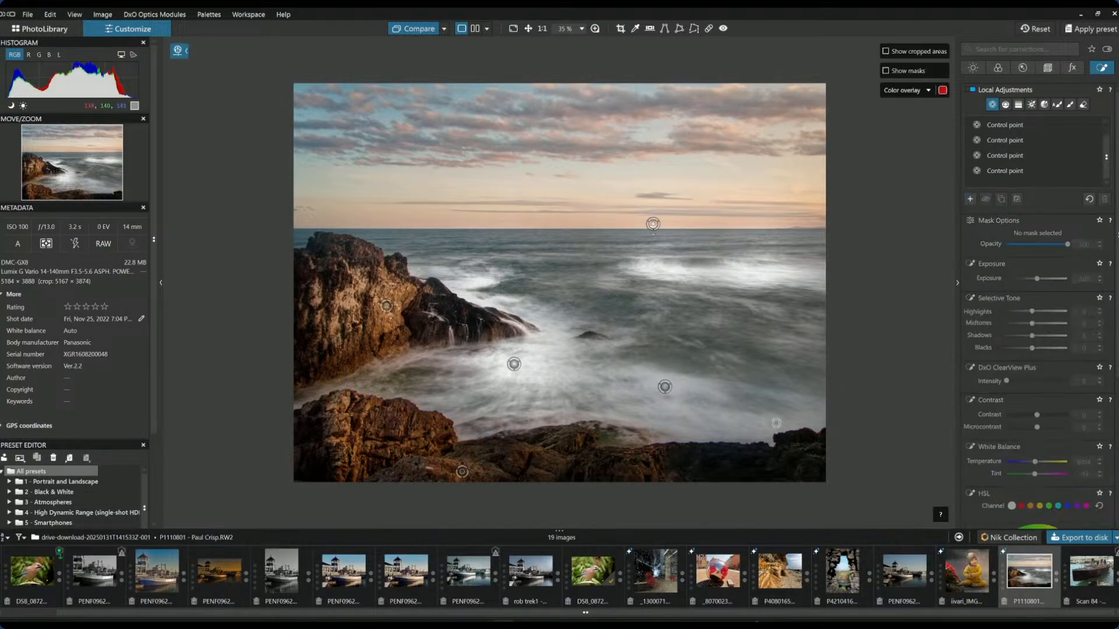
pyautogui.click(739, 337)
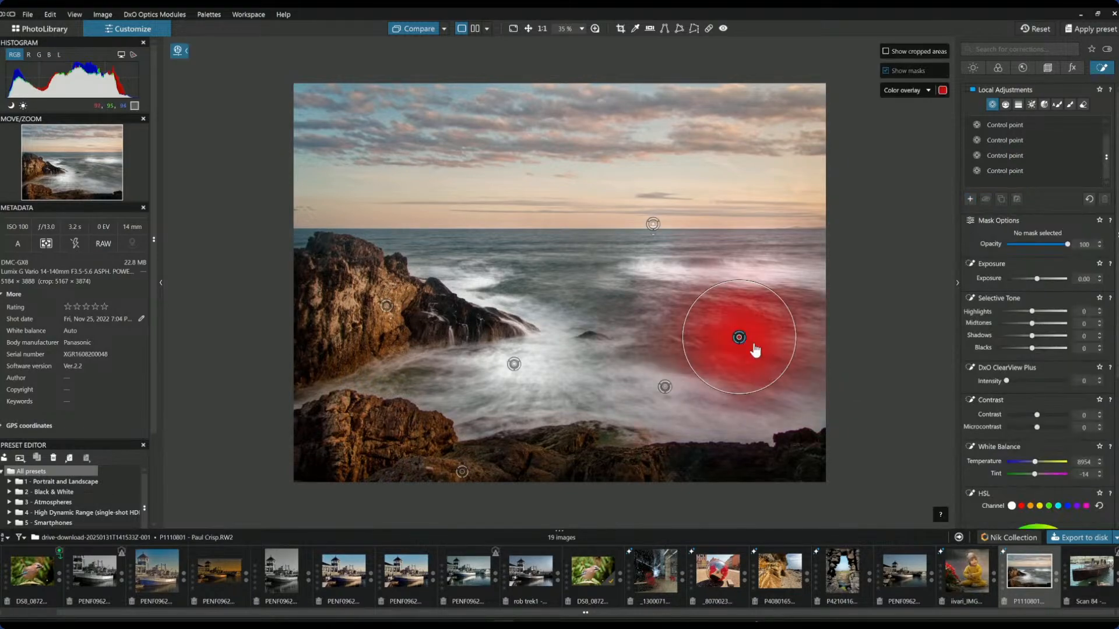
pyautogui.click(610, 293)
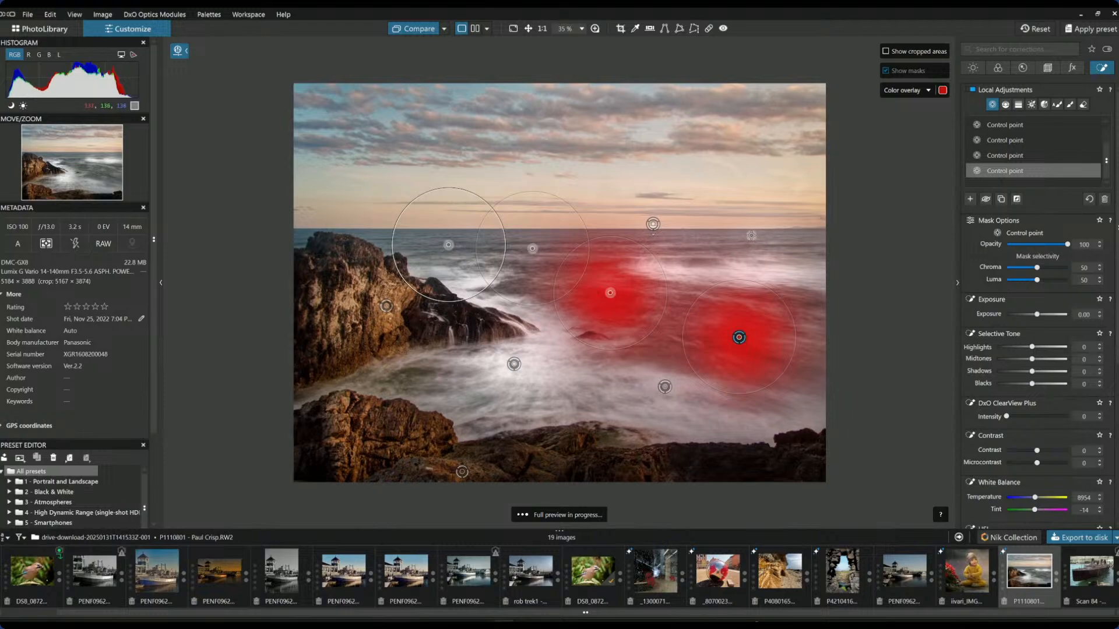
pyautogui.click(449, 245)
pyautogui.click(752, 237)
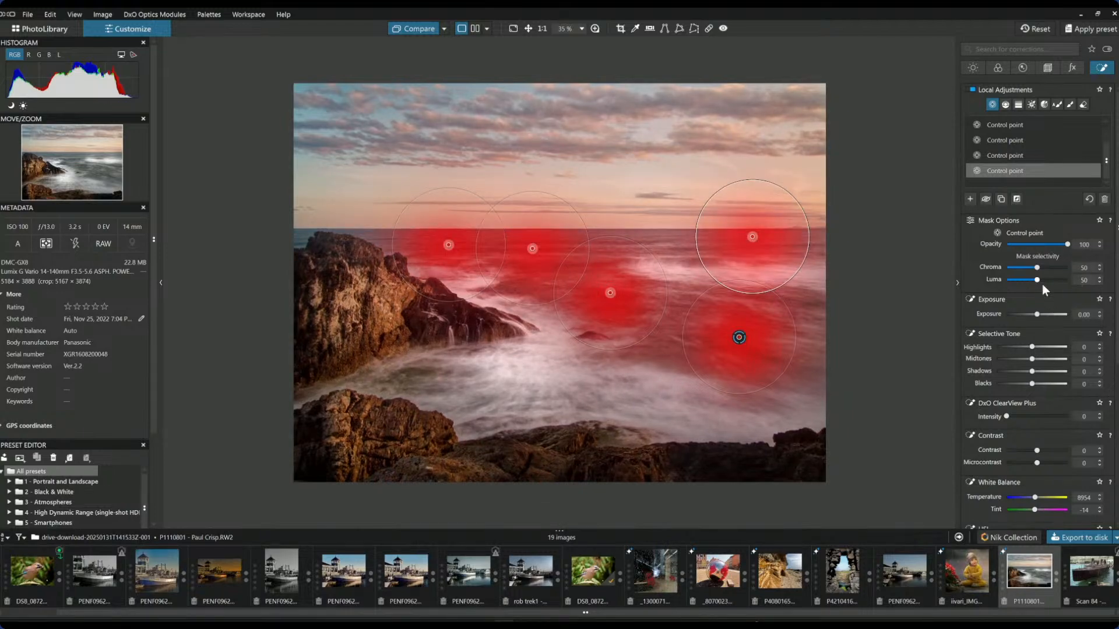
# Step: Refine the dark sea mask to chroma 51 and luma 74, and add another control point near the horizon's middle
pyautogui.moveTo(1038, 268); pyautogui.dragTo(1051, 281)
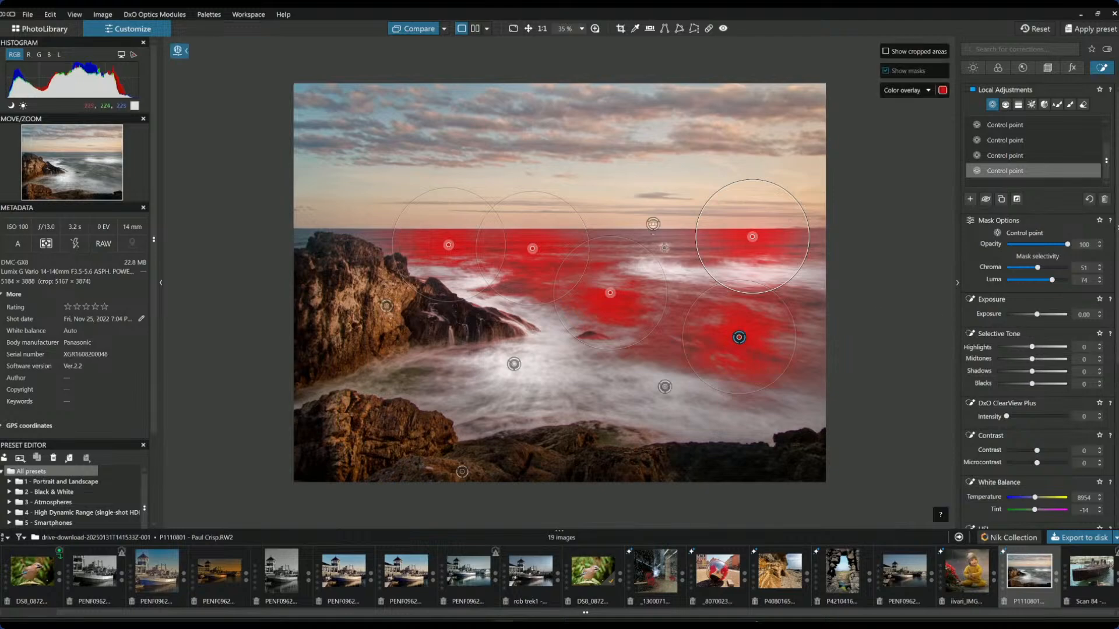
pyautogui.click(638, 235)
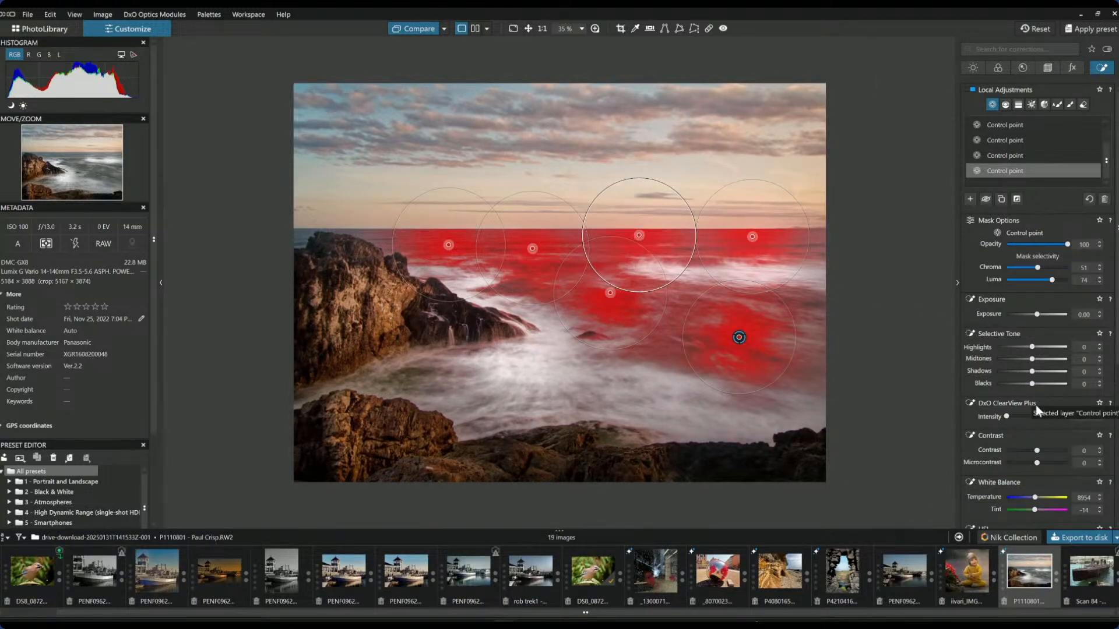
# Step: Set the dark sea's ClearView Plus intensity to 39, microcontrast to -98 and blacks to -36
pyautogui.moveTo(1007, 417); pyautogui.dragTo(1031, 418)
pyautogui.moveTo(1038, 467); pyautogui.dragTo(1009, 464)
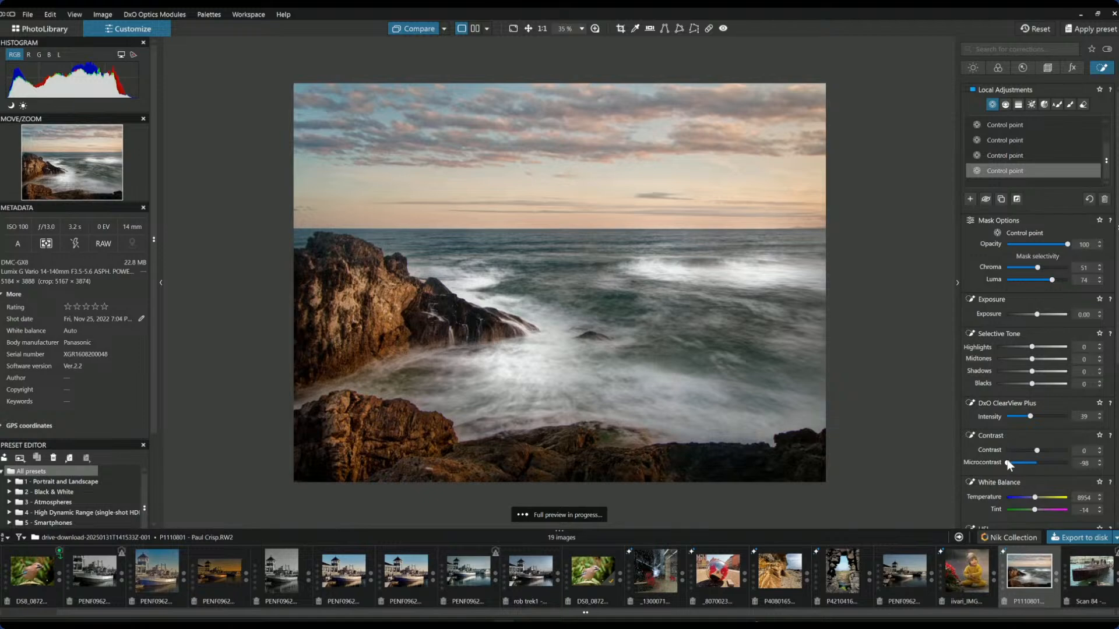
pyautogui.moveTo(1030, 386); pyautogui.dragTo(1020, 386)
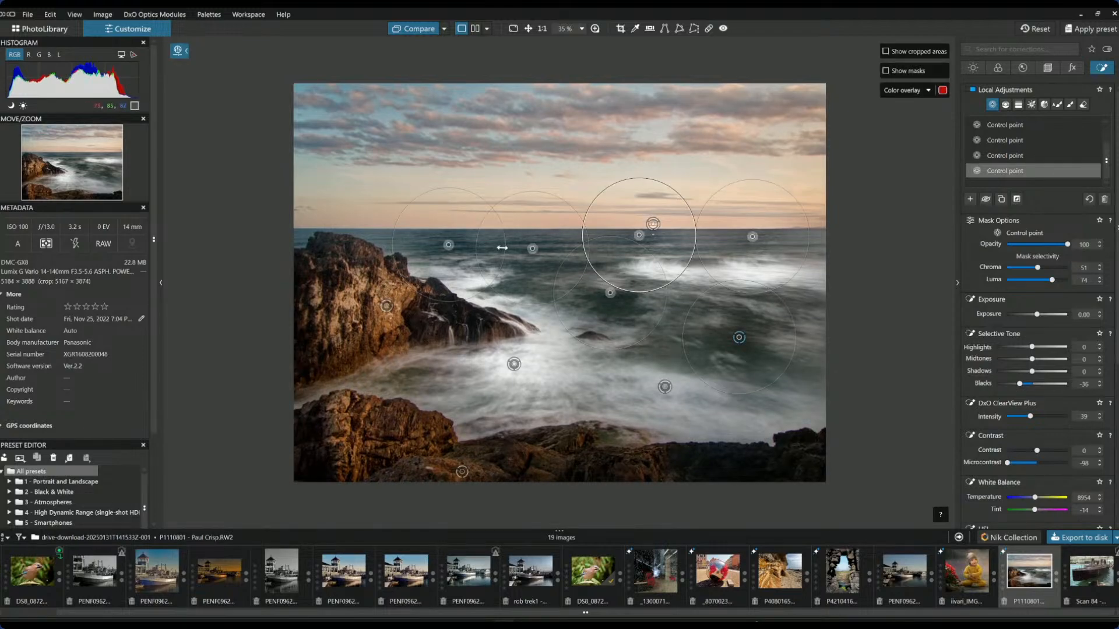
# Step: Add more control points to the dark sea mask, spread across the water just below the horizon
pyautogui.click(487, 239)
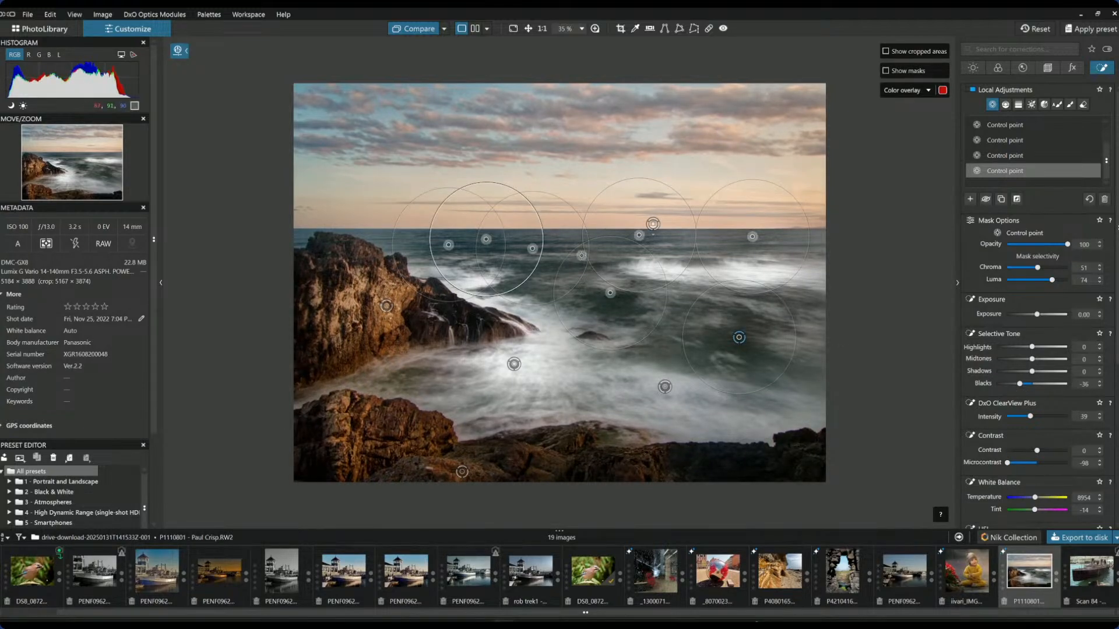
pyautogui.click(527, 238)
pyautogui.click(679, 241)
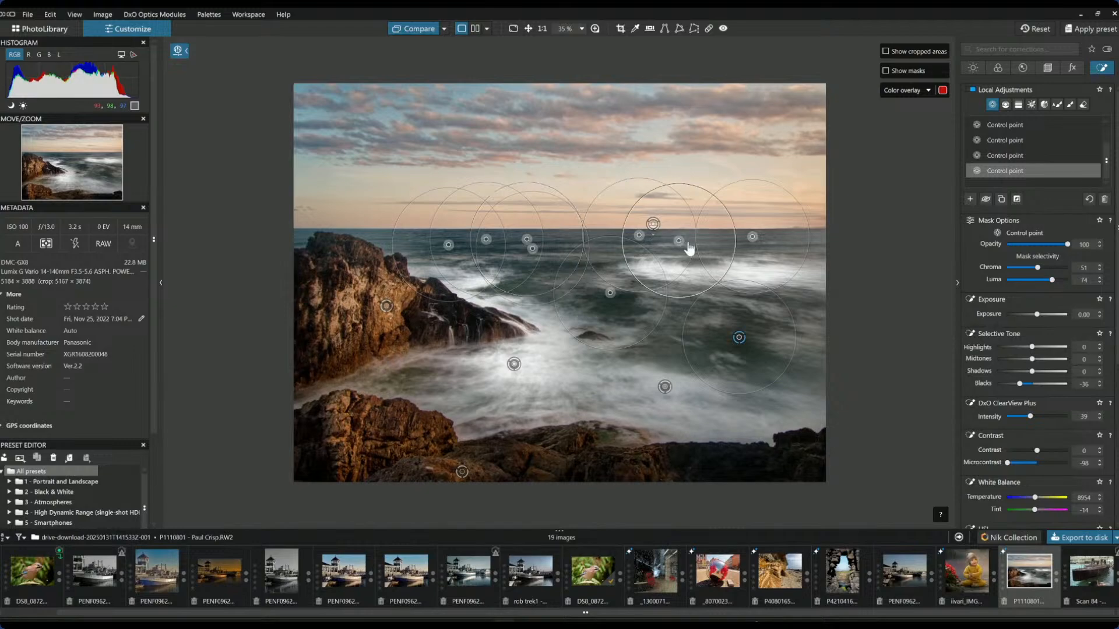
pyautogui.click(706, 241)
pyautogui.click(816, 245)
pyautogui.click(785, 243)
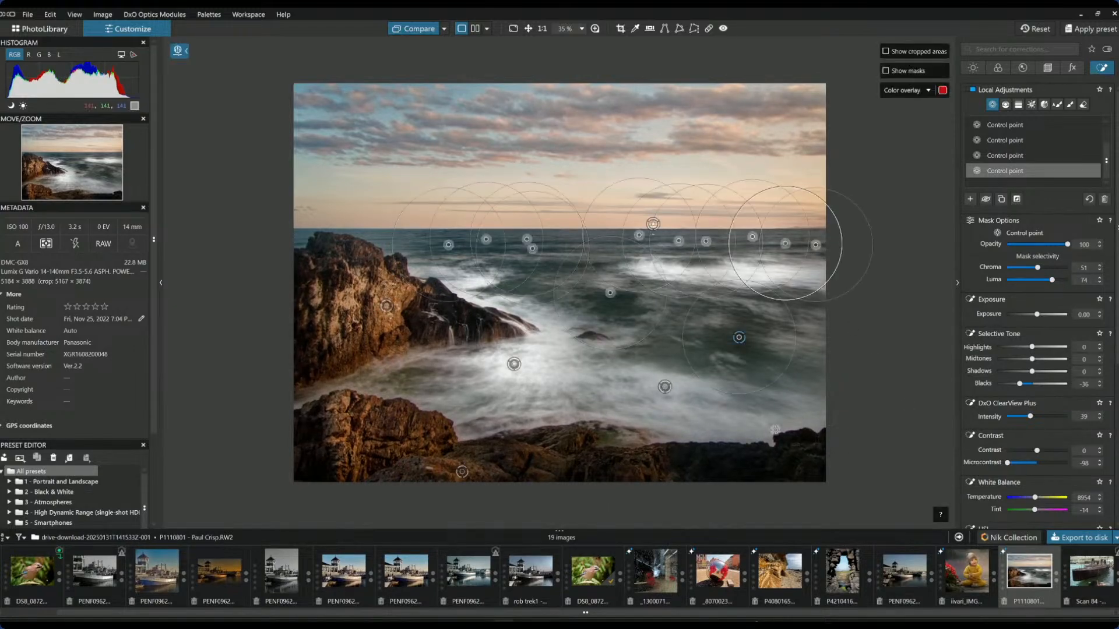
pyautogui.click(385, 242)
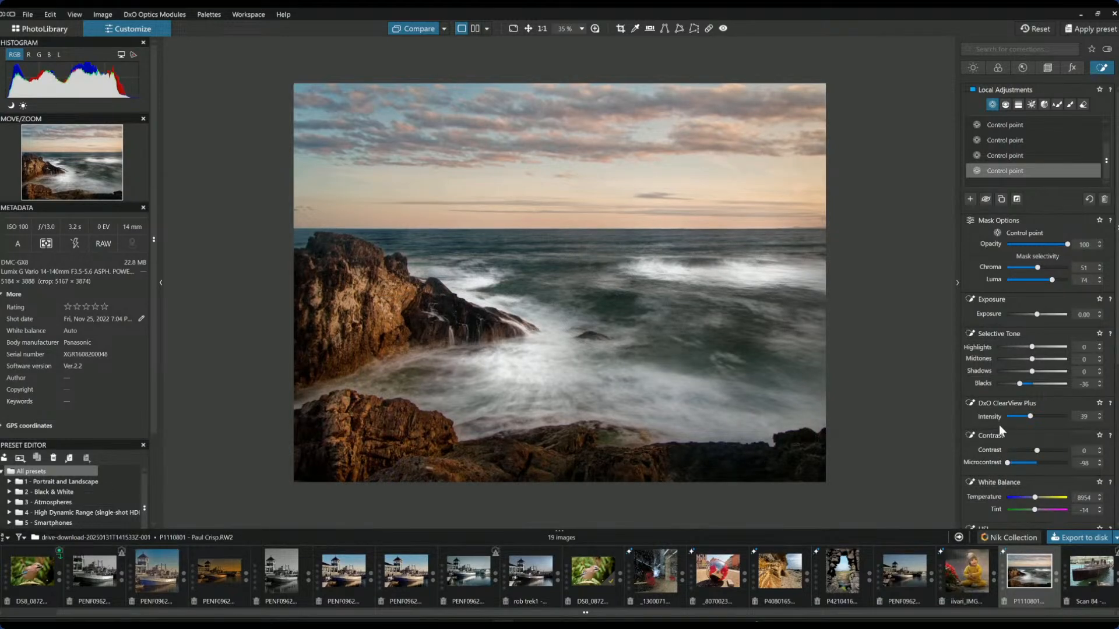
# Step: Cool the dark sea by setting its white balance temperature to 7654
pyautogui.scroll(-4, 1044, 477)
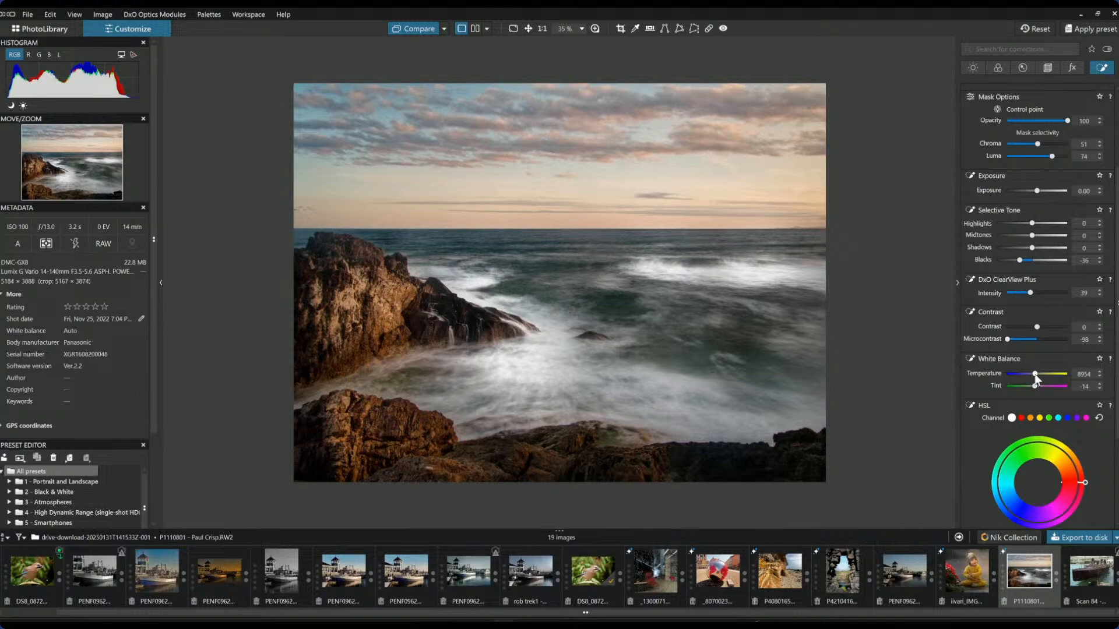
pyautogui.moveTo(1036, 375); pyautogui.dragTo(1035, 375)
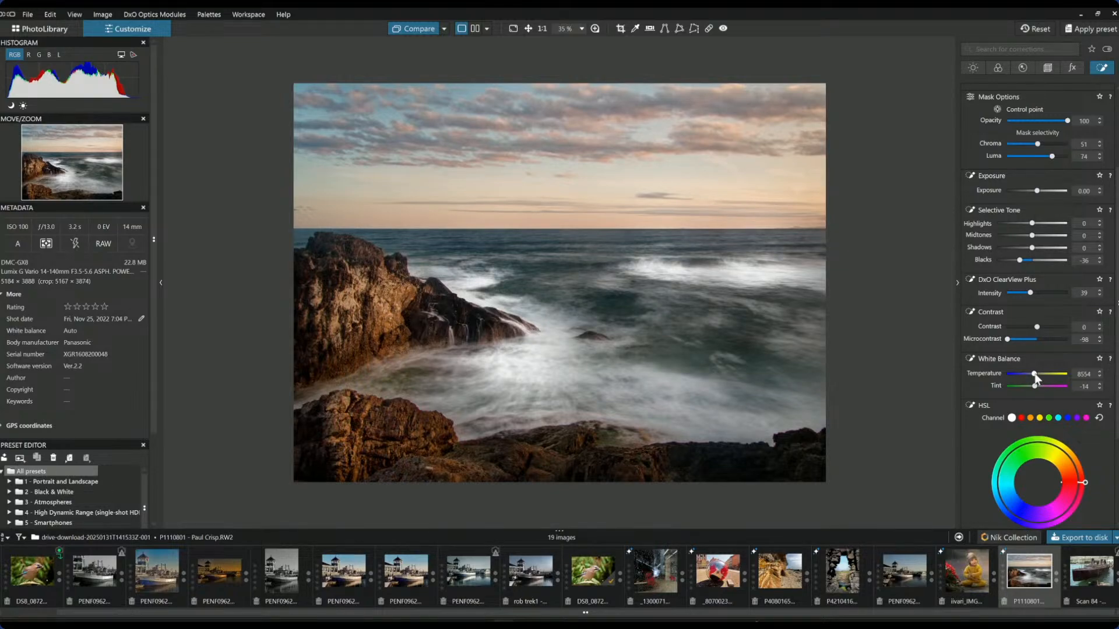
pyautogui.moveTo(1035, 375); pyautogui.dragTo(1035, 374)
# Step: Switch to the central surf mask and add a control point on the foam along the foreground rocks
pyautogui.scroll(3, 1002, 251)
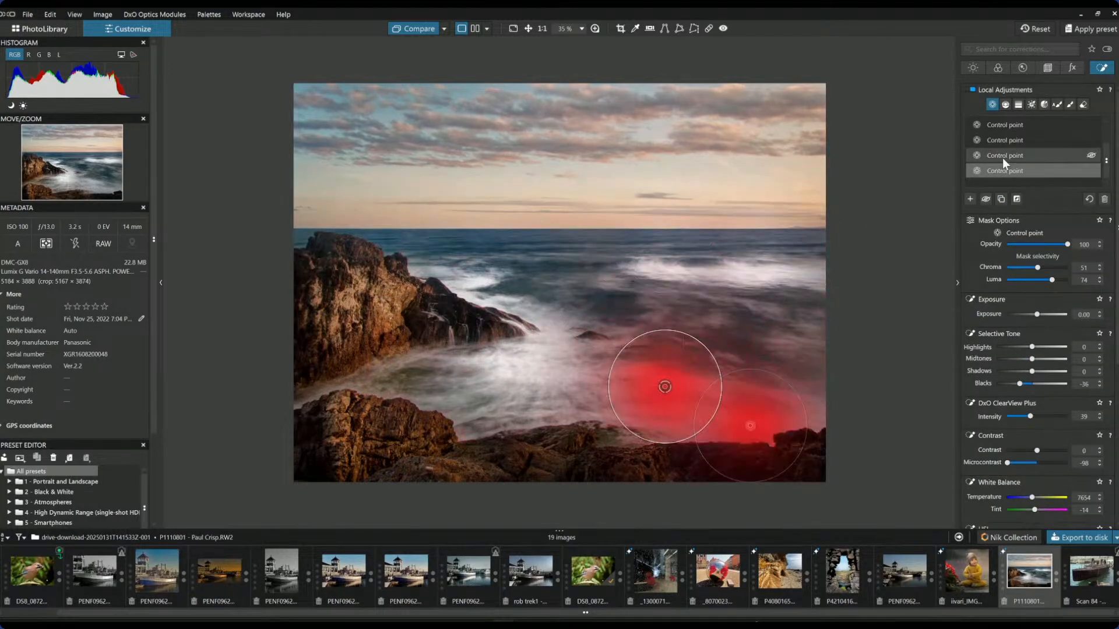
pyautogui.click(1004, 156)
pyautogui.click(623, 442)
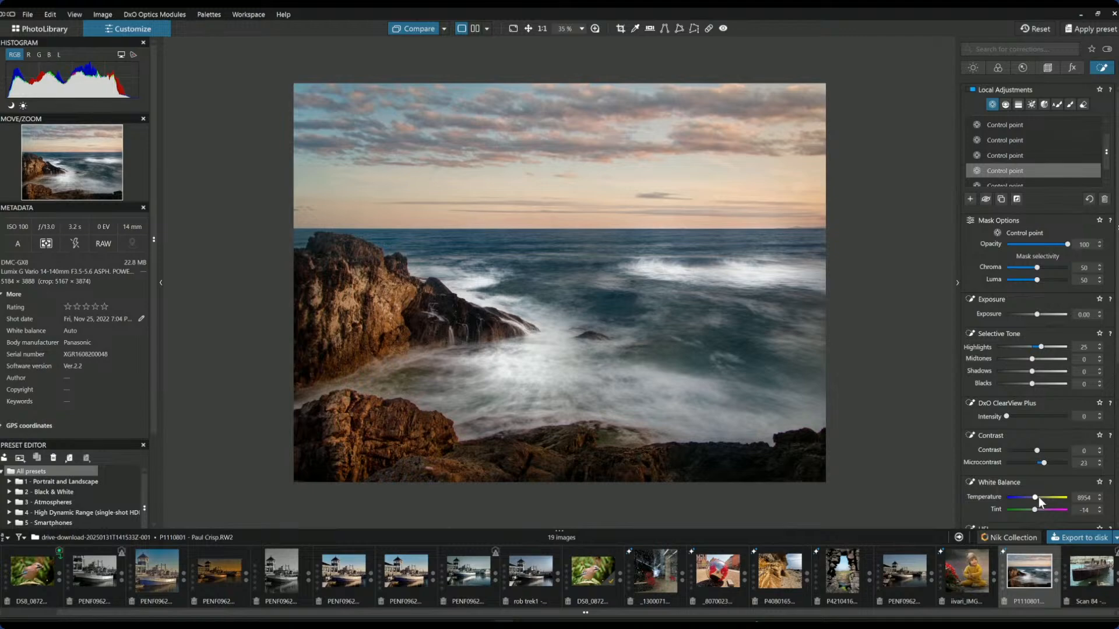
pyautogui.click(514, 364)
pyautogui.moveTo(595, 434); pyautogui.dragTo(619, 438)
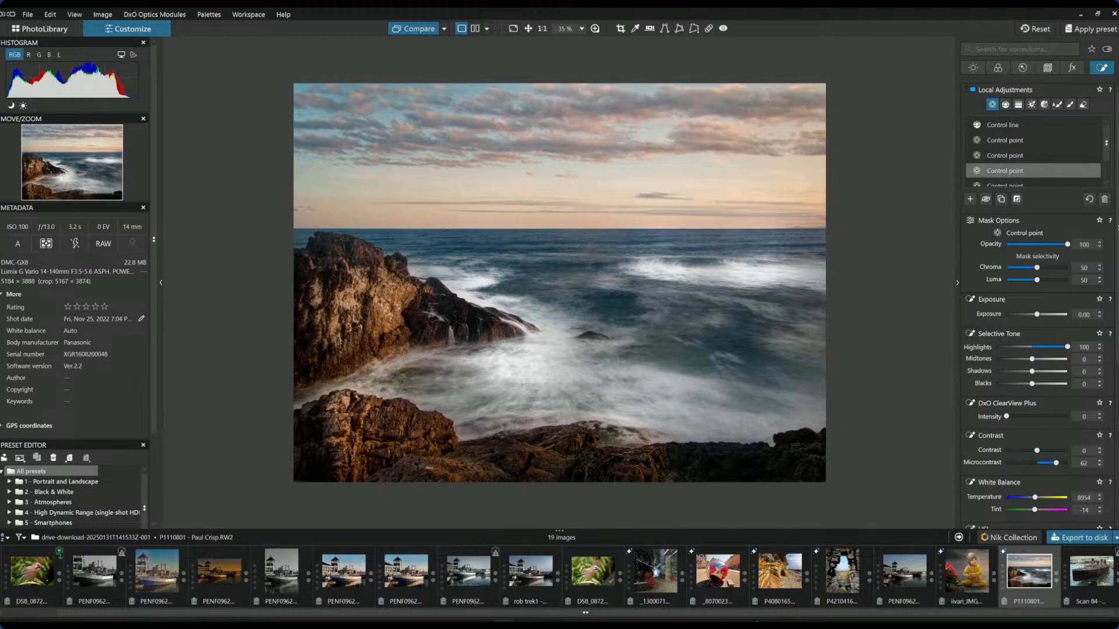
# Step: Add surf control points at the dark rock's tip and beside the small mid-water rock, shrinking the radius of each
pyautogui.scroll(5, 432, 326)
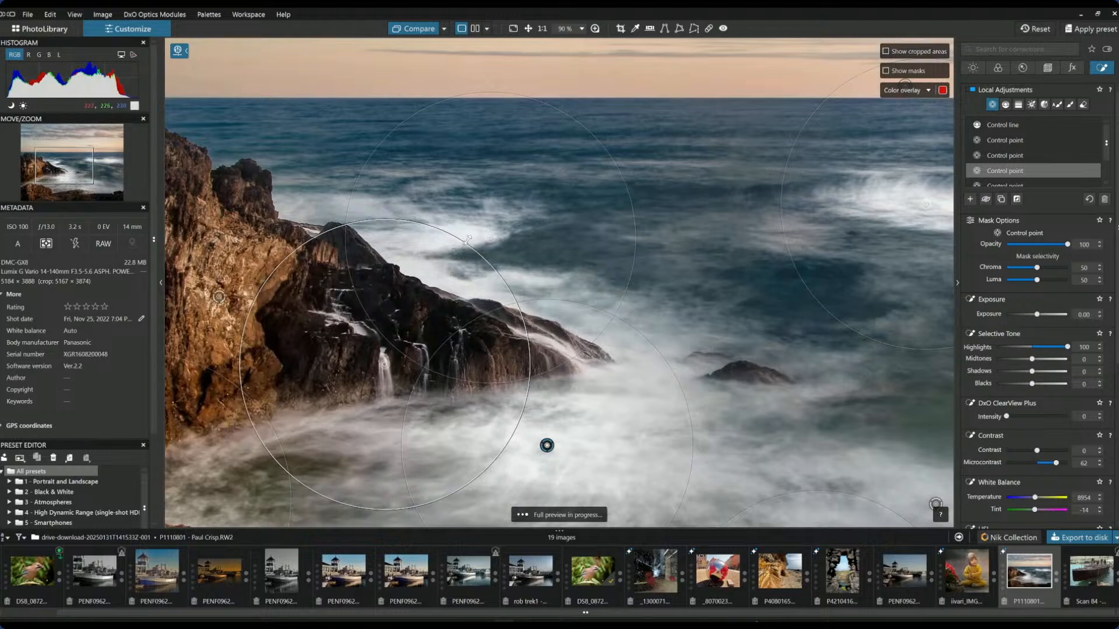
pyautogui.click(565, 349)
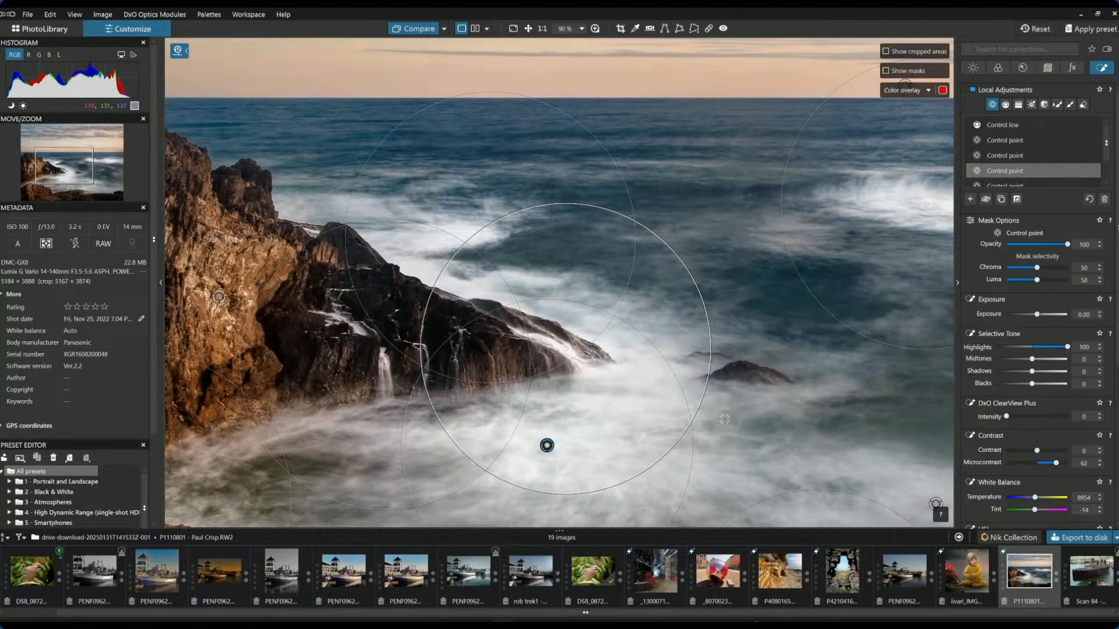
pyautogui.scroll(-3, 726, 419)
pyautogui.scroll(-2, 726, 418)
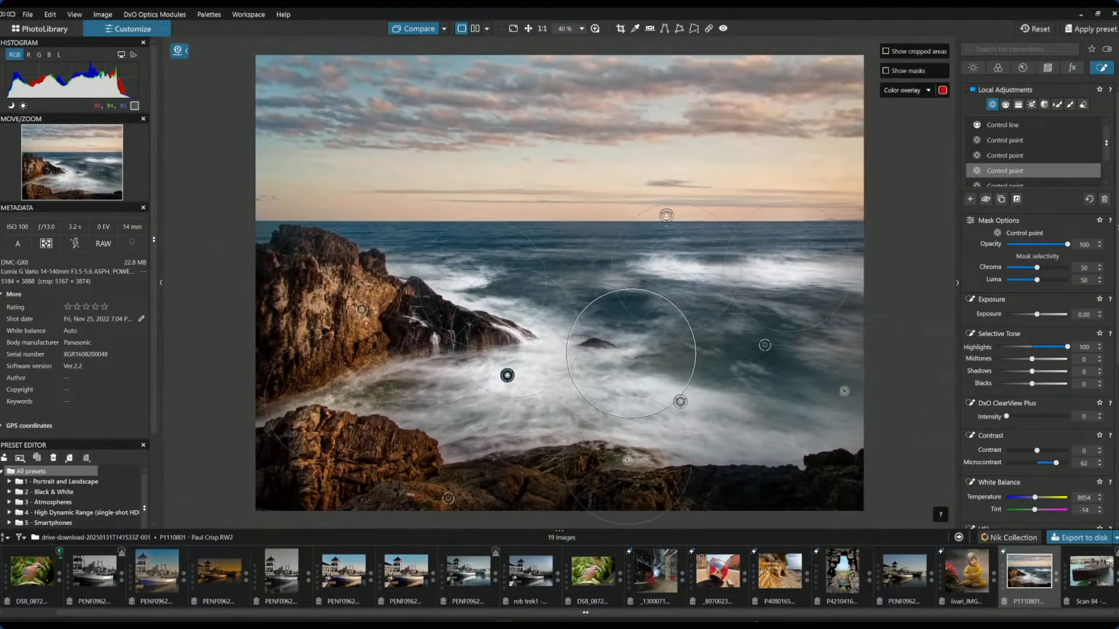
pyautogui.moveTo(695, 367); pyautogui.dragTo(661, 354)
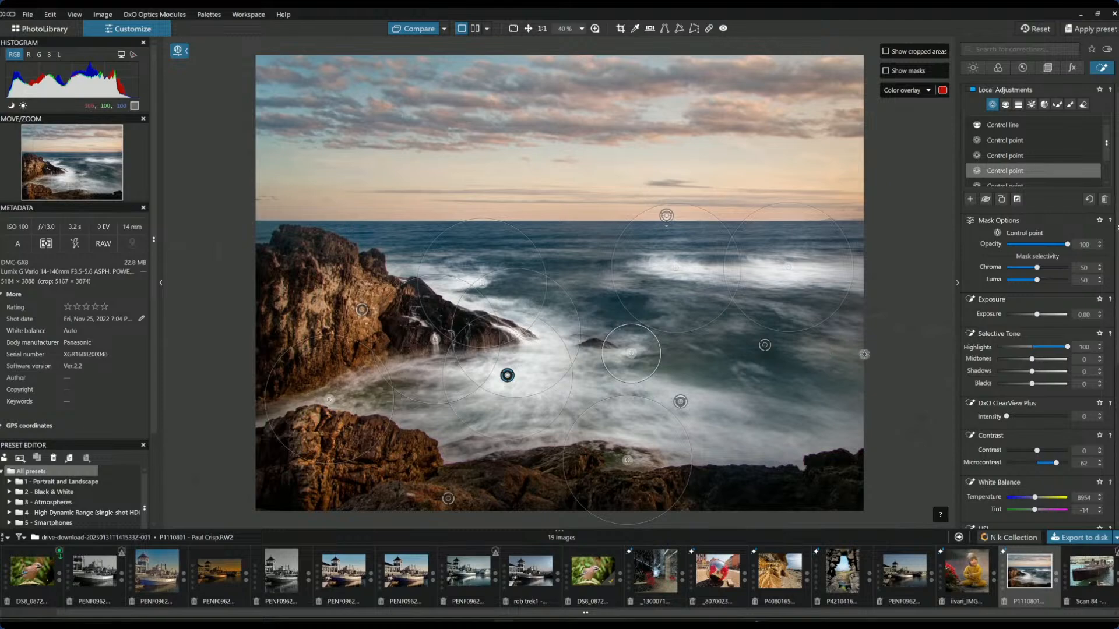
pyautogui.scroll(-1, 773, 425)
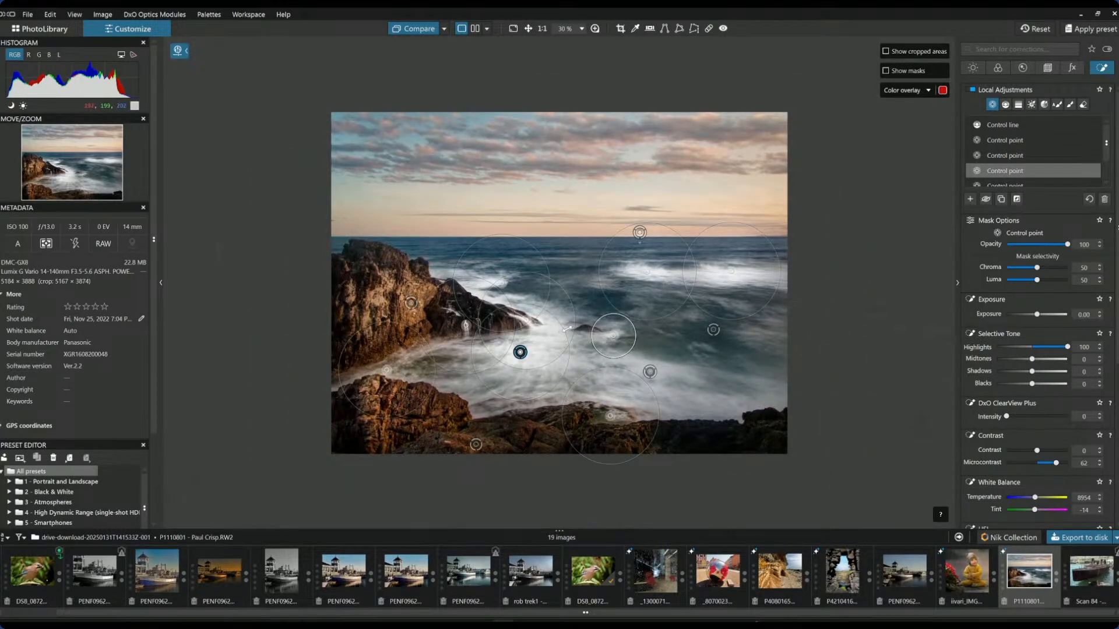
pyautogui.moveTo(574, 328); pyautogui.dragTo(547, 321)
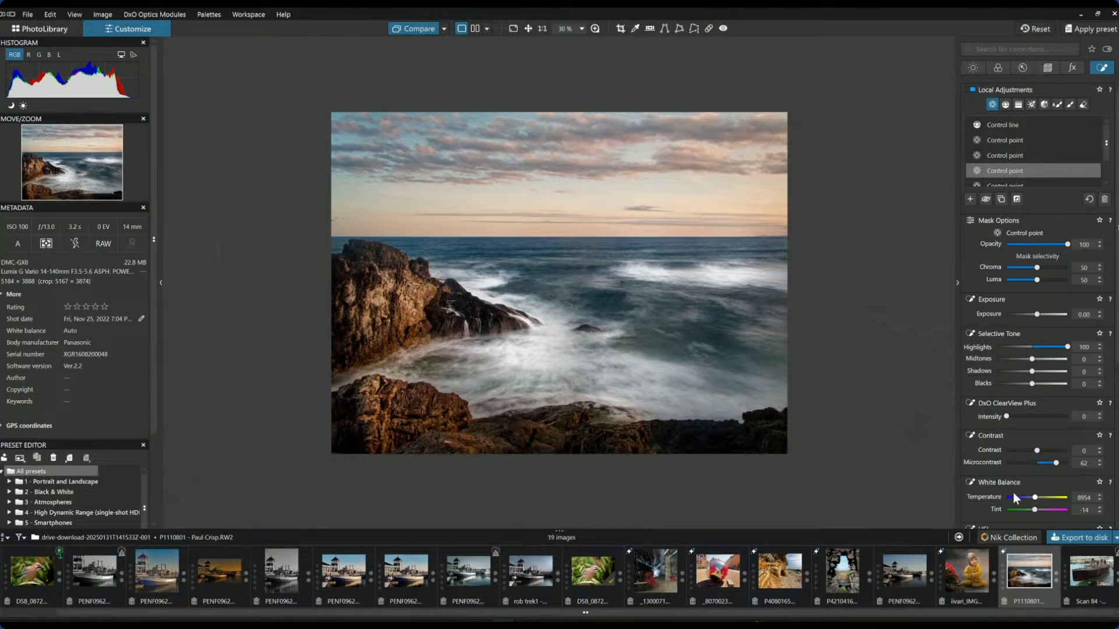
# Step: Deselect the mask, hide the side palettes and compare the edited seascape with the original side by side
pyautogui.press('Escape')
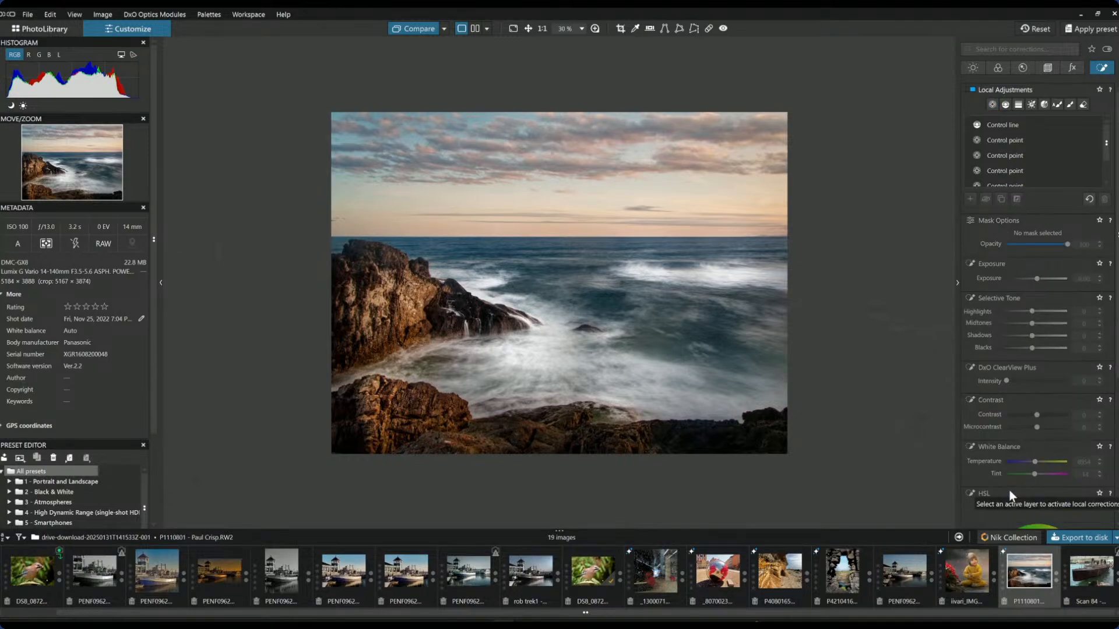
pyautogui.press('Tab')
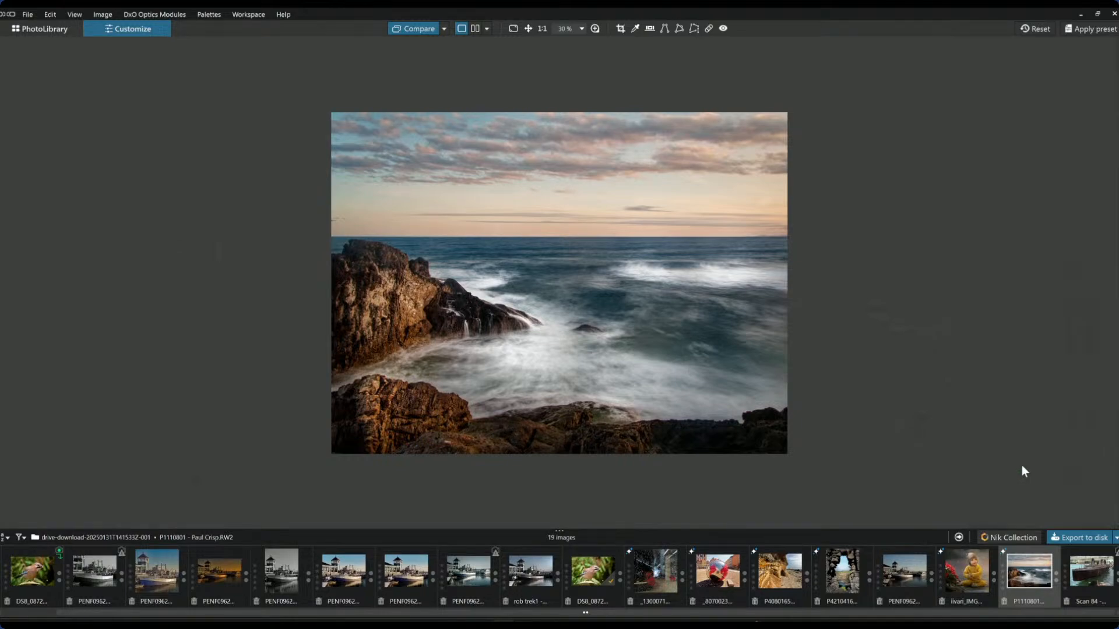
pyautogui.click(475, 29)
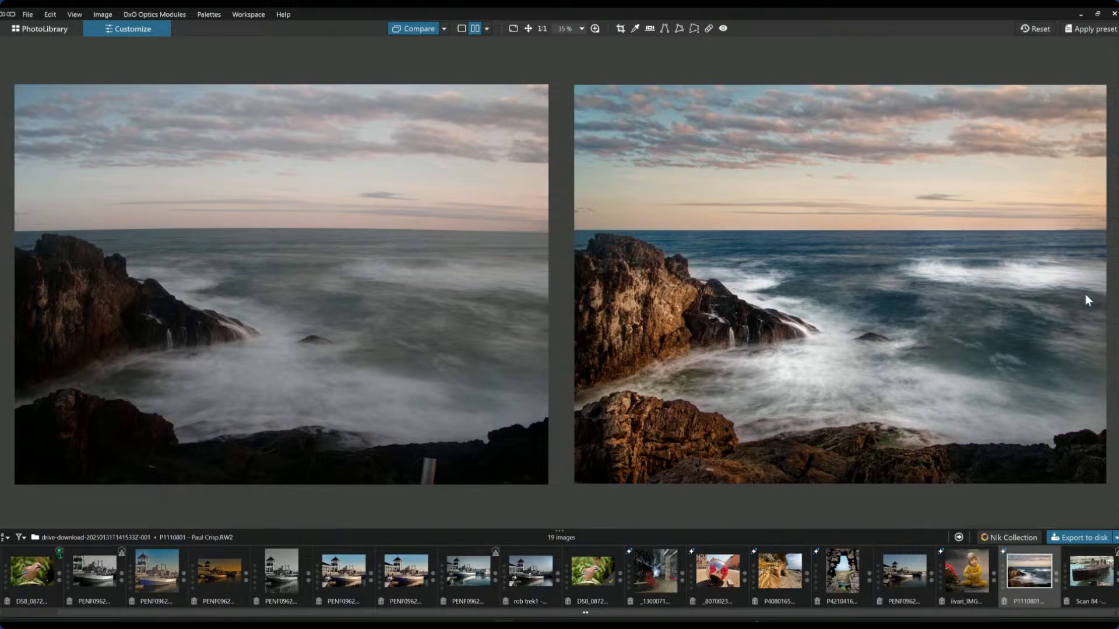
# Step: Crop the seascape to a 3 × 2 aspect ratio, trimming the upper strip of sky
pyautogui.press('F9')
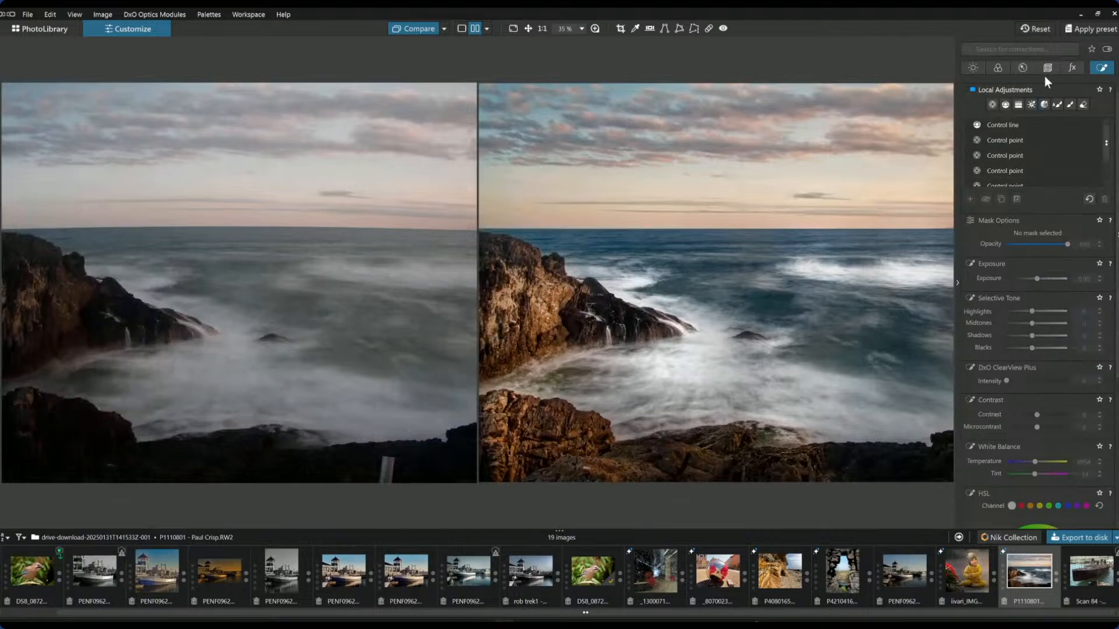
pyautogui.click(1046, 68)
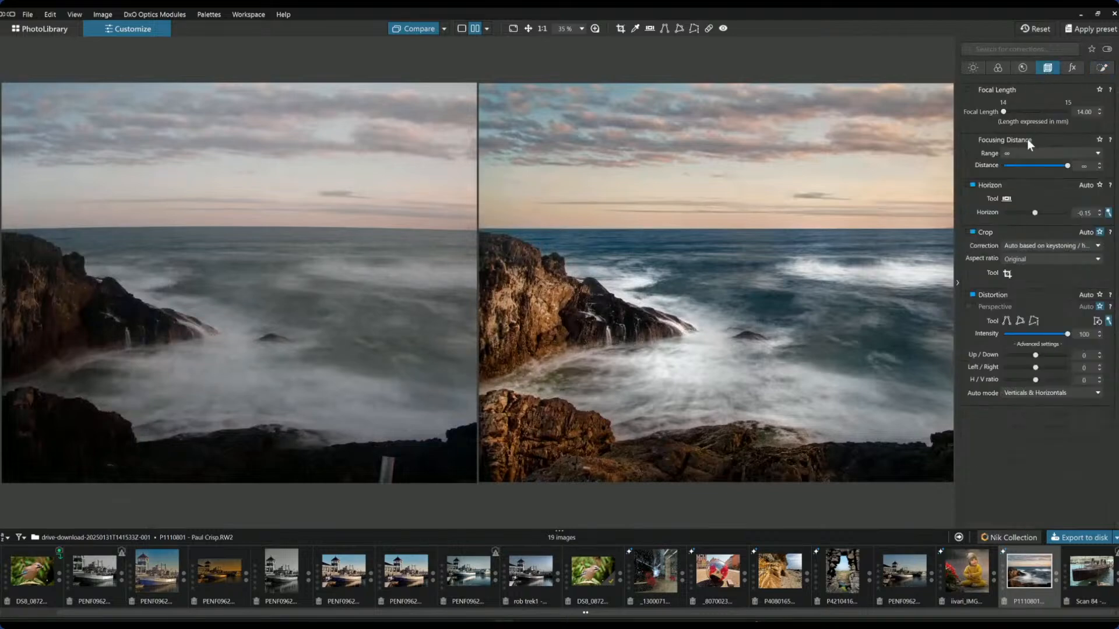
pyautogui.click(1023, 259)
pyautogui.click(1024, 310)
pyautogui.click(1007, 274)
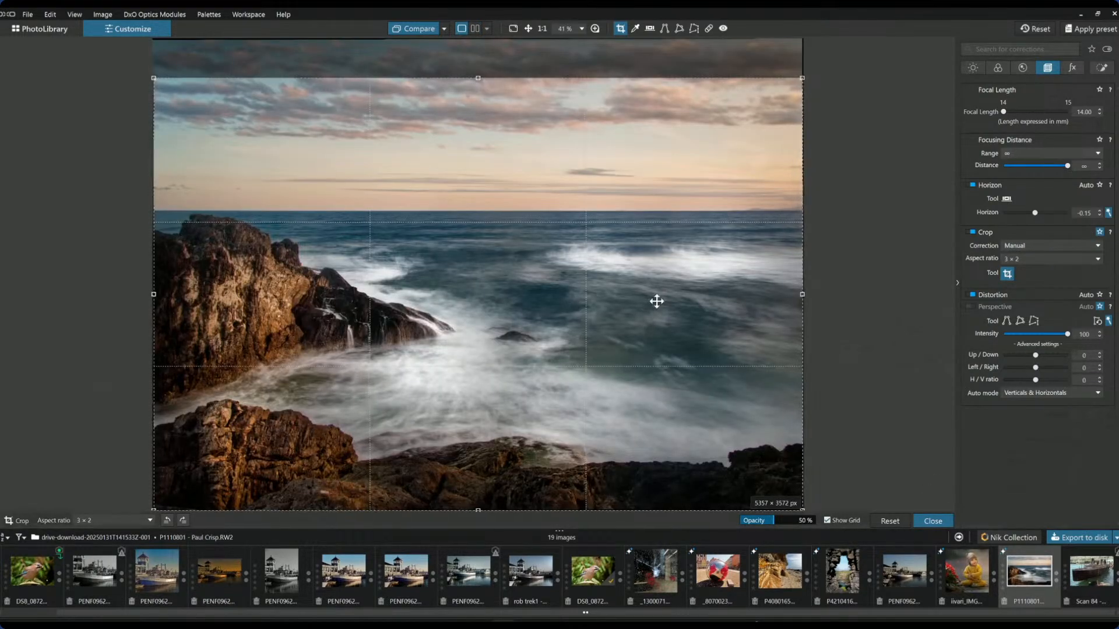
pyautogui.press('Return')
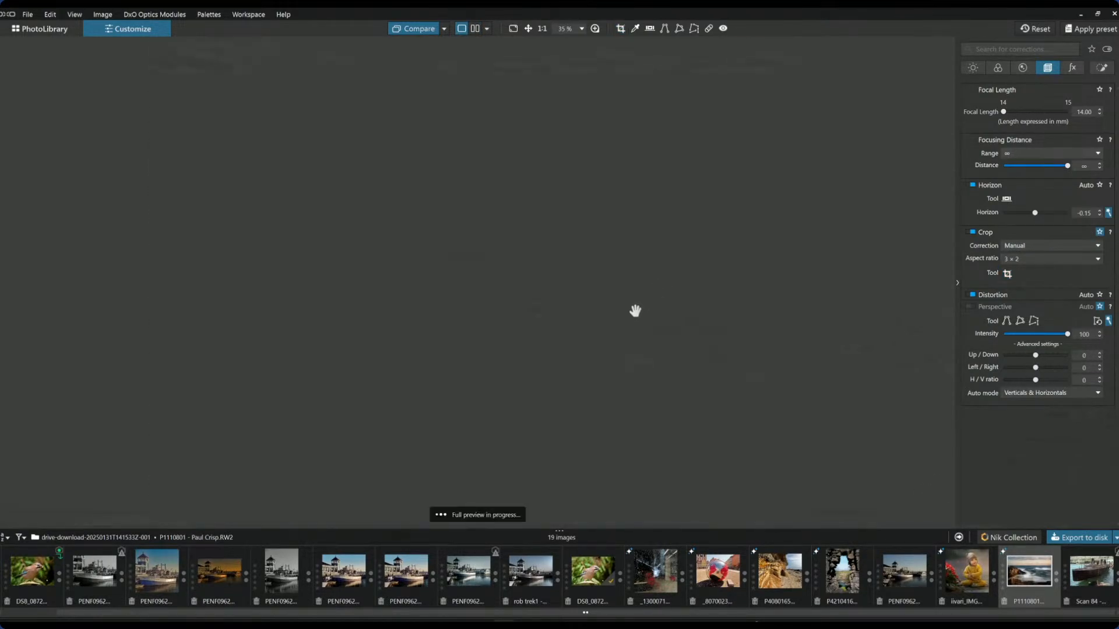
# Step: Compare the cropped seascape with the original side by side
pyautogui.click(475, 28)
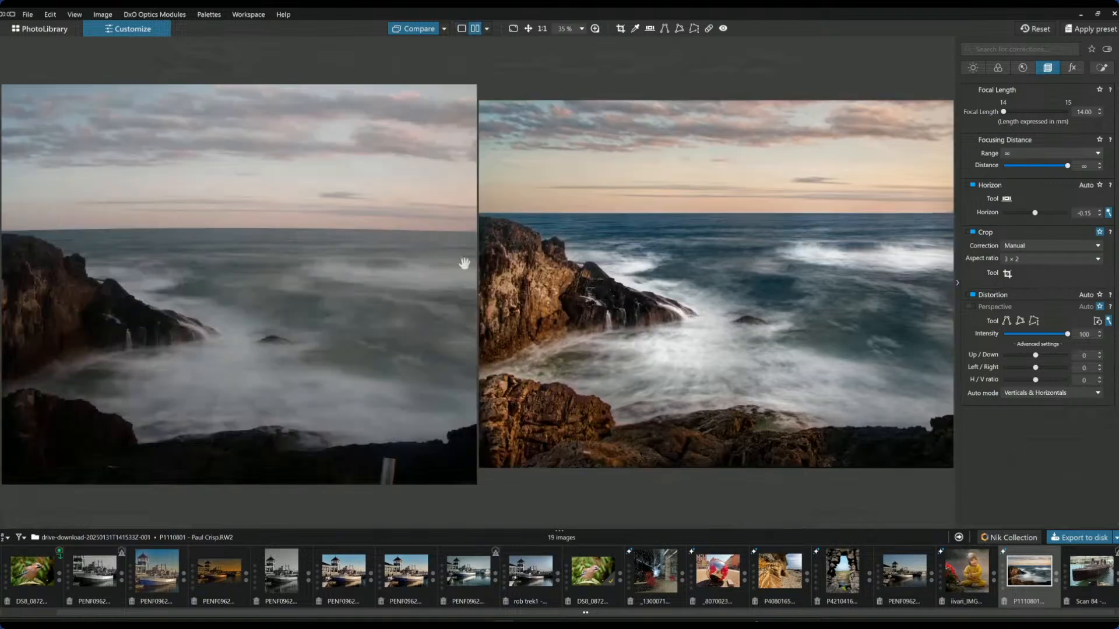
pyautogui.scroll(-1, 719, 300)
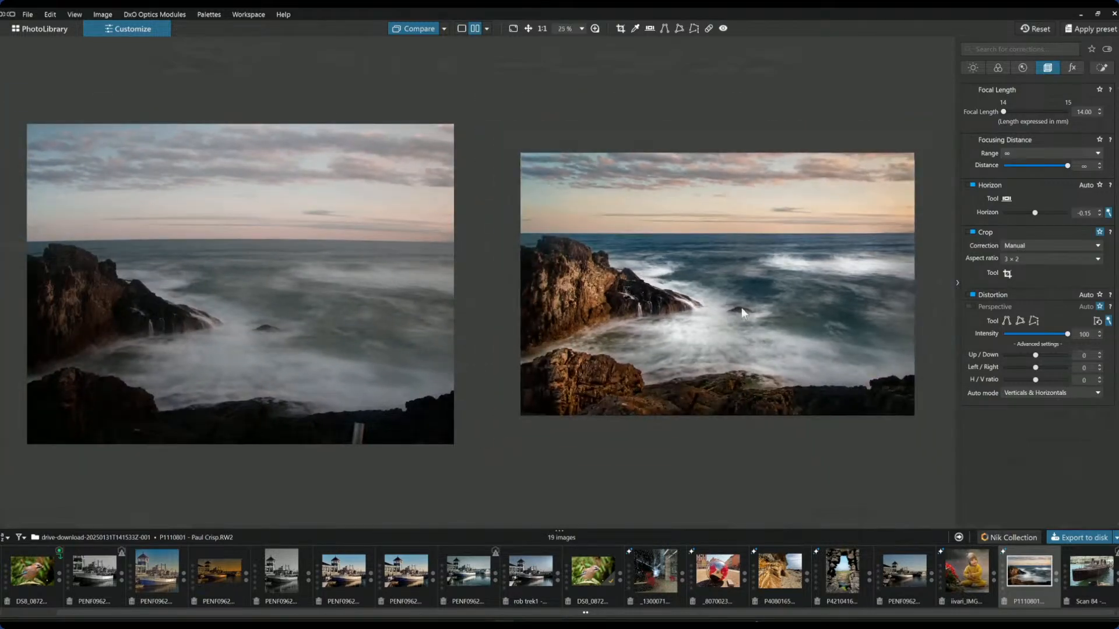
pyautogui.scroll(1, 761, 423)
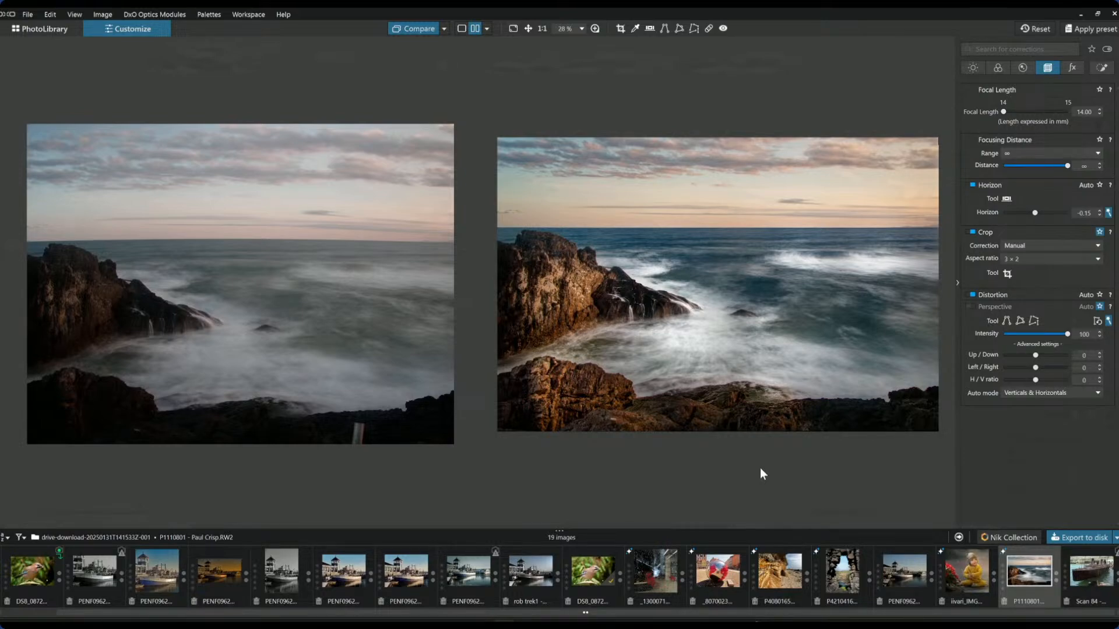
# Step: Compare the seascape in a left/right split view with the divider moved past the image edge, and return to the single-image view
pyautogui.click(488, 30)
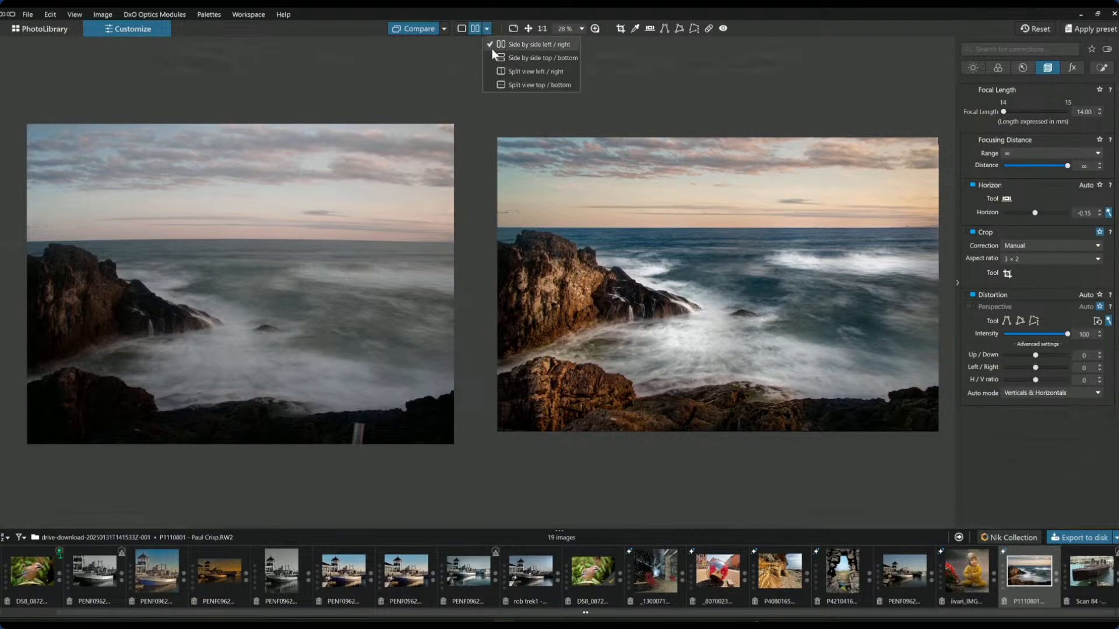
pyautogui.click(505, 72)
pyautogui.scroll(2, 527, 198)
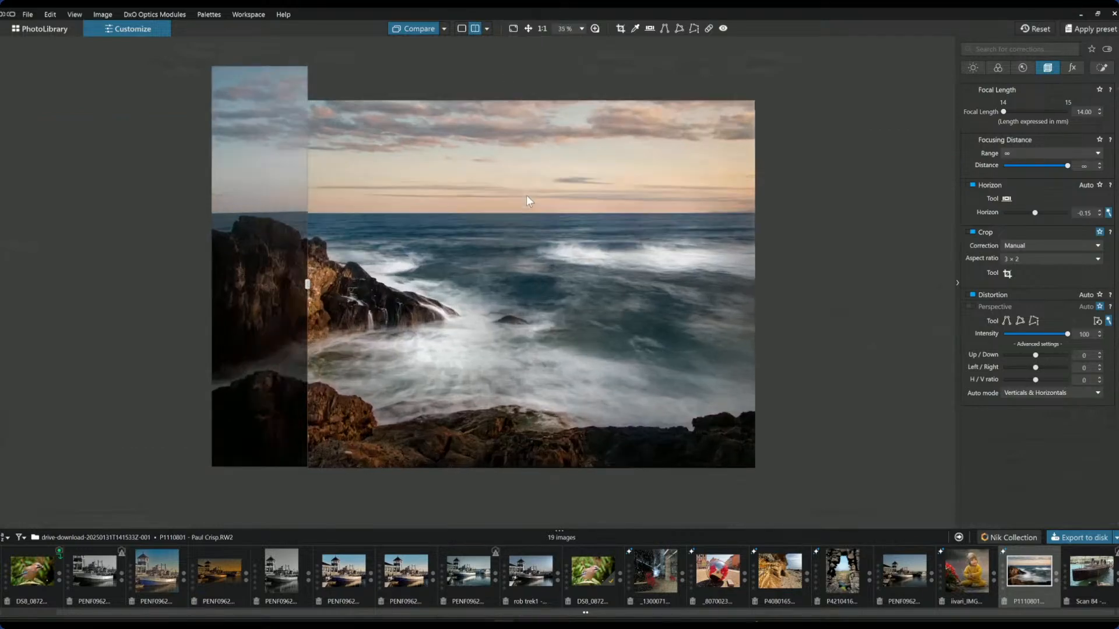
pyautogui.moveTo(308, 284); pyautogui.dragTo(144, 284)
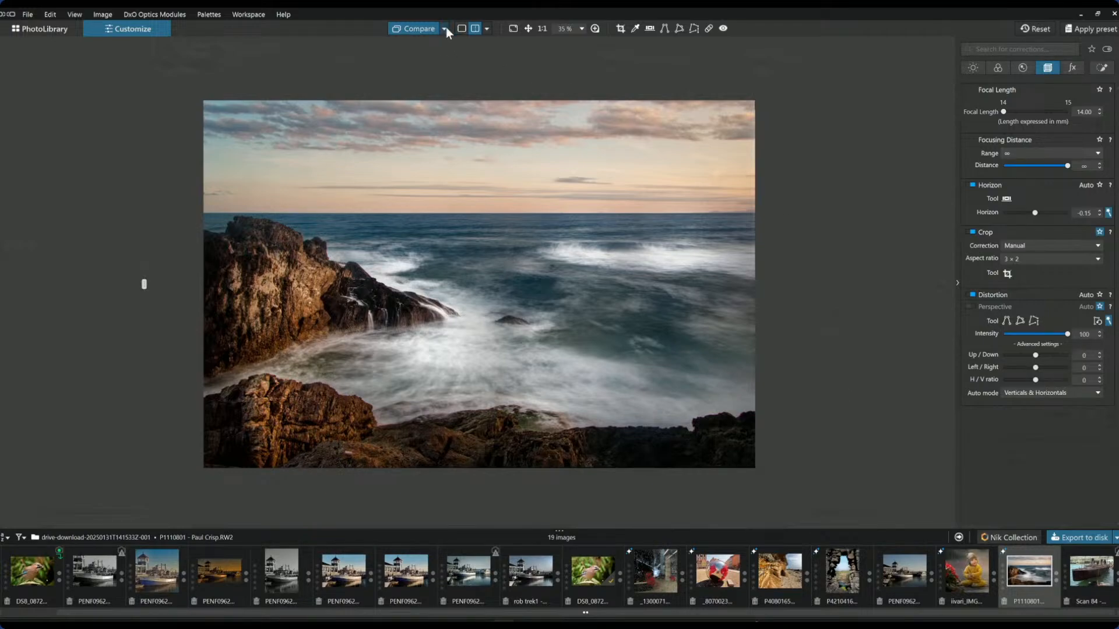
pyautogui.click(419, 28)
pyautogui.click(418, 28)
pyautogui.click(461, 32)
pyautogui.scroll(1, 588, 361)
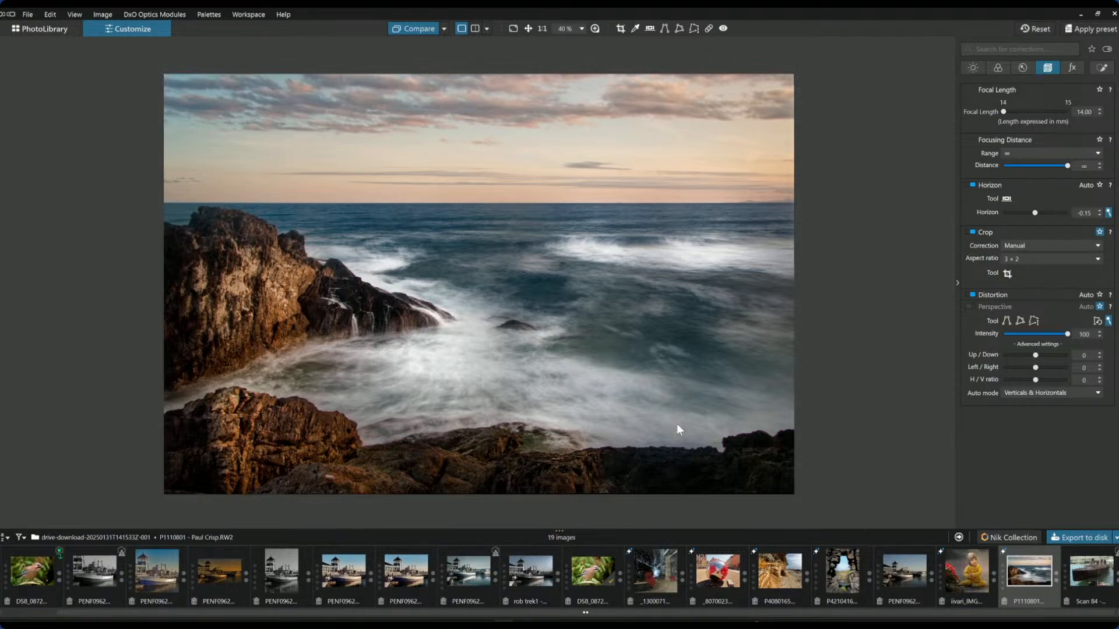
# Step: Open the Scan 84 TIFF of the ship and apply the first default preset among the general purpose presets
pyautogui.click(1092, 572)
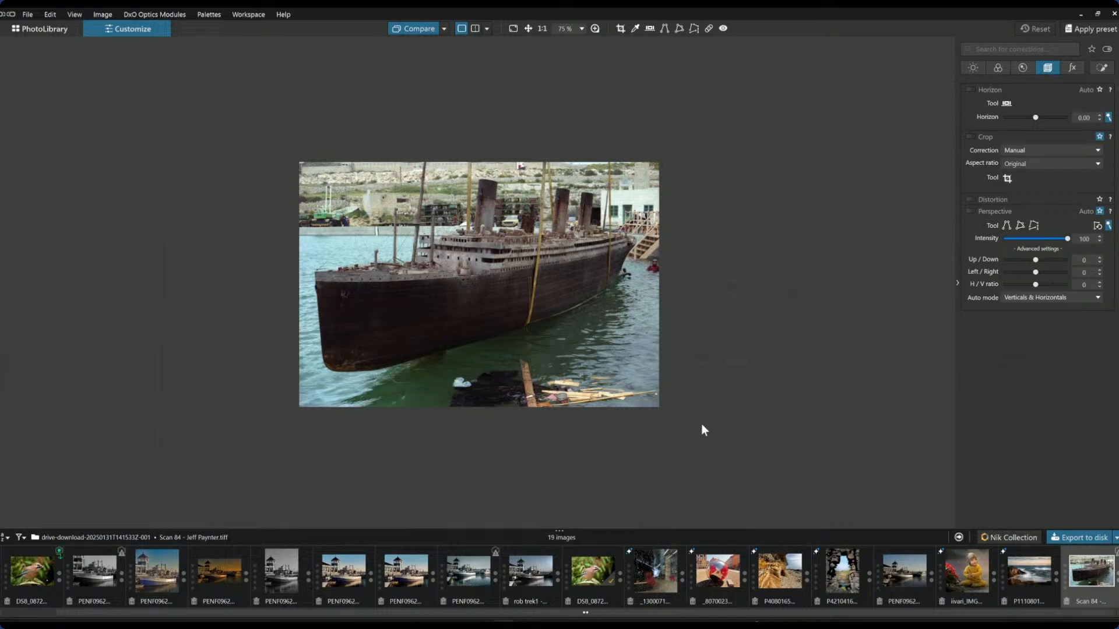
pyautogui.scroll(1, 483, 299)
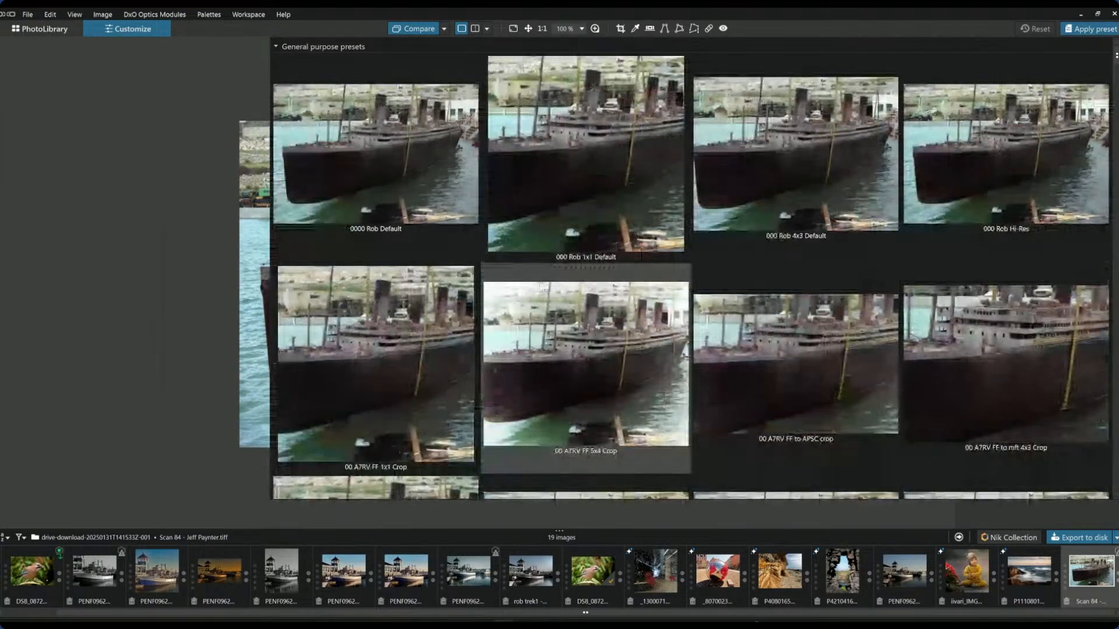
pyautogui.click(414, 214)
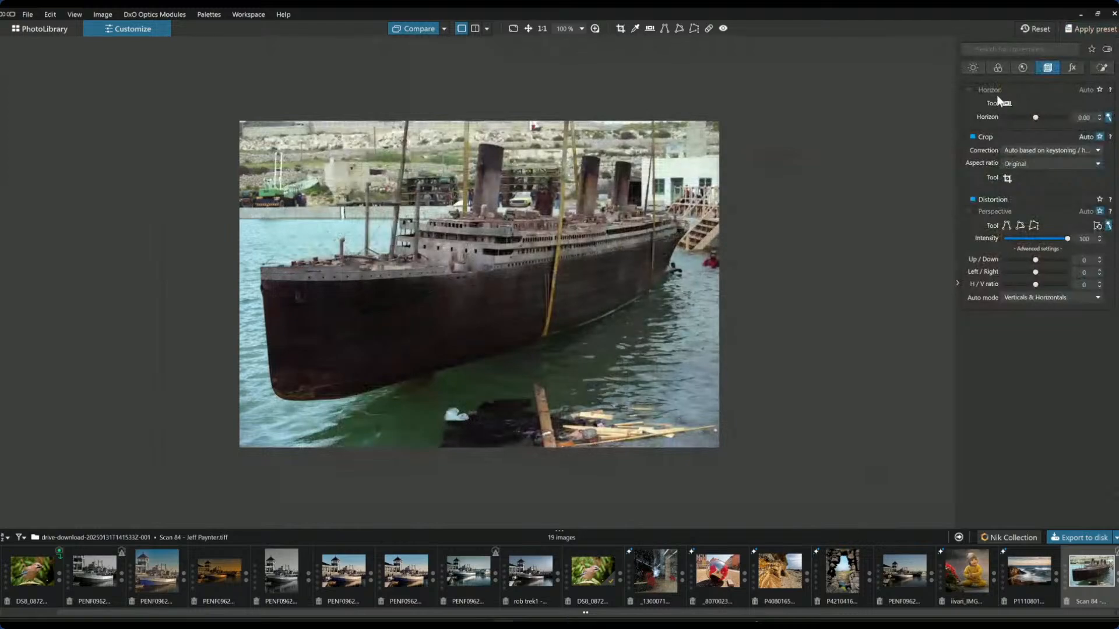
# Step: Try black-and-white rendering on the ship scan and return it to colour rendering
pyautogui.click(998, 68)
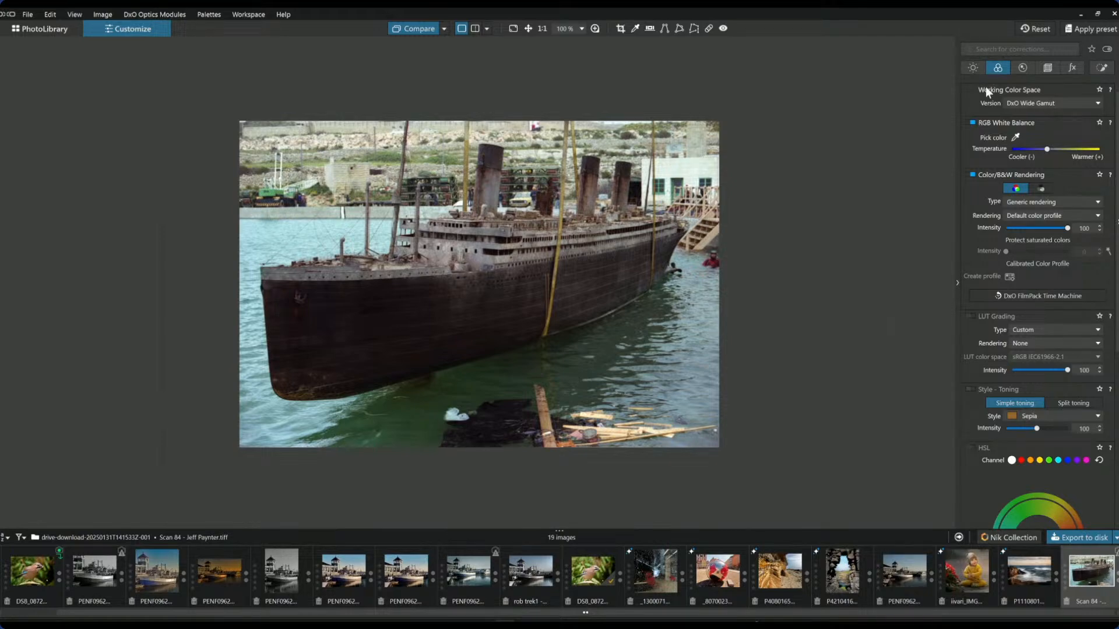
pyautogui.click(1042, 189)
pyautogui.click(1018, 189)
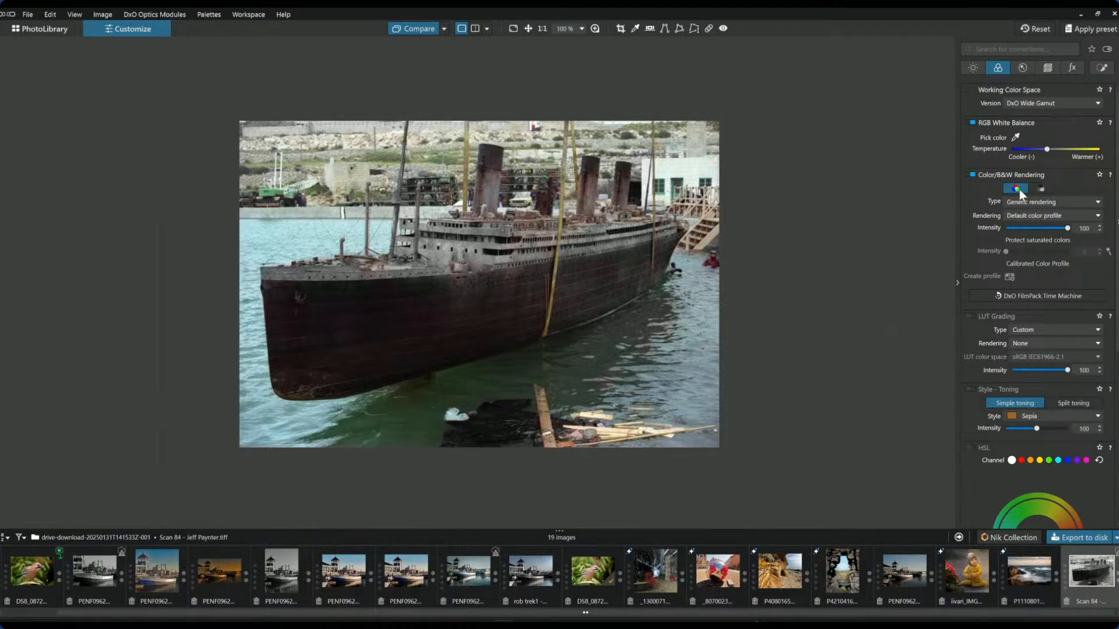
# Step: Raise the red channel's HSL saturation to 78 on the ship scan and shift its reds towards orange
pyautogui.scroll(-3, 1020, 288)
pyautogui.click(1021, 312)
pyautogui.scroll(-2, 1068, 402)
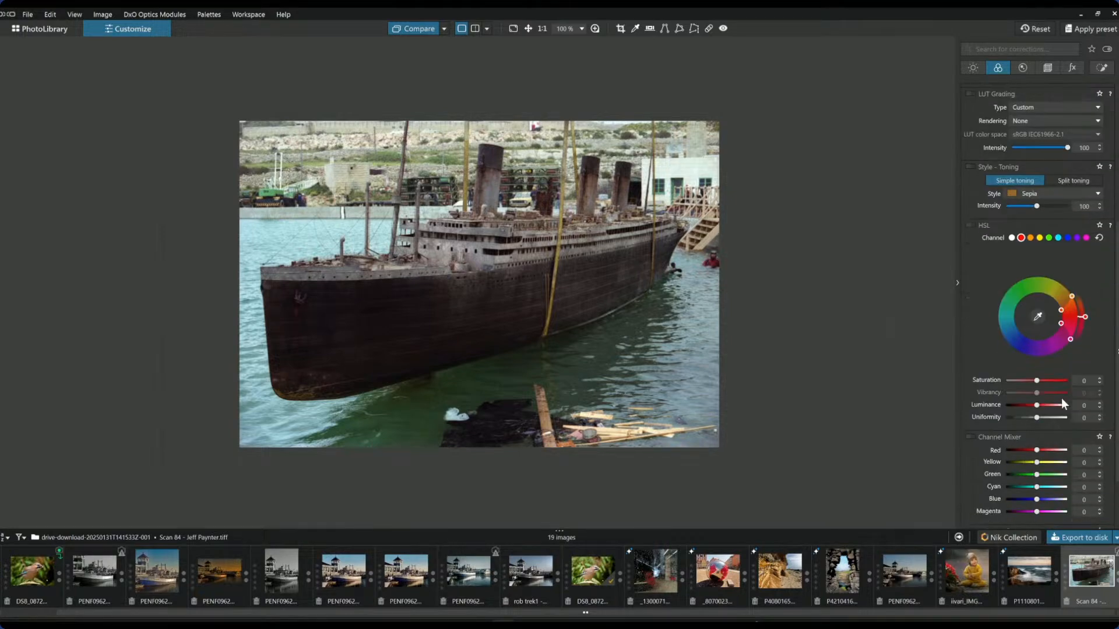
pyautogui.moveTo(1038, 381); pyautogui.dragTo(1079, 390)
pyautogui.moveTo(1086, 320); pyautogui.dragTo(1082, 303)
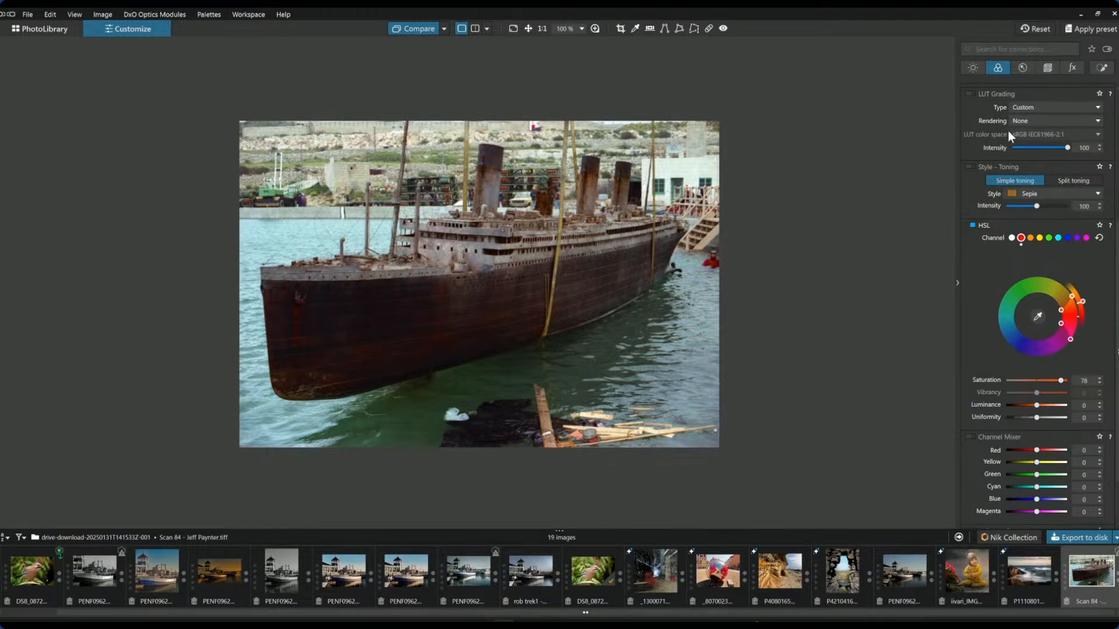
# Step: Set DxO ClearView Plus intensity to 68 and switch the ship scan to Neutral Black and White rendering
pyautogui.scroll(4, 1007, 163)
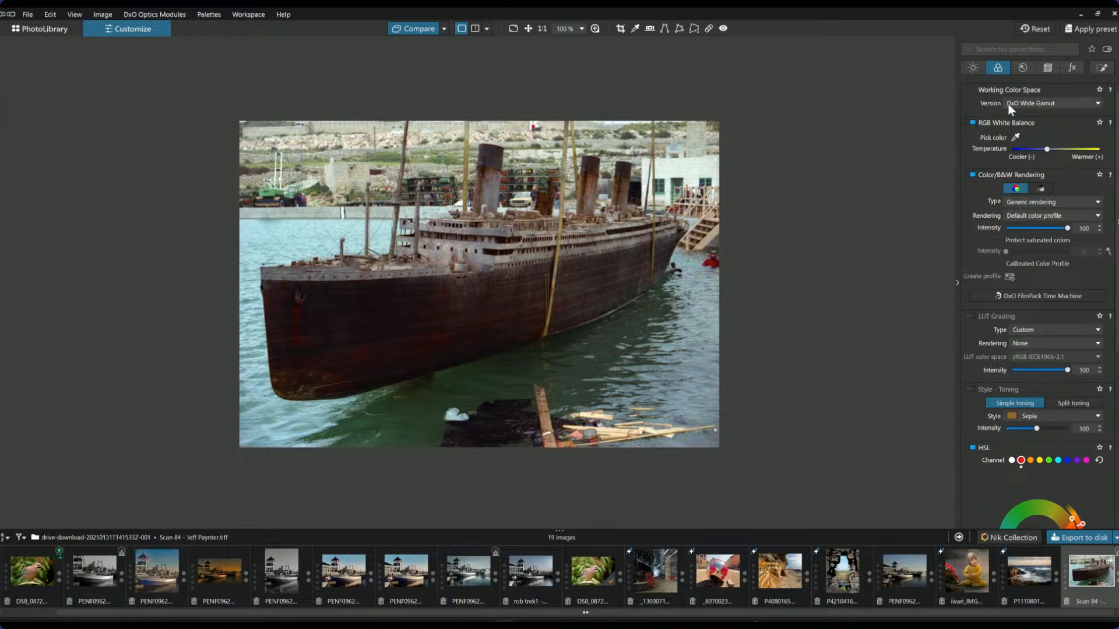
pyautogui.click(973, 68)
pyautogui.moveTo(1035, 266); pyautogui.dragTo(1045, 267)
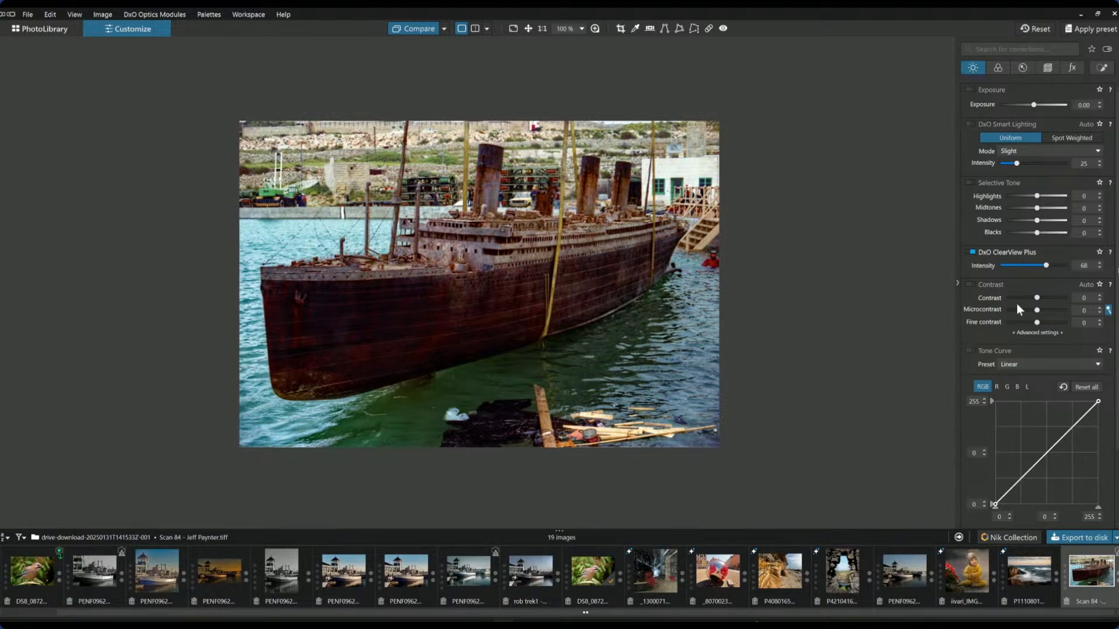
pyautogui.click(999, 71)
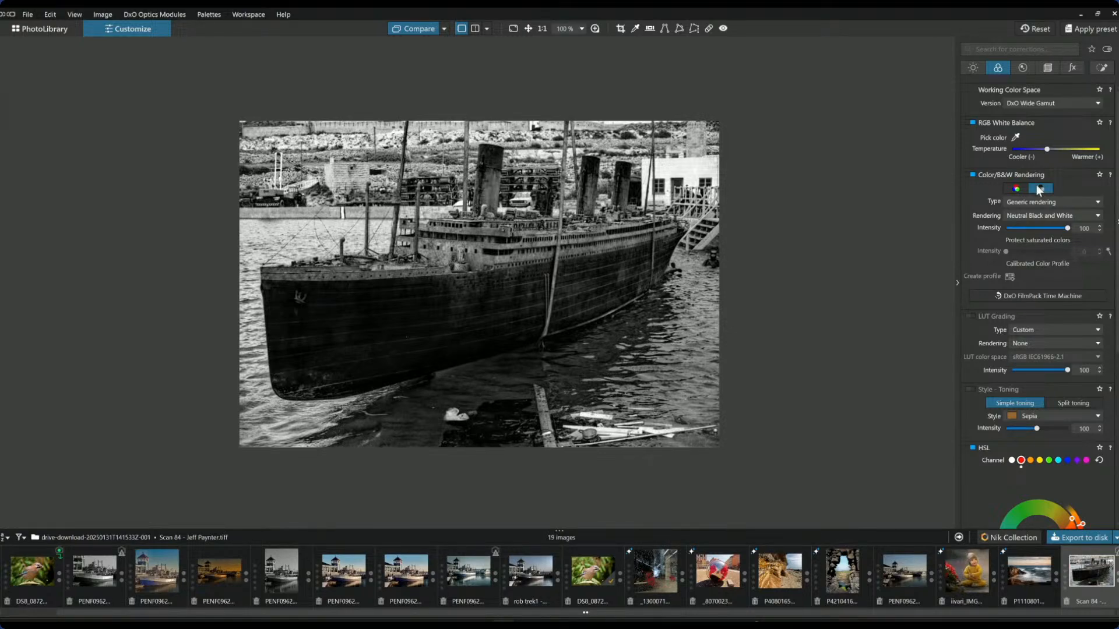
pyautogui.click(1004, 185)
# Step: Repair the white object floating below the hull with 72% feathering, using the adjacent dark water as source
pyautogui.click(708, 29)
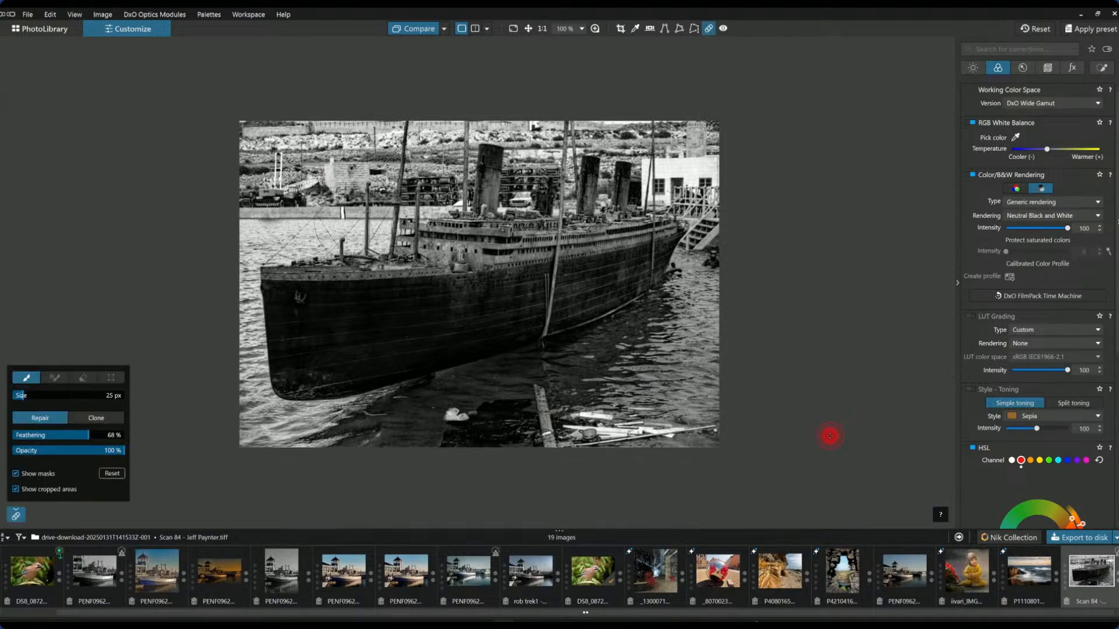
pyautogui.moveTo(448, 415)
pyautogui.mouseDown()
pyautogui.moveTo(470, 423)
pyautogui.moveTo(448, 437)
pyautogui.moveTo(480, 411)
pyautogui.mouseUp()
pyautogui.click(92, 436)
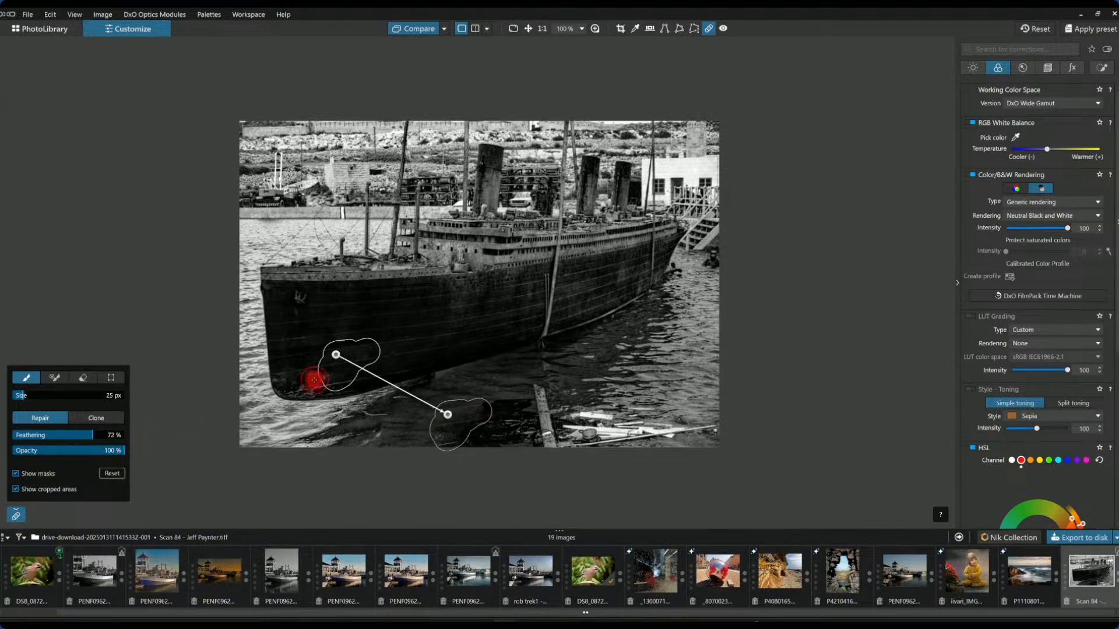
pyautogui.moveTo(336, 358)
pyautogui.mouseDown()
pyautogui.moveTo(648, 357)
pyautogui.moveTo(386, 416)
pyautogui.mouseUp()
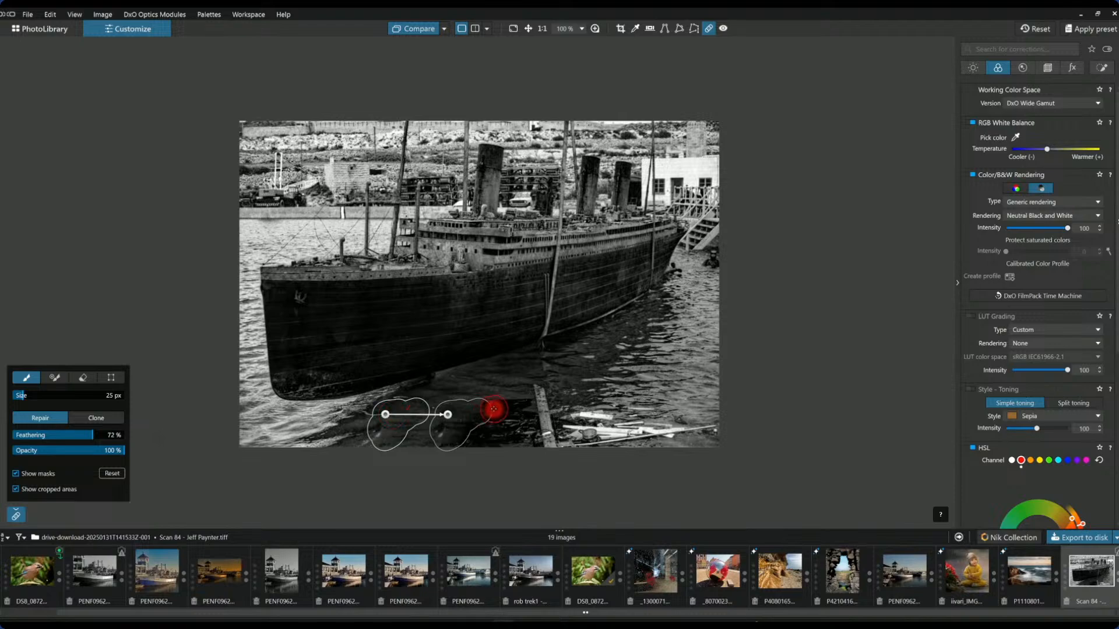
pyautogui.moveTo(386, 415); pyautogui.dragTo(394, 410)
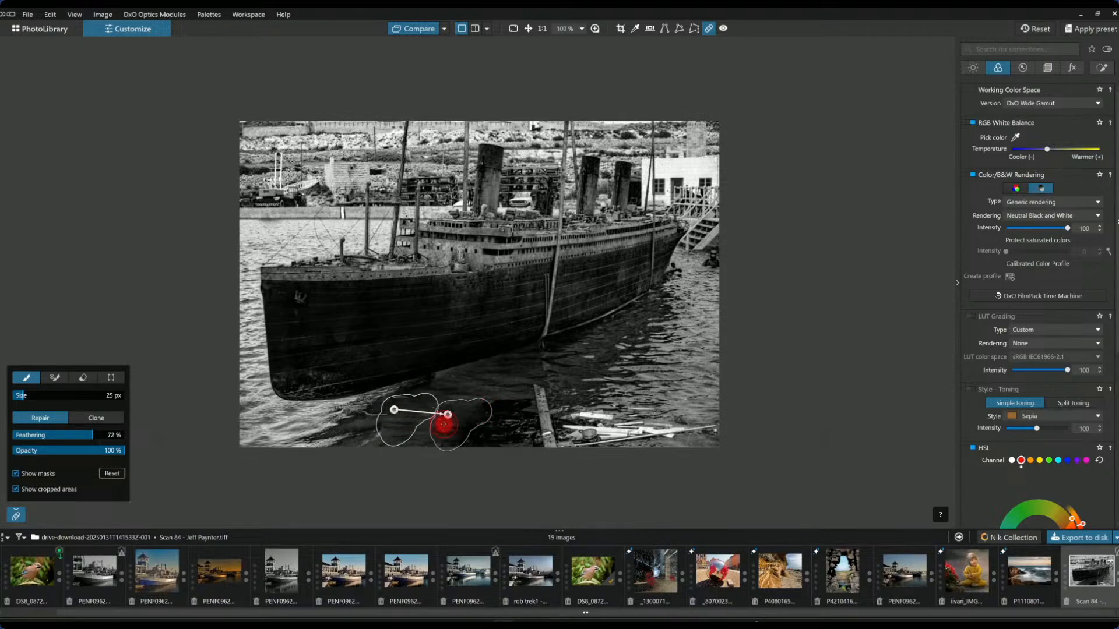
# Step: Repair the dark debris, the upright plank and the neighbouring floating wood in the foreground water
pyautogui.moveTo(506, 398)
pyautogui.mouseDown()
pyautogui.moveTo(470, 418)
pyautogui.moveTo(461, 445)
pyautogui.moveTo(519, 406)
pyautogui.moveTo(505, 437)
pyautogui.moveTo(478, 438)
pyautogui.moveTo(525, 428)
pyautogui.mouseUp()
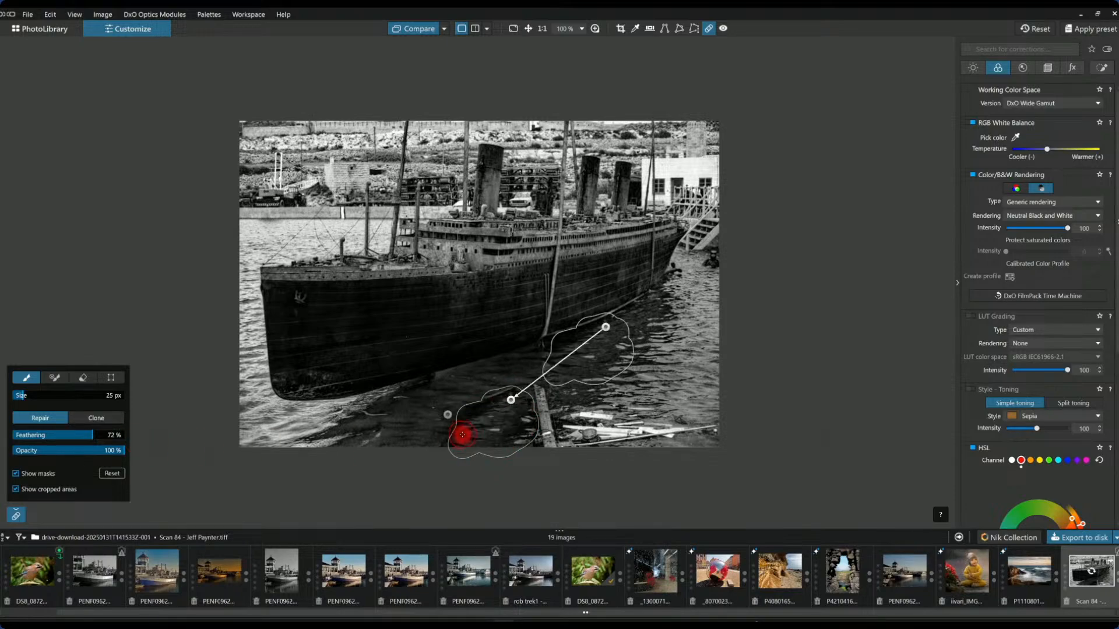
pyautogui.moveTo(605, 327); pyautogui.dragTo(604, 335)
pyautogui.moveTo(542, 396); pyautogui.dragTo(540, 462)
pyautogui.moveTo(585, 430)
pyautogui.mouseDown()
pyautogui.moveTo(570, 430)
pyautogui.moveTo(619, 437)
pyautogui.mouseUp()
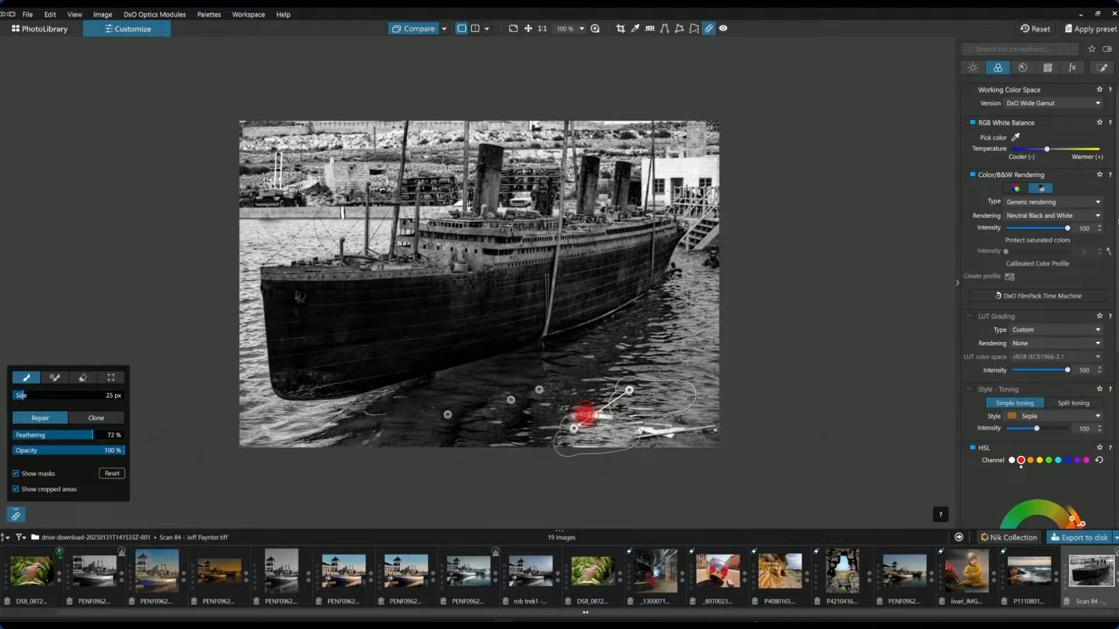
# Step: Repair the remaining floating planks in the lower-right corner of the photo and touch up leftover spots in the foreground water
pyautogui.moveTo(642, 434); pyautogui.dragTo(704, 431)
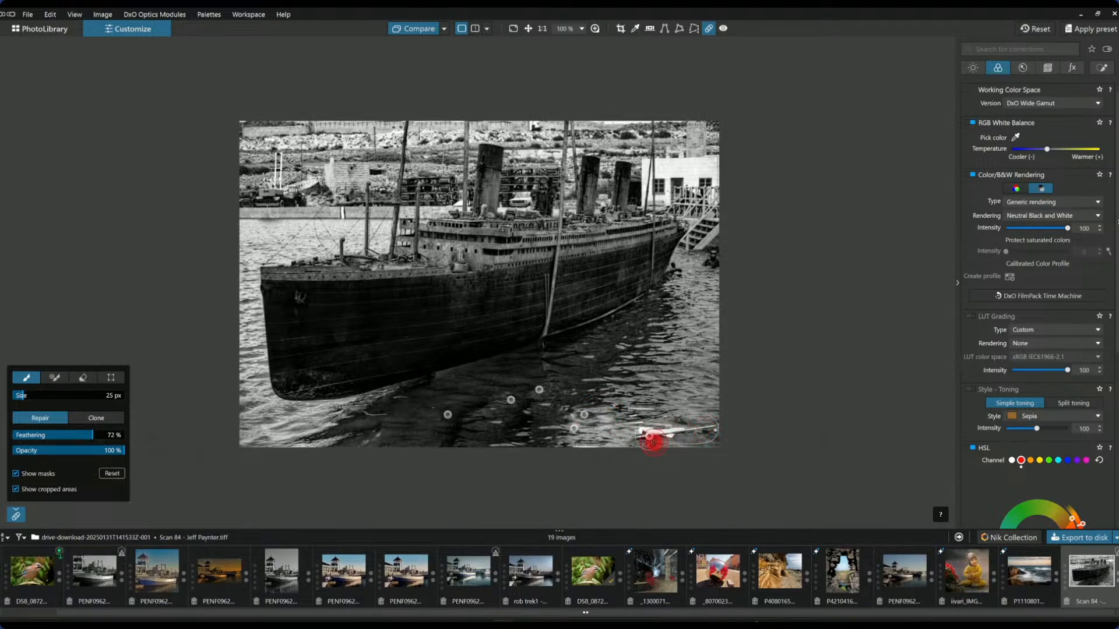
pyautogui.click(635, 439)
pyautogui.click(639, 416)
pyautogui.moveTo(639, 420); pyautogui.dragTo(638, 410)
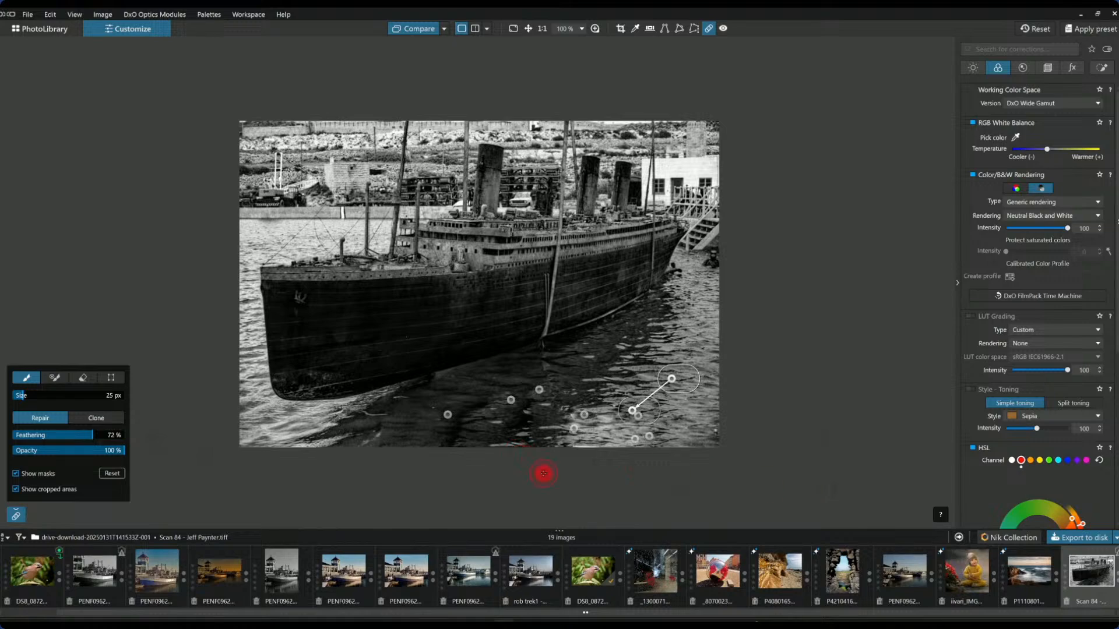
pyautogui.moveTo(527, 421); pyautogui.dragTo(537, 408)
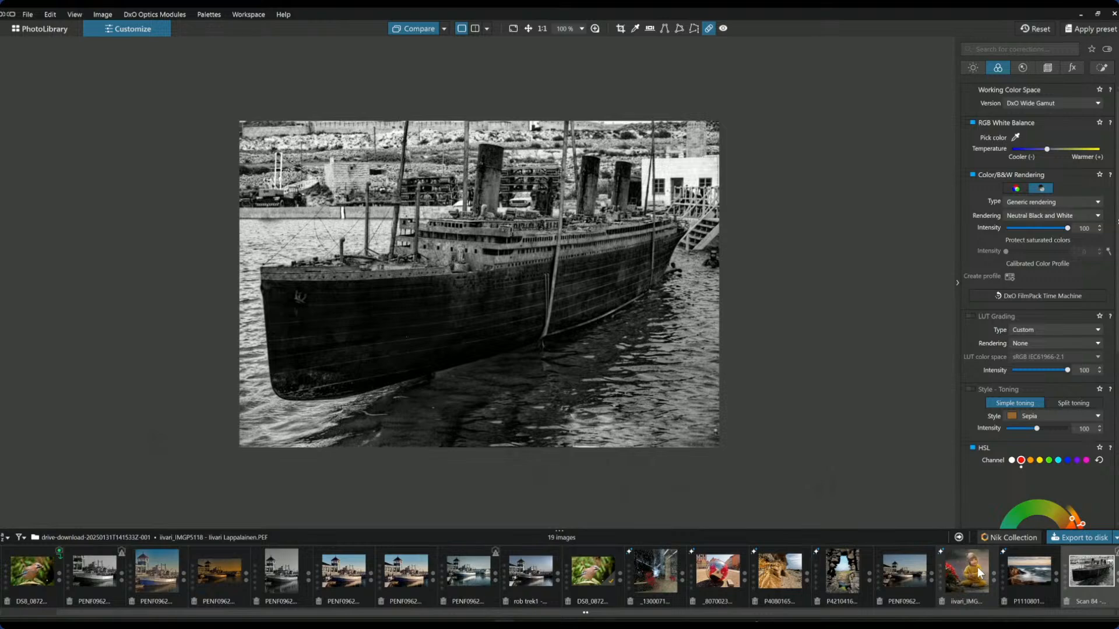
pyautogui.click(493, 422)
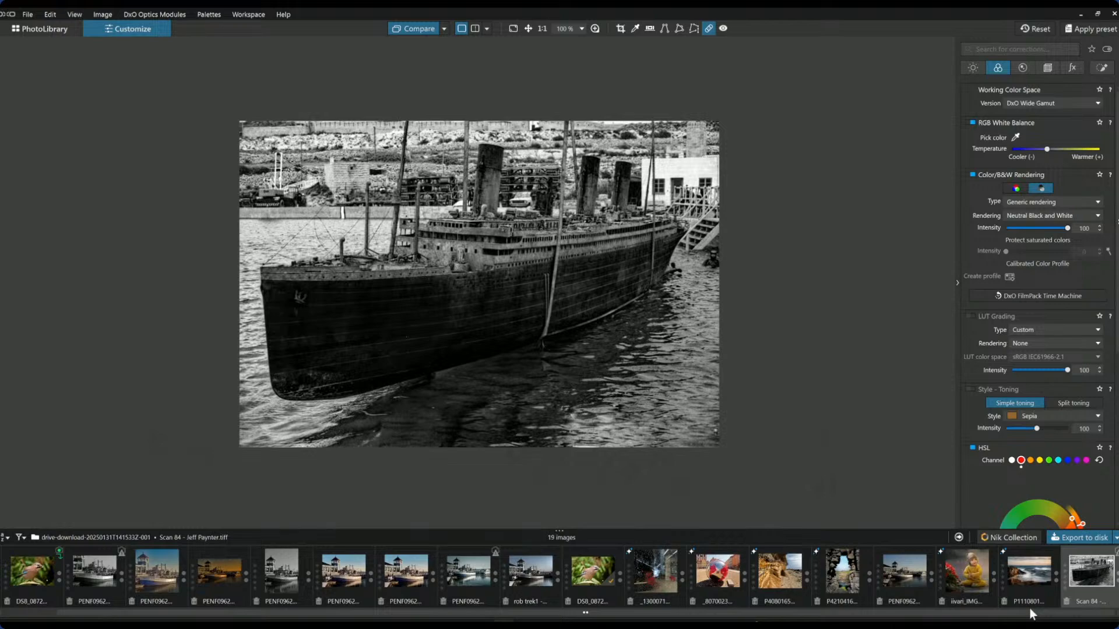
pyautogui.click(793, 351)
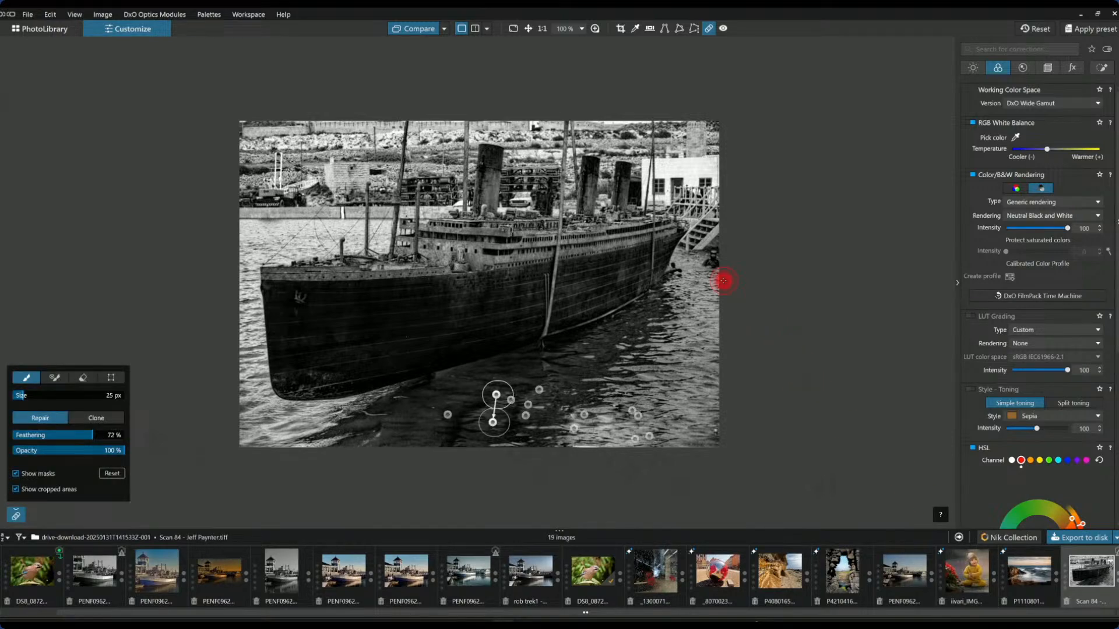
# Step: Repair the swimmer near the stern and the background clutter behind the first funnel, inspect the retouching, and close the Repair tool
pyautogui.click(708, 262)
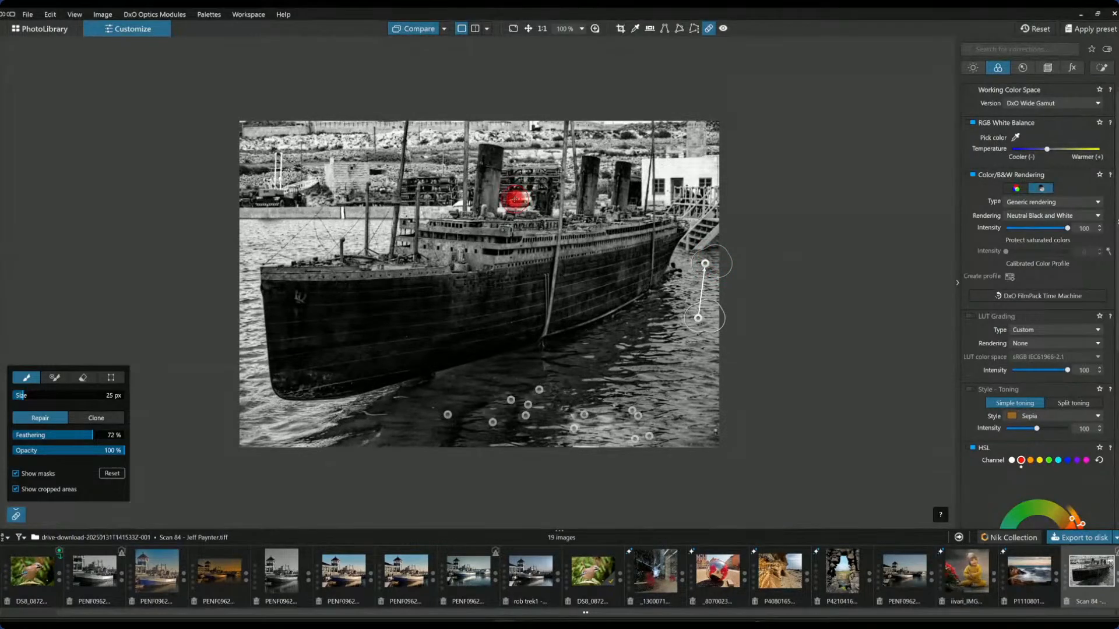
pyautogui.click(516, 199)
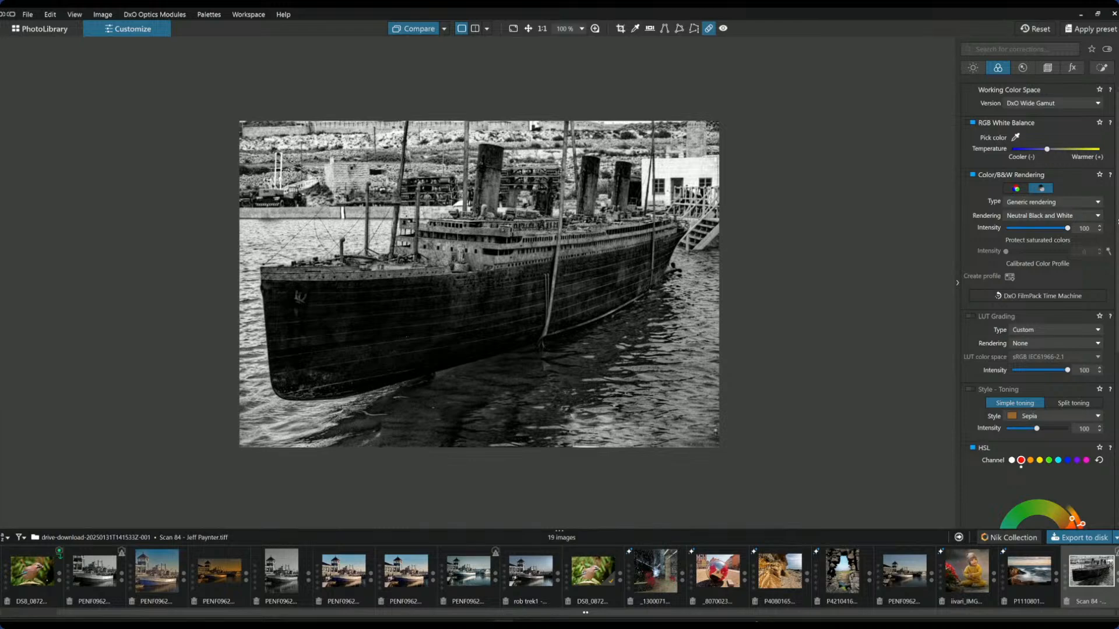
pyautogui.moveTo(593, 202); pyautogui.dragTo(576, 200)
pyautogui.scroll(2, 637, 320)
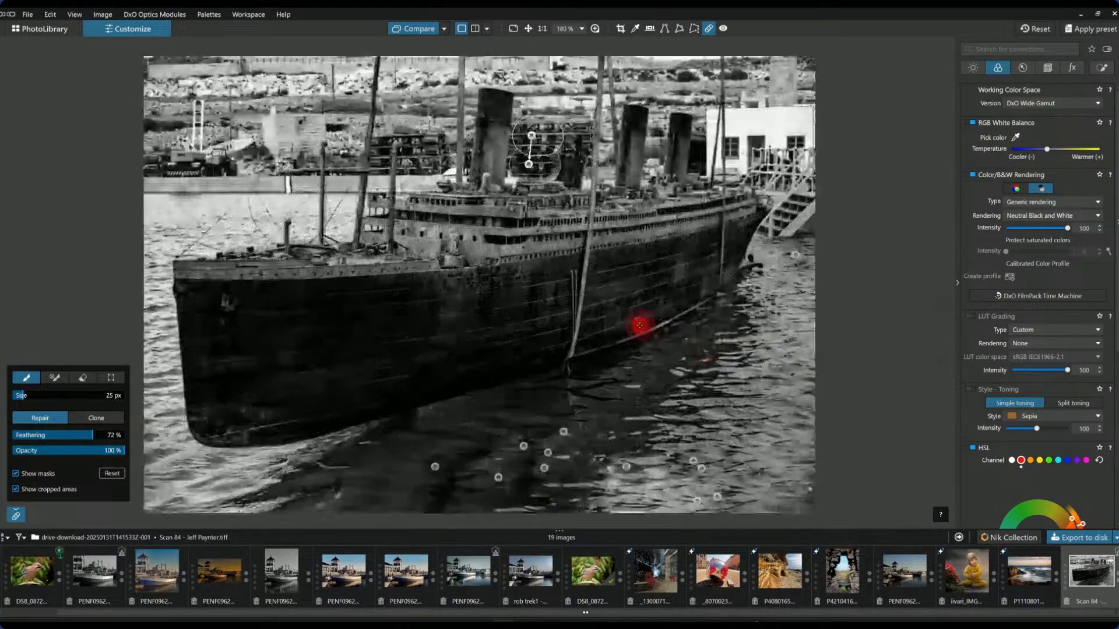
pyautogui.scroll(-1, 682, 337)
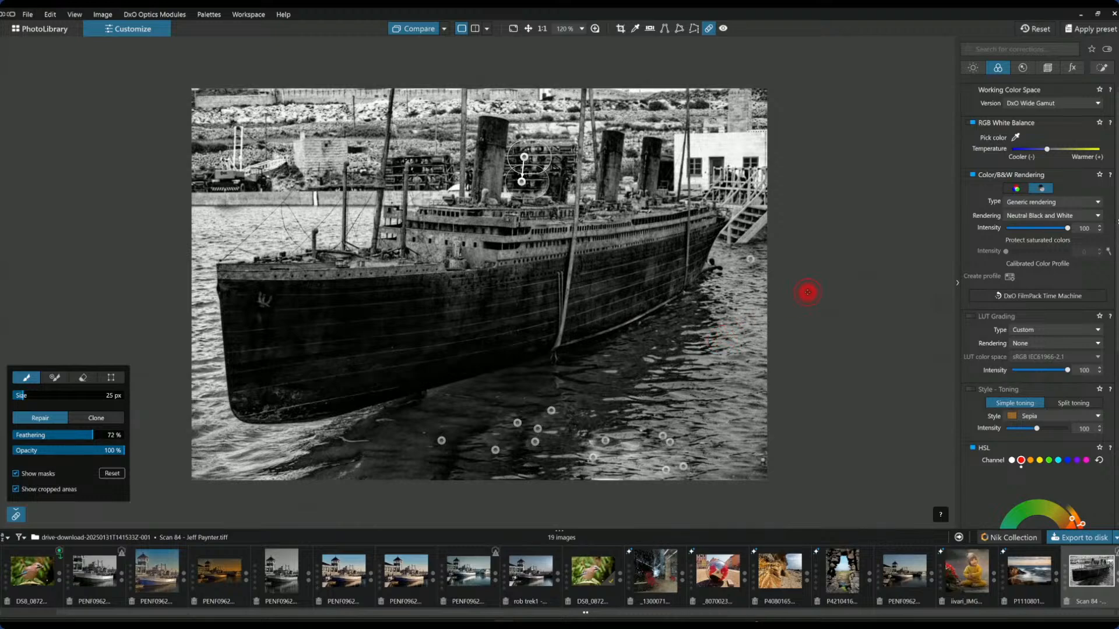
pyautogui.click(708, 28)
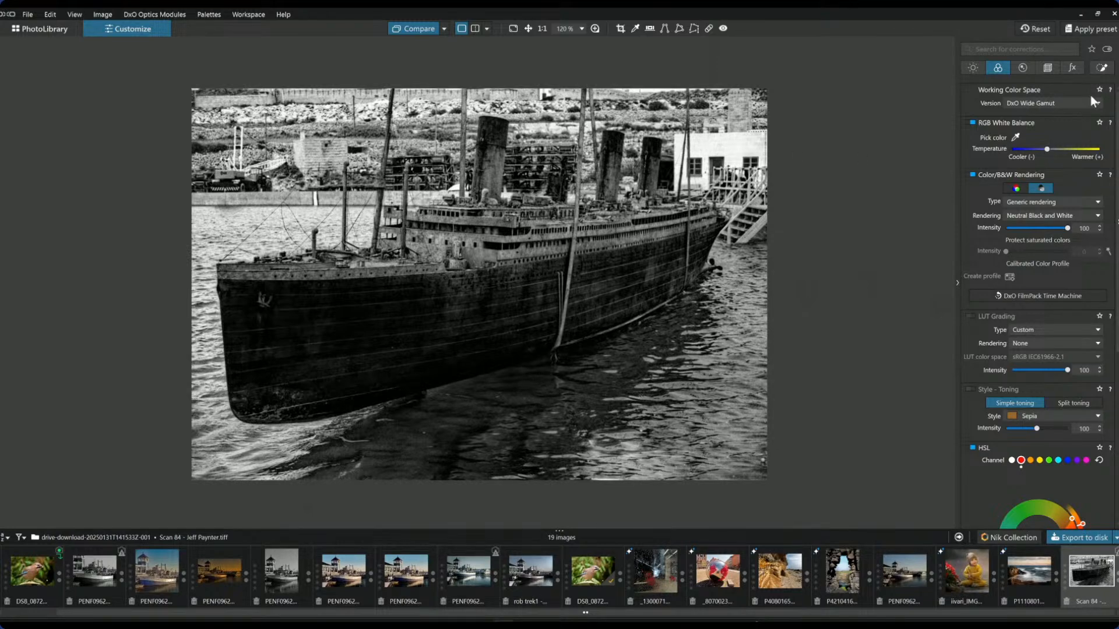
# Step: Add a local adjustment with two control points on the white building and set its luma selectivity to 59
pyautogui.click(1102, 67)
pyautogui.click(992, 105)
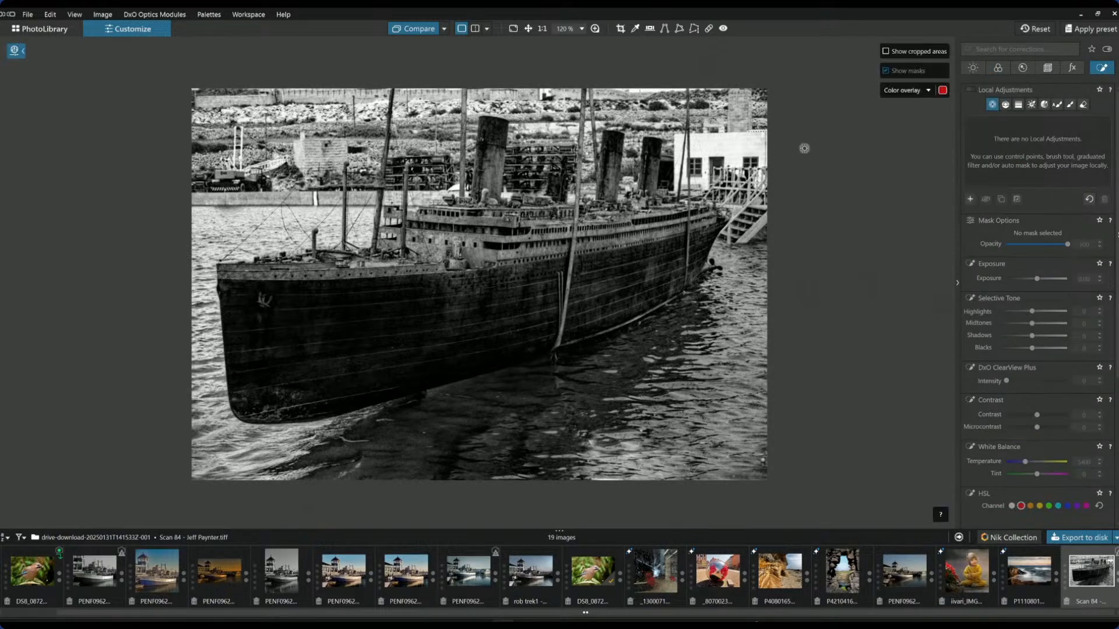
pyautogui.click(757, 148)
pyautogui.click(706, 151)
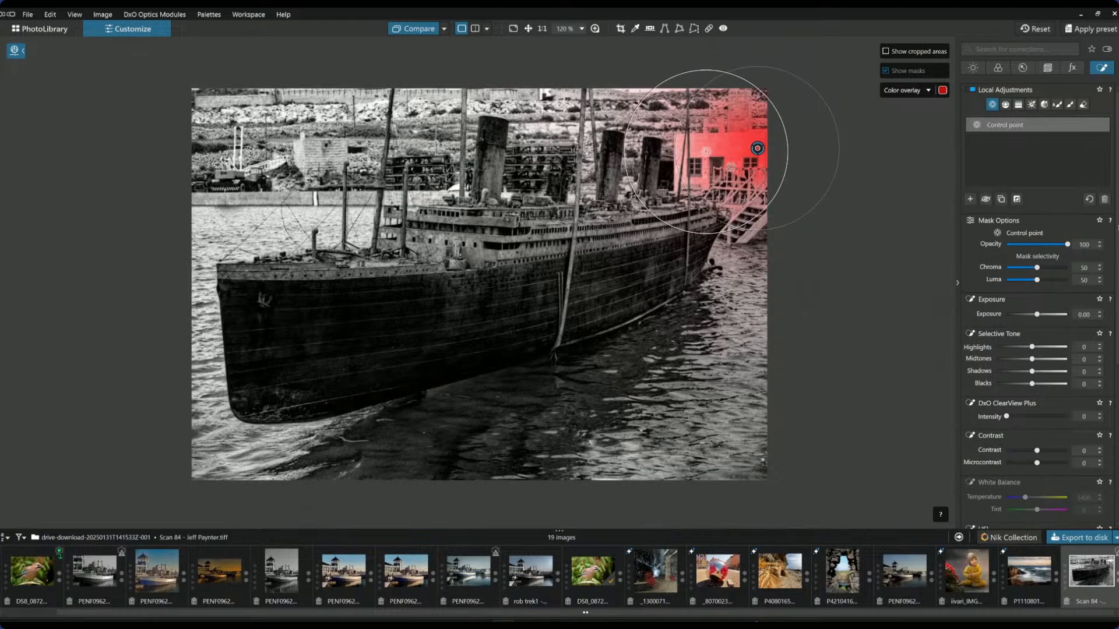
pyautogui.moveTo(1039, 281); pyautogui.dragTo(1041, 280)
# Step: Tone down the white building with highlights -51, shadows -57, blacks -46, contrast -91 and microcontrast -94
pyautogui.moveTo(1032, 347); pyautogui.dragTo(1014, 350)
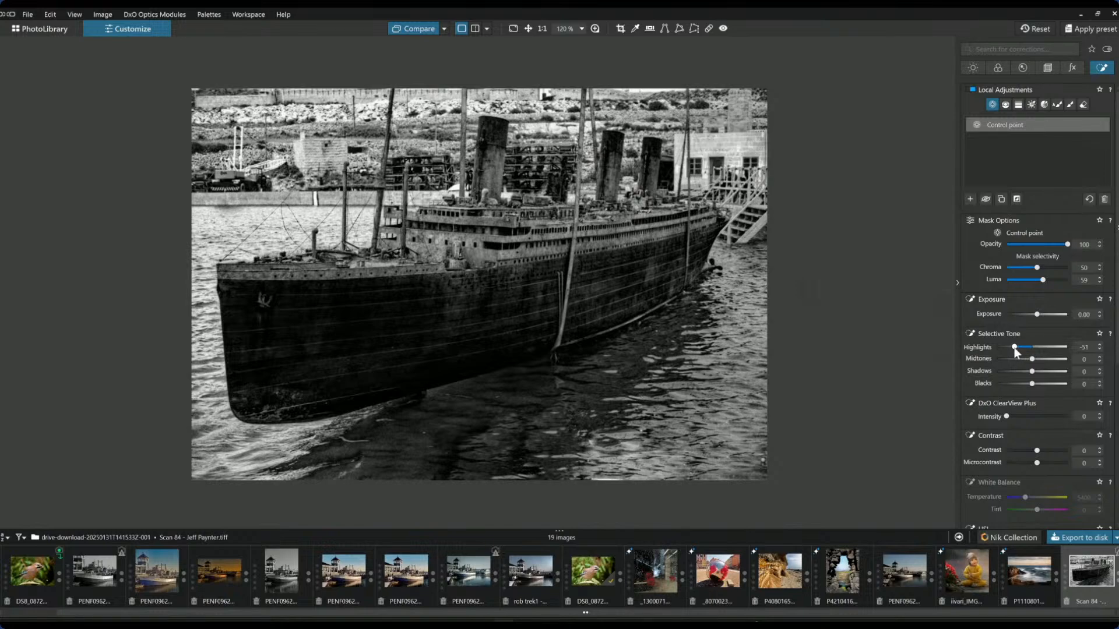
pyautogui.click(1016, 383)
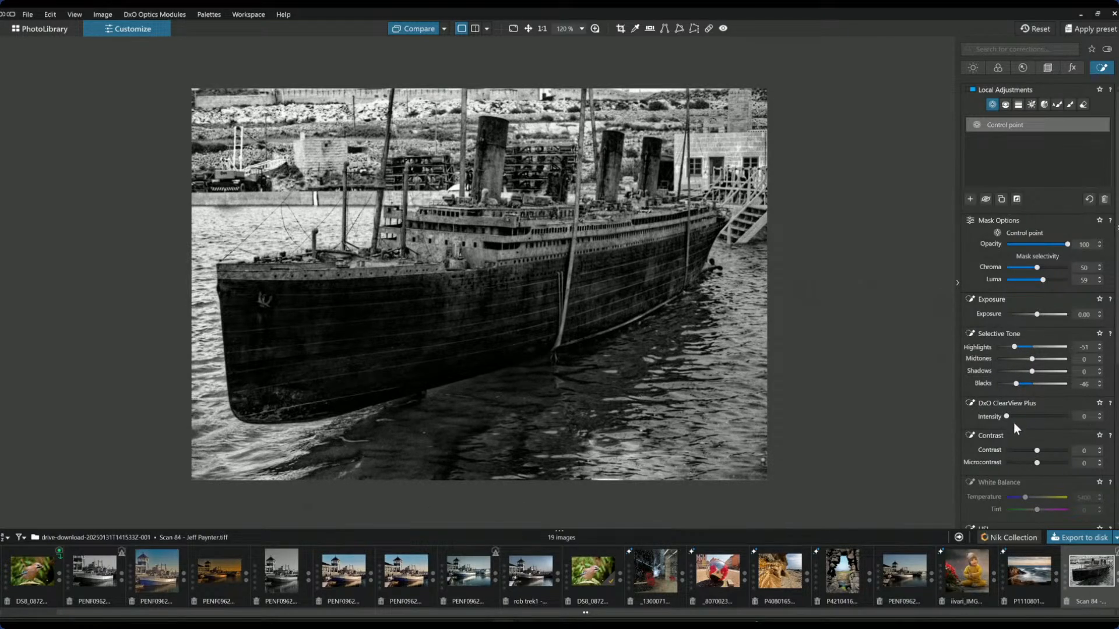
pyautogui.moveTo(1024, 417); pyautogui.dragTo(998, 415)
pyautogui.click(1008, 462)
pyautogui.click(1008, 450)
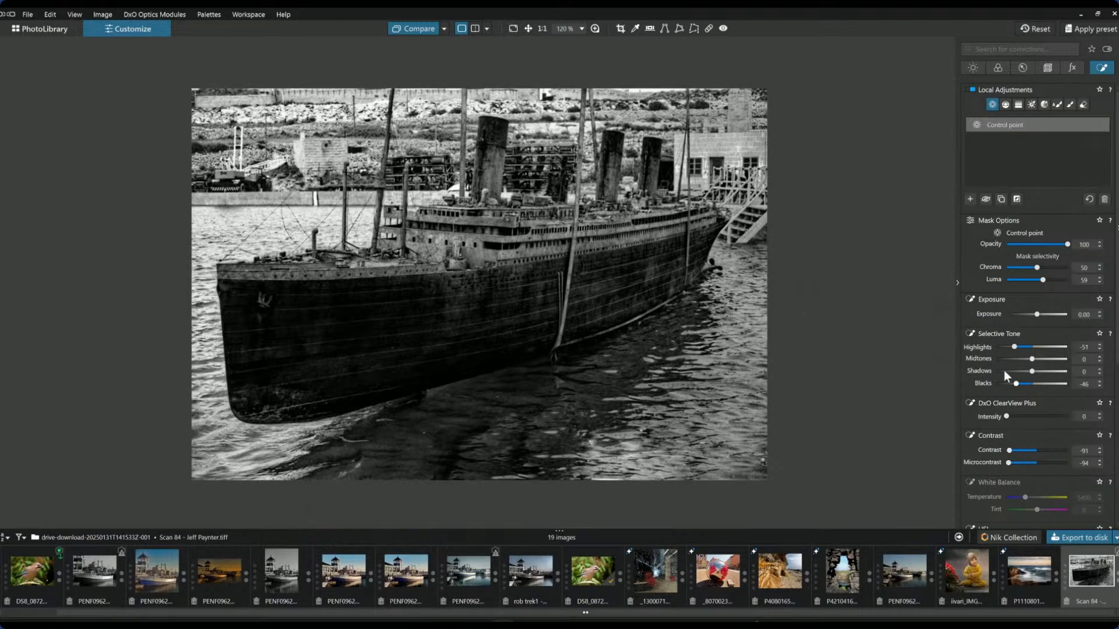
pyautogui.moveTo(1032, 371); pyautogui.dragTo(1017, 371)
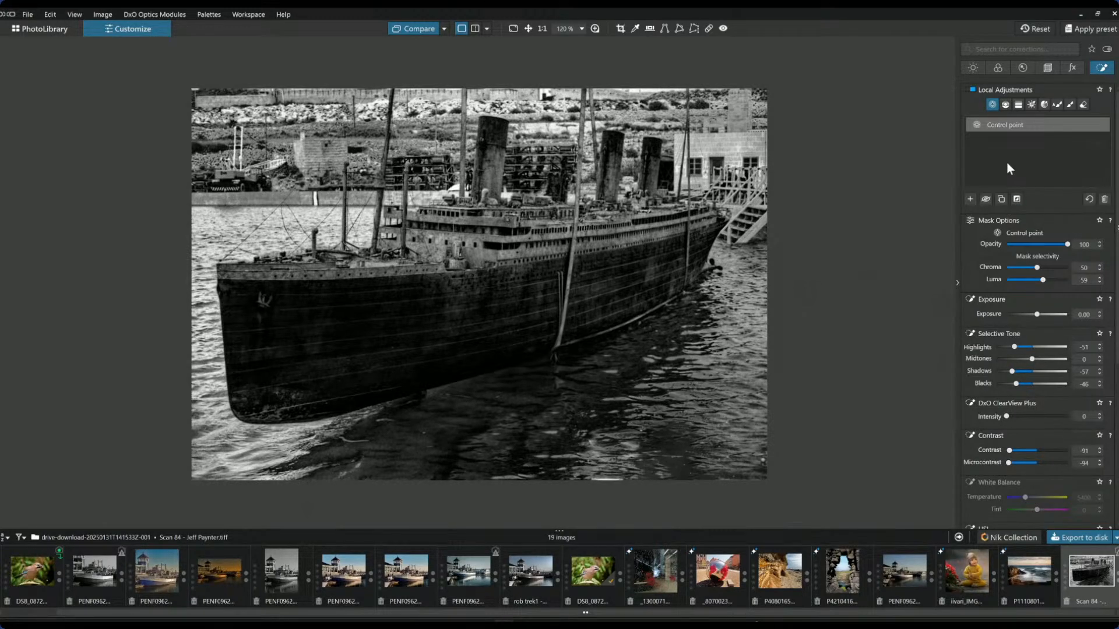
# Step: Add a new control-point mask over the ship's superstructure, front funnel and foredeck, with highlights 53, midtones 65 and shadows 37
pyautogui.click(970, 200)
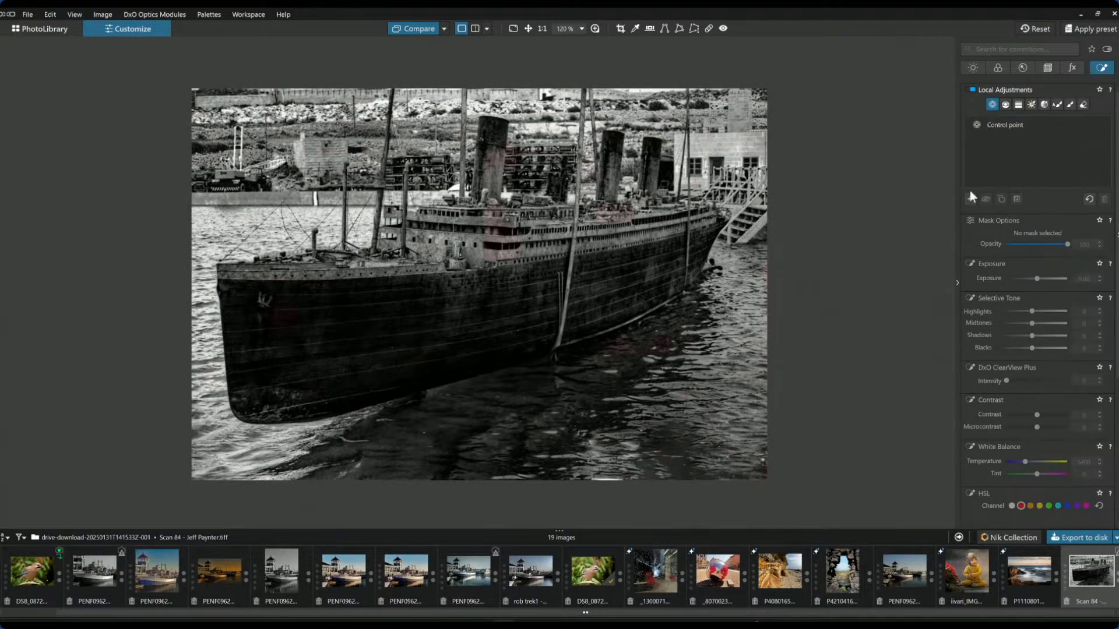
pyautogui.click(474, 243)
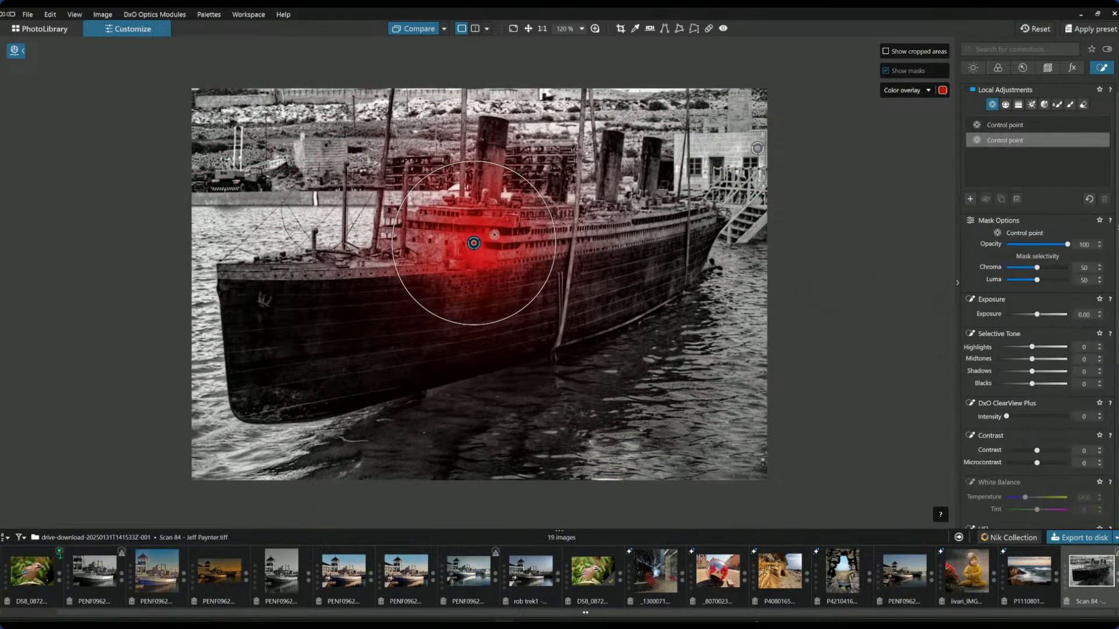
pyautogui.moveTo(474, 243); pyautogui.dragTo(453, 238)
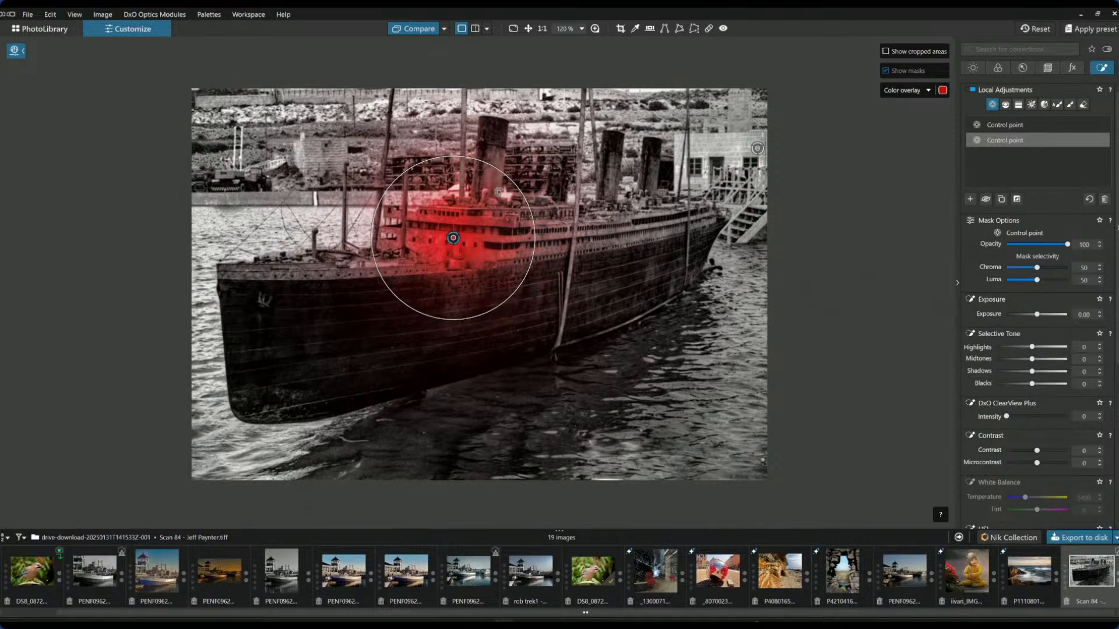
pyautogui.click(488, 178)
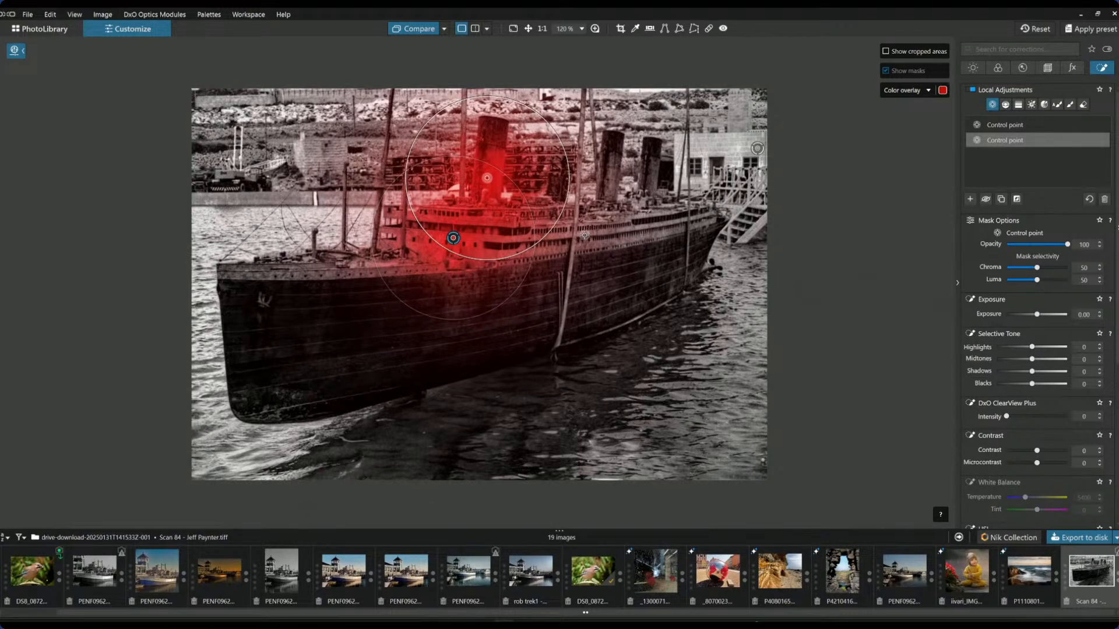
pyautogui.moveTo(566, 143); pyautogui.dragTo(526, 157)
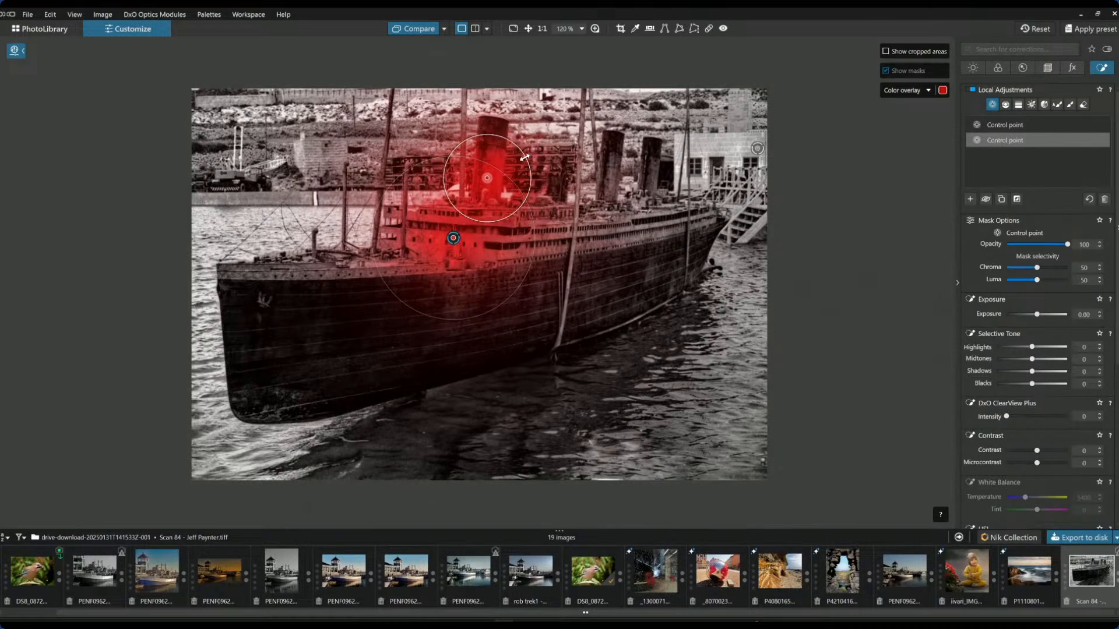
pyautogui.click(354, 255)
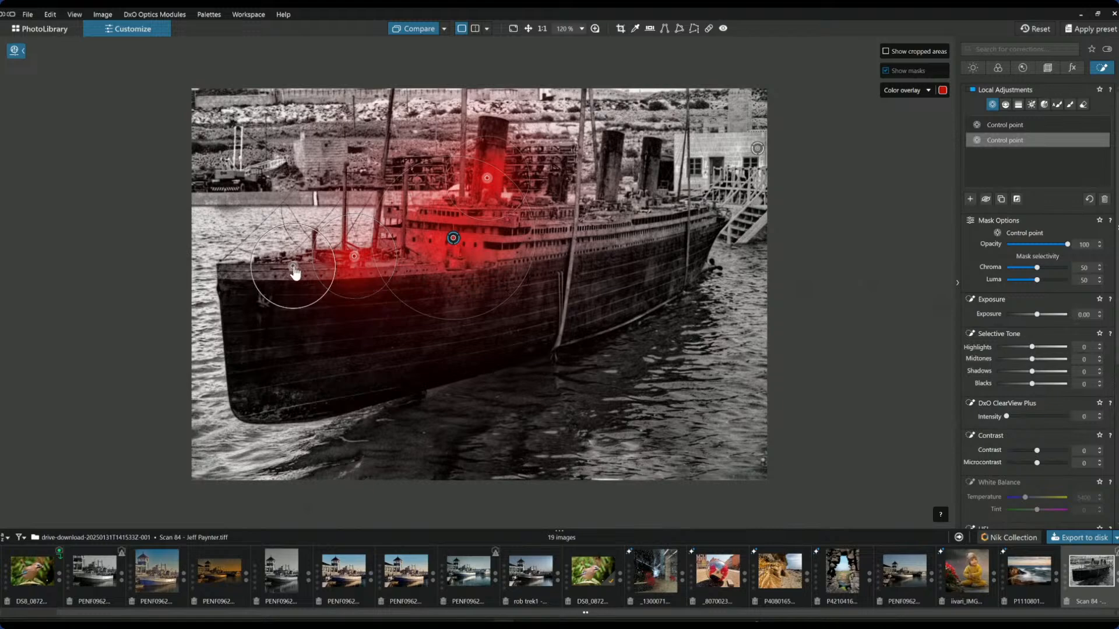
pyautogui.click(293, 266)
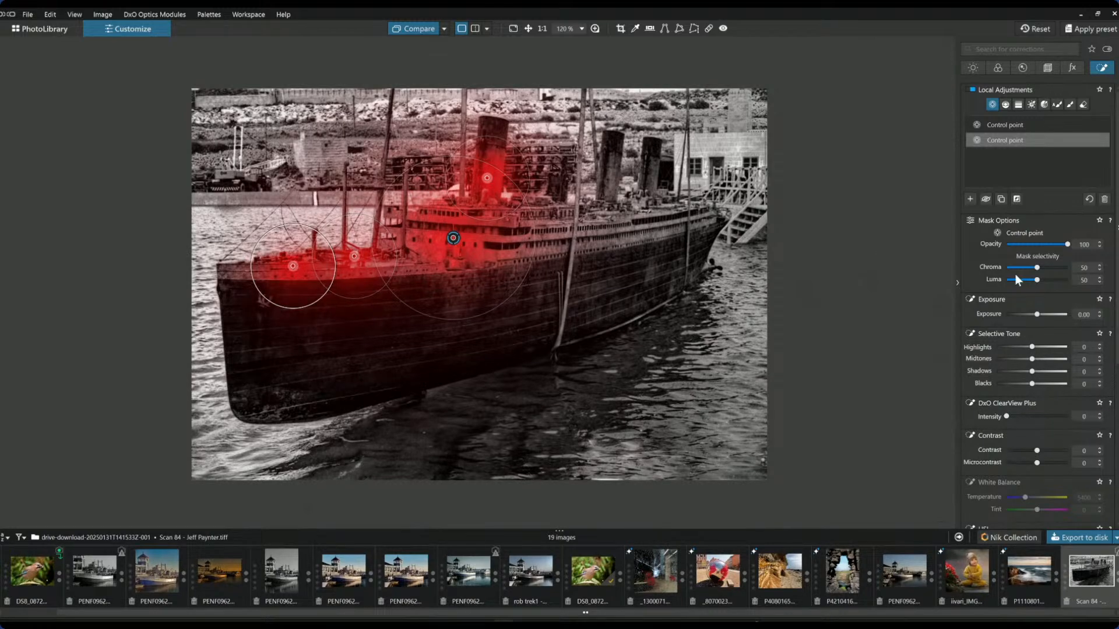
pyautogui.moveTo(1033, 348); pyautogui.dragTo(1045, 375)
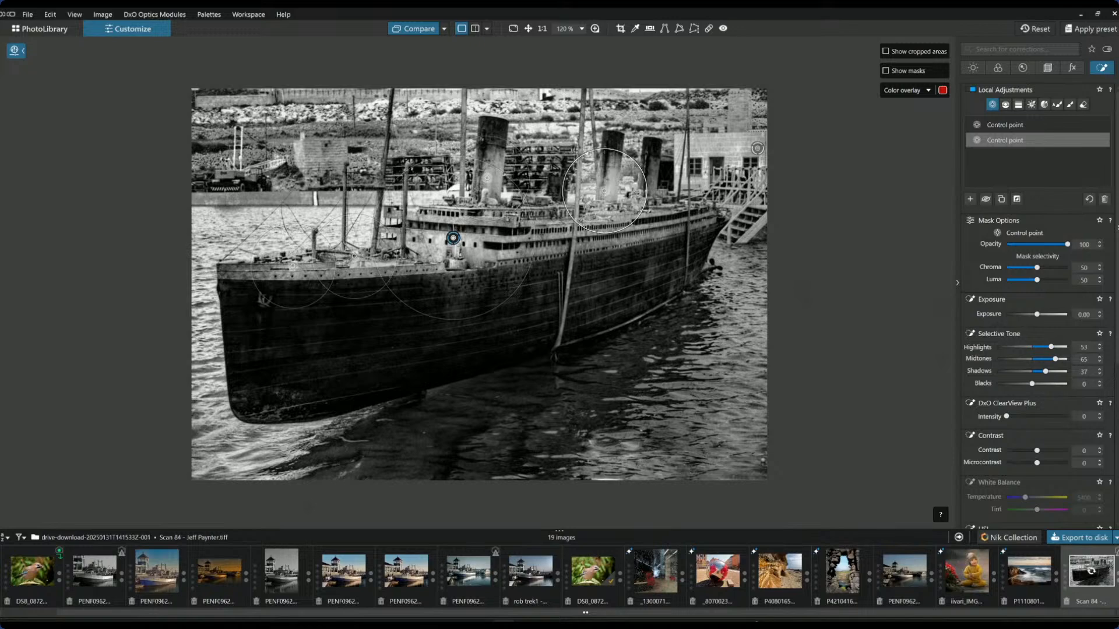
# Step: Extend the ship mask with smaller control points on the rear funnels, anchor and bow tip, with highlights 87 and exposure 0.49
pyautogui.moveTo(644, 193); pyautogui.dragTo(650, 166)
pyautogui.click(647, 189)
pyautogui.click(610, 164)
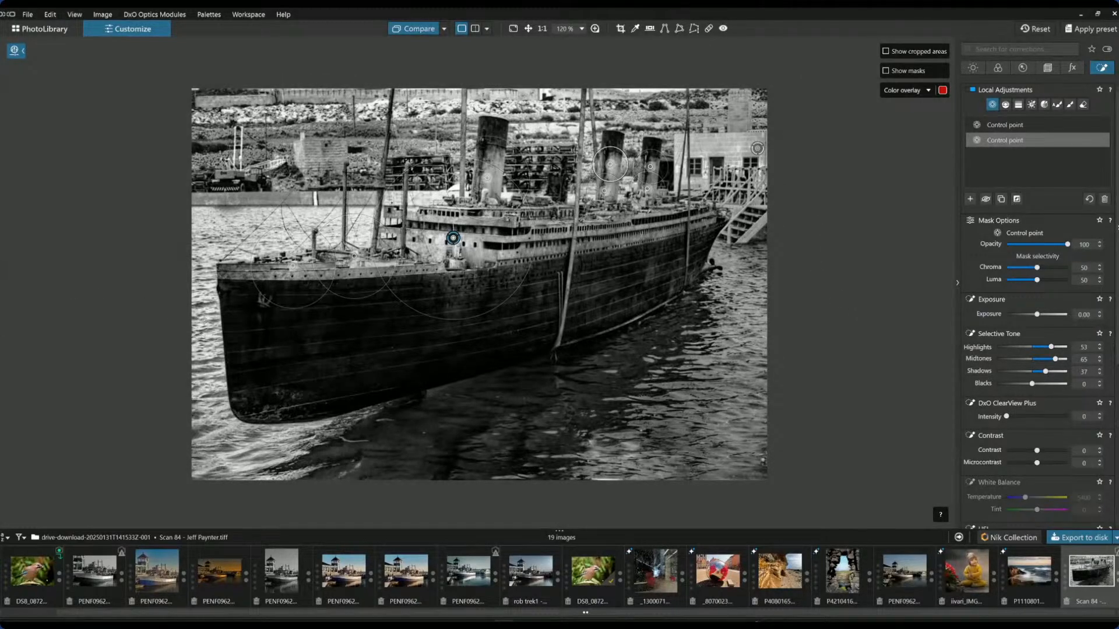
pyautogui.click(266, 304)
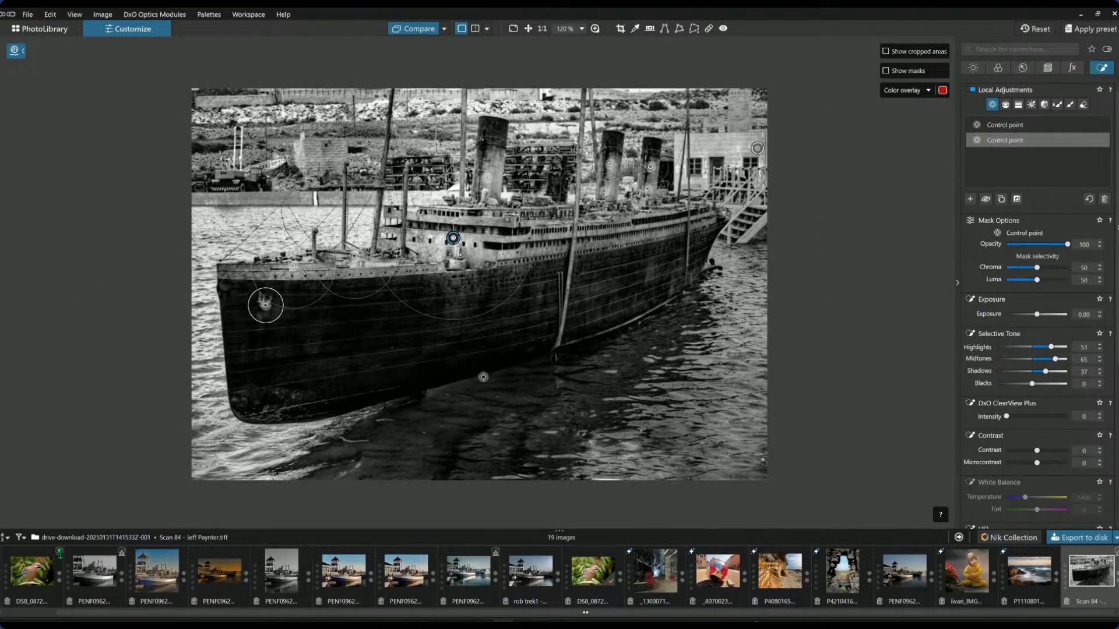
pyautogui.click(223, 268)
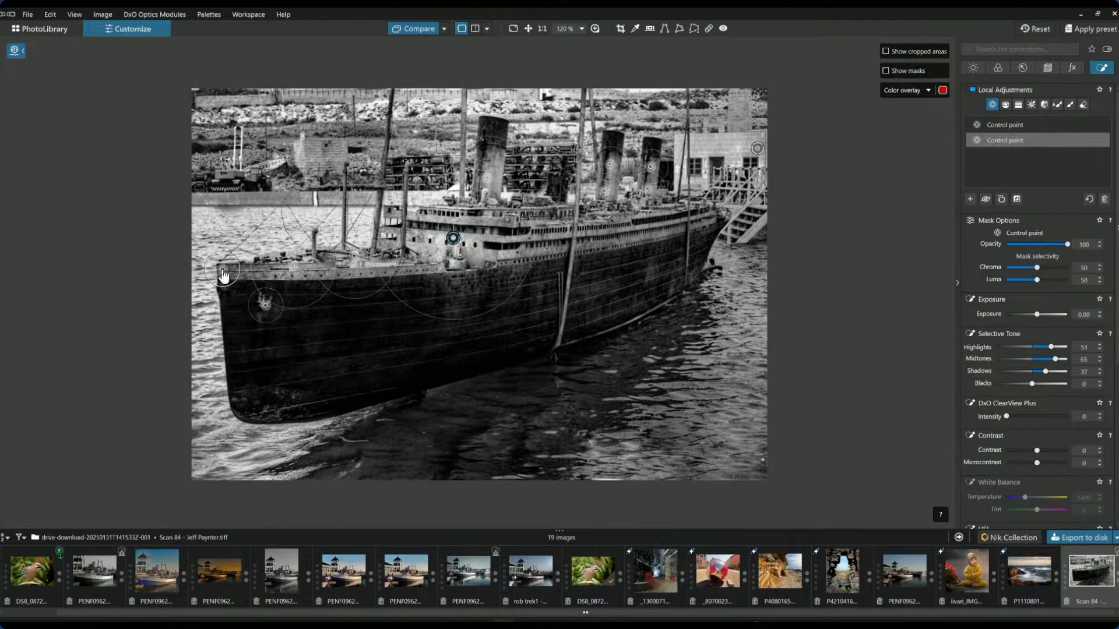
pyautogui.moveTo(242, 270); pyautogui.dragTo(261, 269)
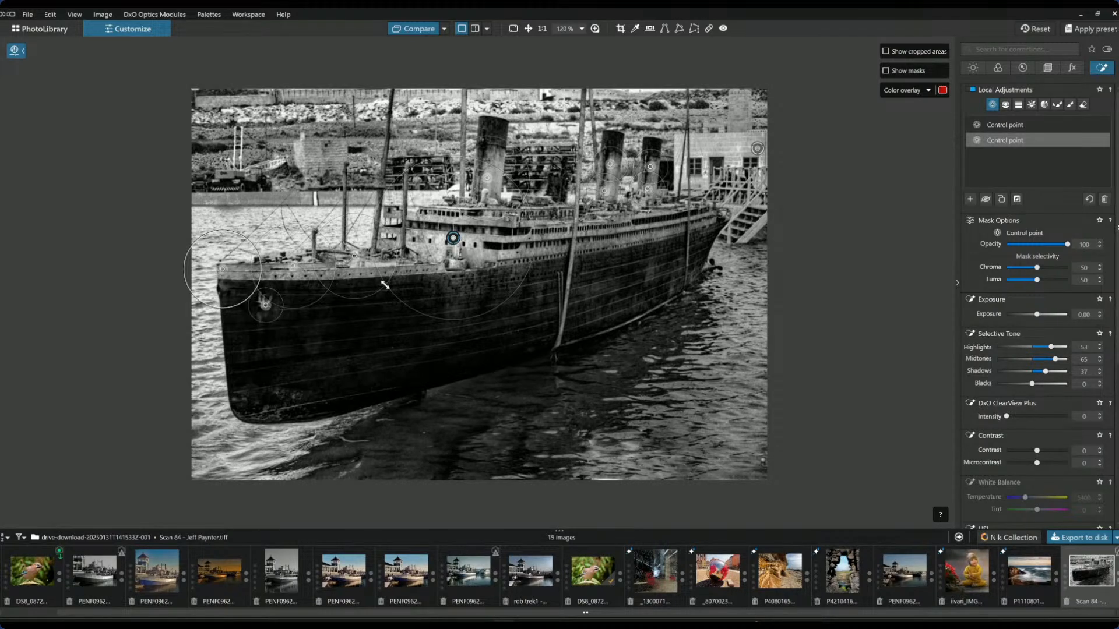
pyautogui.click(446, 214)
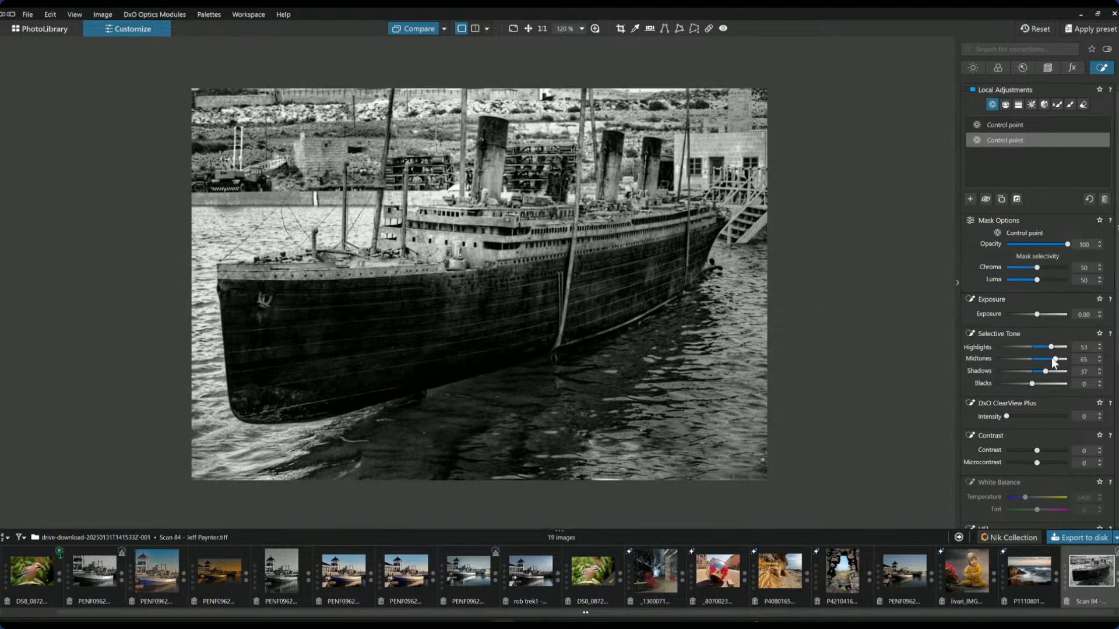
pyautogui.moveTo(1051, 348); pyautogui.dragTo(1043, 320)
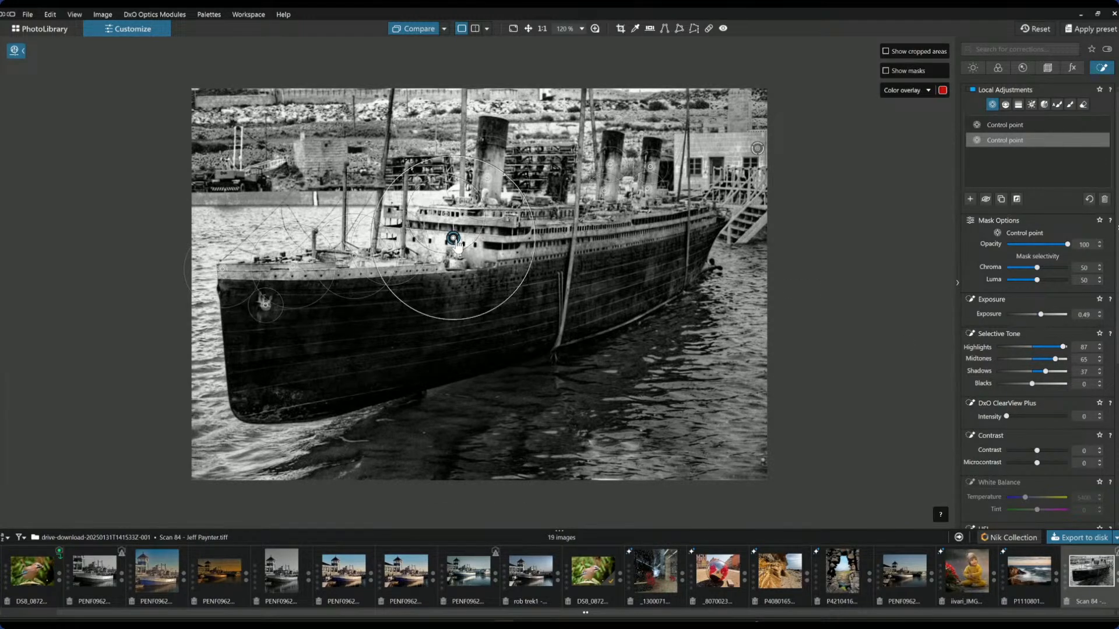
# Step: Delete the large control point on the superstructure and add a smaller one on its forward upper deck
pyautogui.click(455, 243)
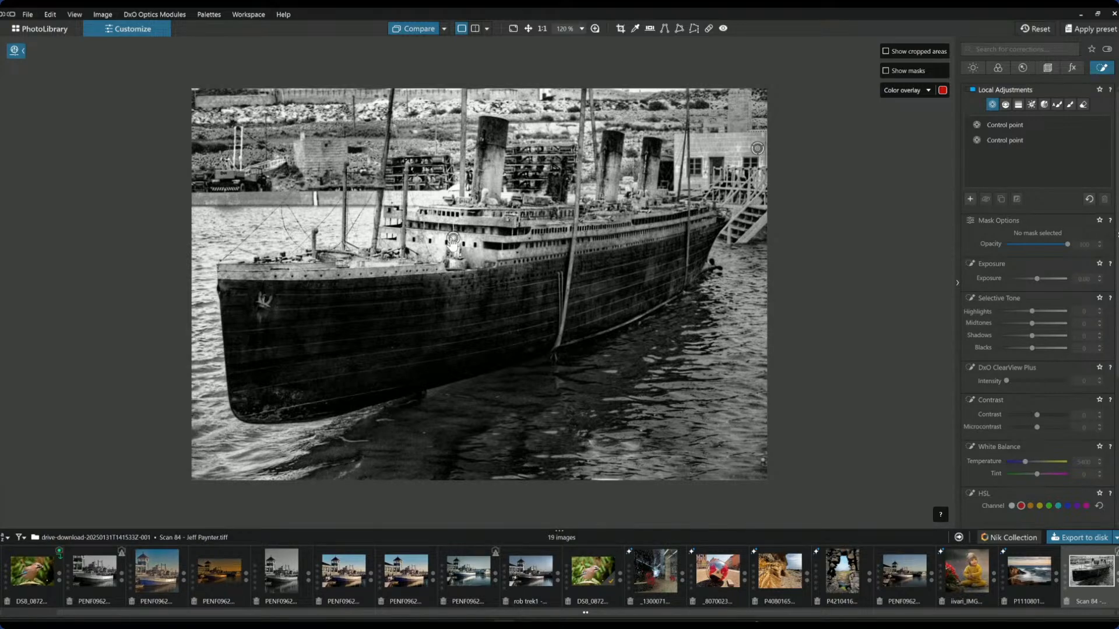
pyautogui.click(455, 244)
pyautogui.press('Delete')
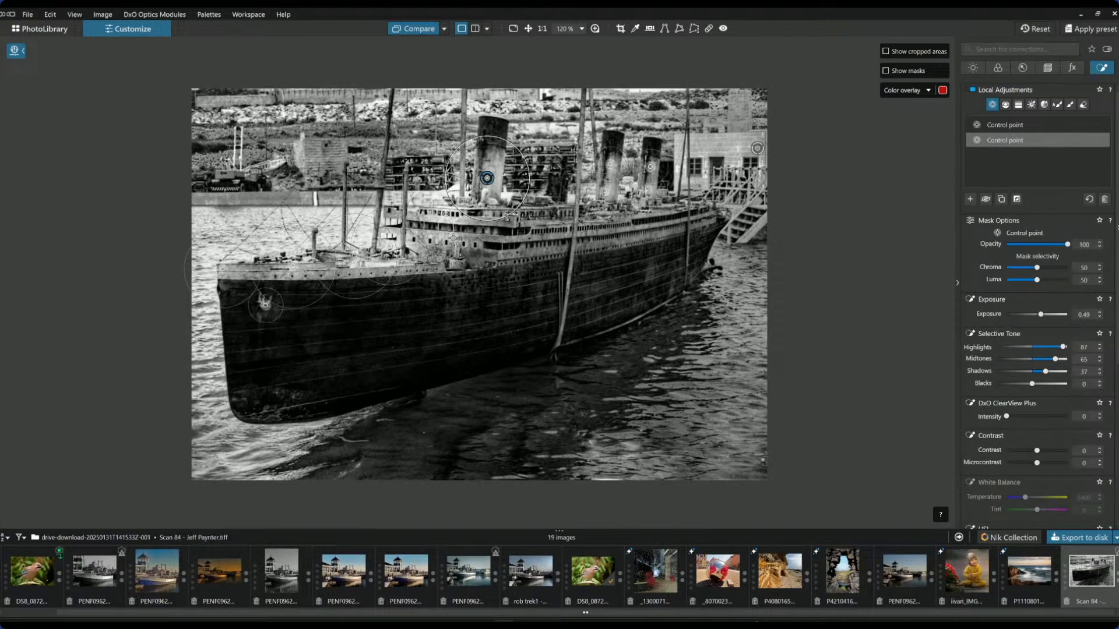
pyautogui.click(446, 215)
pyautogui.click(429, 214)
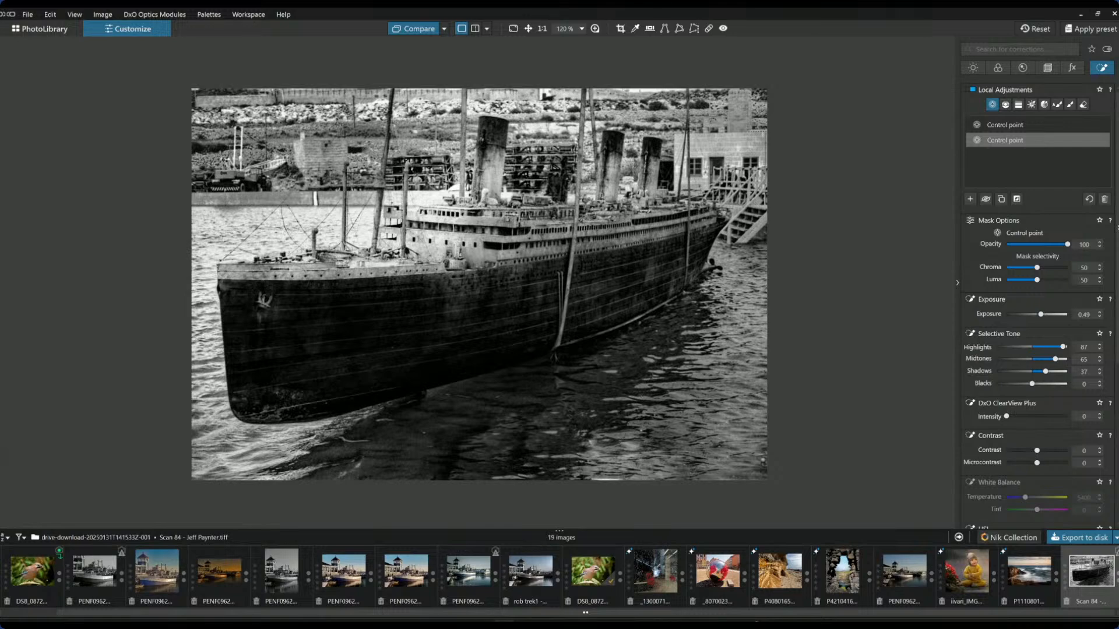
pyautogui.moveTo(428, 175)
pyautogui.mouseDown()
pyautogui.moveTo(452, 188)
pyautogui.moveTo(434, 192)
pyautogui.mouseUp()
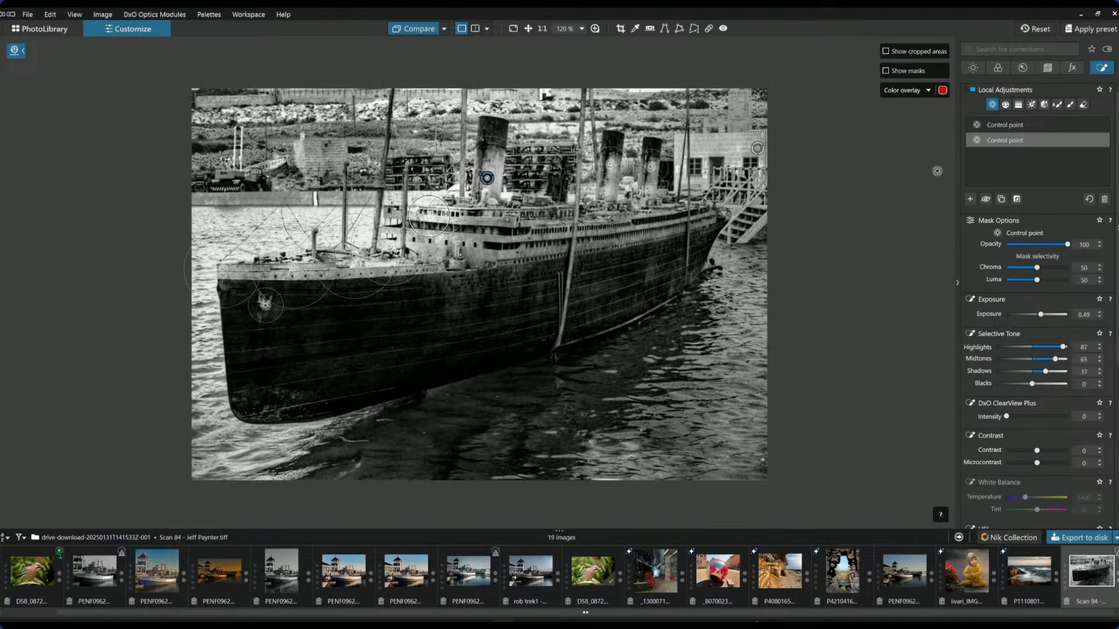
# Step: Paint a new auto mask over the bright quay wall between the foremast and the first funnel
pyautogui.click(1070, 105)
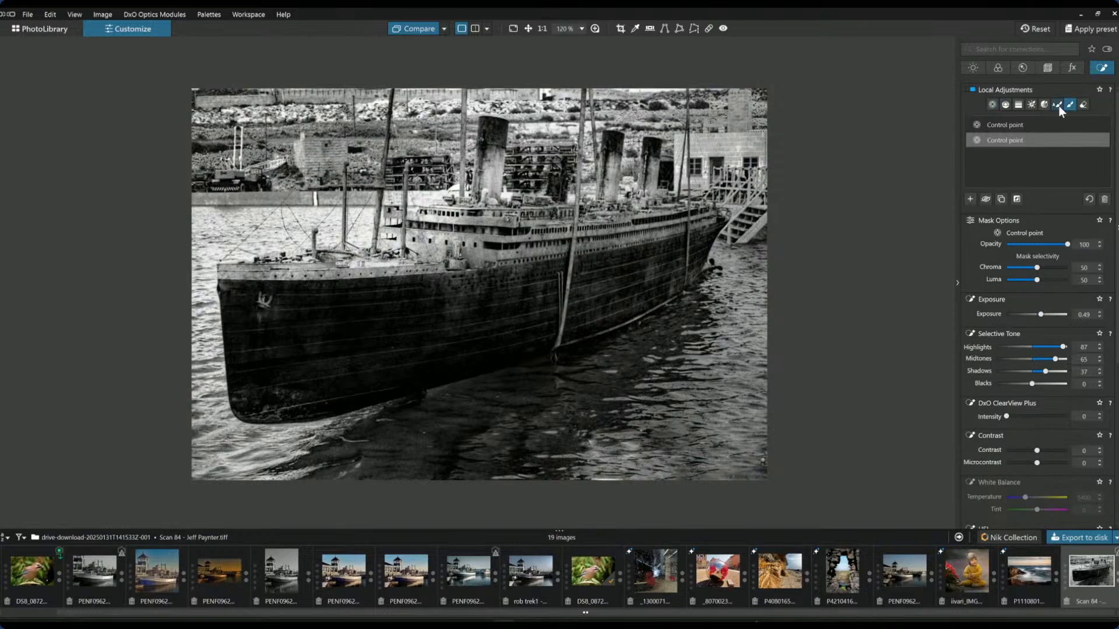
pyautogui.click(970, 198)
pyautogui.scroll(5, 431, 186)
pyautogui.moveTo(351, 166); pyautogui.dragTo(440, 163)
pyautogui.moveTo(362, 164)
pyautogui.mouseDown()
pyautogui.moveTo(340, 181)
pyautogui.moveTo(352, 192)
pyautogui.moveTo(402, 187)
pyautogui.moveTo(355, 171)
pyautogui.moveTo(426, 176)
pyautogui.moveTo(482, 145)
pyautogui.moveTo(479, 169)
pyautogui.moveTo(446, 166)
pyautogui.moveTo(424, 178)
pyautogui.moveTo(430, 193)
pyautogui.moveTo(391, 192)
pyautogui.moveTo(350, 165)
pyautogui.mouseUp()
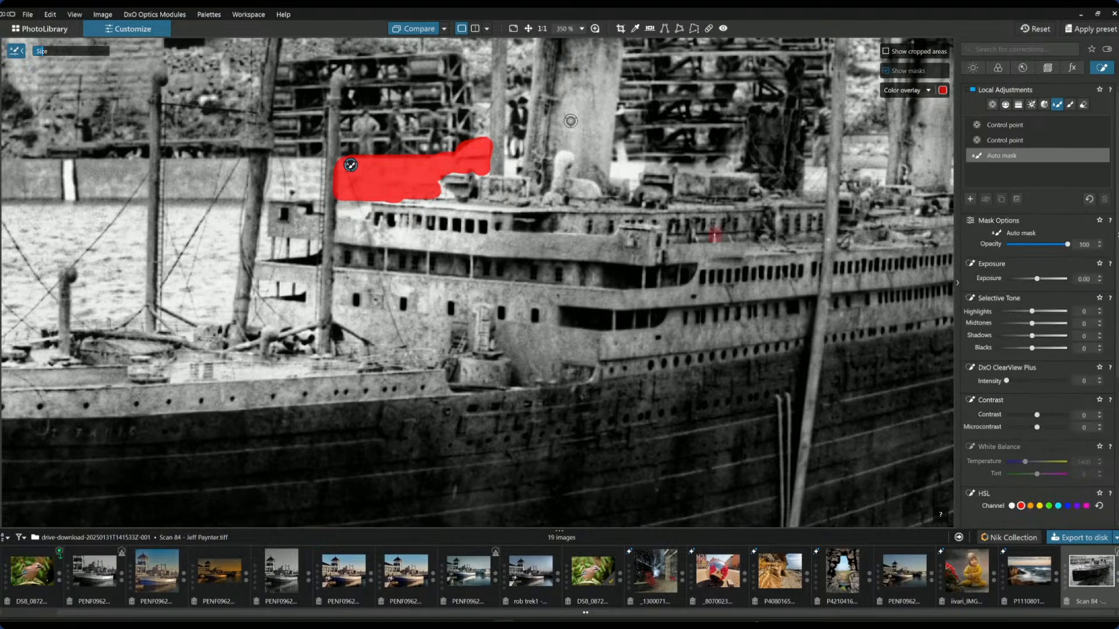
# Step: Extend the auto mask to the wall on the bow side of the mast and set its highlights to -51
pyautogui.moveTo(1033, 313); pyautogui.dragTo(1010, 310)
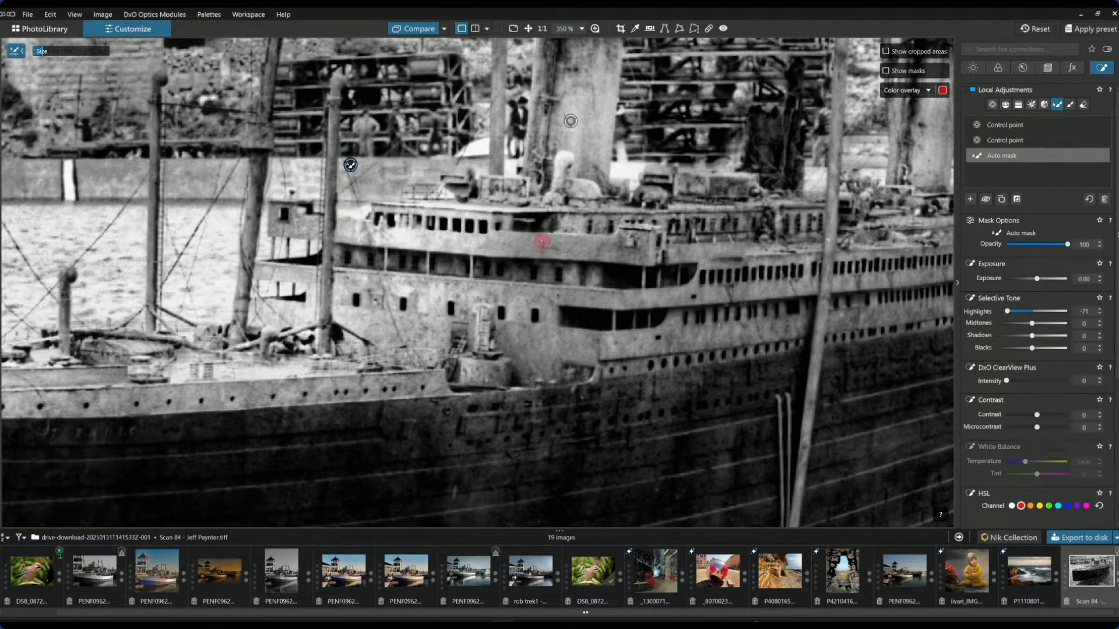
pyautogui.moveTo(300, 170)
pyautogui.mouseDown()
pyautogui.moveTo(282, 179)
pyautogui.moveTo(298, 196)
pyautogui.moveTo(314, 174)
pyautogui.moveTo(288, 169)
pyautogui.moveTo(302, 178)
pyautogui.mouseUp()
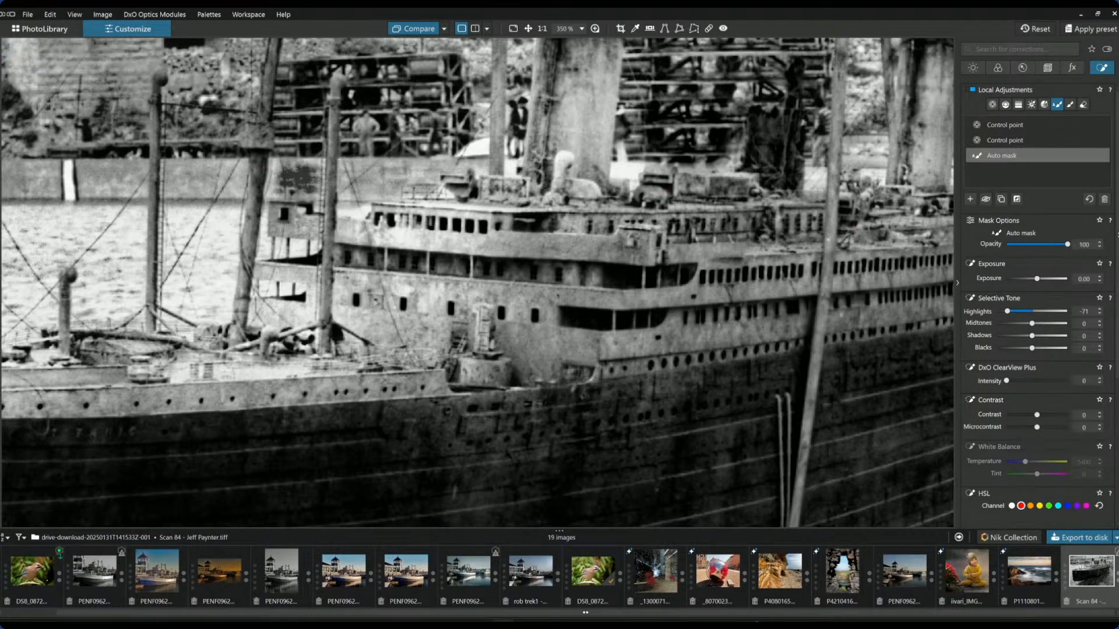
pyautogui.click(1014, 311)
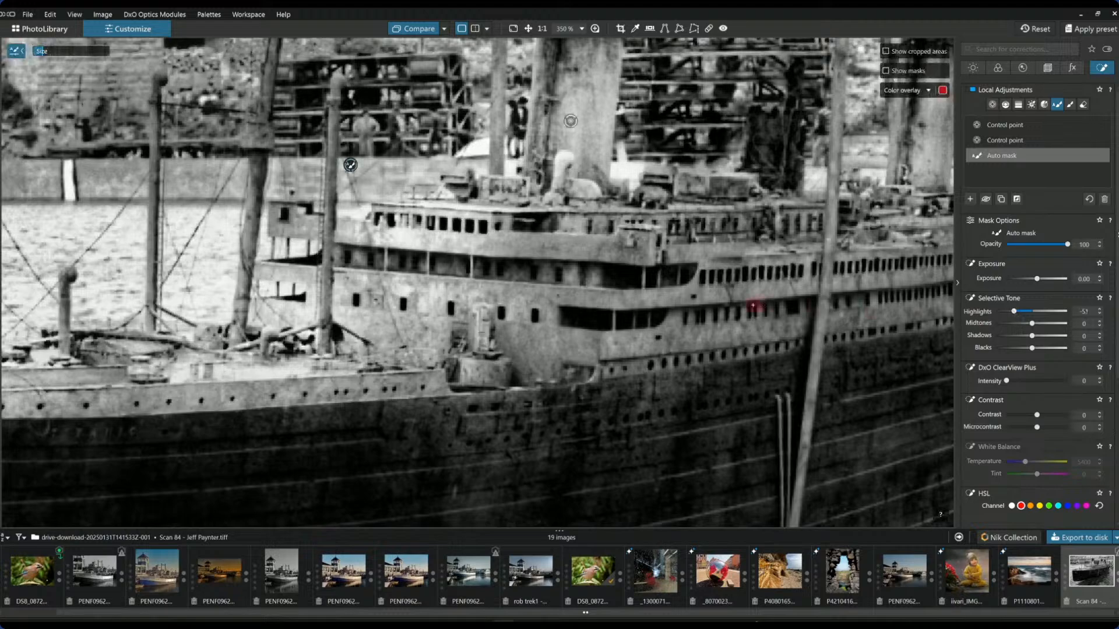
pyautogui.hotkey('ctrl', '0')
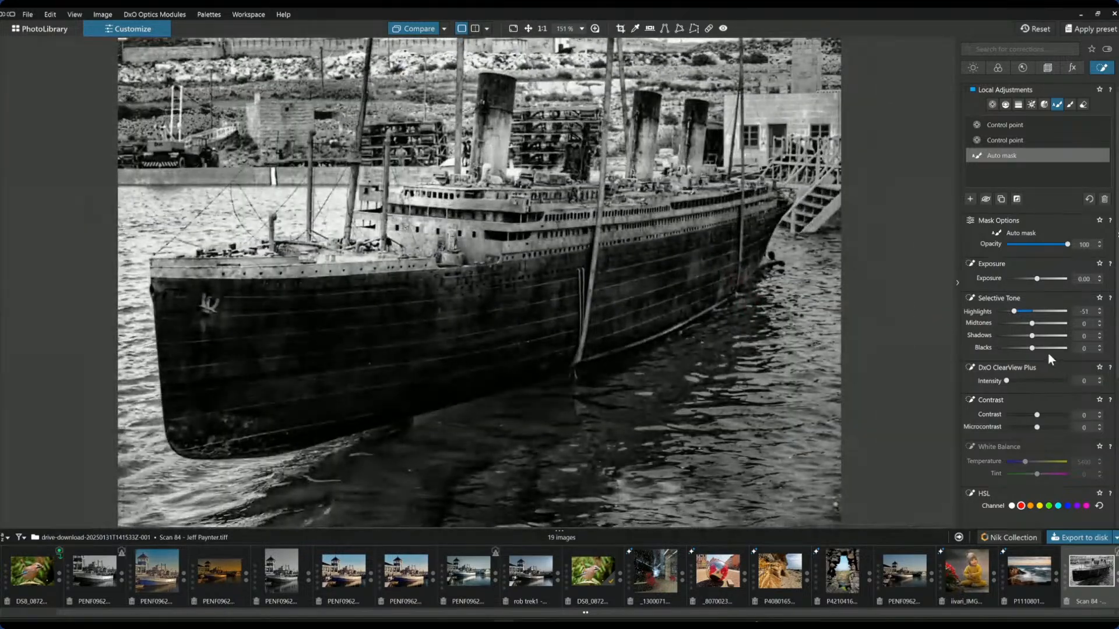
pyautogui.scroll(-1, 1048, 353)
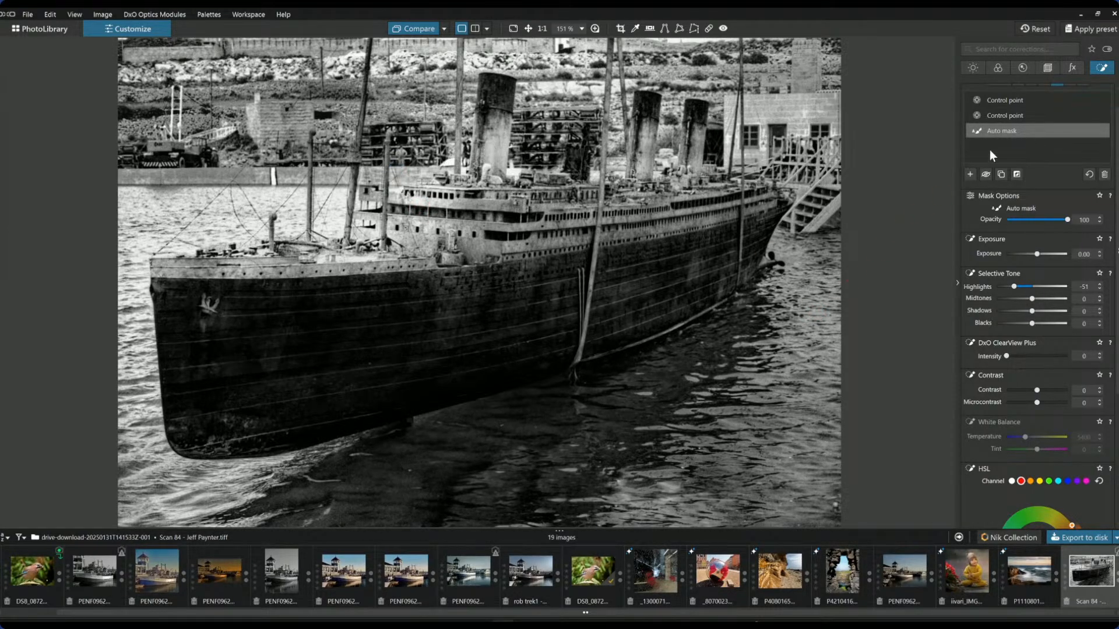
pyautogui.scroll(-1, 967, 307)
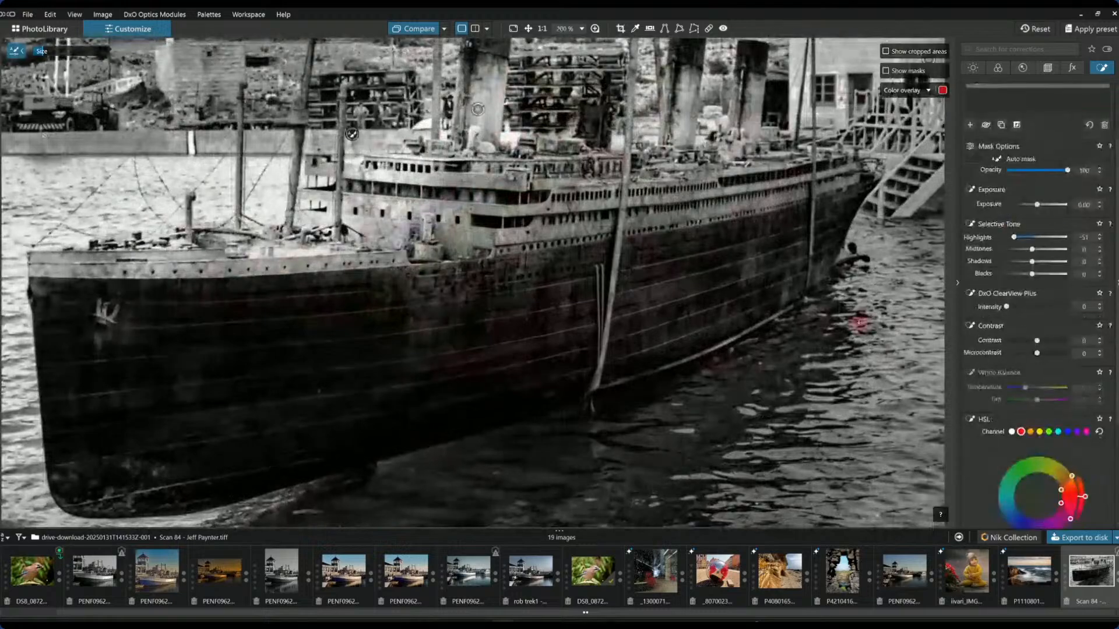
pyautogui.scroll(-1, 855, 324)
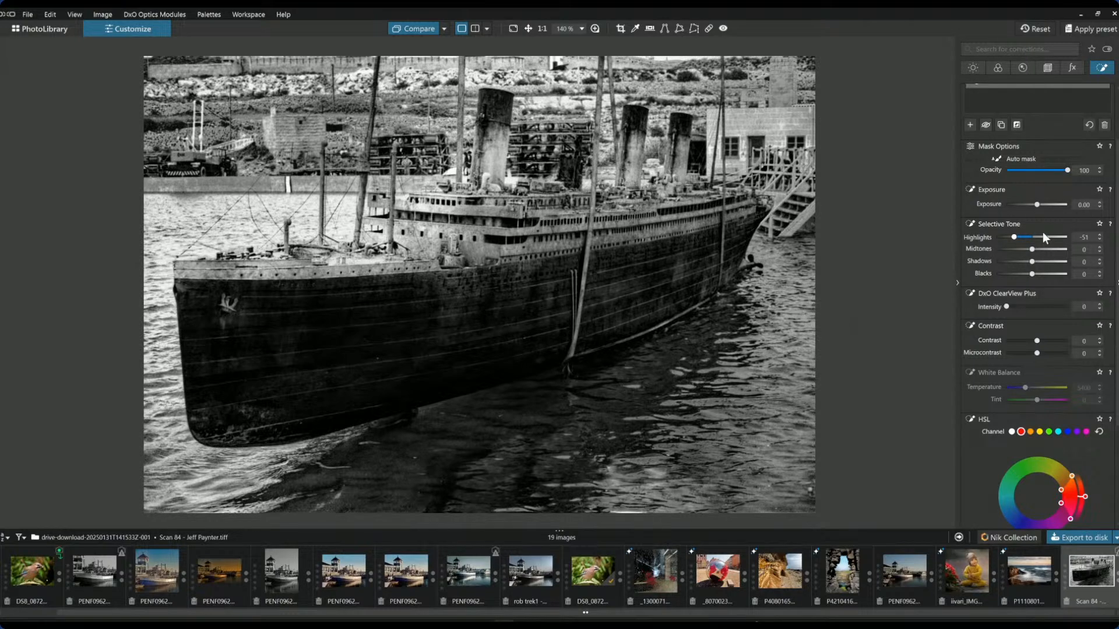
pyautogui.scroll(2, 1044, 232)
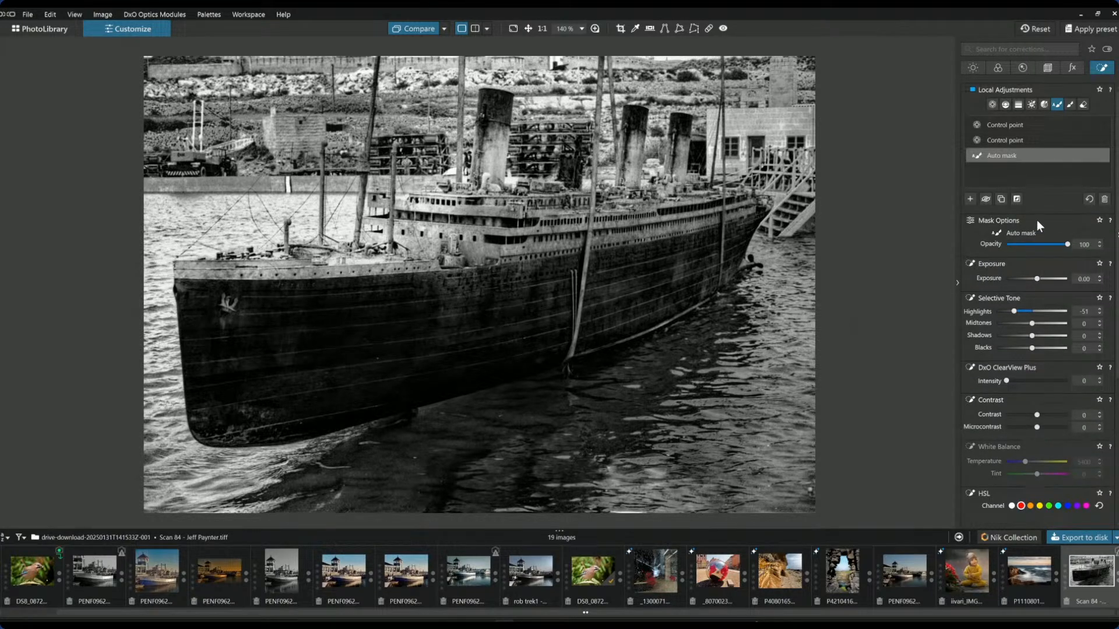
pyautogui.click(1011, 141)
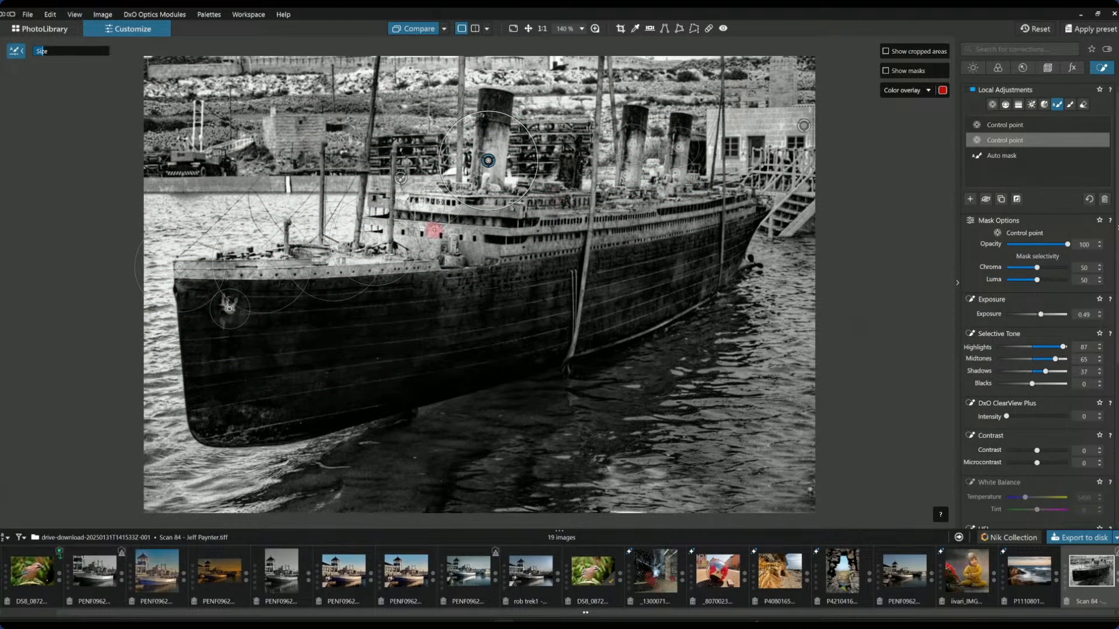
pyautogui.click(433, 236)
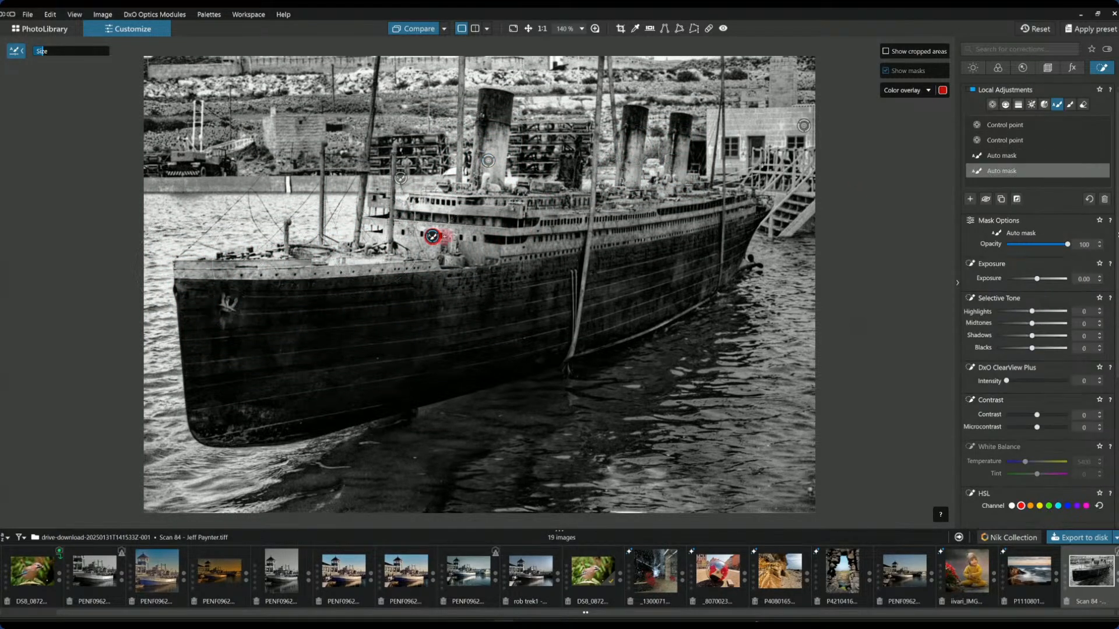
pyautogui.press('Delete')
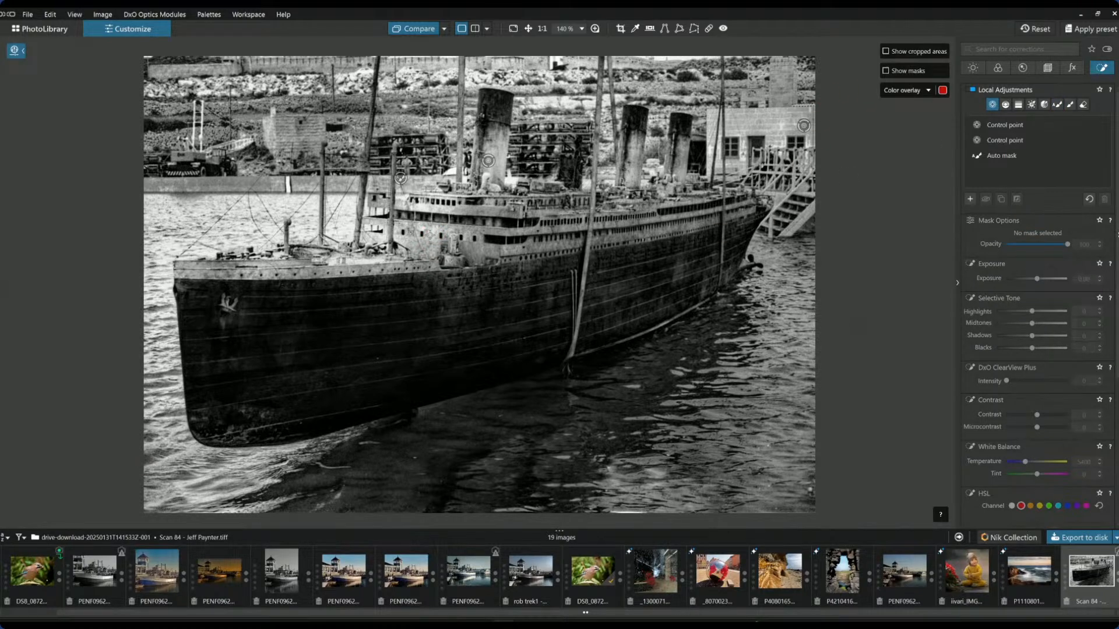
# Step: Add a new control-point mask with three points across the forward superstructure and set its exposure to 0.79
pyautogui.click(419, 230)
pyautogui.moveTo(443, 235); pyautogui.dragTo(498, 236)
pyautogui.click(473, 236)
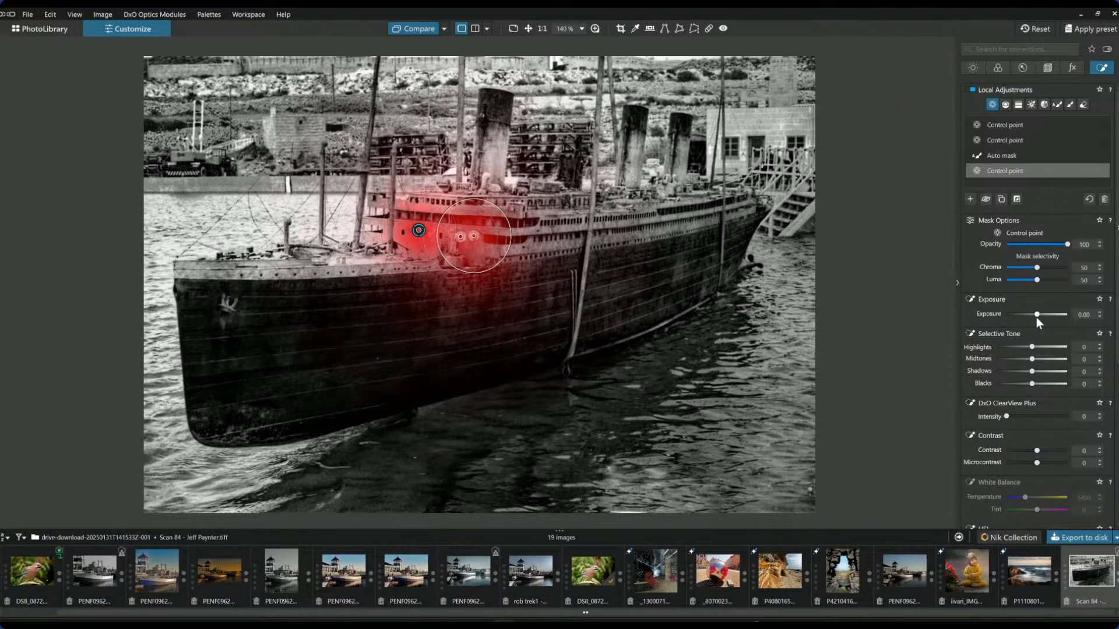
pyautogui.moveTo(1037, 314); pyautogui.dragTo(1043, 316)
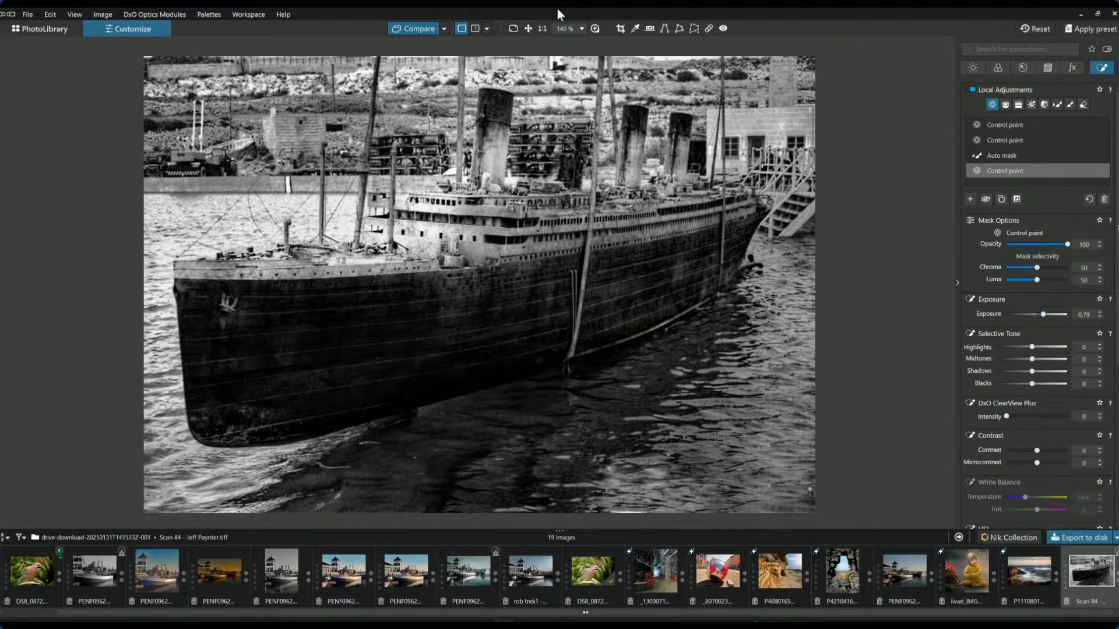
pyautogui.press('Escape')
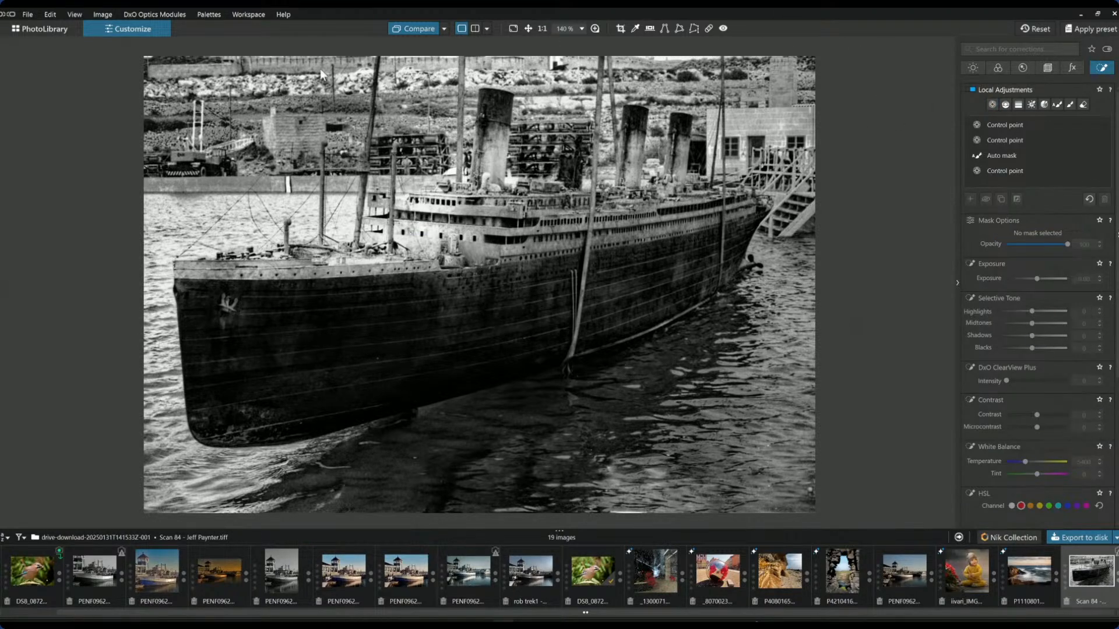
# Step: Compare the black-and-white edit with the original colour scan several times
pyautogui.click(415, 30)
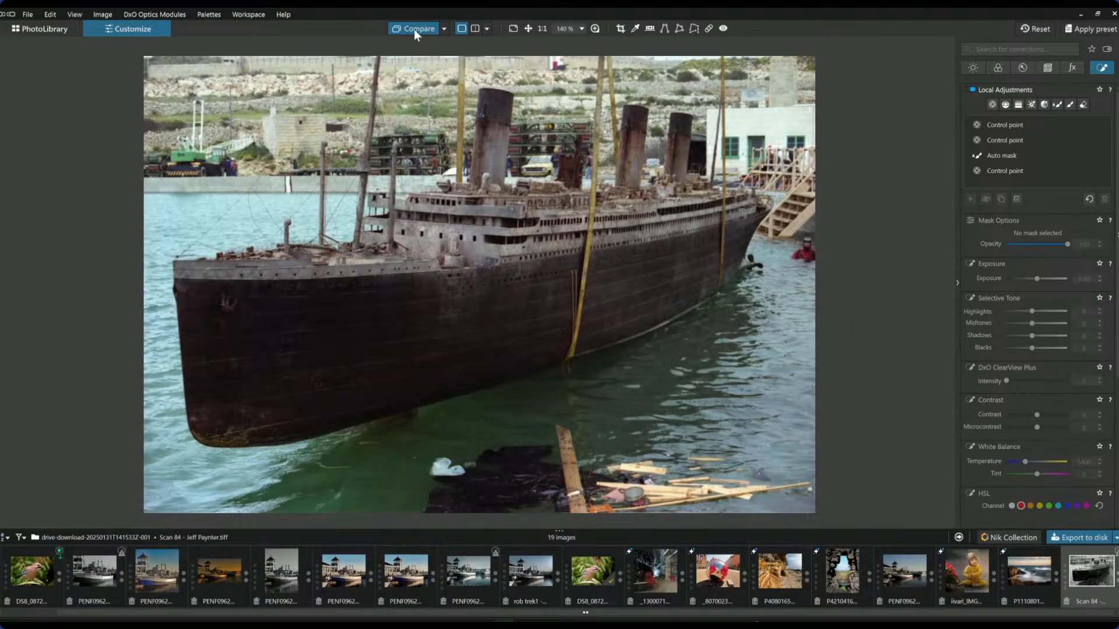
pyautogui.click(414, 29)
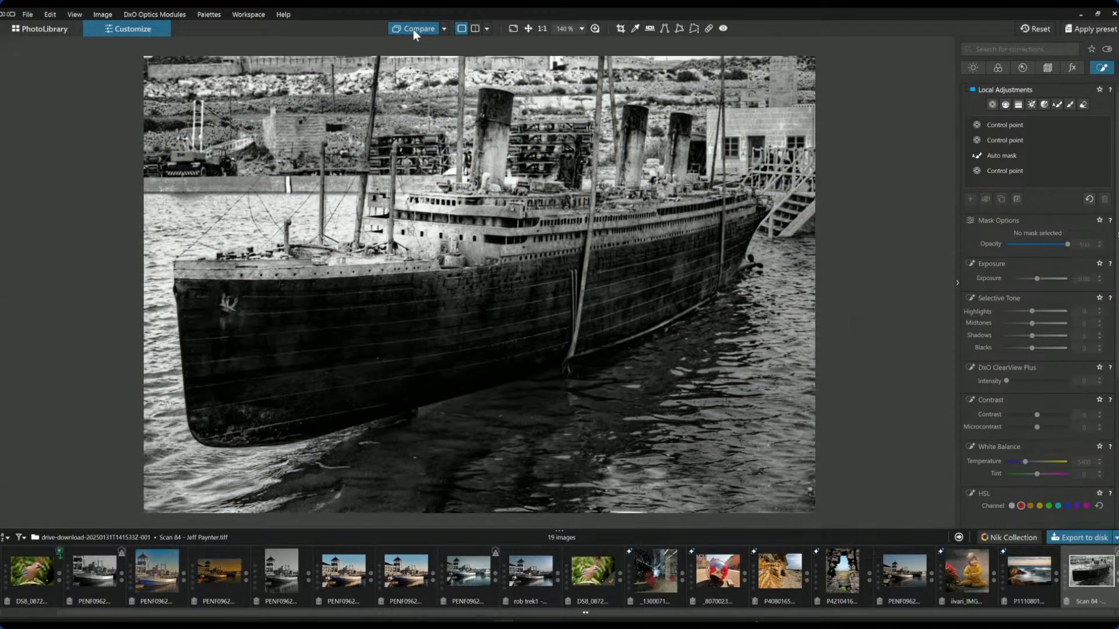
pyautogui.click(413, 29)
pyautogui.click(417, 29)
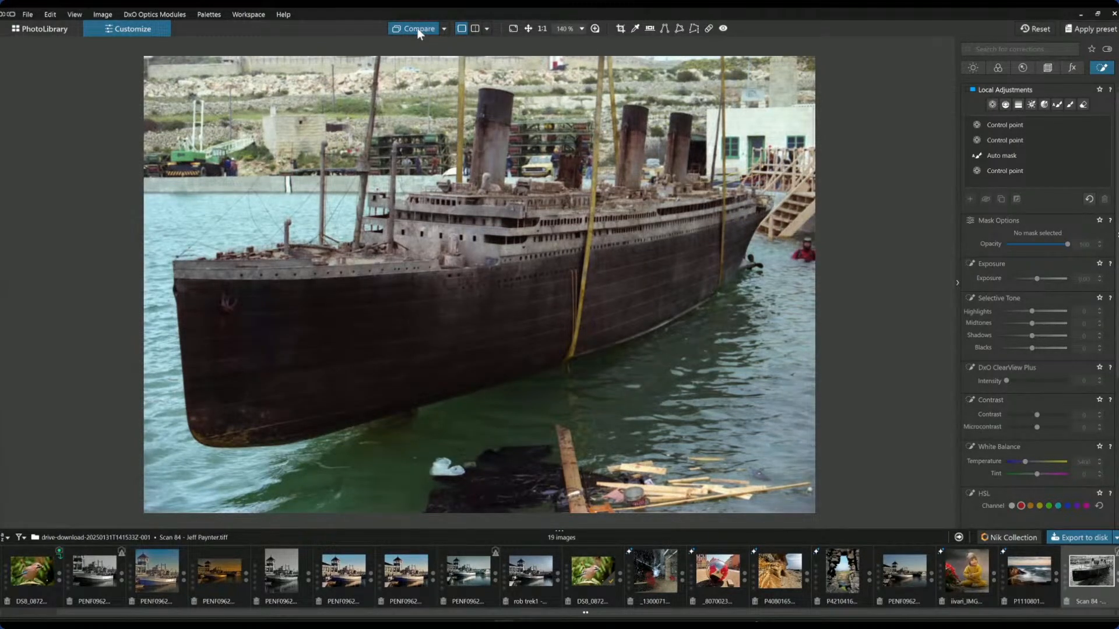
pyautogui.click(417, 28)
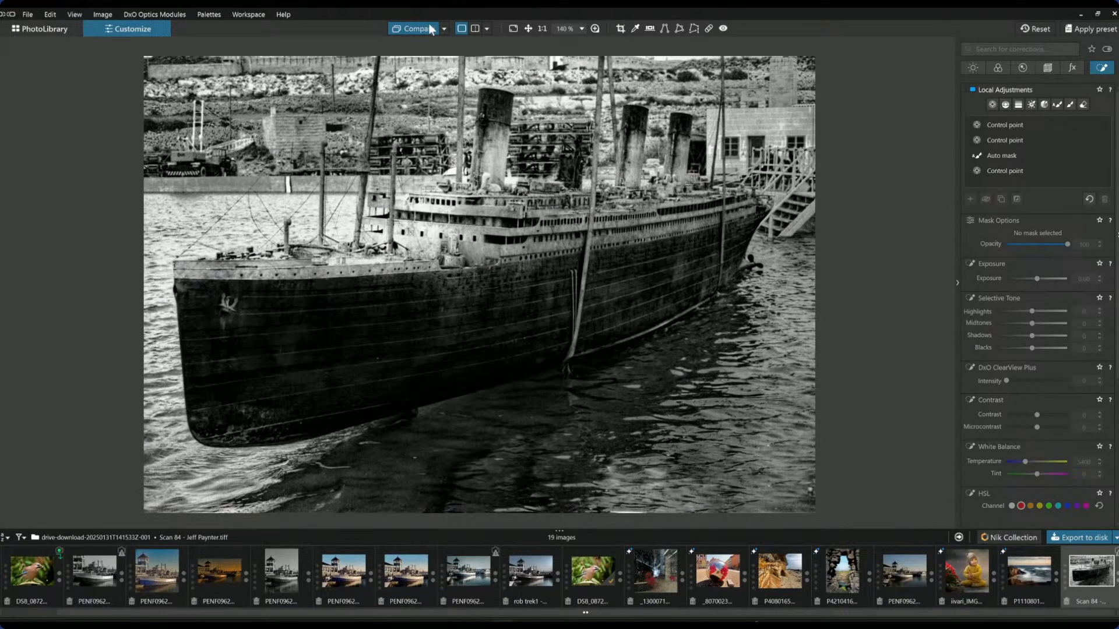
pyautogui.click(429, 27)
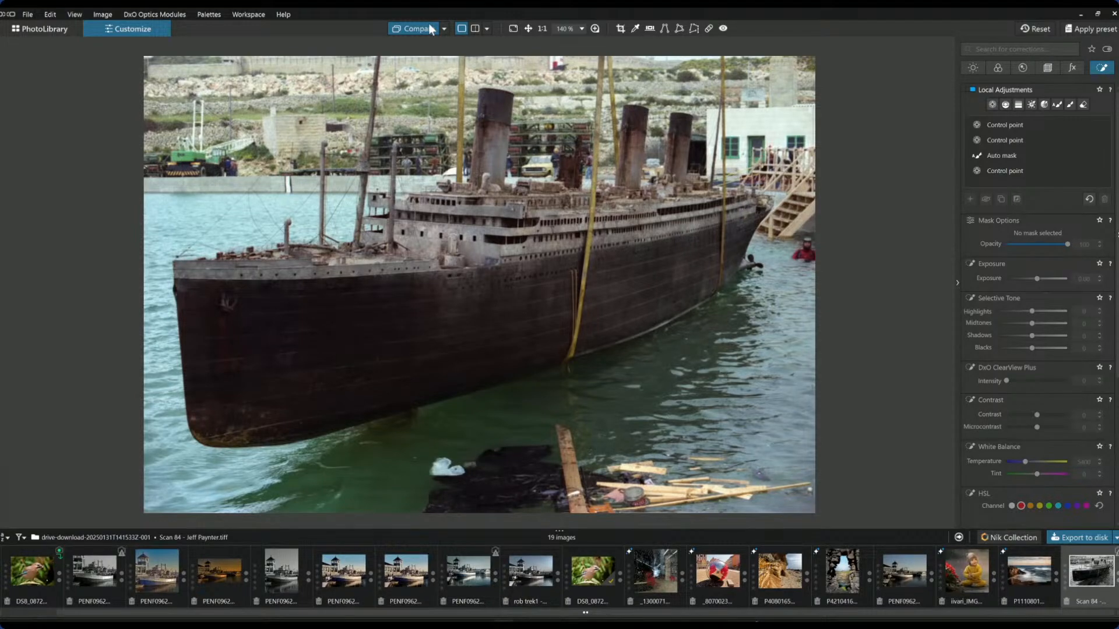
pyautogui.click(429, 25)
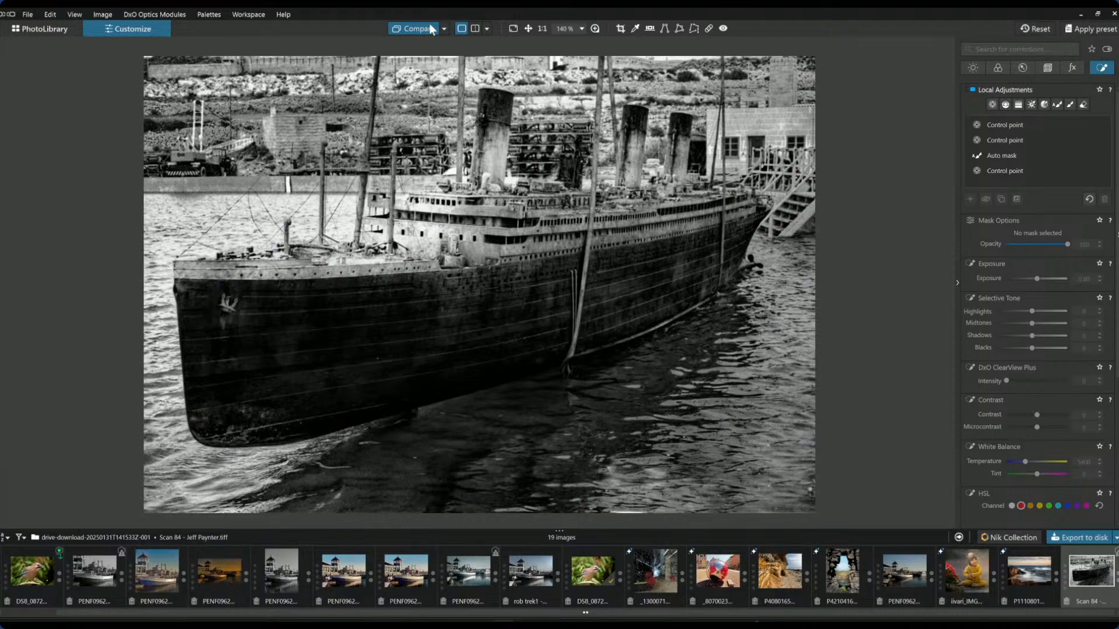
pyautogui.click(429, 23)
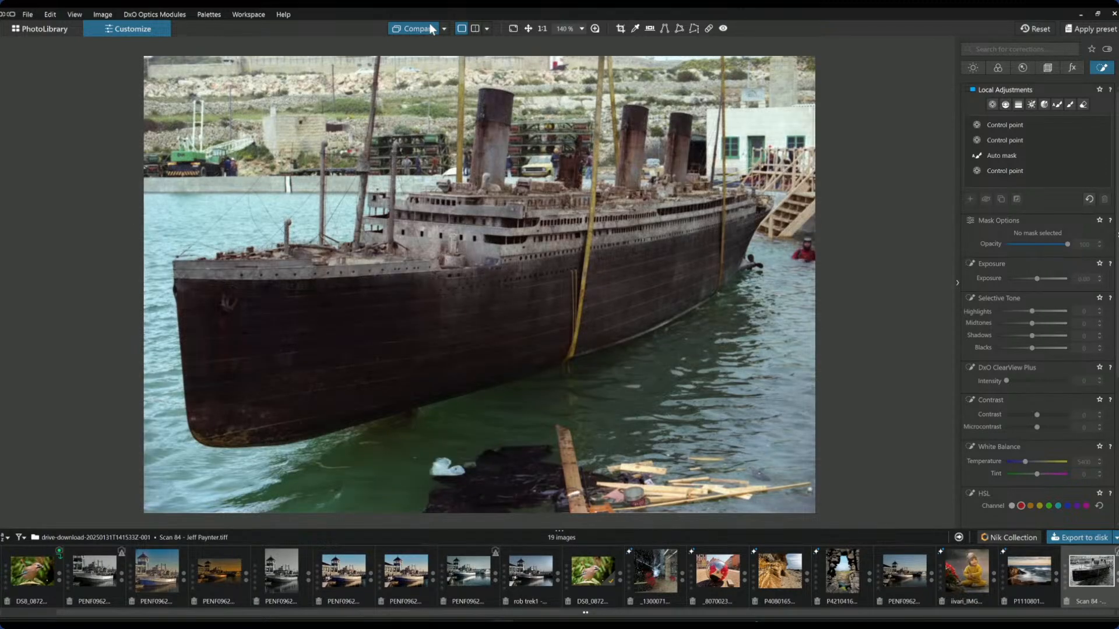
pyautogui.click(429, 24)
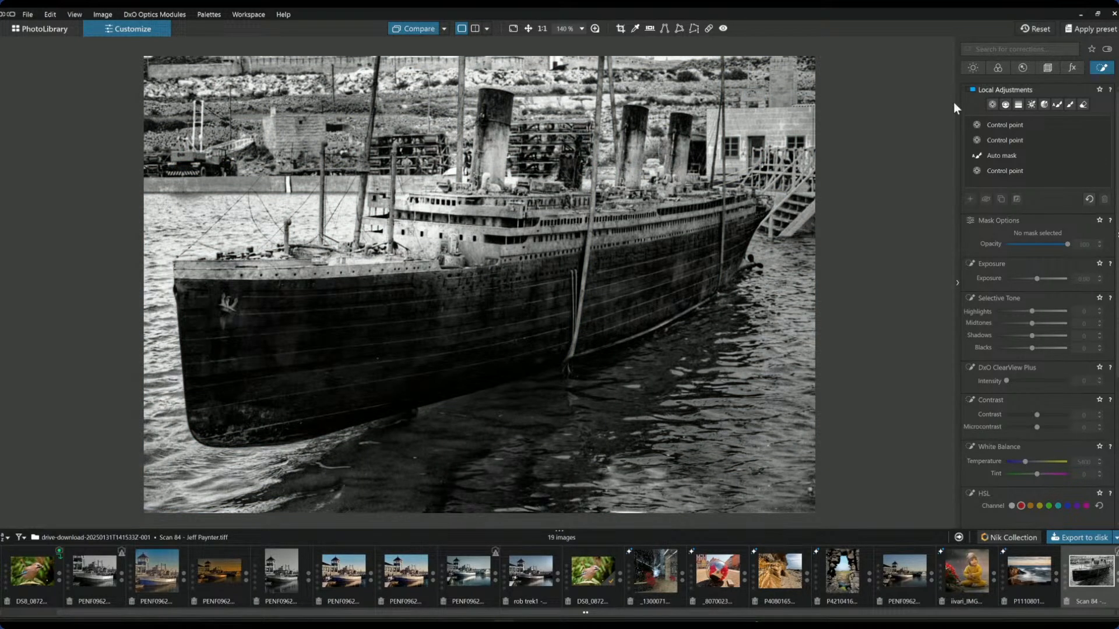
# Step: Add a diagonal control line over the water beside the stern, fading toward the hull, and sample the water there
pyautogui.click(1005, 105)
pyautogui.moveTo(794, 443); pyautogui.dragTo(692, 337)
pyautogui.moveTo(794, 443); pyautogui.dragTo(763, 430)
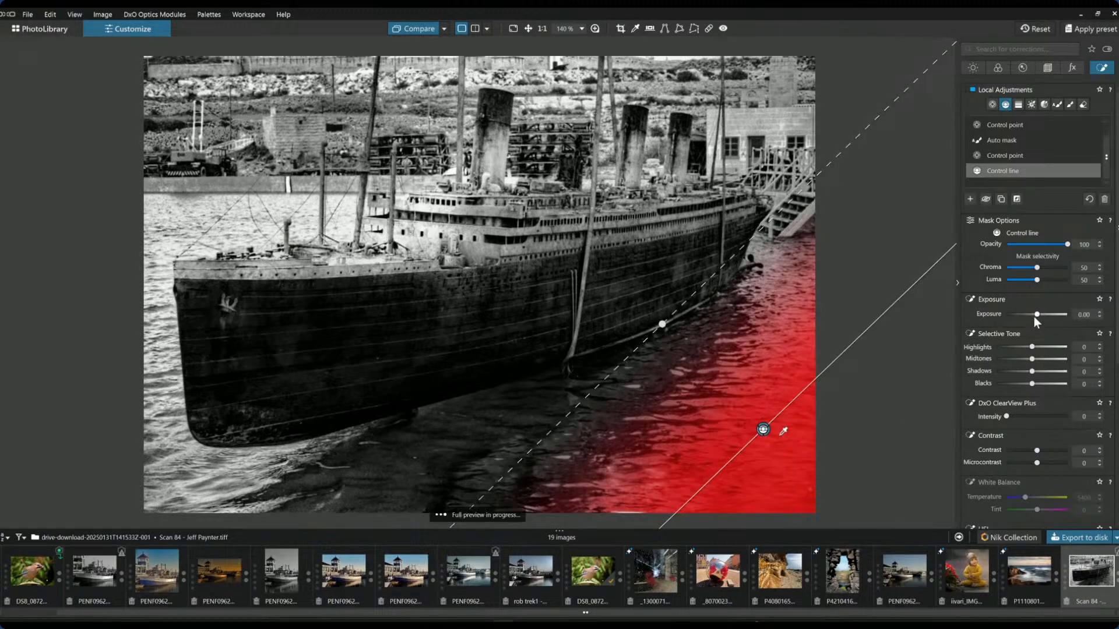
# Step: Set the stern-water control line's exposure to -0.48 and its blacks to -3
pyautogui.moveTo(1037, 314); pyautogui.dragTo(1033, 315)
pyautogui.moveTo(1032, 384); pyautogui.dragTo(1030, 384)
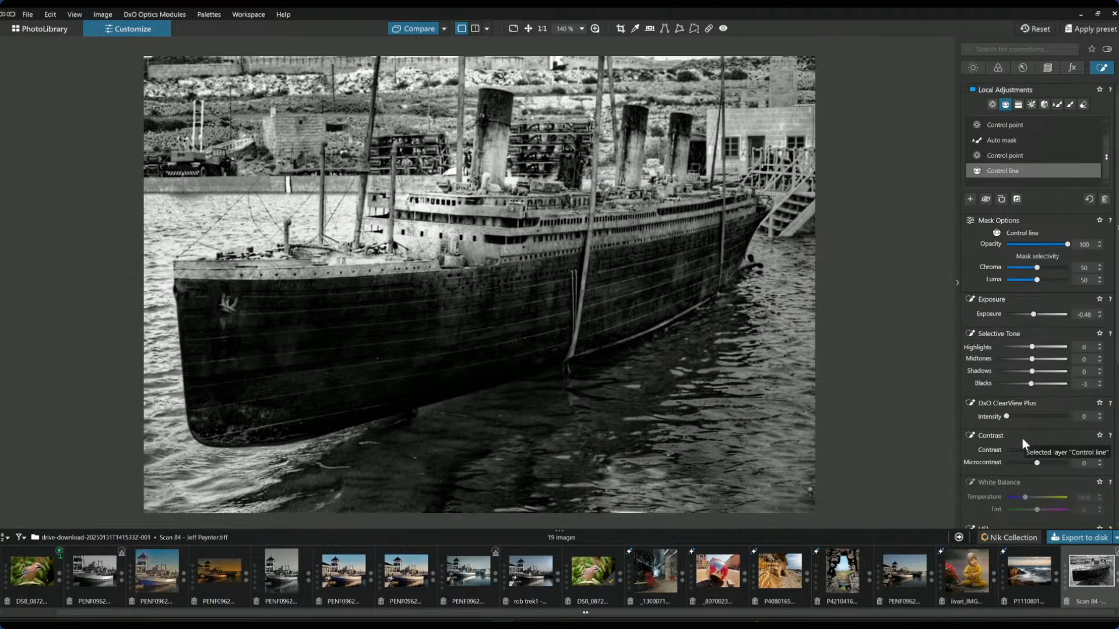
# Step: Add a new control-point mask with four points along the hull and set ClearView Plus to 47 and highlights to 85
pyautogui.click(970, 199)
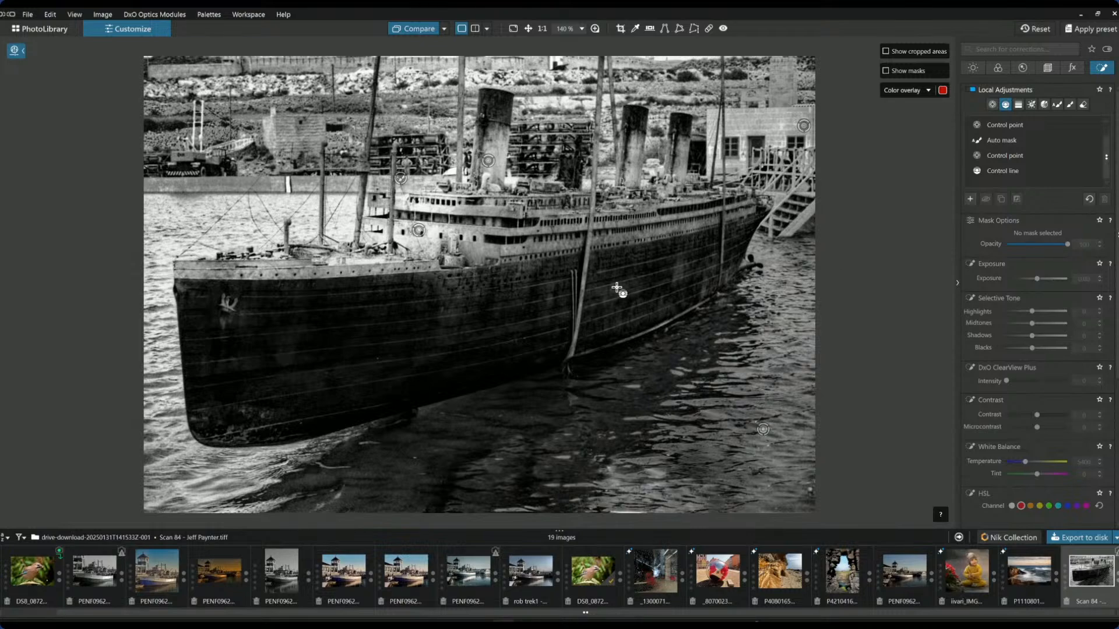
pyautogui.click(992, 104)
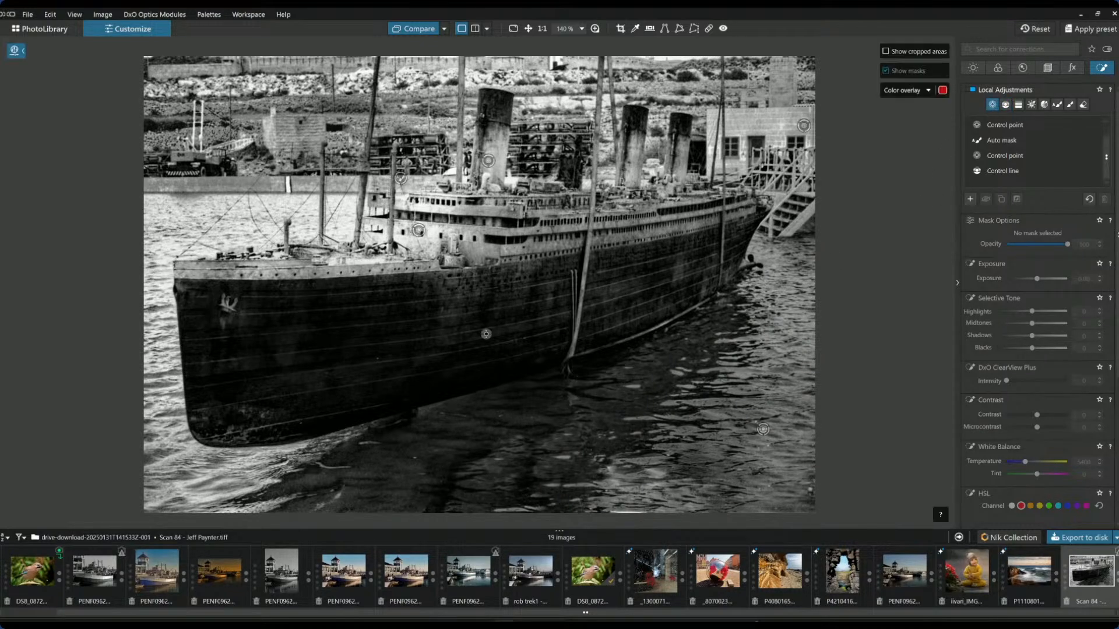
pyautogui.click(462, 295)
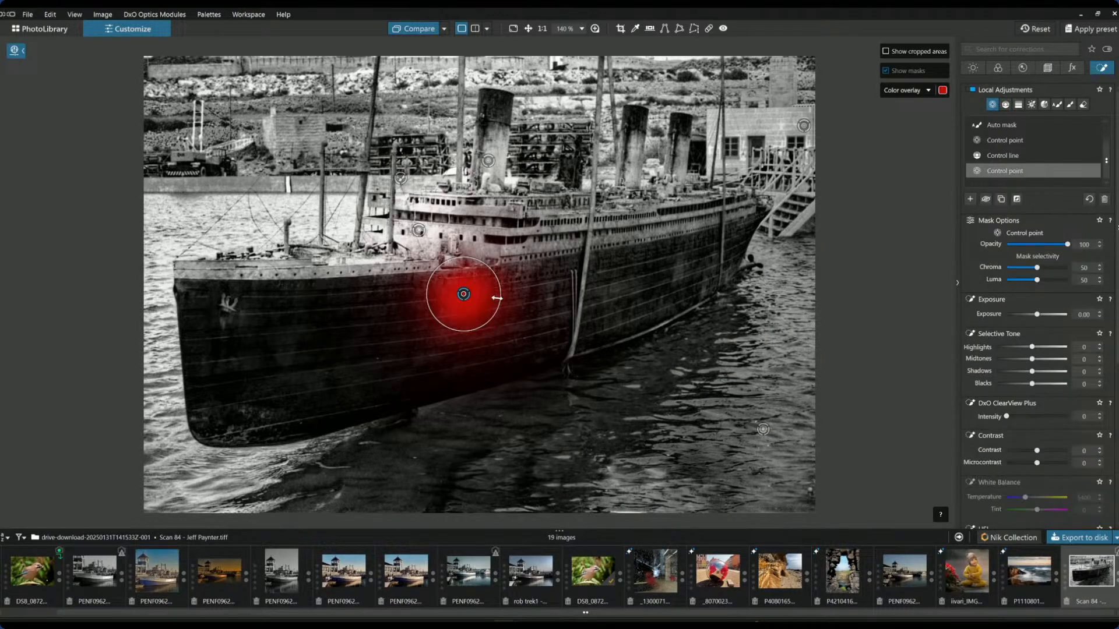
pyautogui.click(534, 271)
pyautogui.click(681, 278)
pyautogui.click(729, 280)
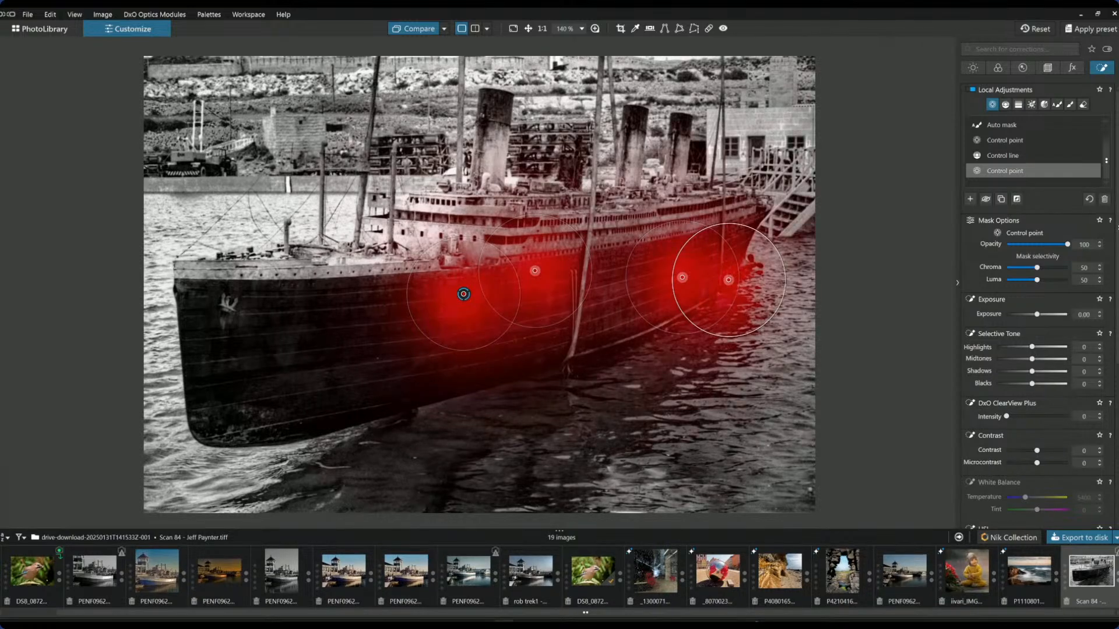
pyautogui.moveTo(1006, 416); pyautogui.dragTo(1035, 417)
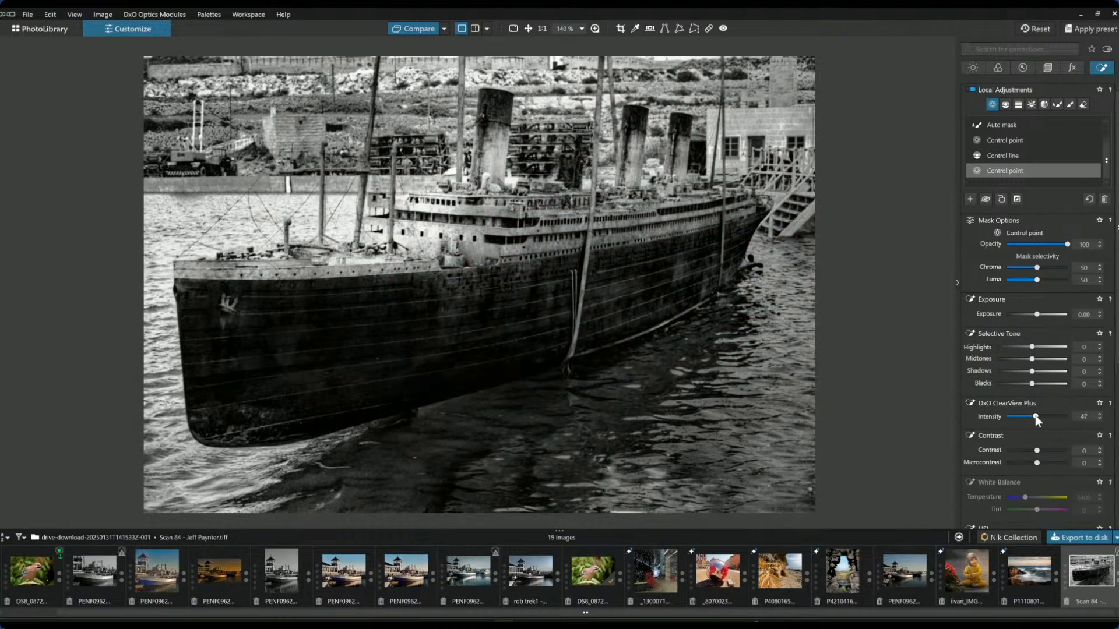
pyautogui.click(1061, 347)
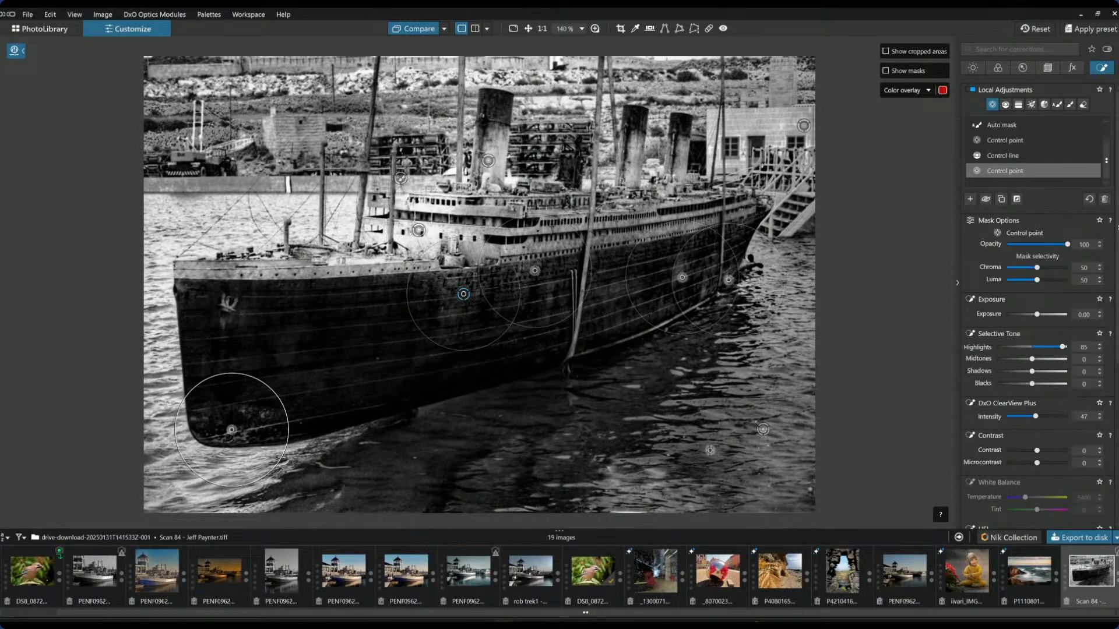
# Step: Extend the hull mask with control points on the bow's side and upper edge, shrinking the ones along the edge
pyautogui.click(225, 326)
pyautogui.click(271, 271)
pyautogui.click(195, 270)
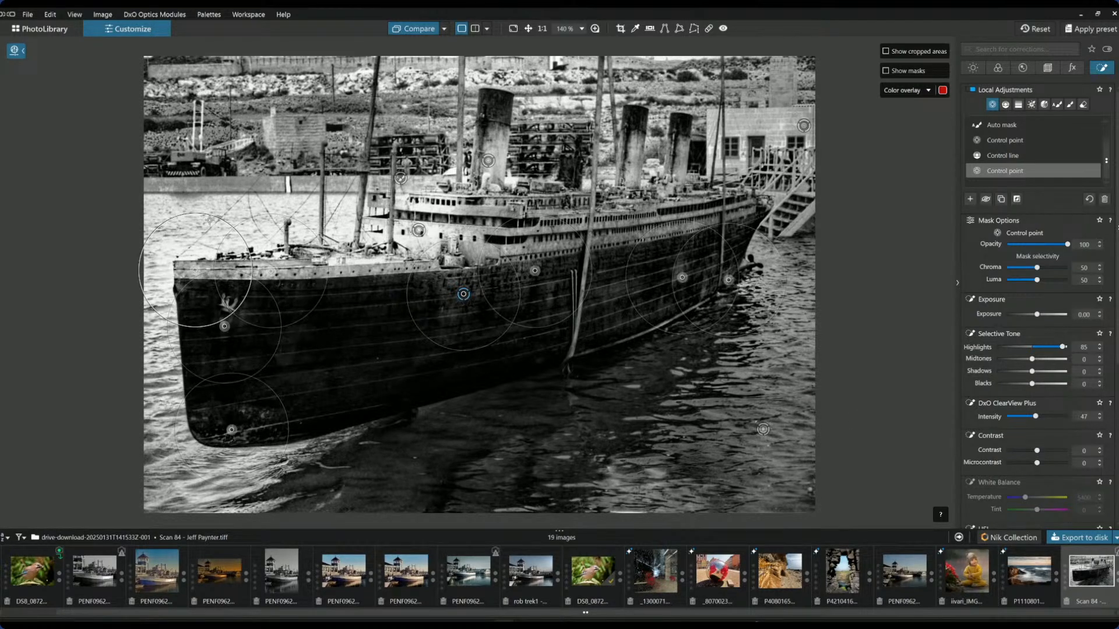
pyautogui.moveTo(211, 222); pyautogui.dragTo(257, 247)
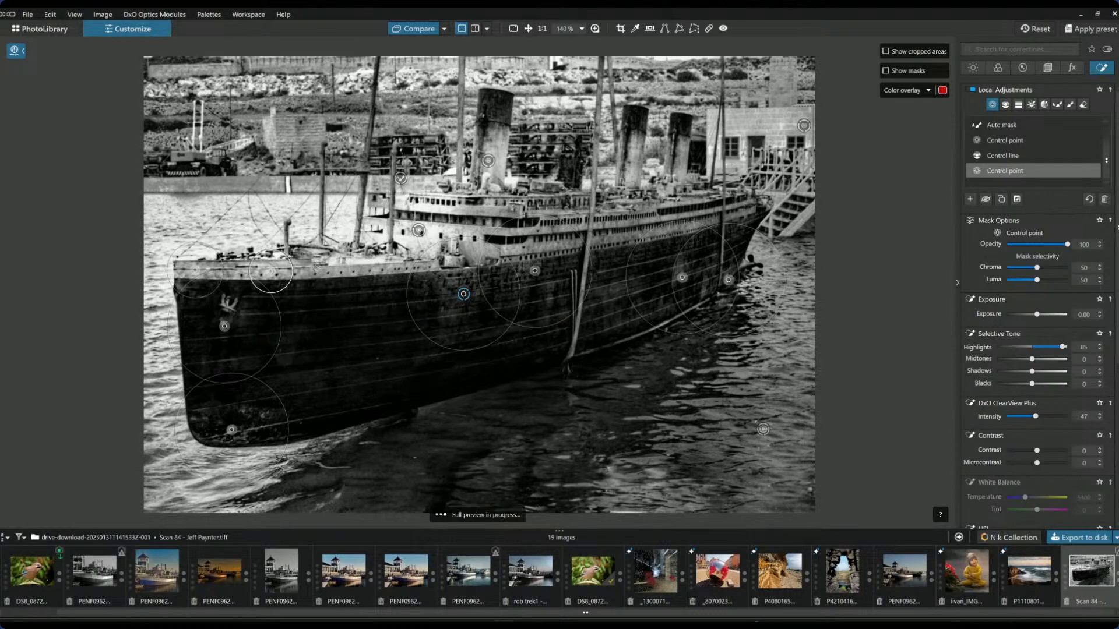
pyautogui.click(295, 257)
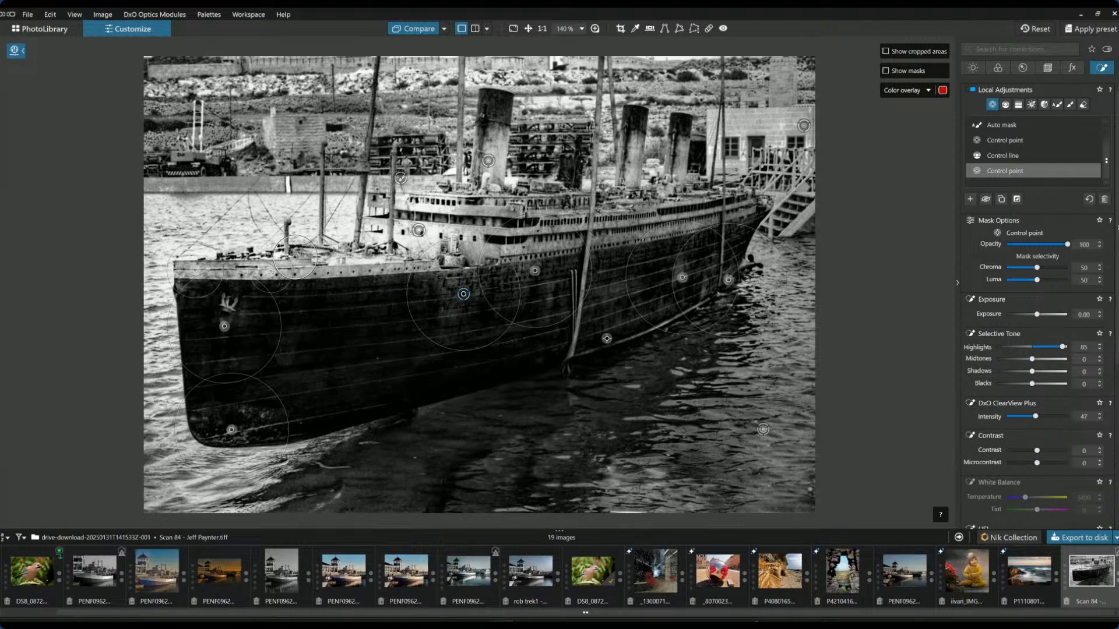
# Step: Set the exposure of the forward superstructure's control-point mask to 0.69
pyautogui.click(418, 230)
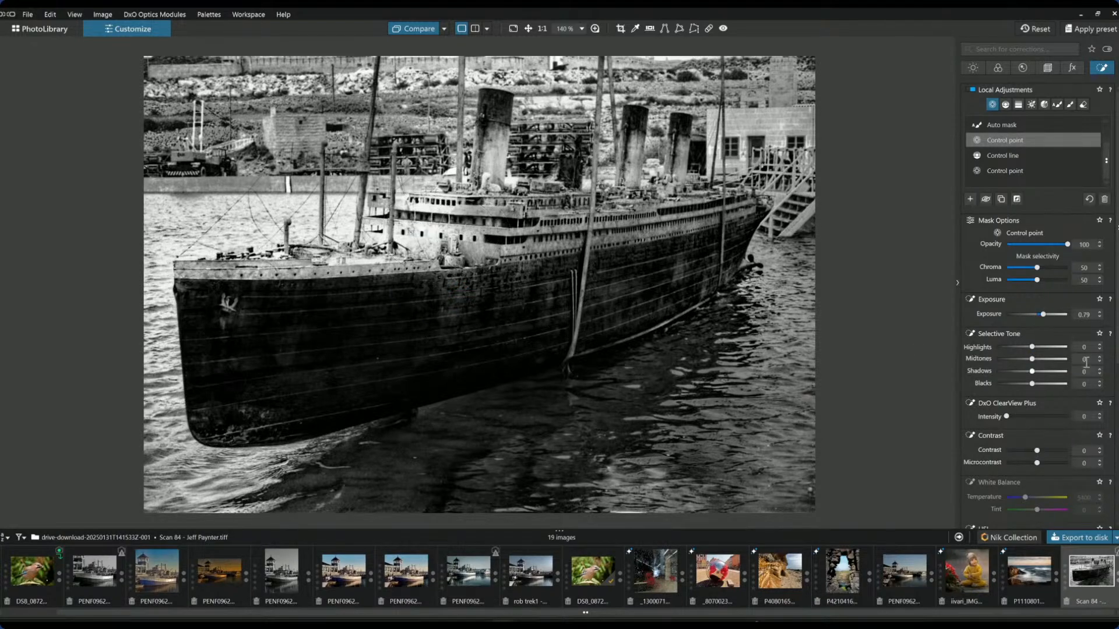
pyautogui.scroll(-1, 1043, 317)
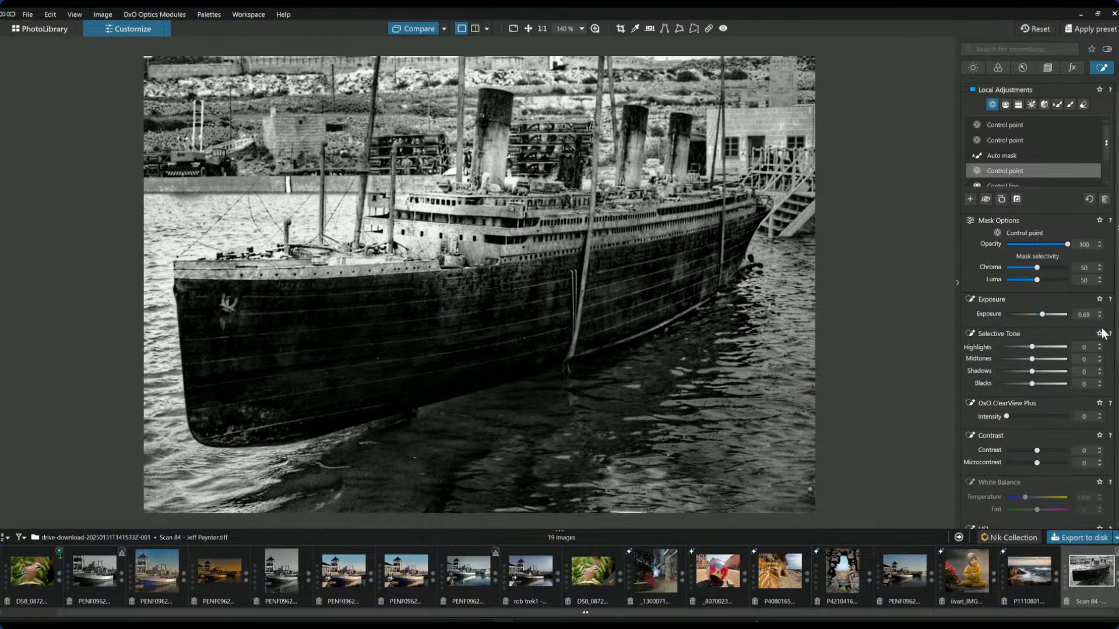
# Step: Set the global ClearView Plus intensity to 35 and the microcontrast to 23
pyautogui.click(972, 67)
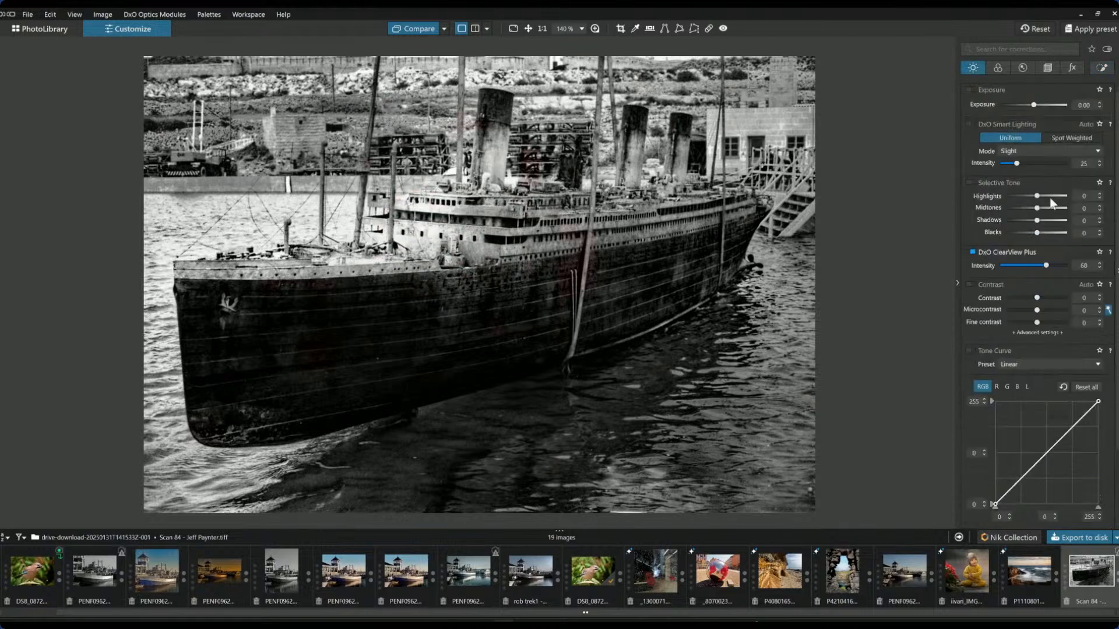
pyautogui.click(1019, 267)
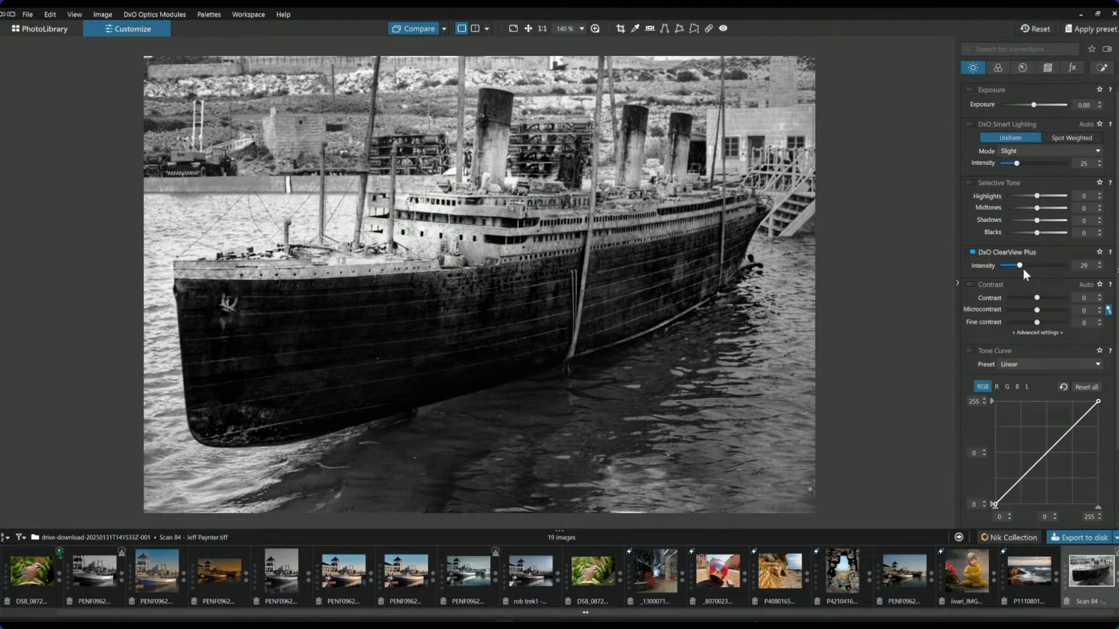
pyautogui.moveTo(1023, 265); pyautogui.dragTo(1023, 267)
pyautogui.click(1032, 310)
pyautogui.moveTo(1031, 313); pyautogui.dragTo(1017, 314)
pyautogui.moveTo(1061, 318); pyautogui.dragTo(1061, 318)
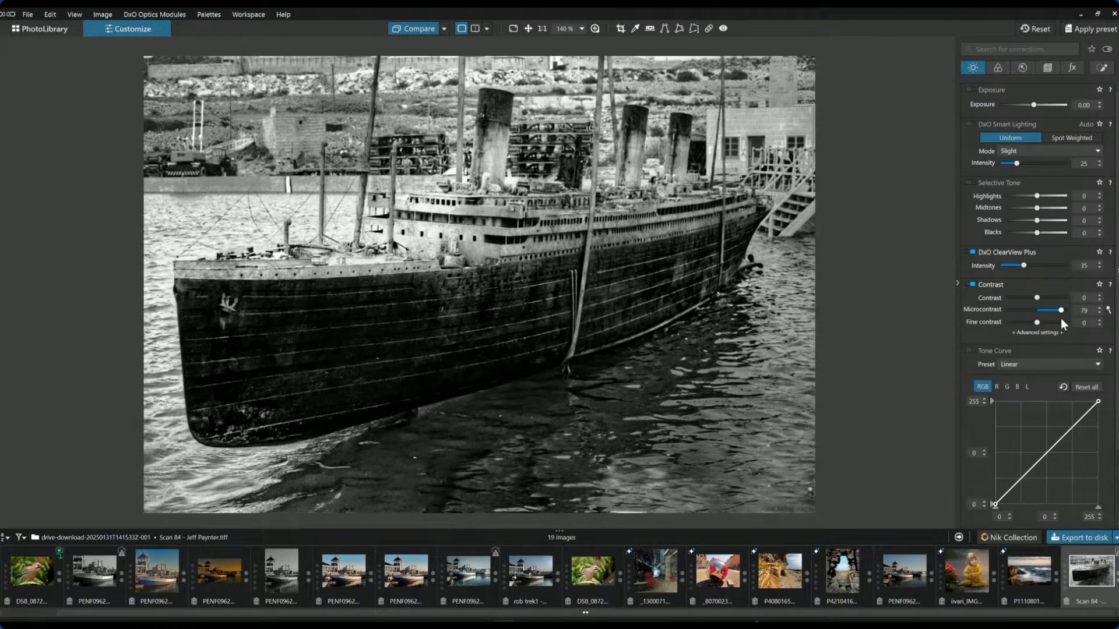
pyautogui.moveTo(1043, 317); pyautogui.dragTo(1044, 316)
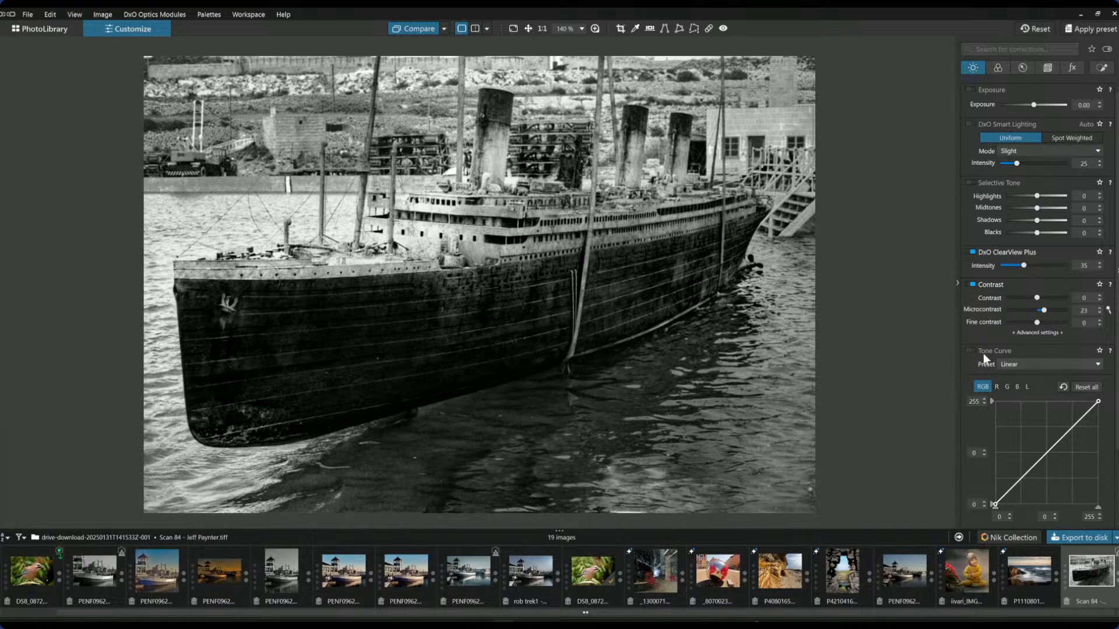
# Step: Compare the black-and-white edit side by side with the original colour scan, then return to the single-image view
pyautogui.press('l')
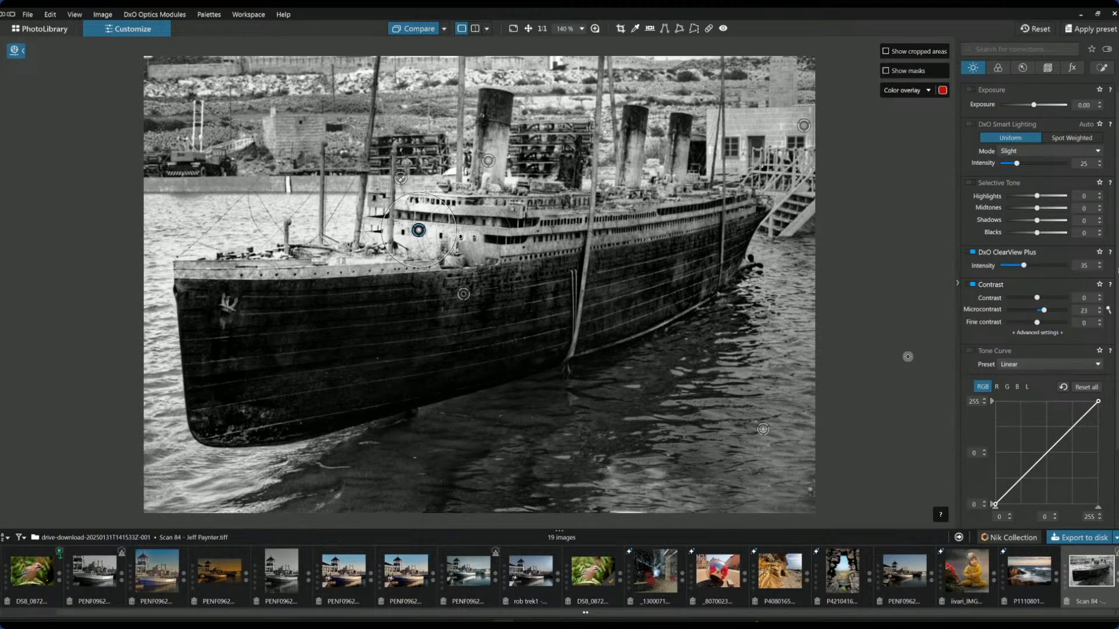
pyautogui.press('l')
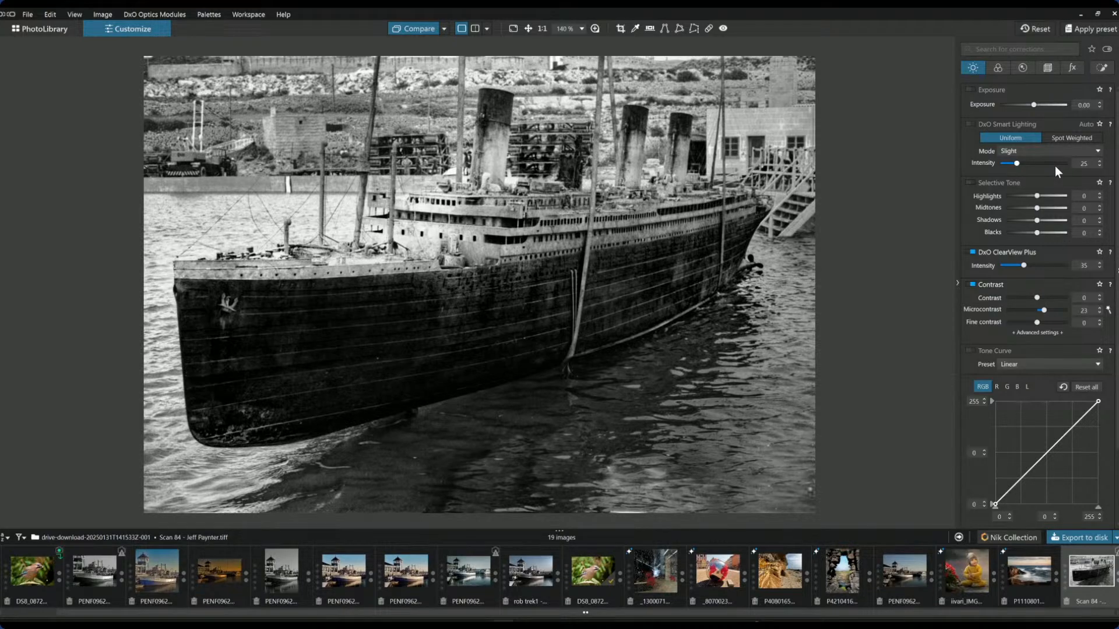
pyautogui.click(487, 28)
pyautogui.click(493, 44)
pyautogui.scroll(-4, 432, 103)
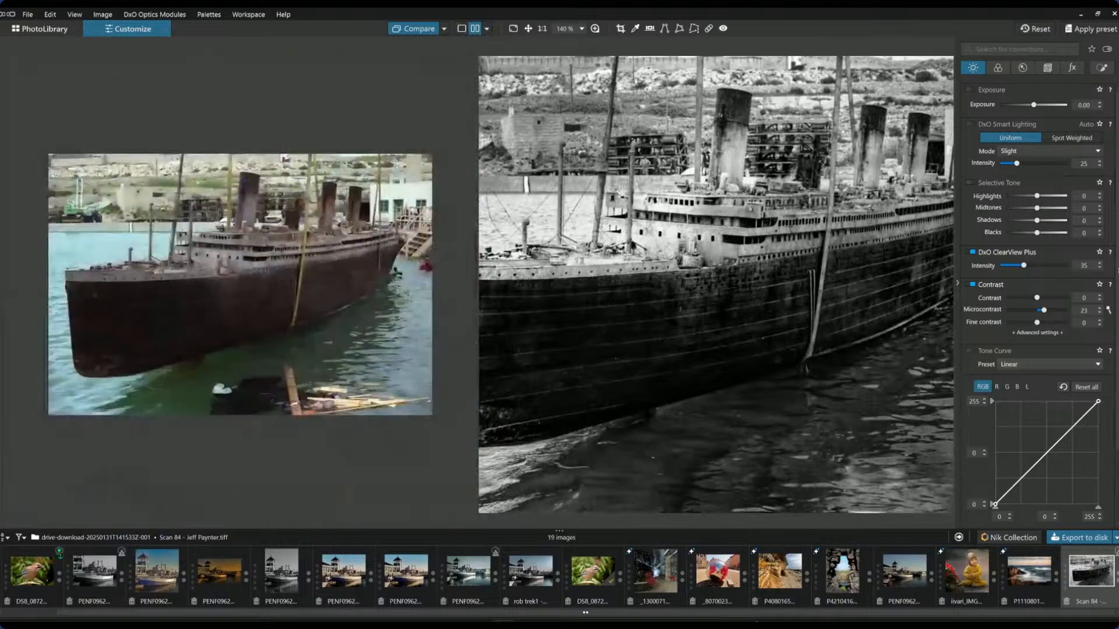
pyautogui.scroll(-1, 506, 285)
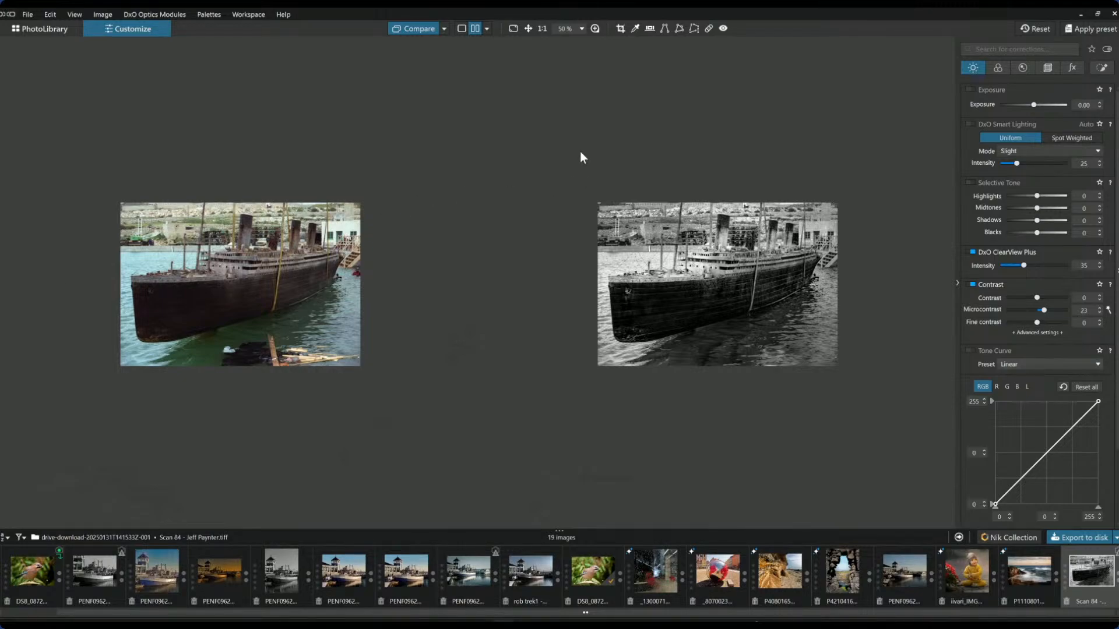
pyautogui.click(462, 29)
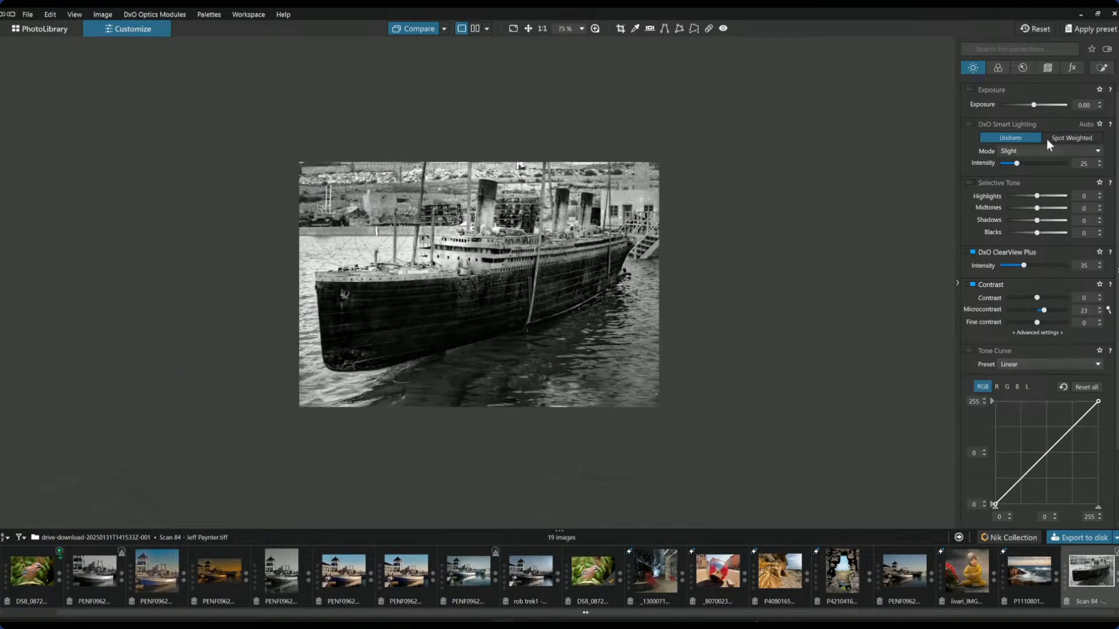
# Step: Set the Channel Mixer to red 100, yellow -79, green -79, cyan -83 and blue -80
pyautogui.click(1000, 68)
pyautogui.scroll(-10, 1022, 418)
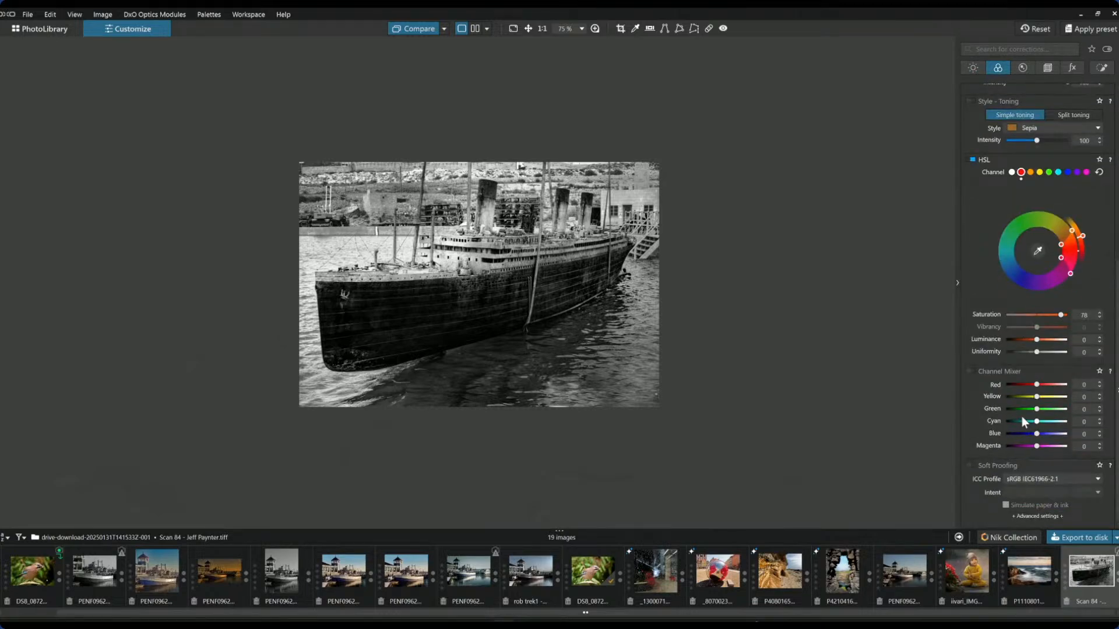
pyautogui.click(1013, 409)
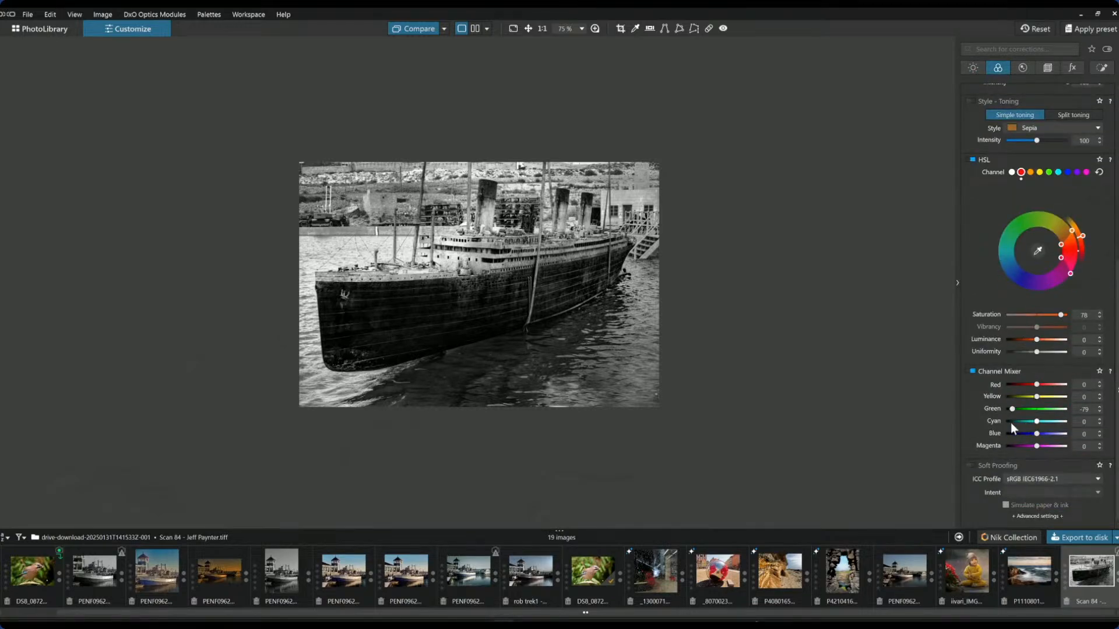
pyautogui.click(1011, 422)
pyautogui.click(1013, 433)
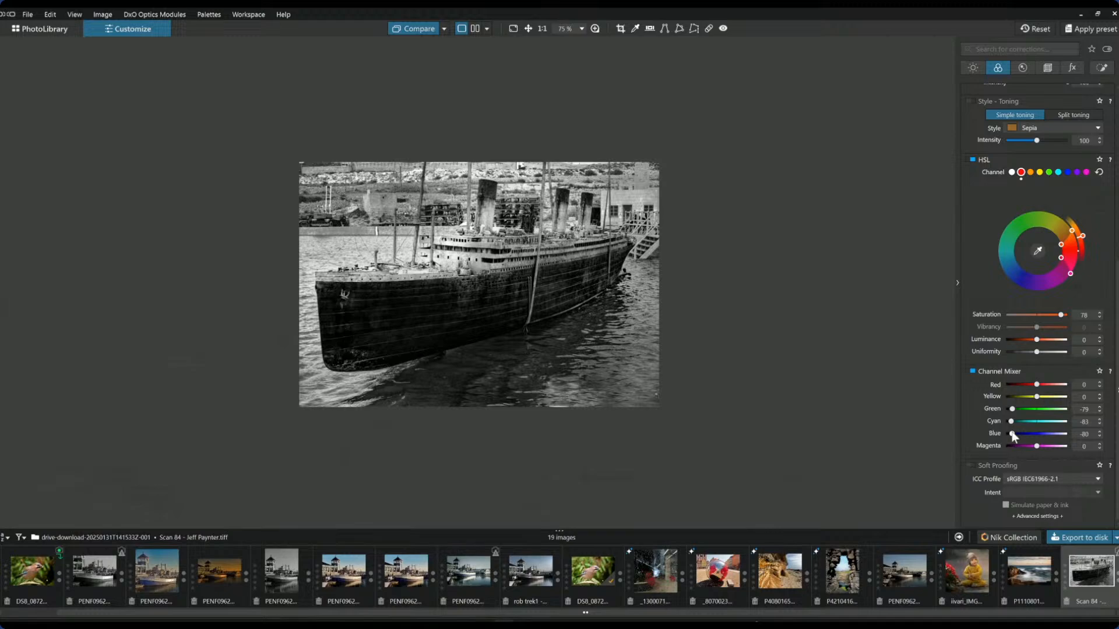
pyautogui.click(1013, 397)
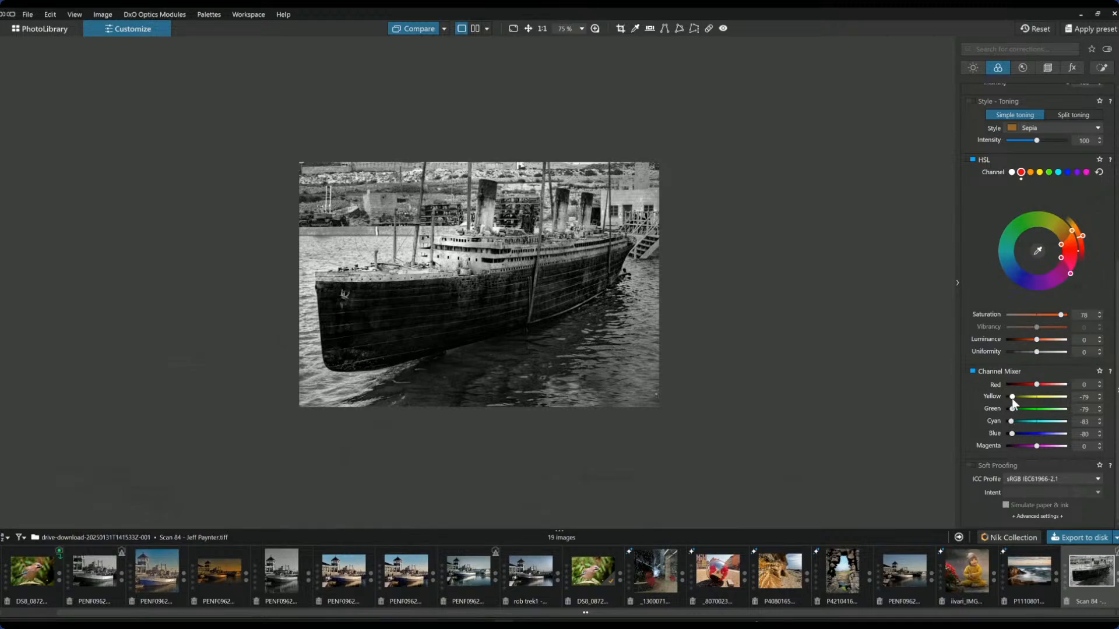
pyautogui.click(1013, 386)
pyautogui.moveTo(1012, 387); pyautogui.dragTo(1075, 383)
# Step: Change the black-and-white rendering to DxO - B&W Faded at intensity 100
pyautogui.scroll(3, 993, 261)
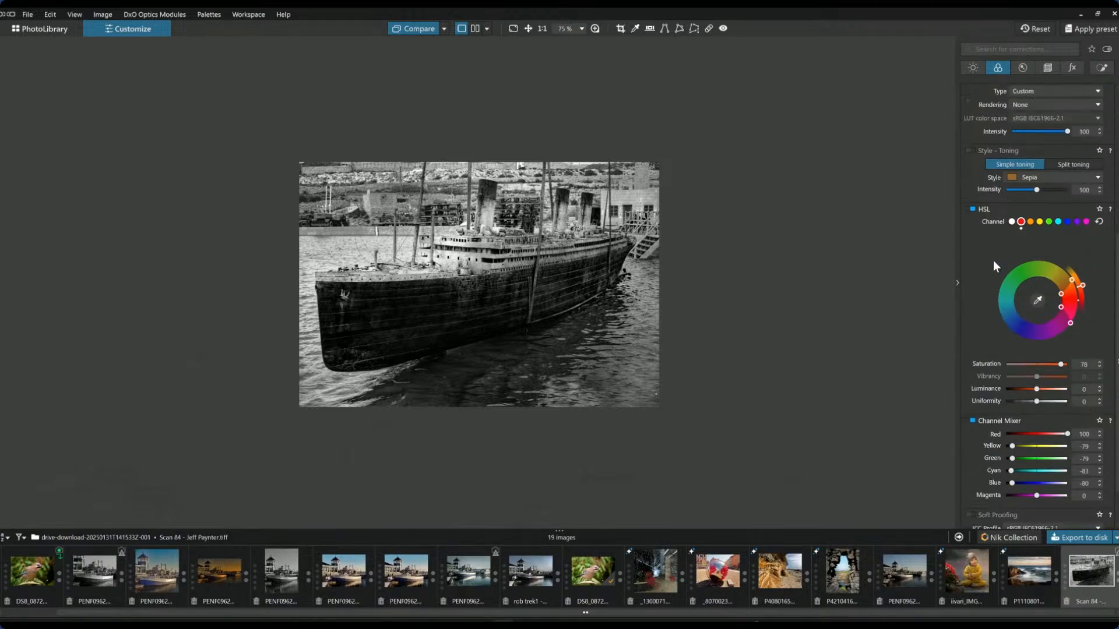
pyautogui.click(1013, 249)
pyautogui.scroll(3, 983, 293)
pyautogui.scroll(3, 983, 293)
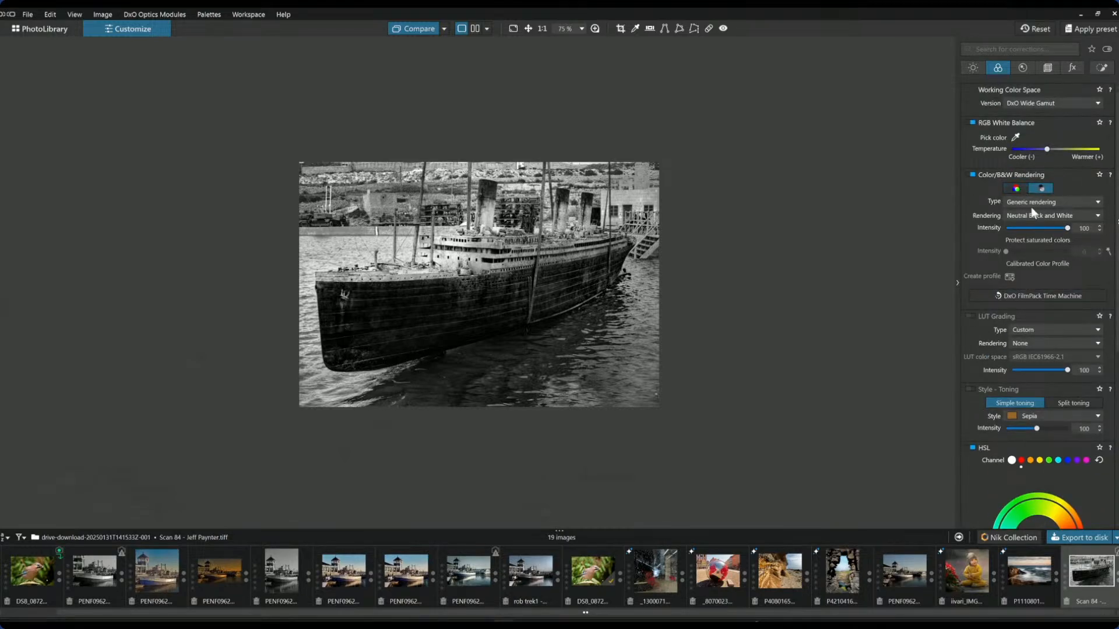
pyautogui.moveTo(1069, 229); pyautogui.dragTo(994, 225)
pyautogui.click(1059, 219)
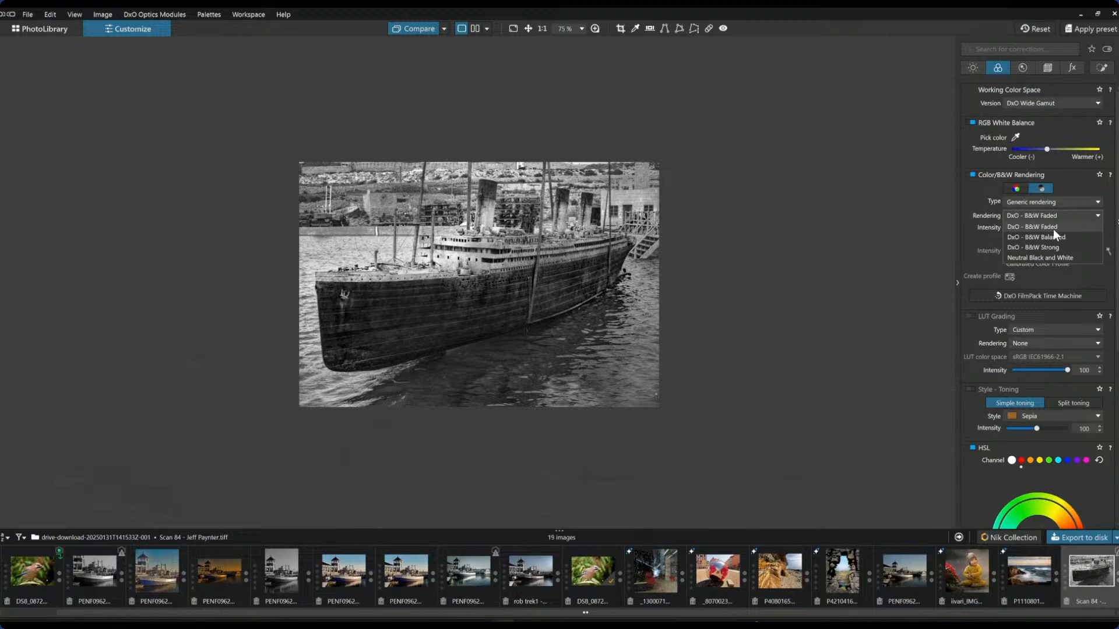
pyautogui.click(1054, 229)
# Step: Add a tilted control line fading inward from the stern side, sample the water beside the hull and set luma selectivity to 55
pyautogui.scroll(2, 446, 323)
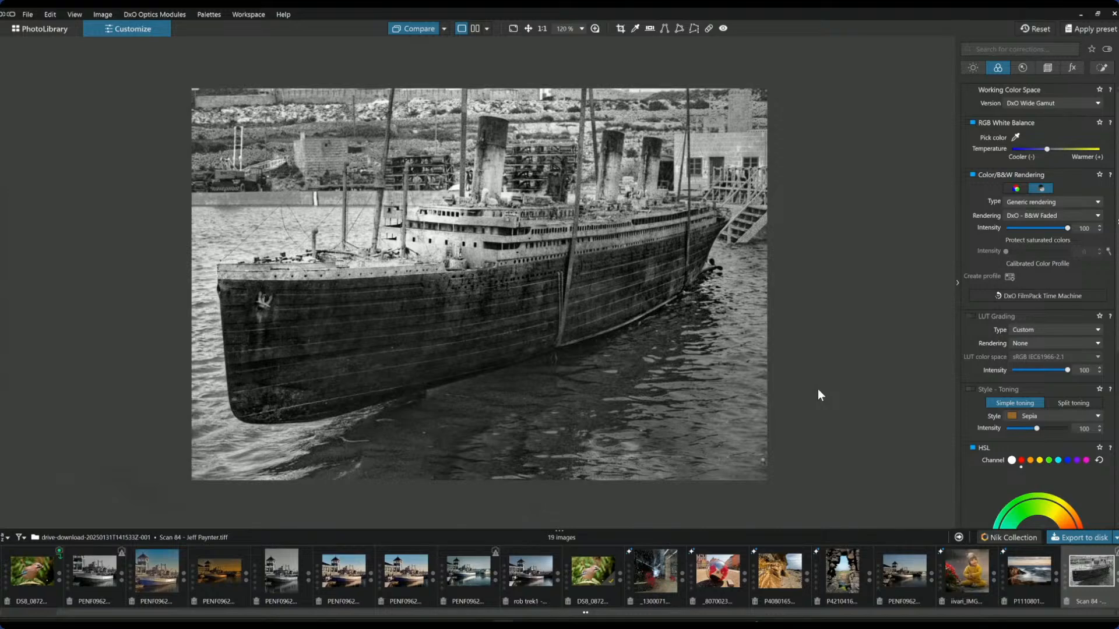
pyautogui.click(1097, 71)
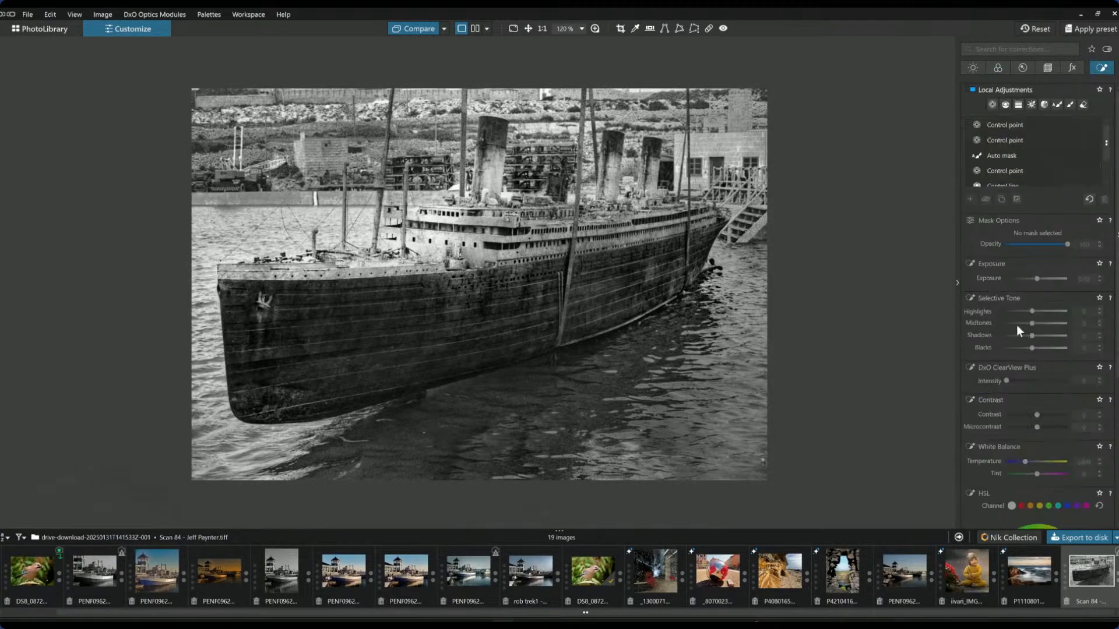
pyautogui.click(1006, 104)
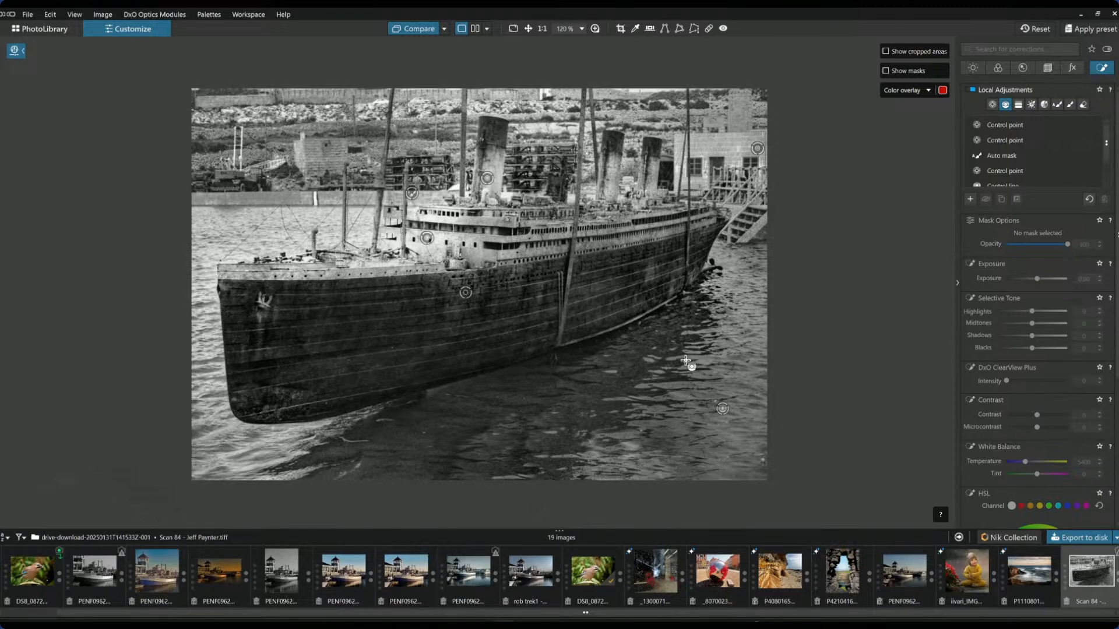
pyautogui.moveTo(766, 269); pyautogui.dragTo(551, 273)
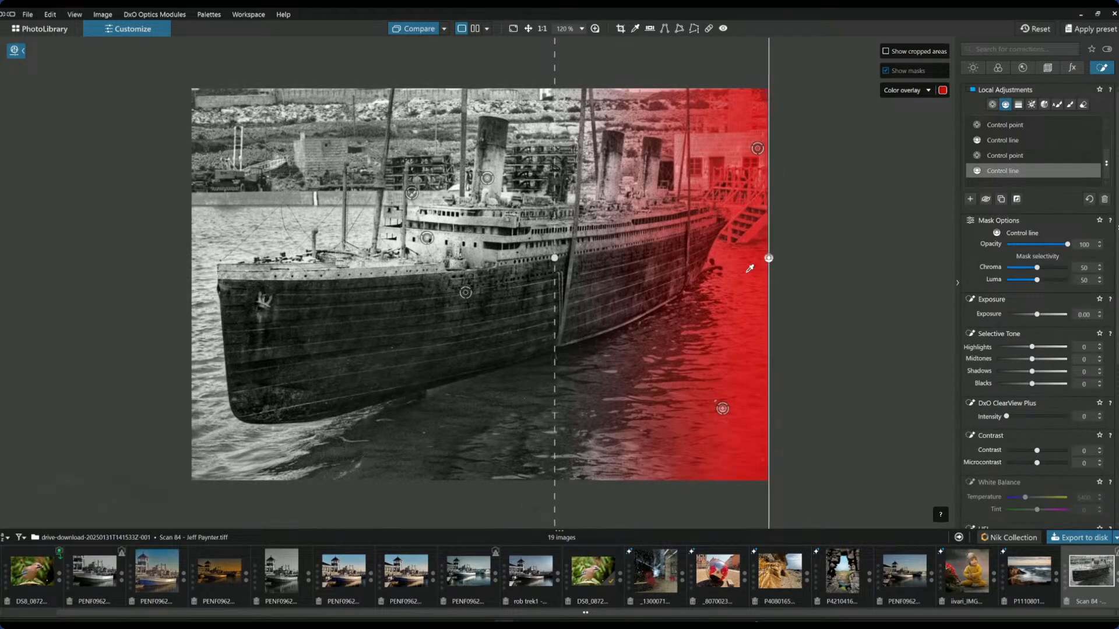
pyautogui.moveTo(553, 121); pyautogui.dragTo(475, 206)
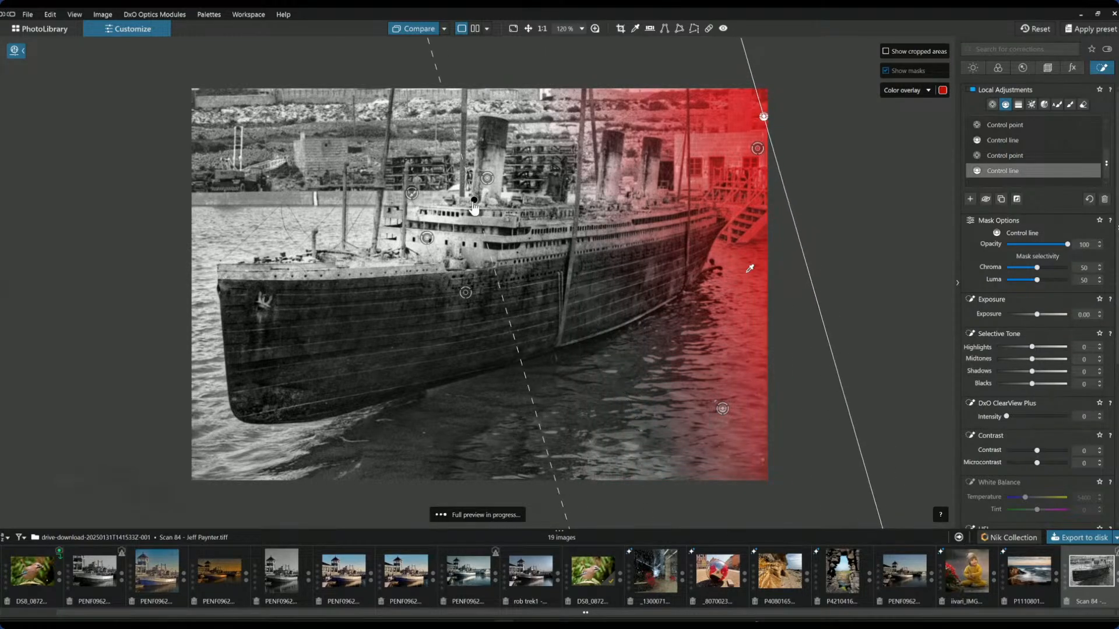
pyautogui.moveTo(1038, 281); pyautogui.dragTo(1039, 281)
pyautogui.moveTo(750, 272); pyautogui.dragTo(665, 321)
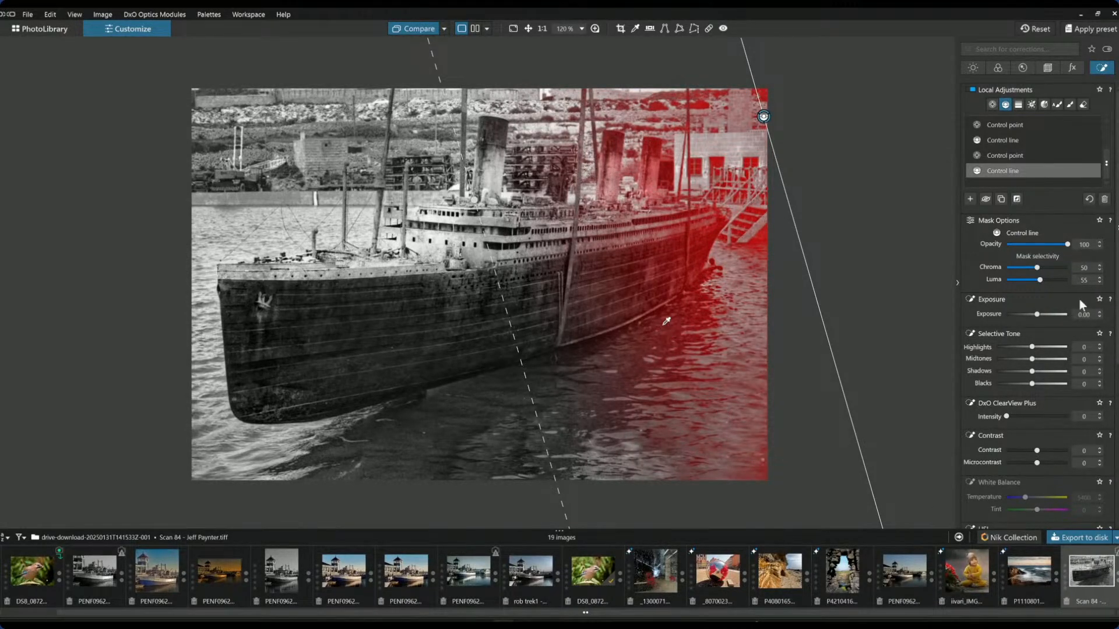
# Step: Set the new control line's luma selectivity to 57, its blacks to -36 and its exposure to -0.75
pyautogui.moveTo(1040, 280); pyautogui.dragTo(1042, 280)
pyautogui.moveTo(1033, 388)
pyautogui.mouseDown()
pyautogui.moveTo(1011, 388)
pyautogui.moveTo(1021, 385)
pyautogui.mouseUp()
pyautogui.moveTo(1037, 315); pyautogui.dragTo(1032, 316)
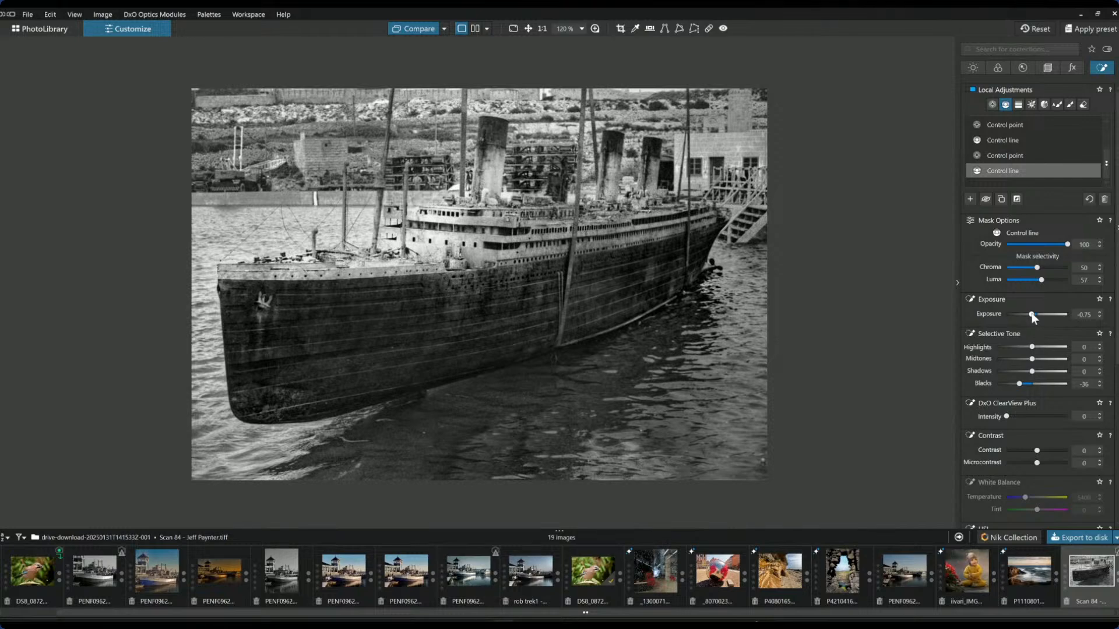
# Step: Set the selected control line's blacks to -25 and deselect the mask to view the whole ship
pyautogui.moveTo(1022, 383); pyautogui.dragTo(1026, 383)
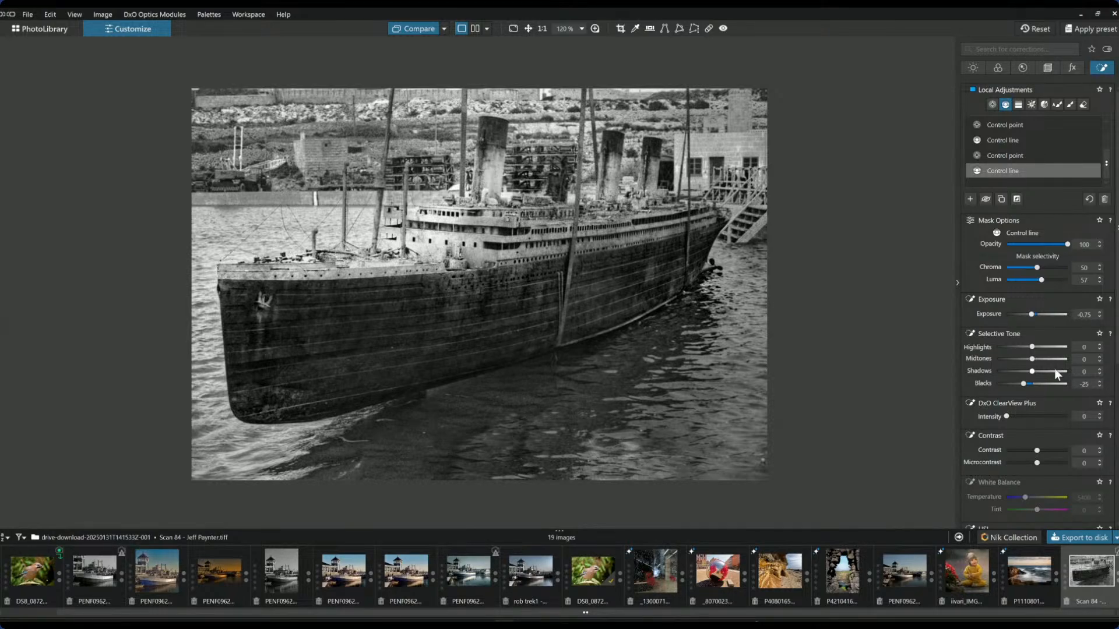
pyautogui.press('Escape')
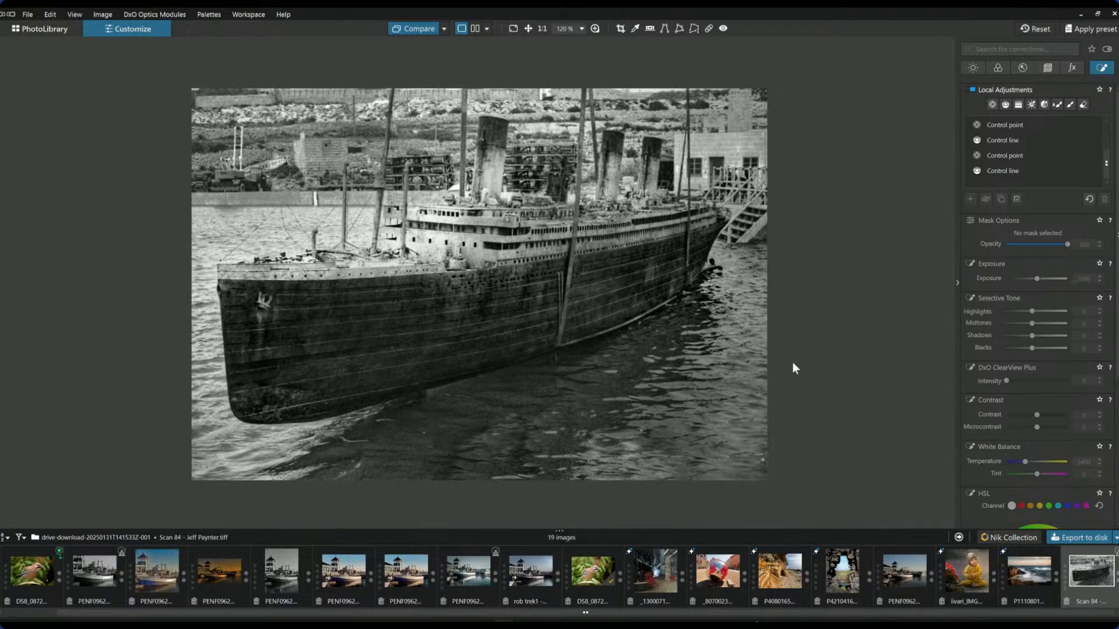
pyautogui.scroll(-1, 792, 362)
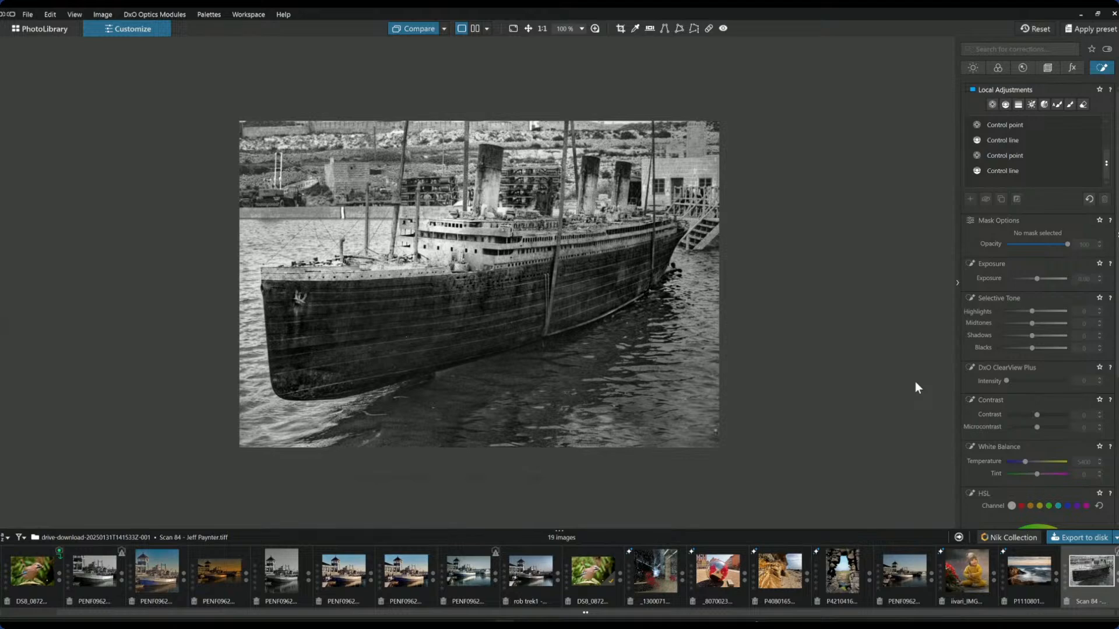
# Step: Apply Creative Vignetting to the ship image with intensity -48 and midpoint 38
pyautogui.click(1073, 69)
pyautogui.scroll(-3, 1037, 390)
pyautogui.scroll(-2, 1035, 394)
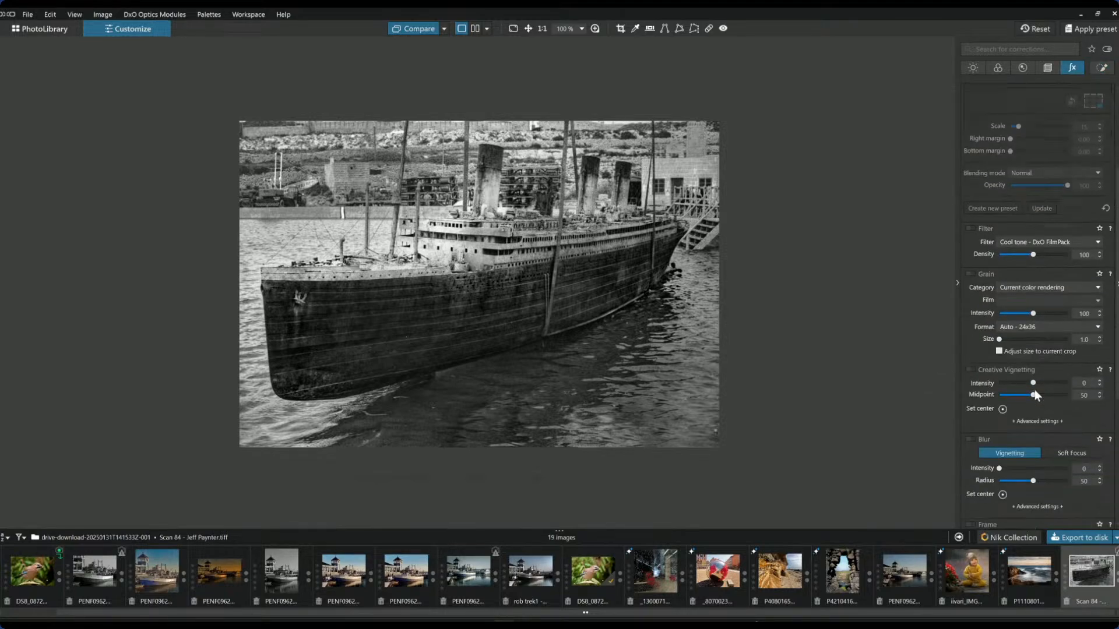
pyautogui.moveTo(1033, 383); pyautogui.dragTo(1029, 383)
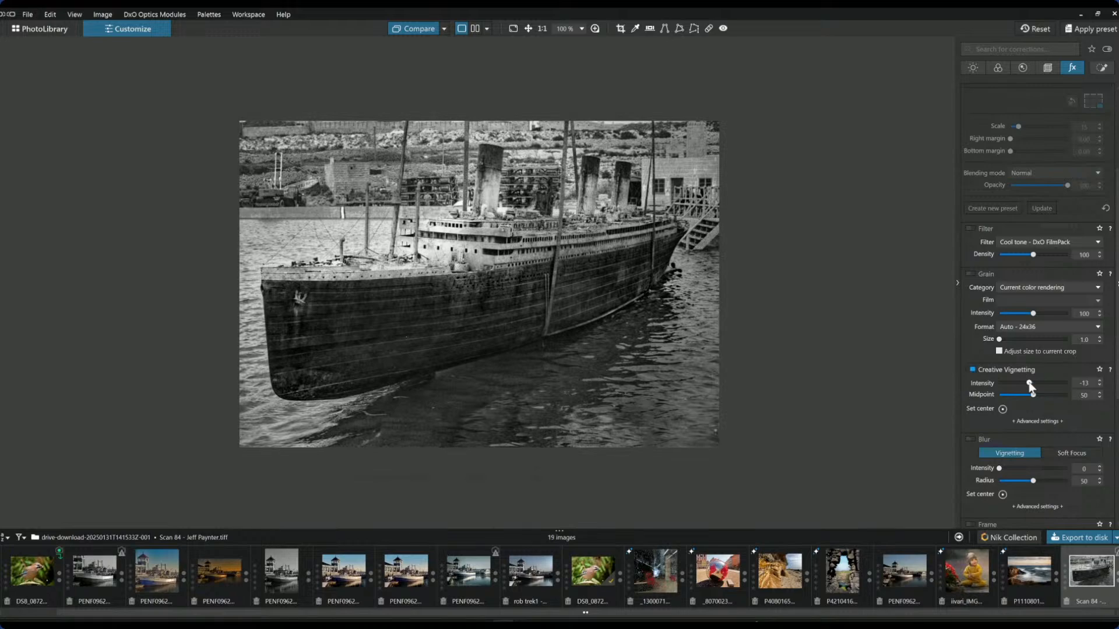
pyautogui.scroll(-4, 1029, 383)
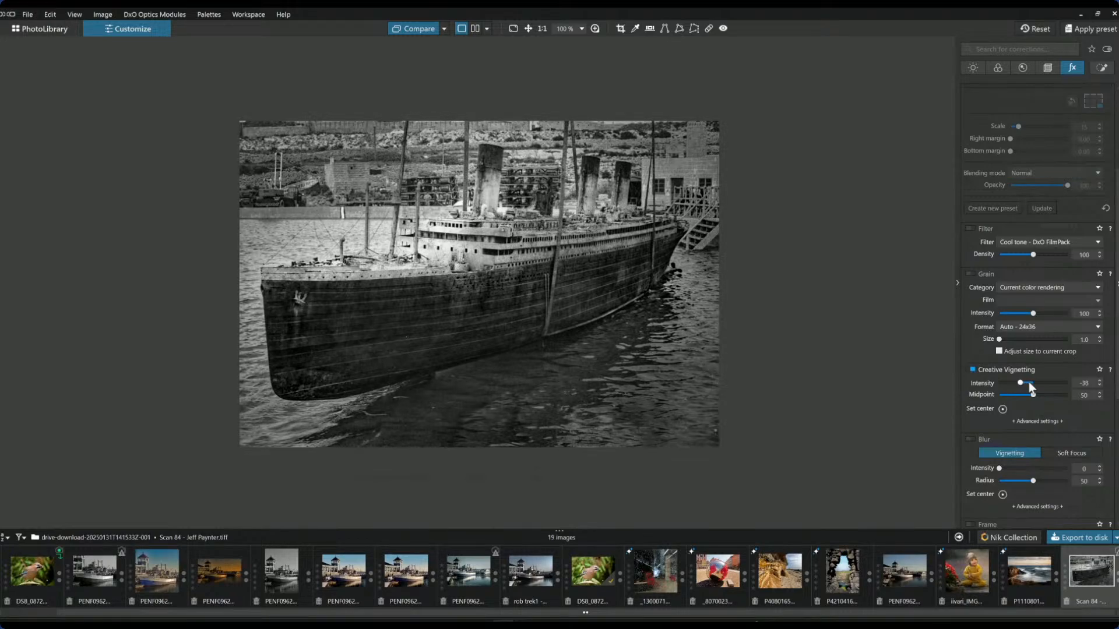
pyautogui.scroll(1, 1029, 383)
pyautogui.click(1025, 394)
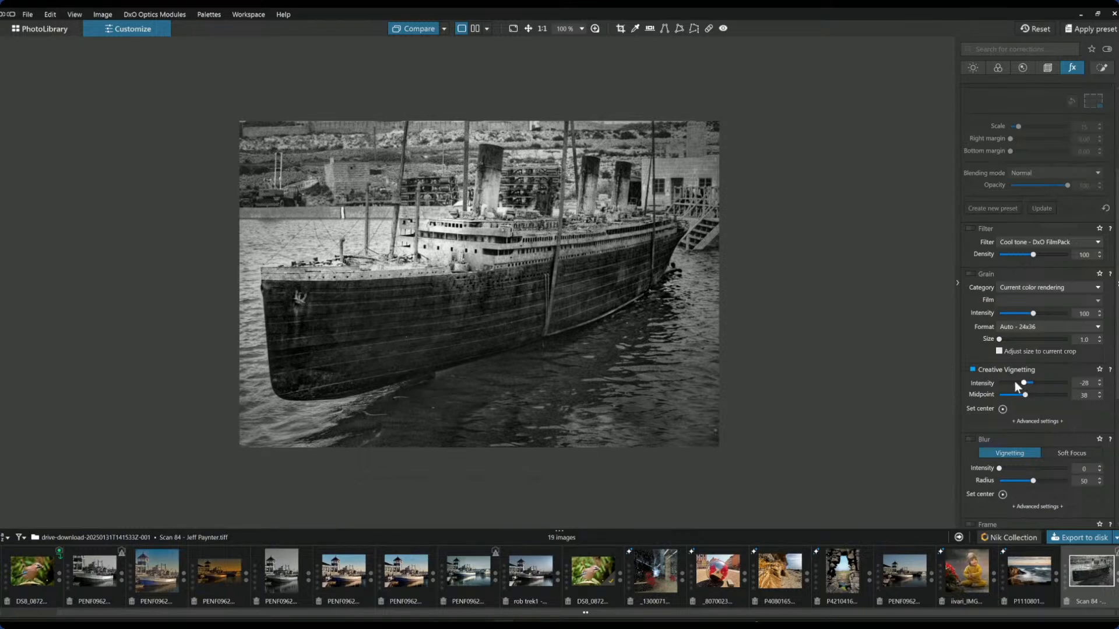
pyautogui.click(1014, 383)
pyautogui.moveTo(1014, 382); pyautogui.dragTo(1017, 399)
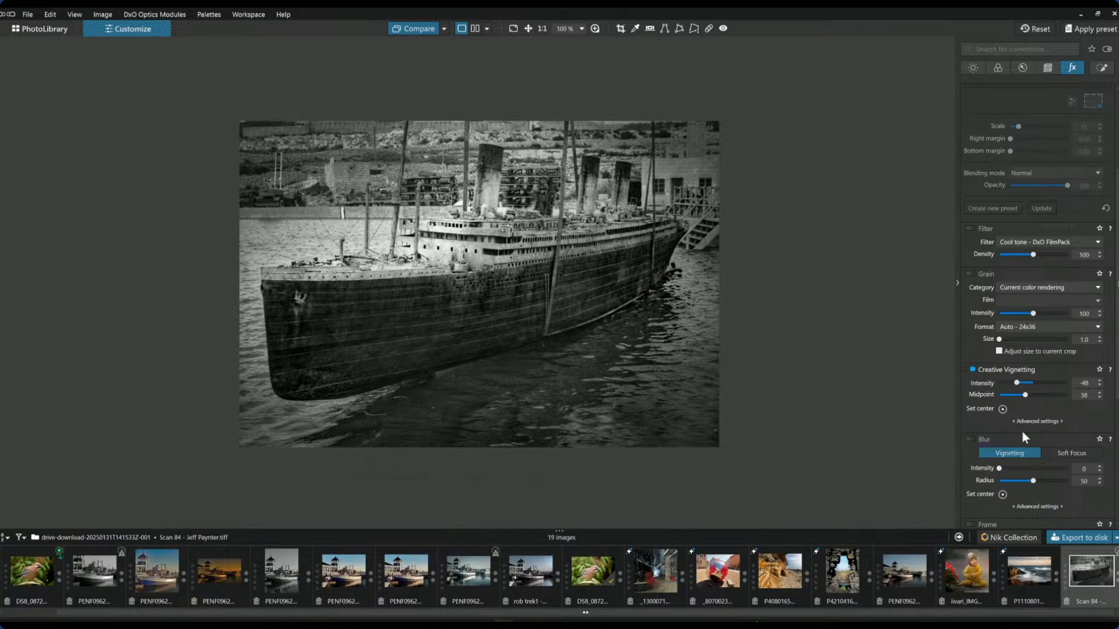
# Step: Add a Vignetting blur around the ship with intensity 2 and radius 96
pyautogui.scroll(-2, 1022, 437)
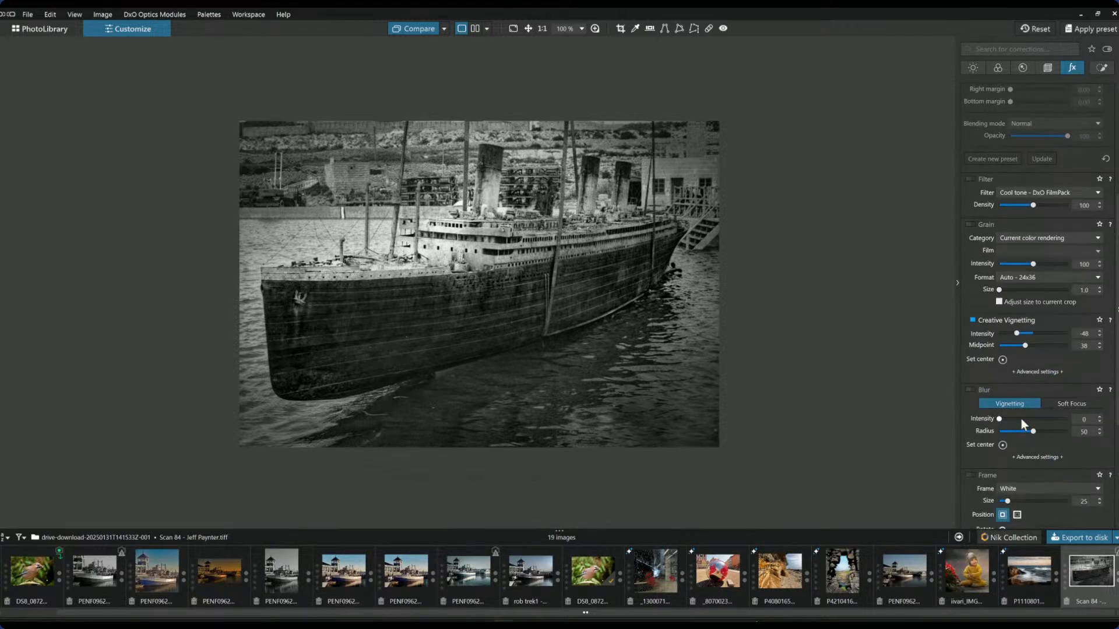
pyautogui.click(1022, 420)
pyautogui.moveTo(1021, 420); pyautogui.dragTo(1002, 419)
pyautogui.moveTo(1002, 419); pyautogui.dragTo(996, 418)
pyautogui.scroll(1, 995, 417)
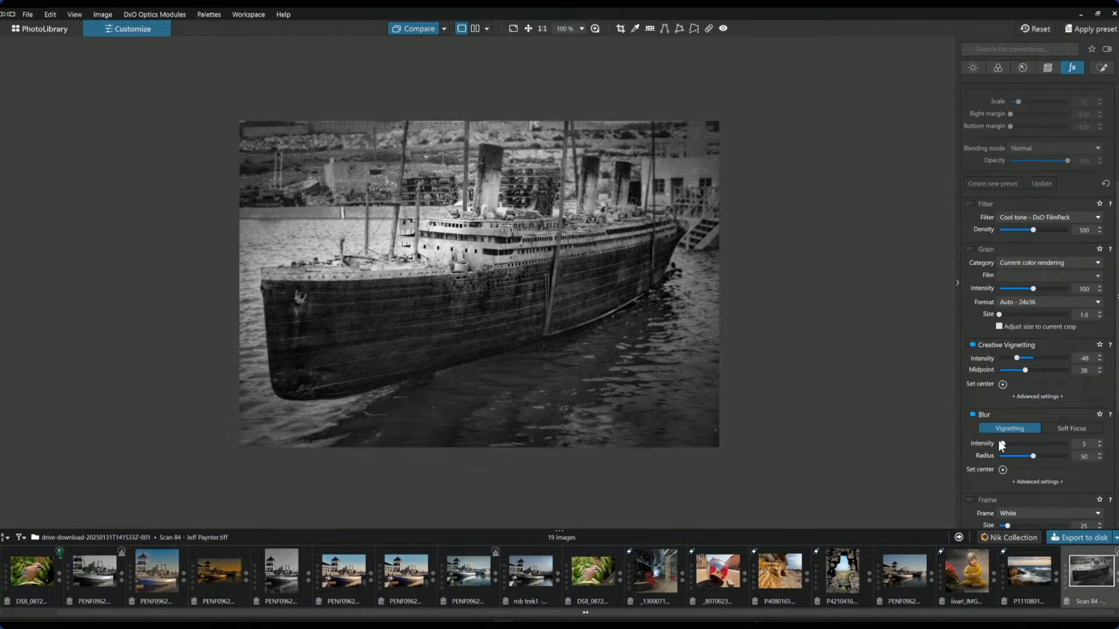
pyautogui.click(1054, 428)
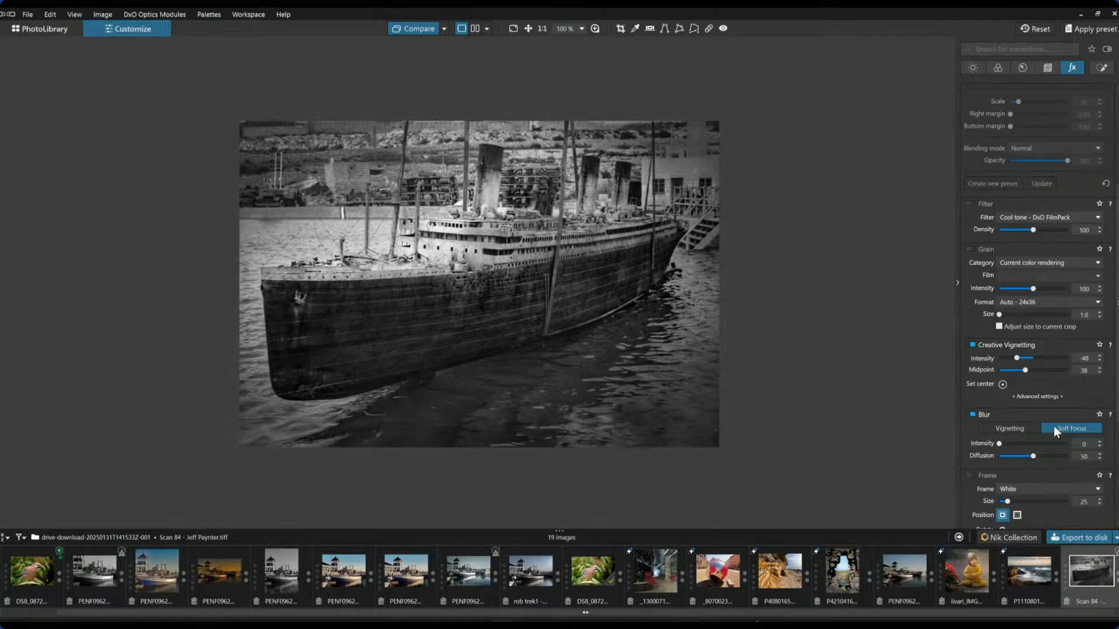
pyautogui.click(1009, 429)
pyautogui.click(1007, 444)
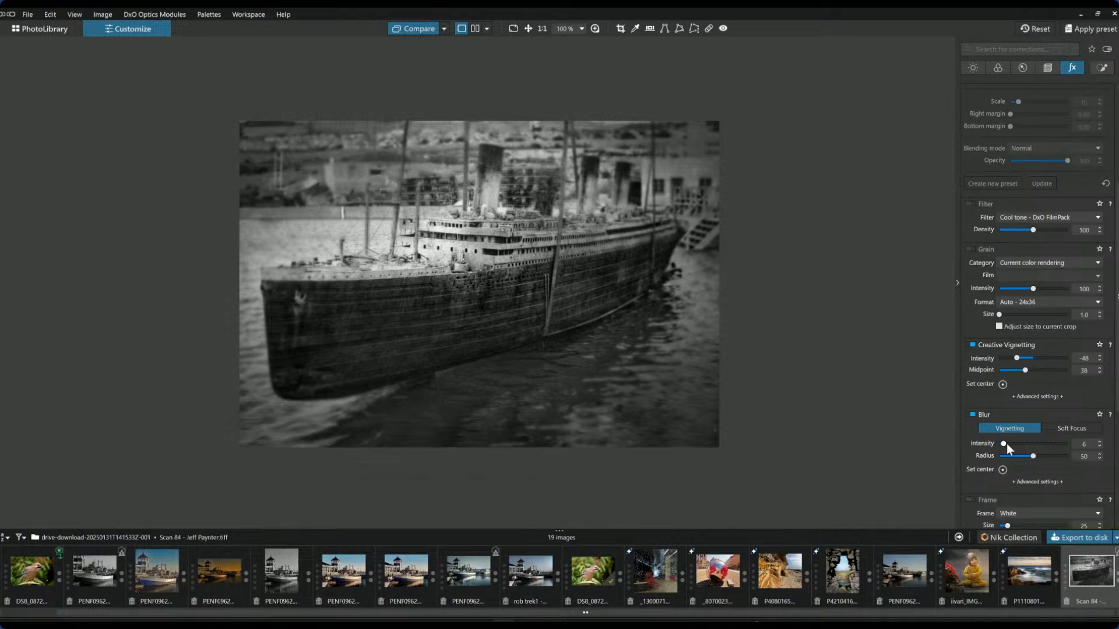
pyautogui.scroll(-5, 1006, 444)
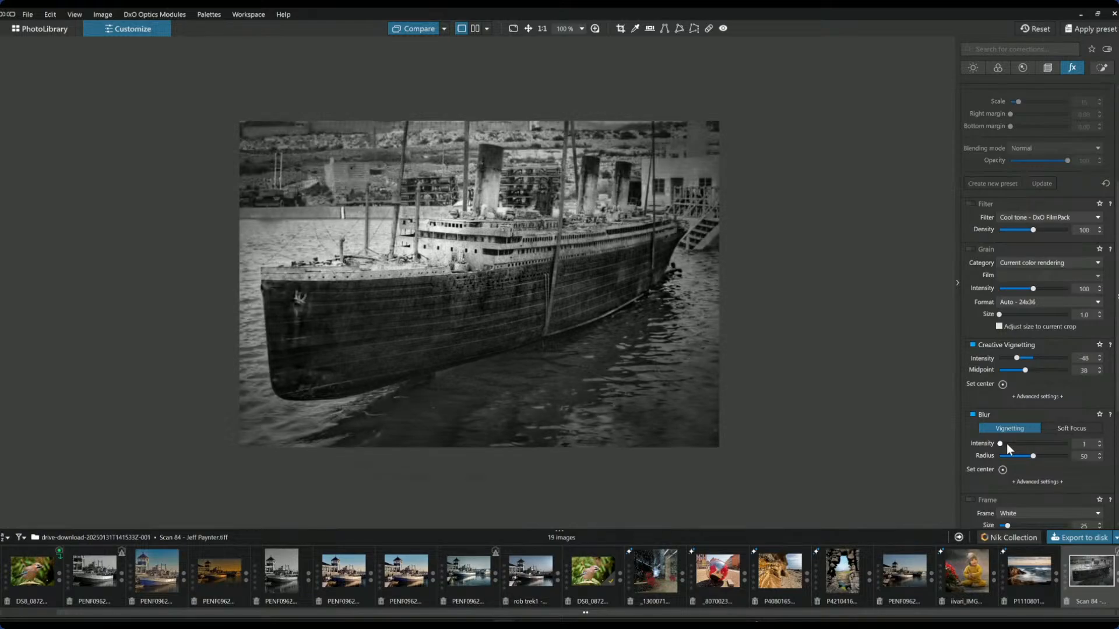
pyautogui.click(1099, 444)
pyautogui.moveTo(1035, 456); pyautogui.dragTo(1002, 445)
pyautogui.moveTo(1002, 443); pyautogui.dragTo(1000, 446)
# Step: Hide the side palettes to compare the original and edited ship side by side, and return to the single-image view with palettes shown
pyautogui.press('F9')
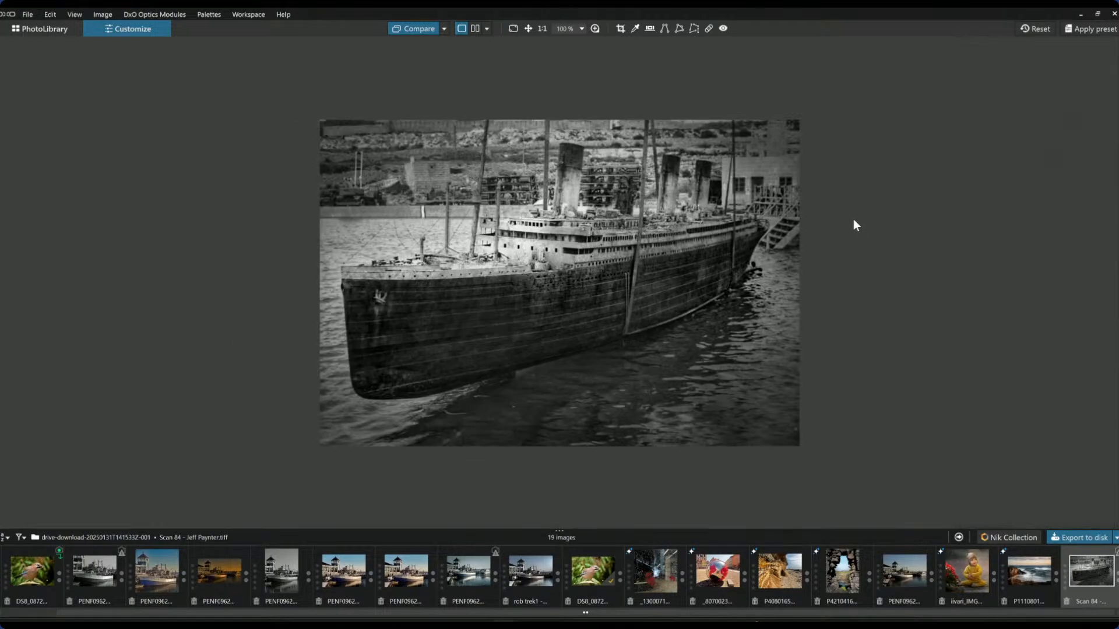
pyautogui.click(479, 29)
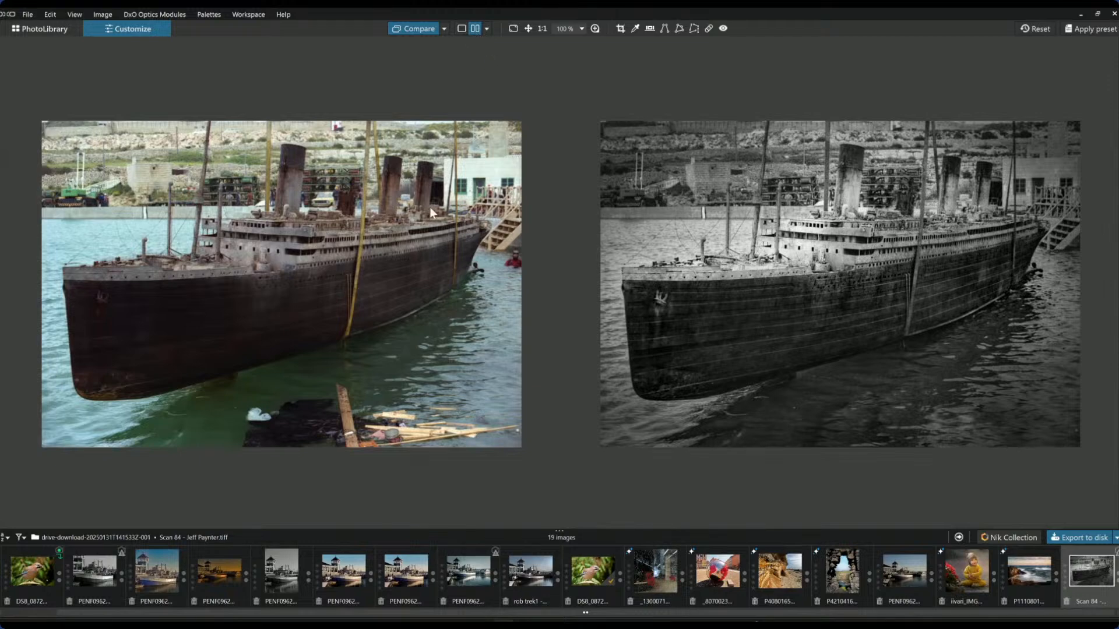
pyautogui.scroll(1, 757, 278)
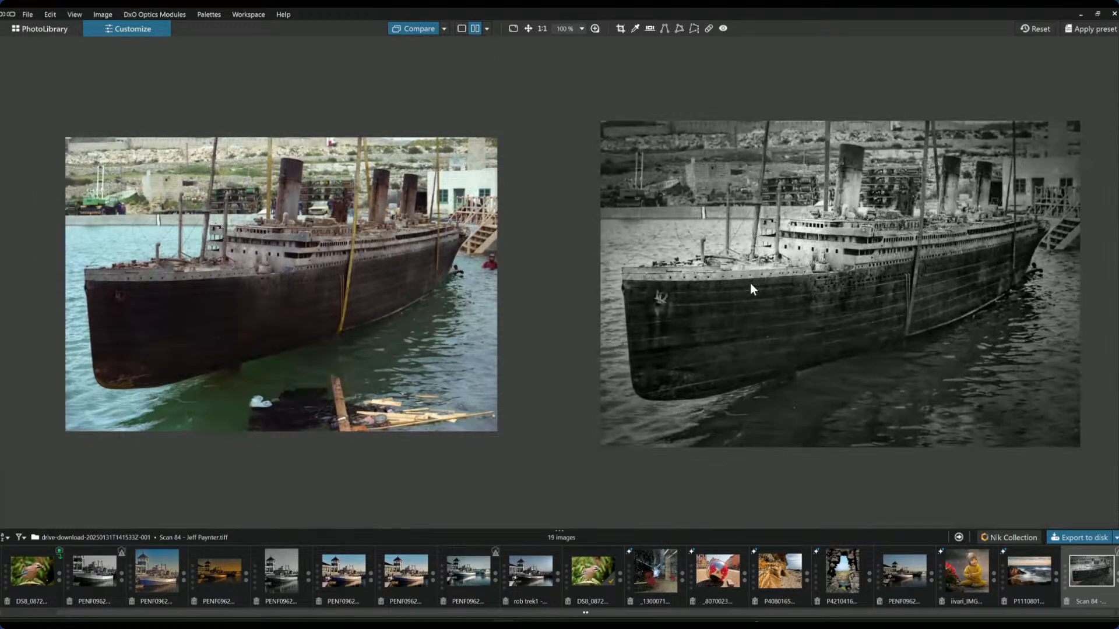
pyautogui.scroll(1, 401, 280)
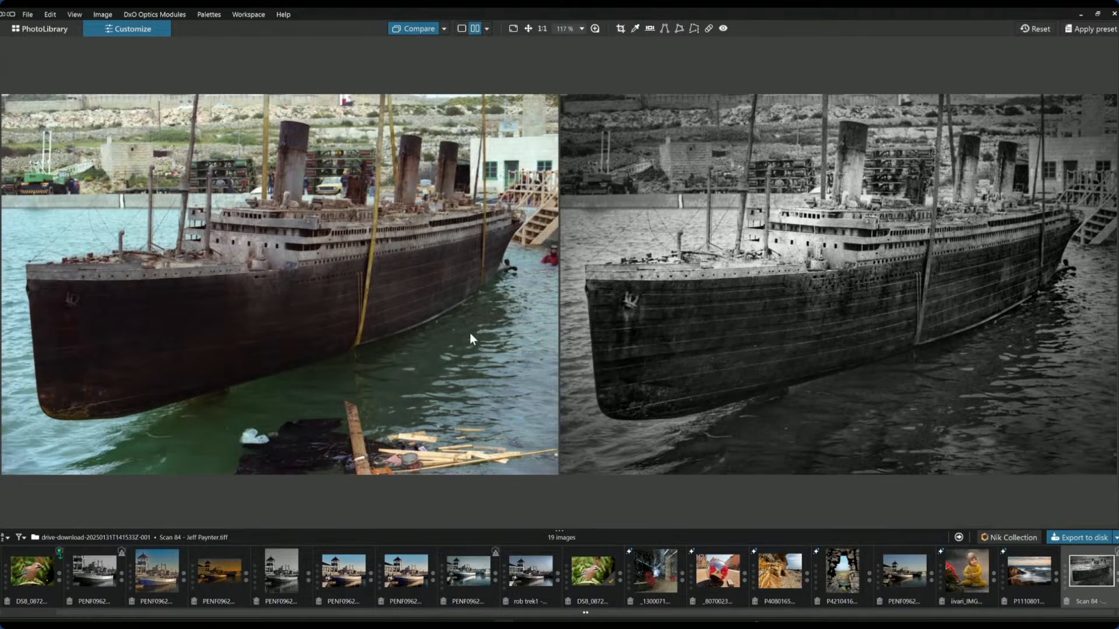
pyautogui.scroll(-1, 469, 333)
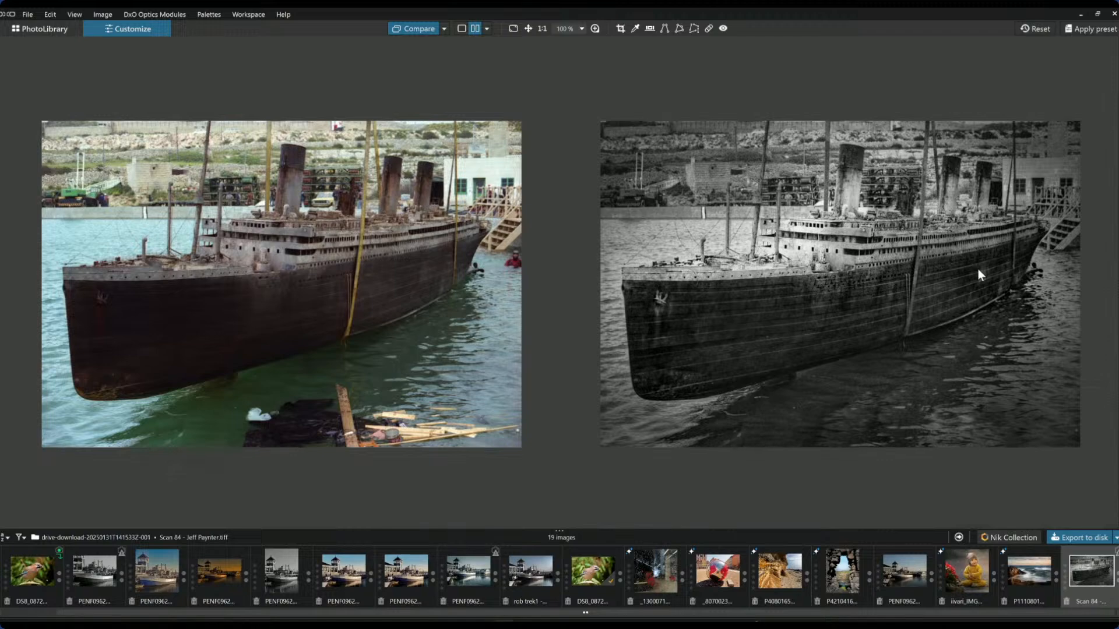
pyautogui.press('Tab')
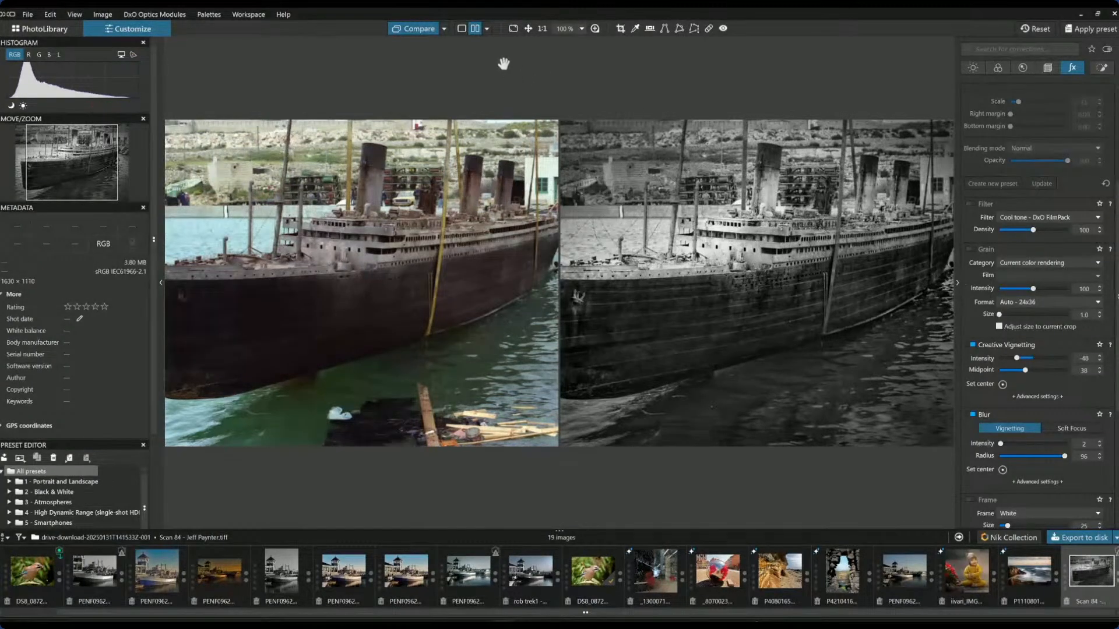
pyautogui.click(471, 29)
pyautogui.click(462, 28)
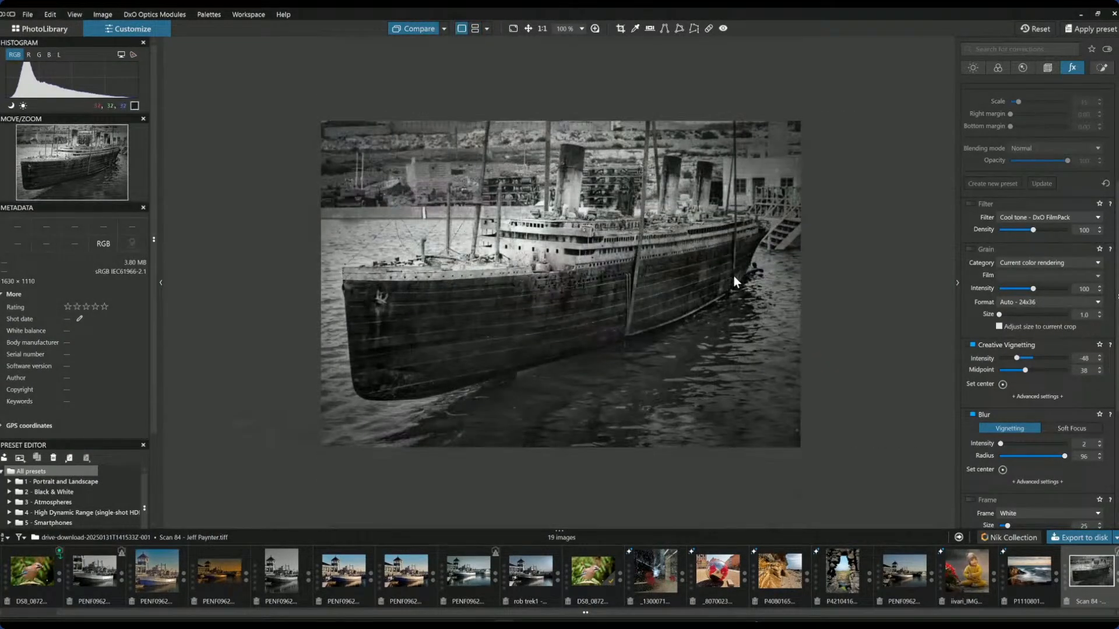
pyautogui.scroll(1, 728, 284)
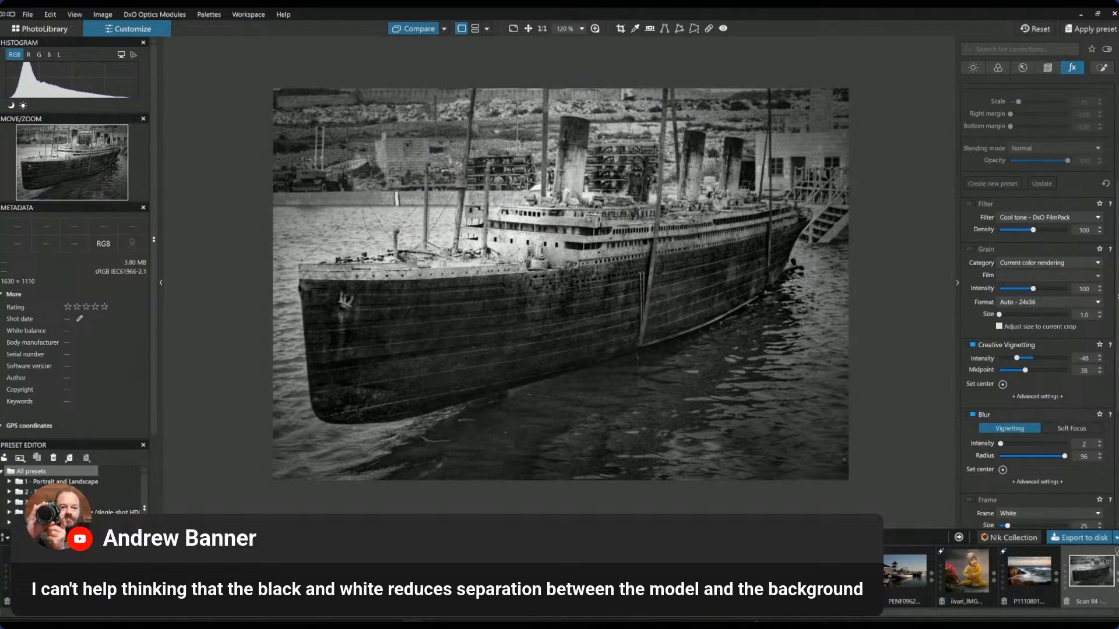
pyautogui.moveTo(0, 278); pyautogui.dragTo(839, 100)
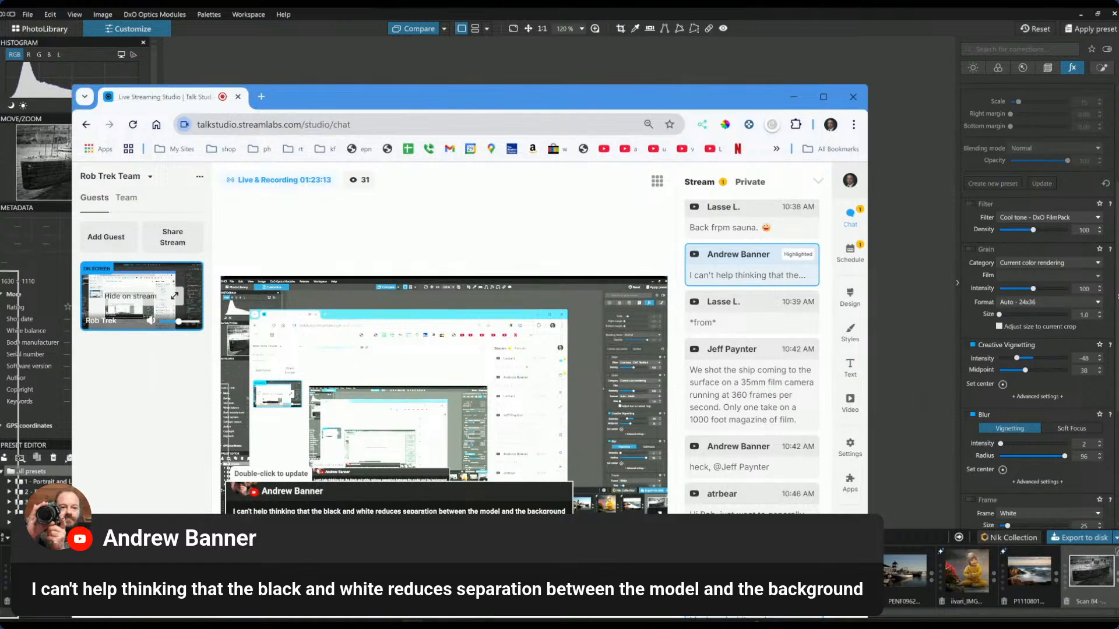
pyautogui.moveTo(504, 105); pyautogui.dragTo(0, 285)
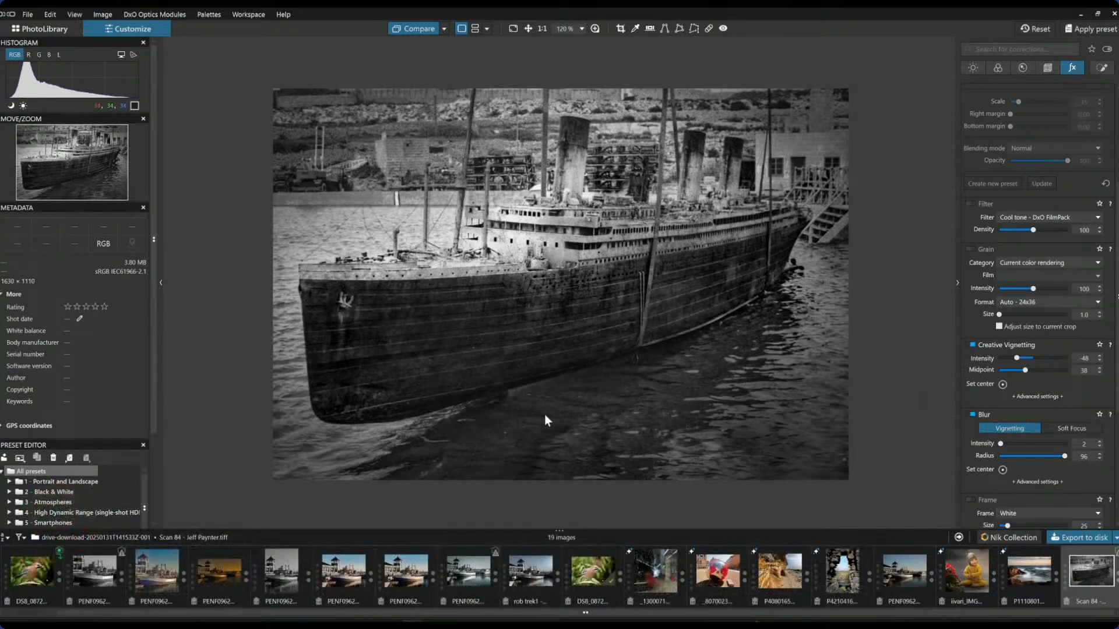
# Step: Toggle the ship's rendering to color and back to Generic rendering, Neutral Black and White, and compare it with the original
pyautogui.click(998, 69)
pyautogui.scroll(5, 1025, 227)
pyautogui.click(1021, 190)
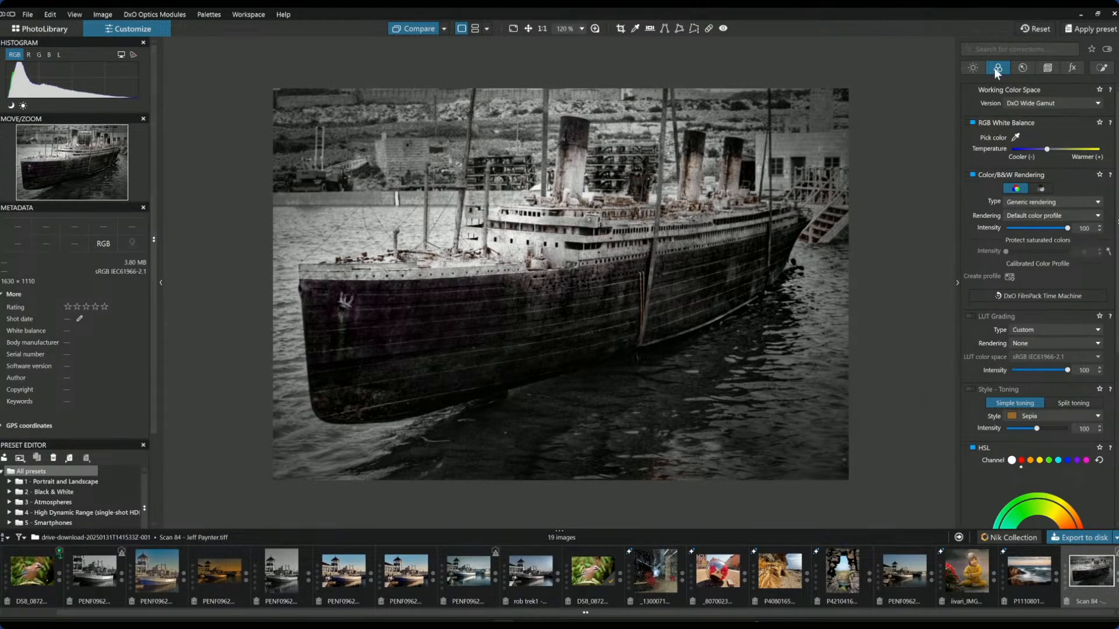
pyautogui.click(1033, 189)
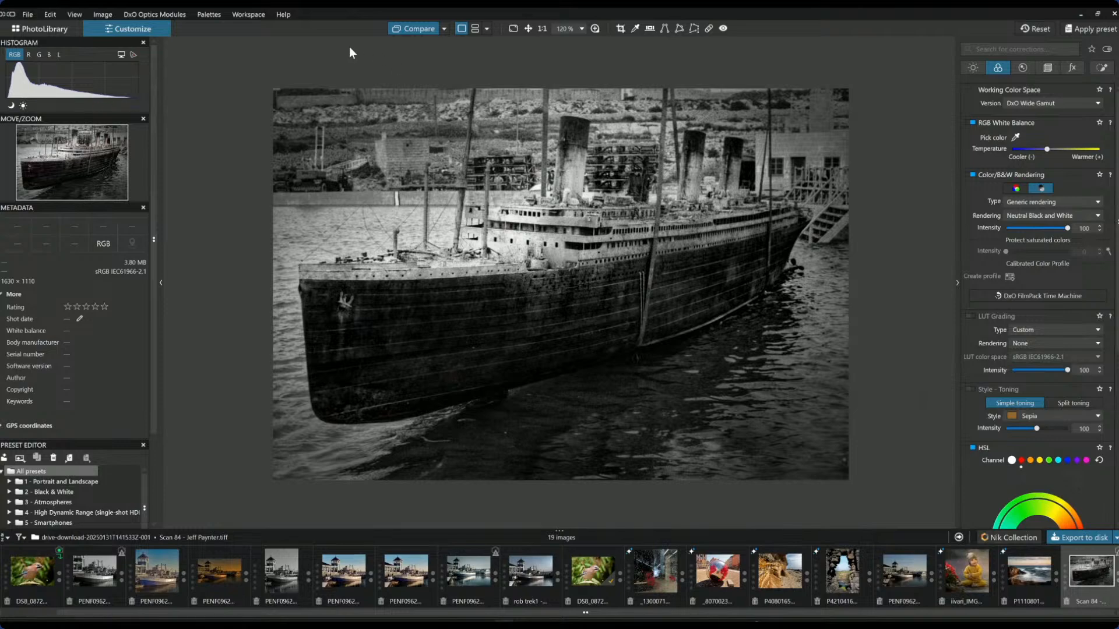
pyautogui.click(404, 29)
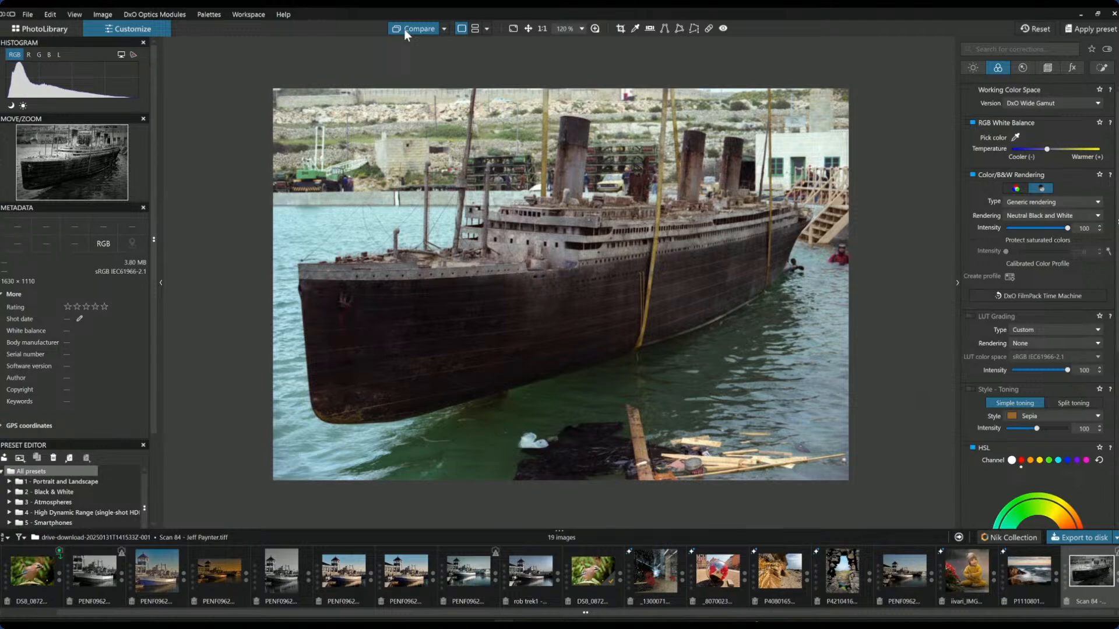
pyautogui.click(404, 29)
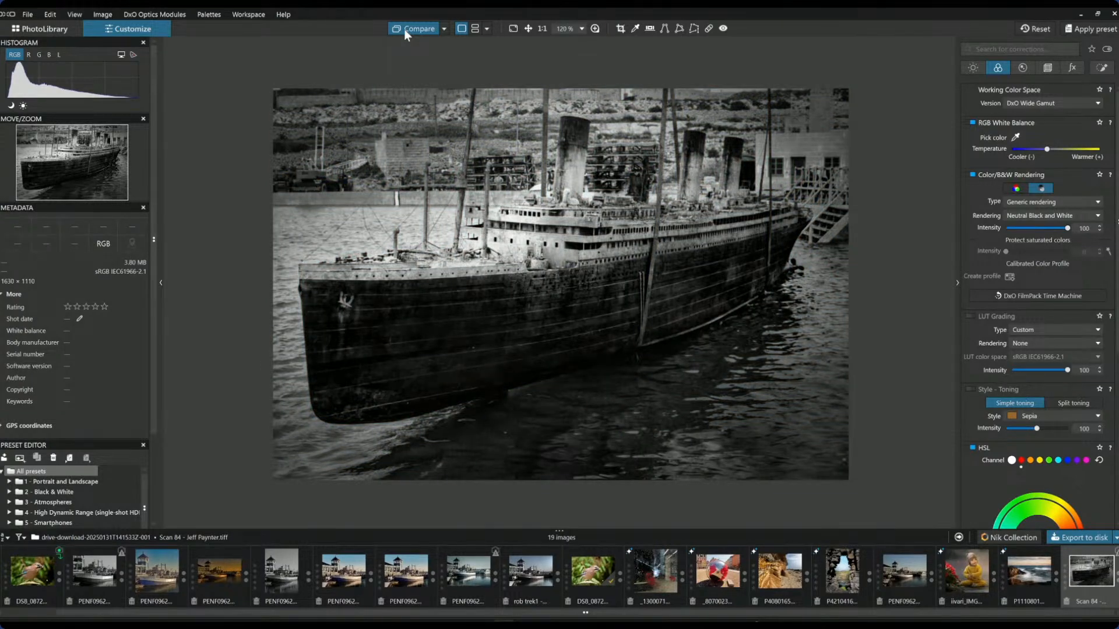
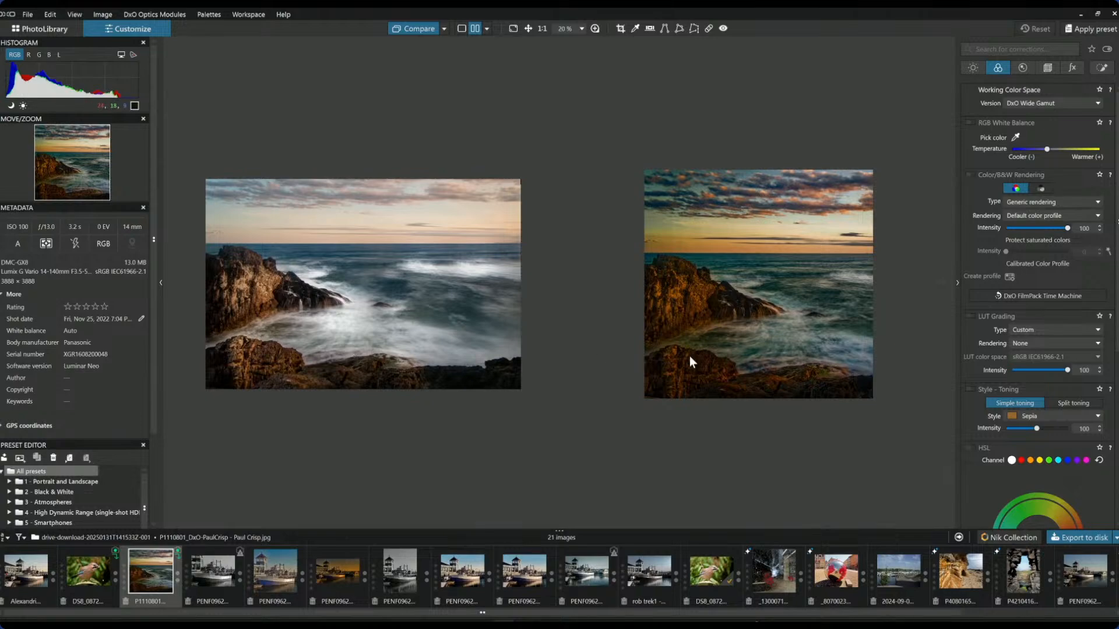
# Step: Examine the square rocky seascape edit enlarged beside its wider reference version with the side palettes hidden
pyautogui.press('Tab')
pyautogui.scroll(2, 526, 348)
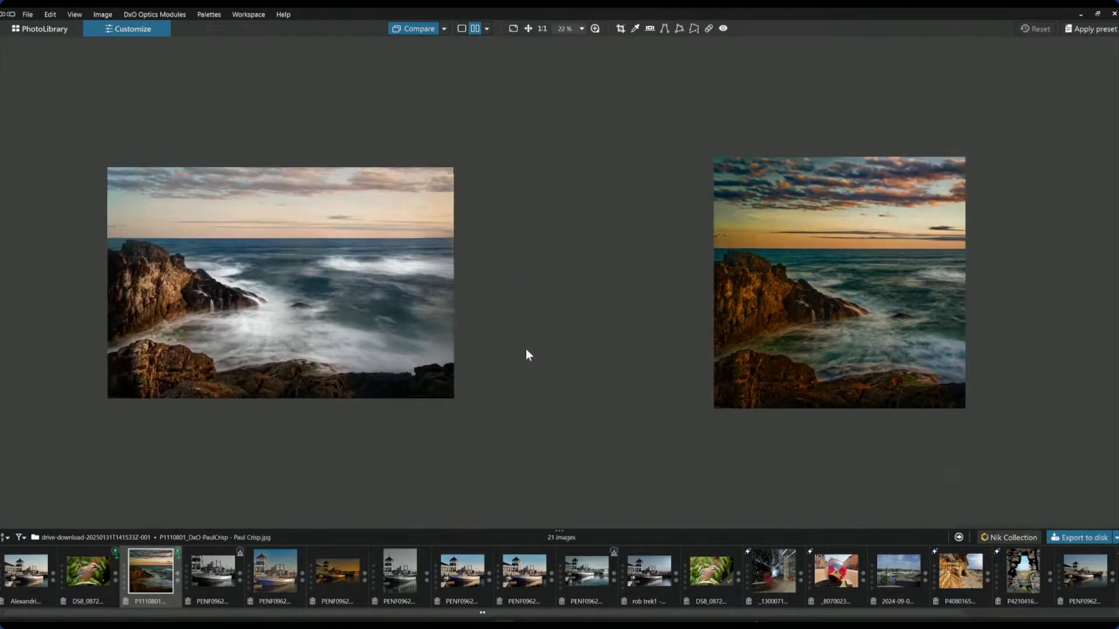
pyautogui.scroll(1, 753, 359)
pyautogui.scroll(1, 753, 359)
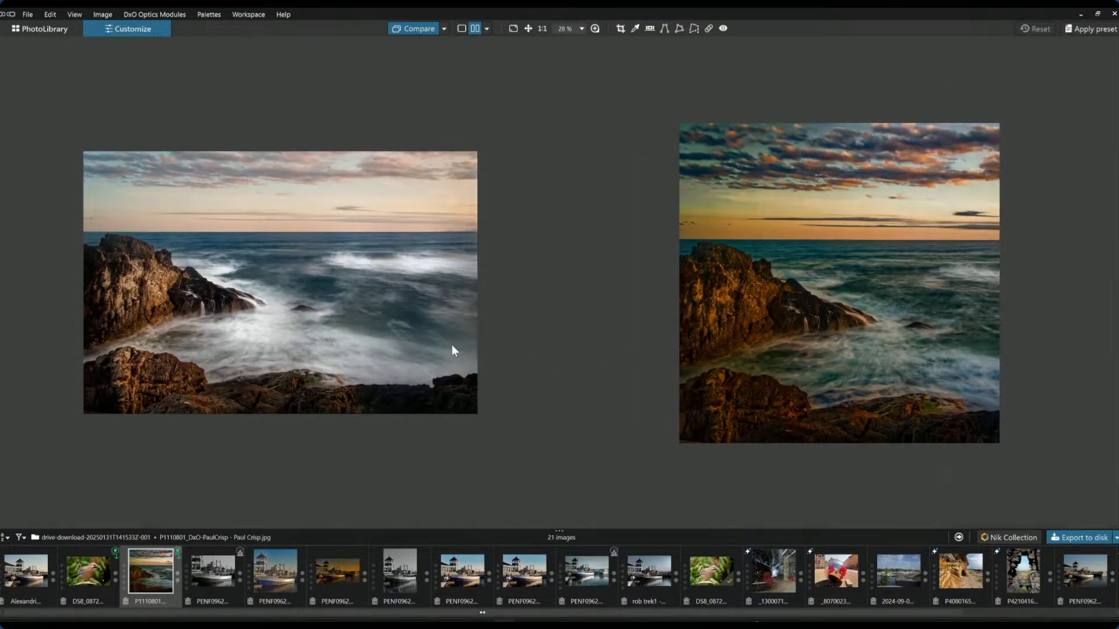
pyautogui.scroll(2, 453, 346)
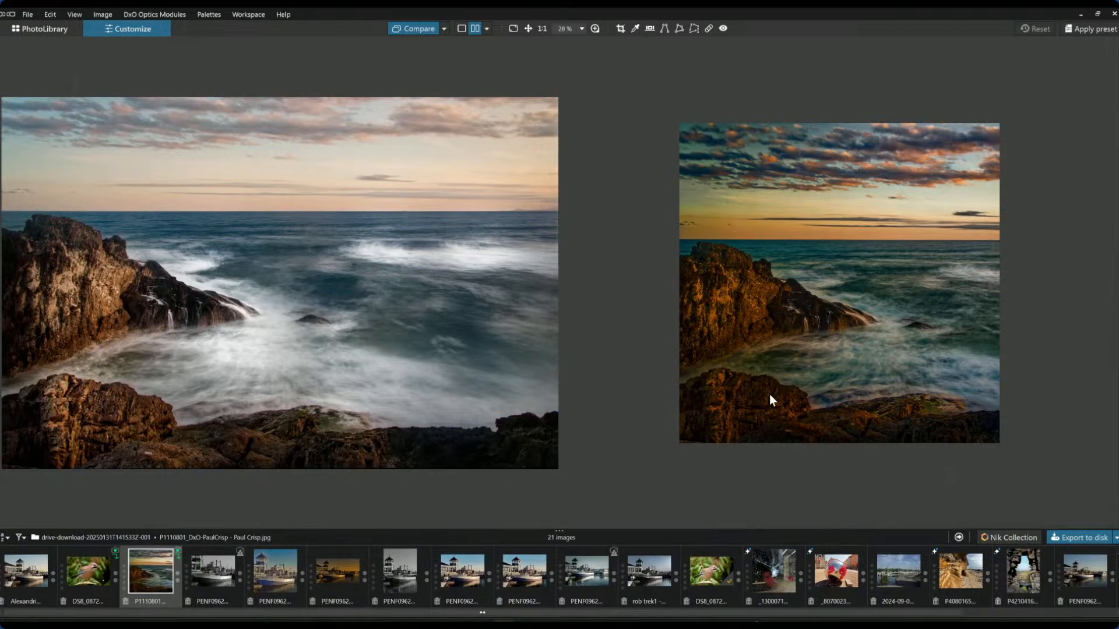
pyautogui.scroll(1, 769, 400)
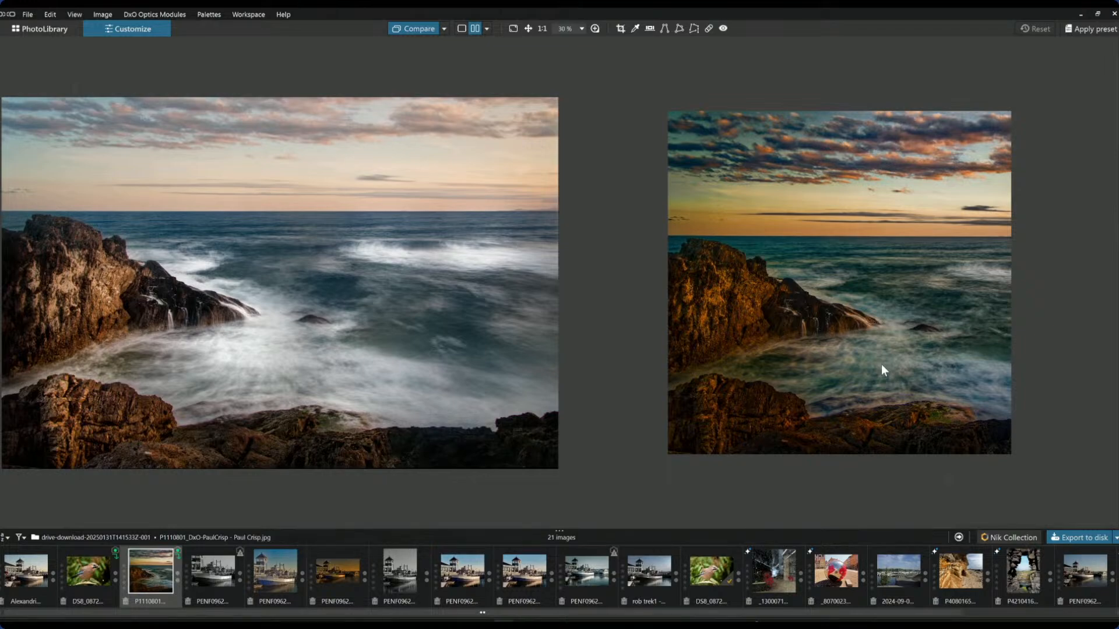
pyautogui.scroll(1, 881, 370)
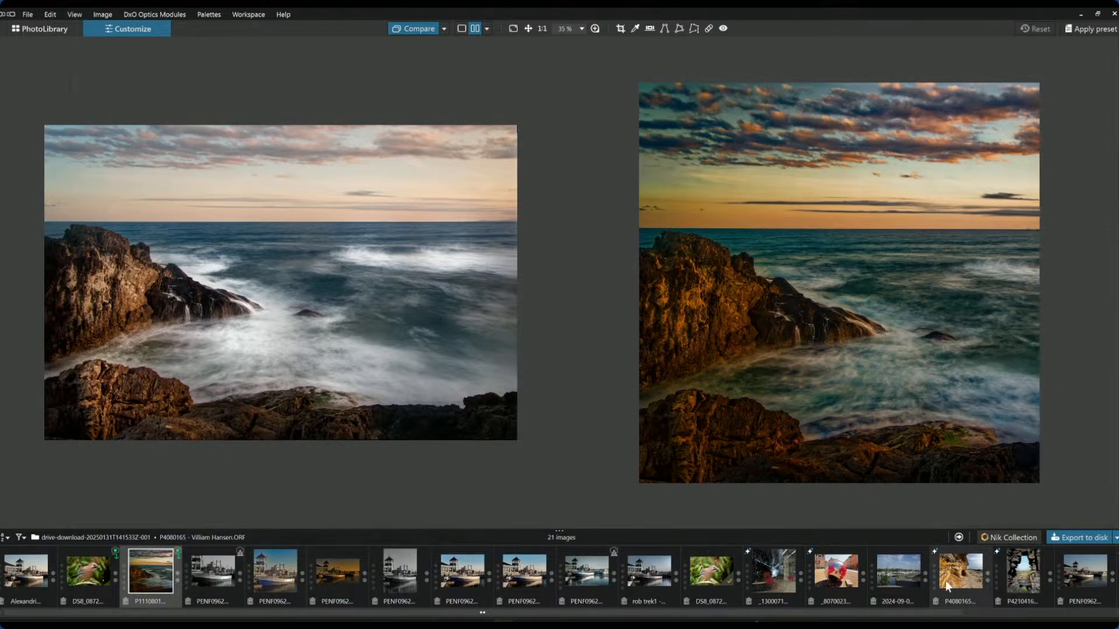
pyautogui.scroll(-2, 911, 583)
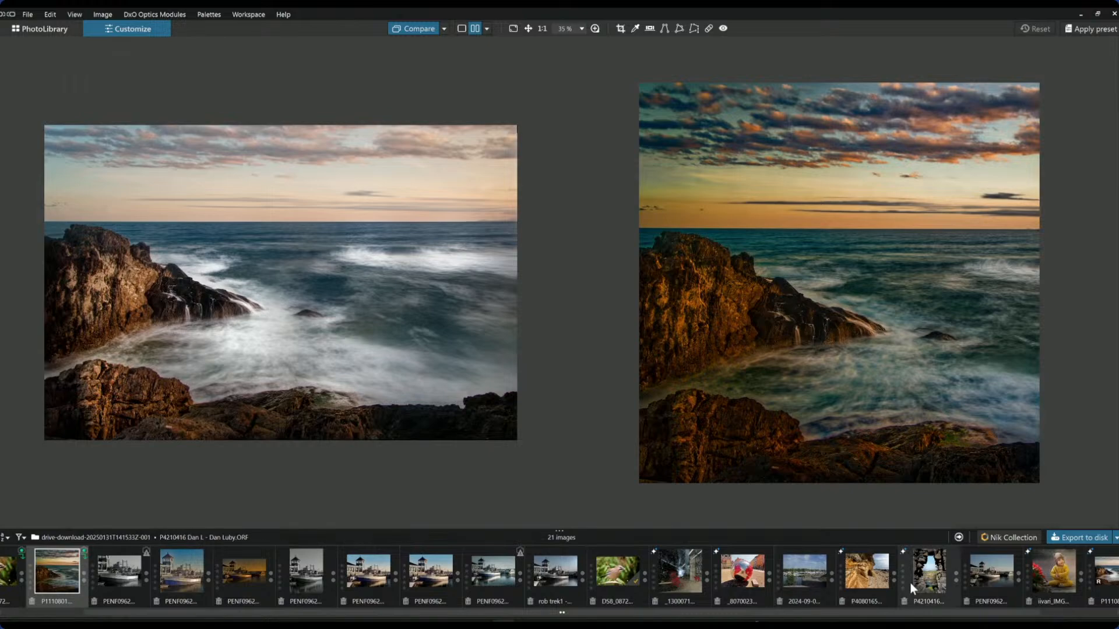
pyautogui.click(800, 577)
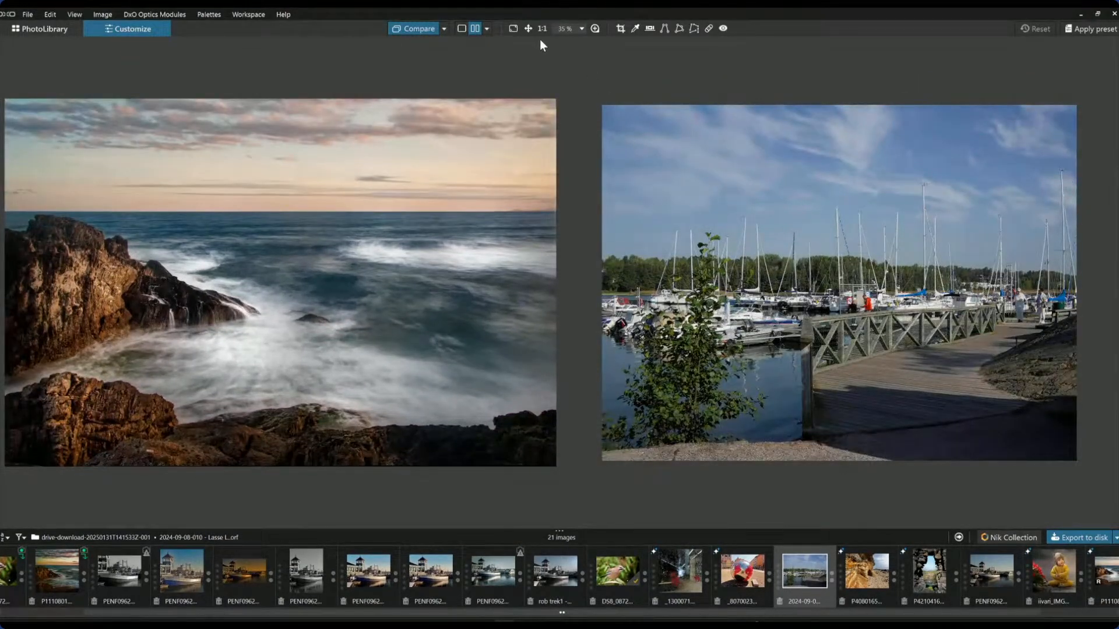
# Step: Show the marina photo alone with the side palettes visible and apply a general purpose preset to it
pyautogui.click(462, 32)
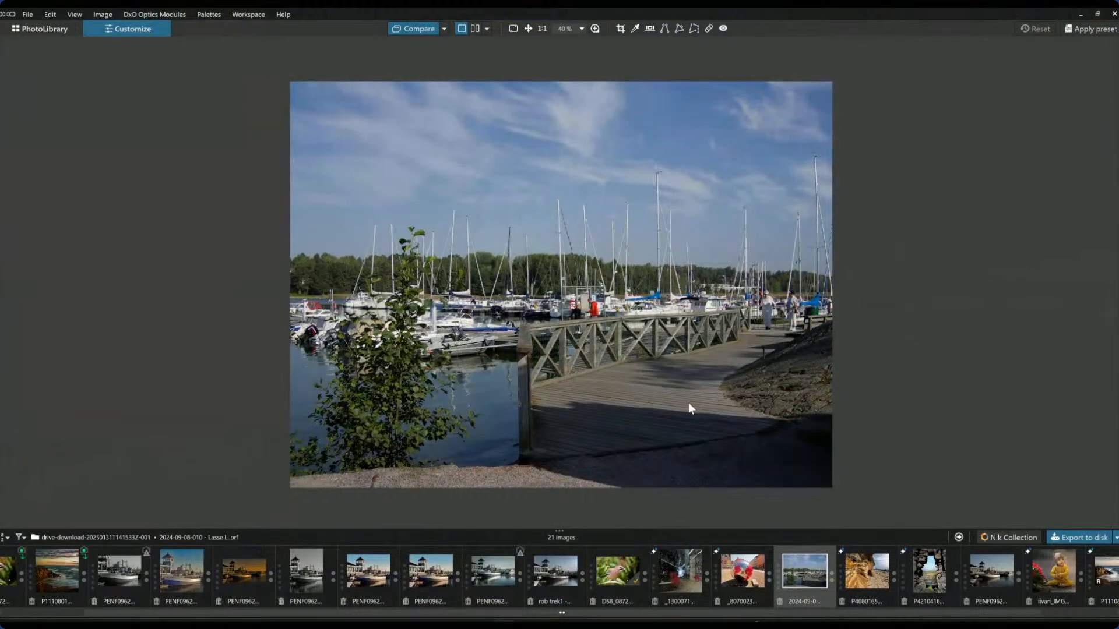
pyautogui.press('F9')
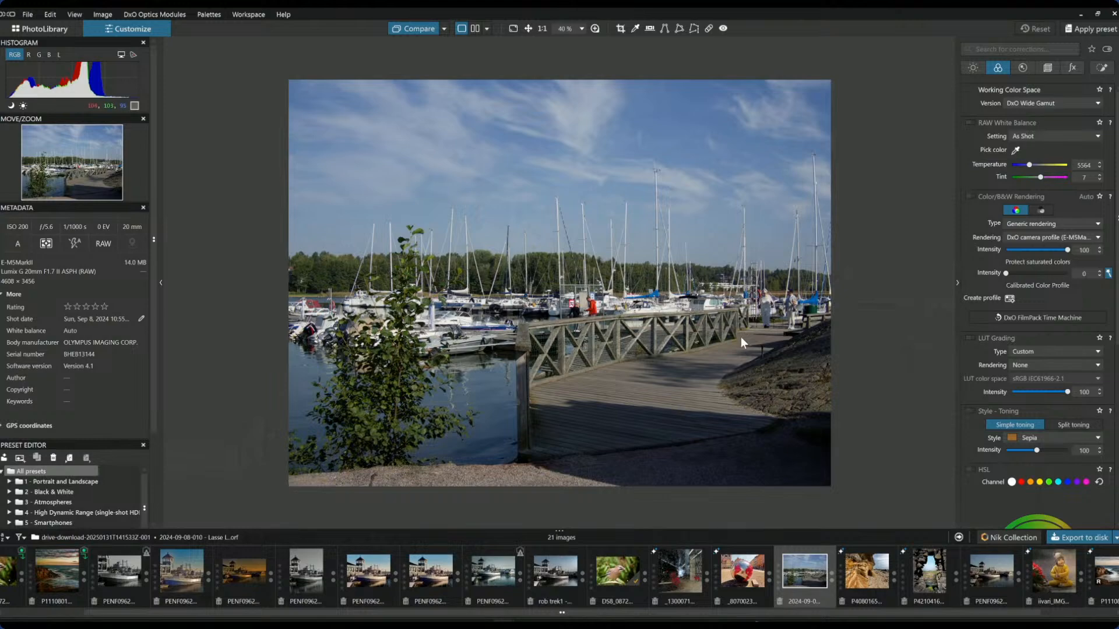
pyautogui.scroll(1, 740, 337)
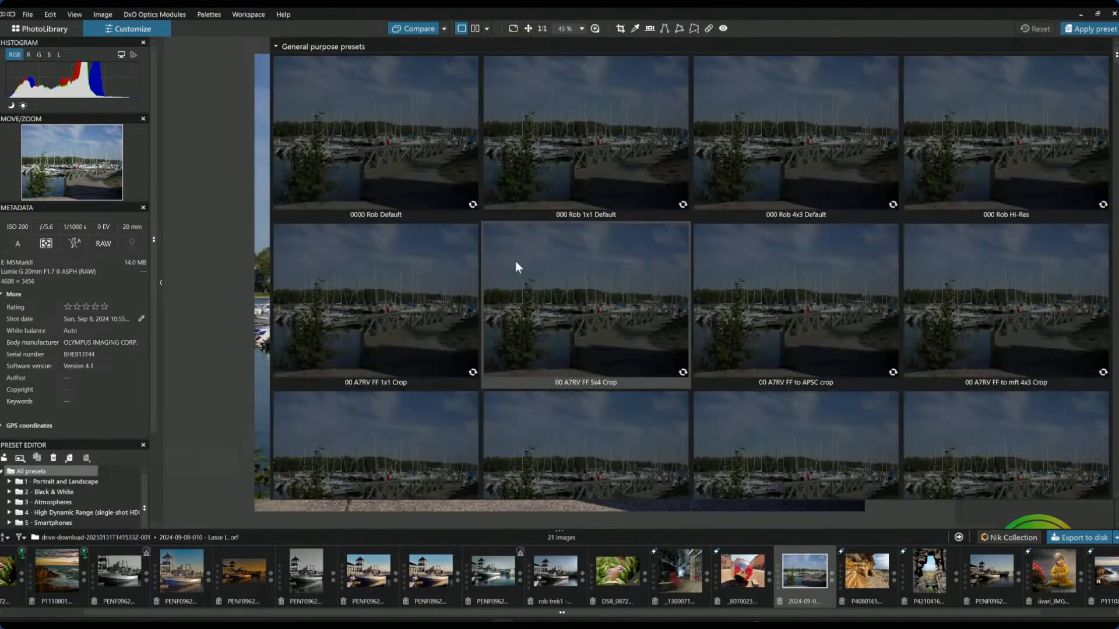
pyautogui.click(516, 263)
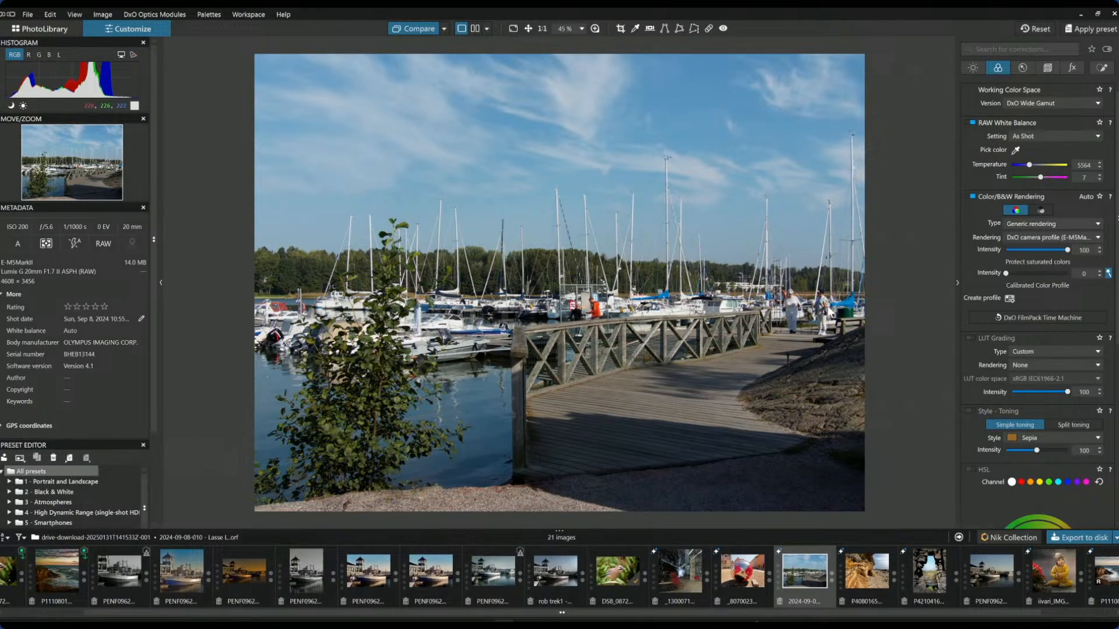
# Step: Crop the marina photo to a portrait frame of about 2348 × 3131 px around the boardwalk and masts, keeping the original aspect ratio
pyautogui.click(1047, 69)
pyautogui.click(1017, 164)
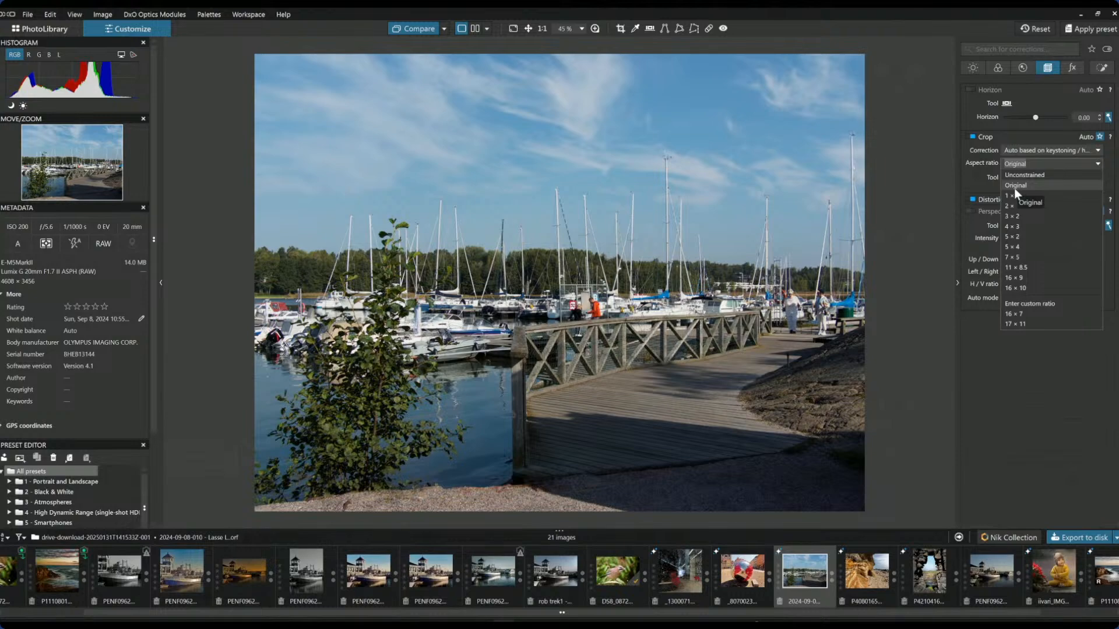
pyautogui.click(622, 34)
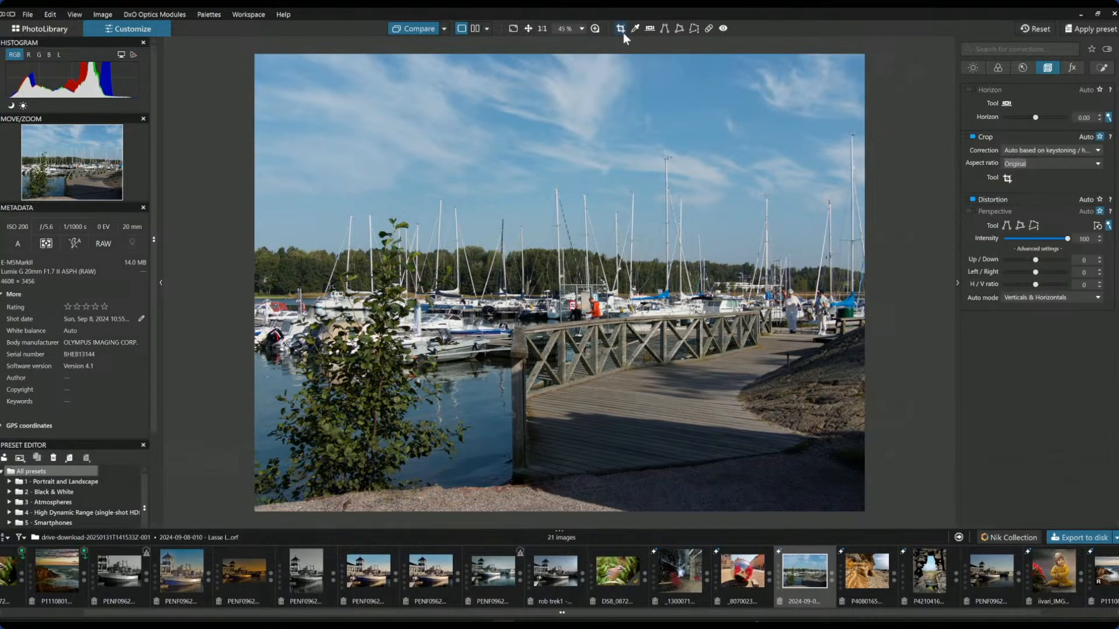
pyautogui.click(621, 29)
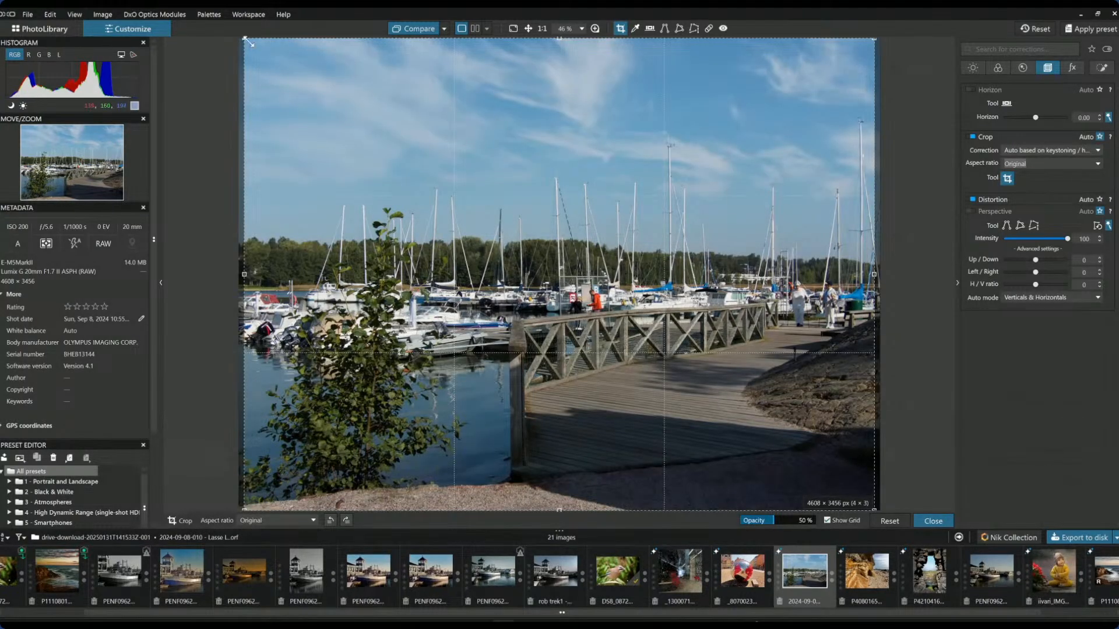
pyautogui.moveTo(246, 40); pyautogui.dragTo(525, 85)
pyautogui.moveTo(734, 393); pyautogui.dragTo(716, 360)
pyautogui.press('Return')
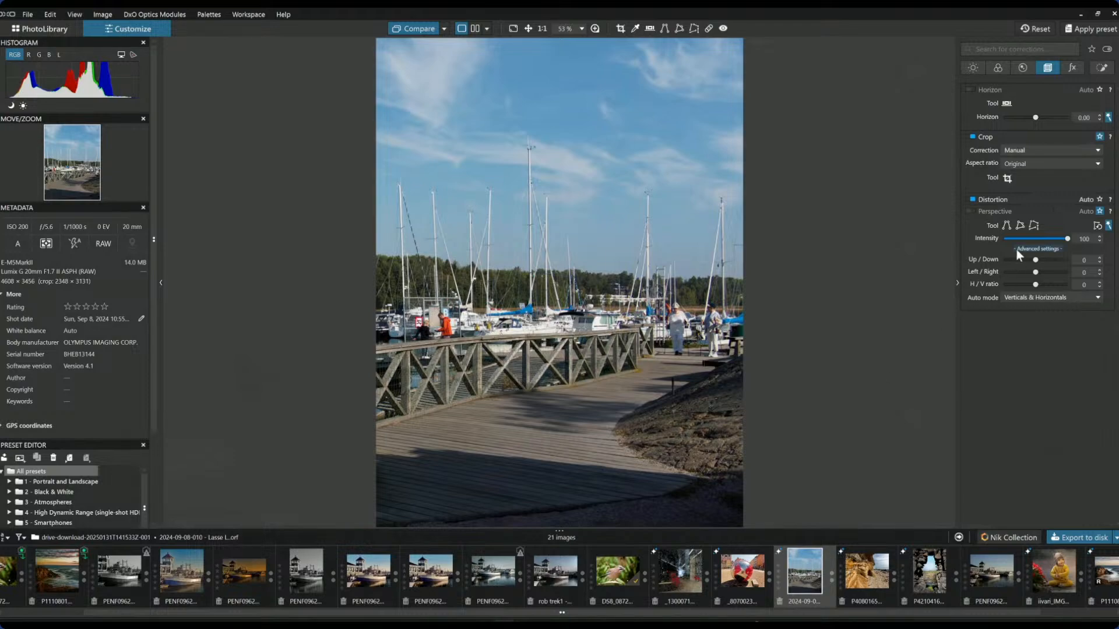
# Step: Tighten the portrait crop to about 2127 × 2836 px and shift it right to include both people in white
pyautogui.click(1007, 179)
pyautogui.moveTo(695, 473); pyautogui.dragTo(694, 436)
pyautogui.moveTo(740, 407); pyautogui.dragTo(719, 414)
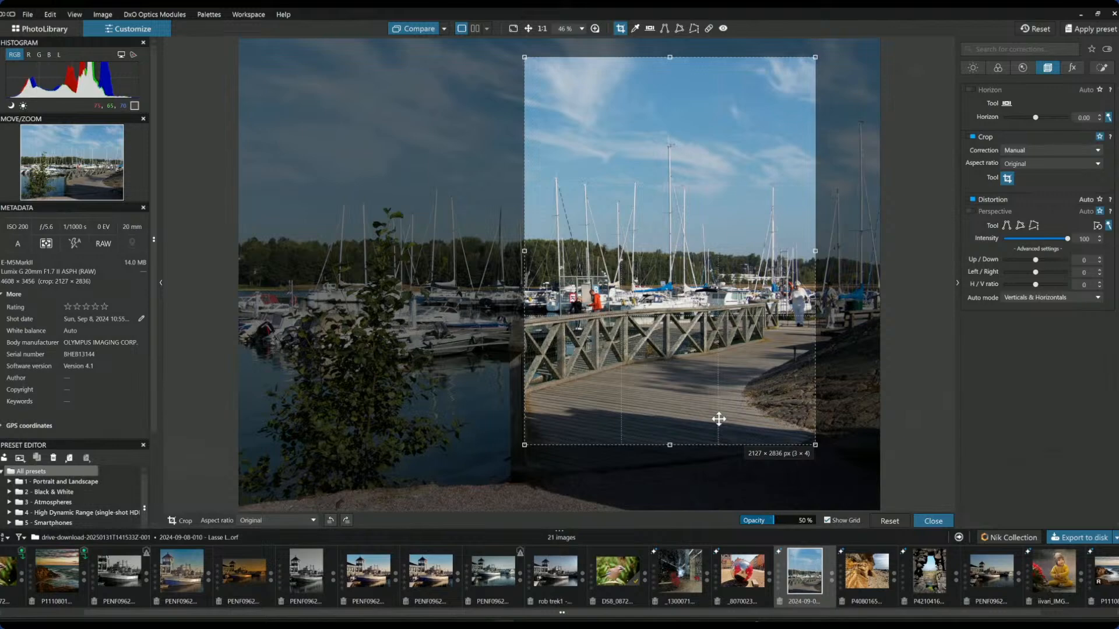
pyautogui.press('Return')
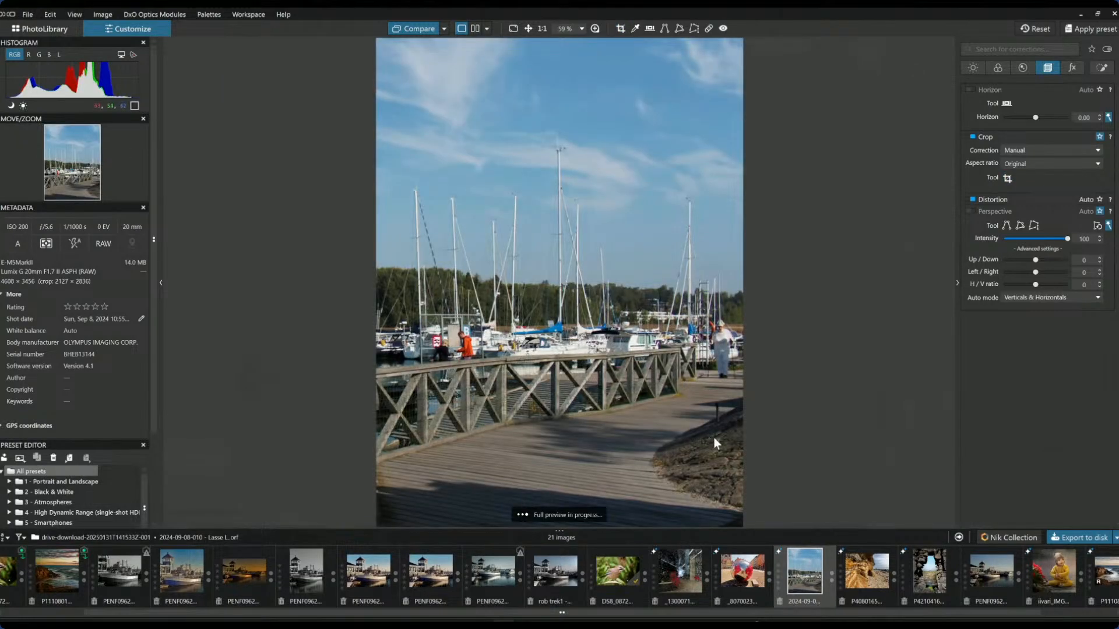
pyautogui.click(1007, 179)
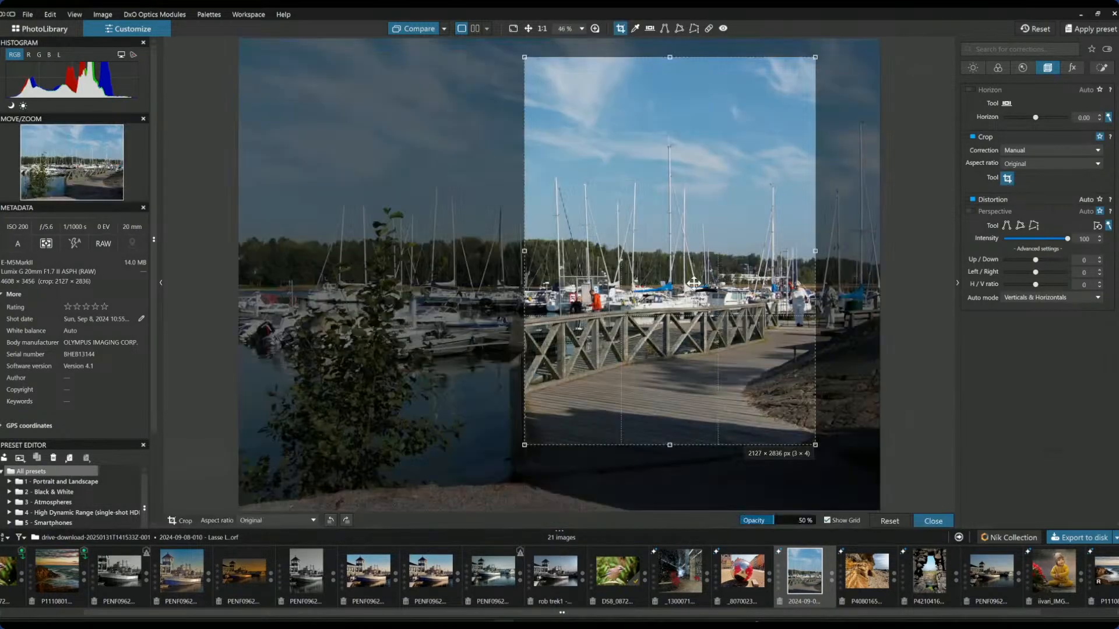
pyautogui.moveTo(695, 283); pyautogui.dragTo(745, 284)
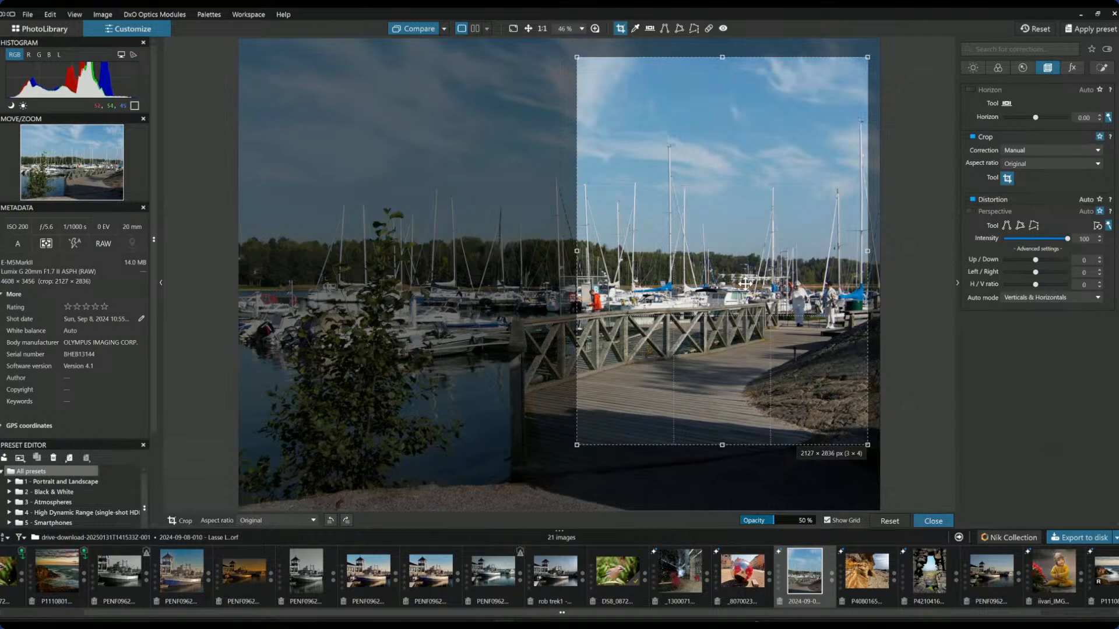
pyautogui.press('Return')
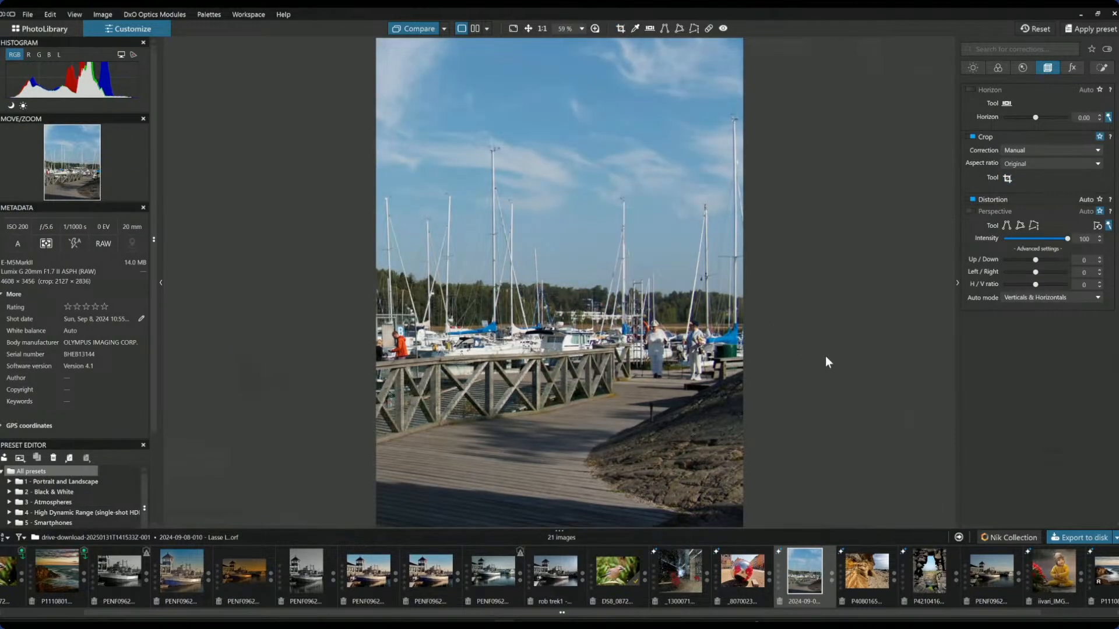
# Step: Reduce the portrait crop to about 2024 × 2698 px and shift it slightly right so the tall right-hand mast has more room
pyautogui.click(1007, 179)
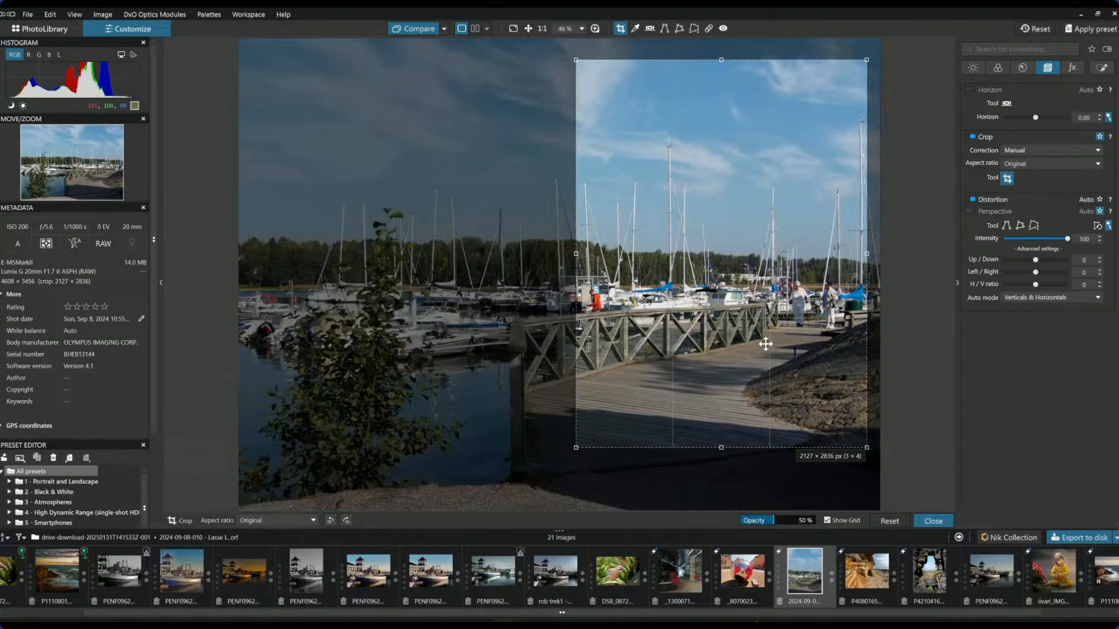
pyautogui.moveTo(575, 60); pyautogui.dragTo(591, 76)
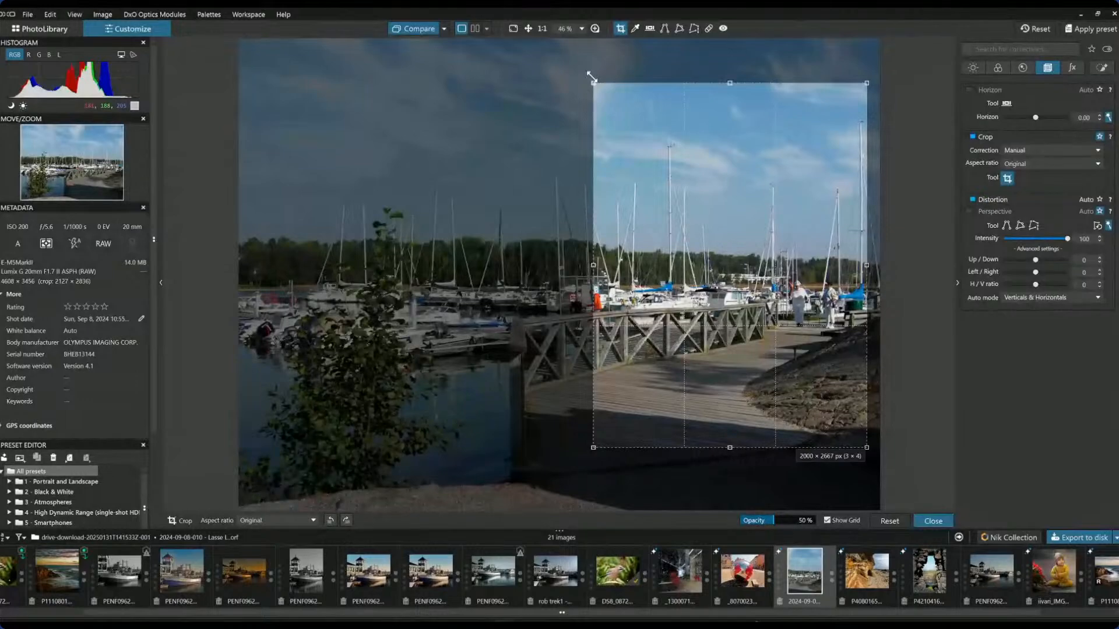
pyautogui.moveTo(591, 76)
pyautogui.mouseDown()
pyautogui.moveTo(612, 112)
pyautogui.moveTo(589, 80)
pyautogui.mouseUp()
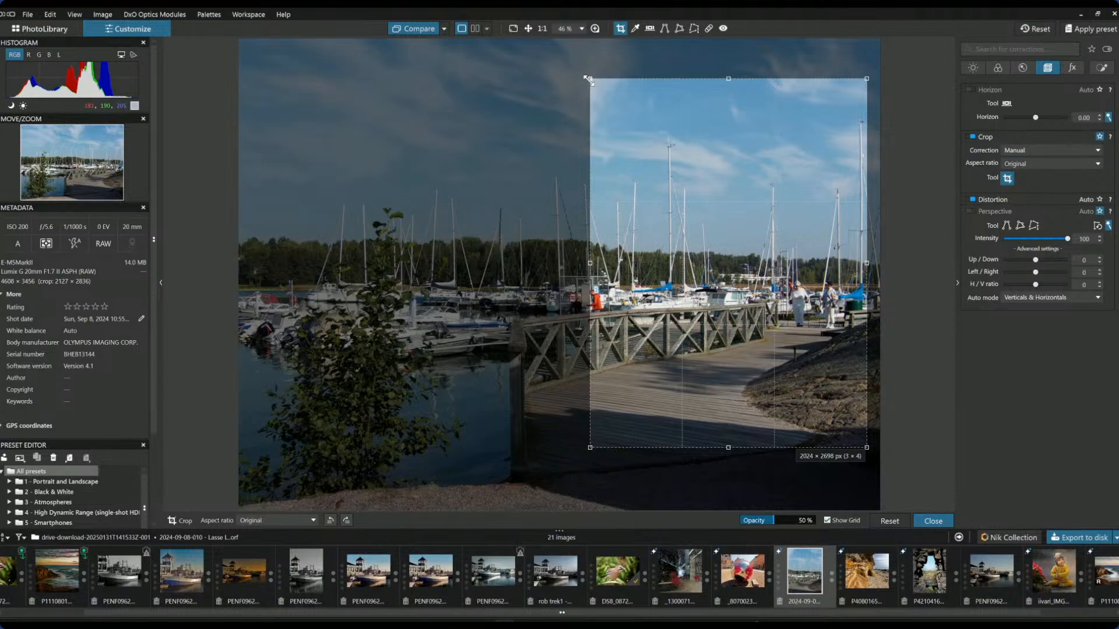
pyautogui.moveTo(664, 168); pyautogui.dragTo(671, 168)
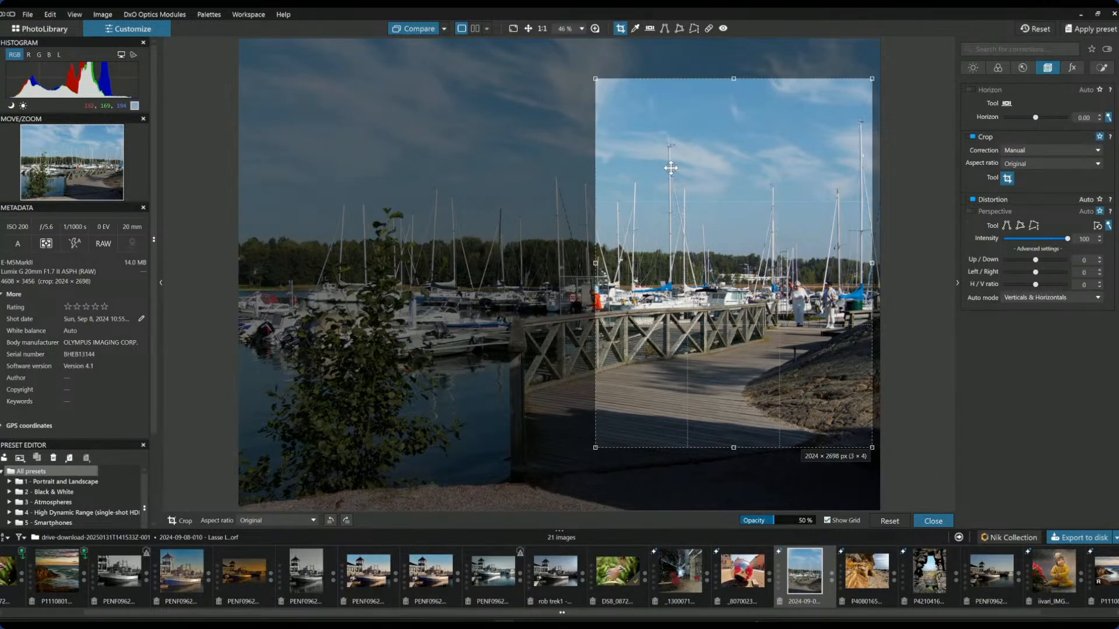
pyautogui.press('Return')
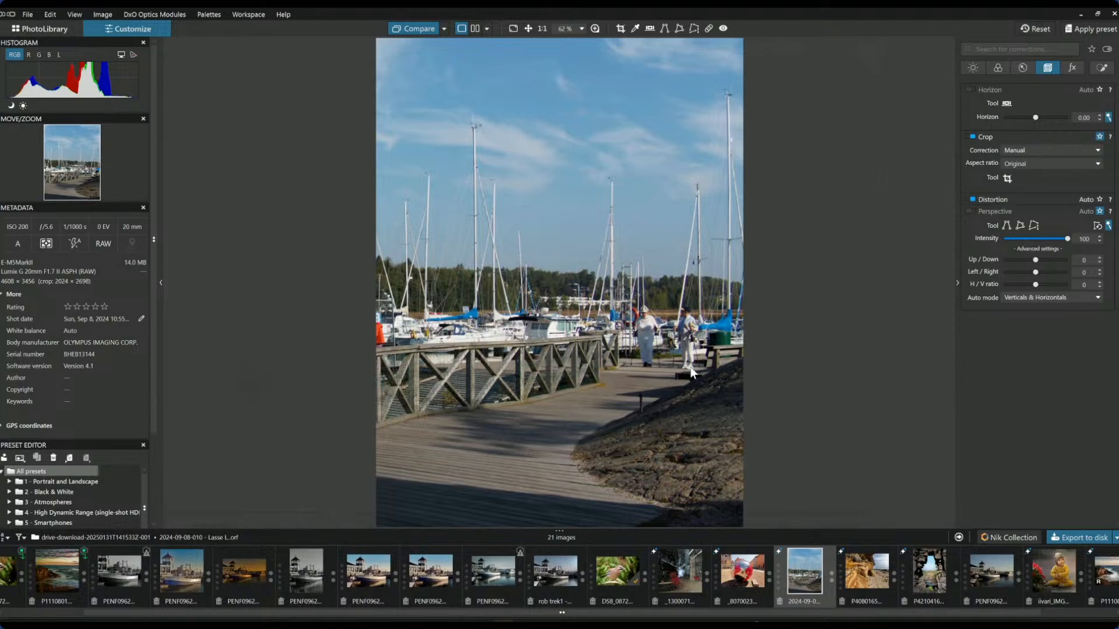
# Step: Add a control point on the boardwalk beside the two people in white and raise its exposure to 1.91
pyautogui.click(1101, 68)
pyautogui.click(994, 106)
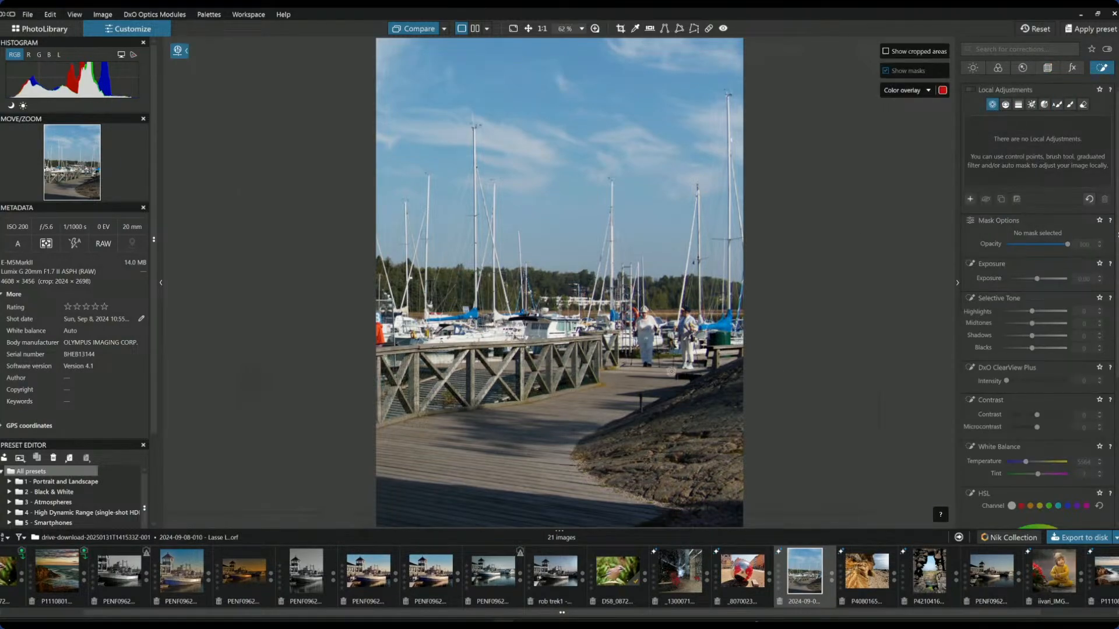
pyautogui.click(666, 366)
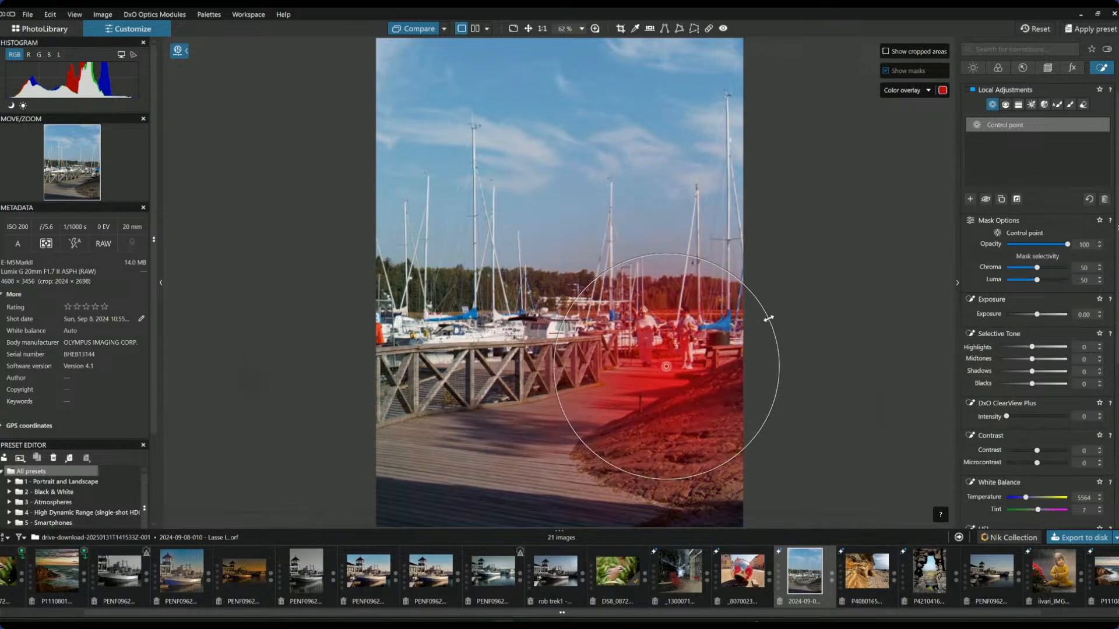
pyautogui.moveTo(666, 366); pyautogui.dragTo(667, 359)
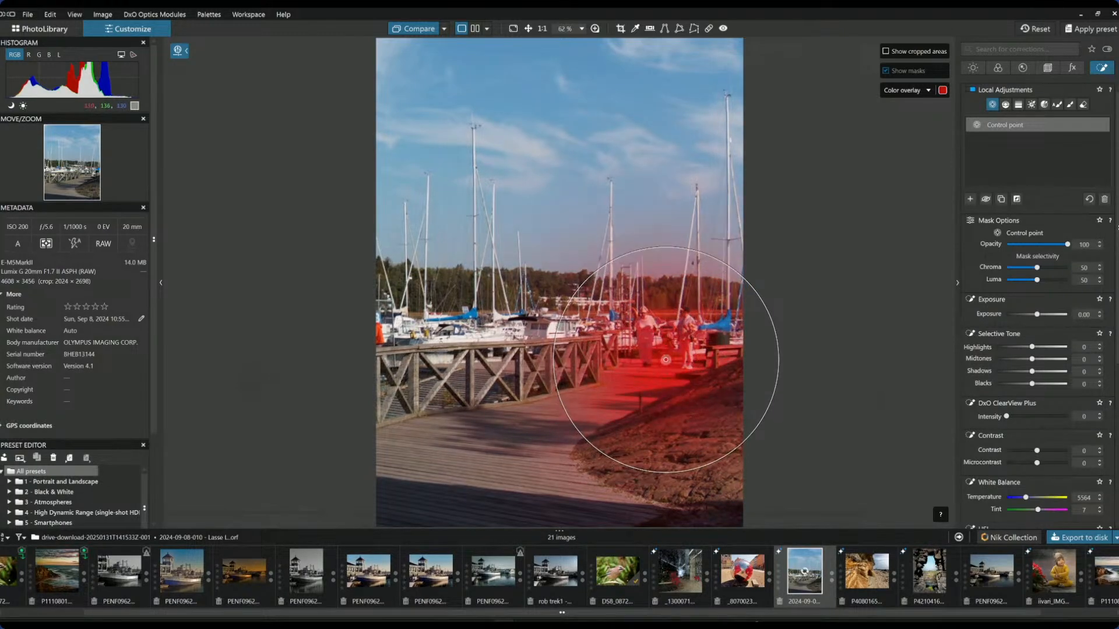
pyautogui.moveTo(1031, 314); pyautogui.dragTo(1051, 317)
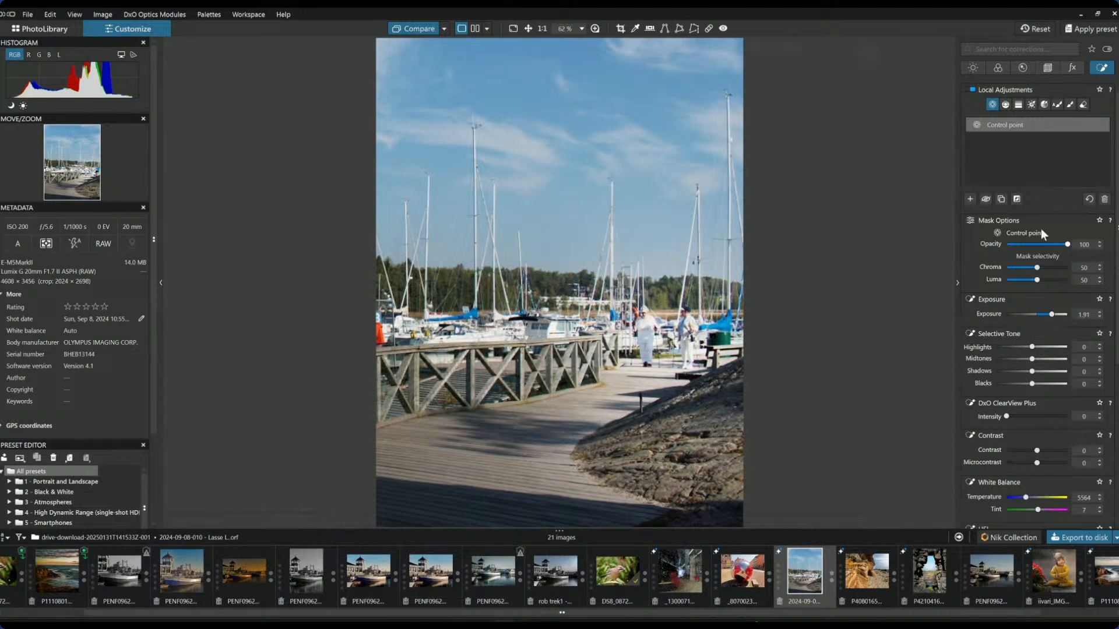
# Step: Set the photo's overall exposure to -0.50 and lower the control point's highlights to -33
pyautogui.click(976, 69)
pyautogui.moveTo(1034, 119); pyautogui.dragTo(1029, 120)
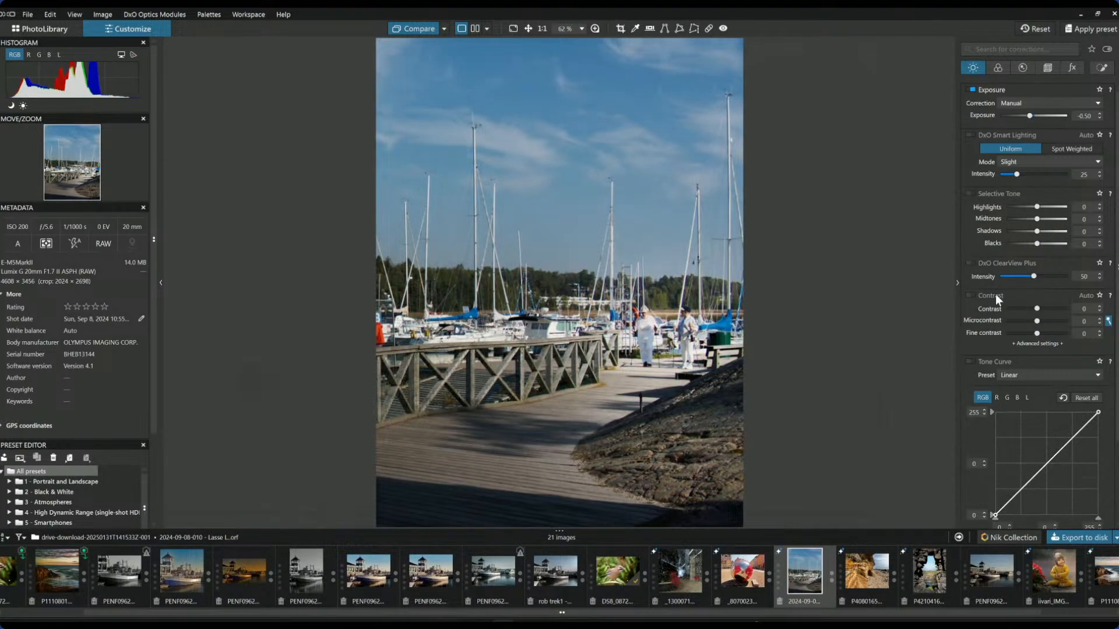
pyautogui.click(1102, 68)
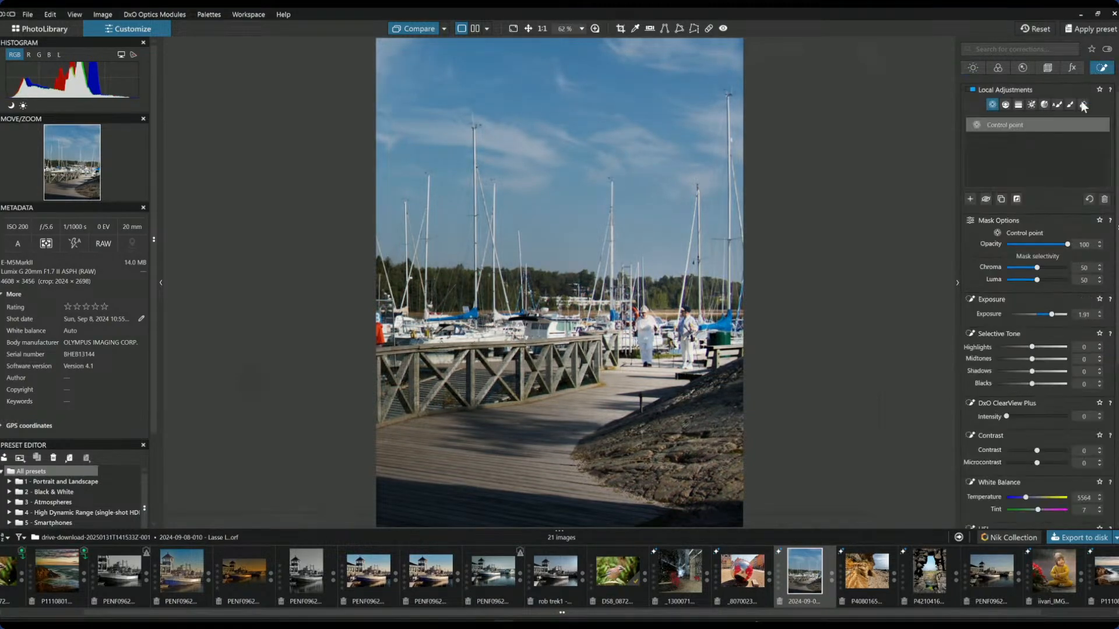
pyautogui.moveTo(1031, 347); pyautogui.dragTo(1020, 347)
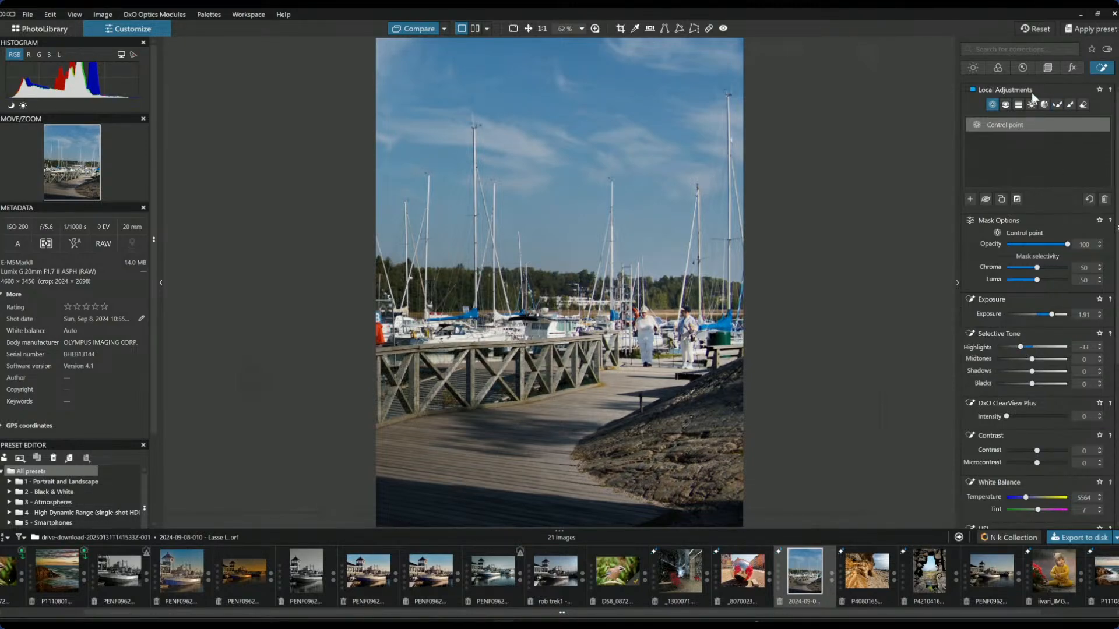
# Step: Add a level control line over the sky, fading out across the tree line, and sample the blue sky as its reference
pyautogui.click(1005, 105)
pyautogui.moveTo(558, 229); pyautogui.dragTo(558, 292)
pyautogui.press('Delete')
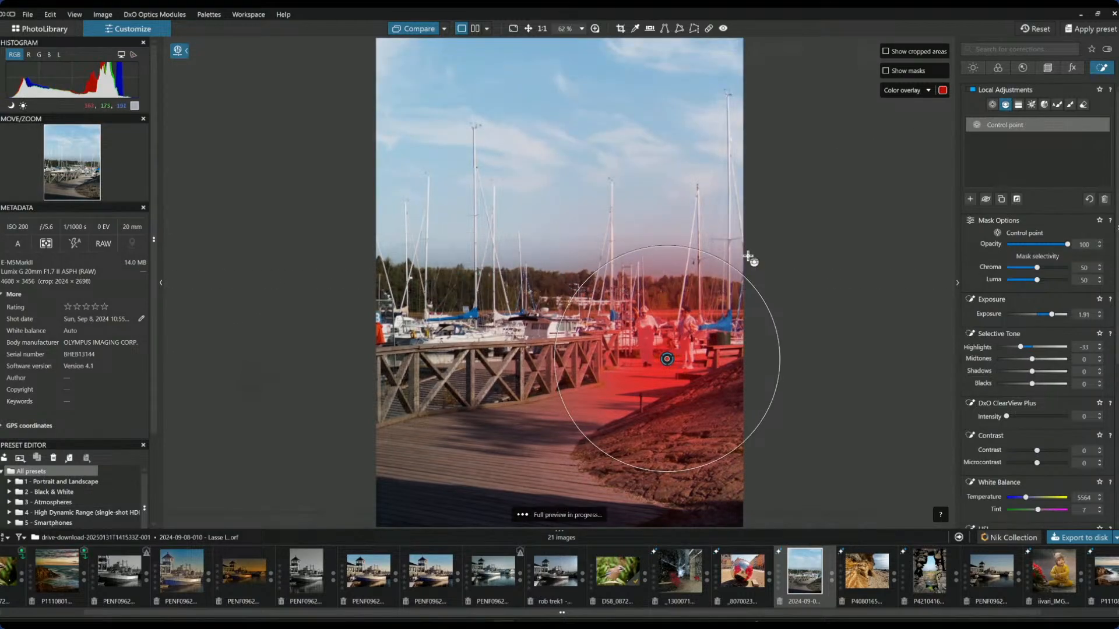
pyautogui.moveTo(574, 250)
pyautogui.mouseDown()
pyautogui.moveTo(573, 295)
pyautogui.moveTo(577, 200)
pyautogui.mouseUp()
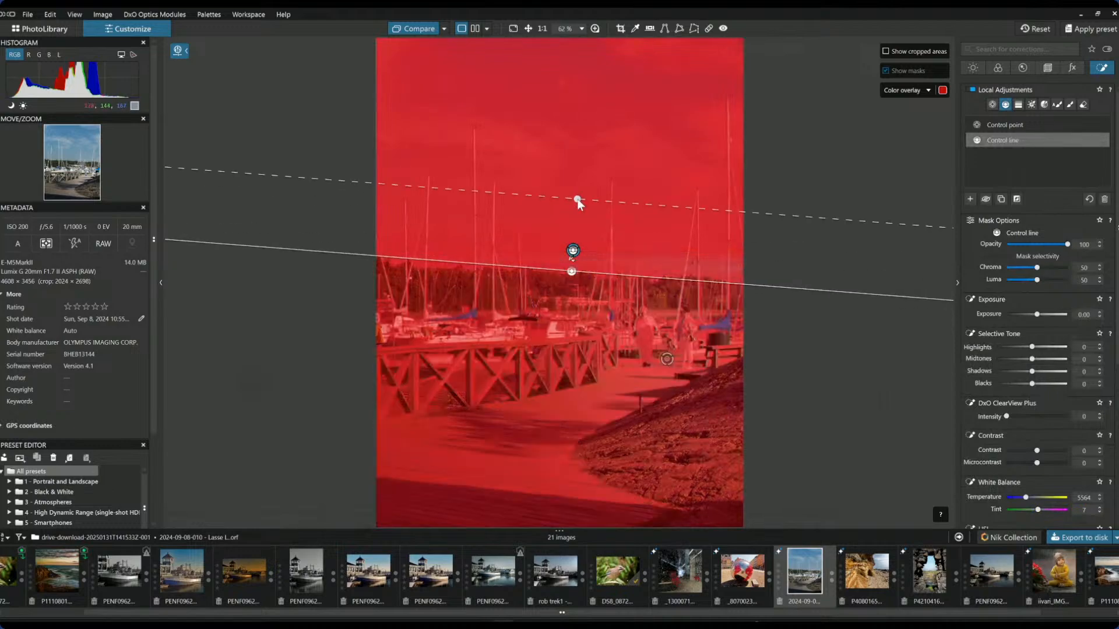
pyautogui.press('Delete')
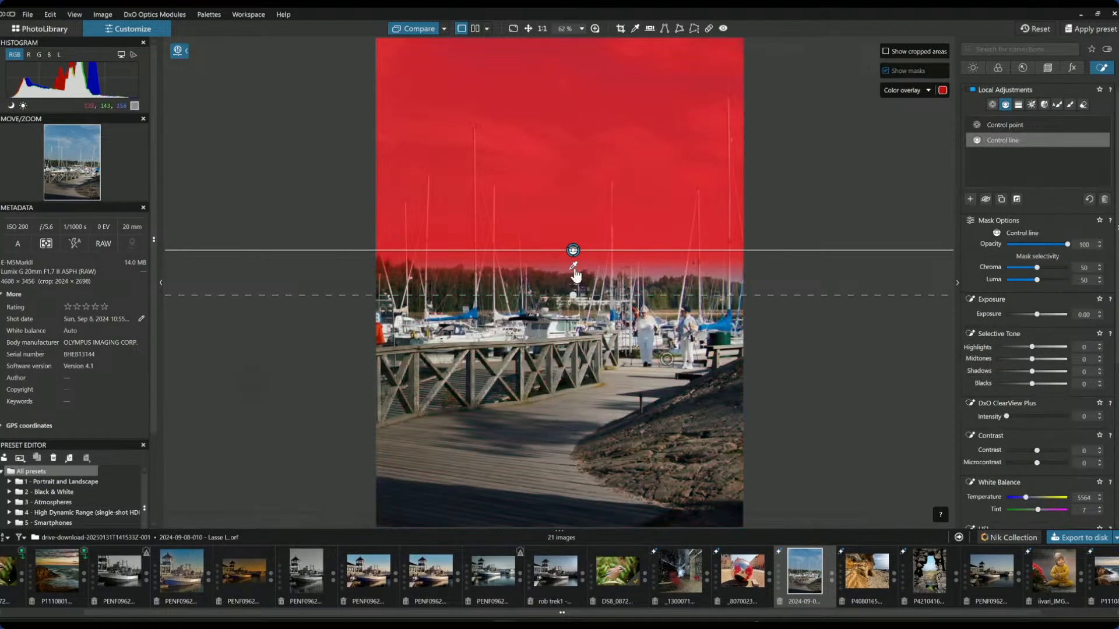
pyautogui.moveTo(574, 268); pyautogui.dragTo(579, 201)
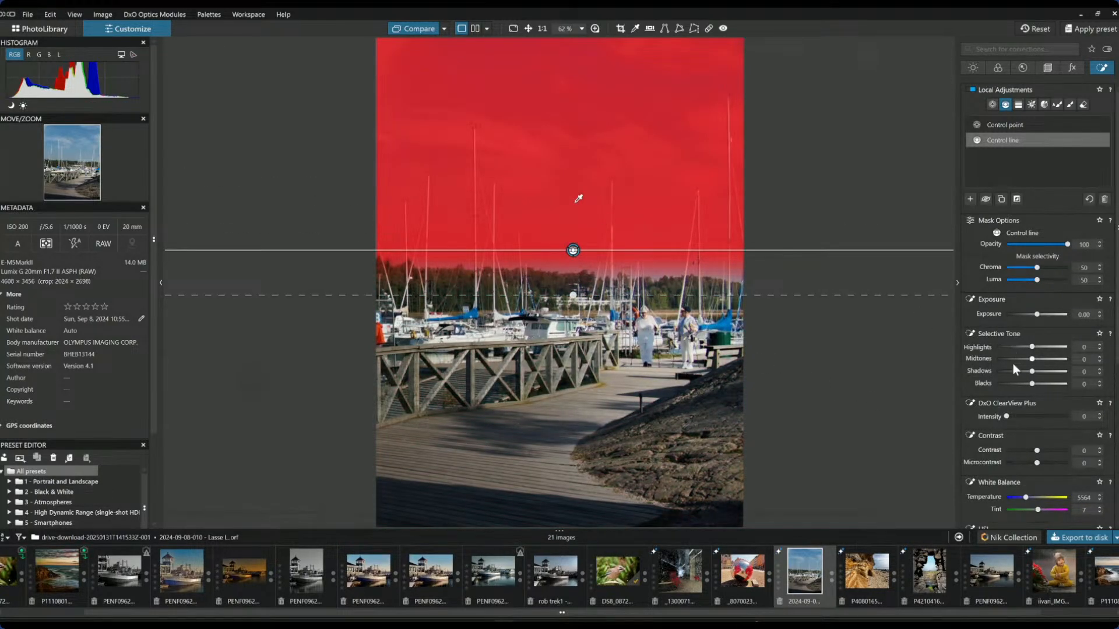
# Step: Set the sky control line's ClearView Plus intensity to 60, microcontrast to 35 and highlights to 49
pyautogui.click(1043, 417)
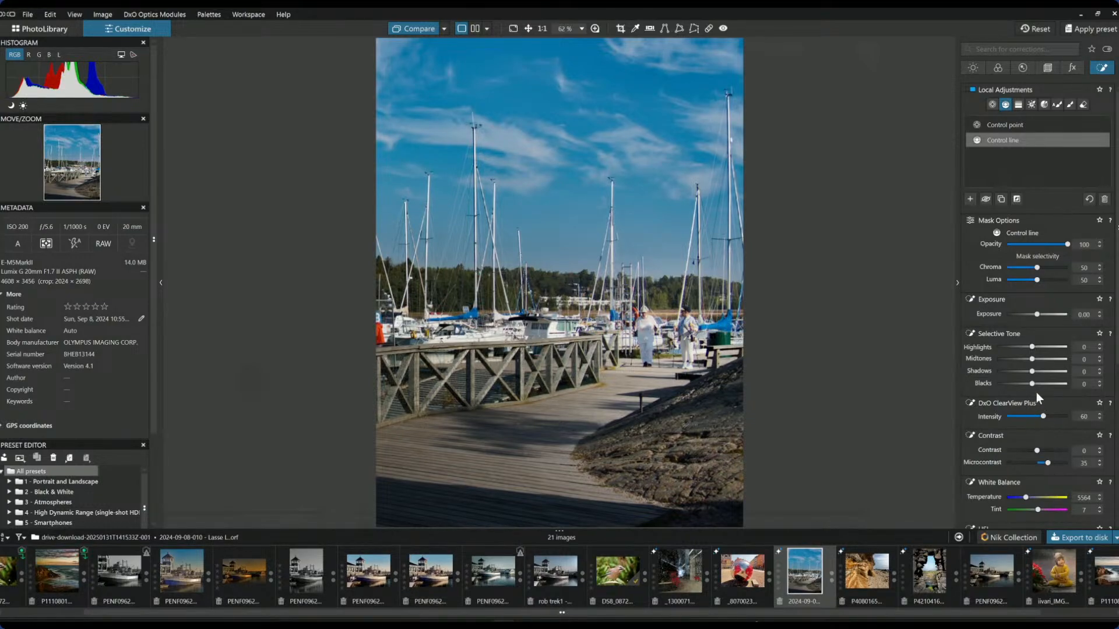
pyautogui.moveTo(1034, 349); pyautogui.dragTo(1043, 350)
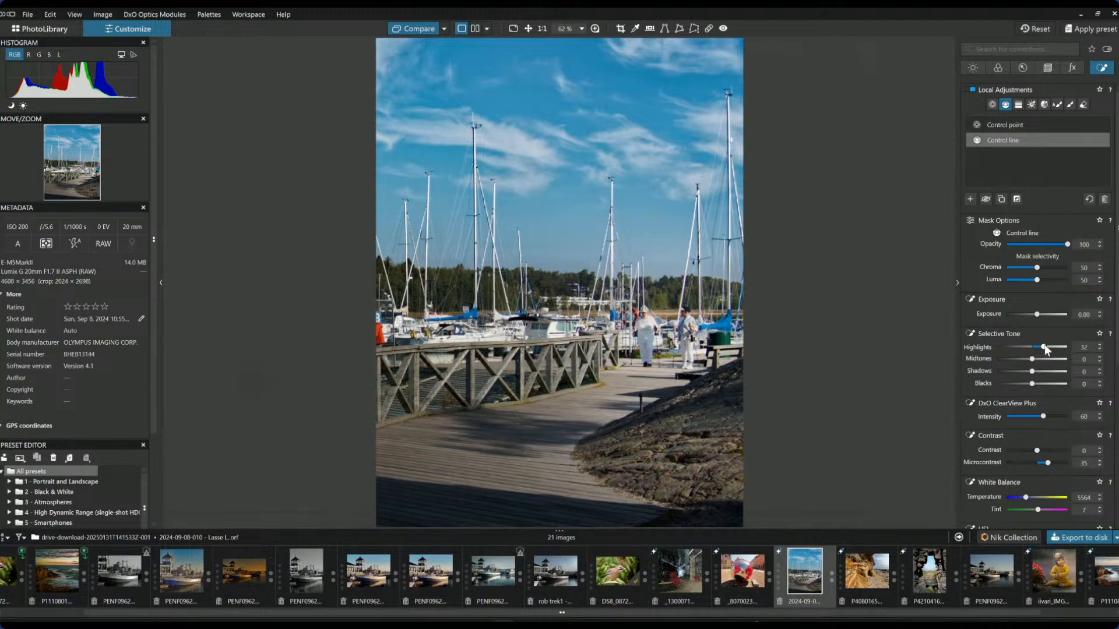
pyautogui.moveTo(1048, 348); pyautogui.dragTo(1050, 349)
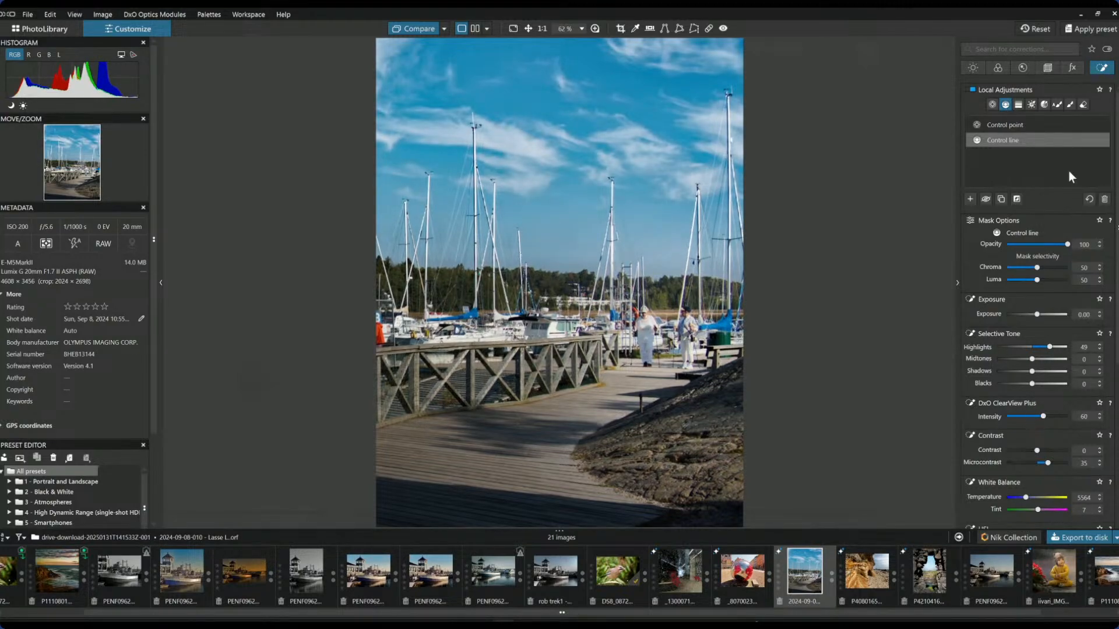
# Step: Add a second, slanted control line fading from the right edge across the photo and warm its temperature to 9059
pyautogui.click(971, 199)
pyautogui.moveTo(732, 299); pyautogui.dragTo(544, 367)
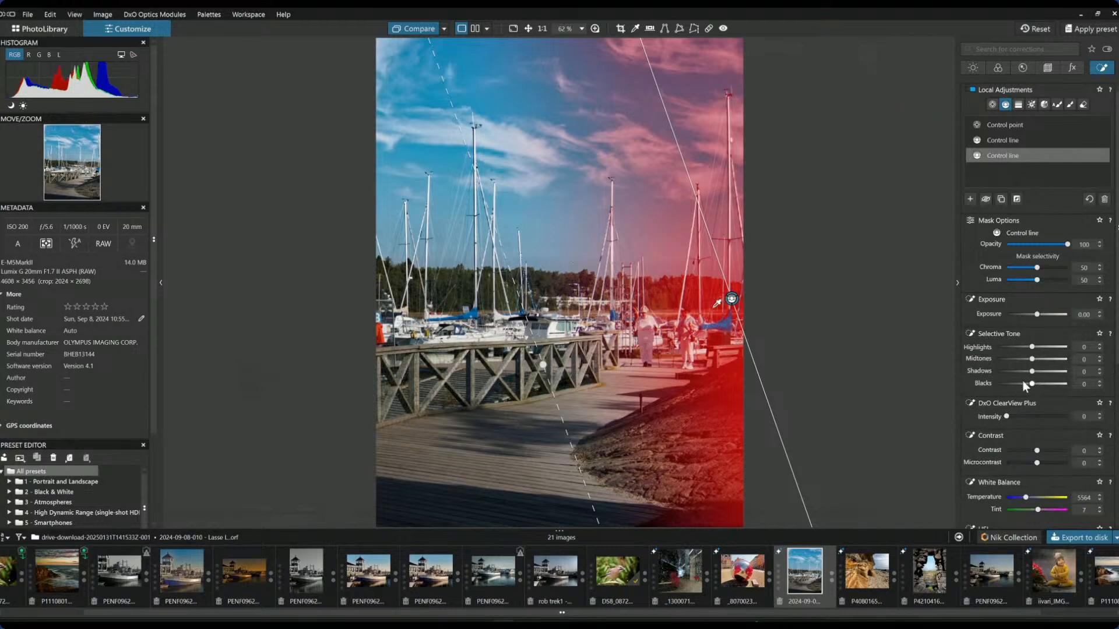
pyautogui.moveTo(1026, 498); pyautogui.dragTo(1035, 499)
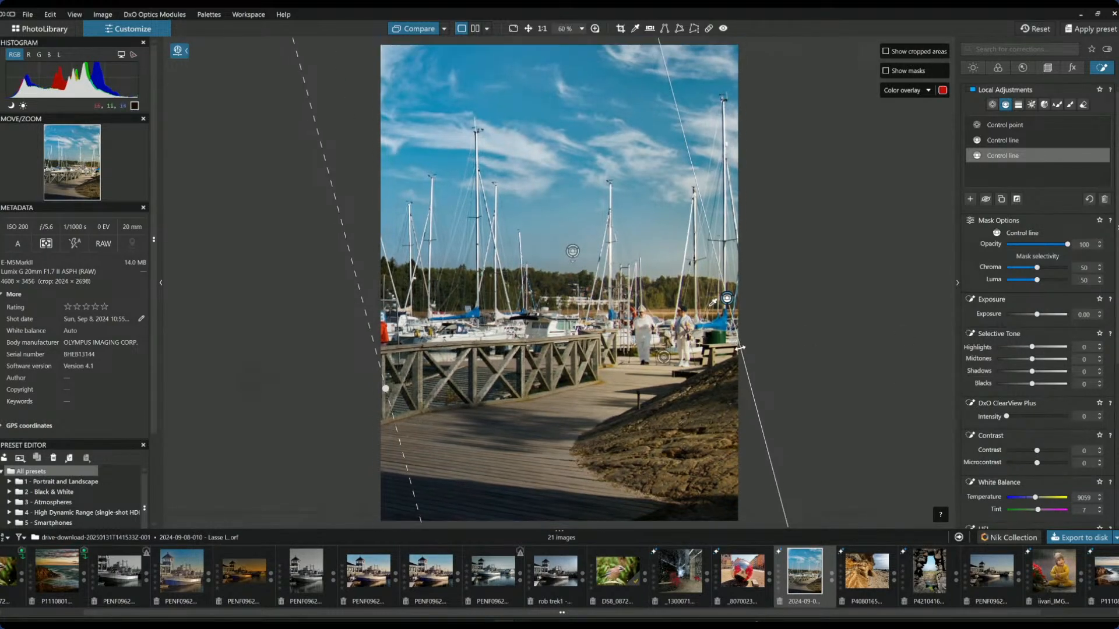
pyautogui.scroll(-1, 980, 376)
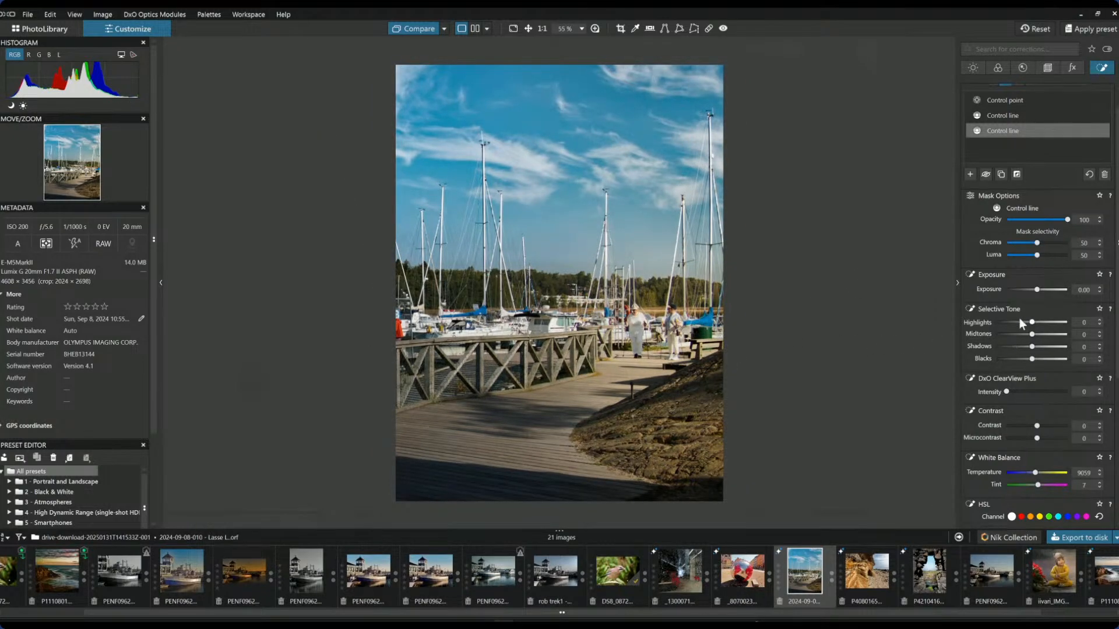
# Step: Lower the slanted control line's highlights to -5
pyautogui.moveTo(1034, 323); pyautogui.dragTo(1035, 325)
# Step: Set the whole photo's ClearView Plus intensity to 0 and its microcontrast to -33
pyautogui.click(975, 68)
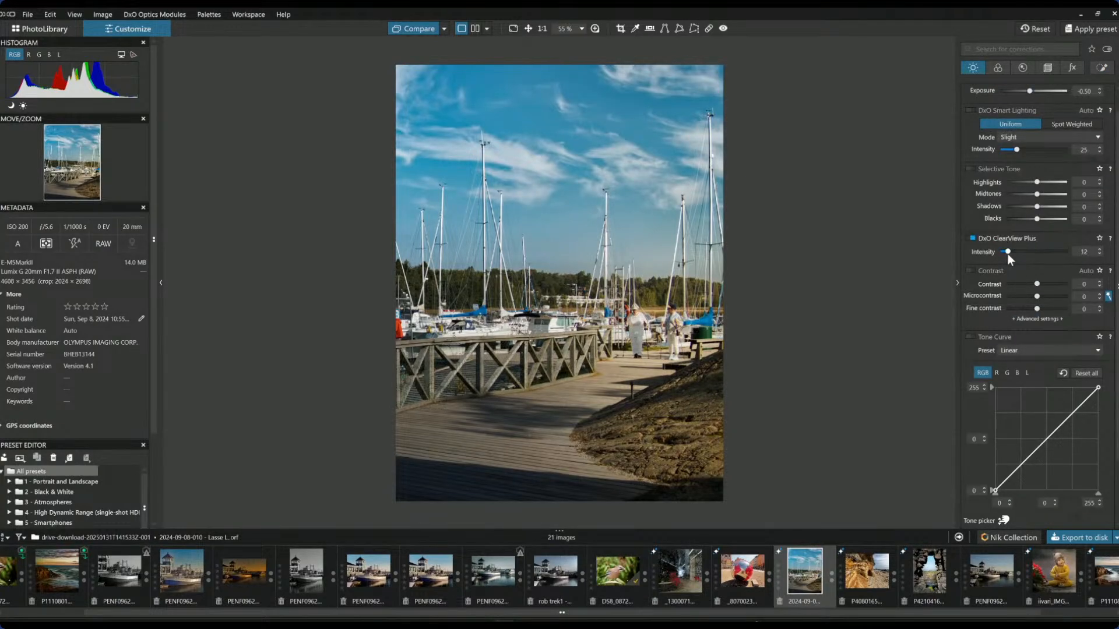
pyautogui.moveTo(1008, 254); pyautogui.dragTo(985, 255)
pyautogui.click(1014, 296)
pyautogui.moveTo(1013, 298); pyautogui.dragTo(1027, 297)
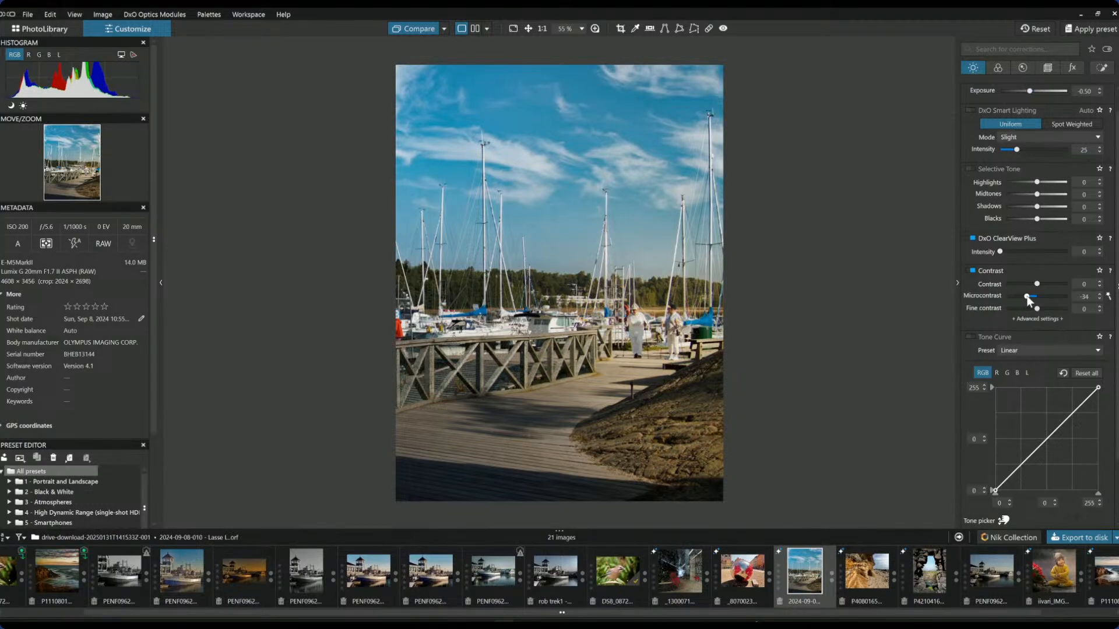
# Step: Set the photo's global selective tone to highlights -16, midtones 25 and blacks 19
pyautogui.click(1022, 219)
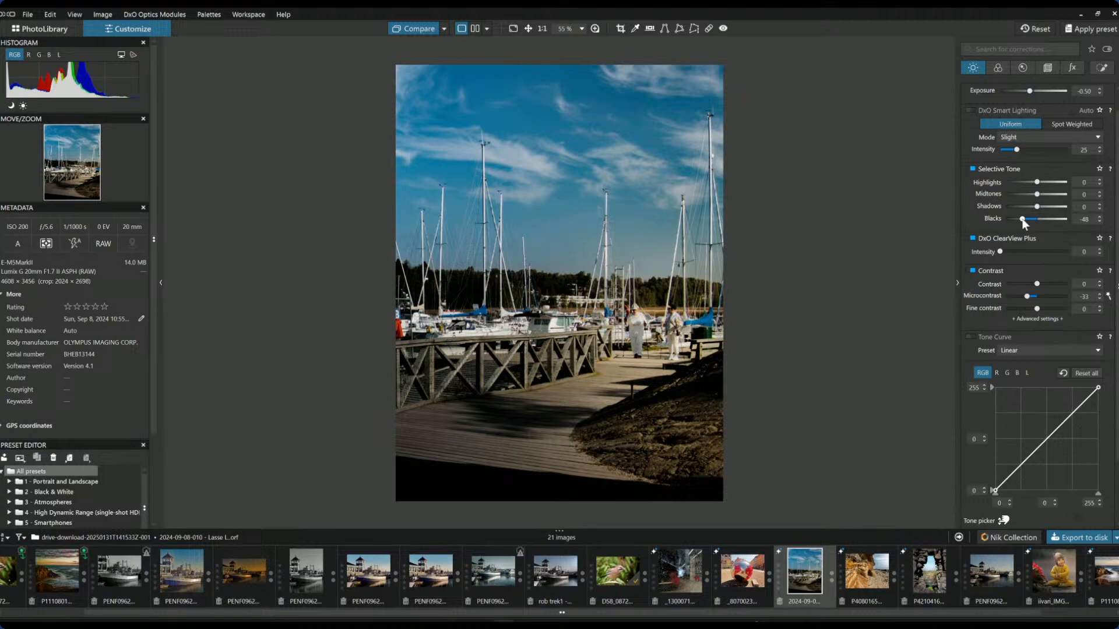
pyautogui.doubleClick(1023, 220)
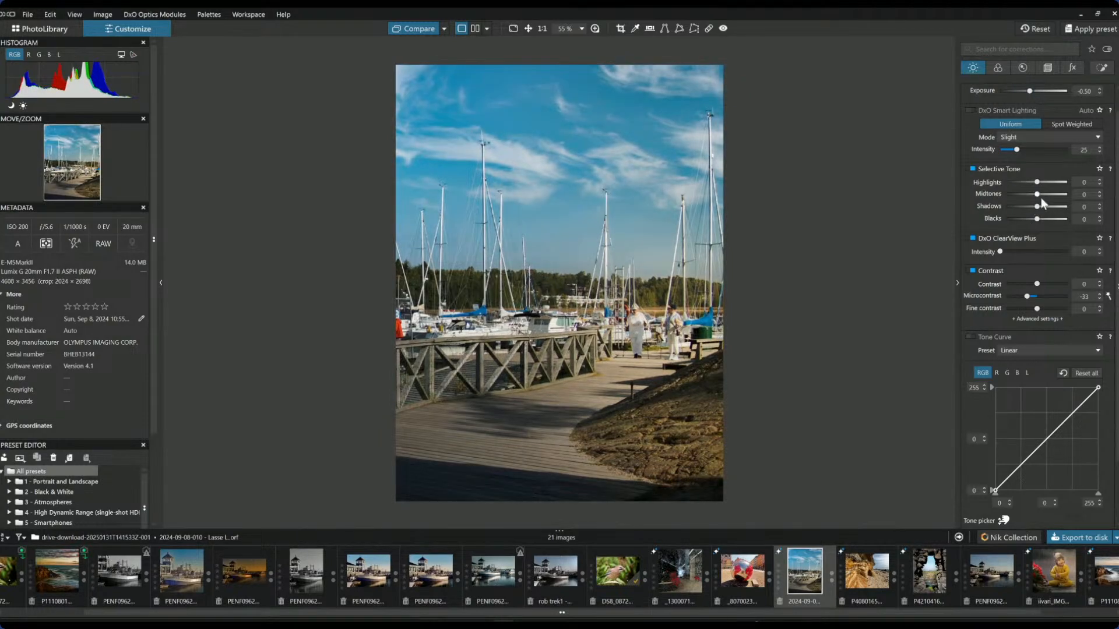
pyautogui.click(1044, 195)
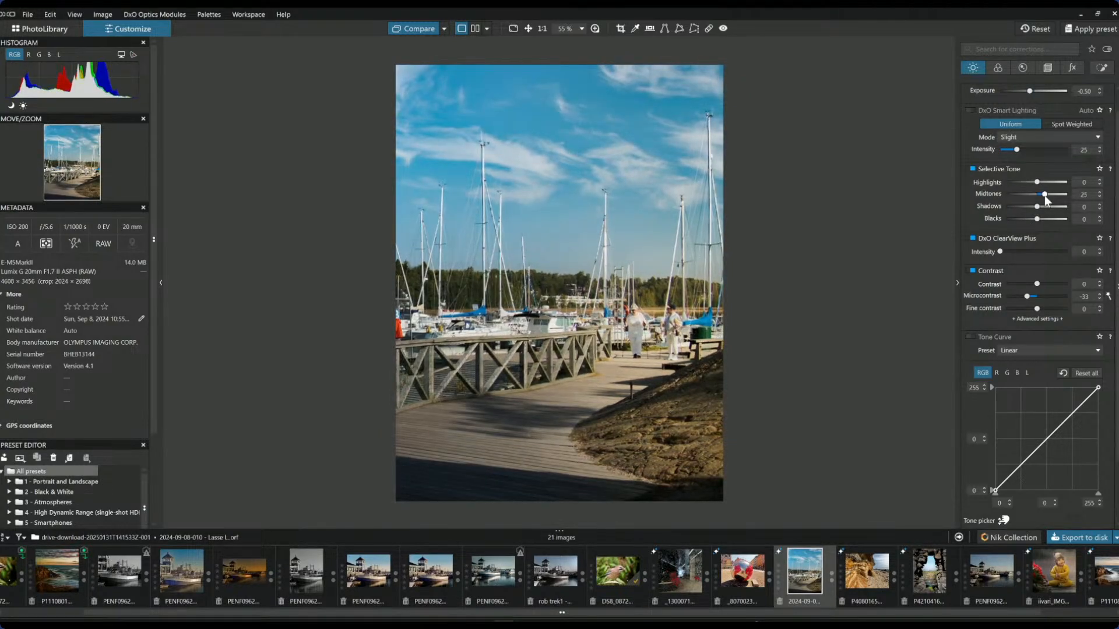
pyautogui.click(1033, 182)
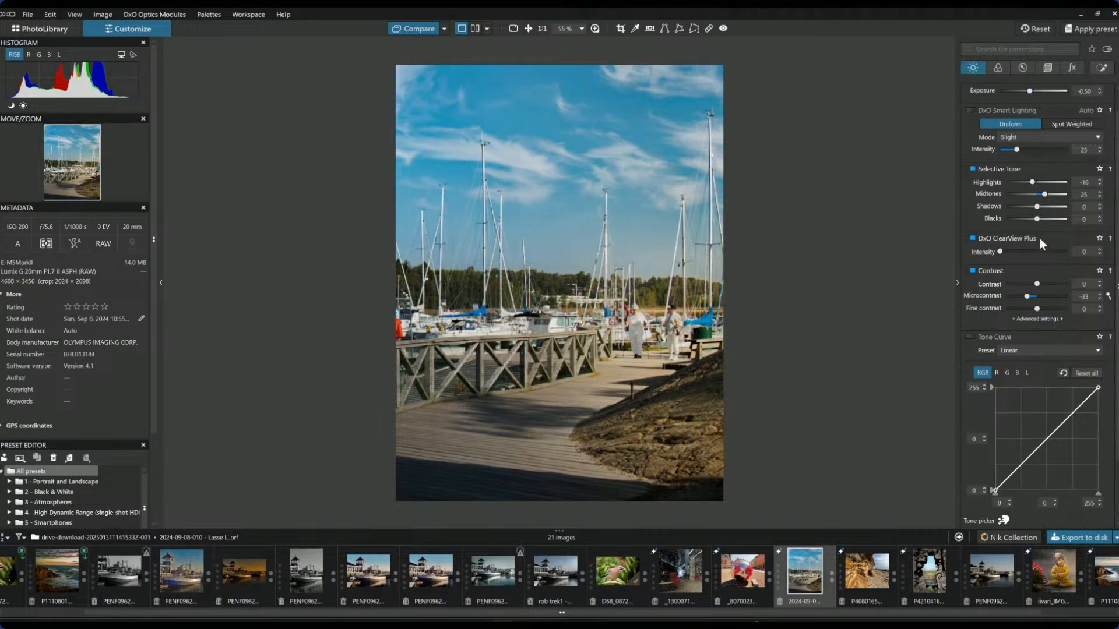
pyautogui.moveTo(1036, 221); pyautogui.dragTo(1044, 224)
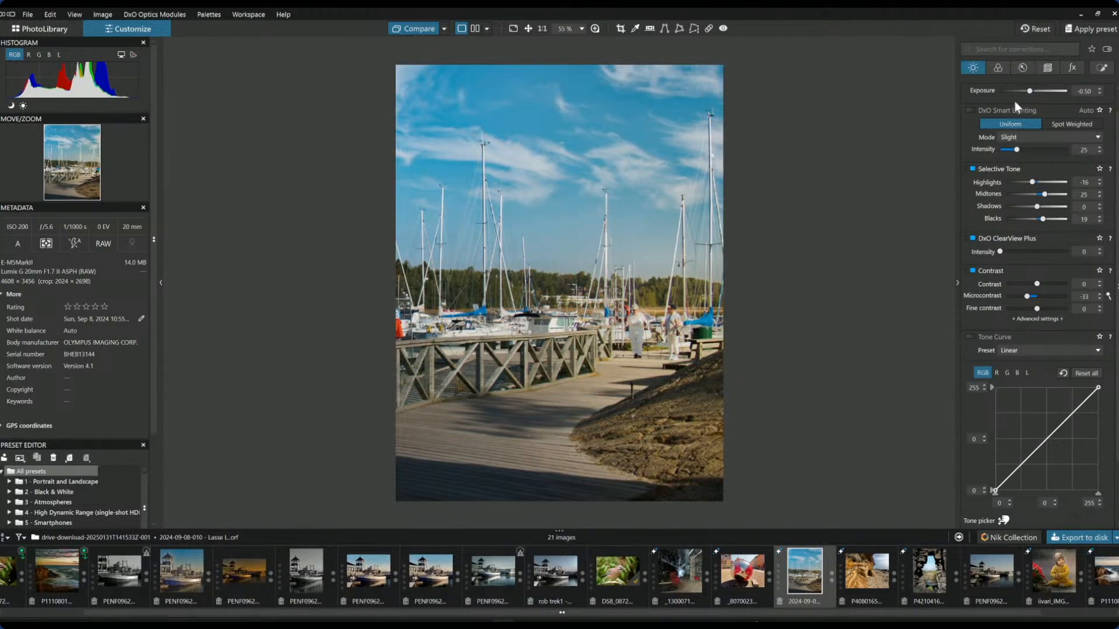
# Step: Straighten the marina photo by setting its horizon rotation to -0.70
pyautogui.click(1039, 68)
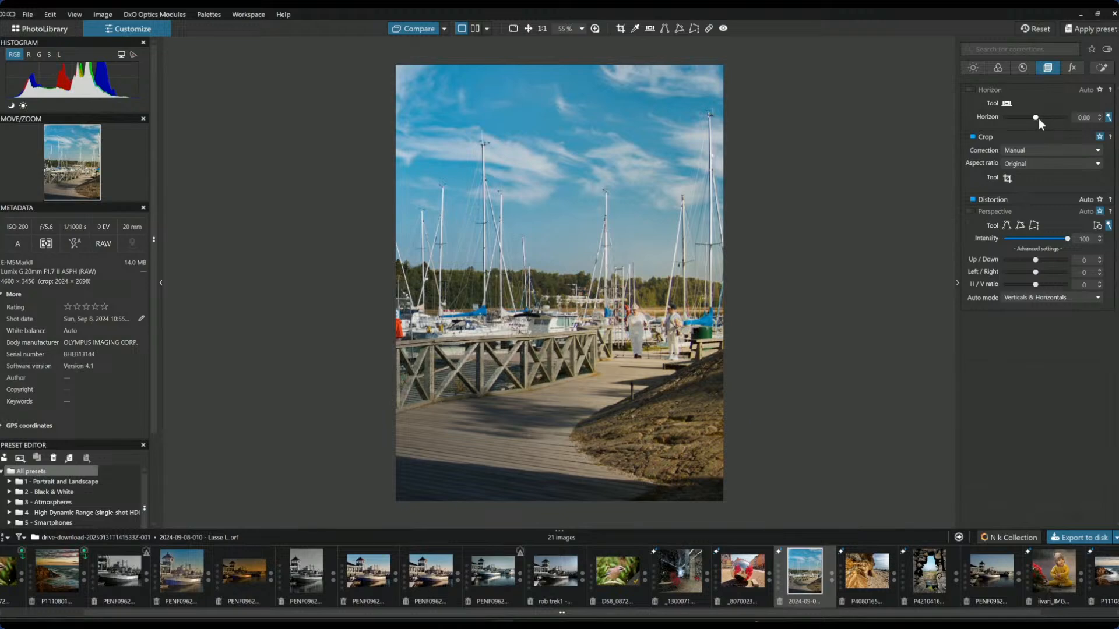
pyautogui.moveTo(1037, 118); pyautogui.dragTo(1037, 119)
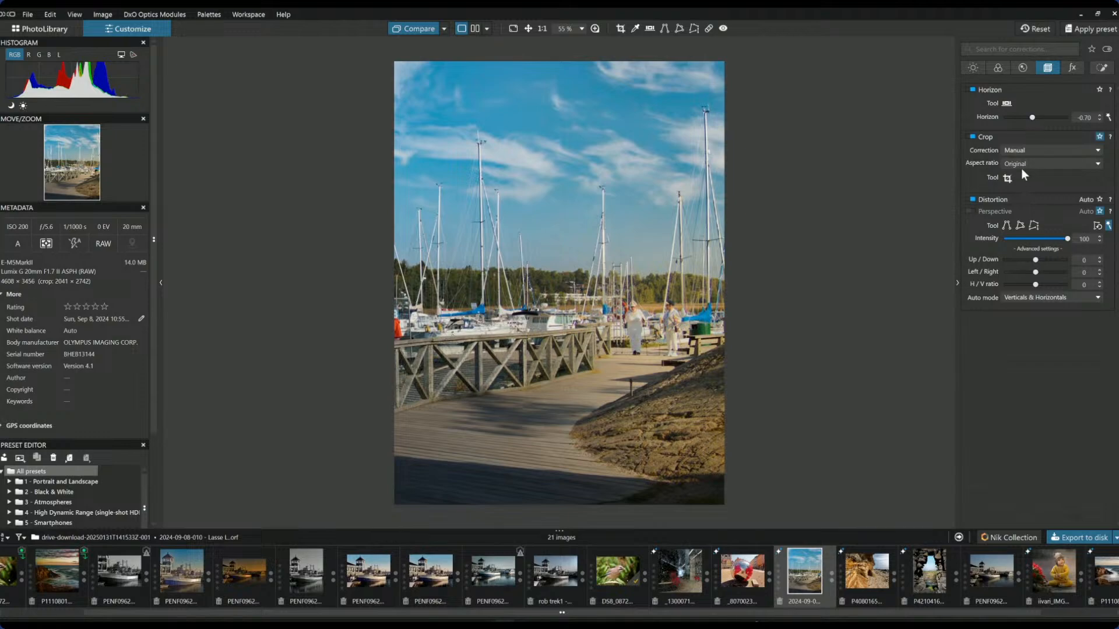
# Step: Review the mask coverage of the photo's two control lines, leaving no mask selected
pyautogui.click(1101, 67)
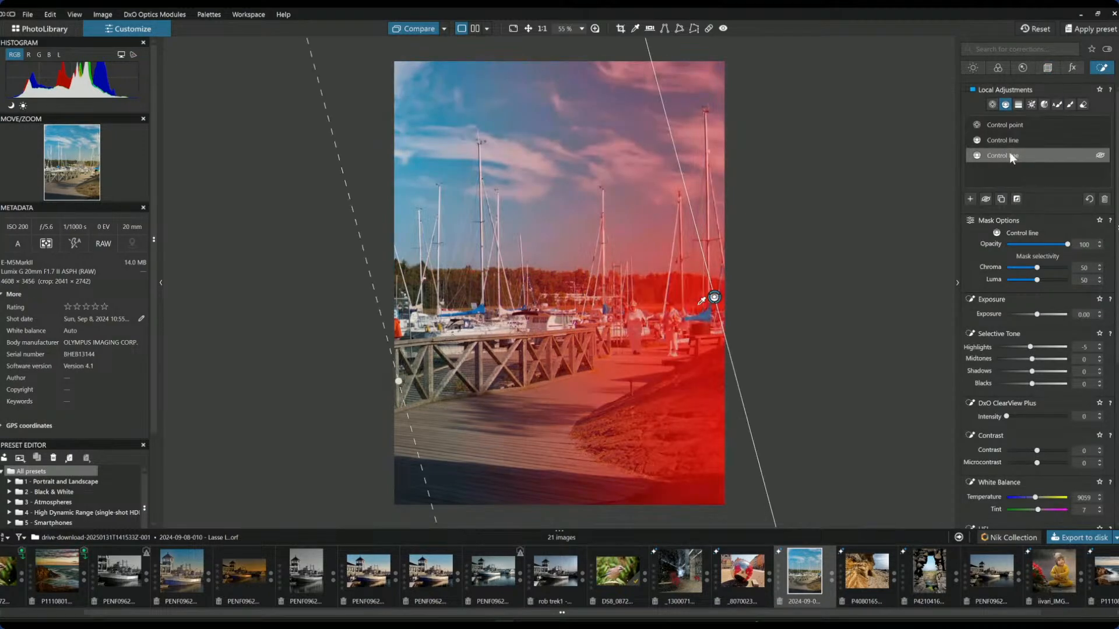
pyautogui.click(1009, 144)
pyautogui.click(1010, 154)
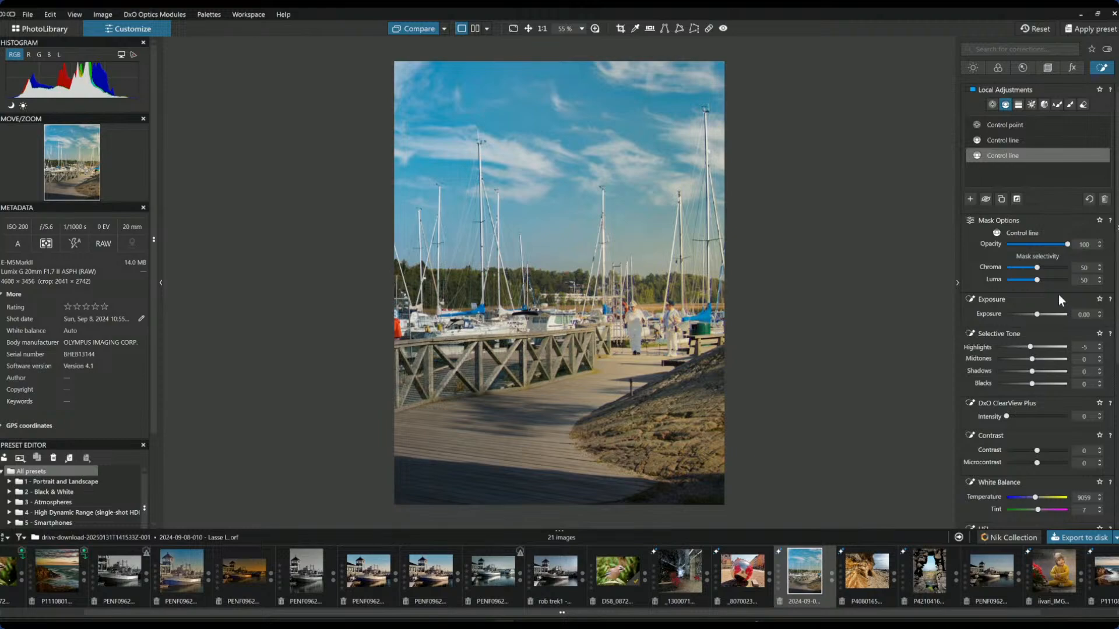
pyautogui.press('Escape')
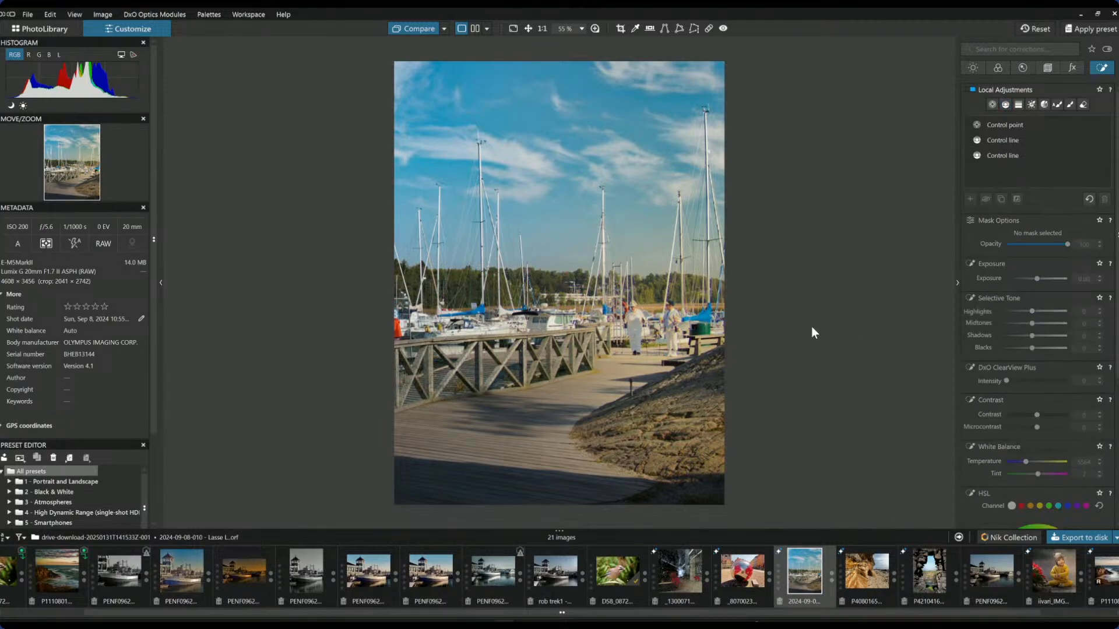
# Step: Compare the edited marina photo side by side with its uncorrected original, with the side palettes hidden for a larger view
pyautogui.click(420, 29)
pyautogui.click(444, 28)
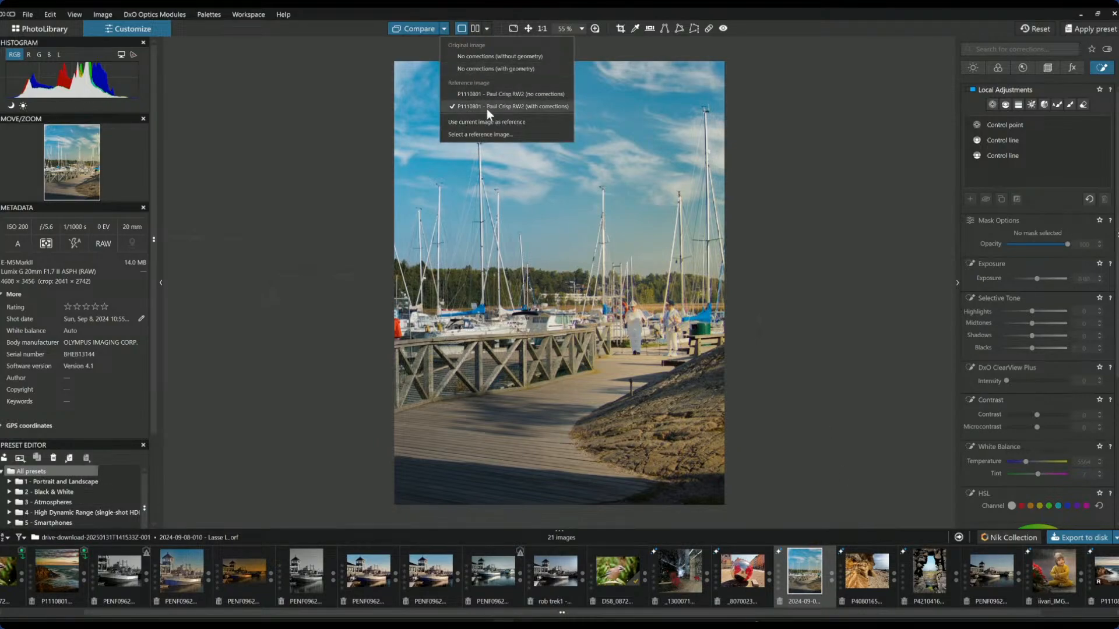
pyautogui.click(480, 69)
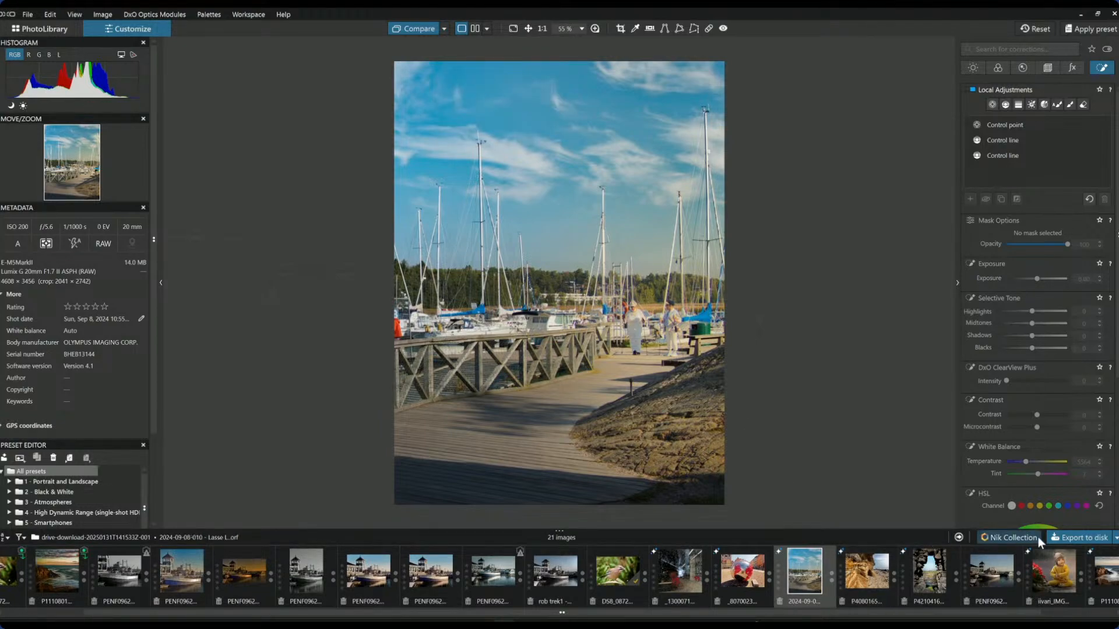
pyautogui.click(475, 28)
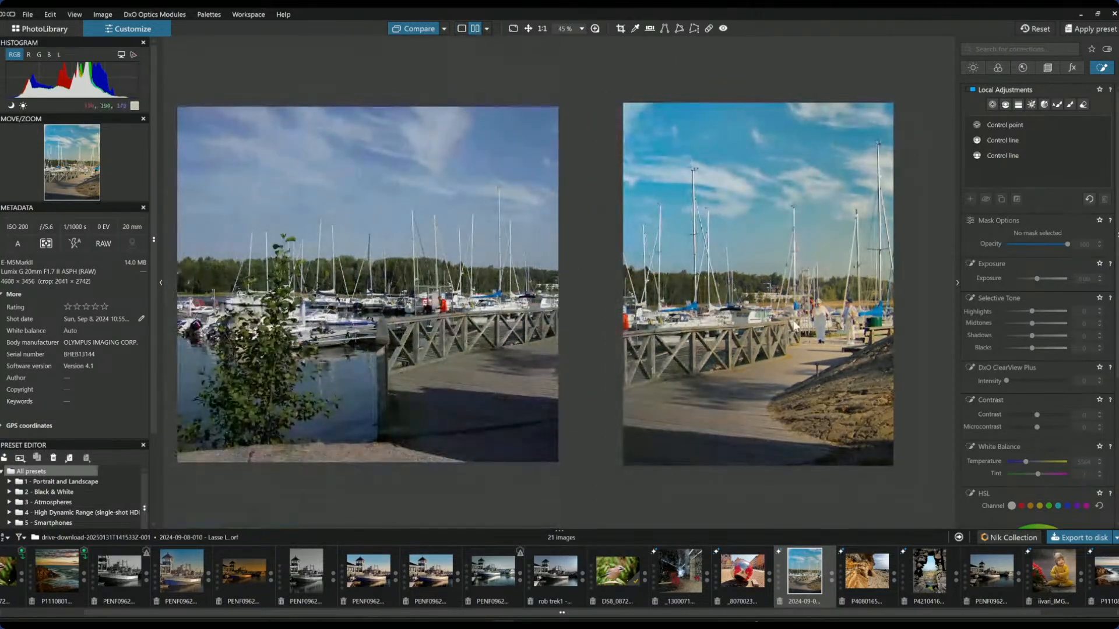
pyautogui.press('F9')
pyautogui.scroll(2, 783, 330)
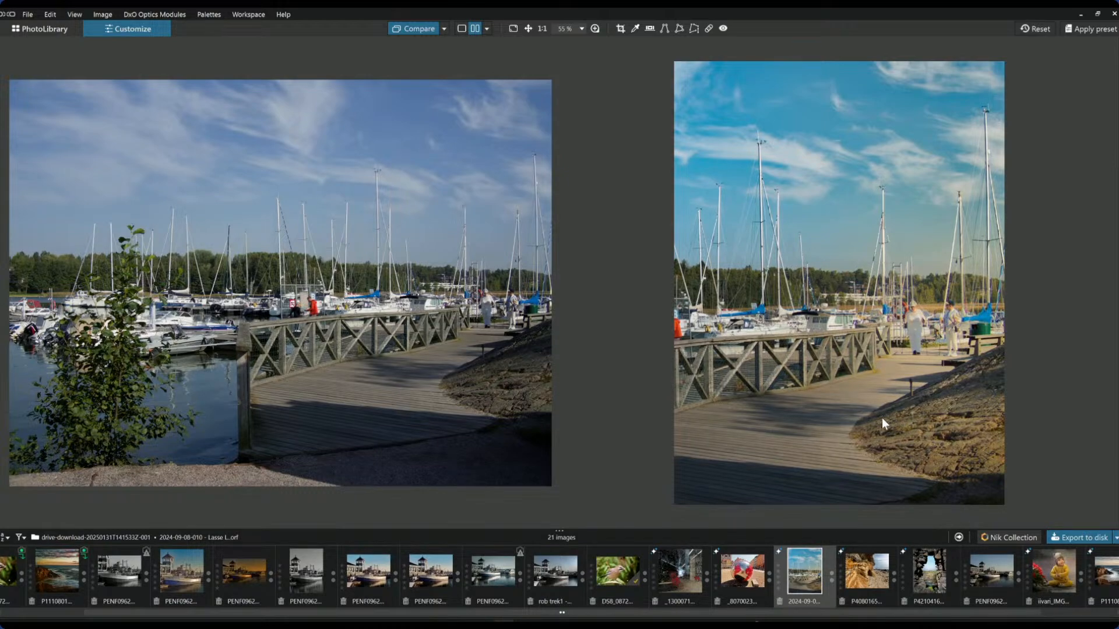
pyautogui.scroll(1, 883, 418)
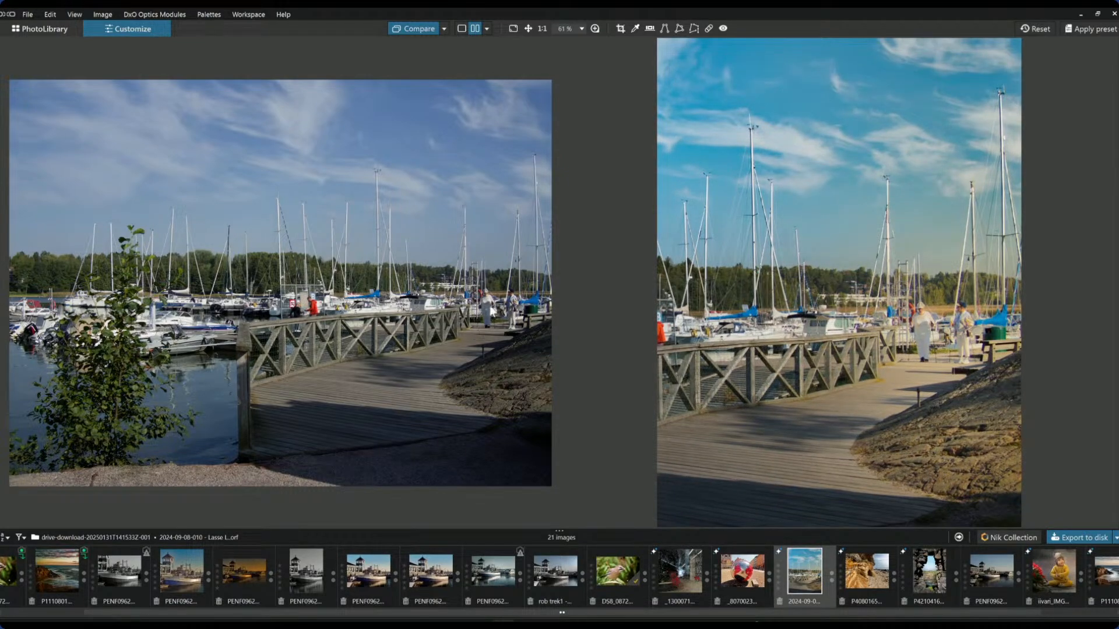
pyautogui.scroll(-1, 752, 325)
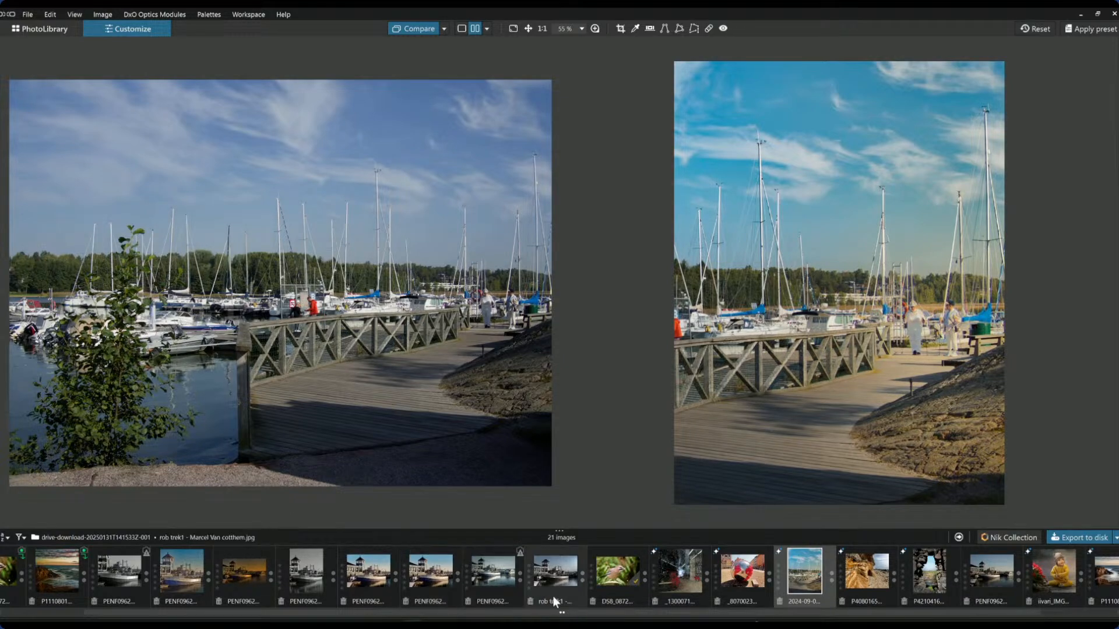
# Step: Use the raw harbour photo PENF0962.ORF as the reference image and fit it fully in the side-by-side comparison
pyautogui.click(498, 593)
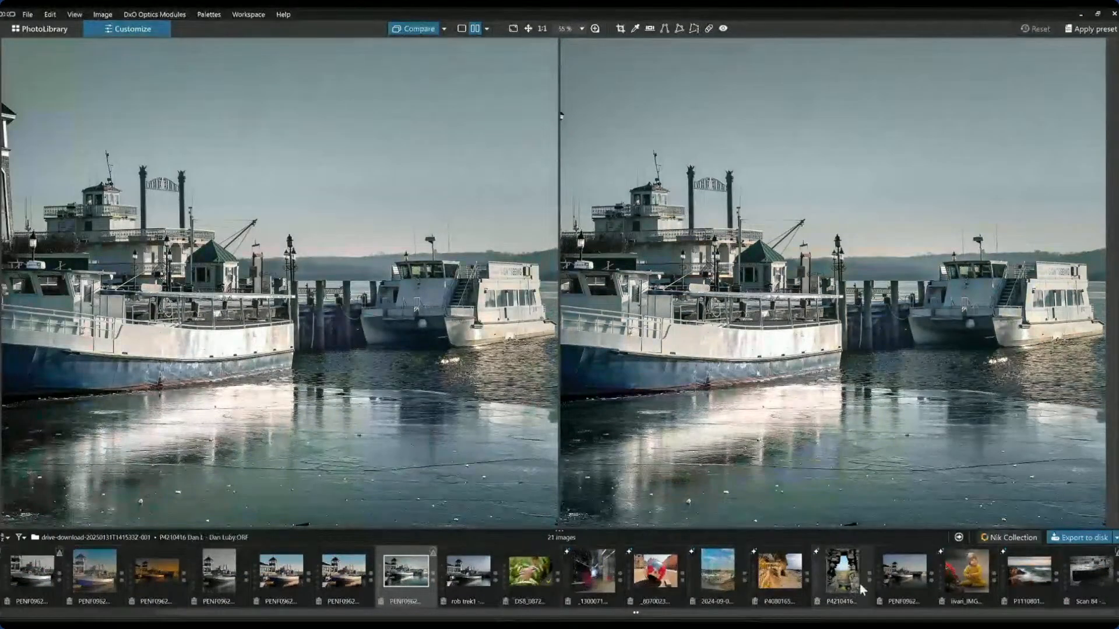
pyautogui.click(917, 583)
pyautogui.rightClick(917, 583)
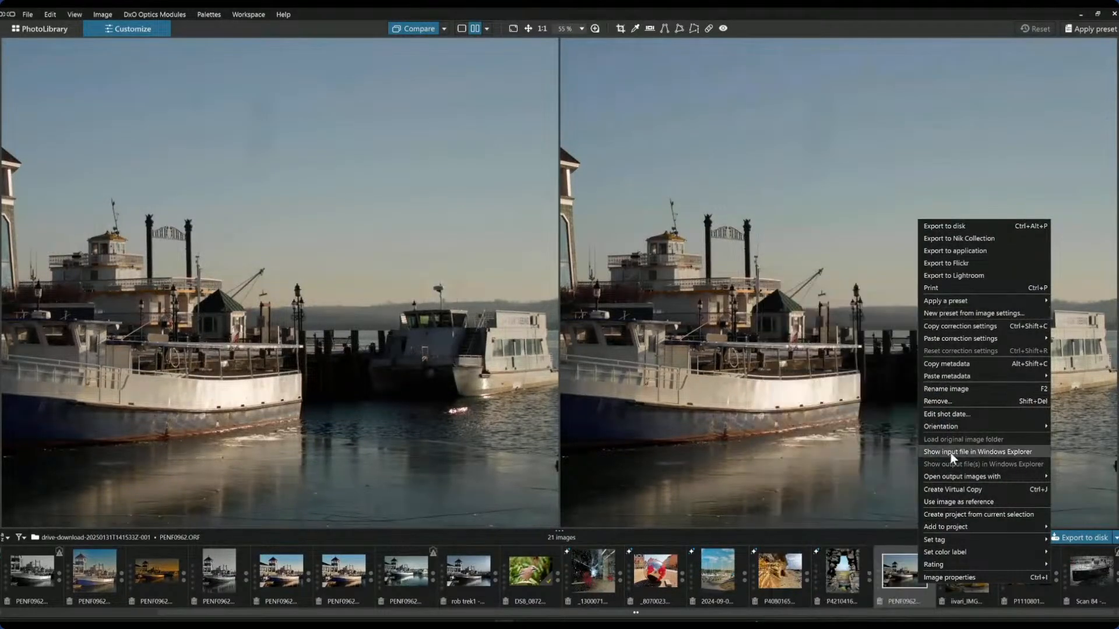
pyautogui.click(952, 502)
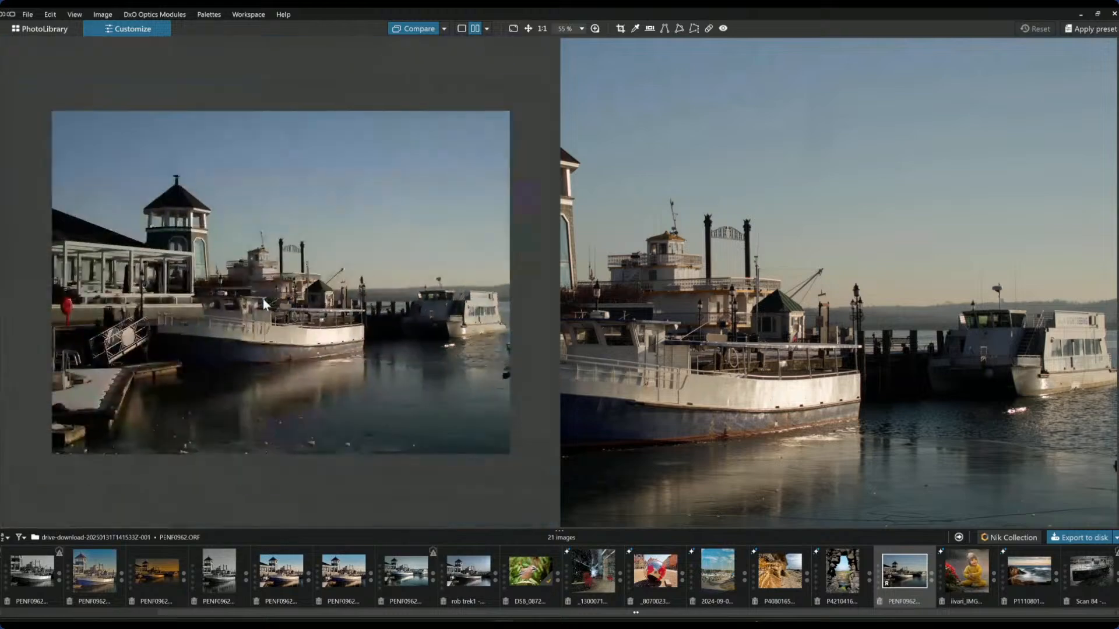
pyautogui.scroll(-3, 618, 356)
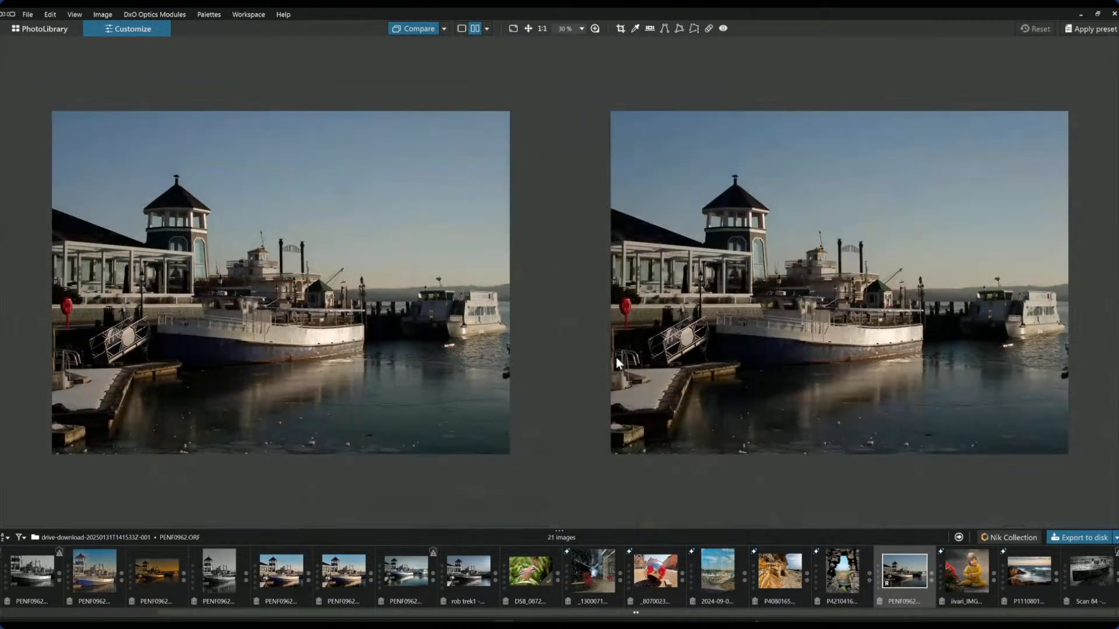
pyautogui.scroll(1, 394, 388)
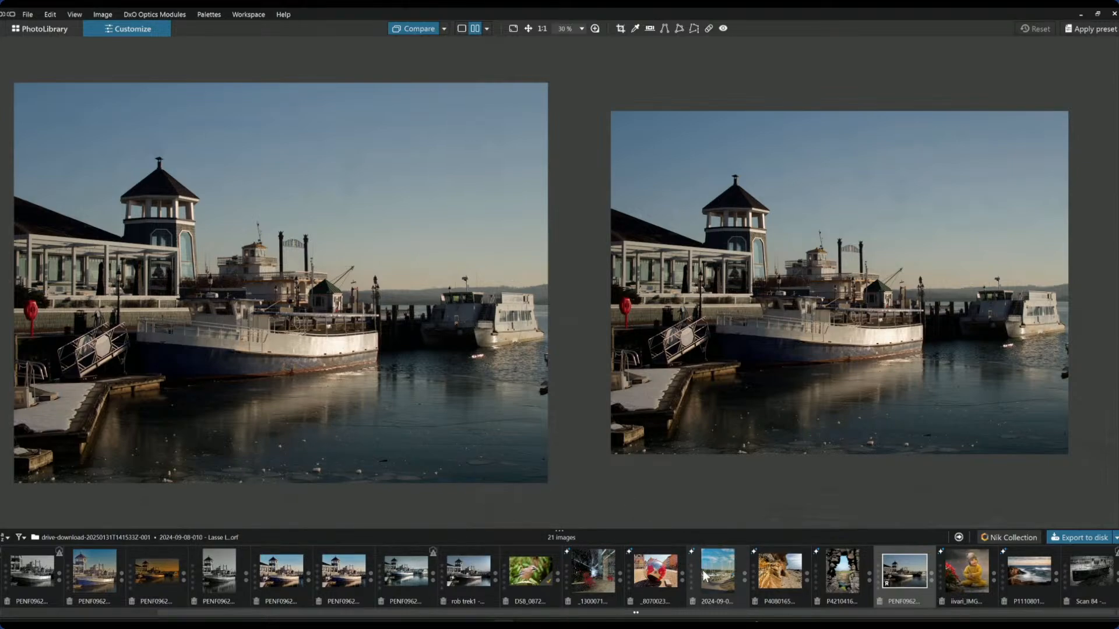
pyautogui.click(478, 575)
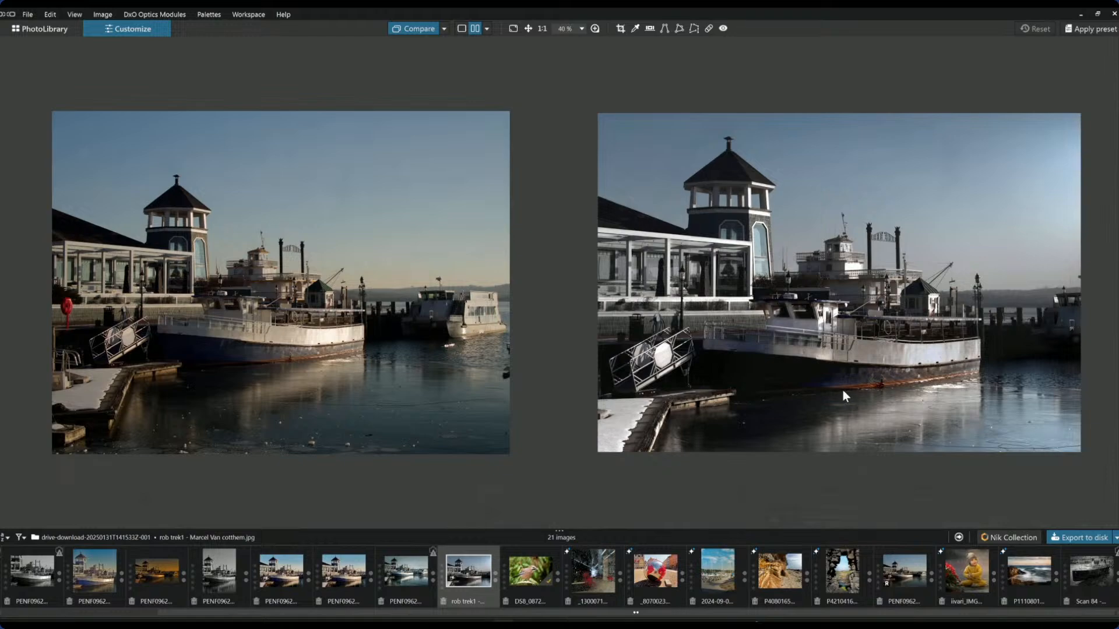
pyautogui.scroll(1, 448, 390)
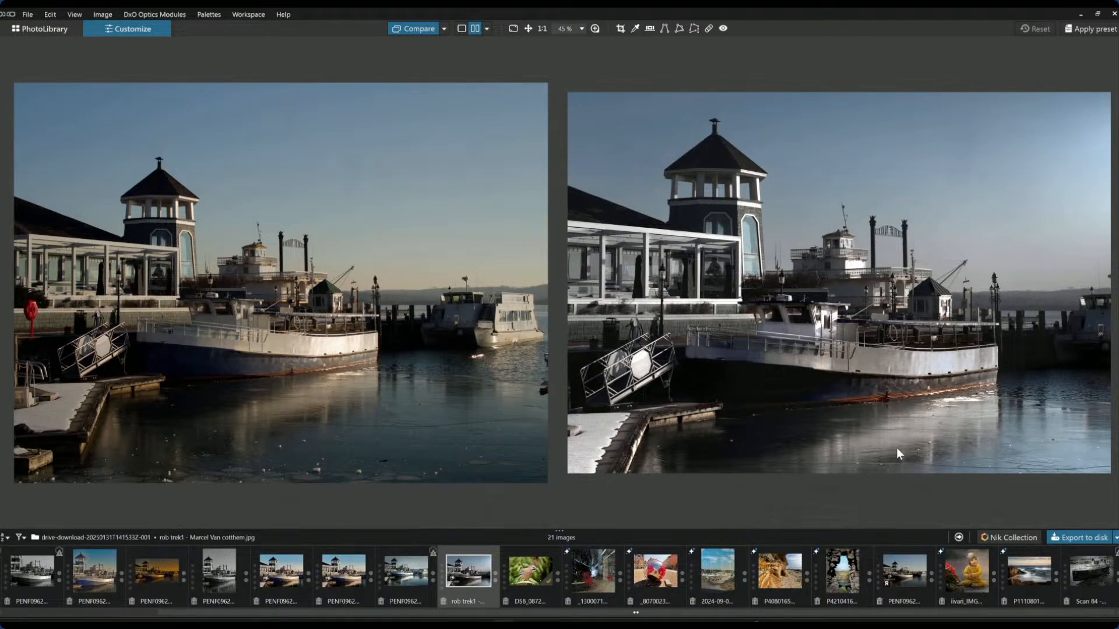
pyautogui.click(395, 585)
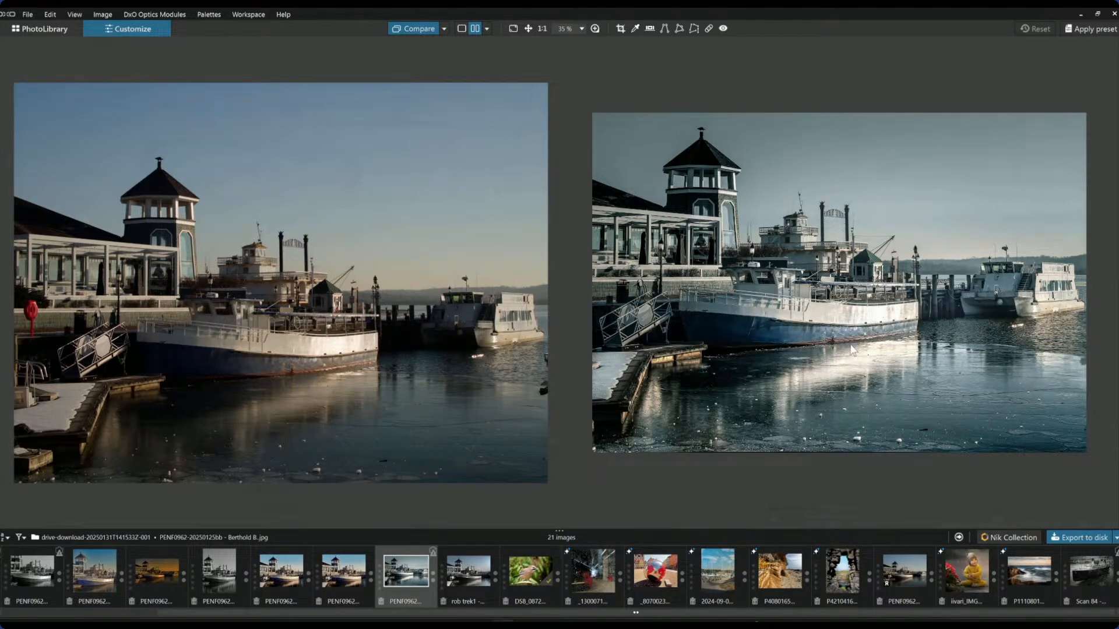
pyautogui.click(475, 583)
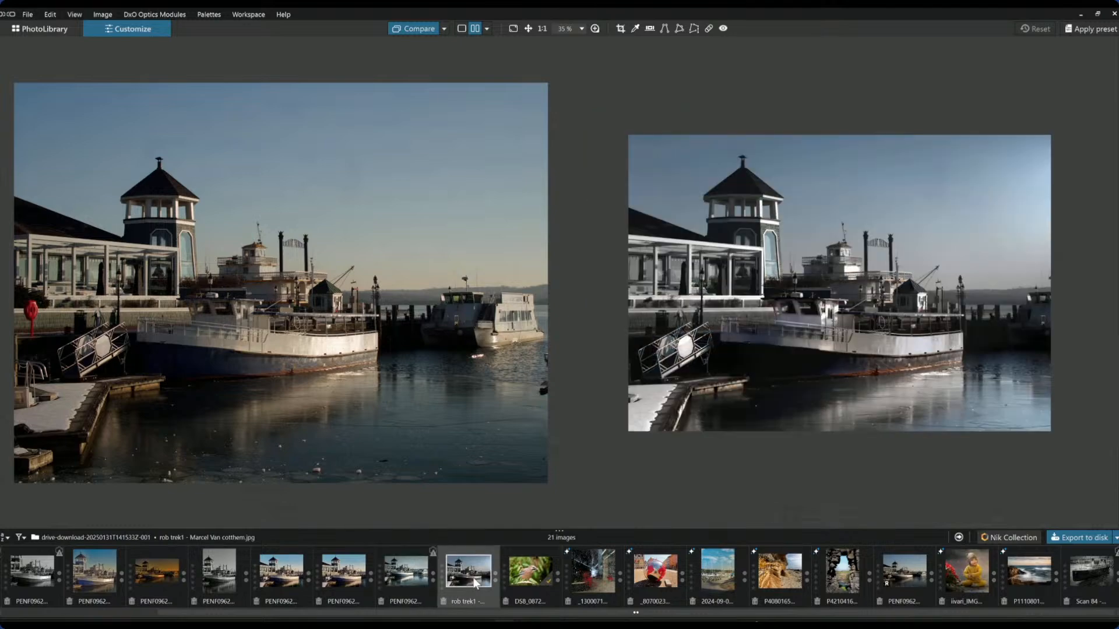
pyautogui.scroll(1, 901, 366)
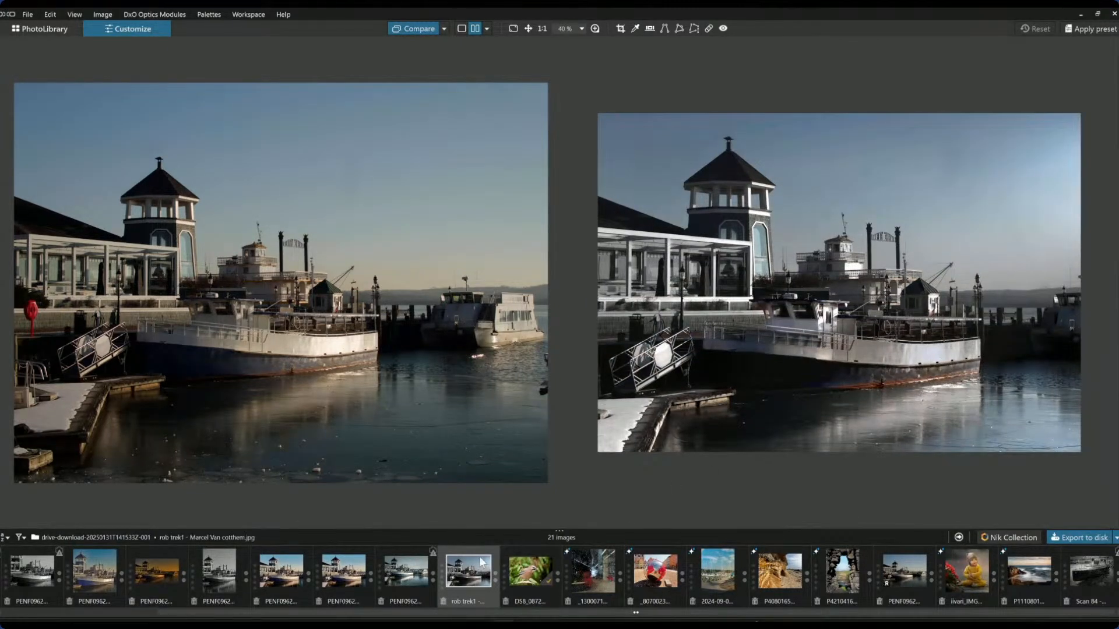
pyautogui.click(409, 572)
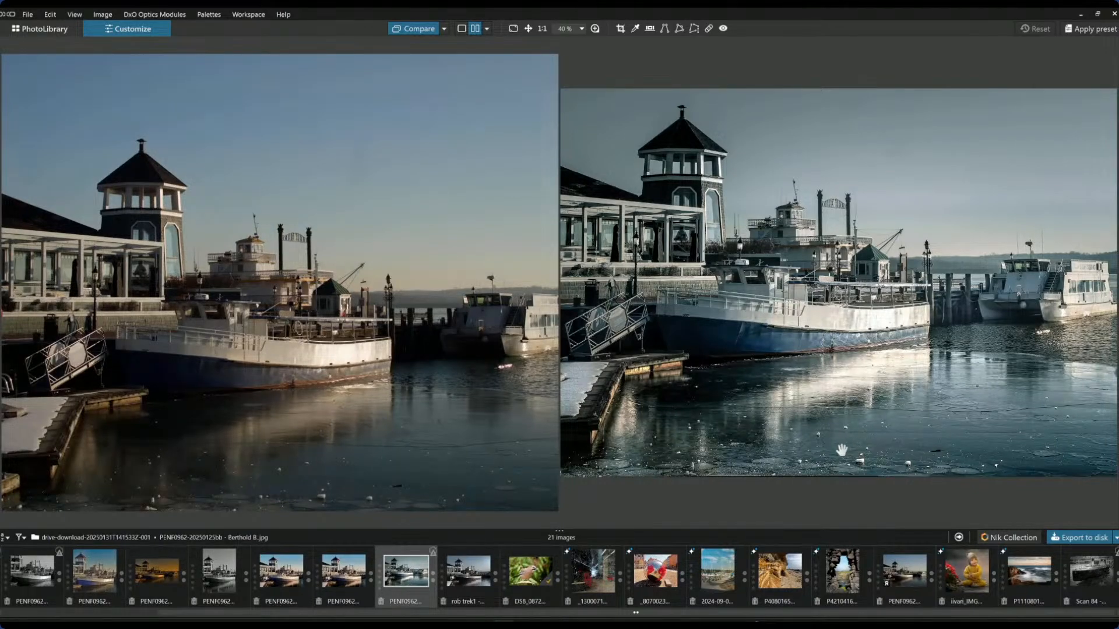
pyautogui.scroll(-1, 845, 455)
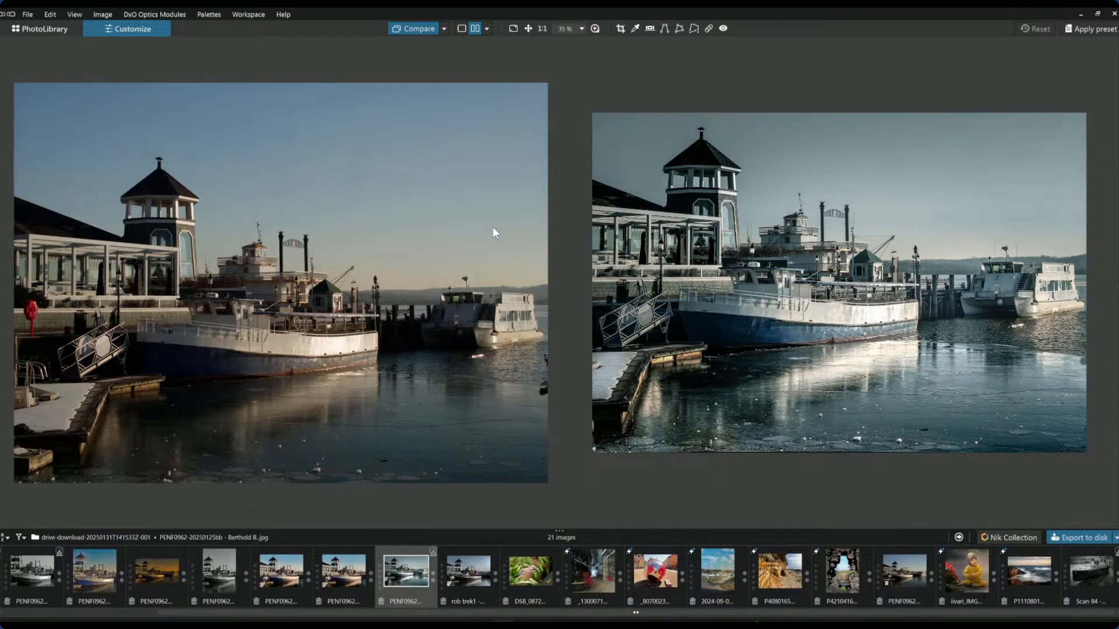
pyautogui.scroll(-1, 494, 225)
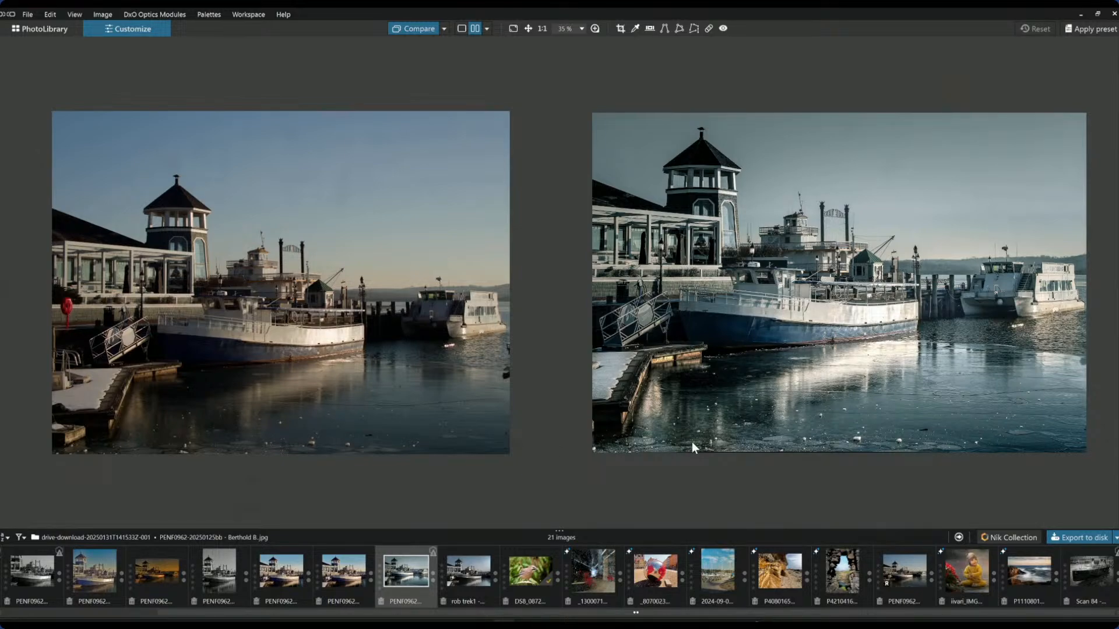
pyautogui.scroll(1, 771, 397)
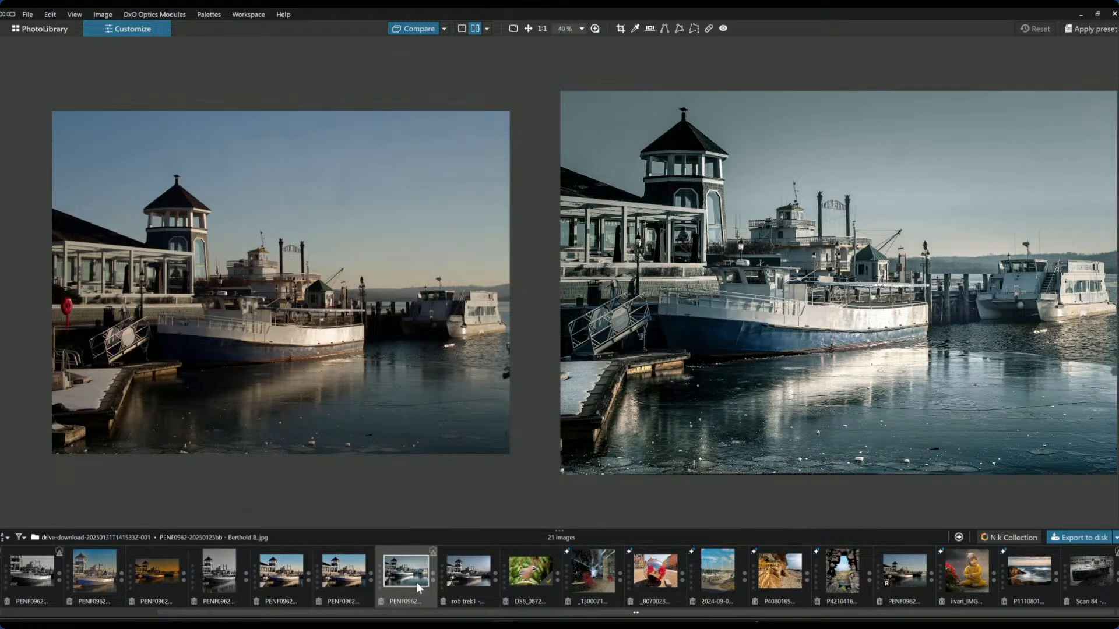
# Step: View the warm, blue-sky harbour edit beside the raw reference and delete its duplicate JPG from the folder
pyautogui.click(342, 583)
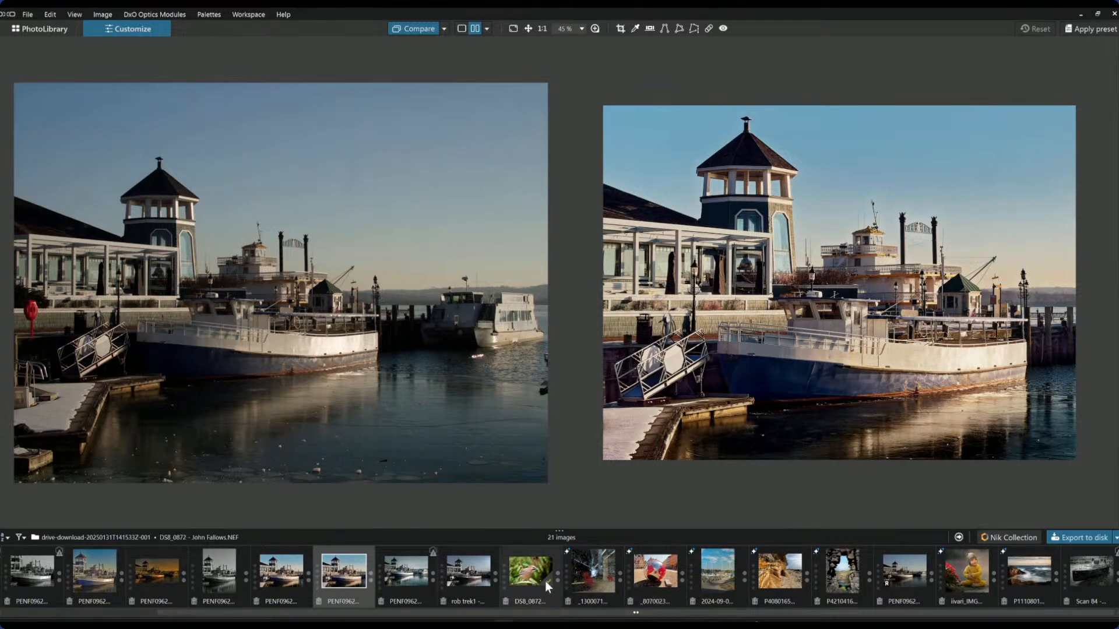
pyautogui.click(287, 578)
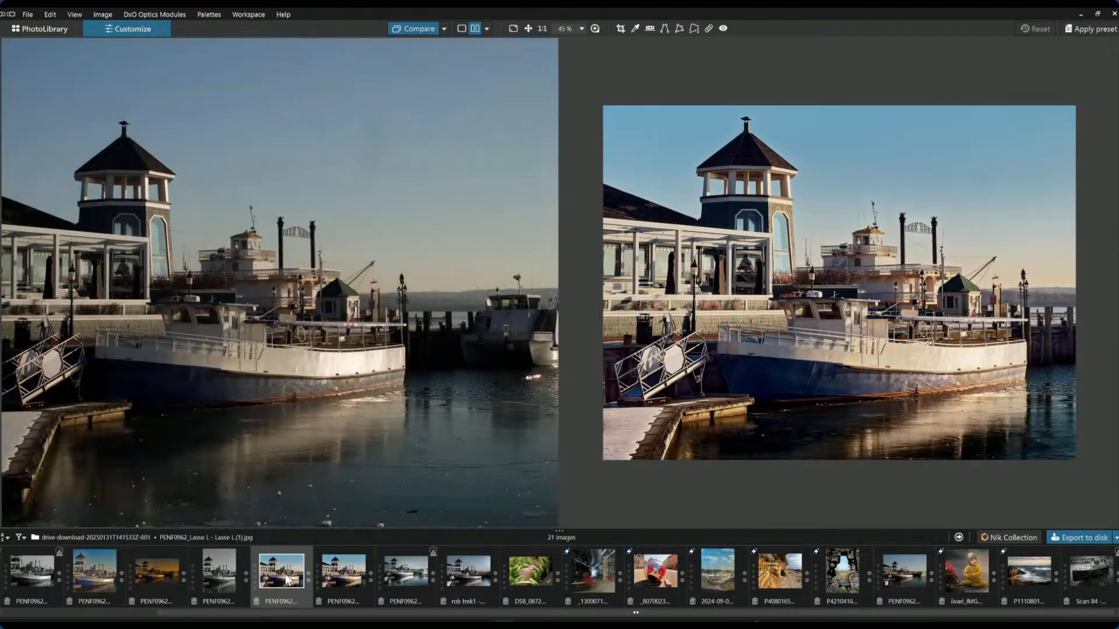
pyautogui.click(257, 601)
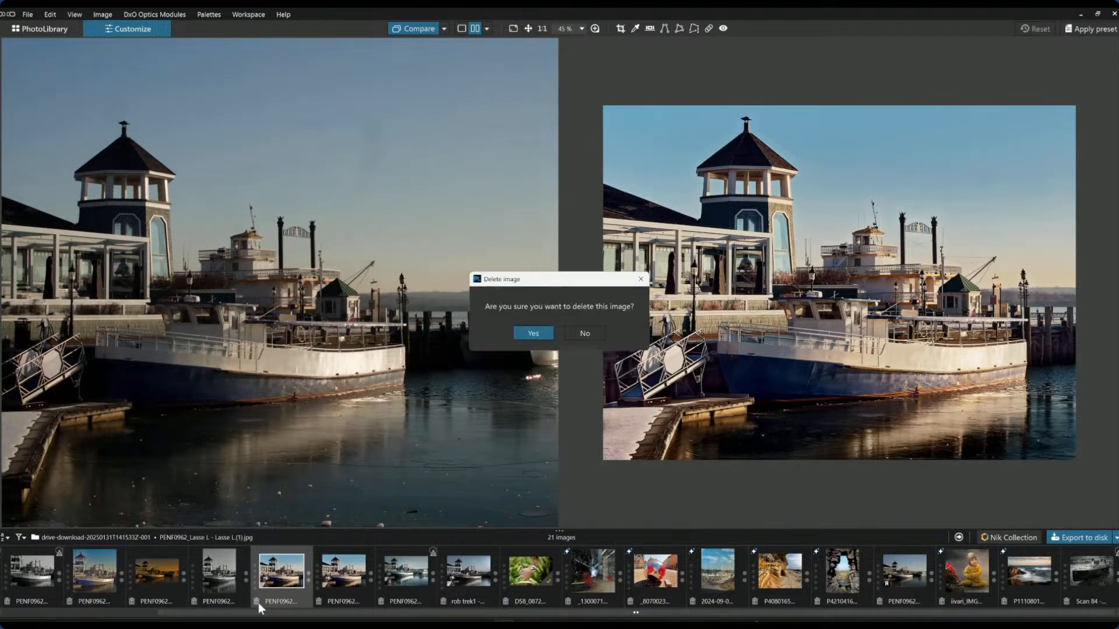
pyautogui.press('Return')
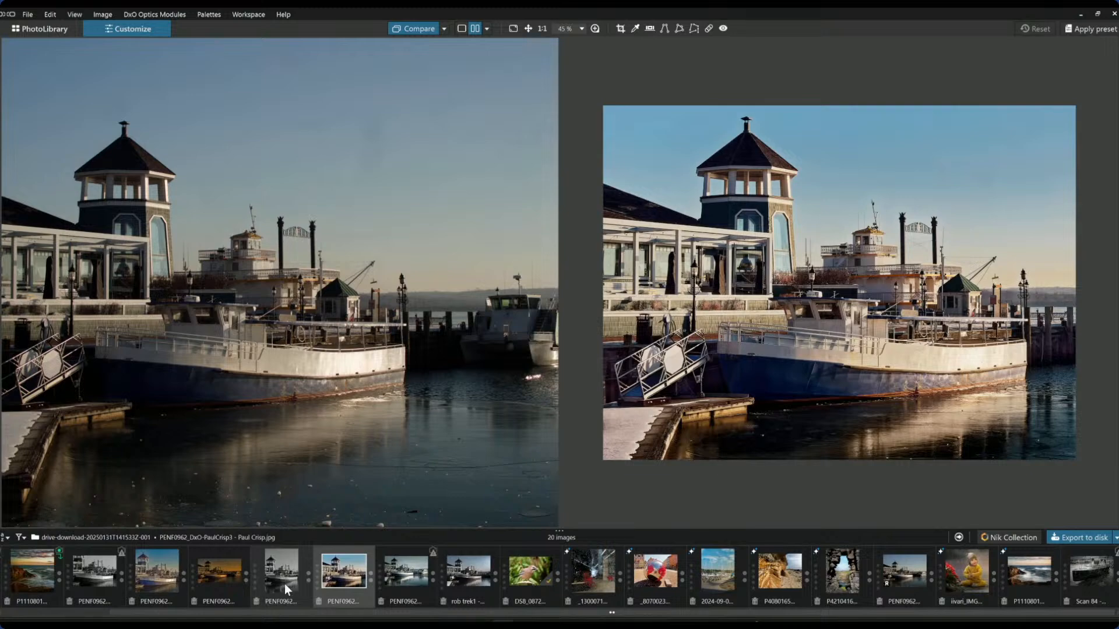
# Step: Compare the portrait-format black-and-white, orange sunset and square colour harbour edits with the raw reference, examining crop, tone and boat detail
pyautogui.click(284, 584)
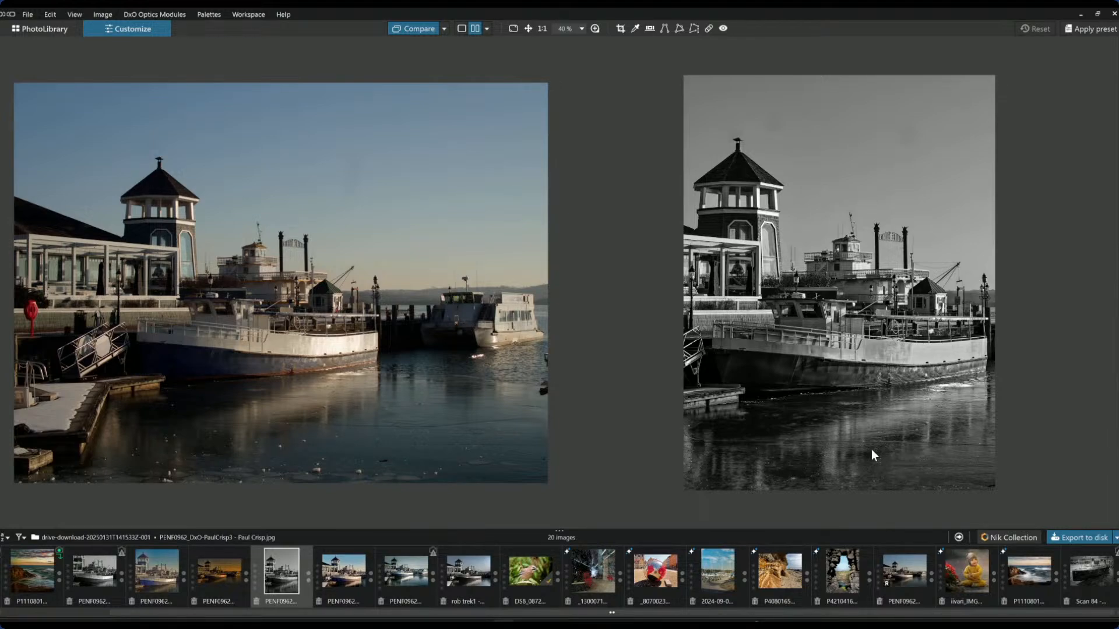
pyautogui.click(218, 570)
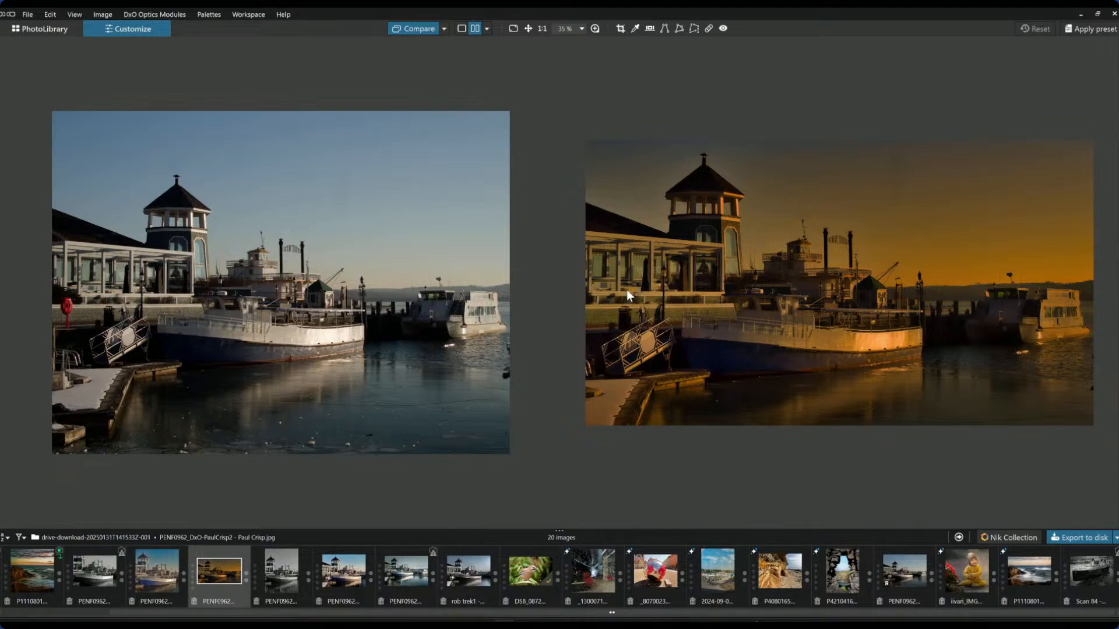
pyautogui.scroll(1, 660, 299)
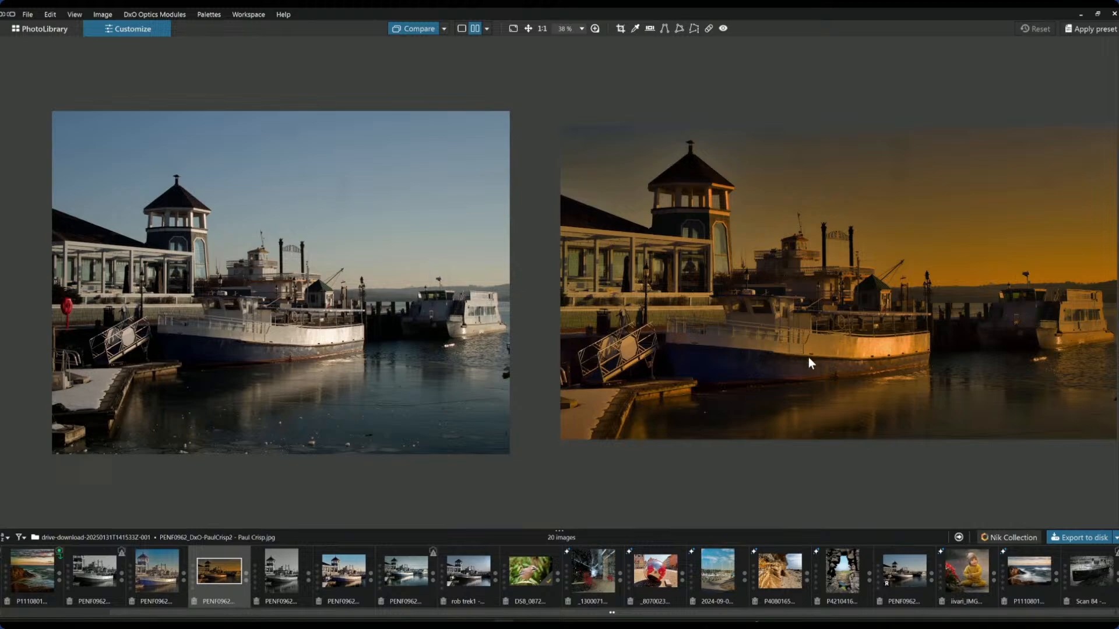
pyautogui.scroll(-1, 800, 358)
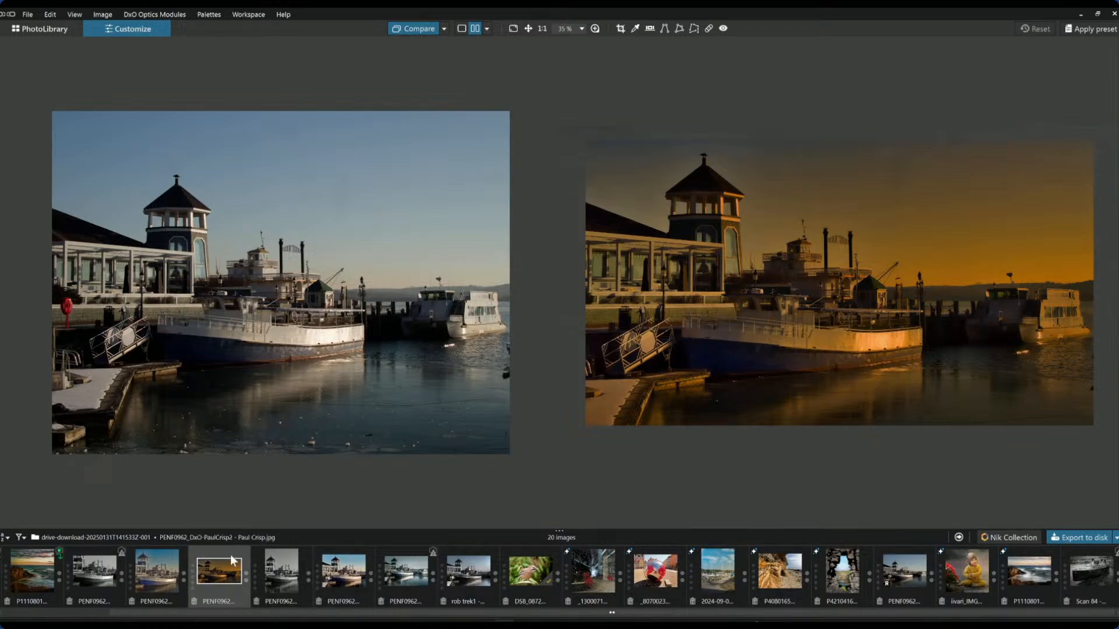
pyautogui.click(167, 581)
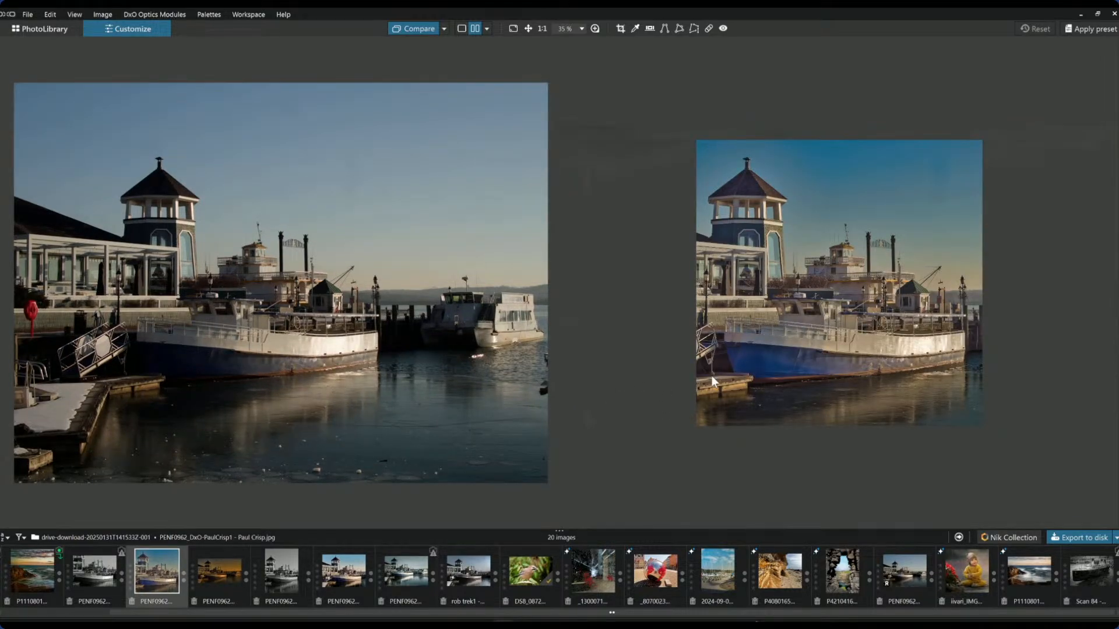
pyautogui.scroll(1, 753, 400)
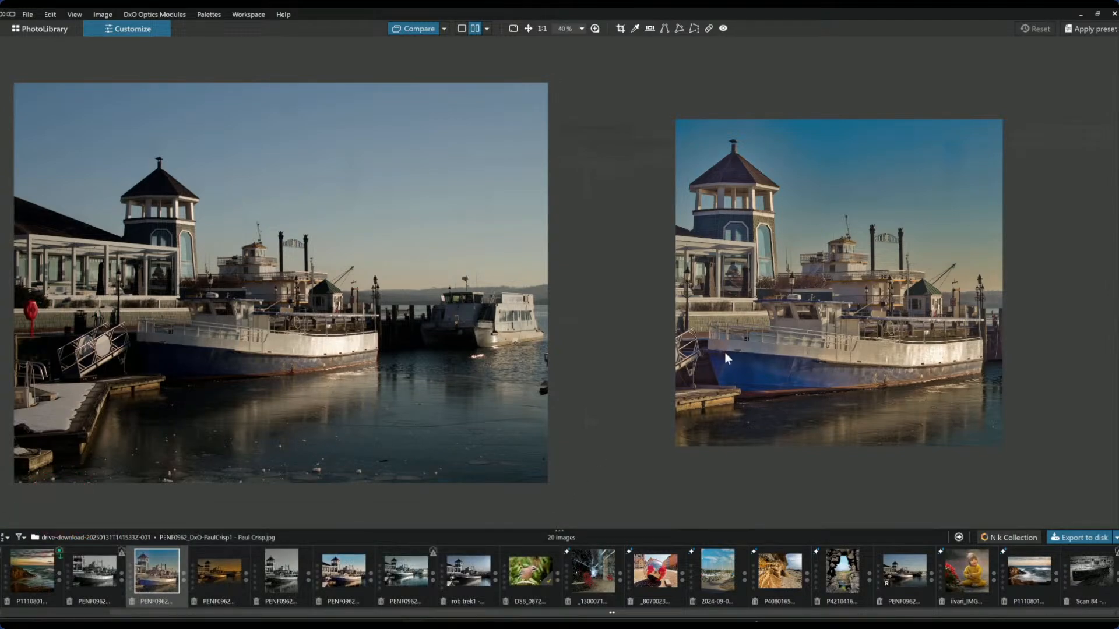
pyautogui.scroll(1, 779, 382)
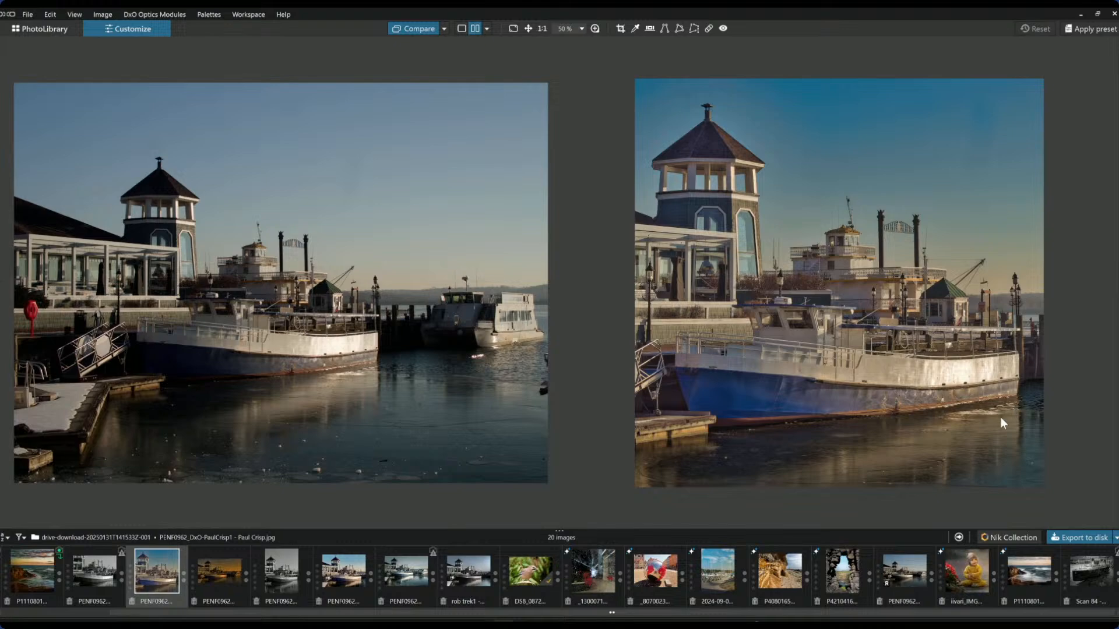
# Step: Compare the tightly cropped black-and-white harbour edit with the full raw reference, examining its framing and contrast
pyautogui.click(93, 572)
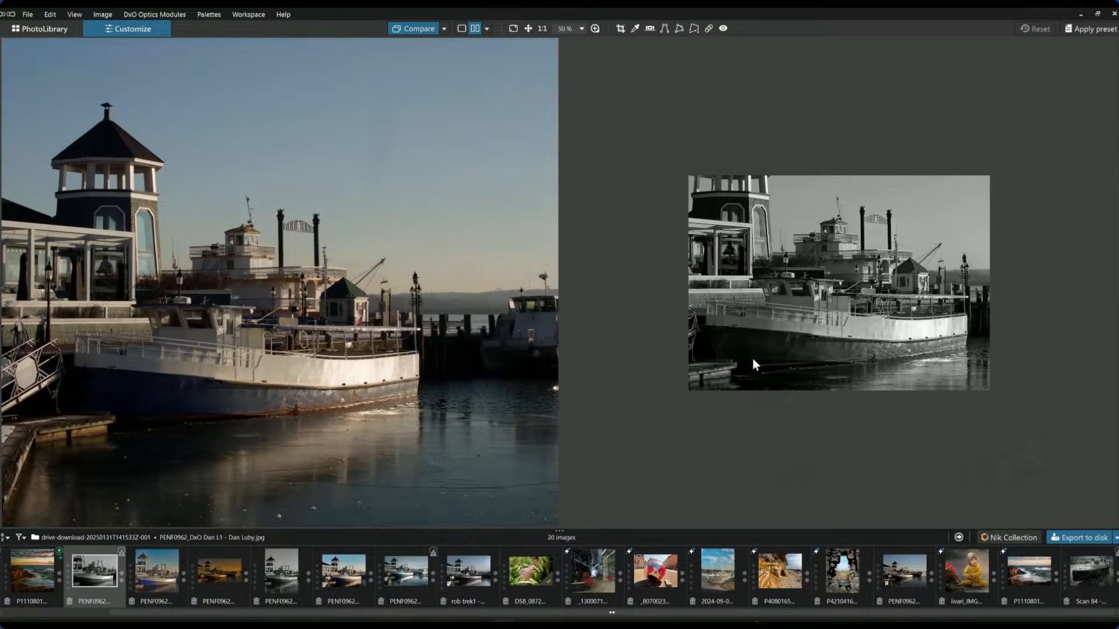
pyautogui.scroll(1, 752, 360)
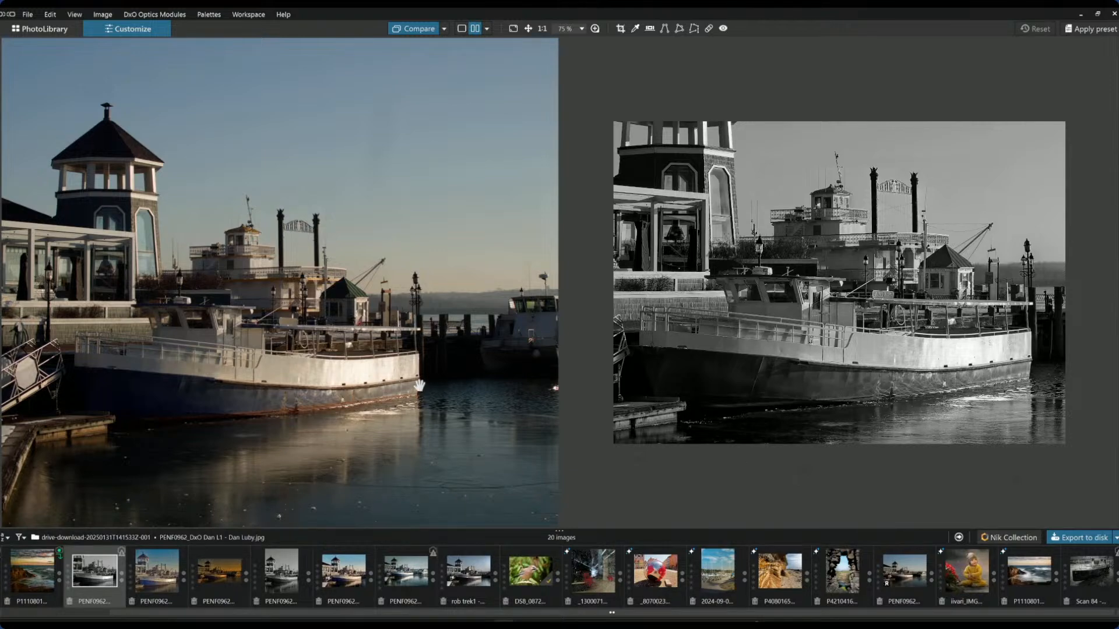
pyautogui.scroll(-1, 415, 382)
pyautogui.scroll(-1, 414, 380)
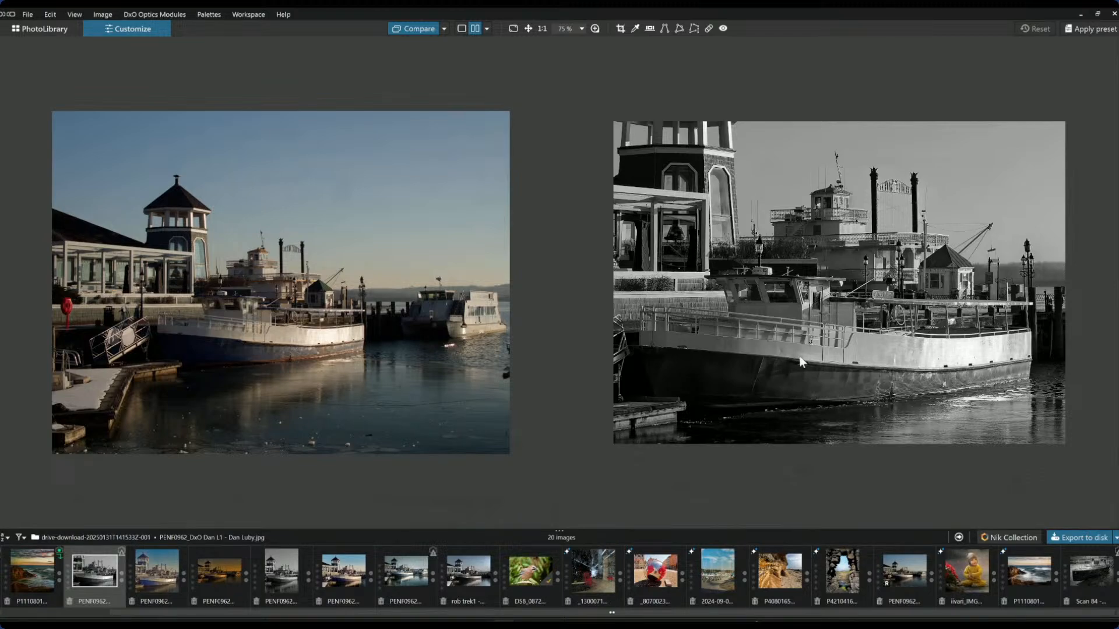
# Step: Compare the Alexandria marine colors edit with the raw reference, showing both images in full to examine crop, light and reflections
pyautogui.scroll(2, 226, 568)
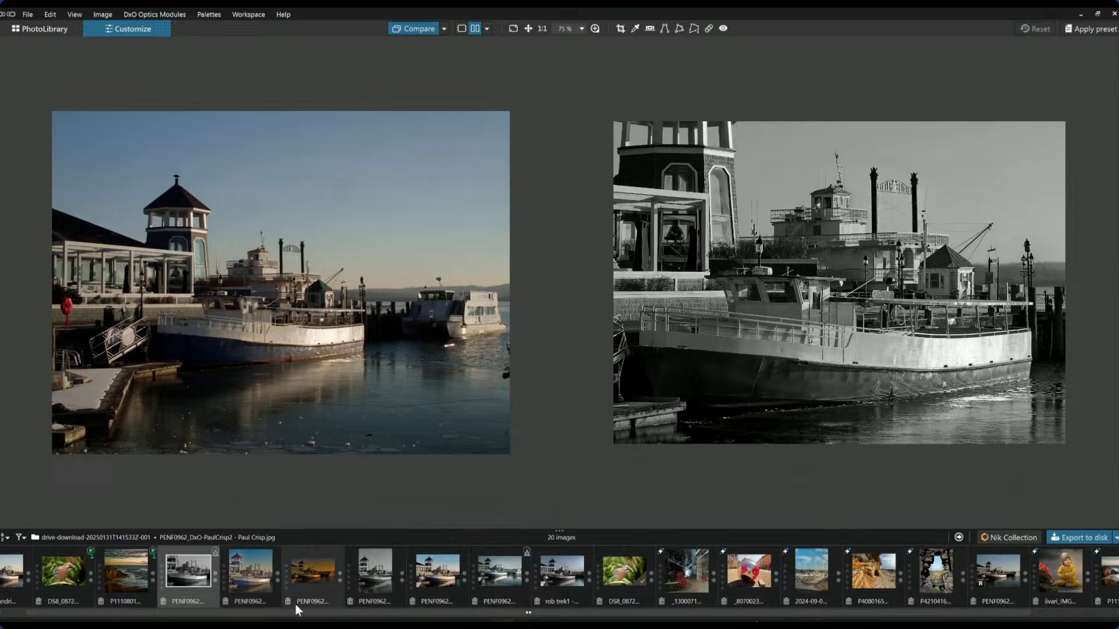
pyautogui.scroll(1, 289, 590)
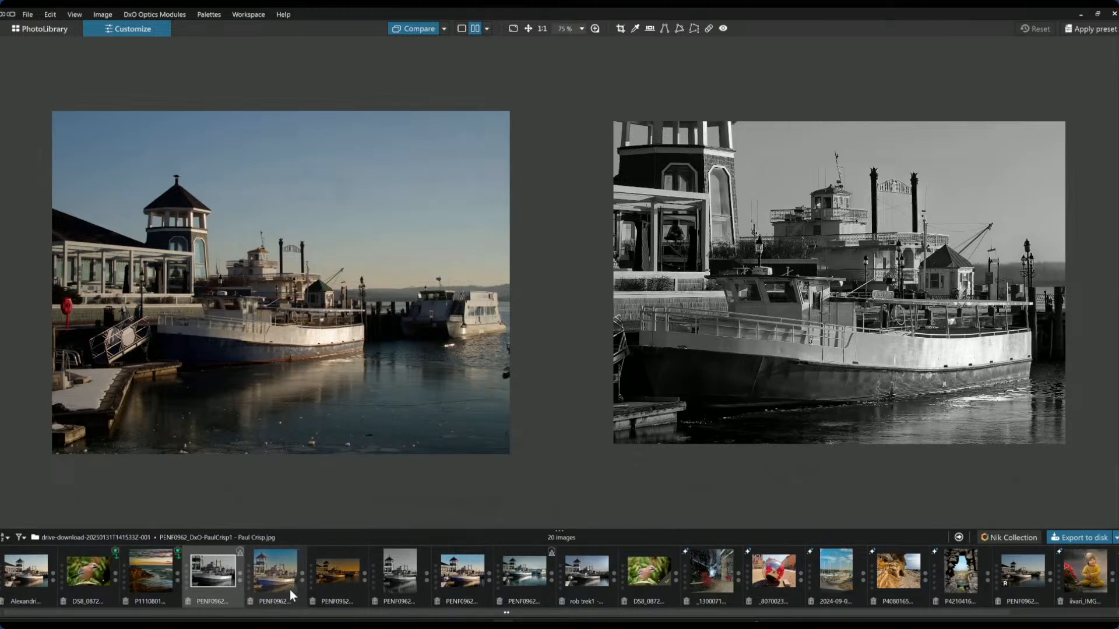
pyautogui.click(37, 585)
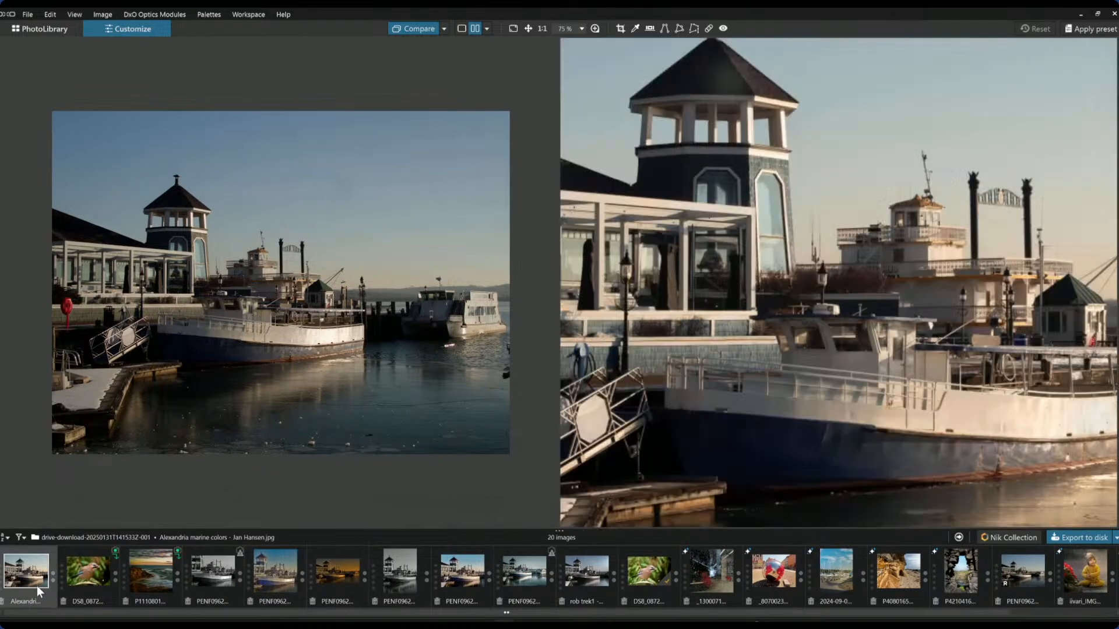
pyautogui.scroll(-3, 757, 473)
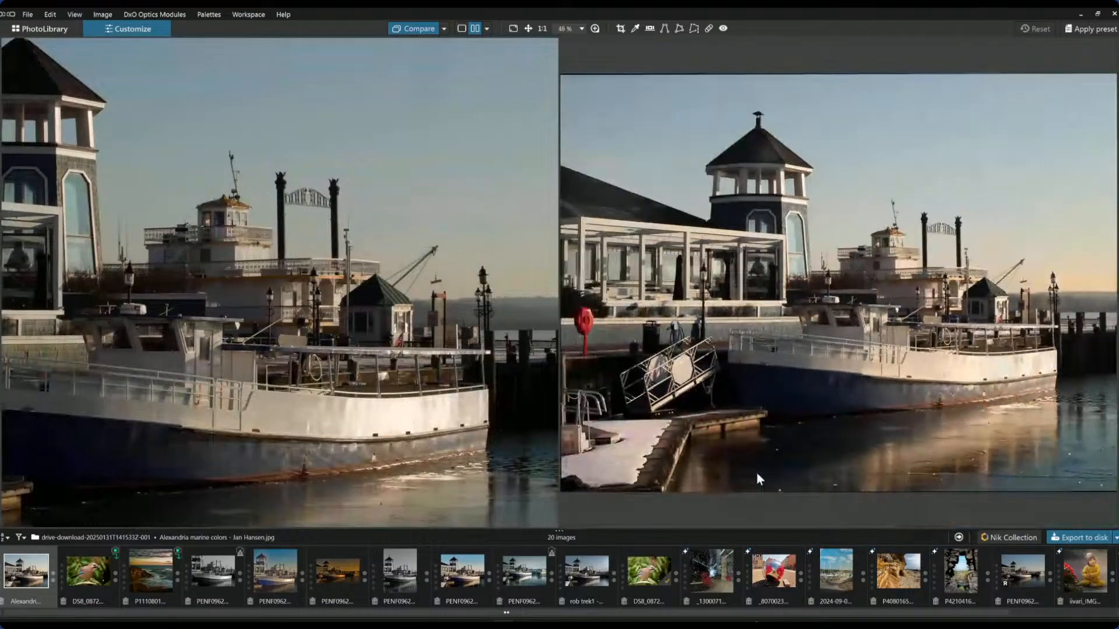
pyautogui.scroll(-1, 827, 425)
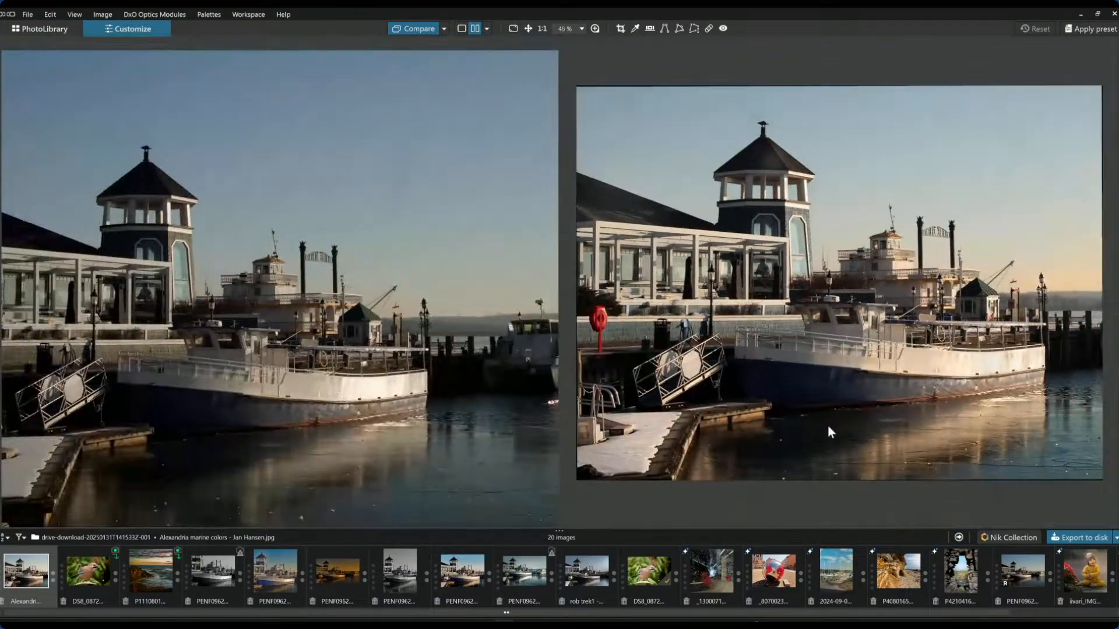
pyautogui.scroll(-1, 827, 424)
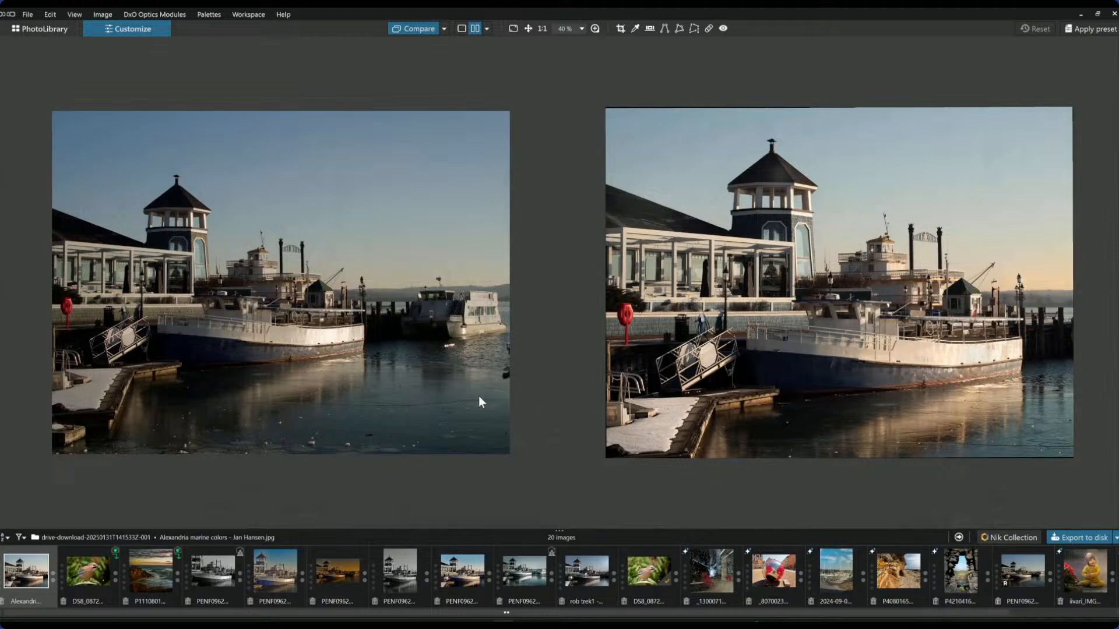
pyautogui.scroll(1, 754, 415)
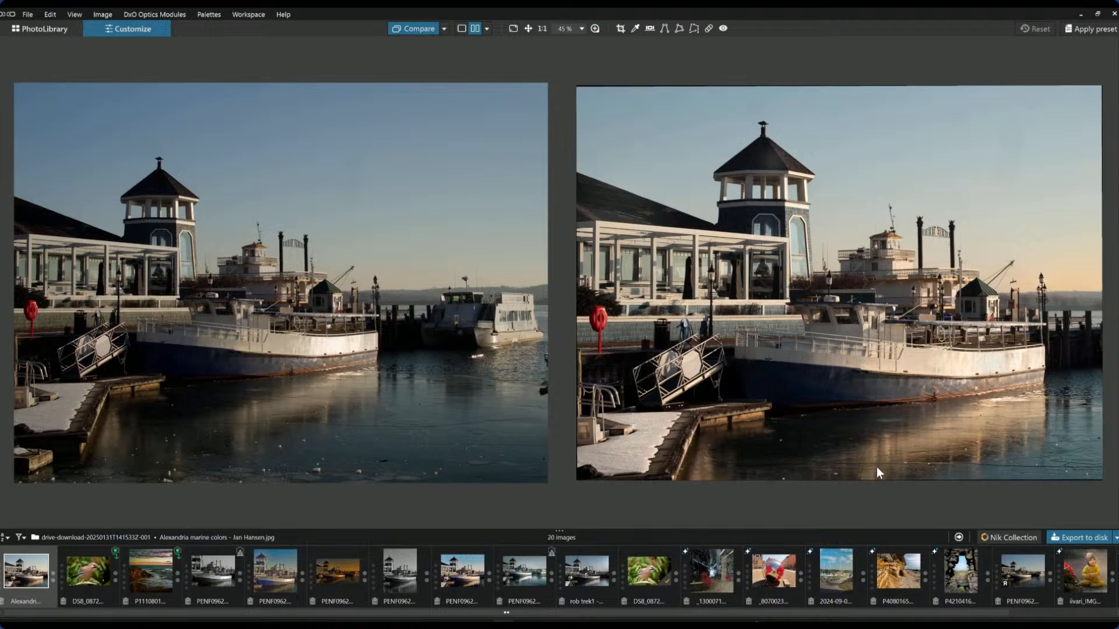
# Step: Revisit the tightly cropped black-and-white edit and the Alexandria marine colors edit, examining the latter's edges and overall framing
pyautogui.click(210, 578)
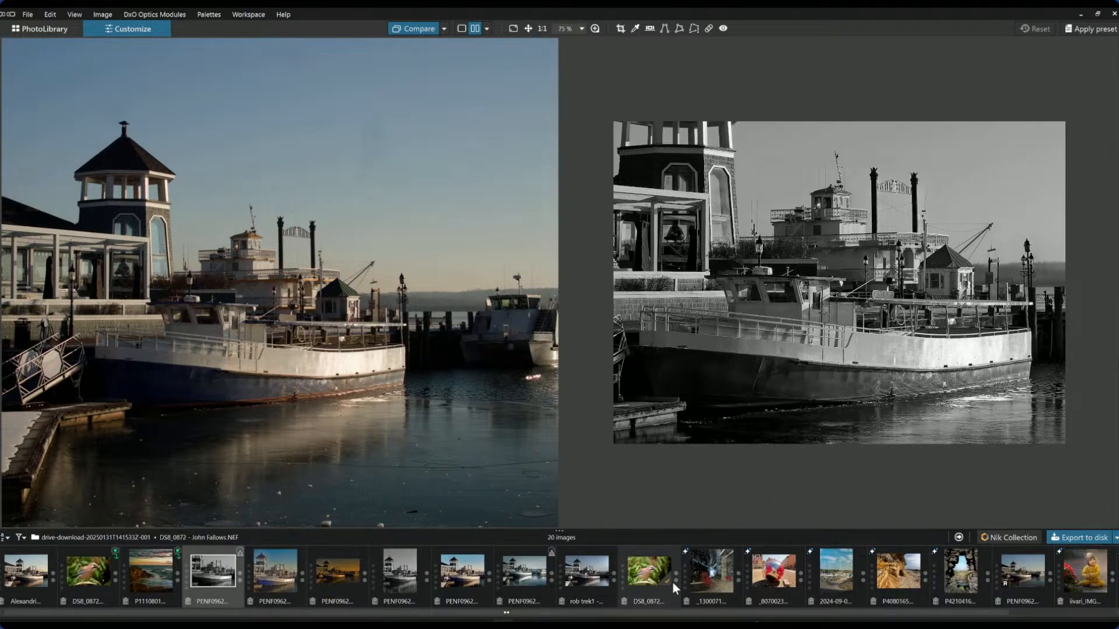
pyautogui.click(37, 579)
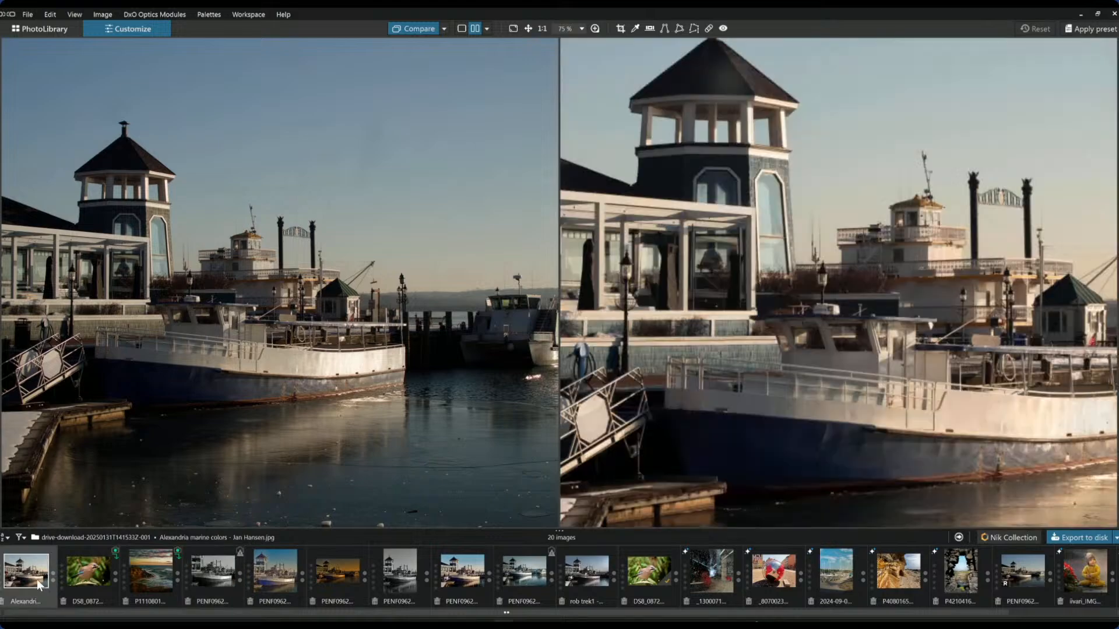
pyautogui.scroll(-3, 735, 421)
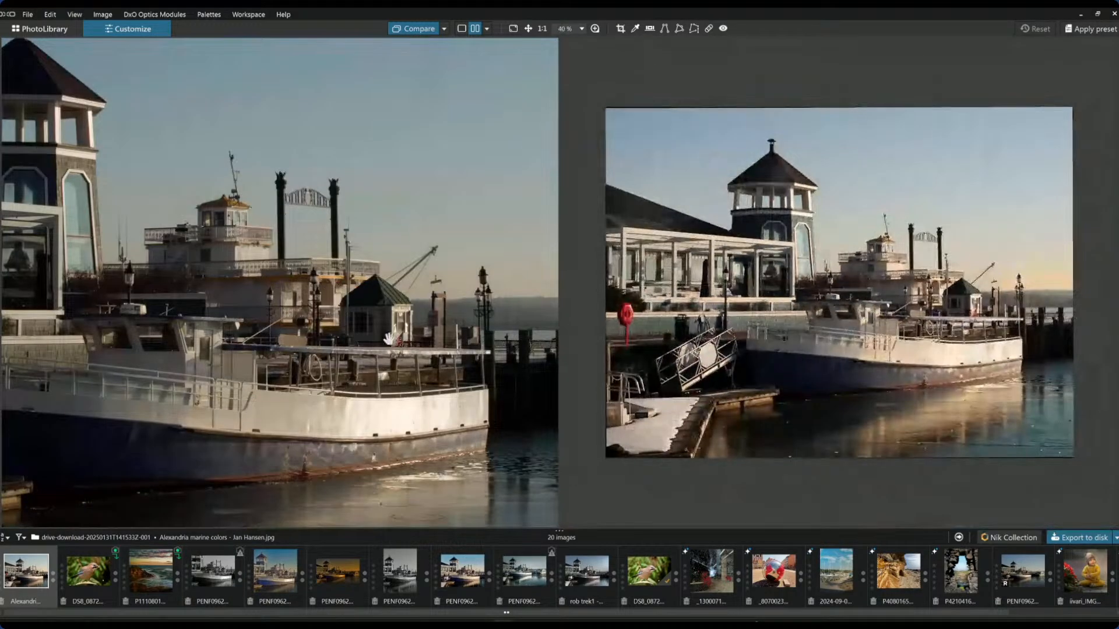
pyautogui.scroll(-1, 751, 431)
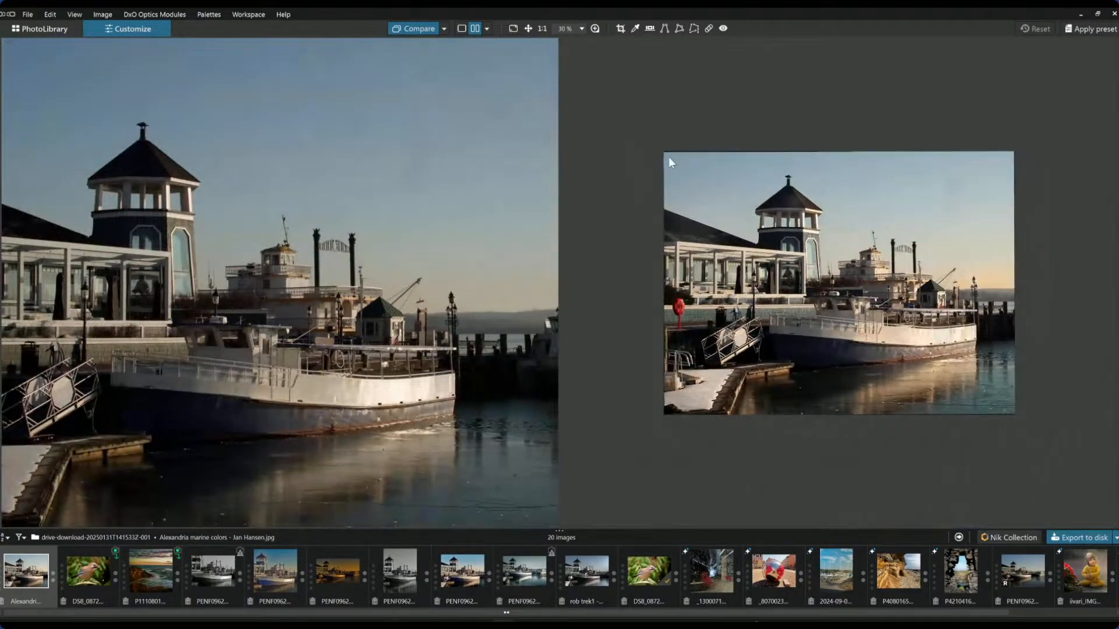
pyautogui.scroll(2, 677, 163)
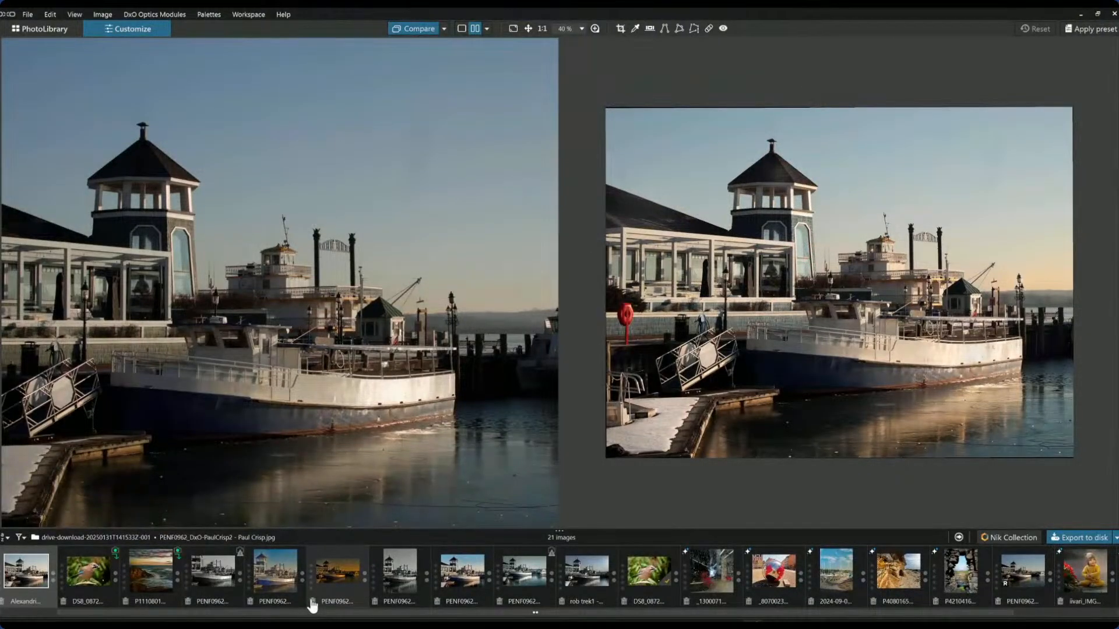
# Step: Use the raw globe photo _8070023.ORF as the new reference image for the comparison
pyautogui.scroll(-2, 311, 591)
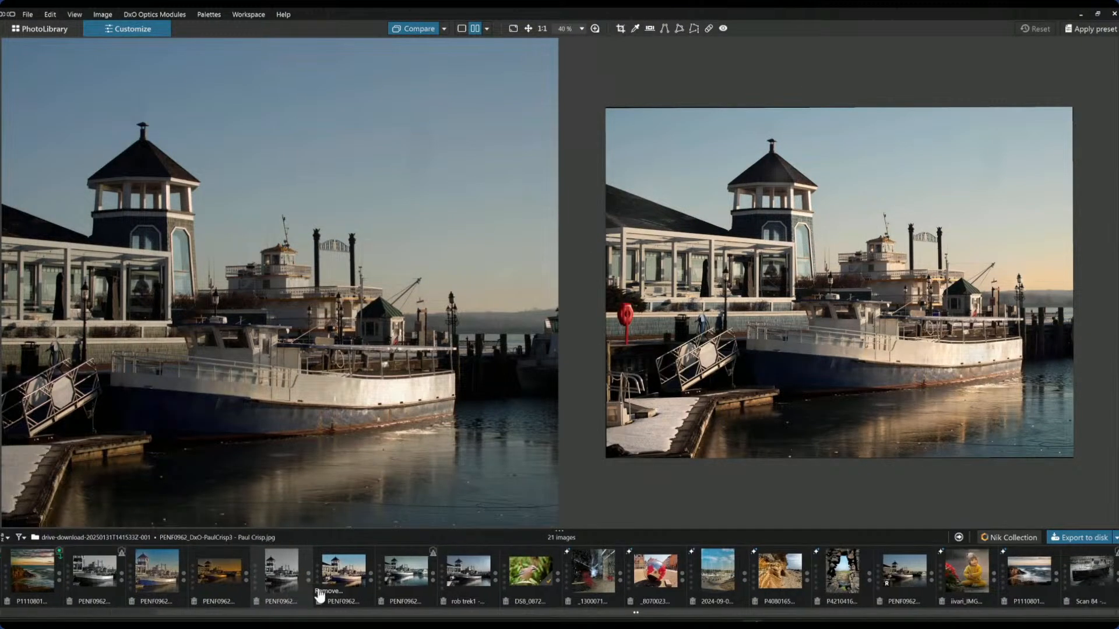
pyautogui.scroll(3, 319, 593)
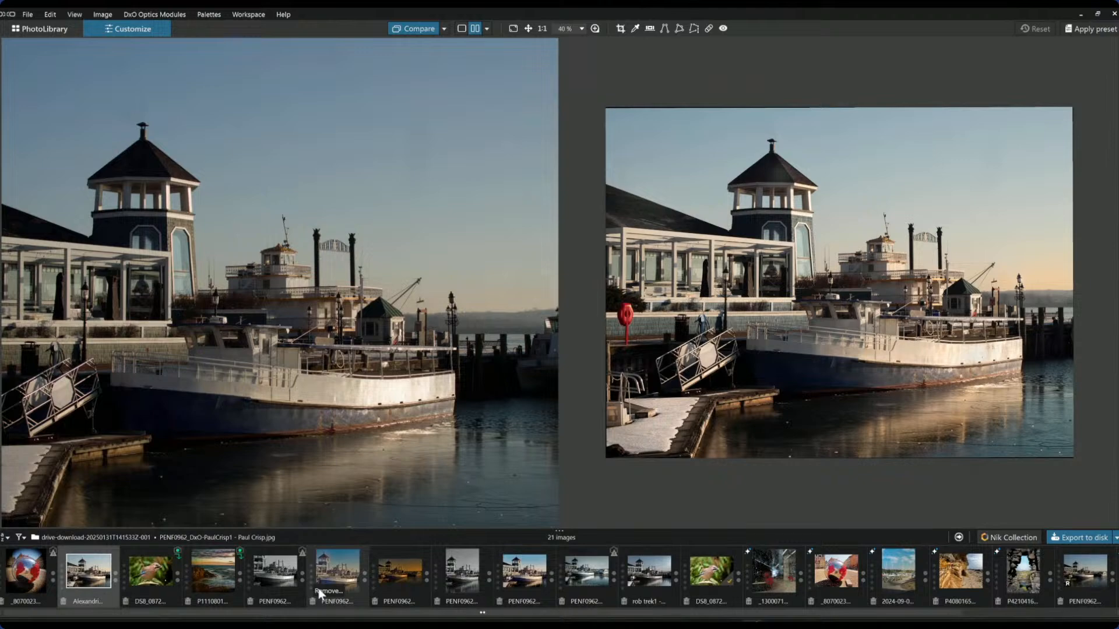
pyautogui.click(824, 582)
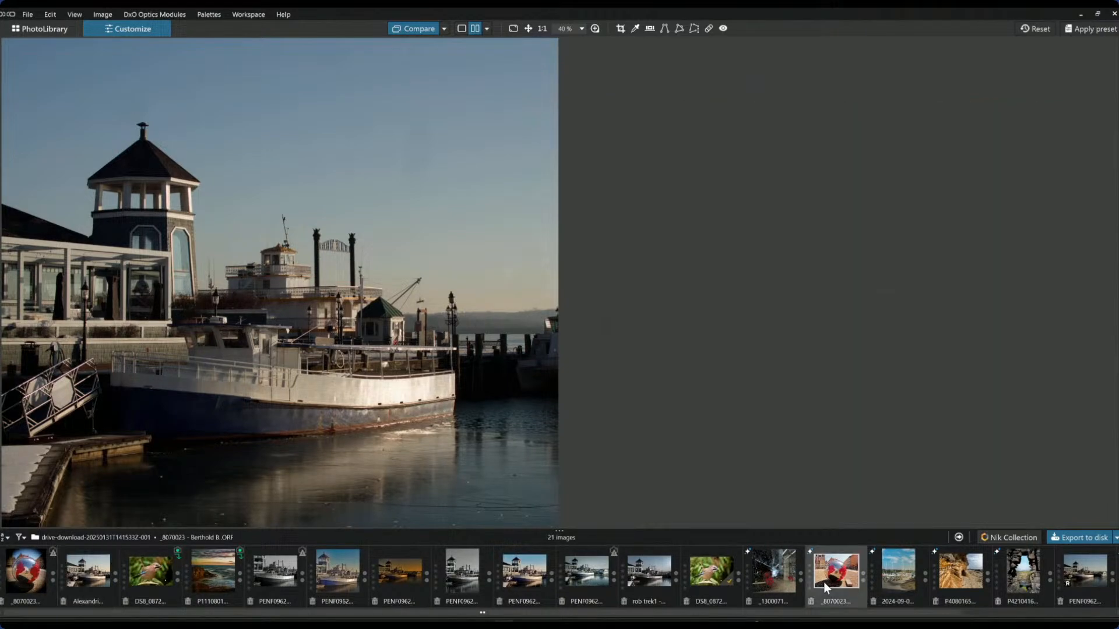
pyautogui.rightClick(824, 582)
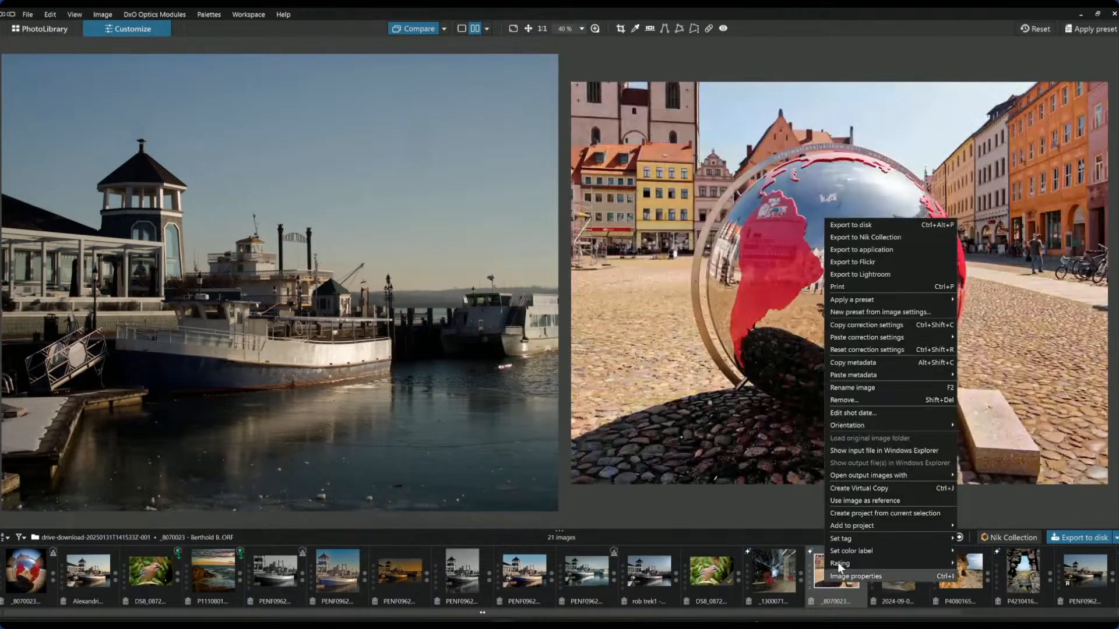
pyautogui.click(862, 503)
# Step: Compare the edited globe photo _8070023.jpg with its raw reference, examining the crop, dark vignette and retouched globe surface
pyautogui.click(51, 595)
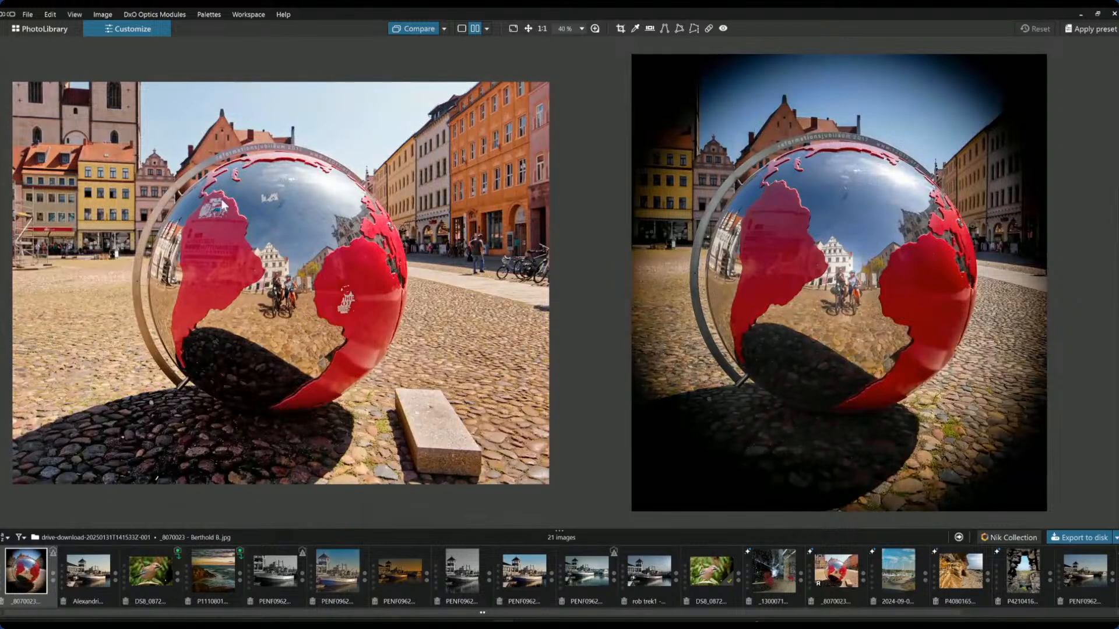
pyautogui.click(412, 28)
pyautogui.click(414, 28)
pyautogui.scroll(-1, 900, 449)
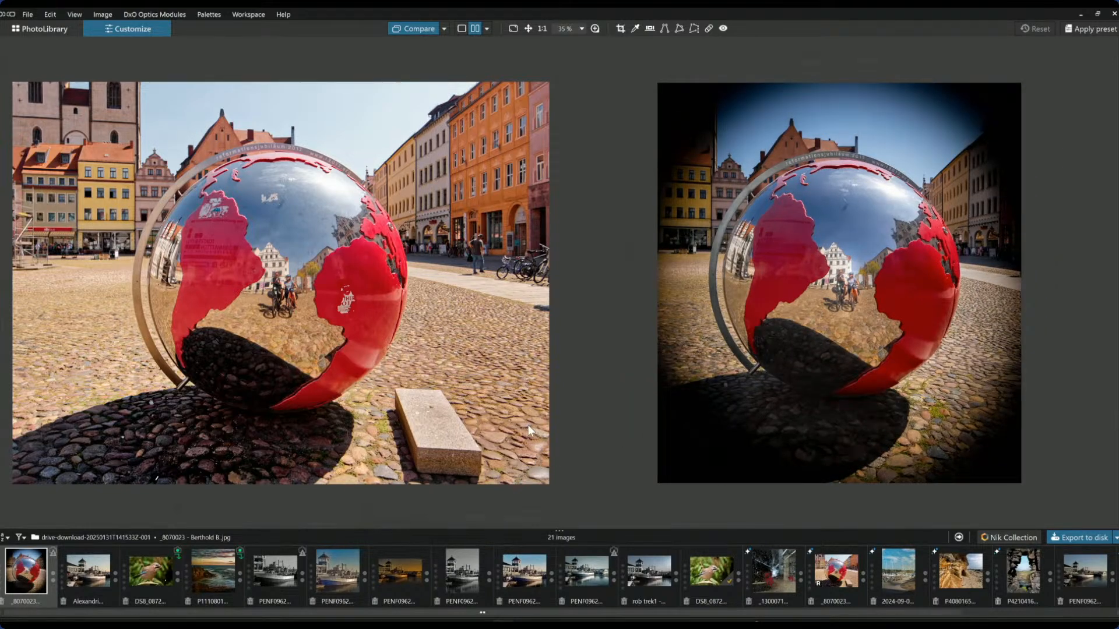